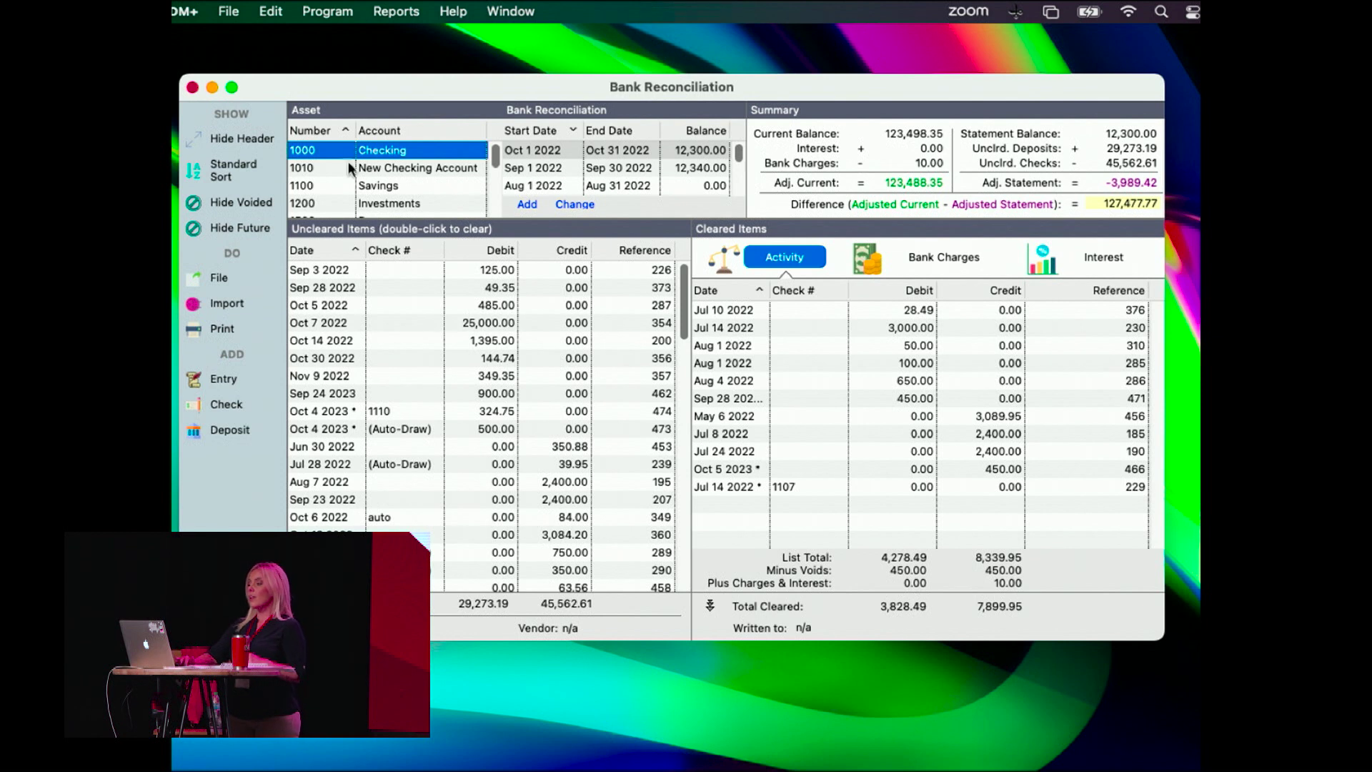
Step: Add a bank reconciliation for the 1000 Checking account with end date Nov 29 2022 and statement ending balance 100,000.00
{"action": "left_click", "coordinate": [368, 173]}
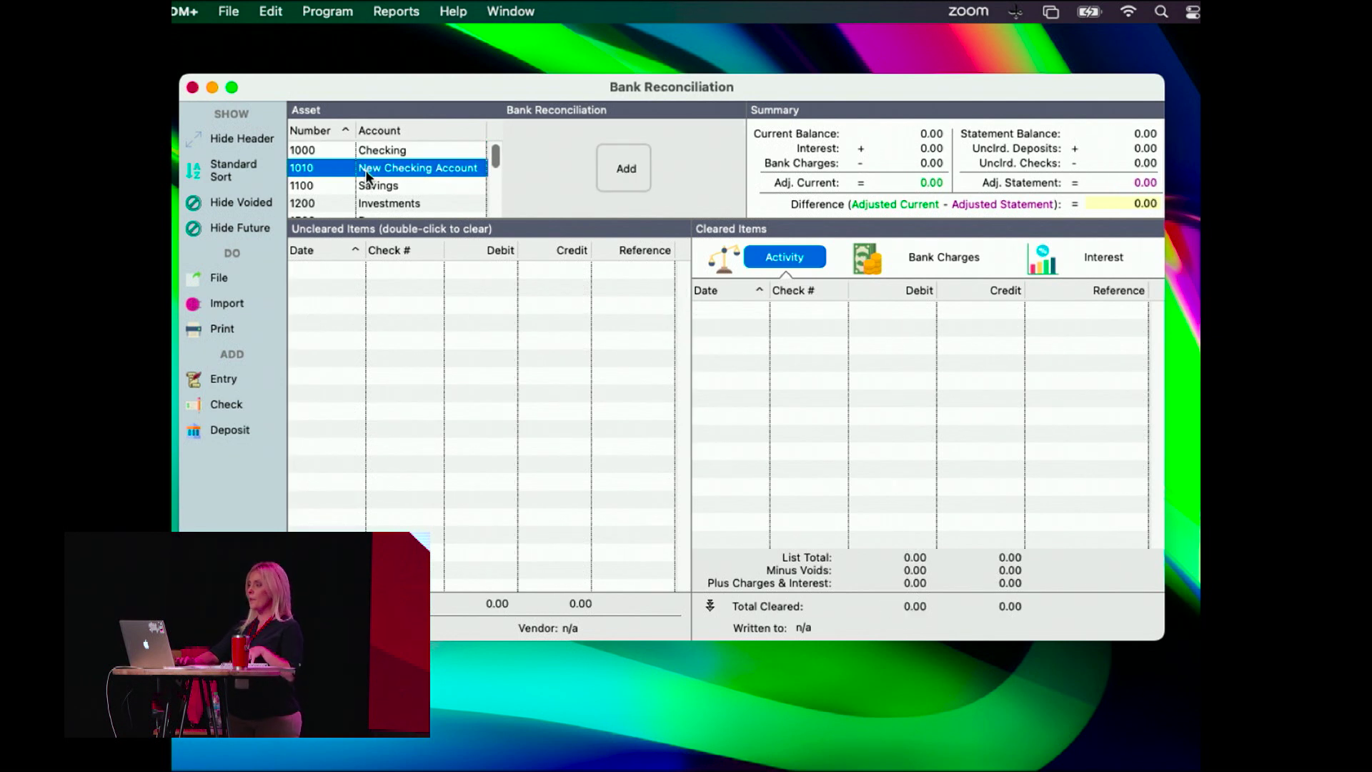
{"action": "left_click", "coordinate": [369, 151]}
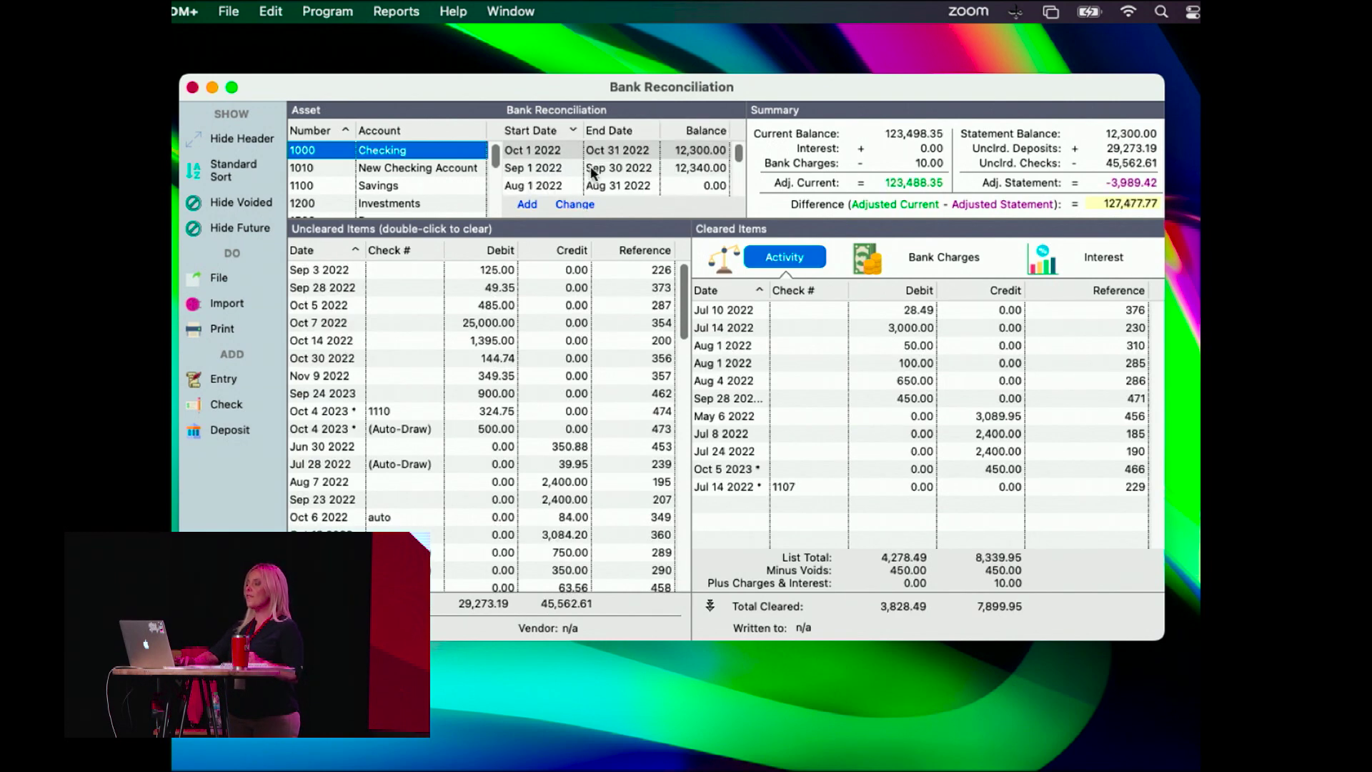
{"action": "left_click", "coordinate": [527, 205]}
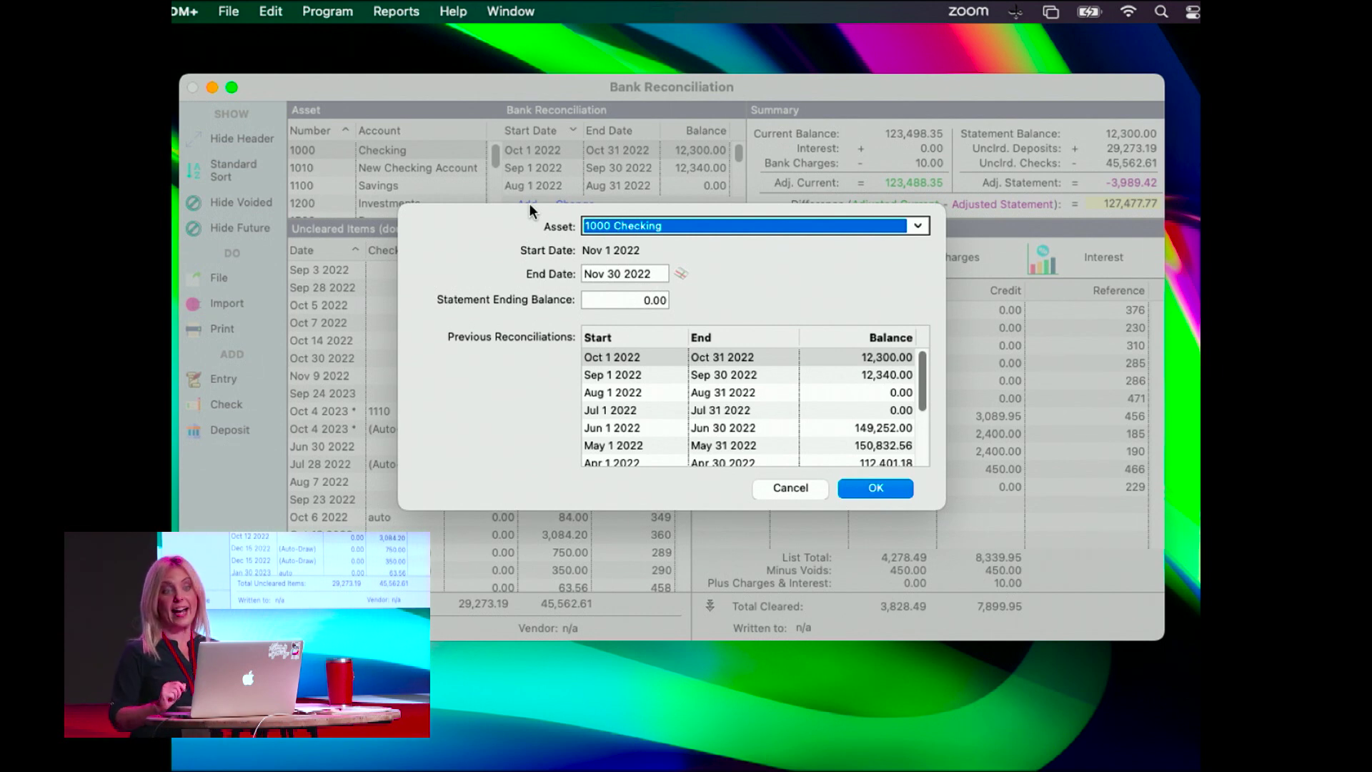
{"action": "left_click", "coordinate": [659, 268]}
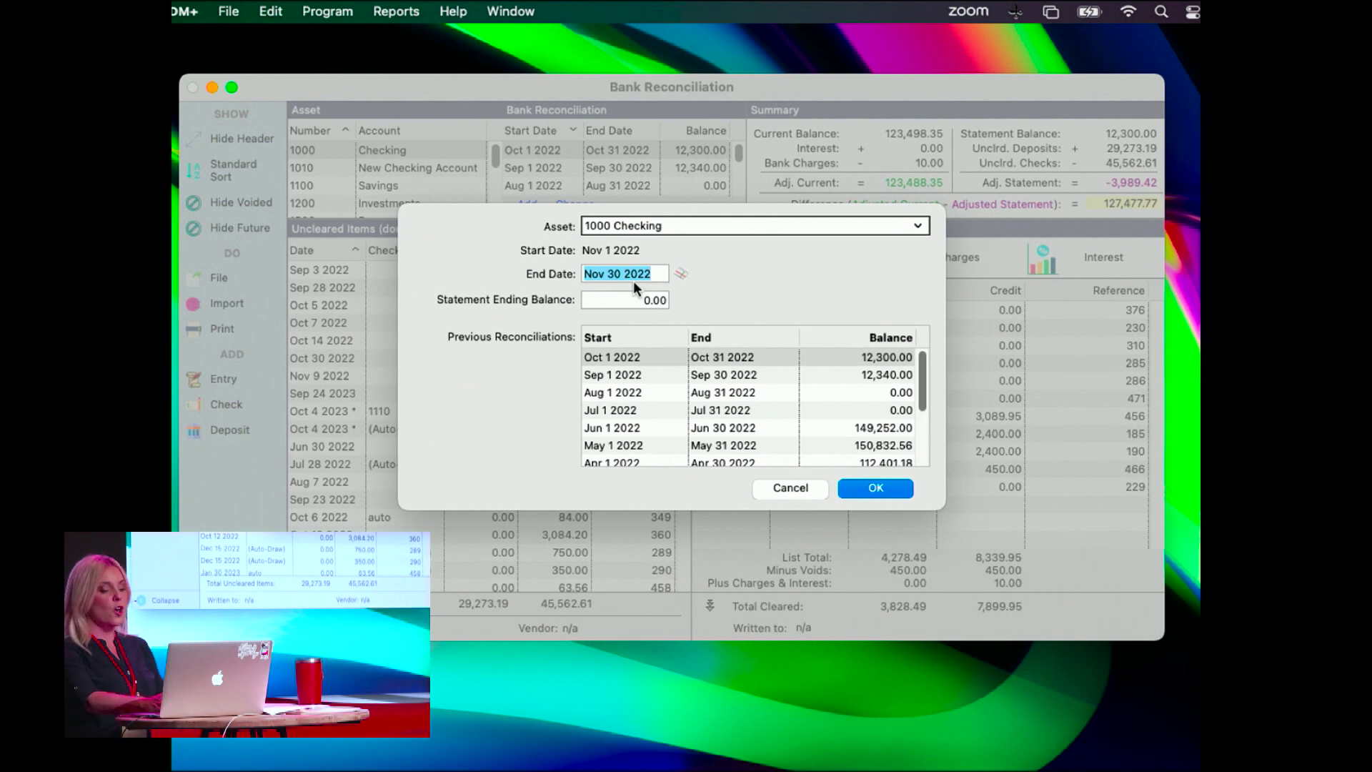
{"action": "type", "text": "11"}
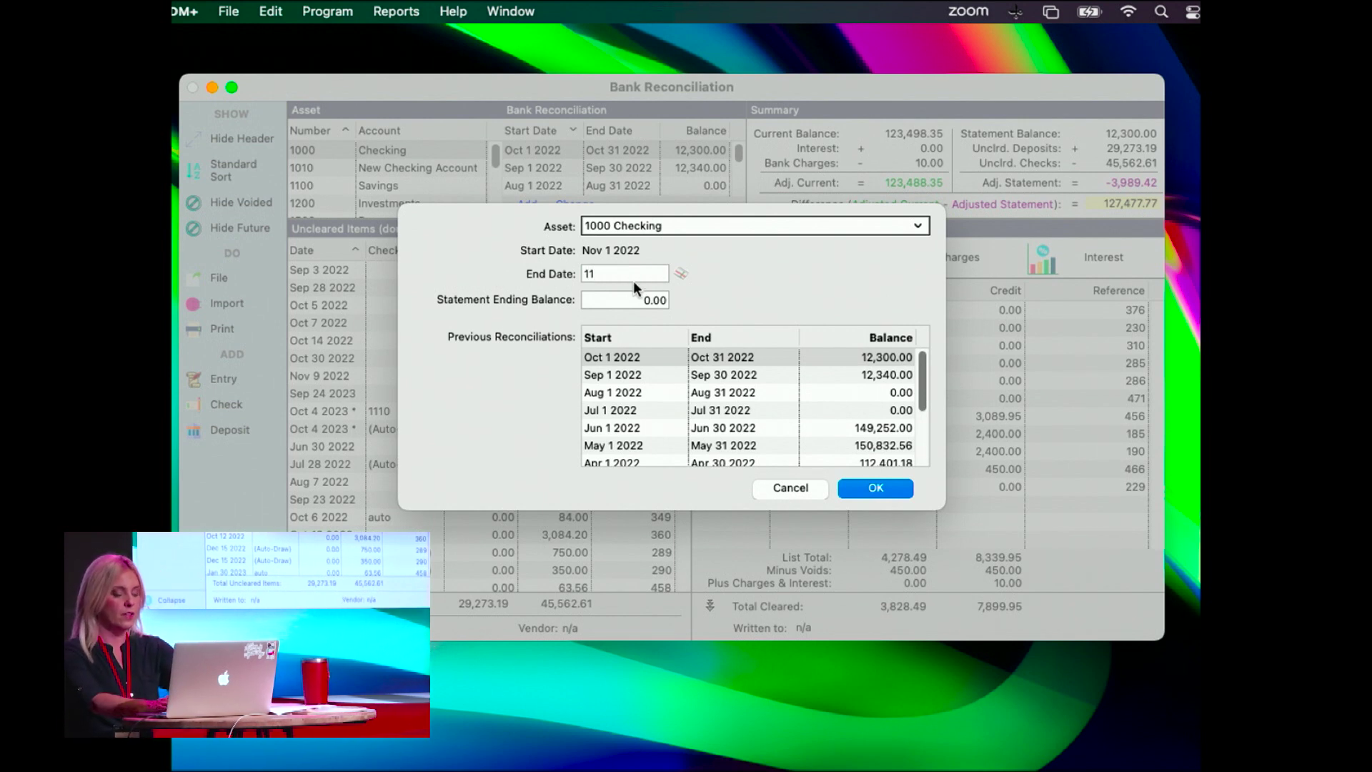
{"action": "type", "text": ".29."}
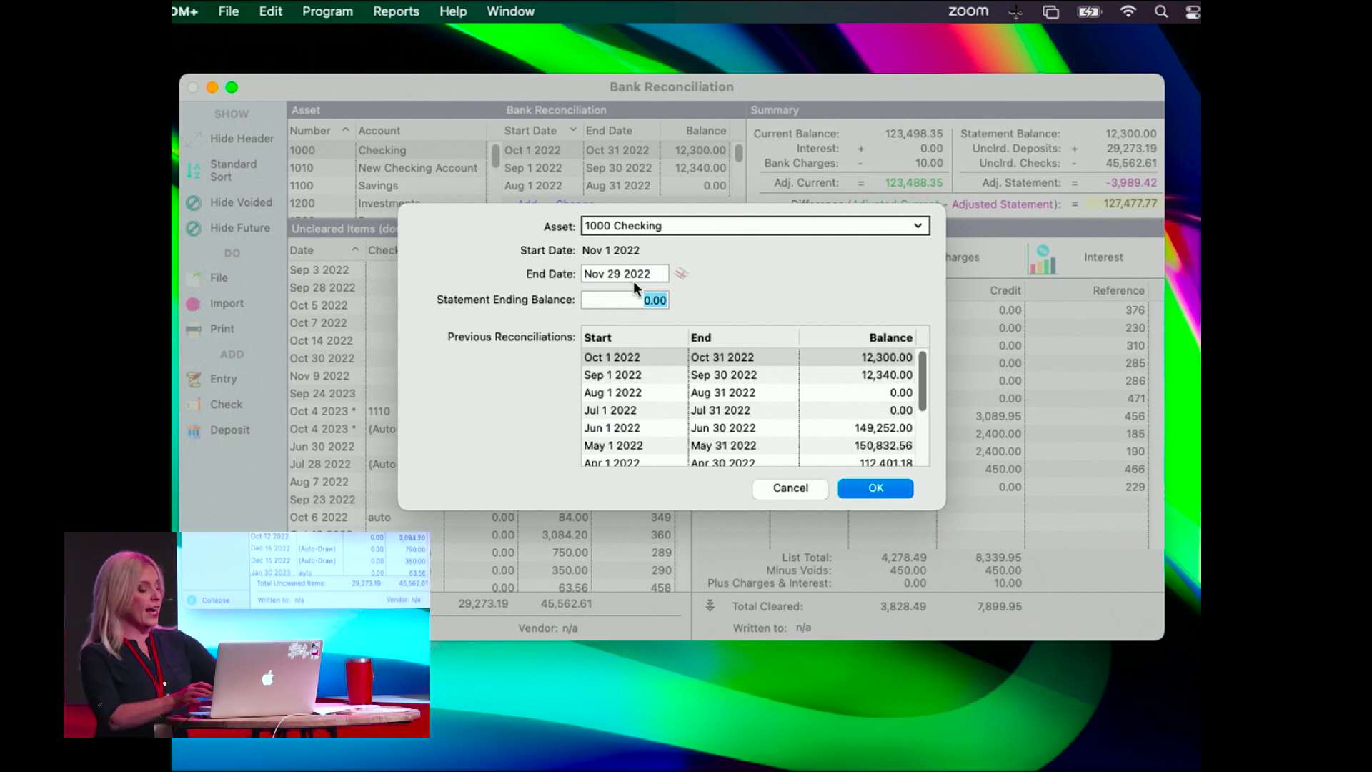
{"action": "type", "text": "100000.00"}
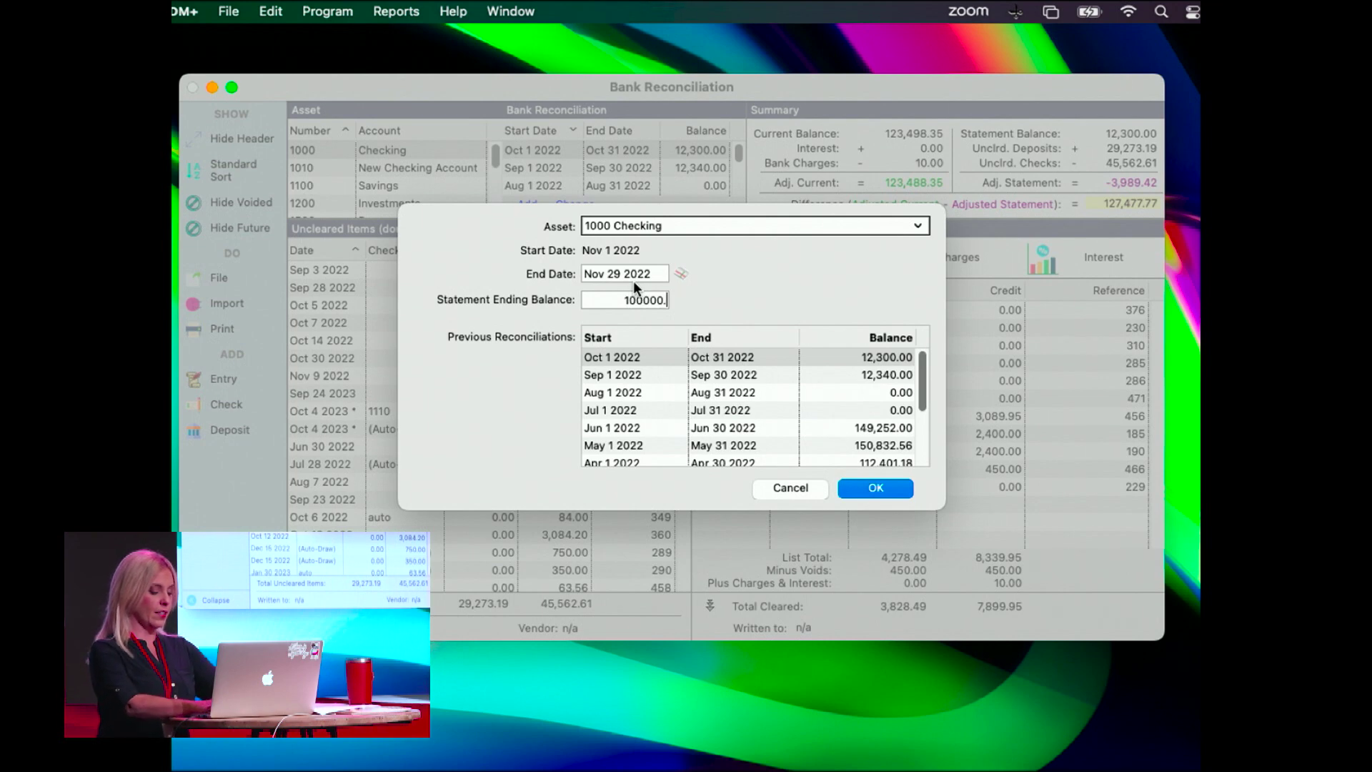
{"action": "left_click", "coordinate": [893, 489]}
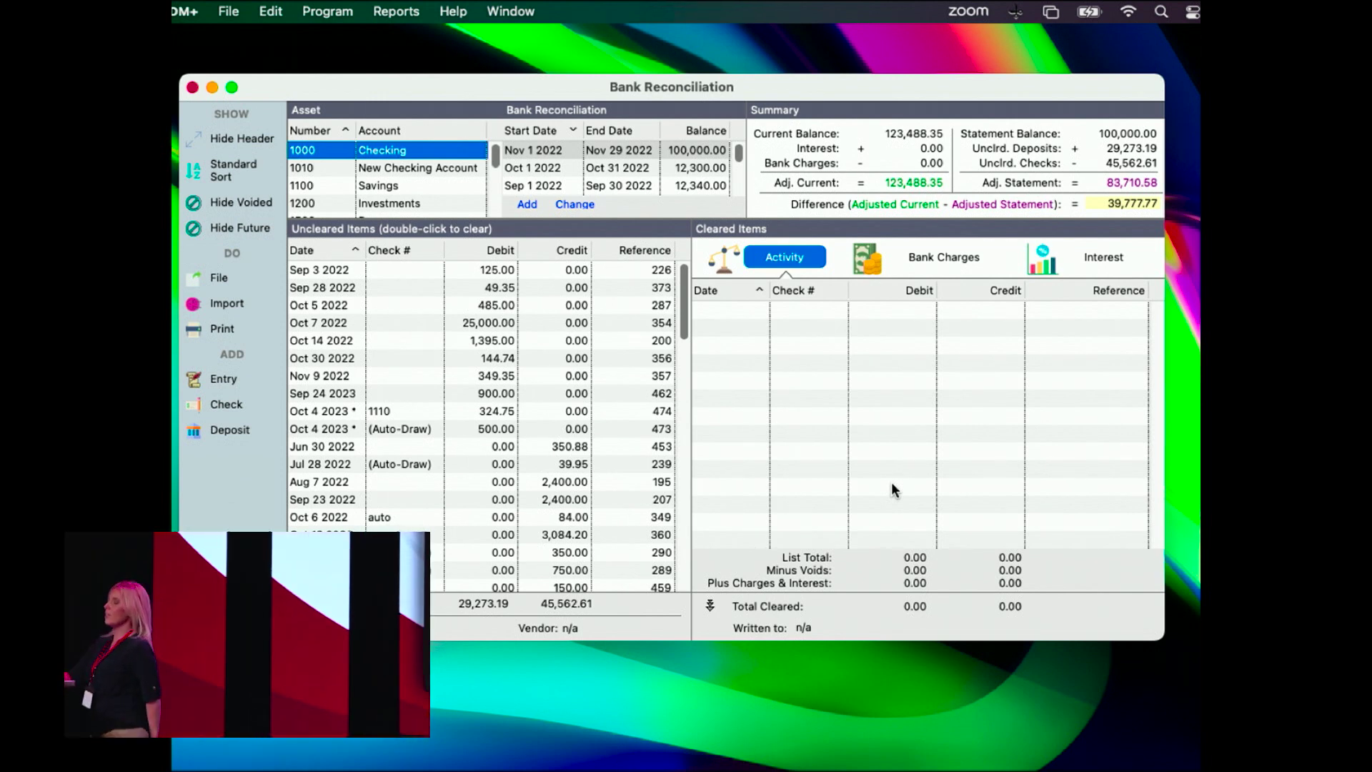
Step: Hide voided and future items, and clear the Sep 3 2022 debit of 125.00 and the Oct 7 2022 debit of 25,000.00
{"action": "left_click", "coordinate": [243, 203]}
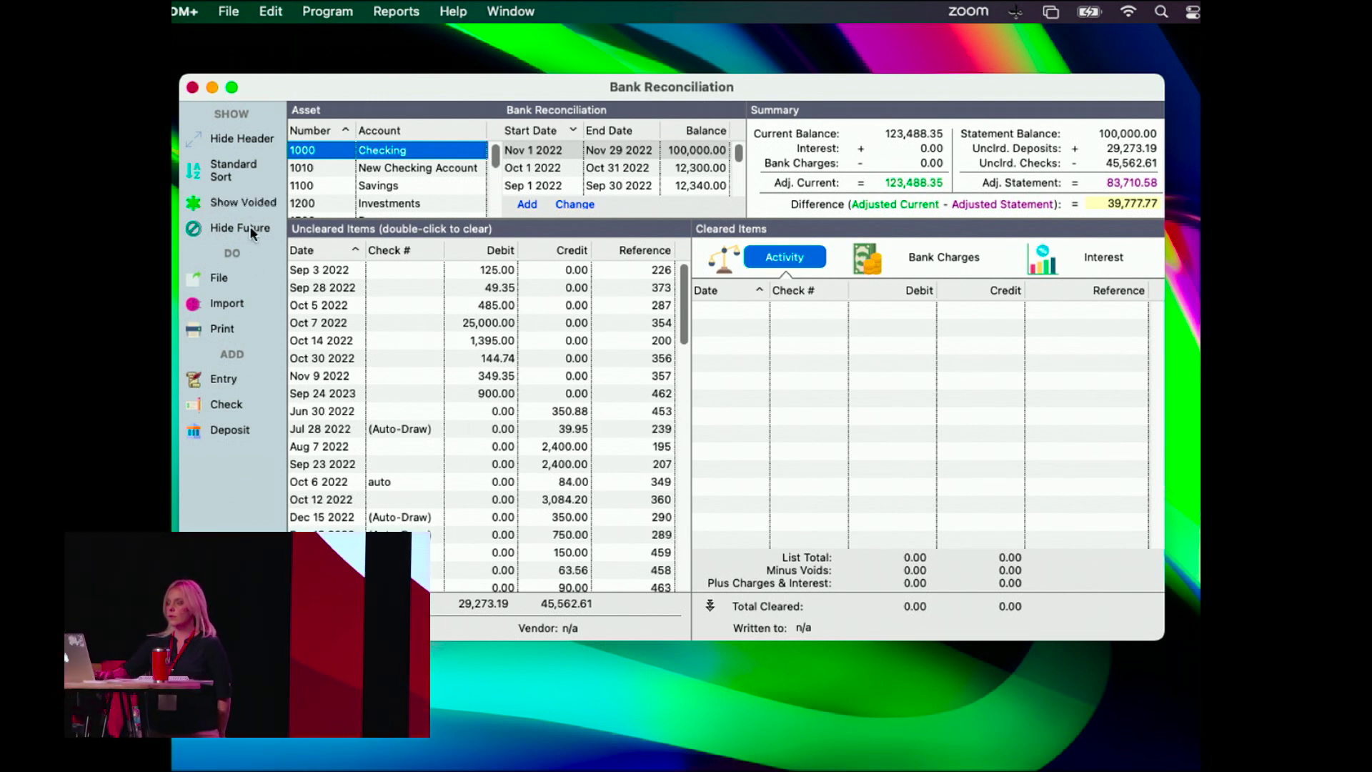
{"action": "left_click", "coordinate": [248, 226]}
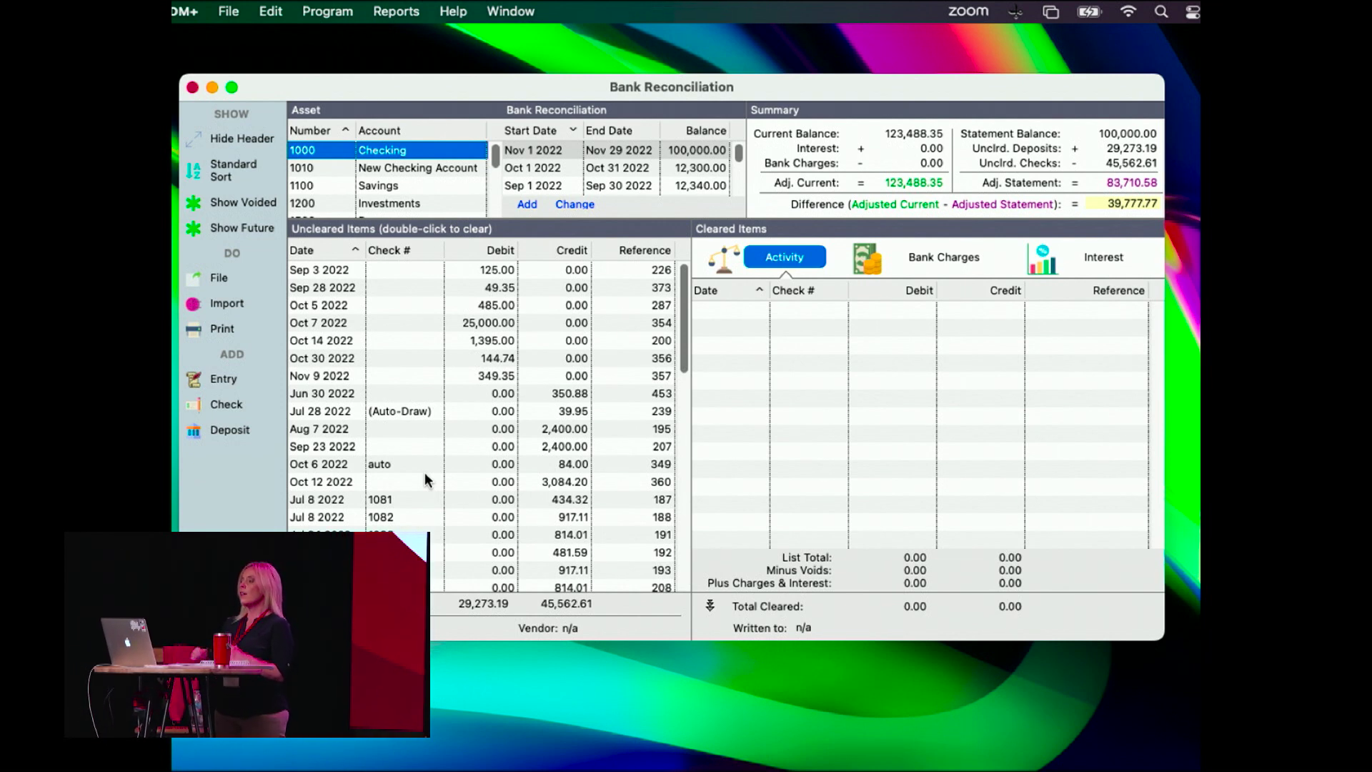
{"action": "left_click", "coordinate": [385, 269]}
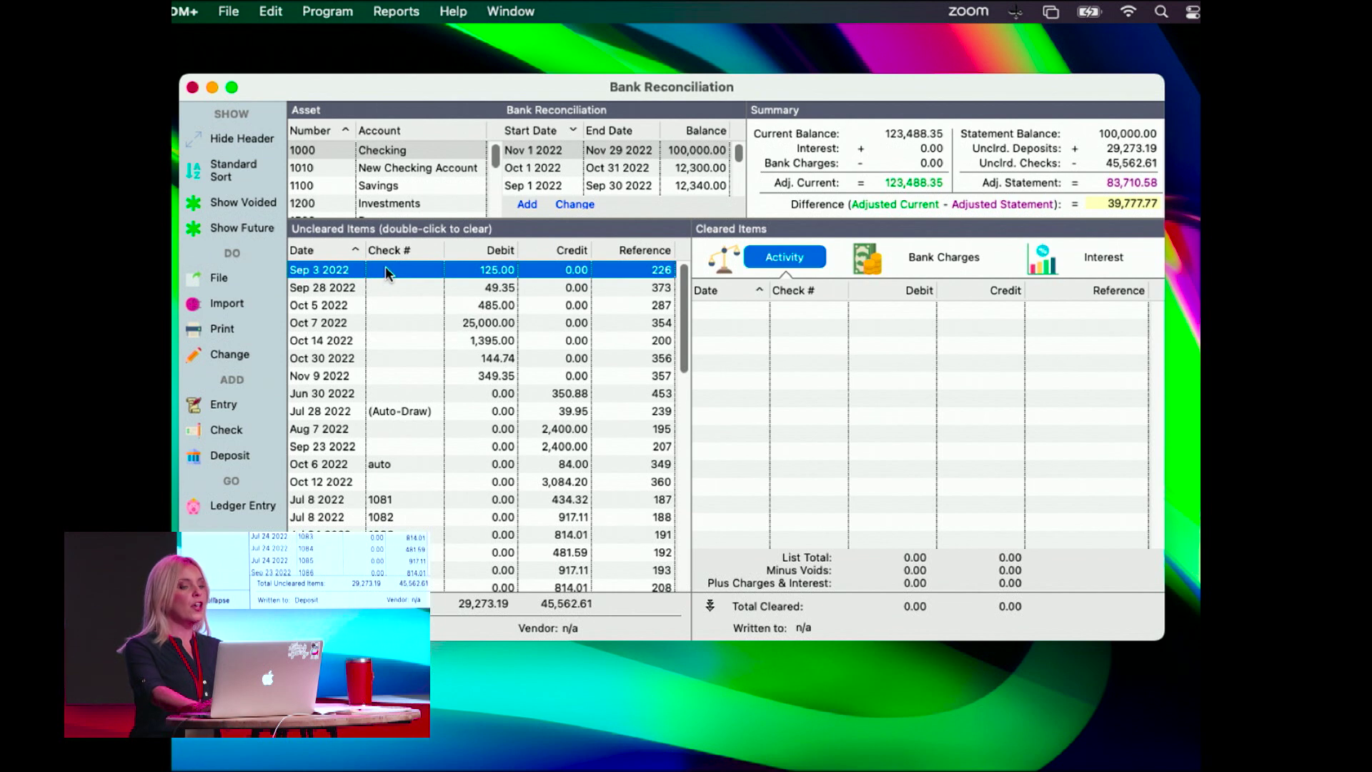
{"action": "double_click", "coordinate": [388, 268]}
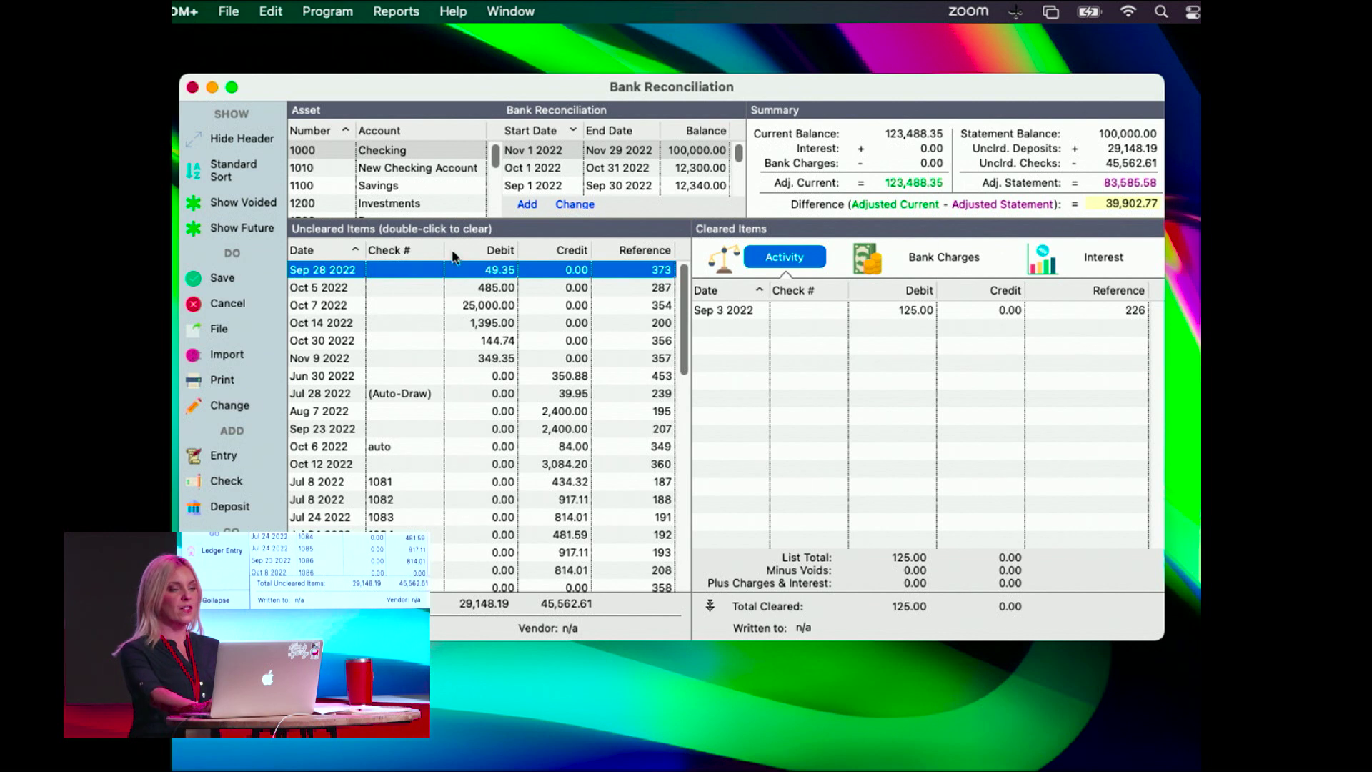
{"action": "double_click", "coordinate": [441, 305]}
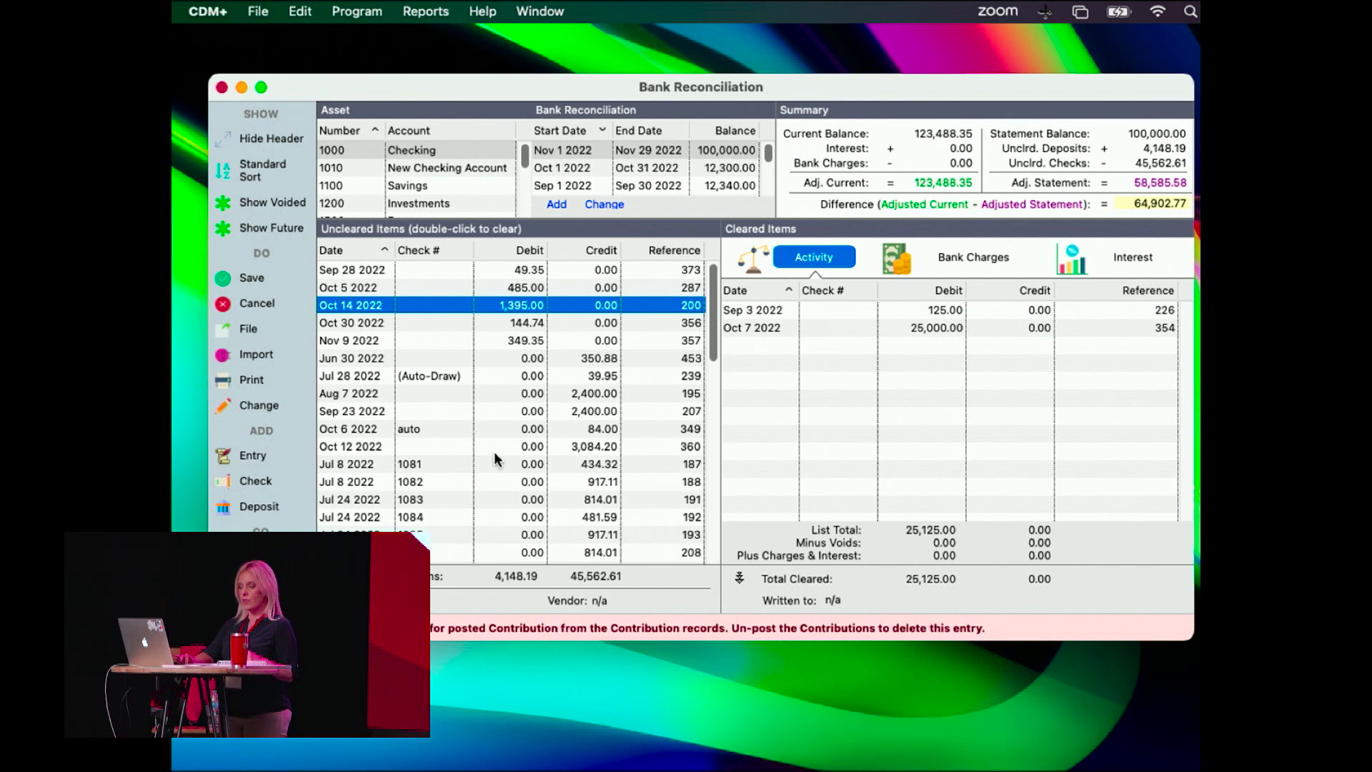
Step: Clear checks 1124, 1123 and 1111, plus the listed block of uncleared checks from 1108 through 1134
{"action": "scroll", "coordinate": [496, 456], "scroll_direction": "down", "scroll_amount": 10}
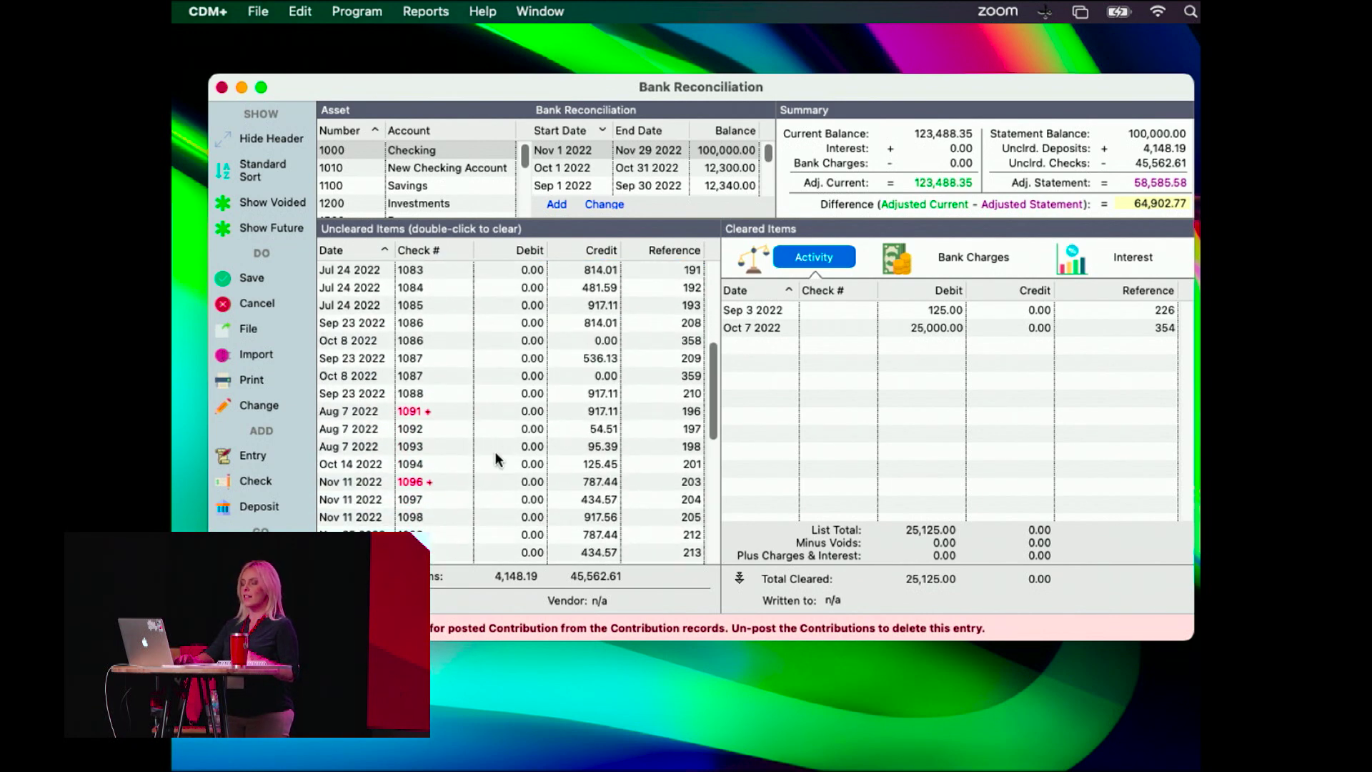
{"action": "scroll", "coordinate": [498, 458], "scroll_direction": "down", "scroll_amount": 4}
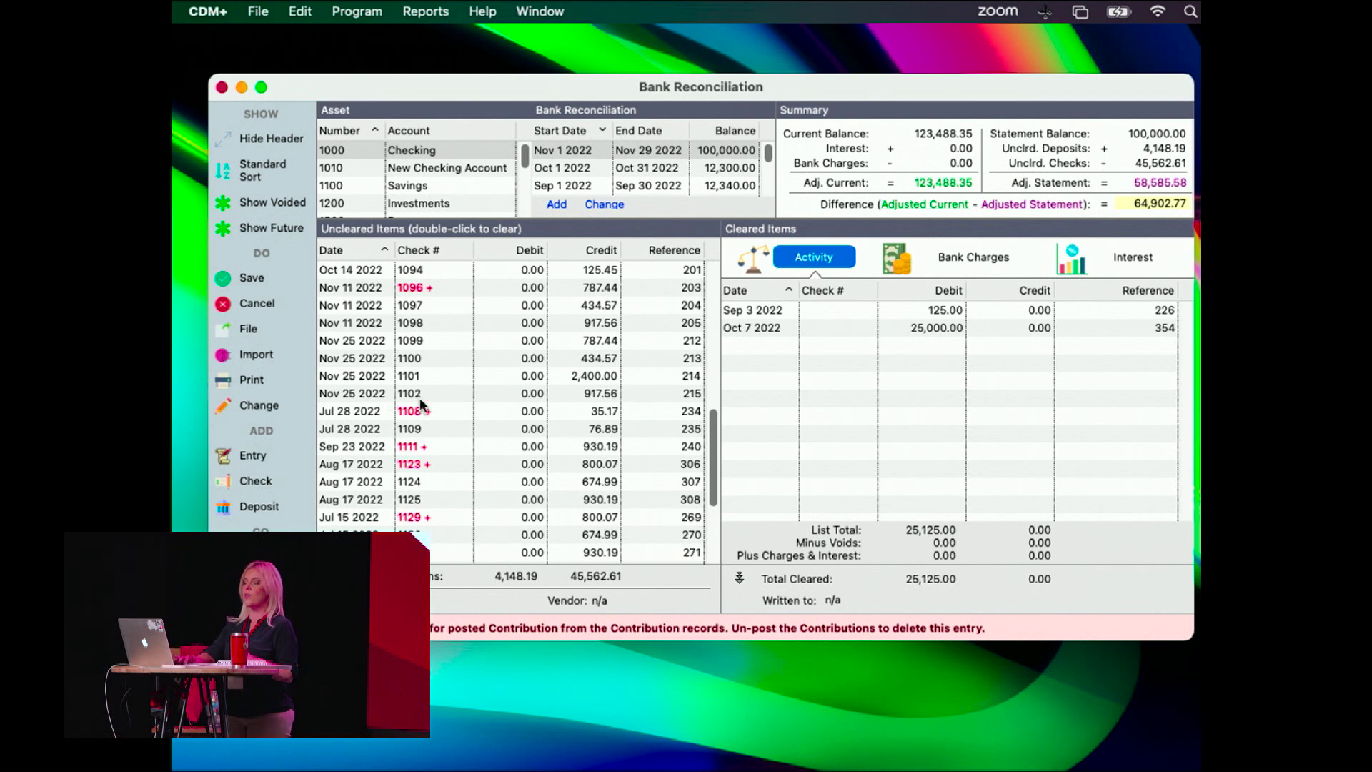
{"action": "scroll", "coordinate": [424, 409], "scroll_direction": "down", "scroll_amount": 5}
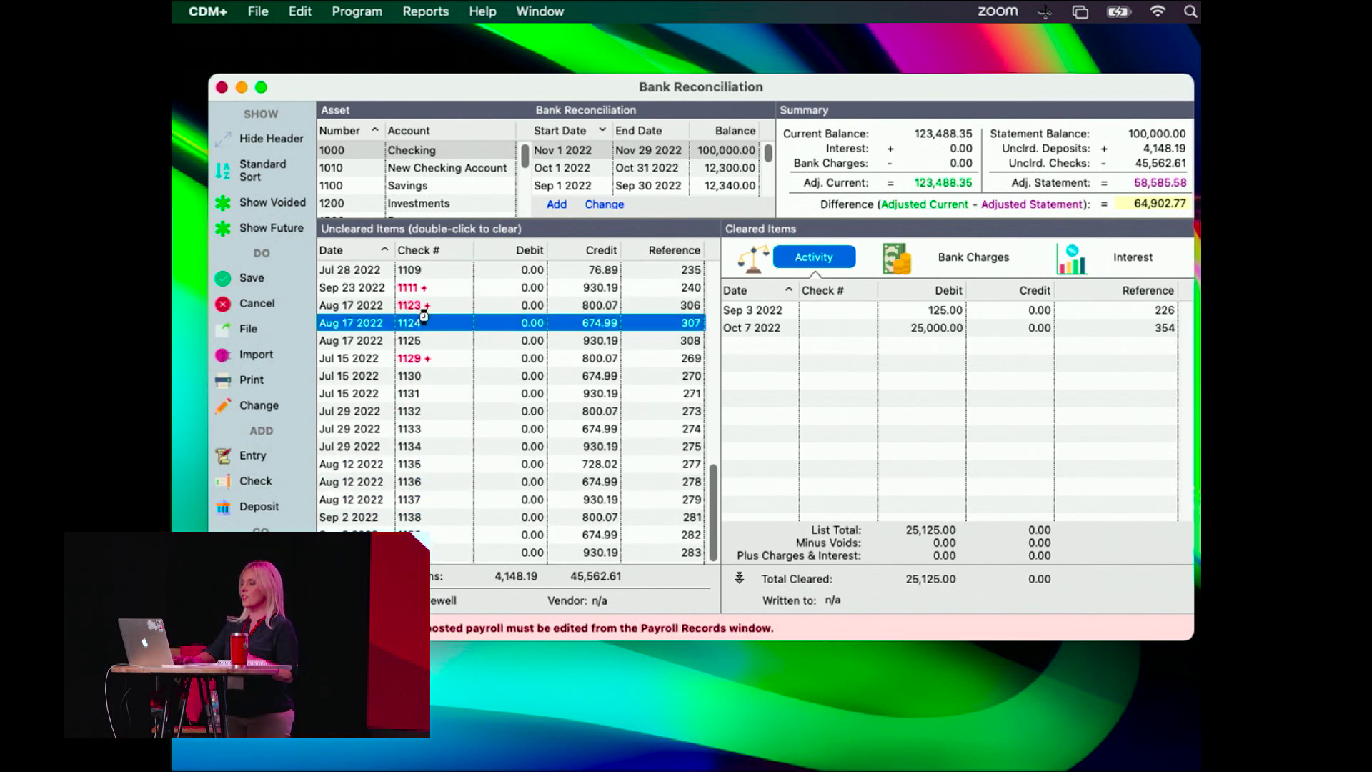
{"action": "double_click", "coordinate": [424, 323]}
{"action": "double_click", "coordinate": [420, 325]}
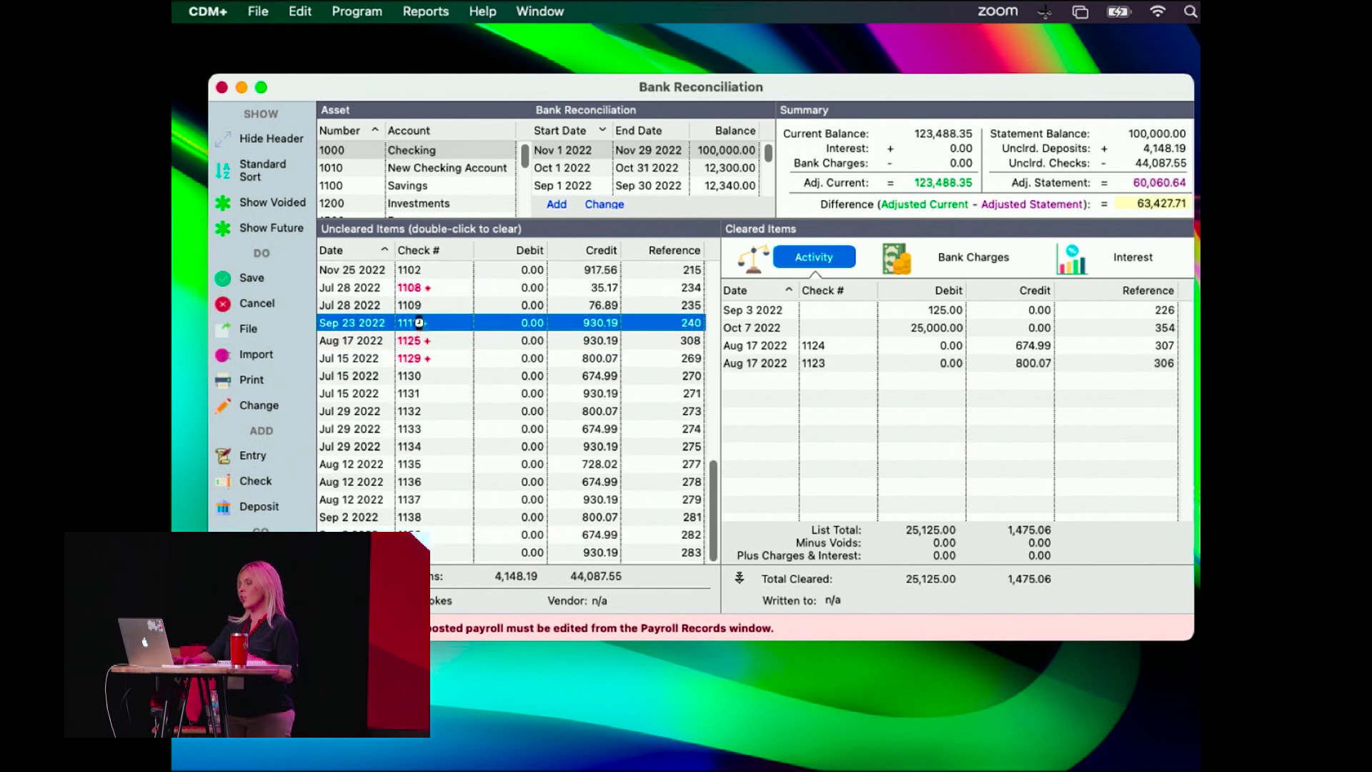
{"action": "double_click", "coordinate": [419, 324]}
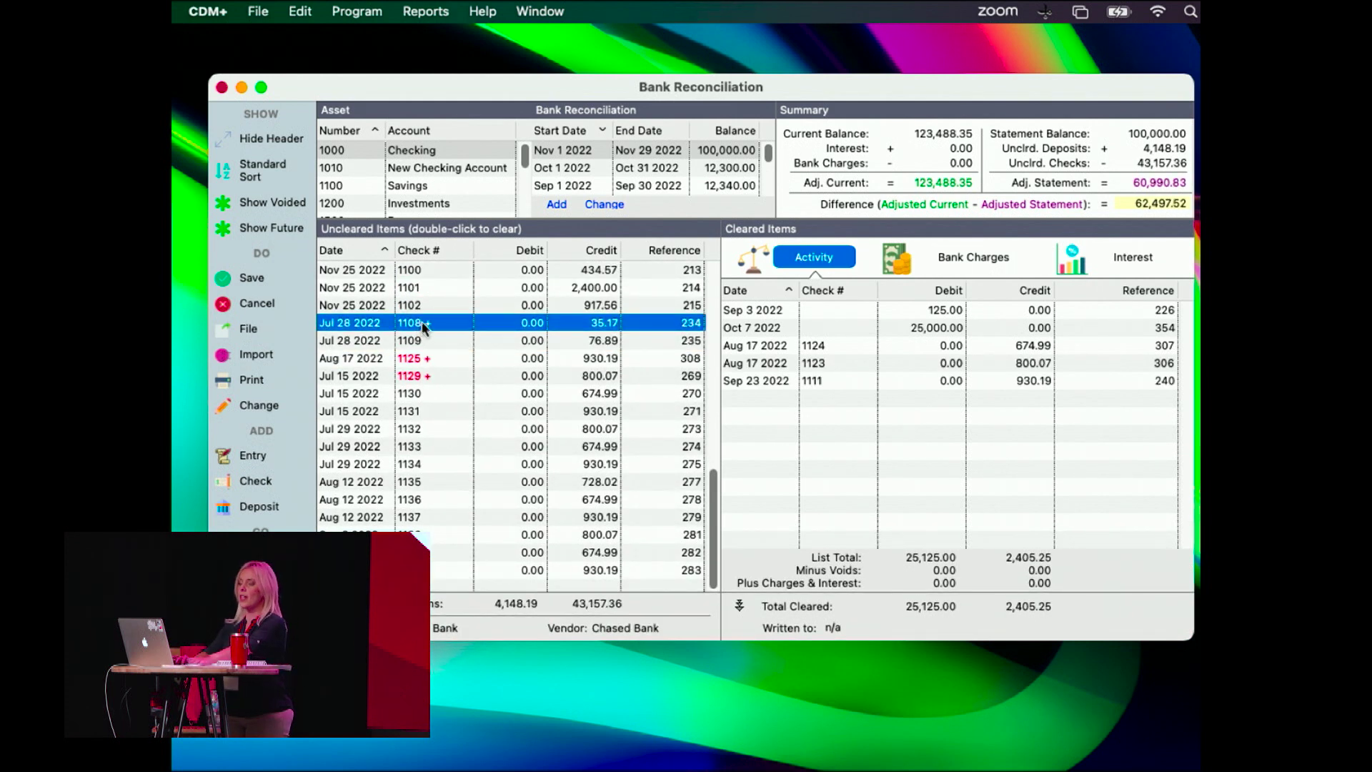
{"action": "left_click", "coordinate": [420, 465], "text": "shift"}
{"action": "left_click_drag", "start_coordinate": [437, 458], "coordinate": [847, 437]}
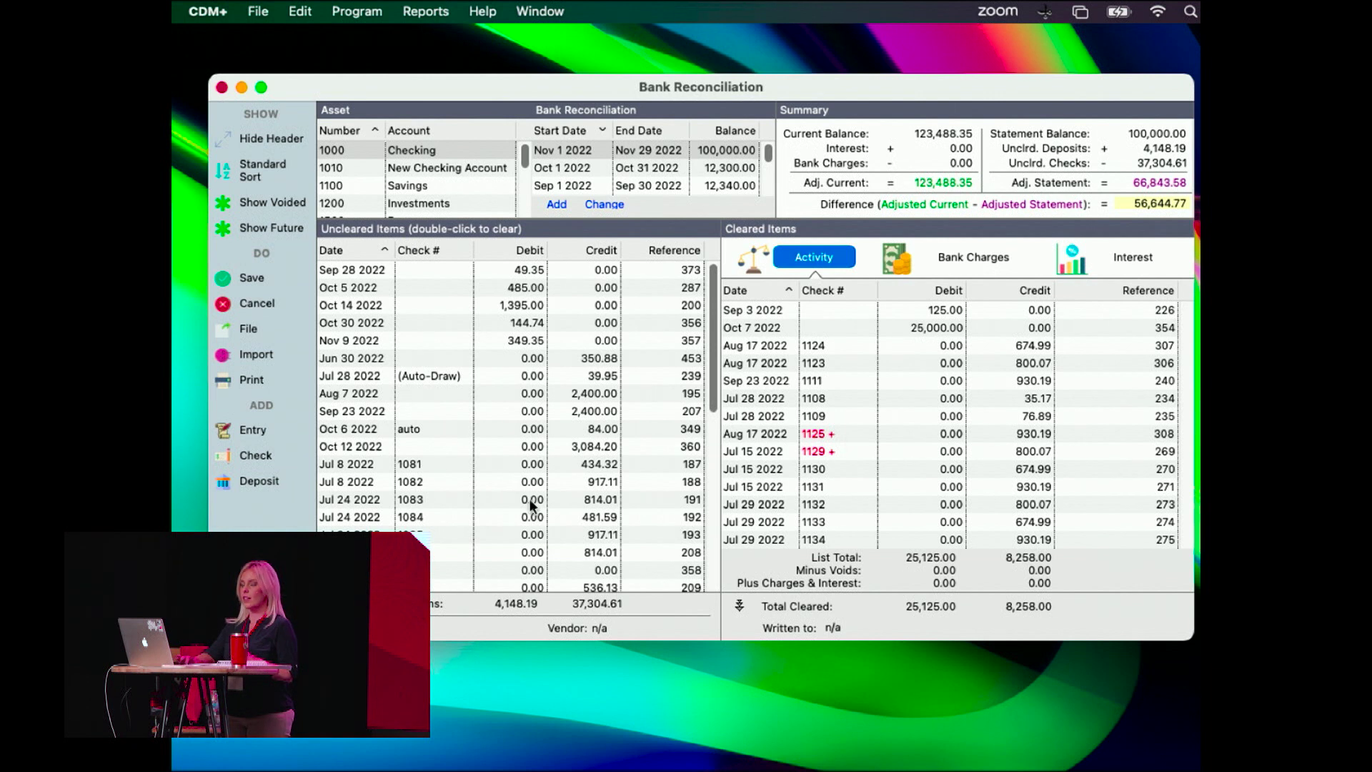
Step: Show the voided items and clear the voided Jul 28 2022 check 1110
{"action": "left_click", "coordinate": [256, 203]}
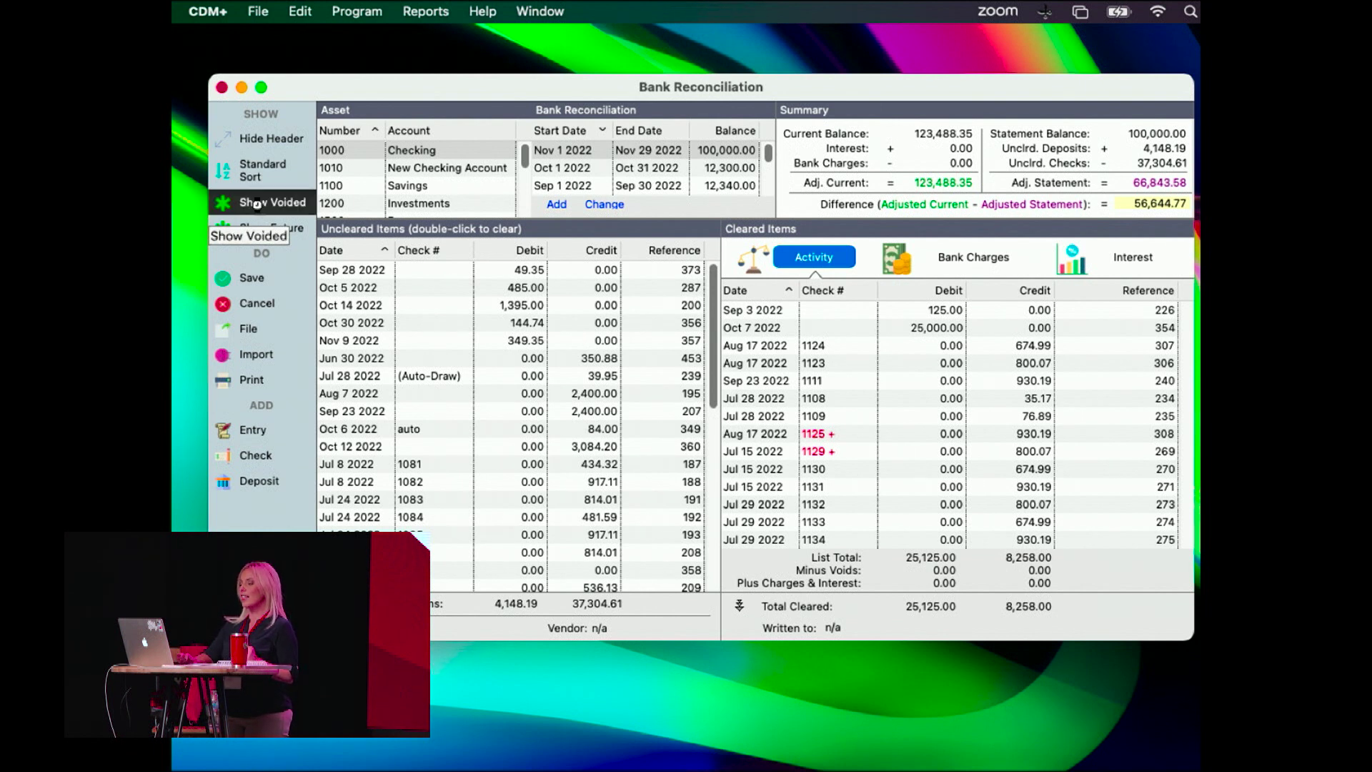
{"action": "scroll", "coordinate": [460, 389], "scroll_direction": "down", "scroll_amount": 5}
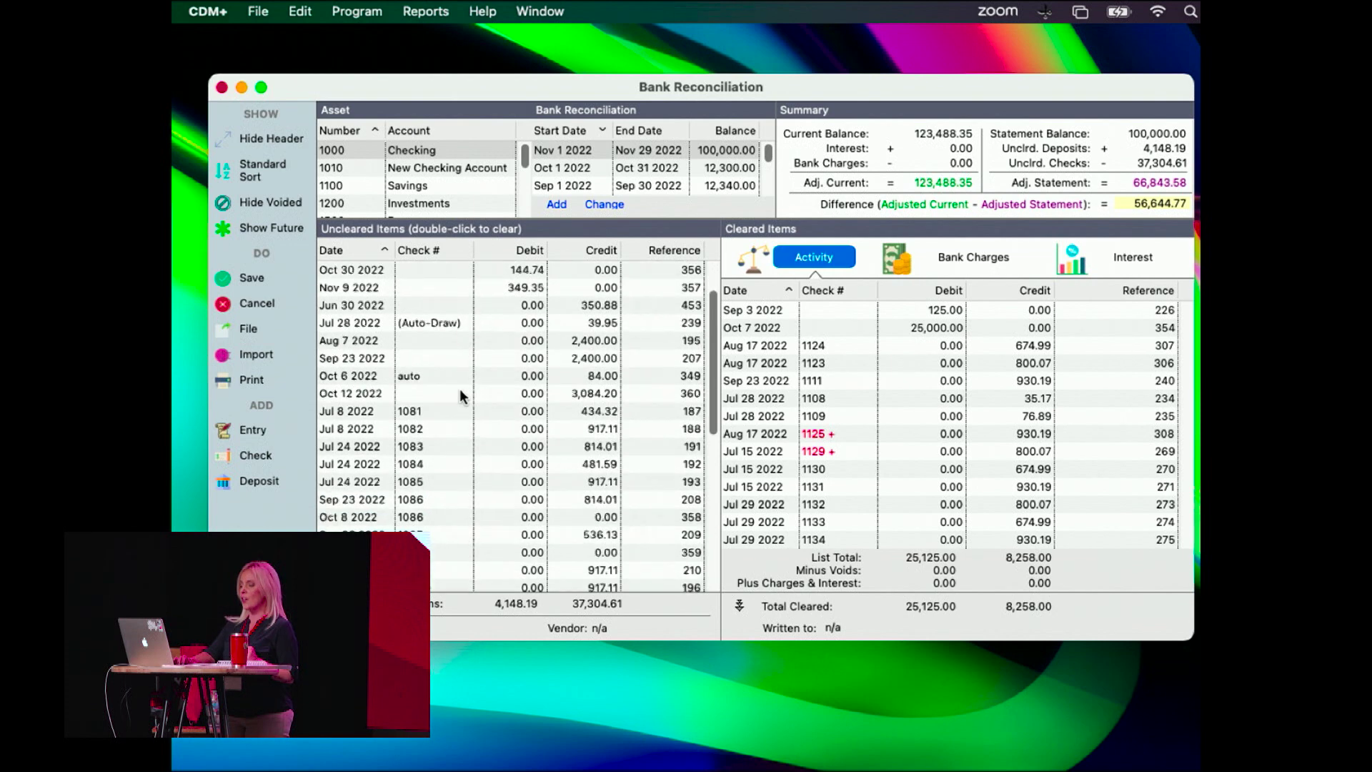
{"action": "scroll", "coordinate": [460, 389], "scroll_direction": "down", "scroll_amount": 2}
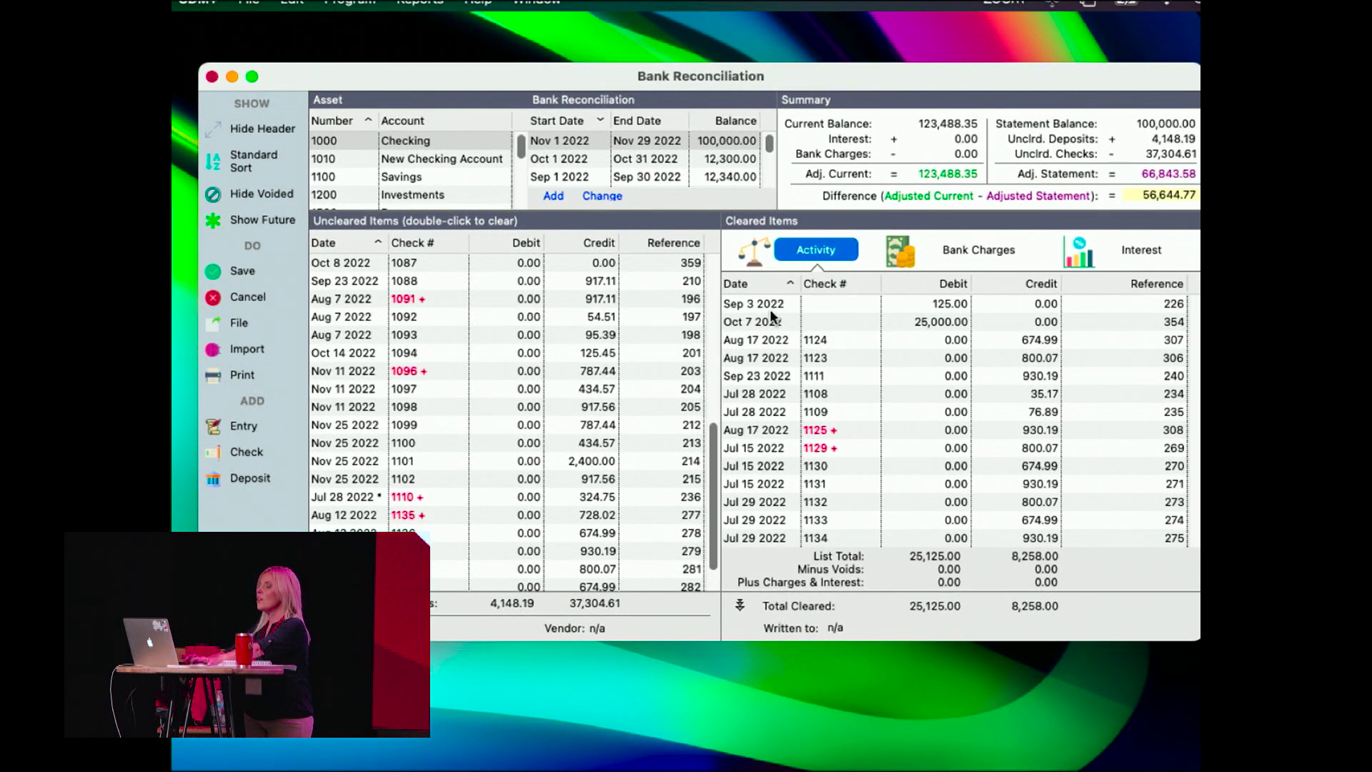
{"action": "left_click_drag", "start_coordinate": [949, 66], "coordinate": [931, 73]}
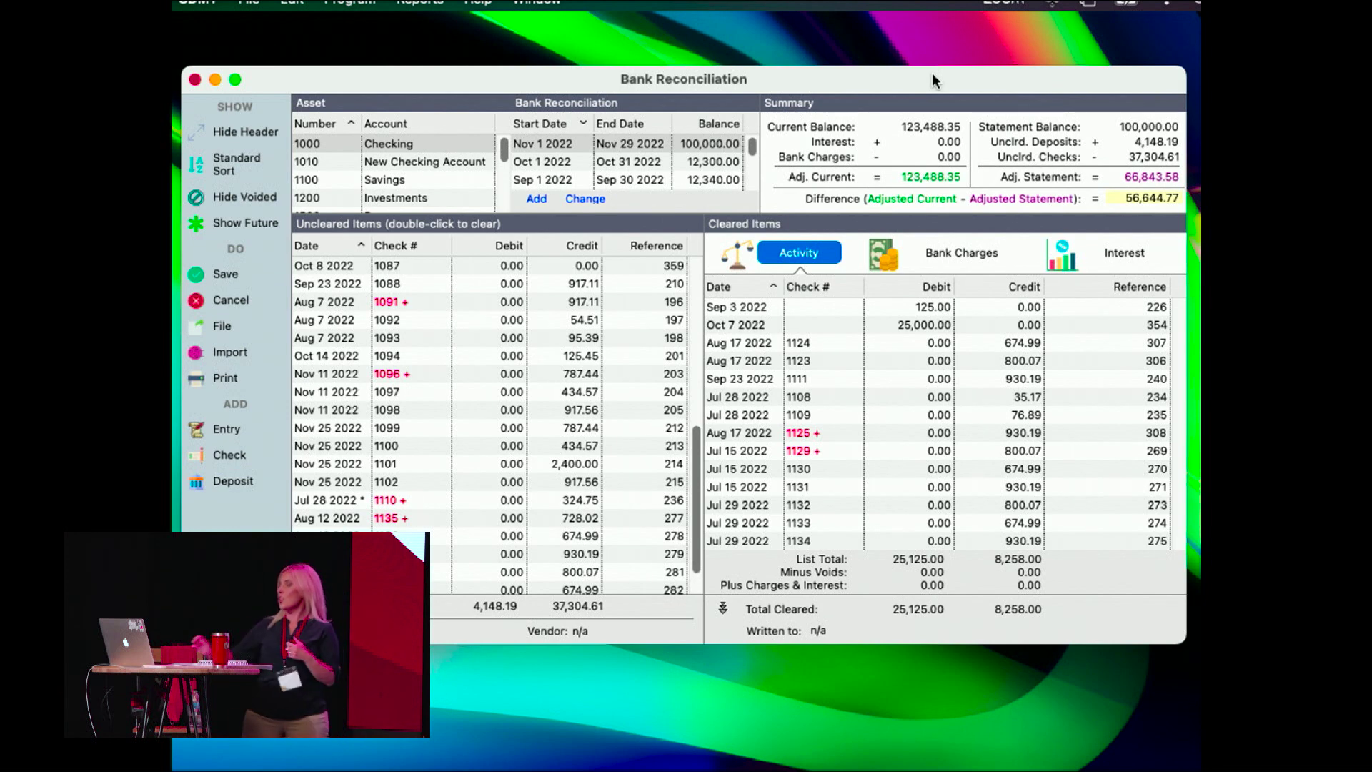
{"action": "double_click", "coordinate": [416, 498]}
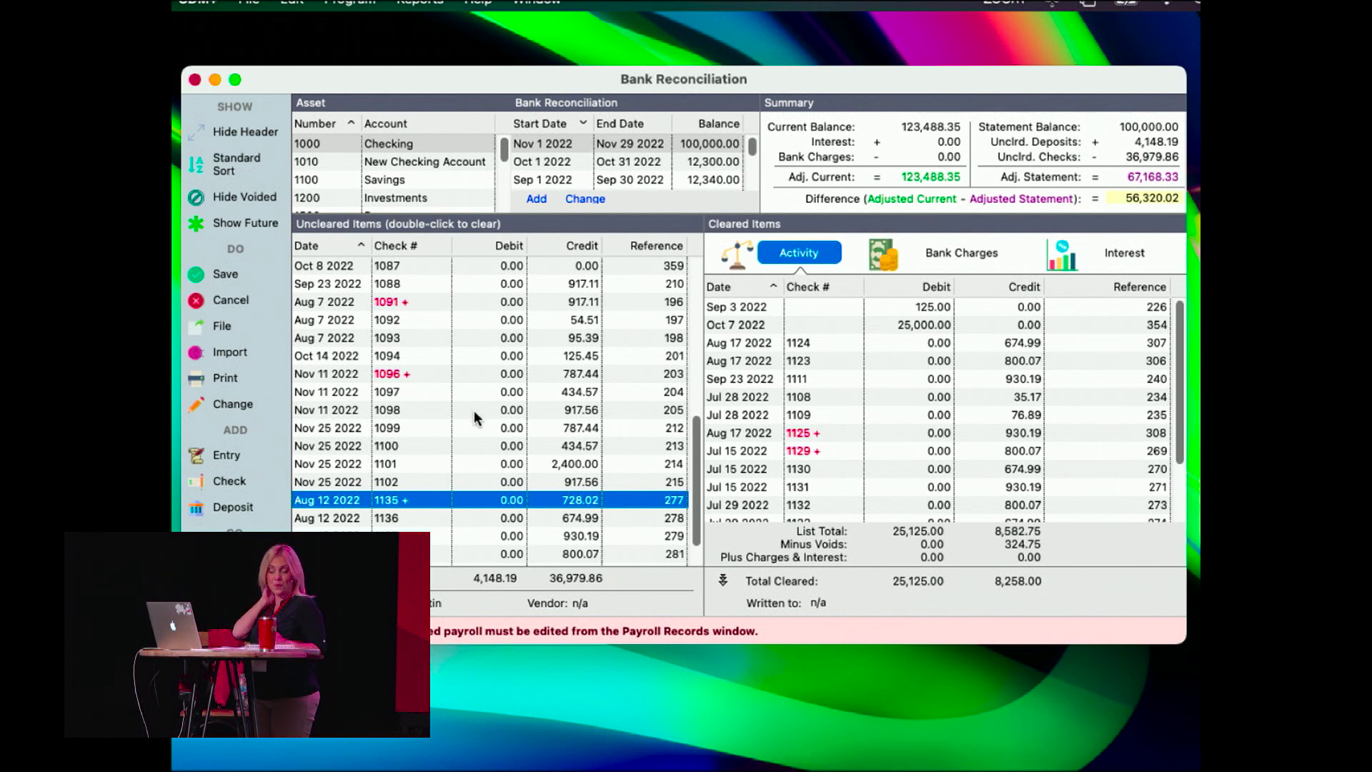
Step: Show the future items to look through the uncleared list, and hide both future and voided items again
{"action": "left_click", "coordinate": [224, 225]}
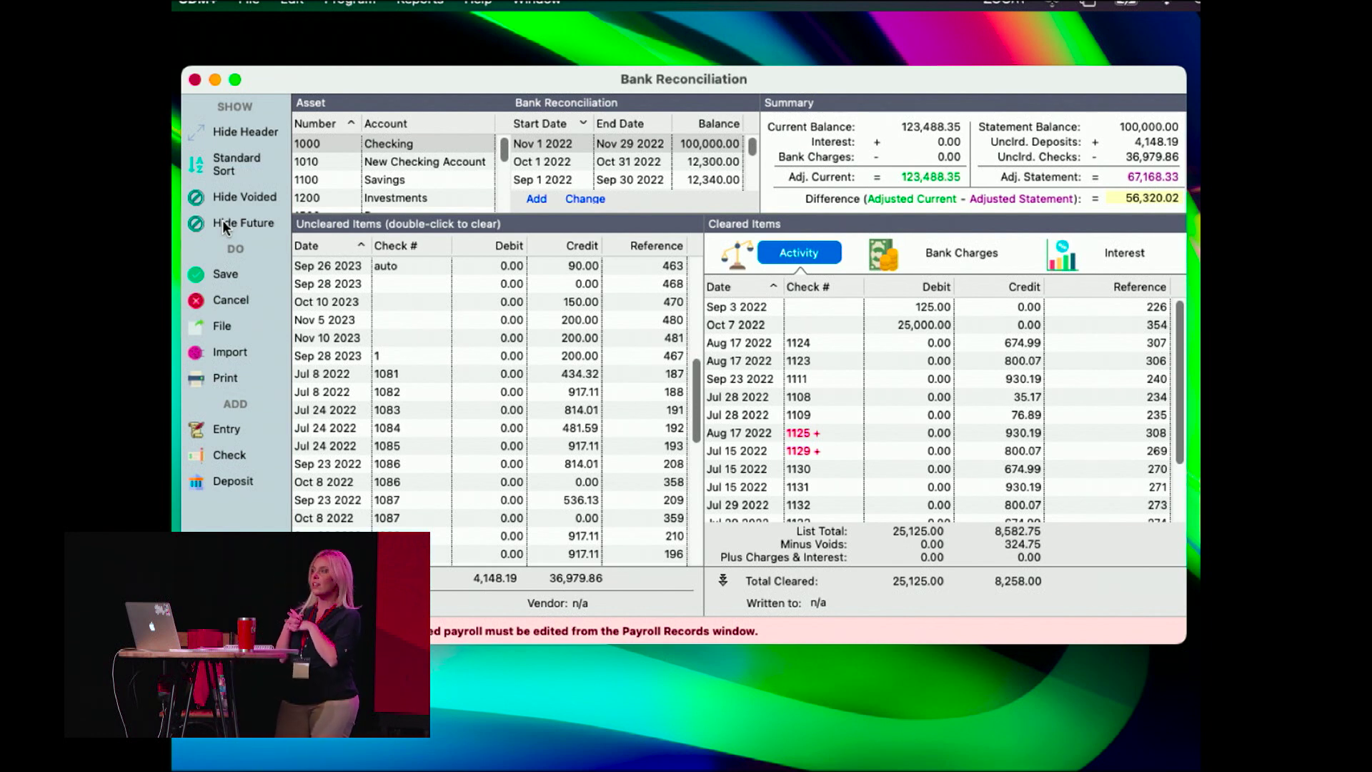
{"action": "scroll", "coordinate": [405, 316], "scroll_direction": "down", "scroll_amount": 10}
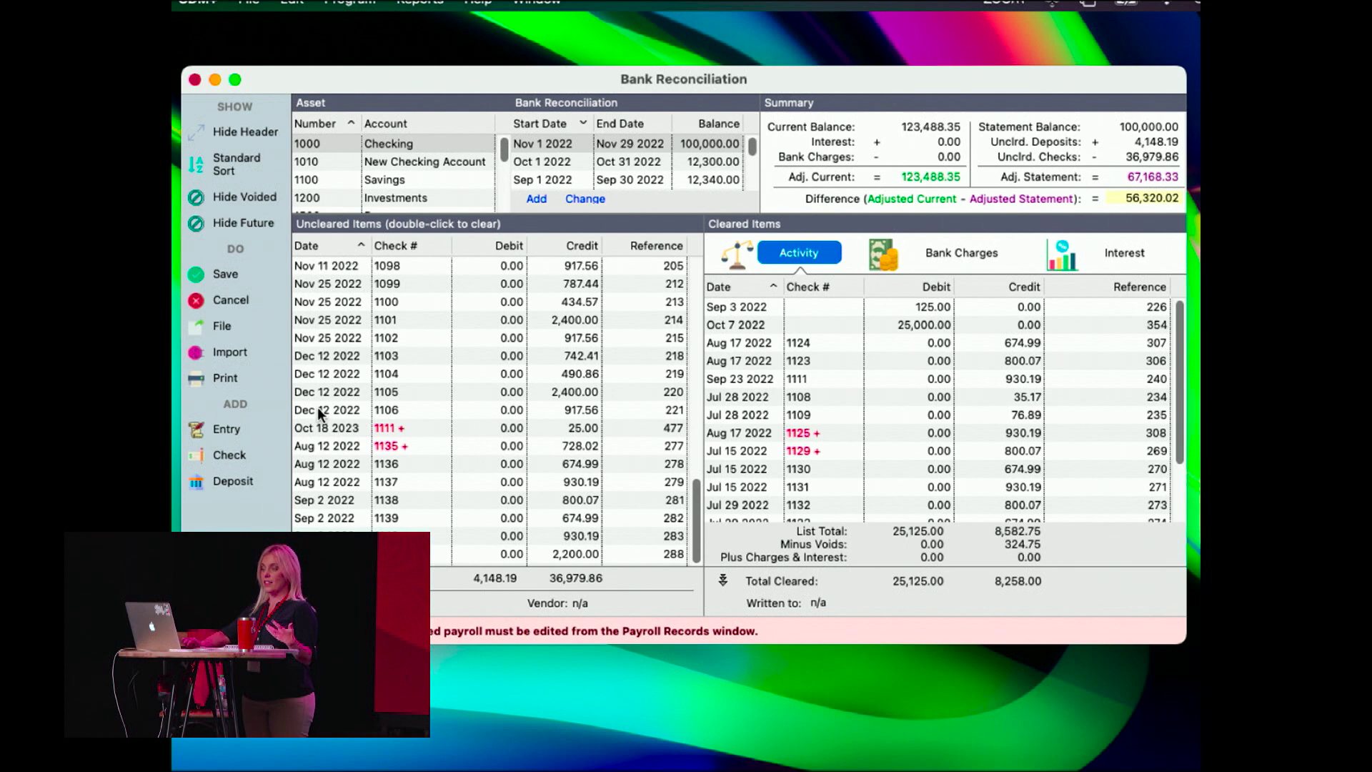
{"action": "left_click", "coordinate": [214, 224]}
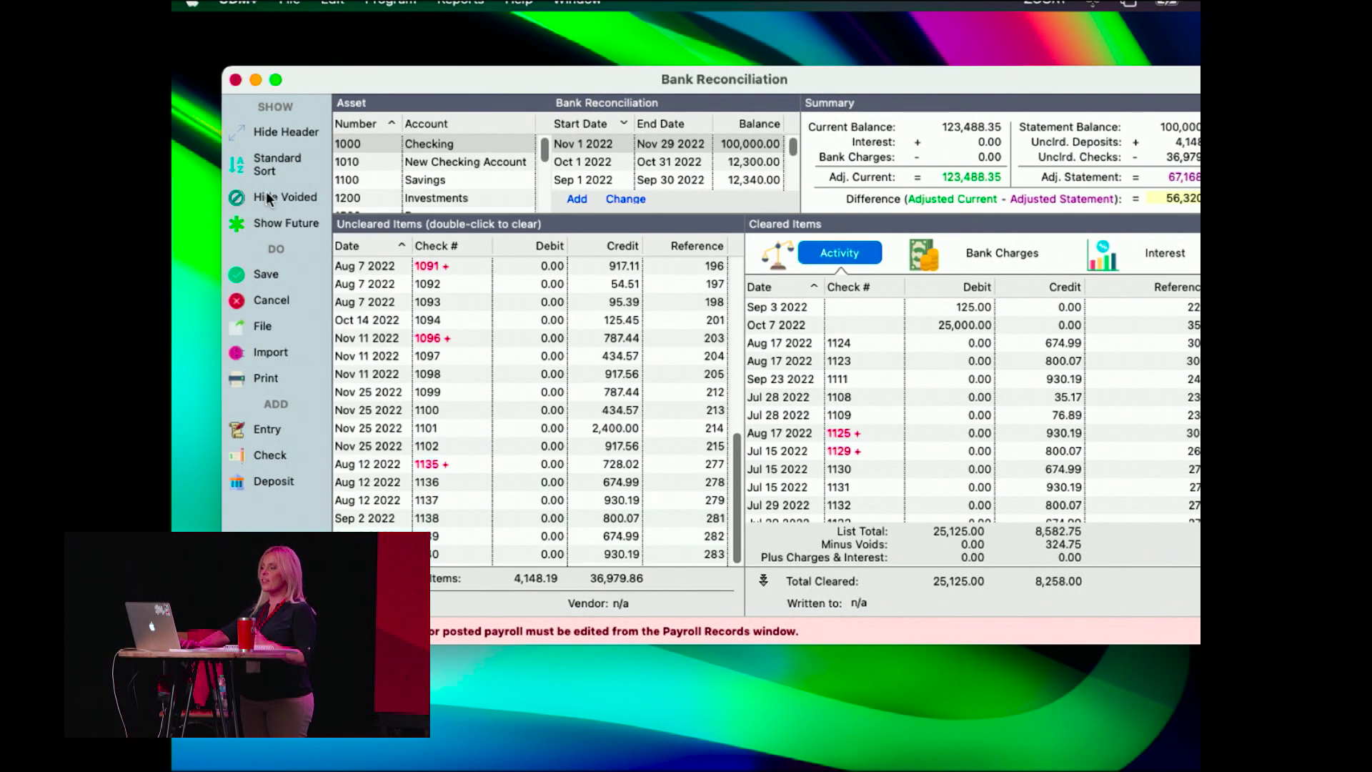
{"action": "left_click", "coordinate": [269, 199]}
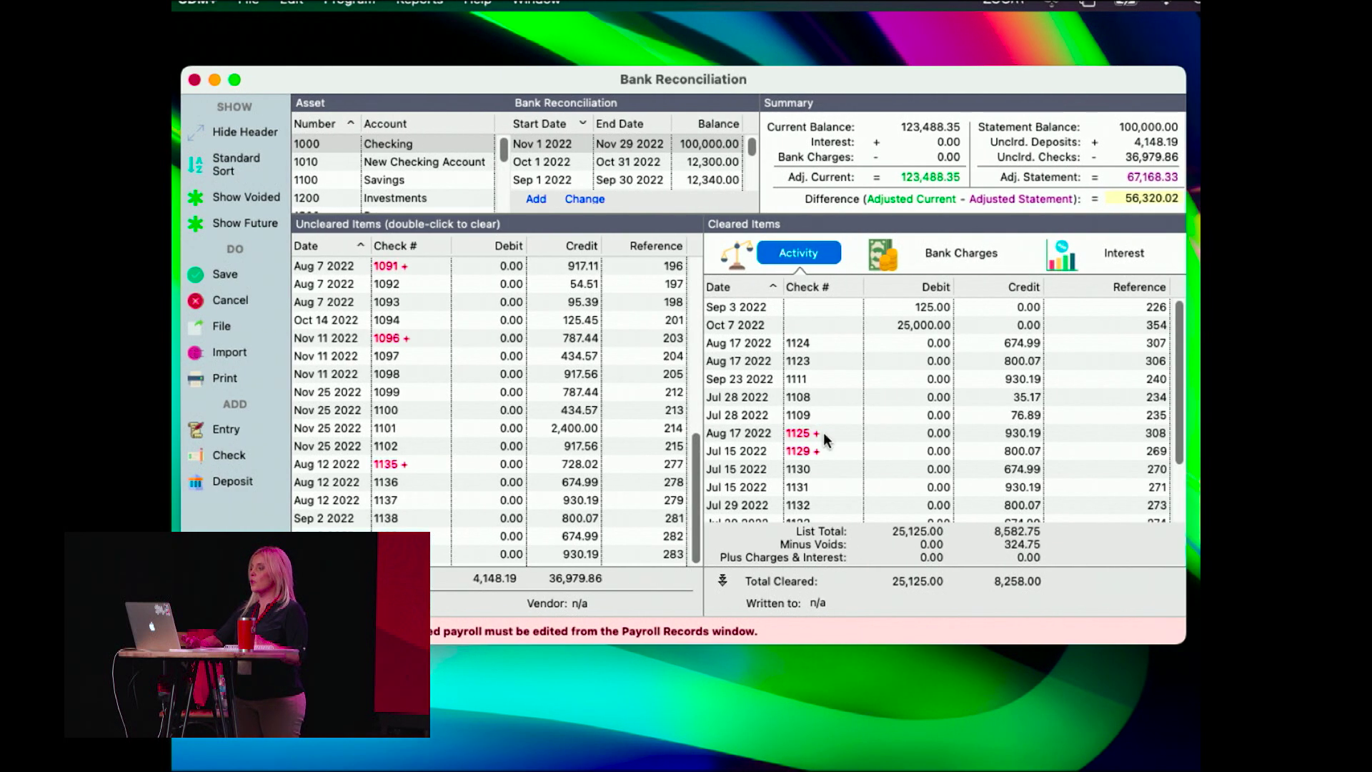
Step: Add a bank charge of 20 to account 5000 with the description "Monthly Bank Fee"
{"action": "left_click", "coordinate": [944, 258]}
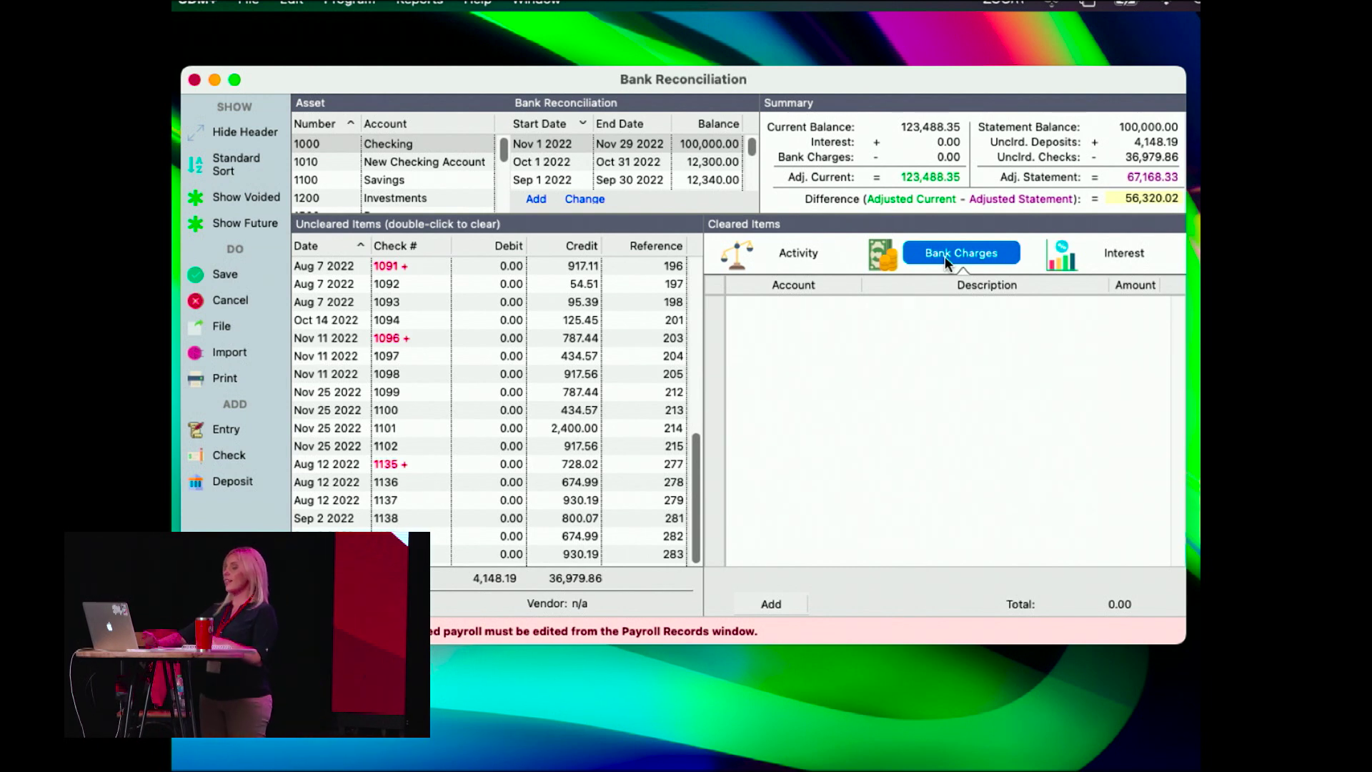
{"action": "left_click", "coordinate": [772, 604]}
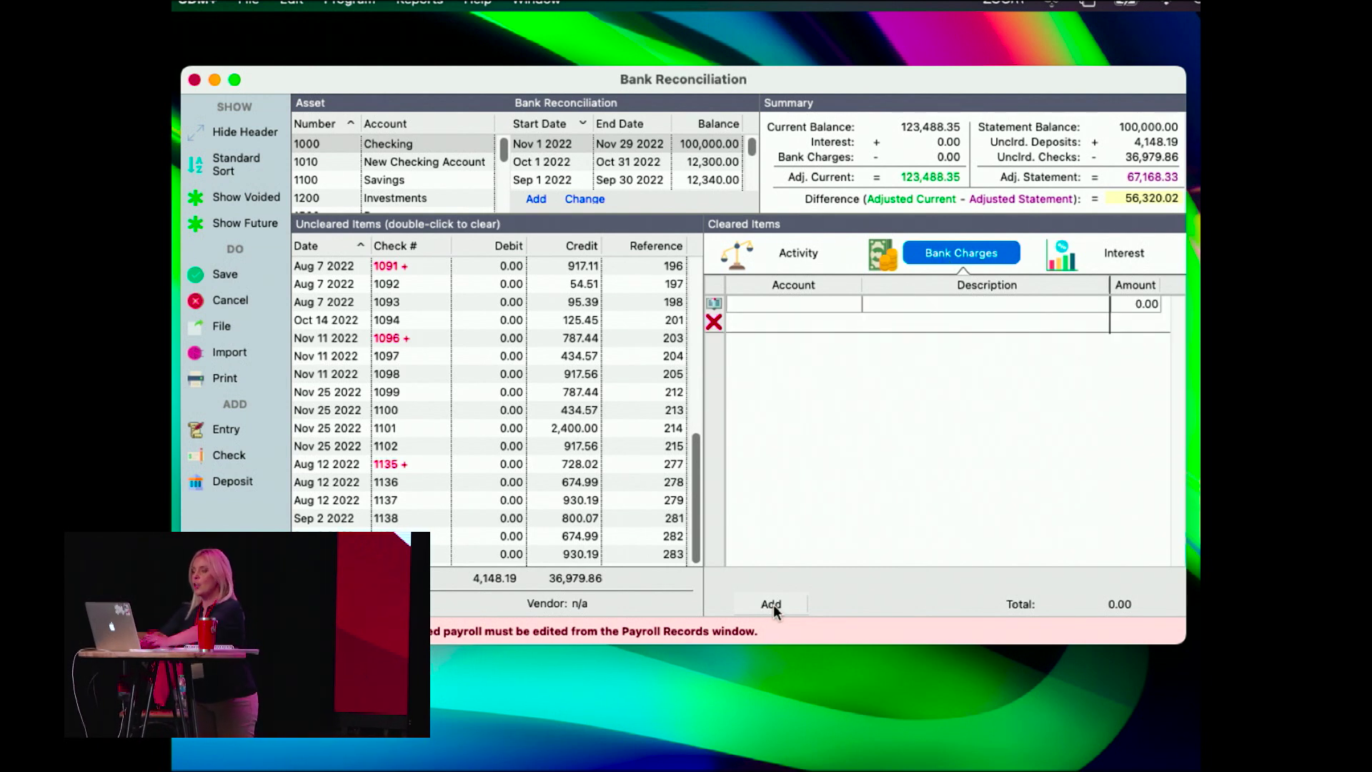
{"action": "type", "text": "5"}
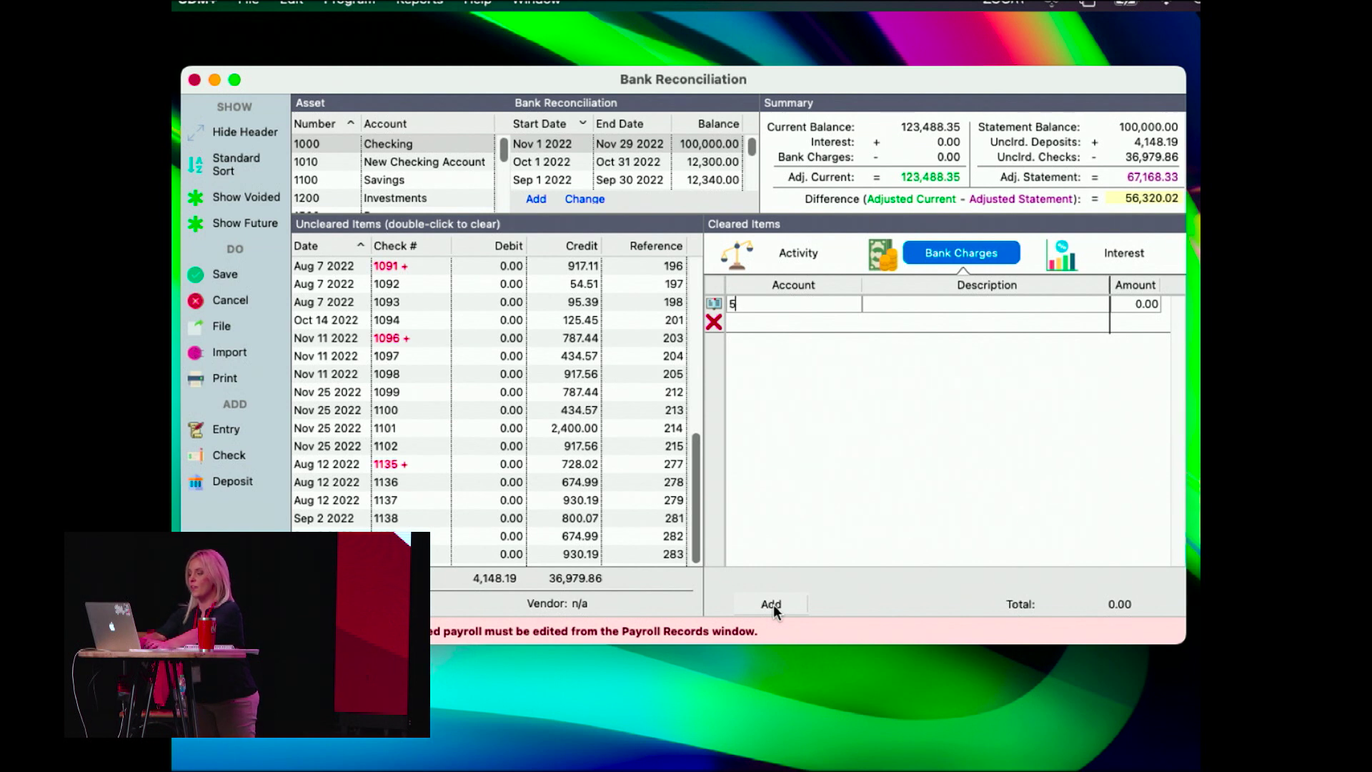
{"action": "type", "text": "000"}
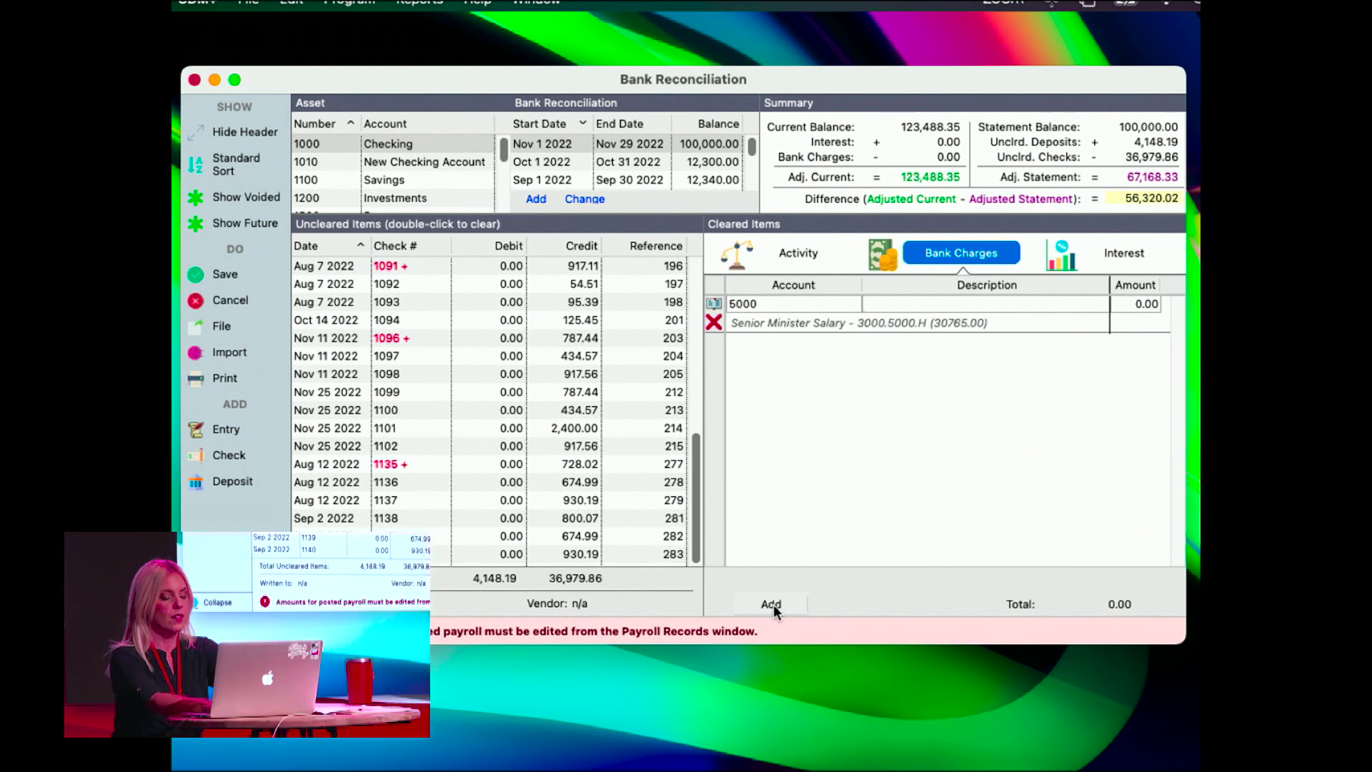
{"action": "type", "text": "Monthly "}
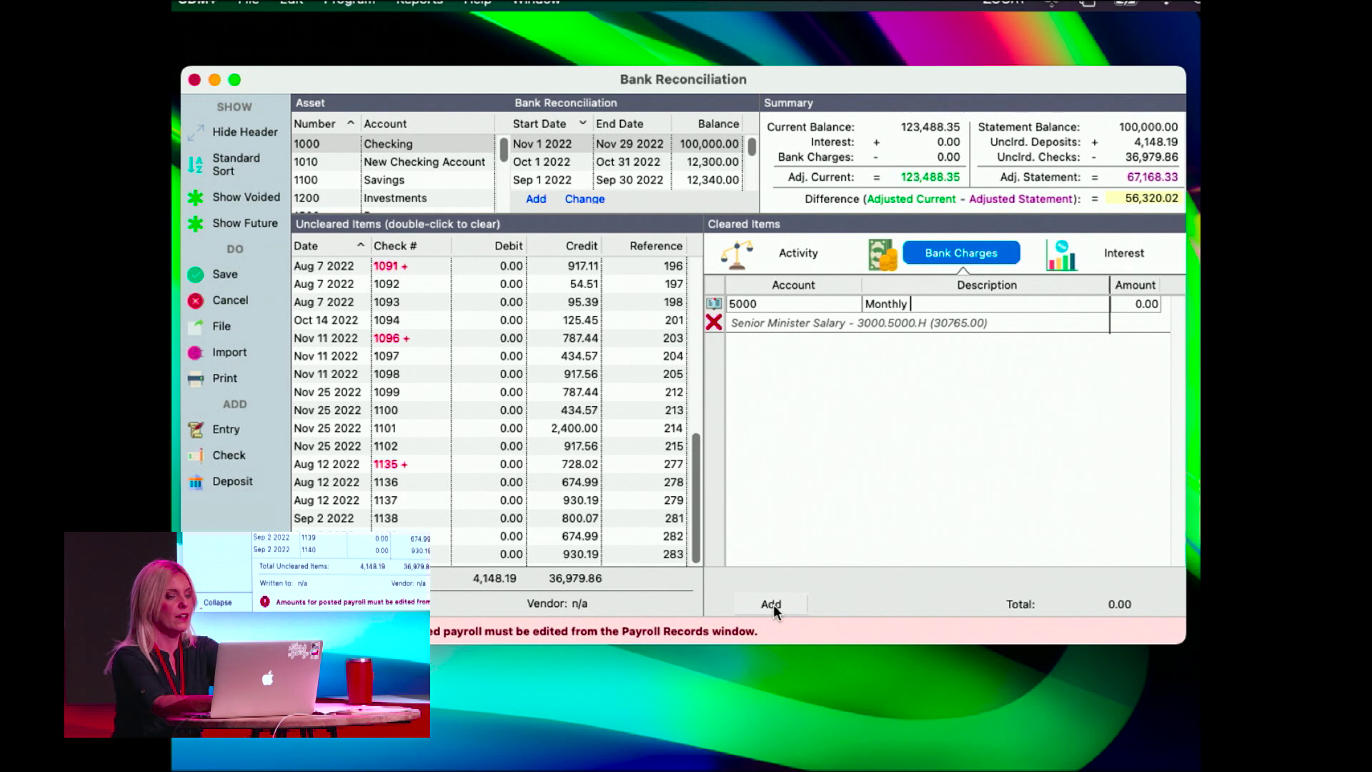
{"action": "type", "text": "Bank Fee"}
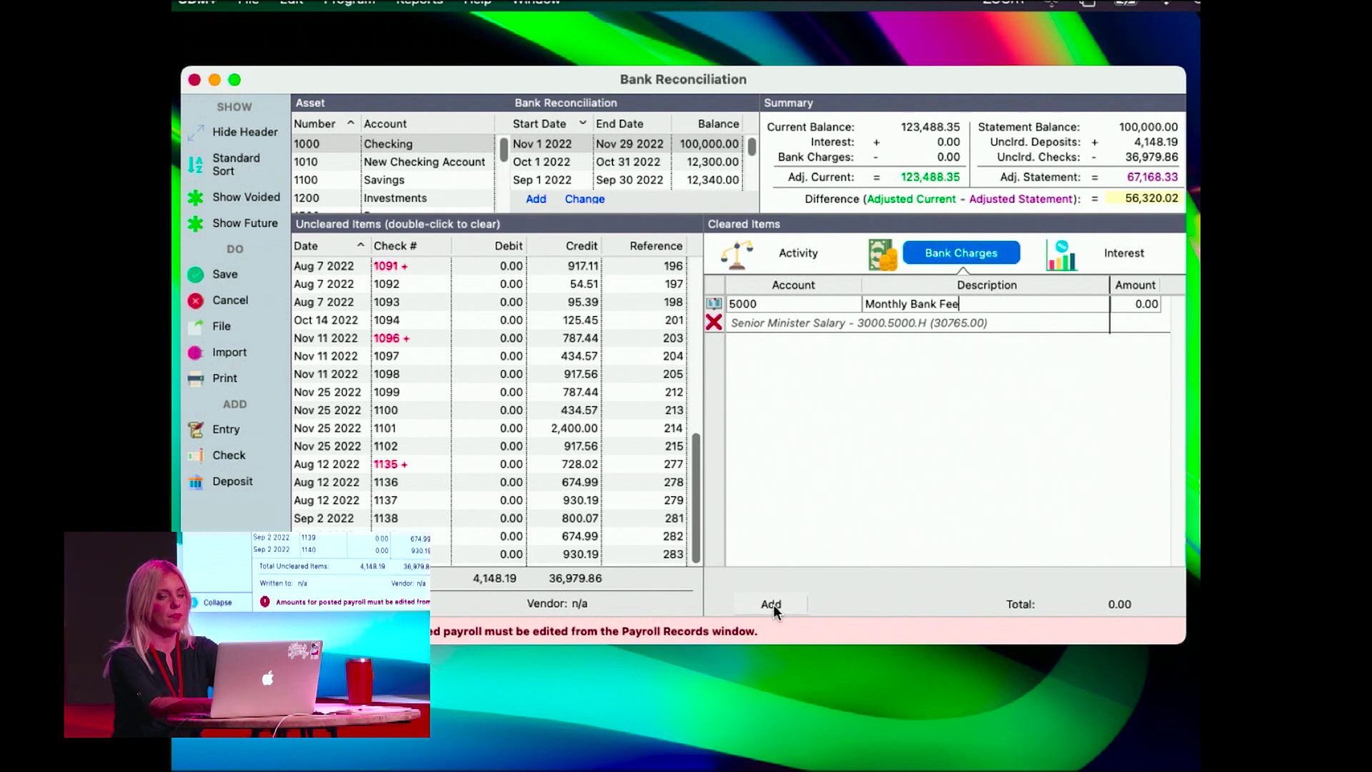
{"action": "key", "text": "Tab"}
{"action": "type", "text": "20"}
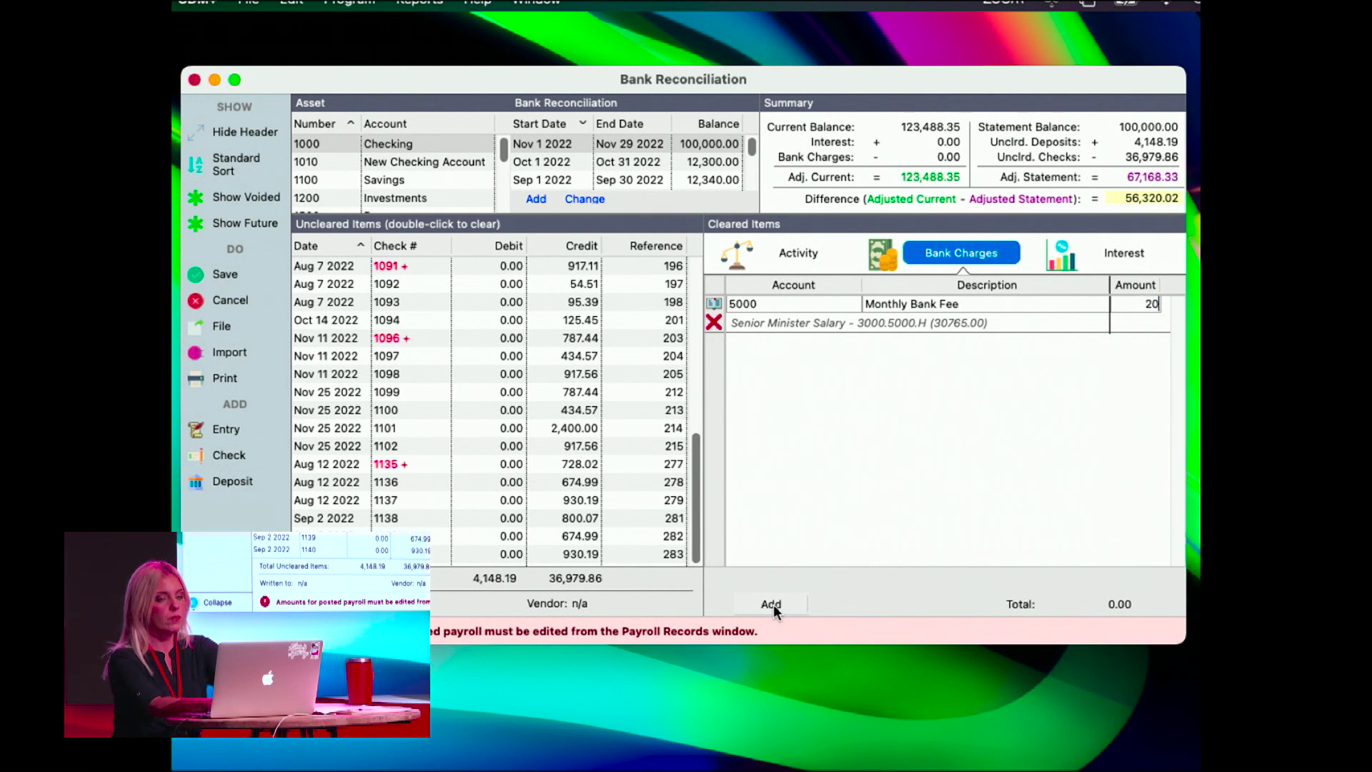
Step: Commit the monthly fee entry and remove the extra blank bank charge line
{"action": "left_click", "coordinate": [773, 603]}
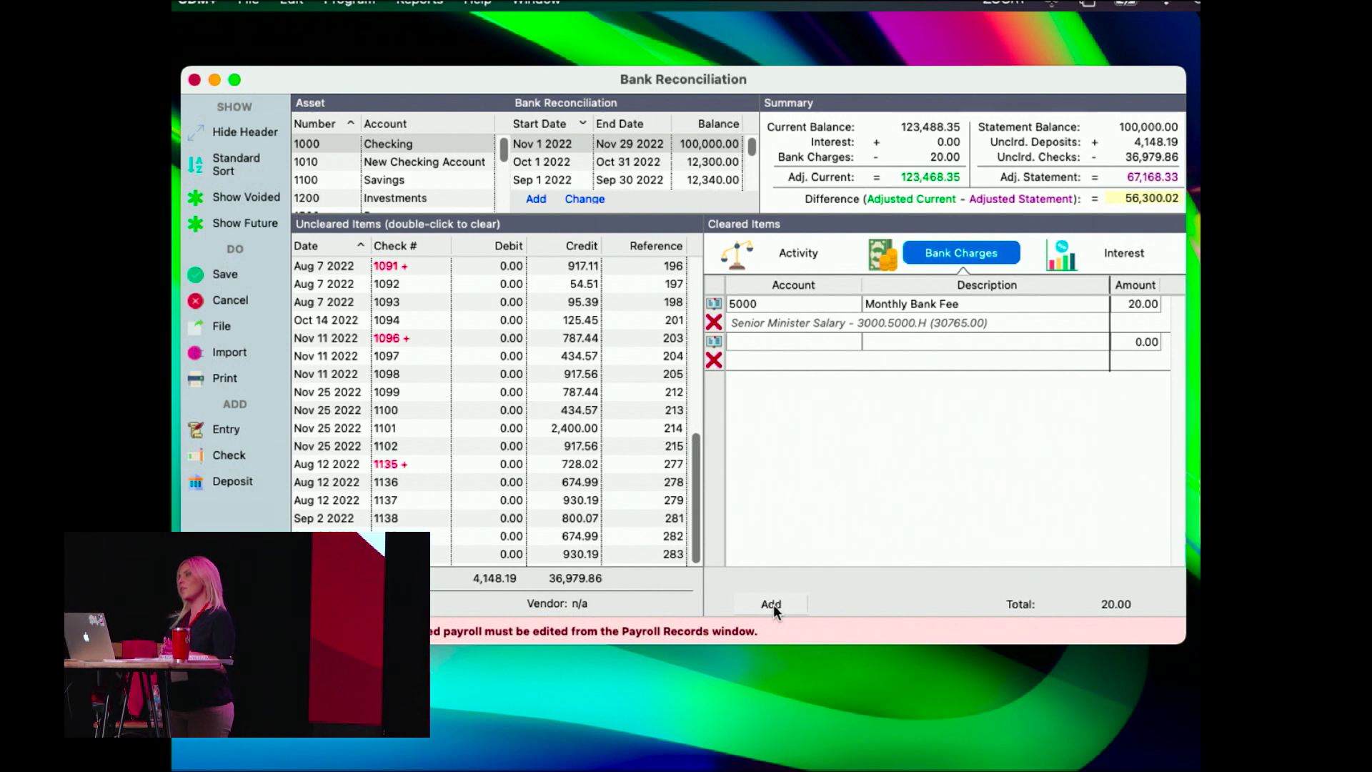
{"action": "left_click", "coordinate": [712, 361]}
{"action": "left_click", "coordinate": [750, 367]}
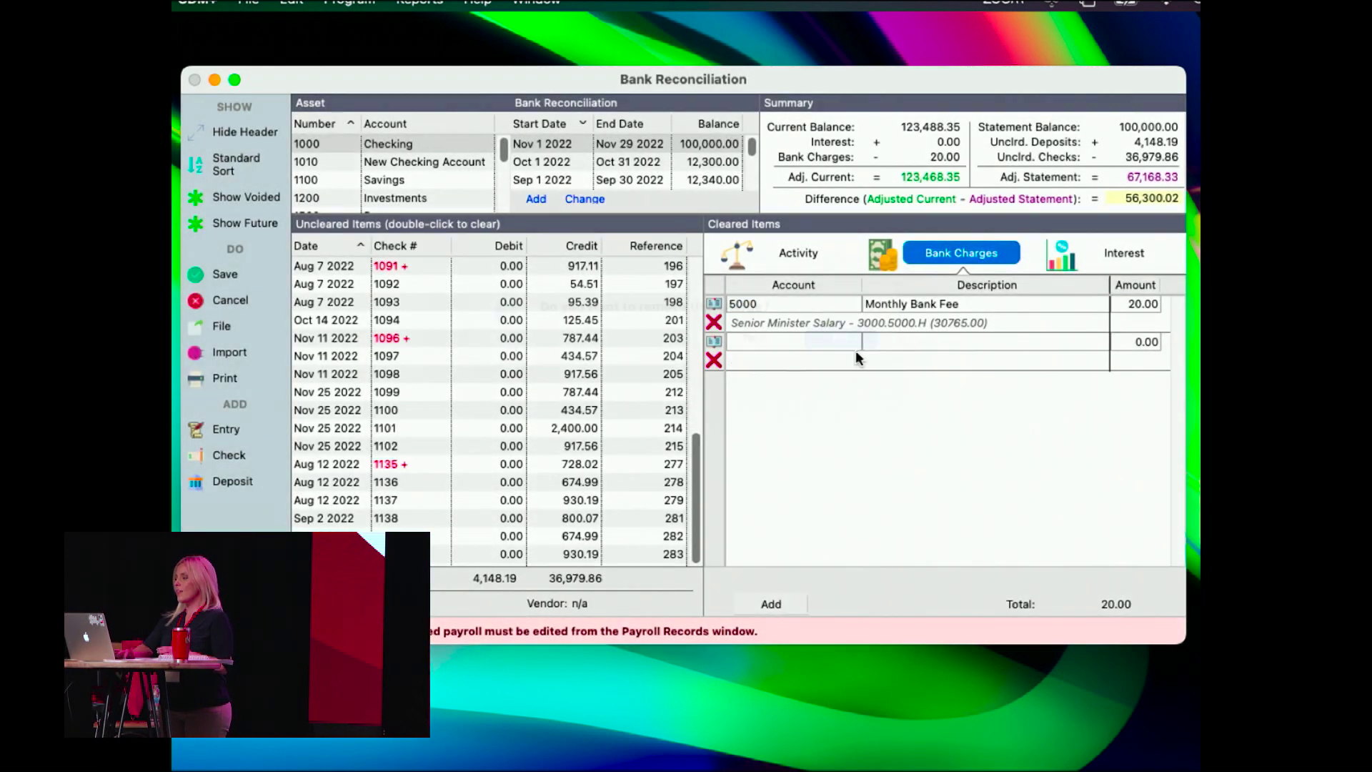
Step: Add interest of 10 to account 4010 with the description "Interest", and remove the extra blank interest line
{"action": "left_click", "coordinate": [1117, 255]}
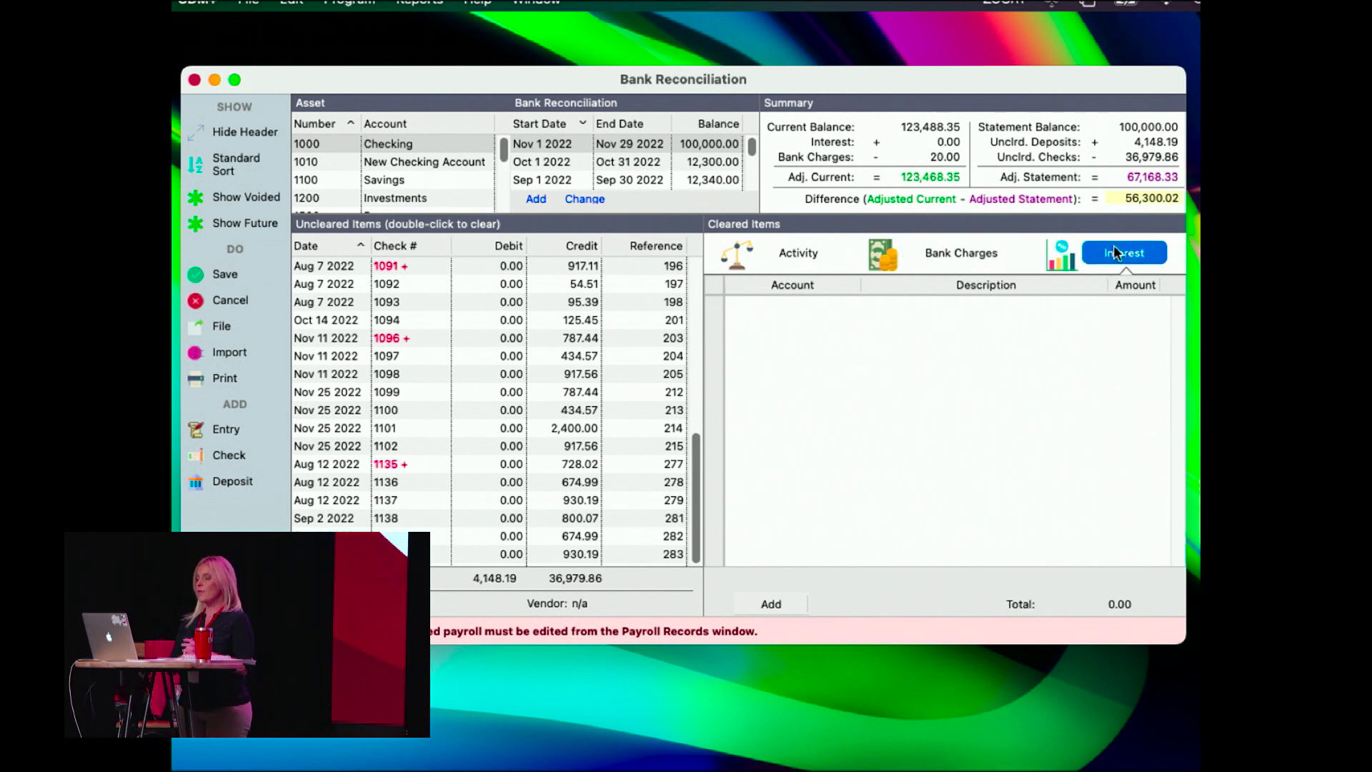
{"action": "left_click", "coordinate": [771, 606]}
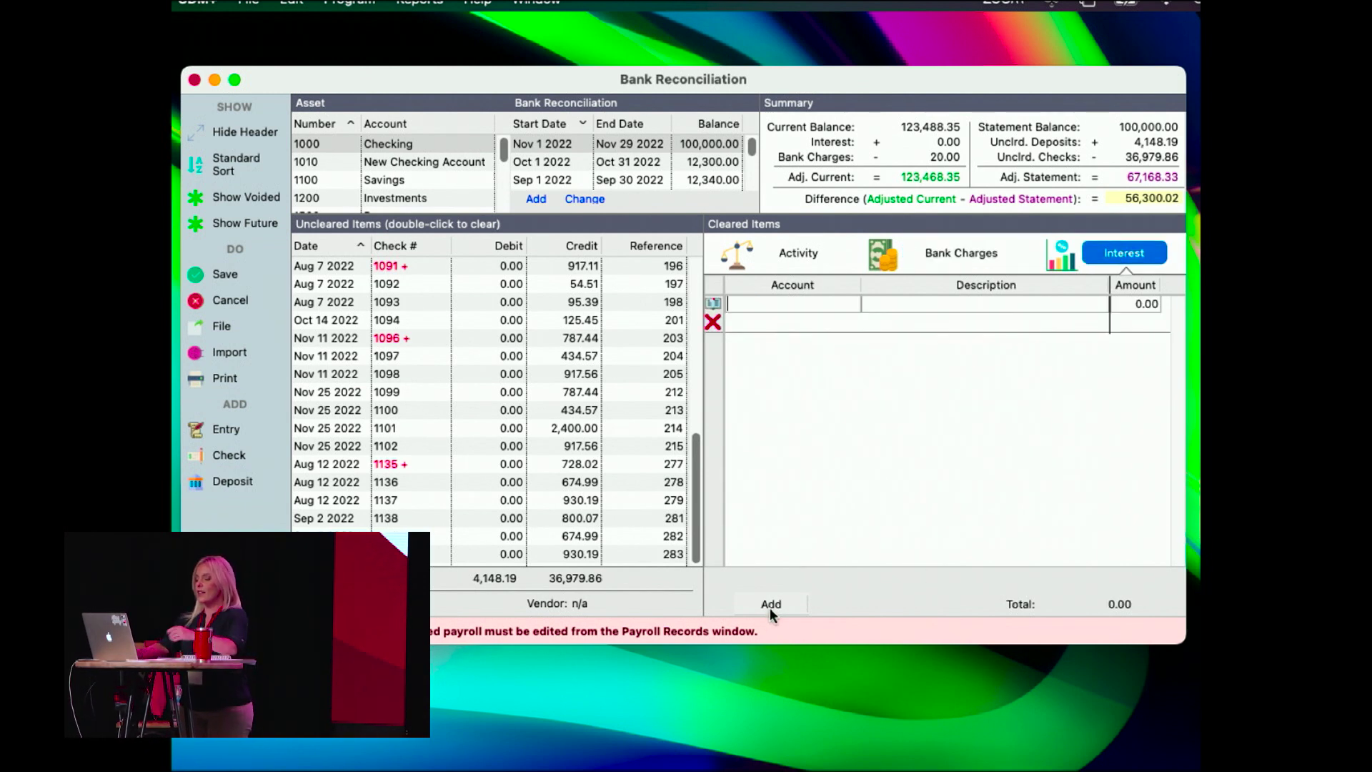
{"action": "type", "text": "4010 "}
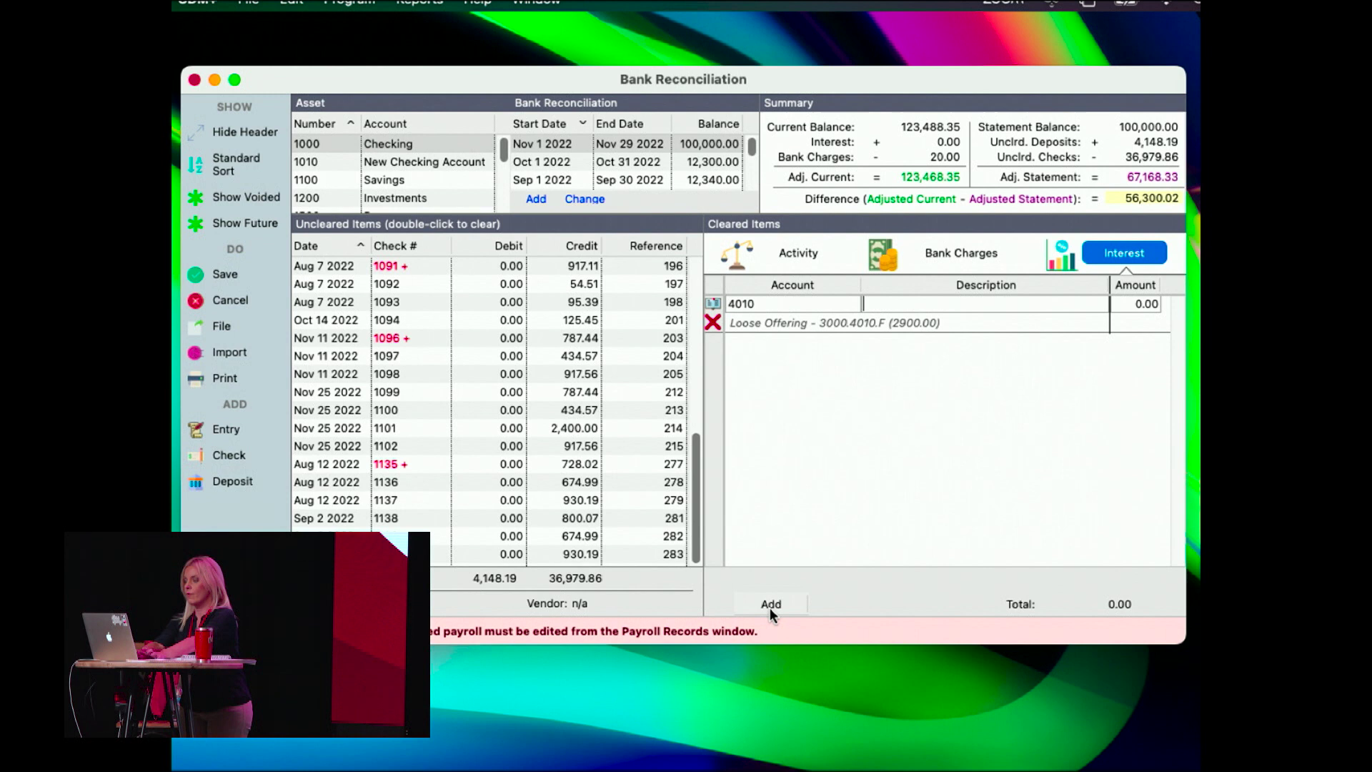
{"action": "type", "text": "Interest"}
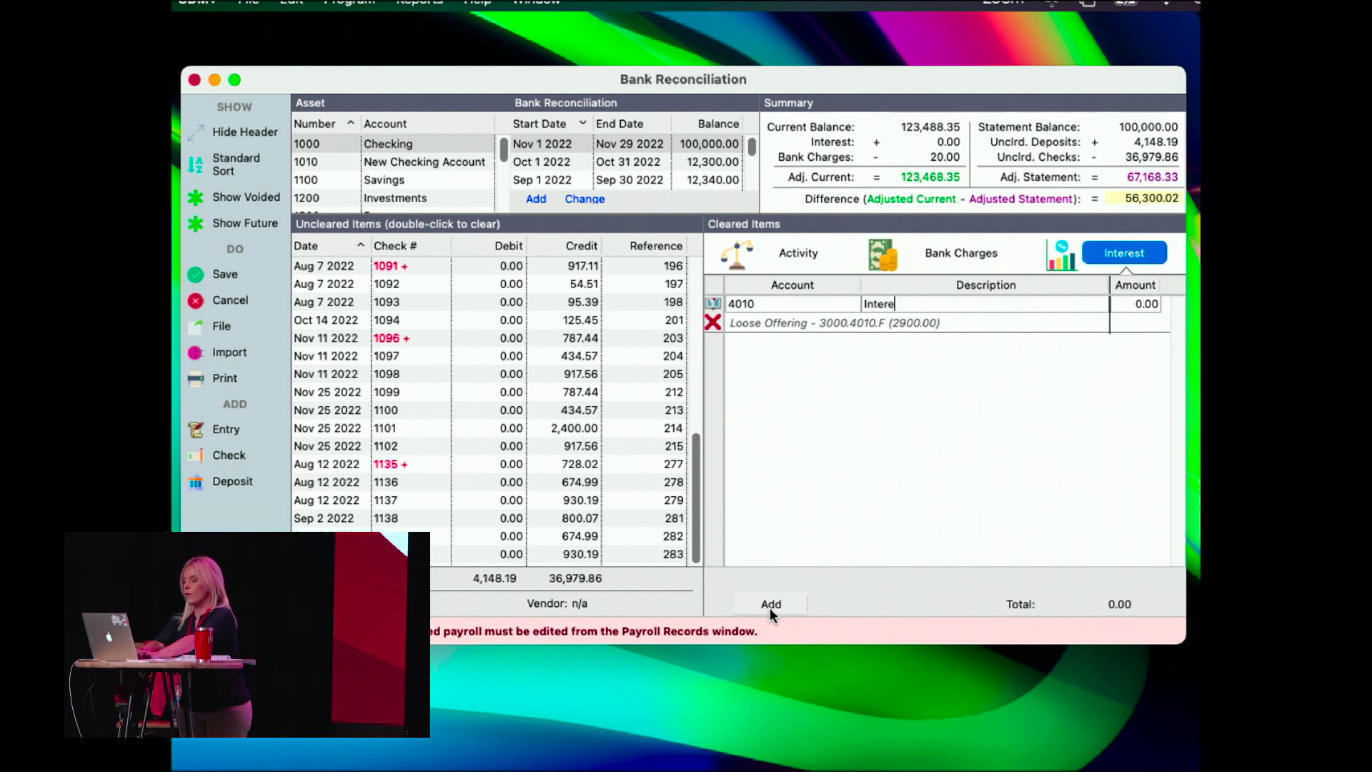
{"action": "key", "text": "Tab"}
{"action": "type", "text": "10"}
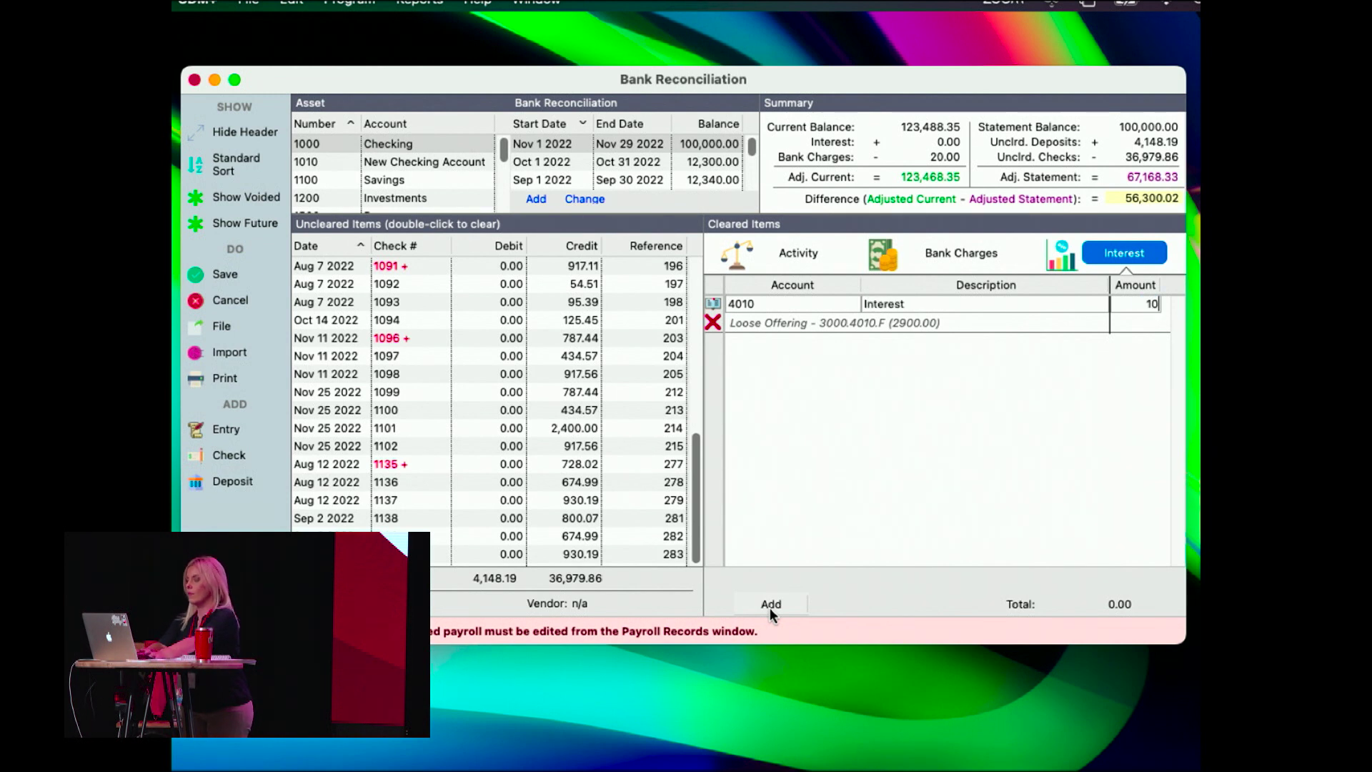
{"action": "left_click", "coordinate": [769, 605]}
{"action": "left_click", "coordinate": [712, 360]}
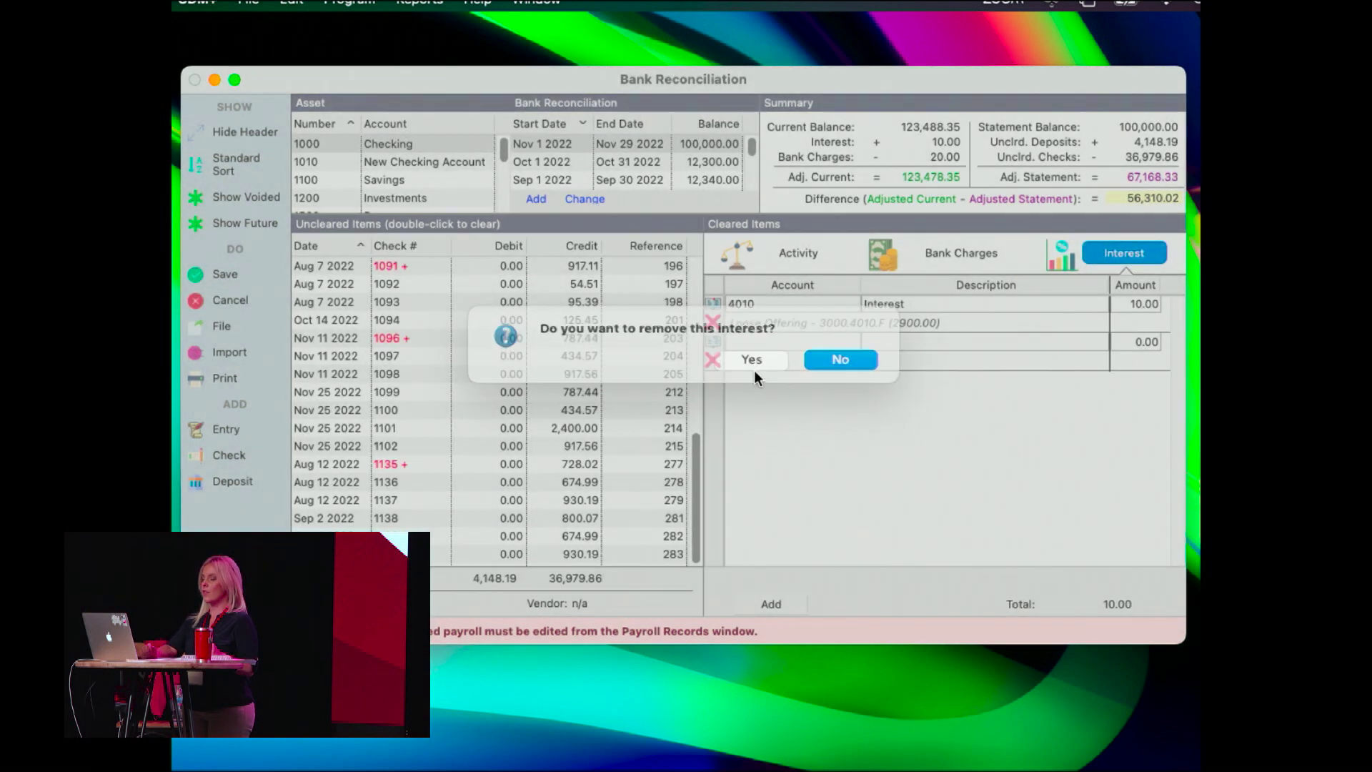
{"action": "left_click", "coordinate": [754, 369]}
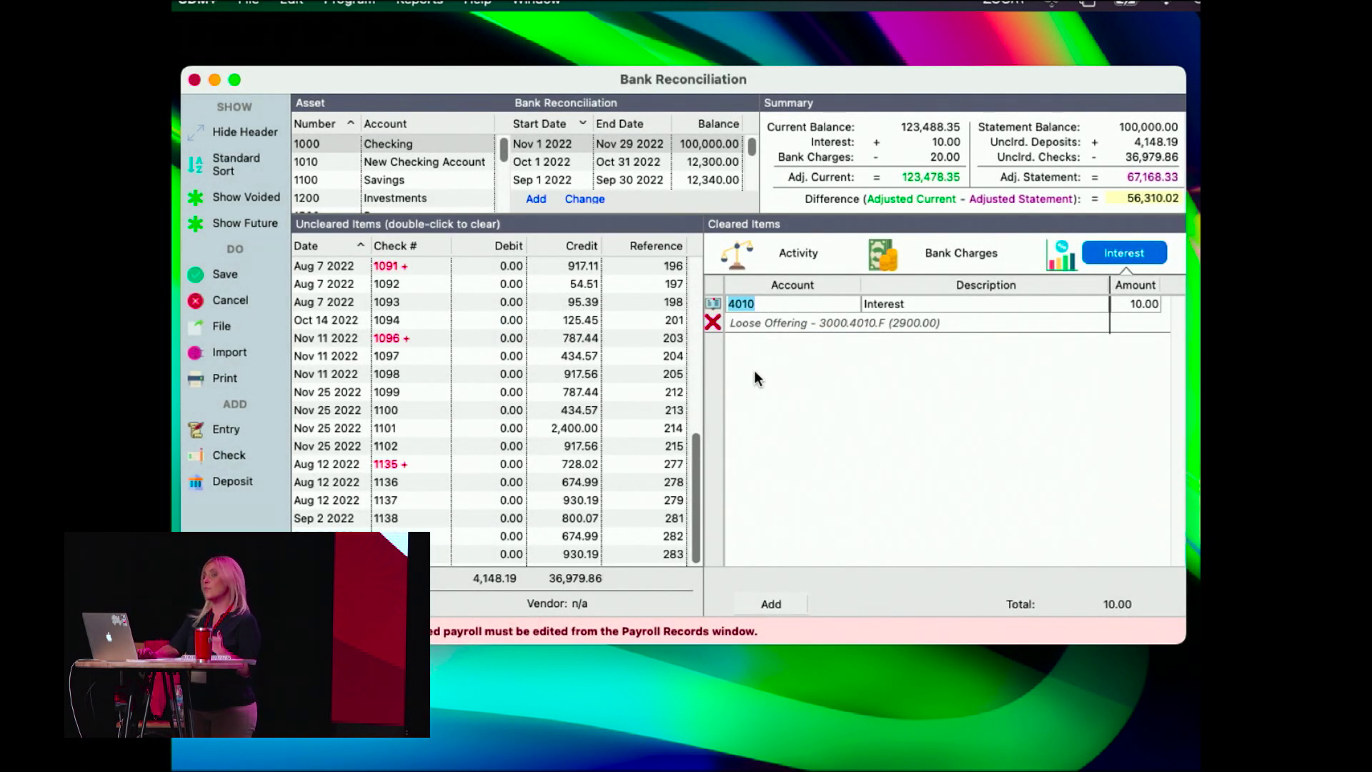
Step: Save the reconciliation changes, and add and save a new check to vendor Big City Electric Company with a 100.00 line on account 5260
{"action": "left_click", "coordinate": [776, 255]}
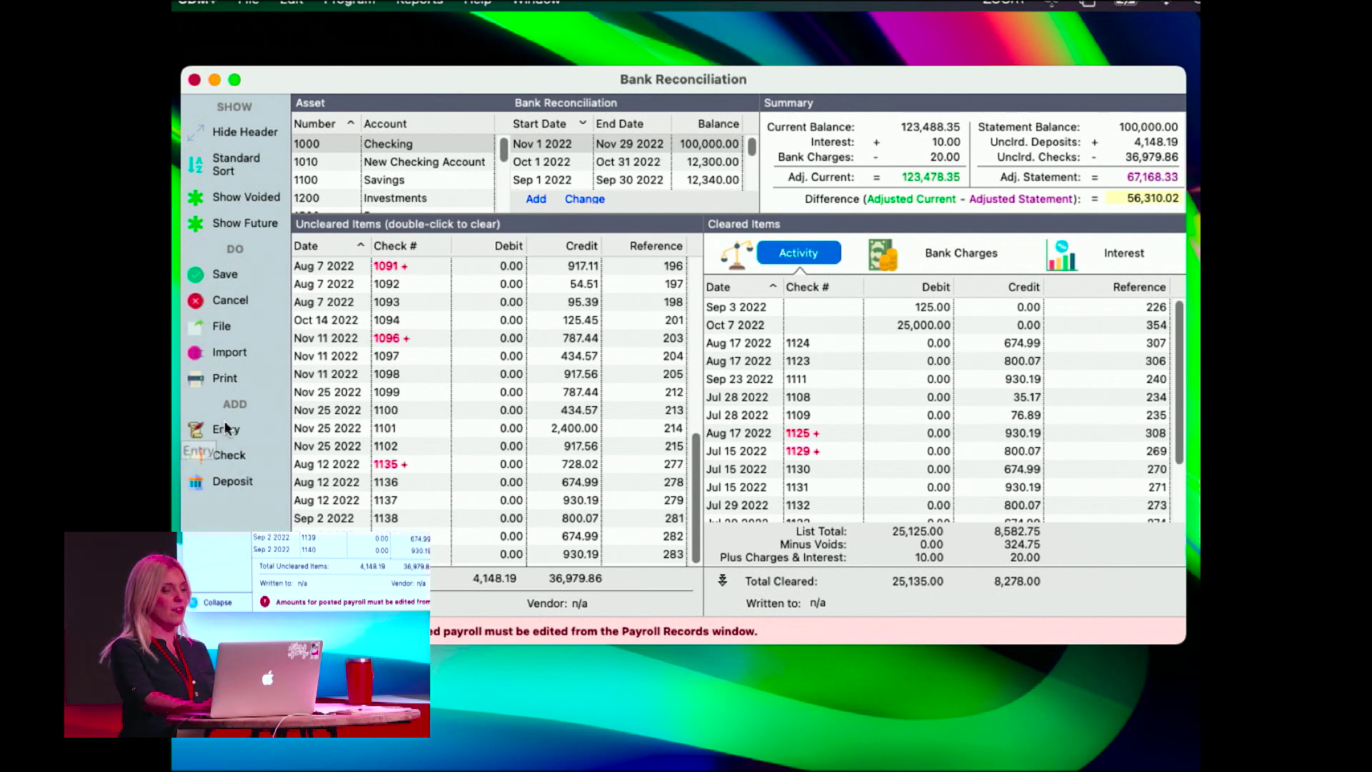
{"action": "left_click", "coordinate": [225, 454]}
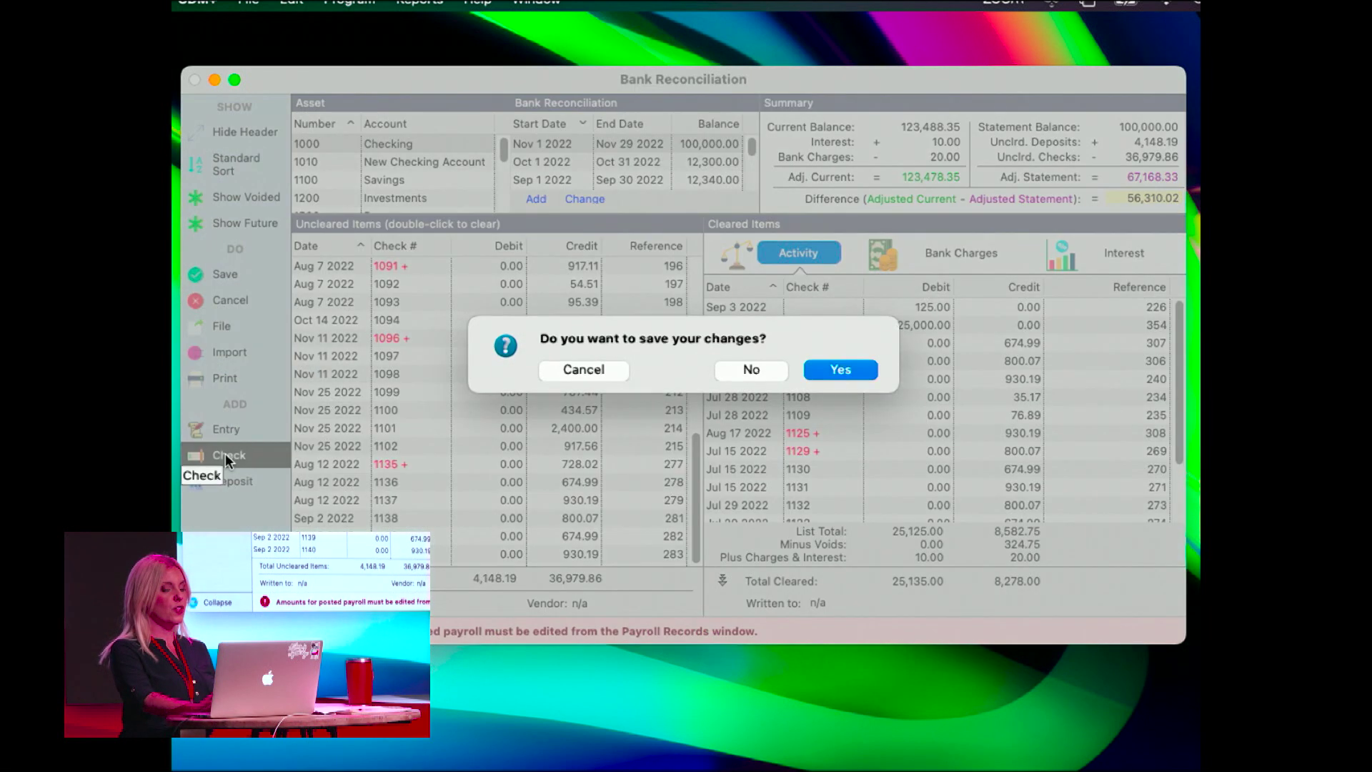
{"action": "left_click", "coordinate": [834, 370]}
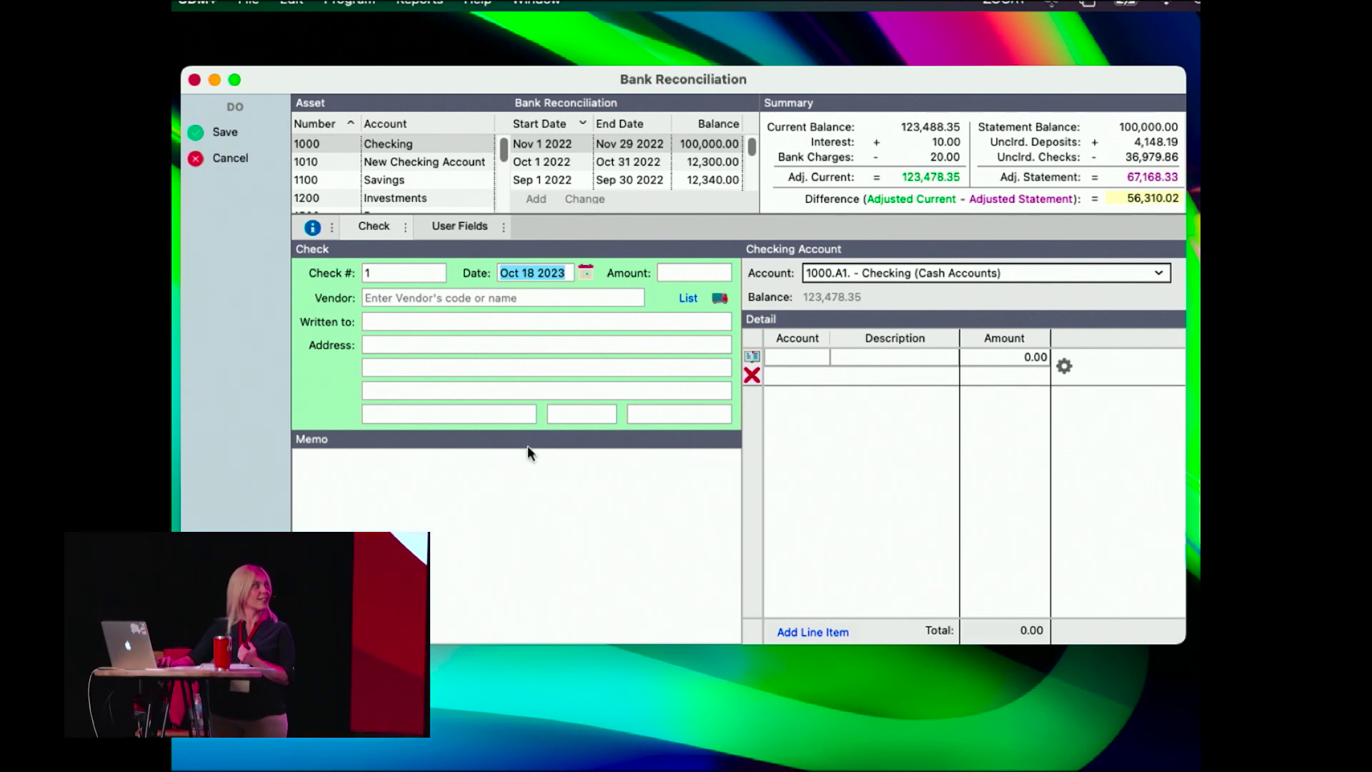
{"action": "left_click", "coordinate": [524, 299]}
{"action": "type", "text": "electric"}
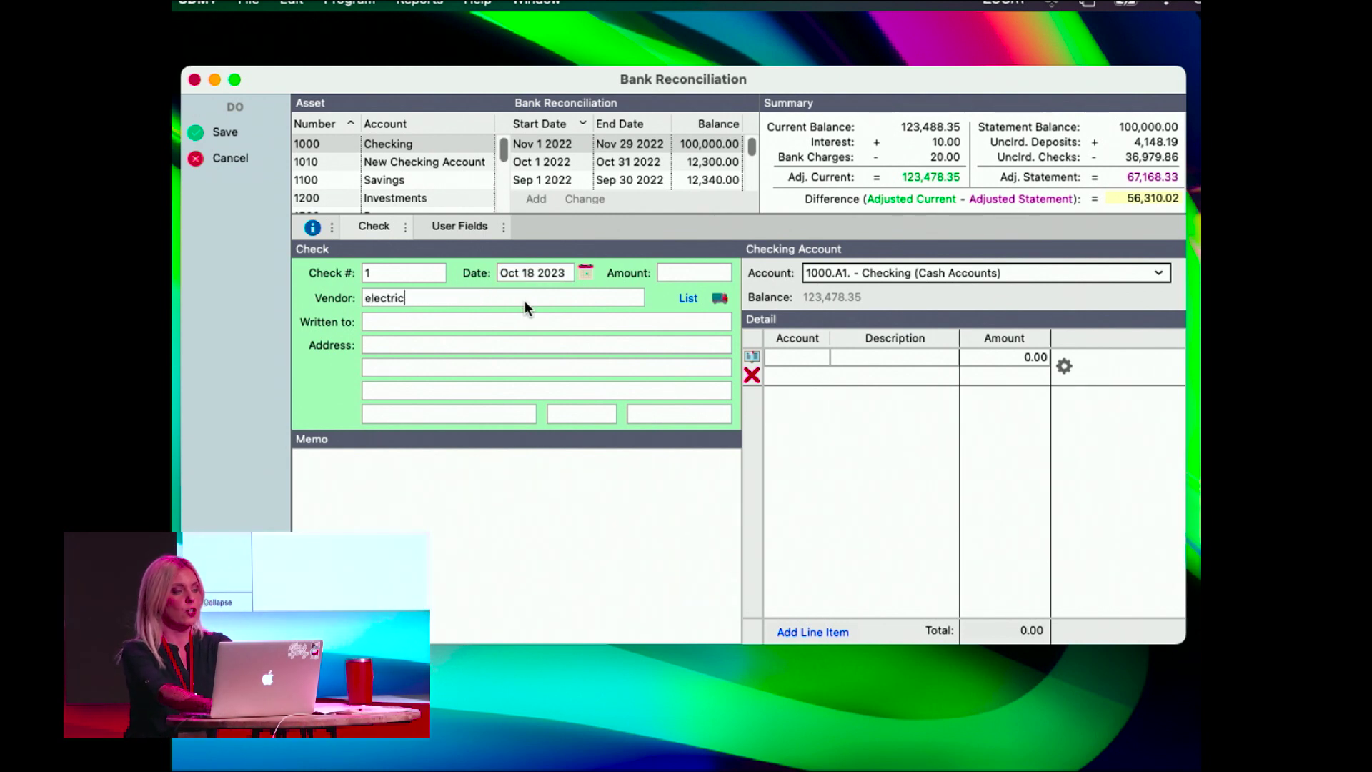
{"action": "key", "text": "Tab"}
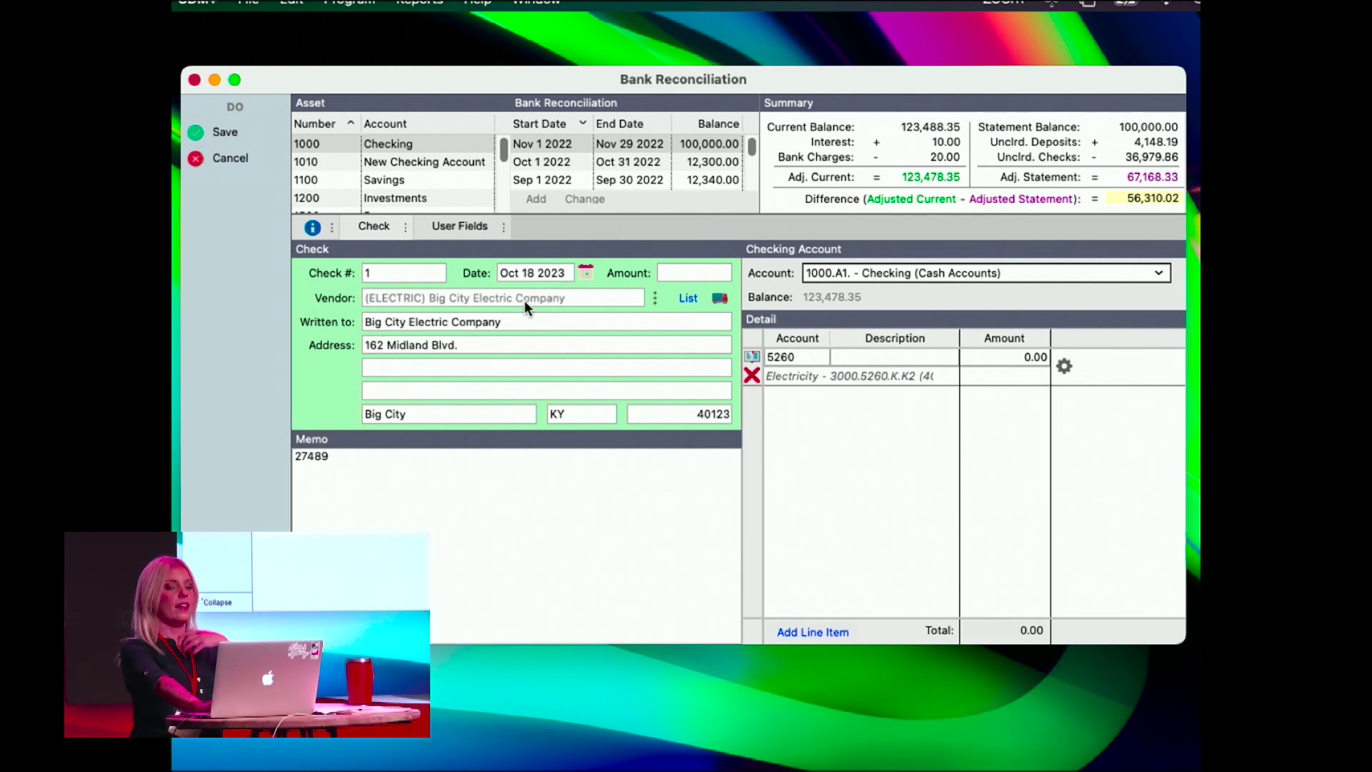
{"action": "left_click", "coordinate": [995, 359]}
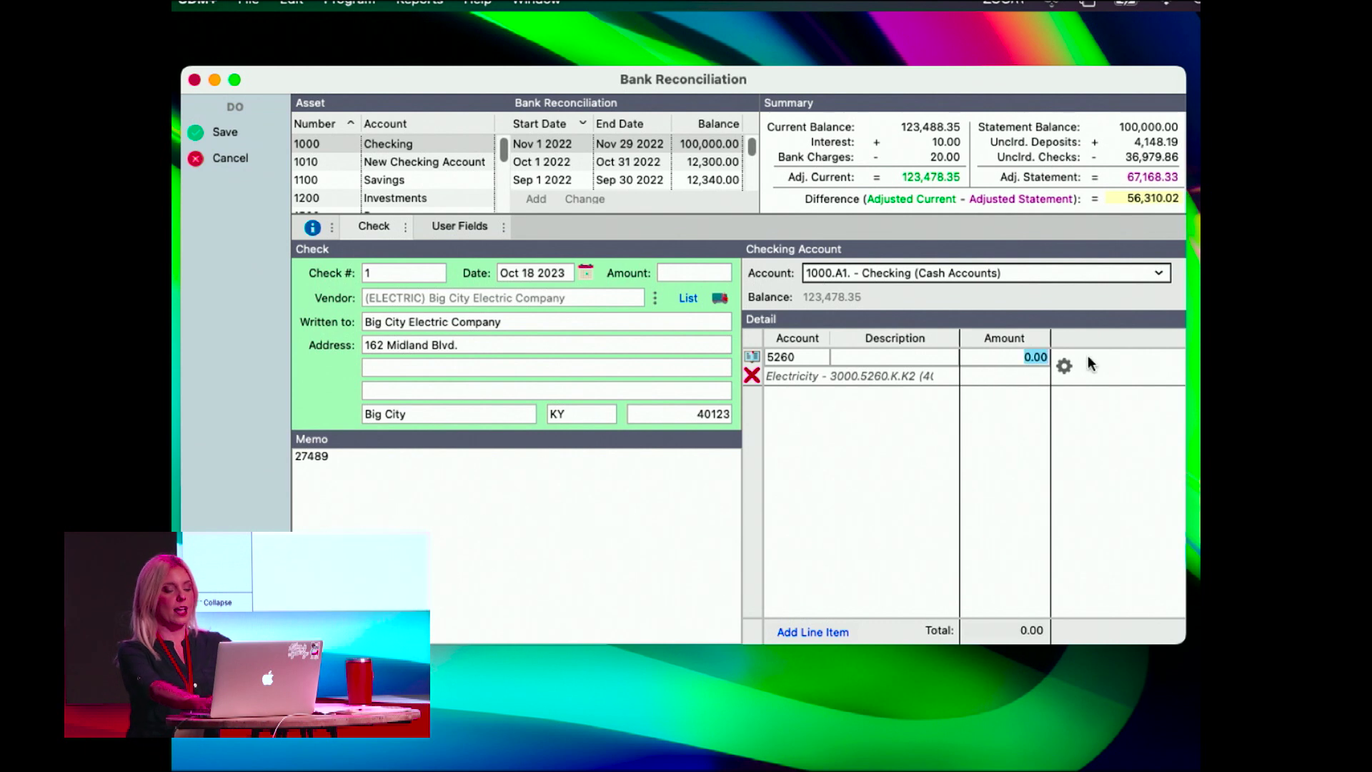
{"action": "type", "text": "100.00"}
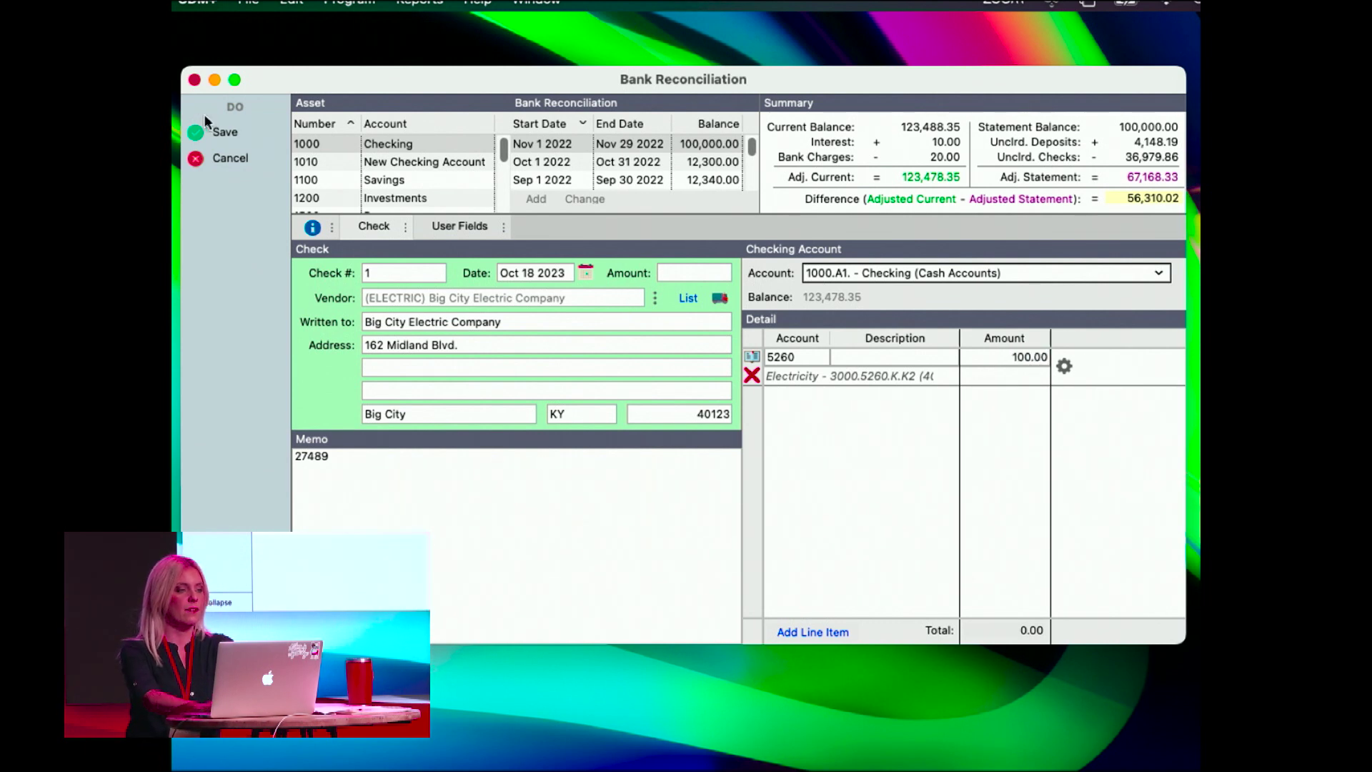
{"action": "left_click", "coordinate": [223, 132]}
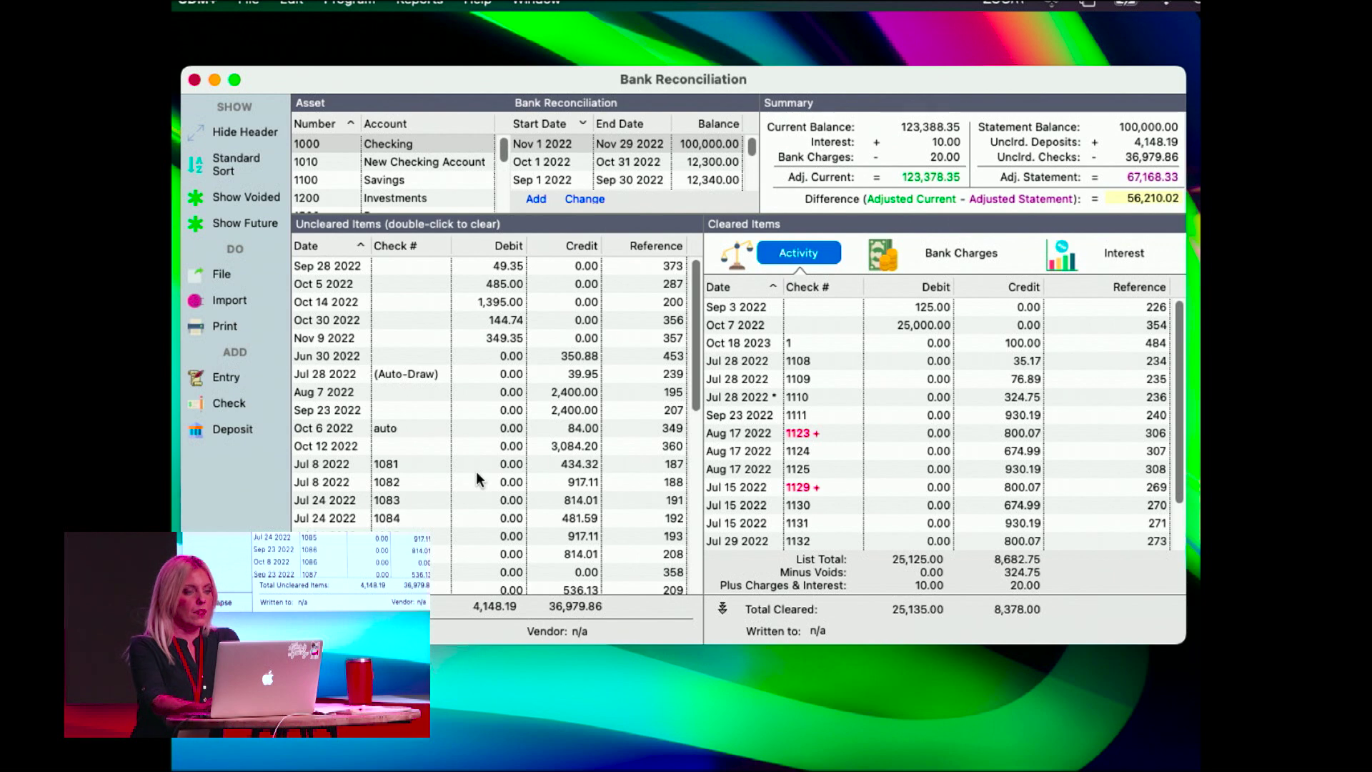
Step: Look through the uncleared and cleared items, and select the new Oct 18 2023 check in the cleared activity
{"action": "scroll", "coordinate": [476, 470], "scroll_direction": "down", "scroll_amount": 8}
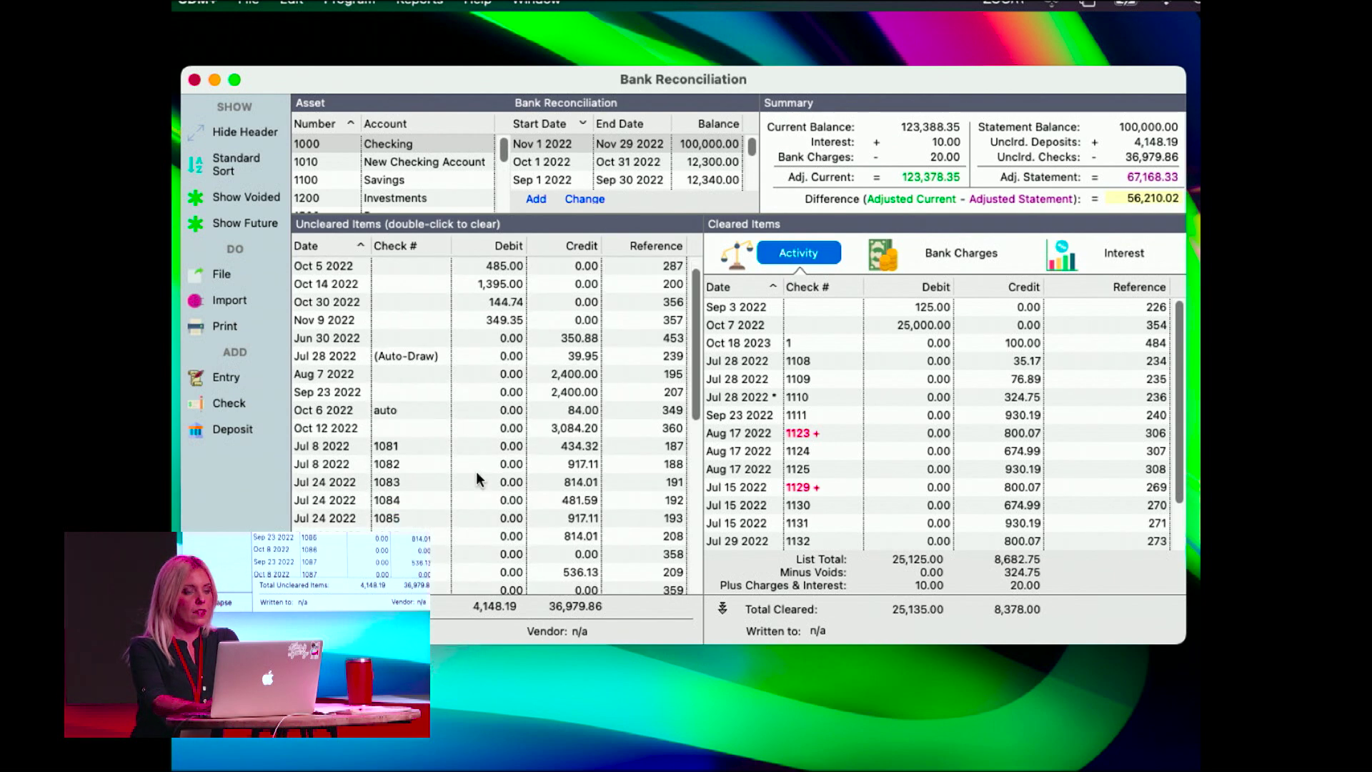
{"action": "scroll", "coordinate": [475, 479], "scroll_direction": "down", "scroll_amount": 6}
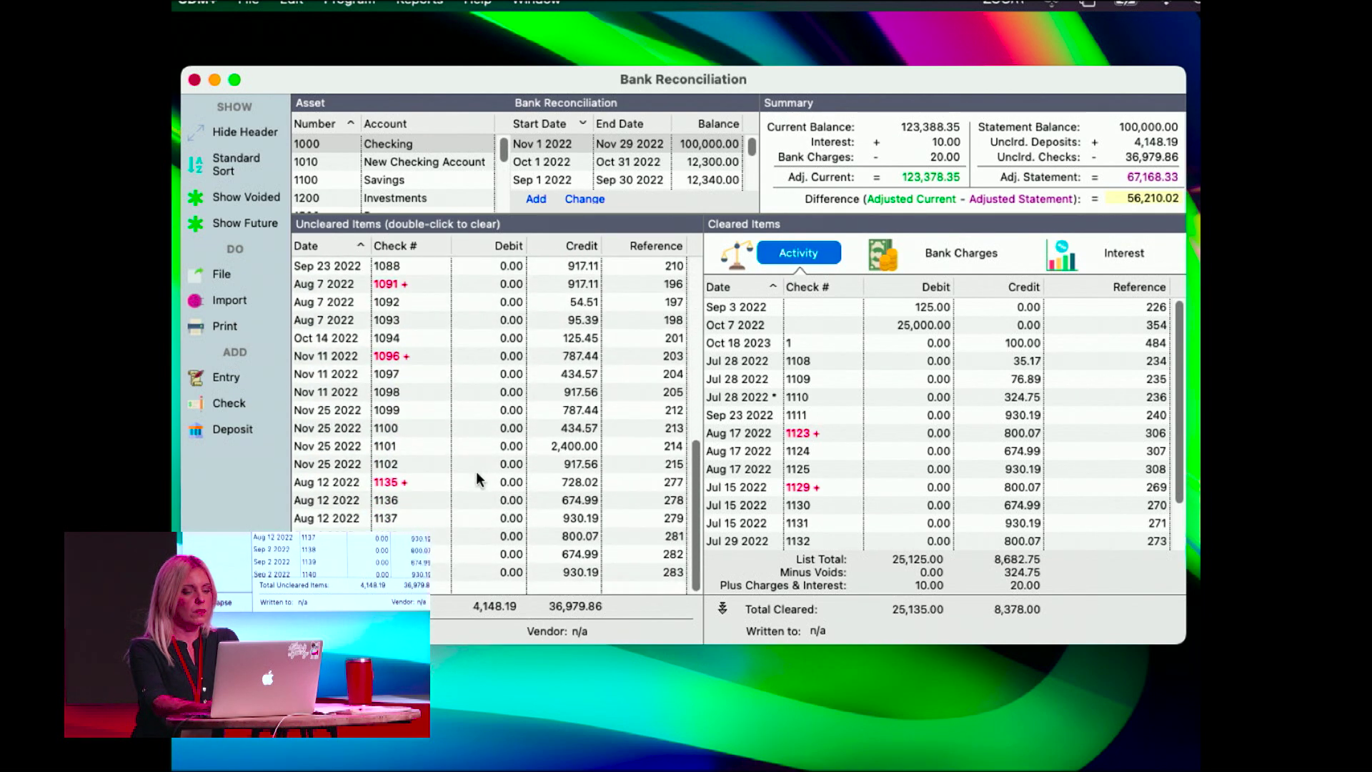
{"action": "scroll", "coordinate": [877, 521], "scroll_direction": "down", "scroll_amount": 2}
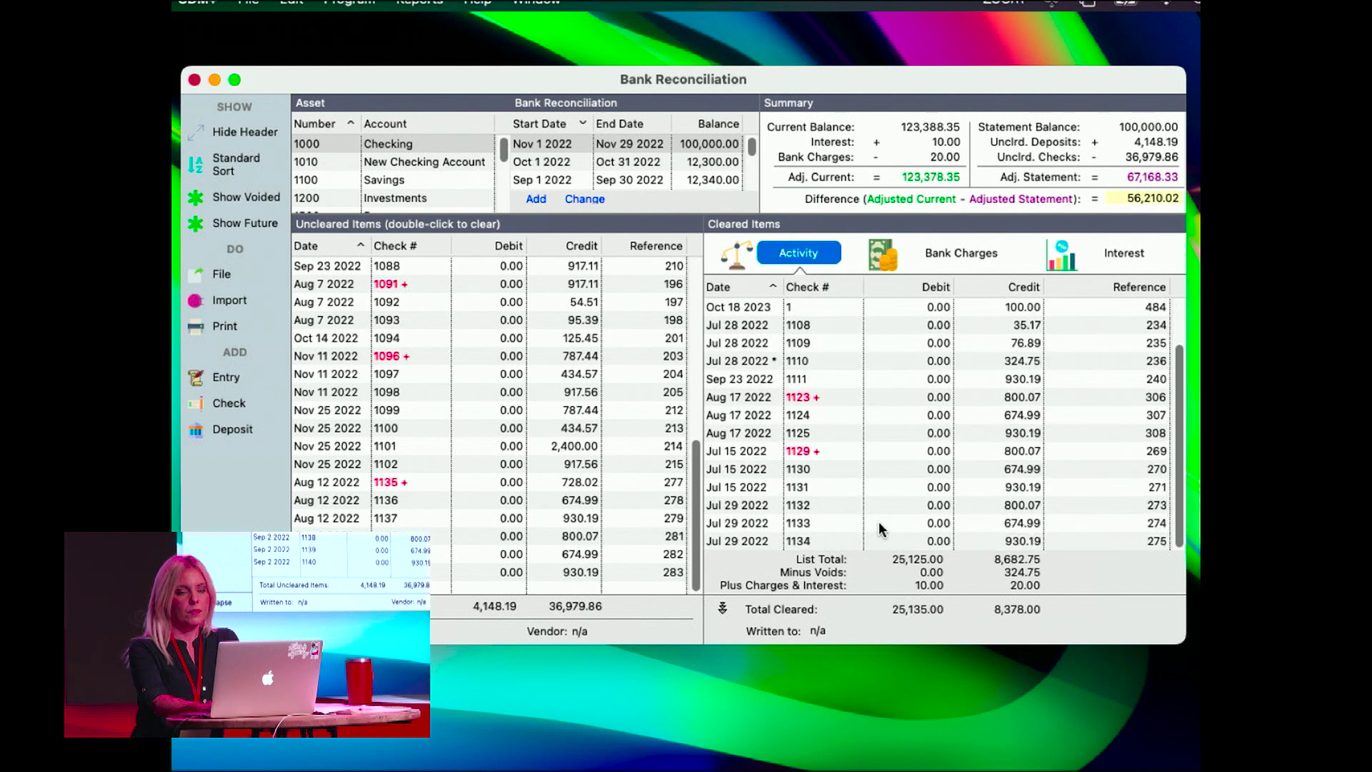
{"action": "scroll", "coordinate": [878, 521], "scroll_direction": "up", "scroll_amount": 2}
{"action": "left_click", "coordinate": [825, 343]}
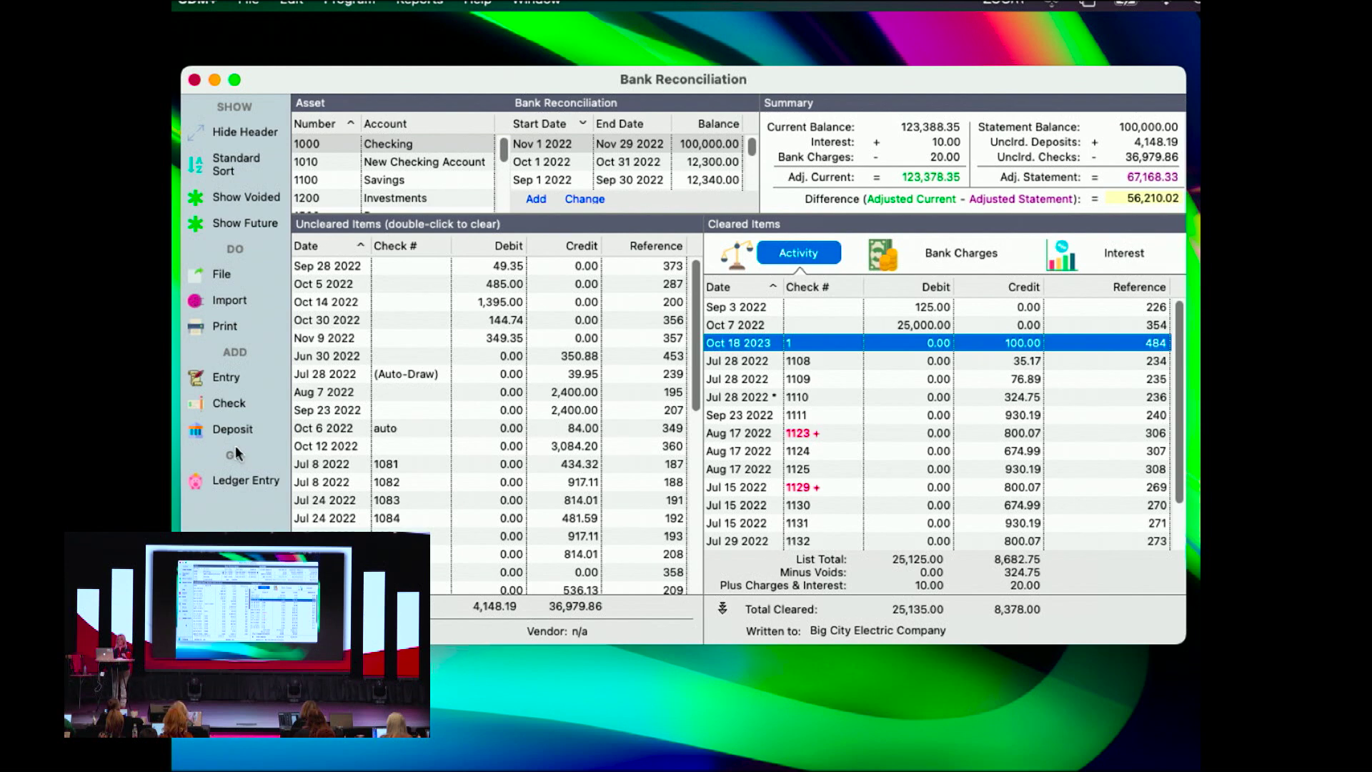
Step: Open the bank reconciliation report's options, output the report to the screen, and enlarge the preview window
{"action": "left_click", "coordinate": [230, 325]}
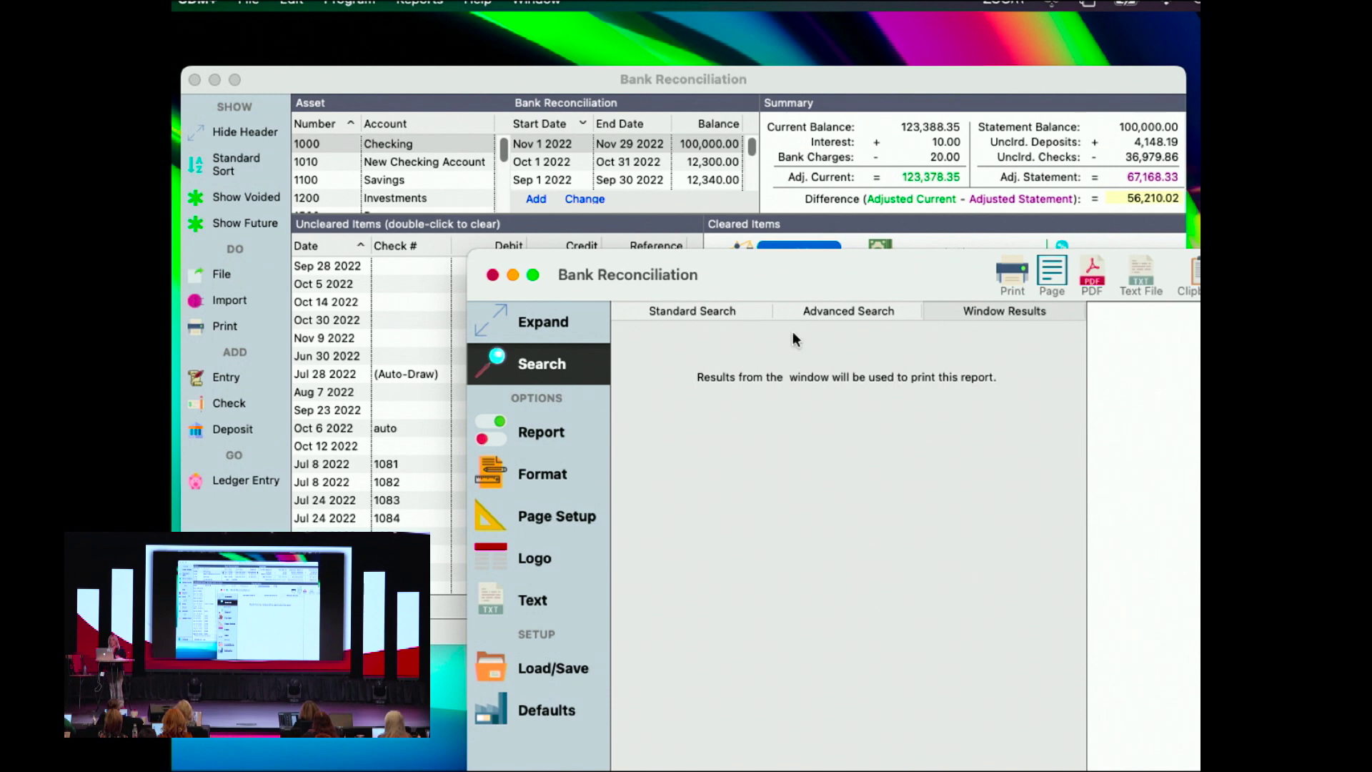
{"action": "left_click_drag", "start_coordinate": [888, 275], "coordinate": [672, 107]}
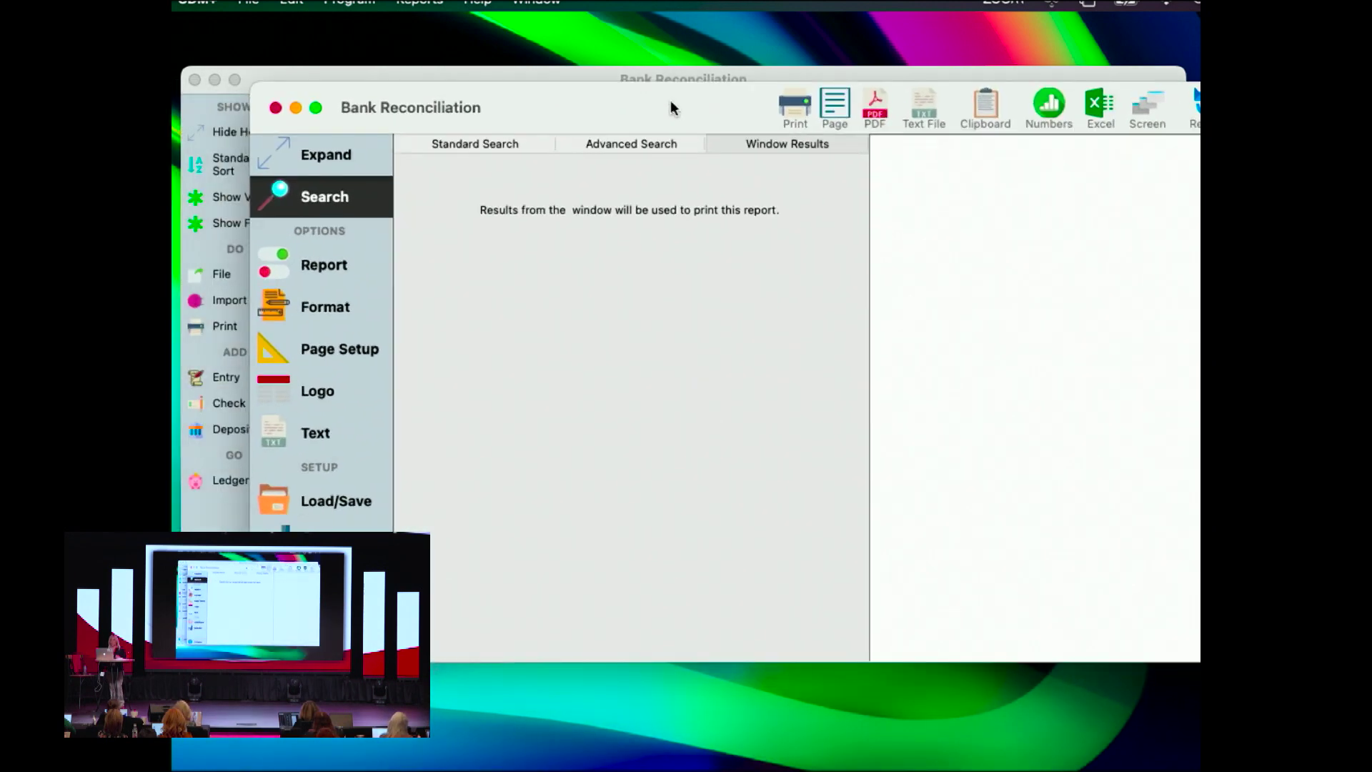
{"action": "left_click", "coordinate": [307, 266]}
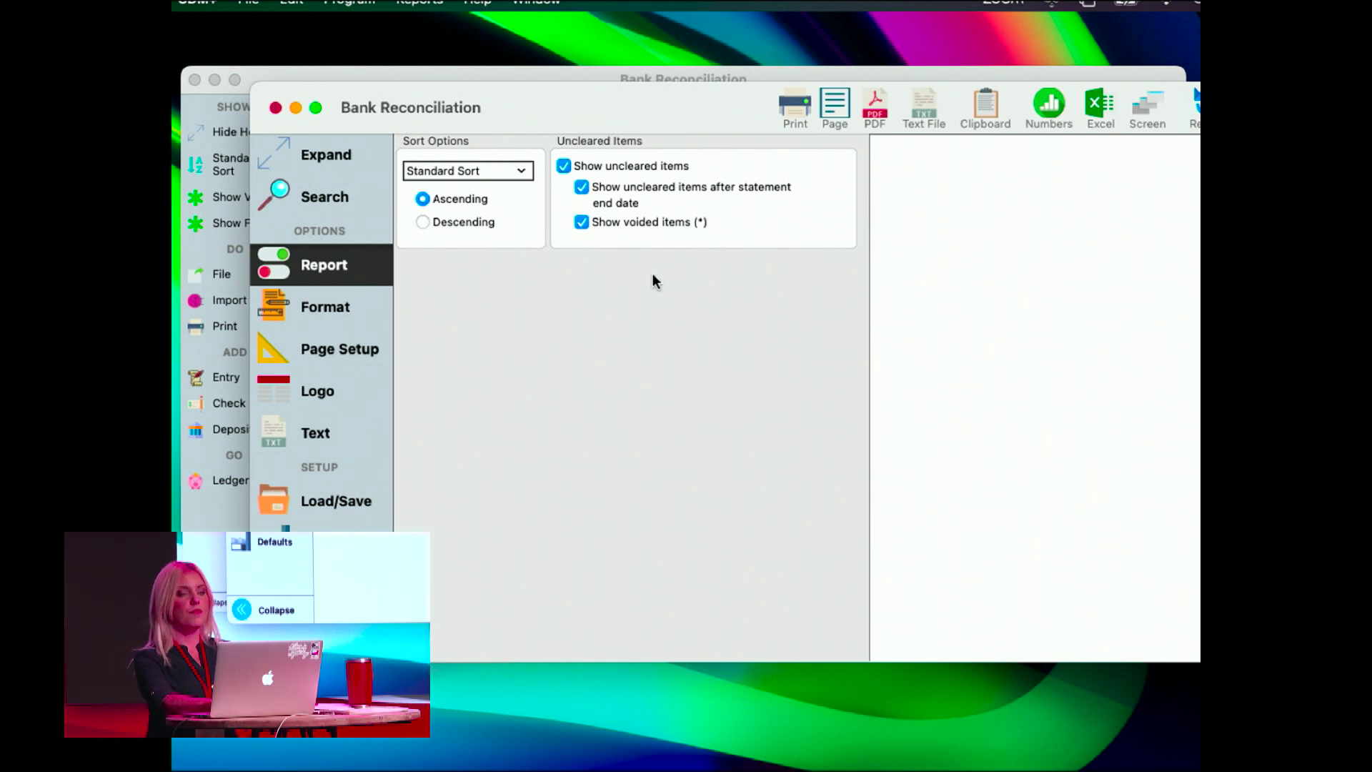
{"action": "left_click", "coordinate": [1126, 107]}
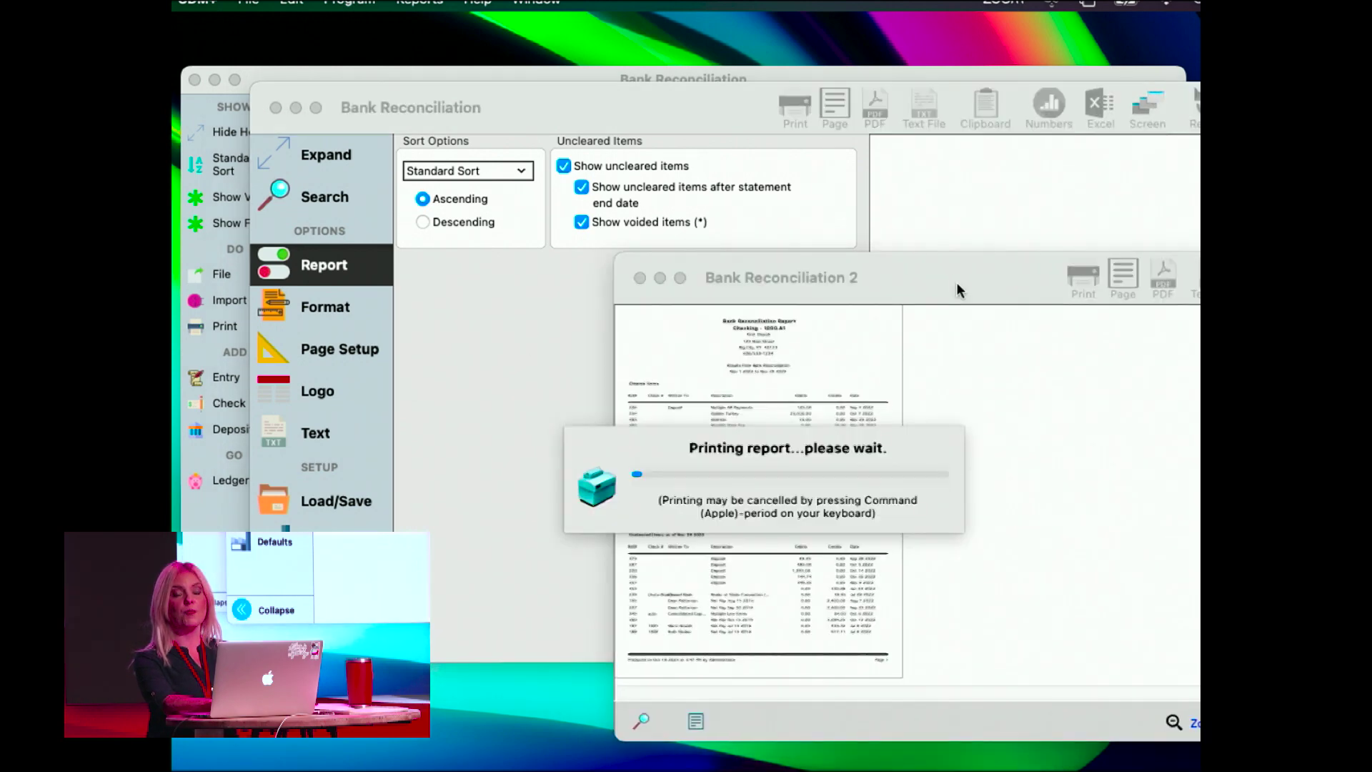
{"action": "left_click_drag", "start_coordinate": [959, 282], "coordinate": [629, 101]}
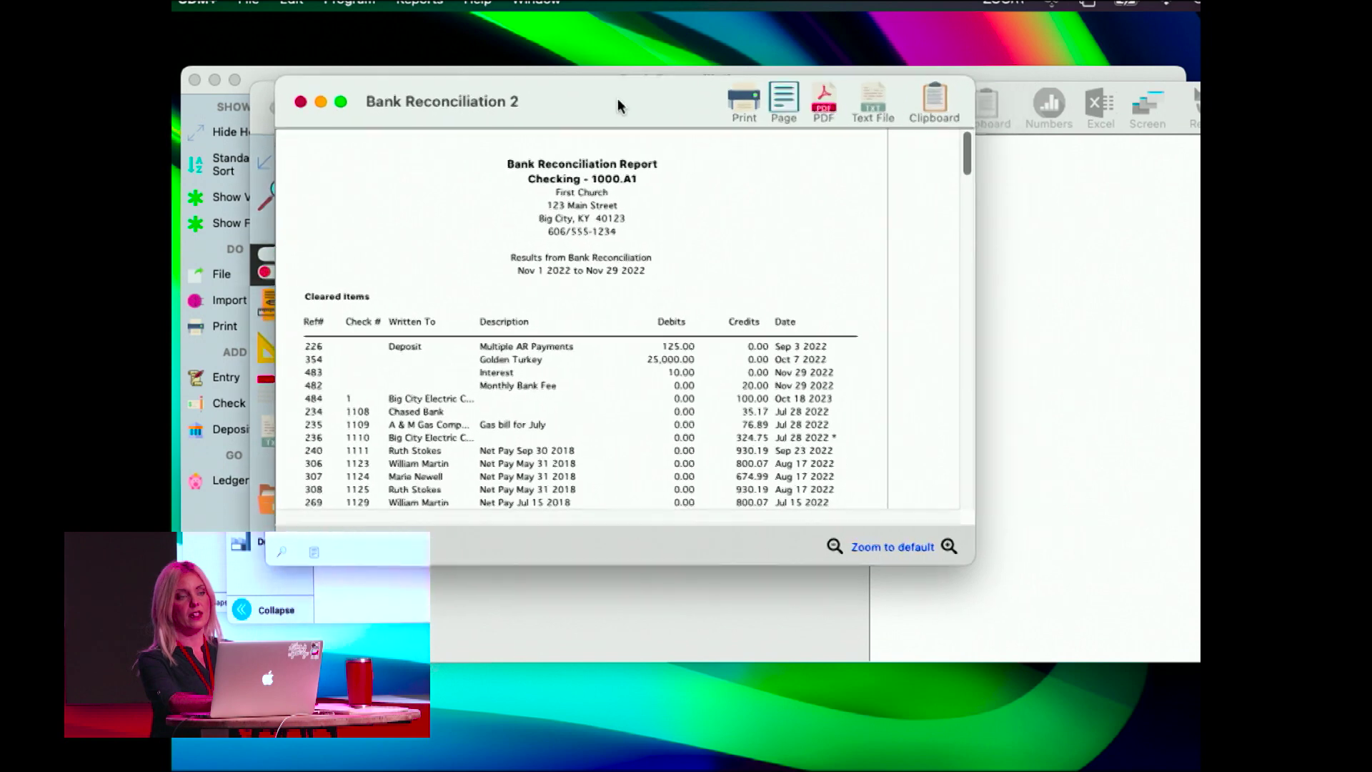
{"action": "left_click_drag", "start_coordinate": [958, 566], "coordinate": [1068, 703]}
Step: Examine the report's cleared items, its uncleared items as of both dates, and the balance summary at its end
{"action": "scroll", "coordinate": [920, 473], "scroll_direction": "down", "scroll_amount": 1}
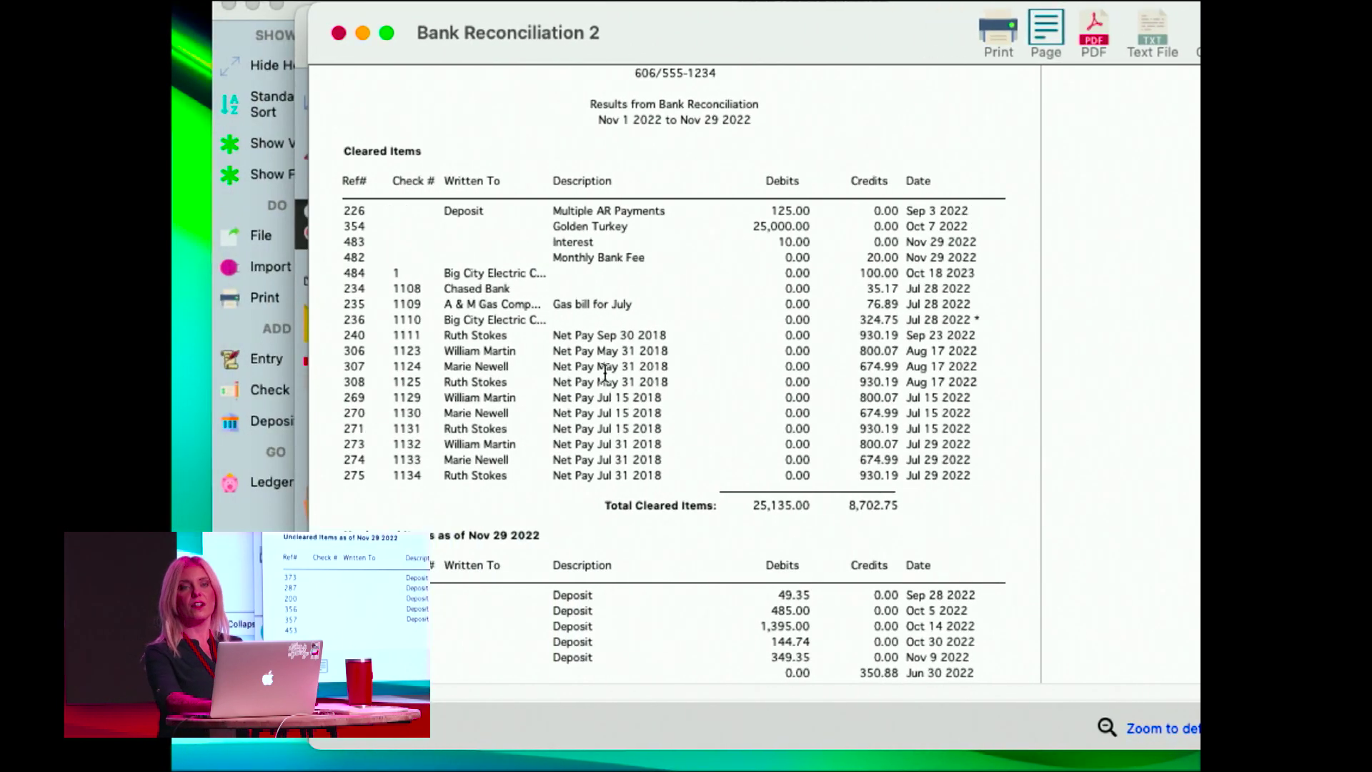
{"action": "scroll", "coordinate": [830, 463], "scroll_direction": "down", "scroll_amount": 2}
{"action": "scroll", "coordinate": [830, 463], "scroll_direction": "down", "scroll_amount": 15}
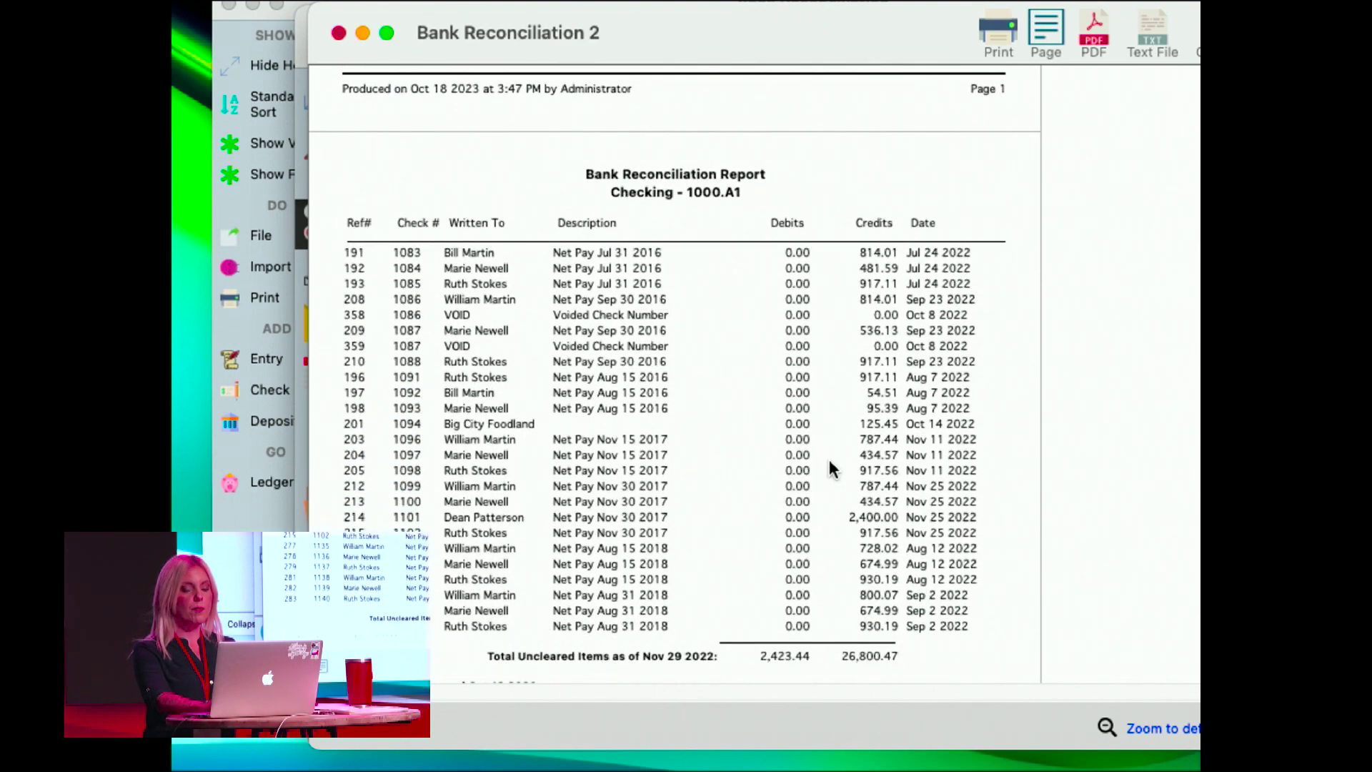
{"action": "scroll", "coordinate": [829, 468], "scroll_direction": "up", "scroll_amount": 15}
{"action": "scroll", "coordinate": [830, 468], "scroll_direction": "down", "scroll_amount": 6}
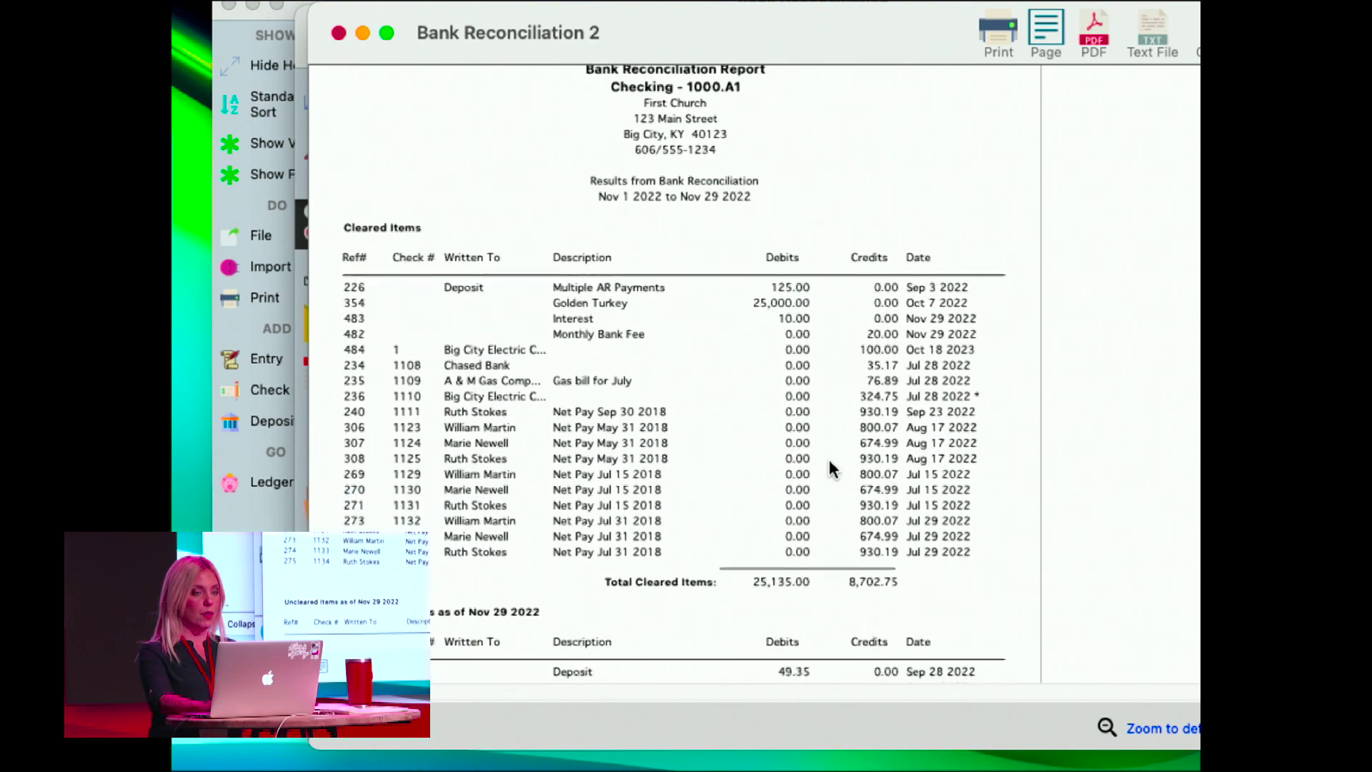
{"action": "scroll", "coordinate": [828, 463], "scroll_direction": "down", "scroll_amount": 8}
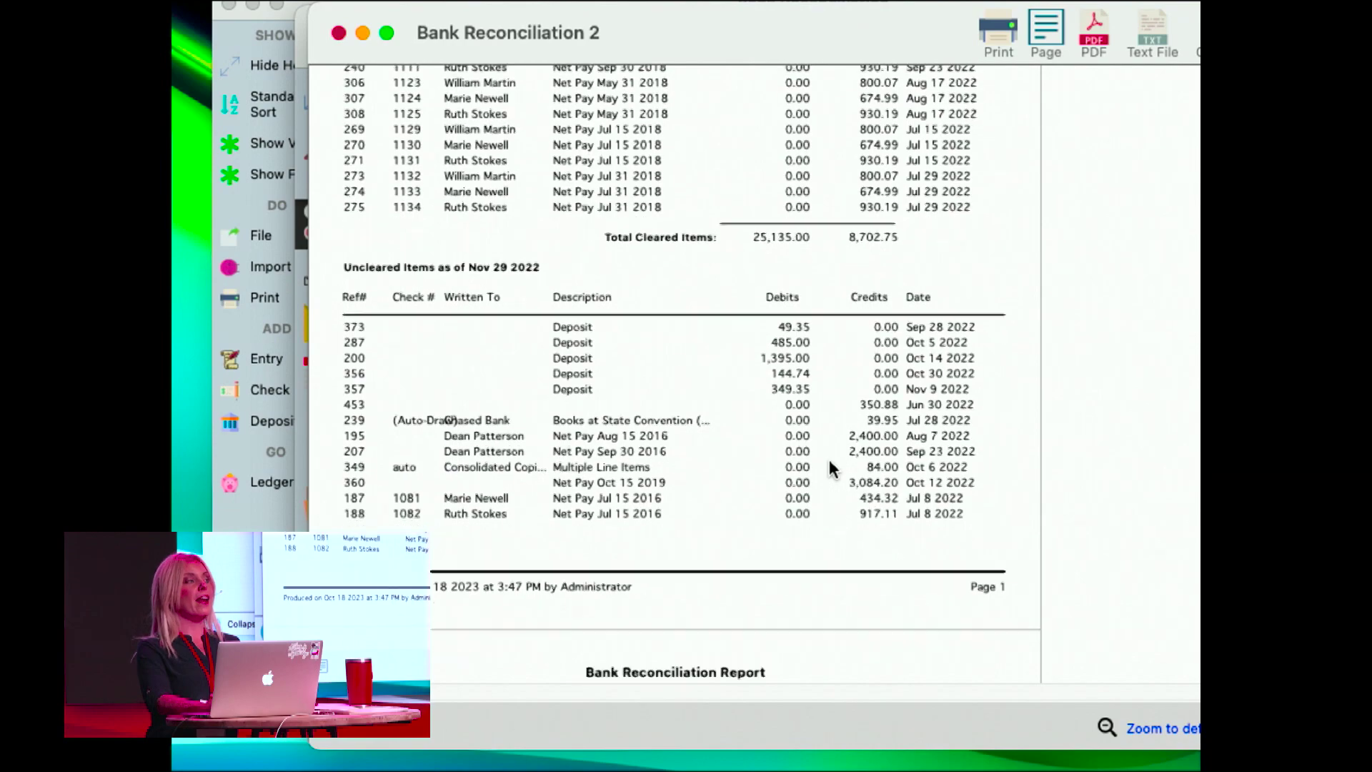
{"action": "scroll", "coordinate": [829, 463], "scroll_direction": "down", "scroll_amount": 8}
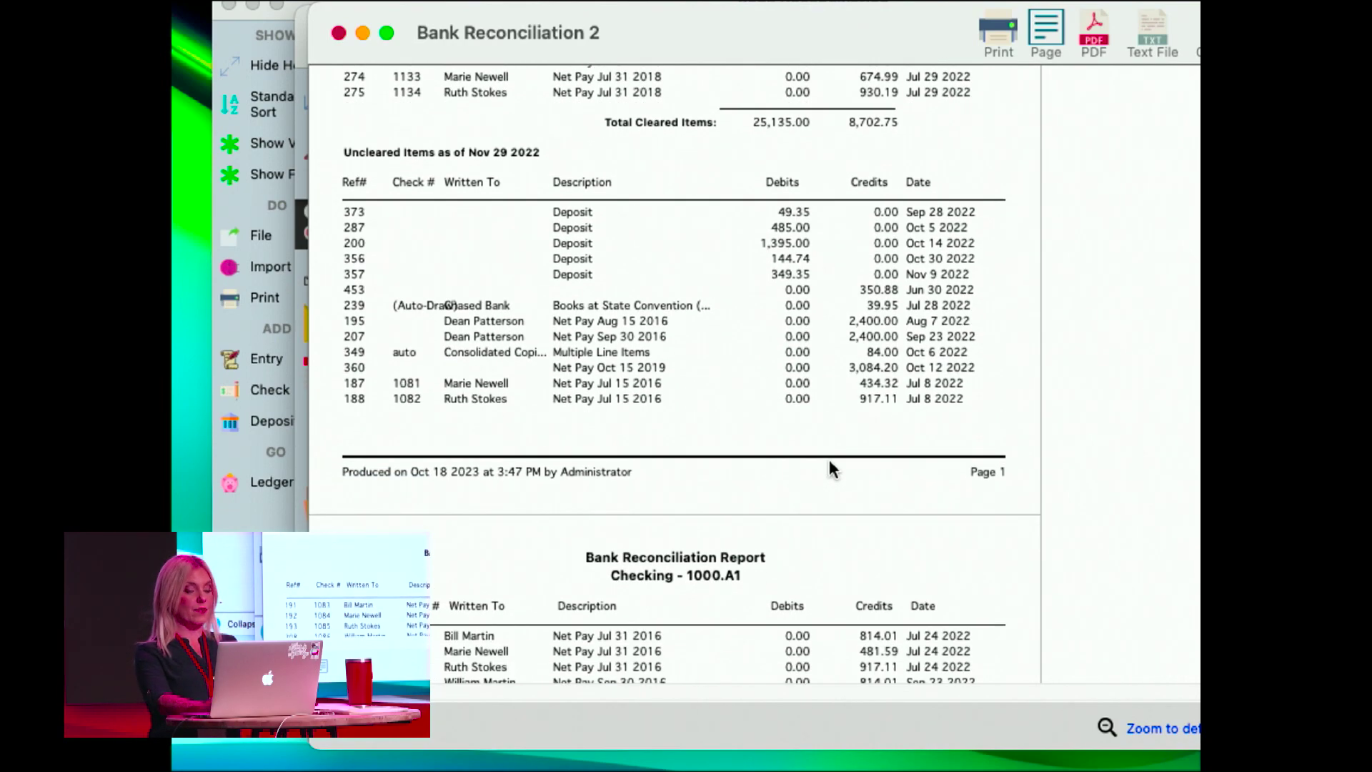
{"action": "scroll", "coordinate": [829, 468], "scroll_direction": "down", "scroll_amount": 15}
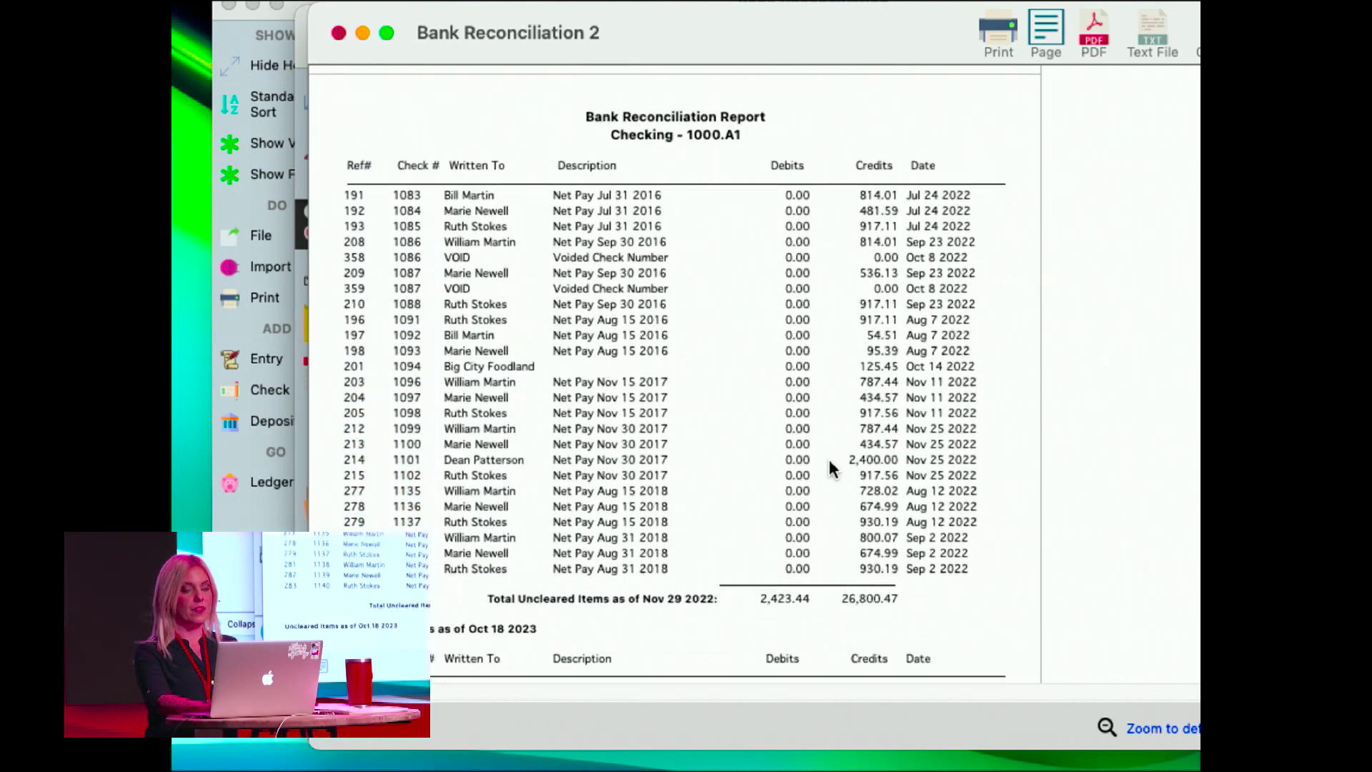
{"action": "scroll", "coordinate": [831, 468], "scroll_direction": "up", "scroll_amount": 20}
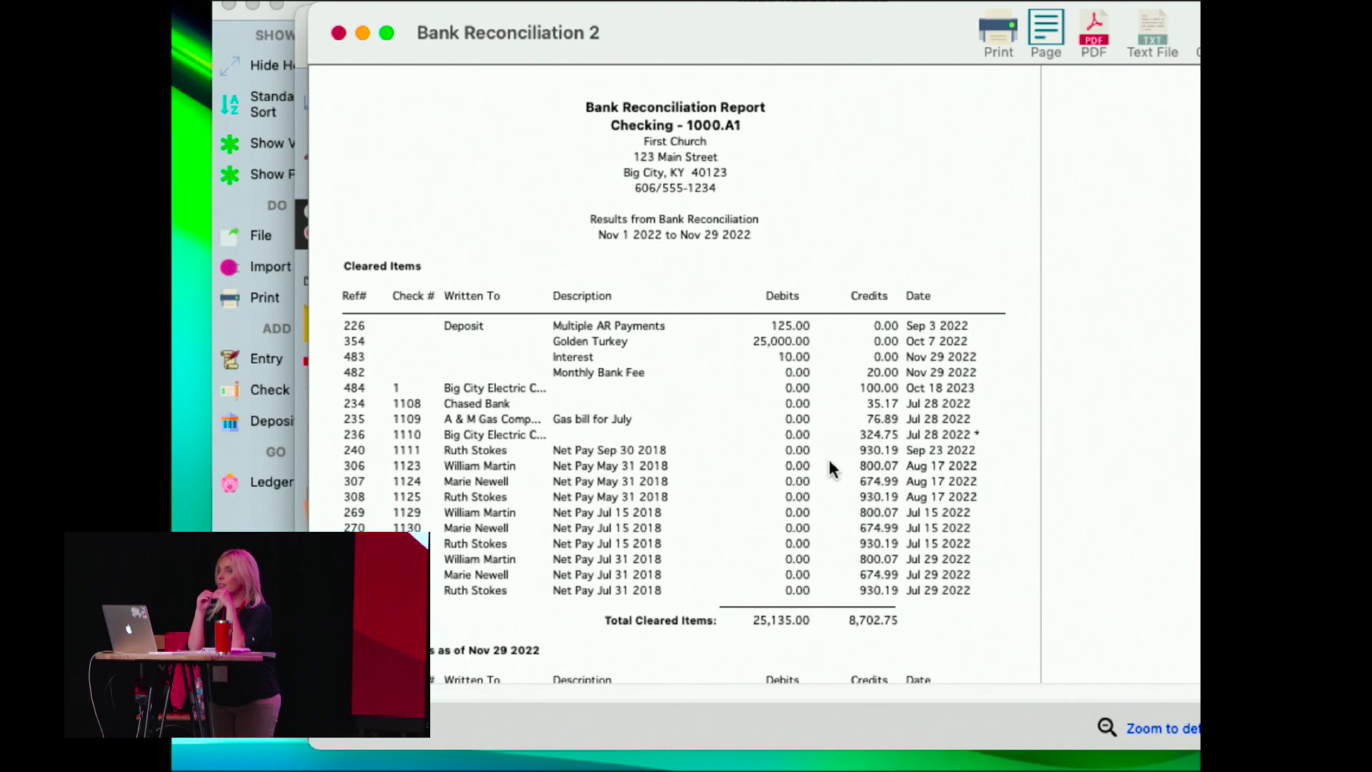
{"action": "scroll", "coordinate": [830, 461], "scroll_direction": "down", "scroll_amount": 3}
{"action": "scroll", "coordinate": [830, 463], "scroll_direction": "down", "scroll_amount": 15}
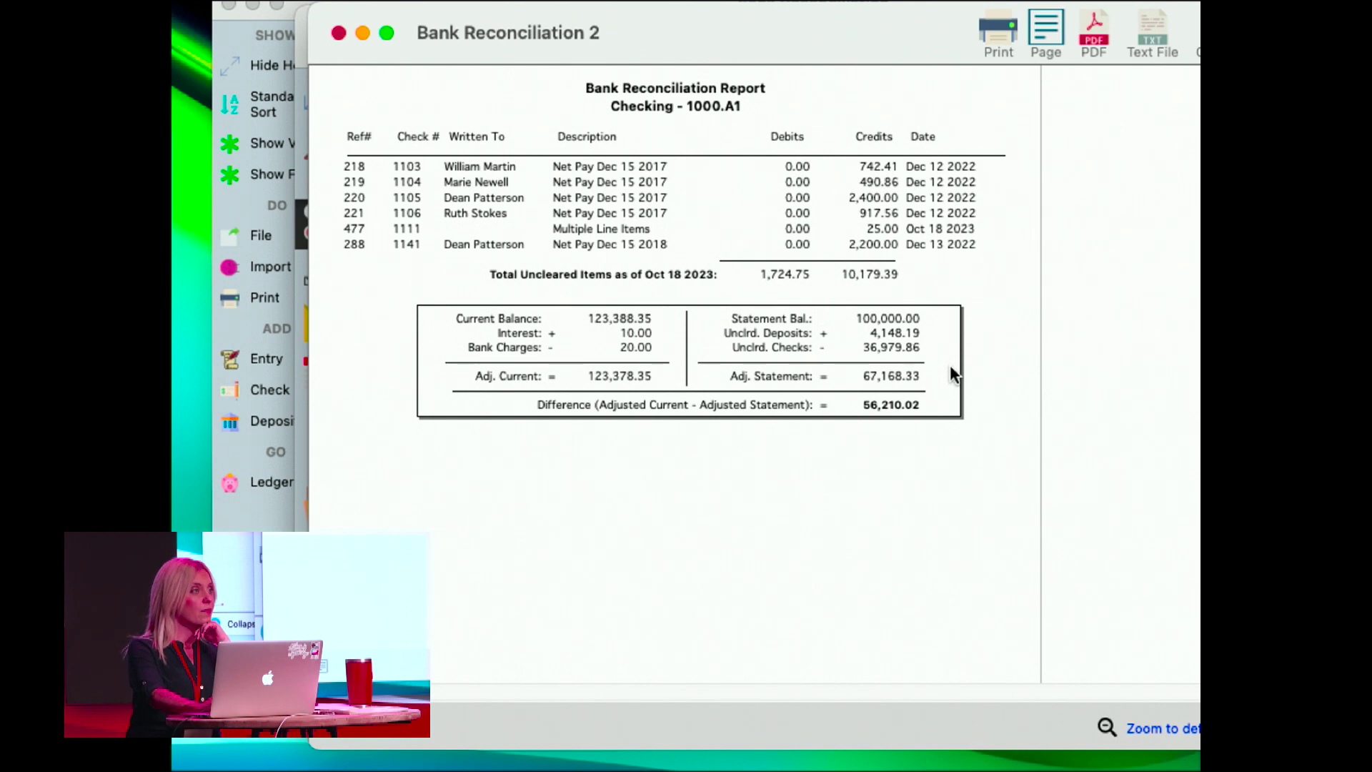
{"action": "scroll", "coordinate": [951, 372], "scroll_direction": "up", "scroll_amount": 5}
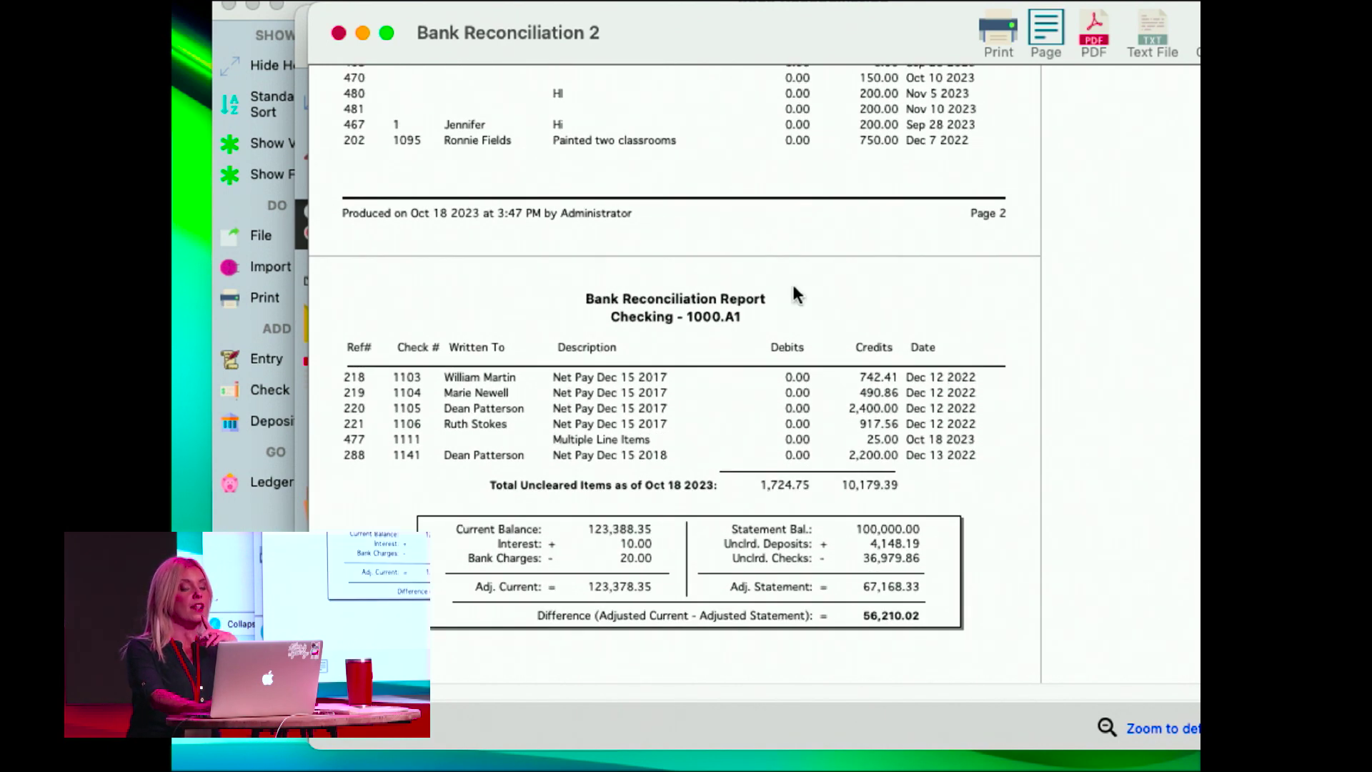
Step: Highlight the Total Uncleared Items as of Nov 29 2022 label and compare that total with the later uncleared items and balance summary
{"action": "scroll", "coordinate": [793, 286], "scroll_direction": "up", "scroll_amount": 7}
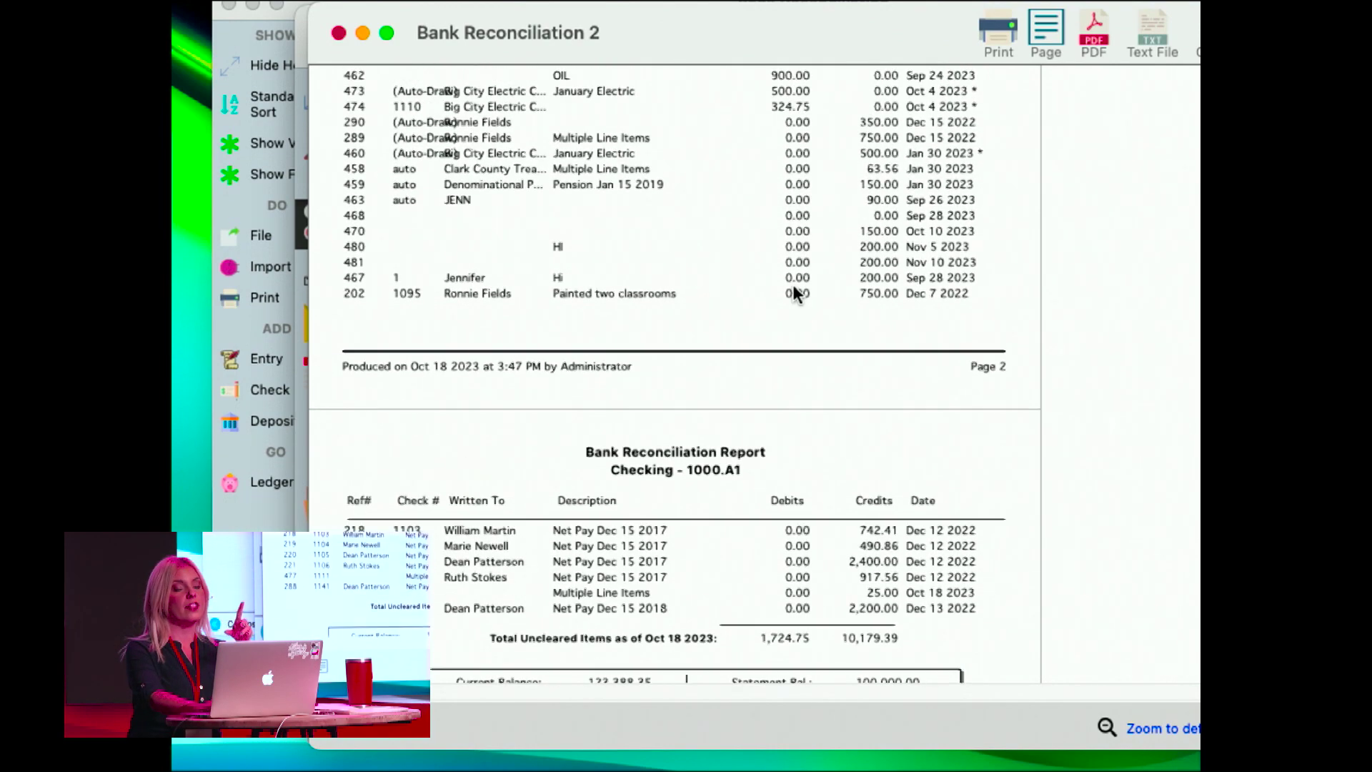
{"action": "scroll", "coordinate": [793, 292], "scroll_direction": "up", "scroll_amount": 4}
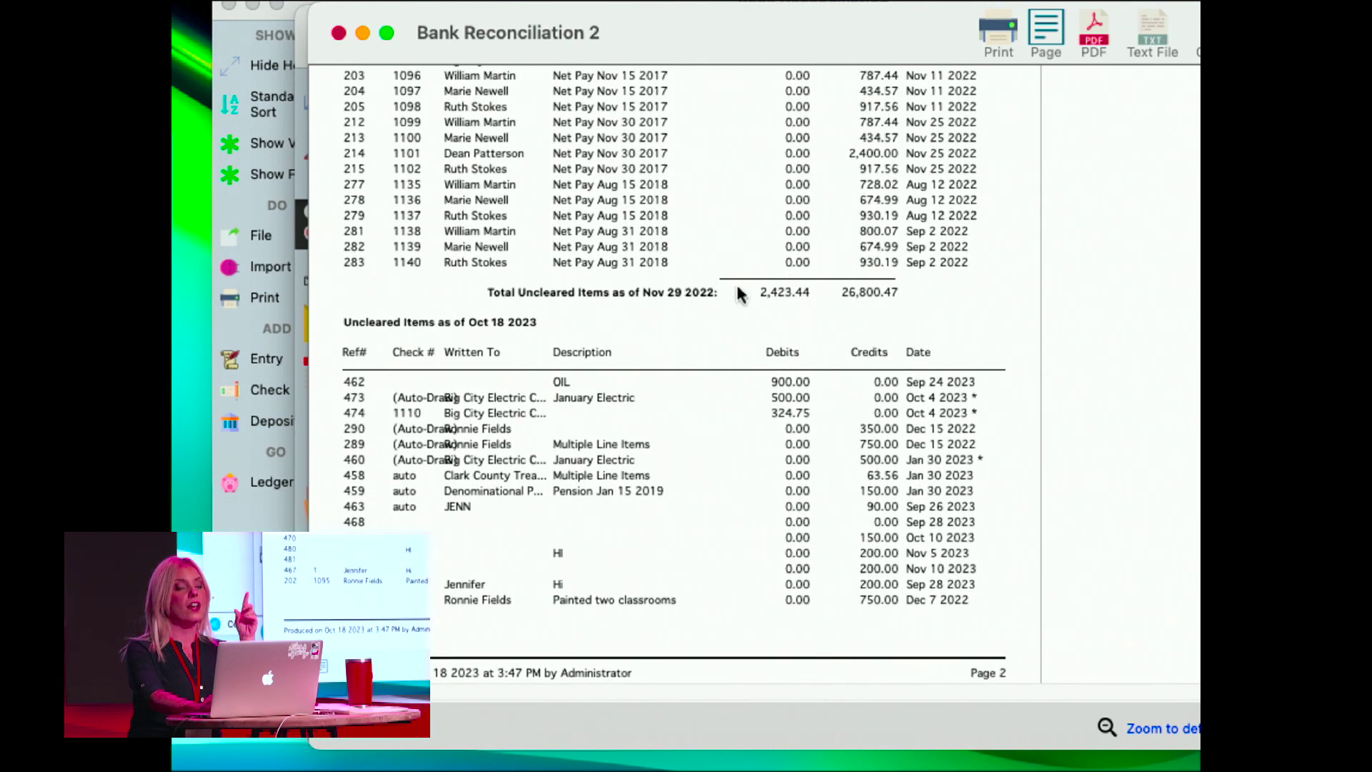
{"action": "left_click_drag", "start_coordinate": [487, 292], "coordinate": [718, 293]}
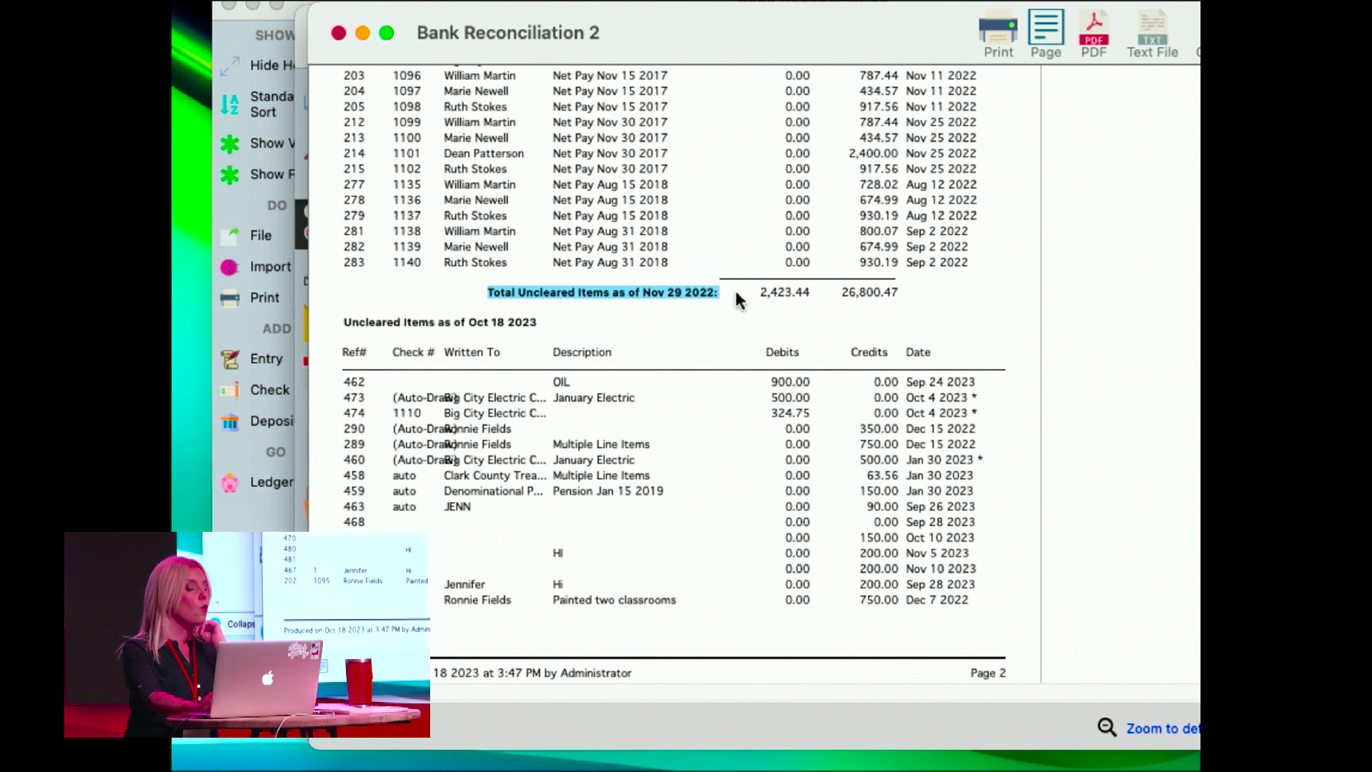
{"action": "scroll", "coordinate": [736, 290], "scroll_direction": "down", "scroll_amount": 14}
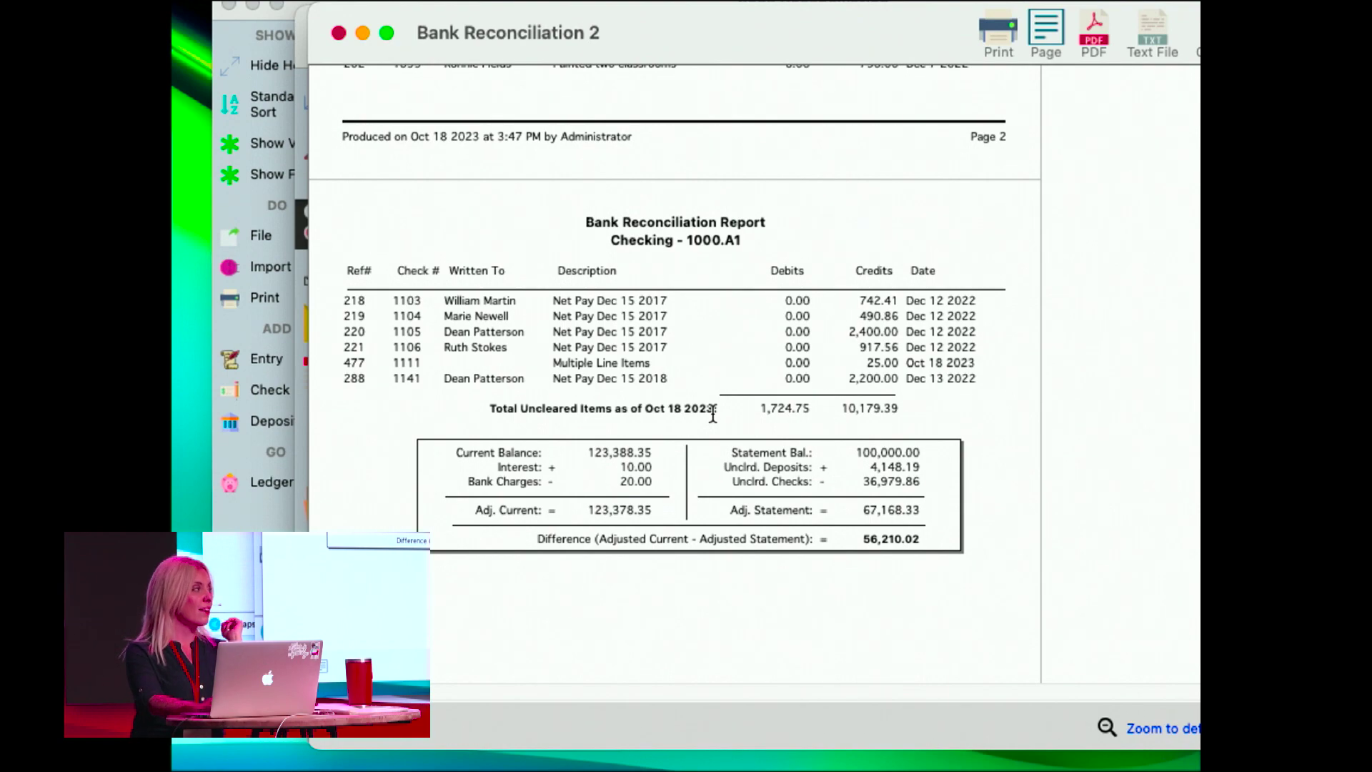
{"action": "scroll", "coordinate": [712, 415], "scroll_direction": "up", "scroll_amount": 10}
{"action": "scroll", "coordinate": [712, 413], "scroll_direction": "up", "scroll_amount": 8}
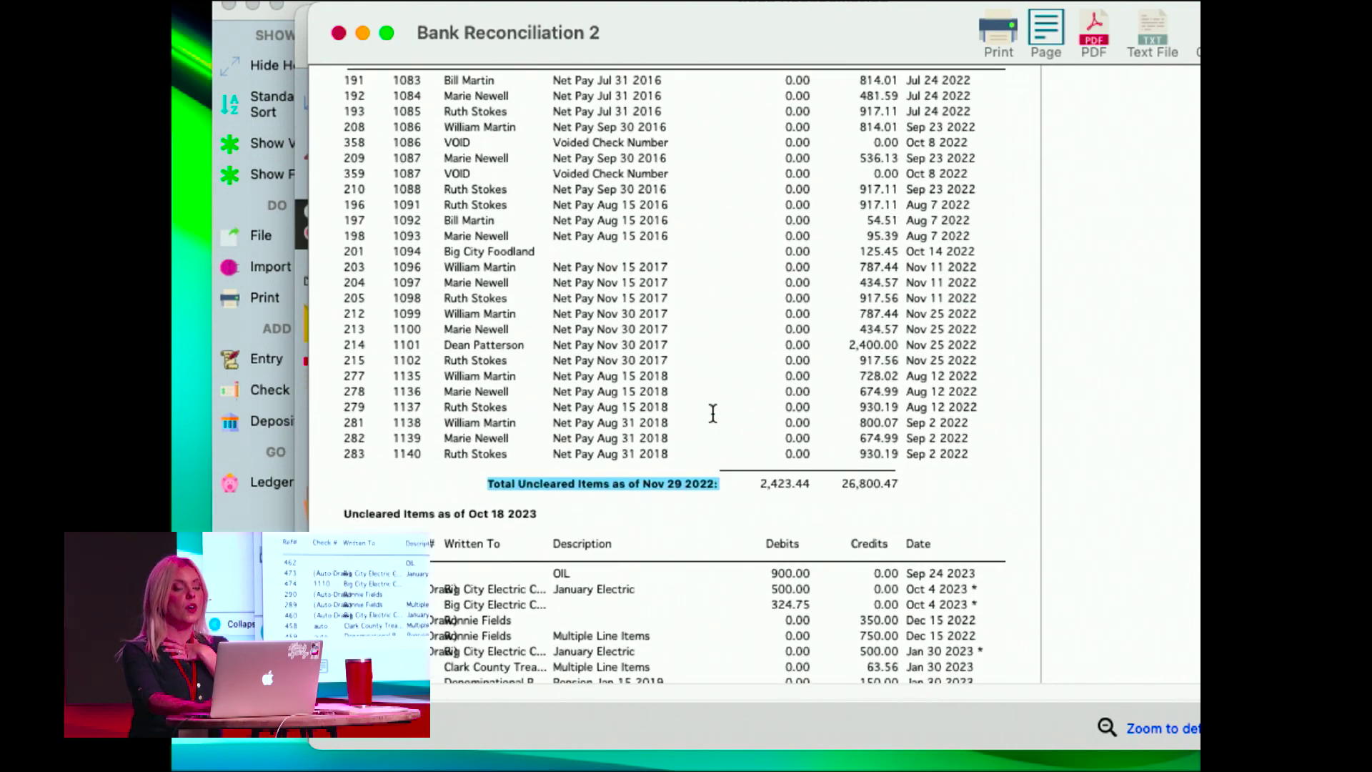
{"action": "scroll", "coordinate": [669, 520], "scroll_direction": "down", "scroll_amount": 1}
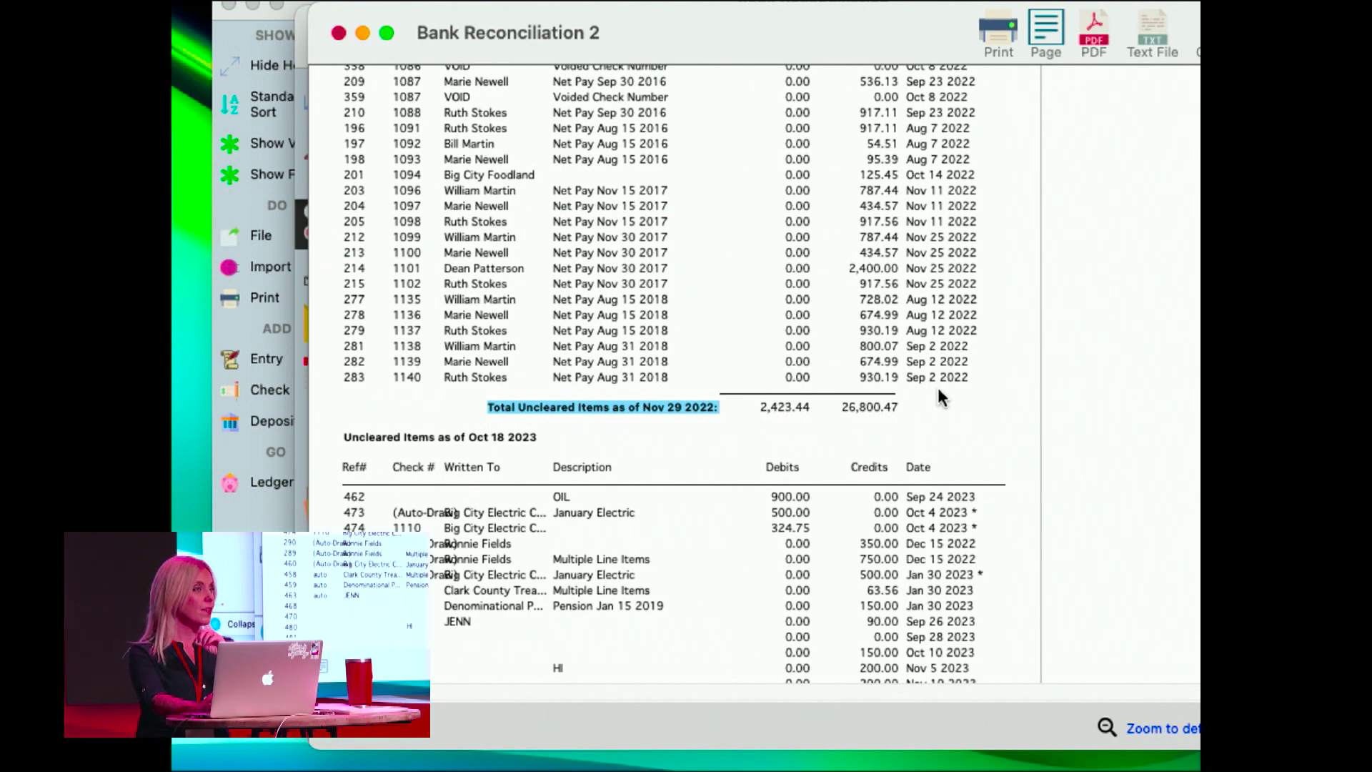
{"action": "scroll", "coordinate": [938, 393], "scroll_direction": "down", "scroll_amount": 15}
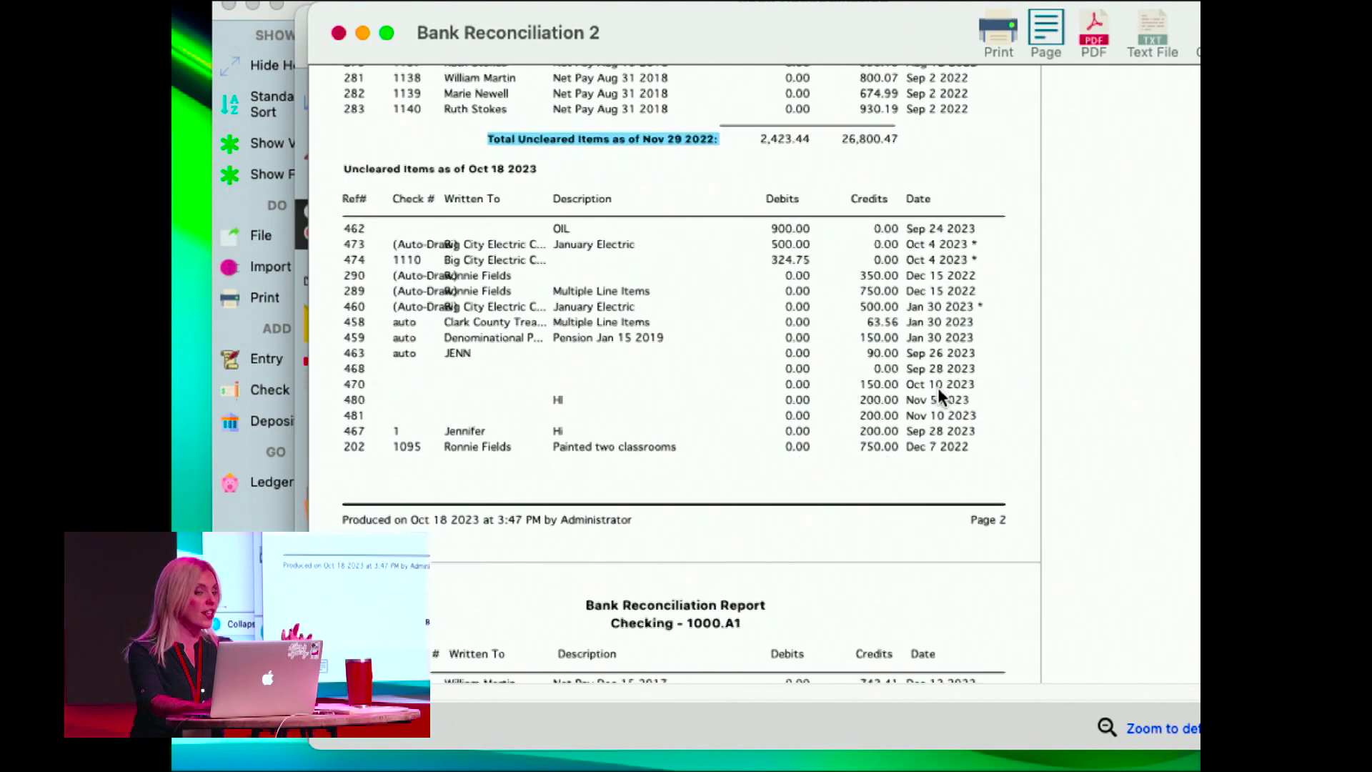
{"action": "scroll", "coordinate": [937, 385], "scroll_direction": "down", "scroll_amount": 5}
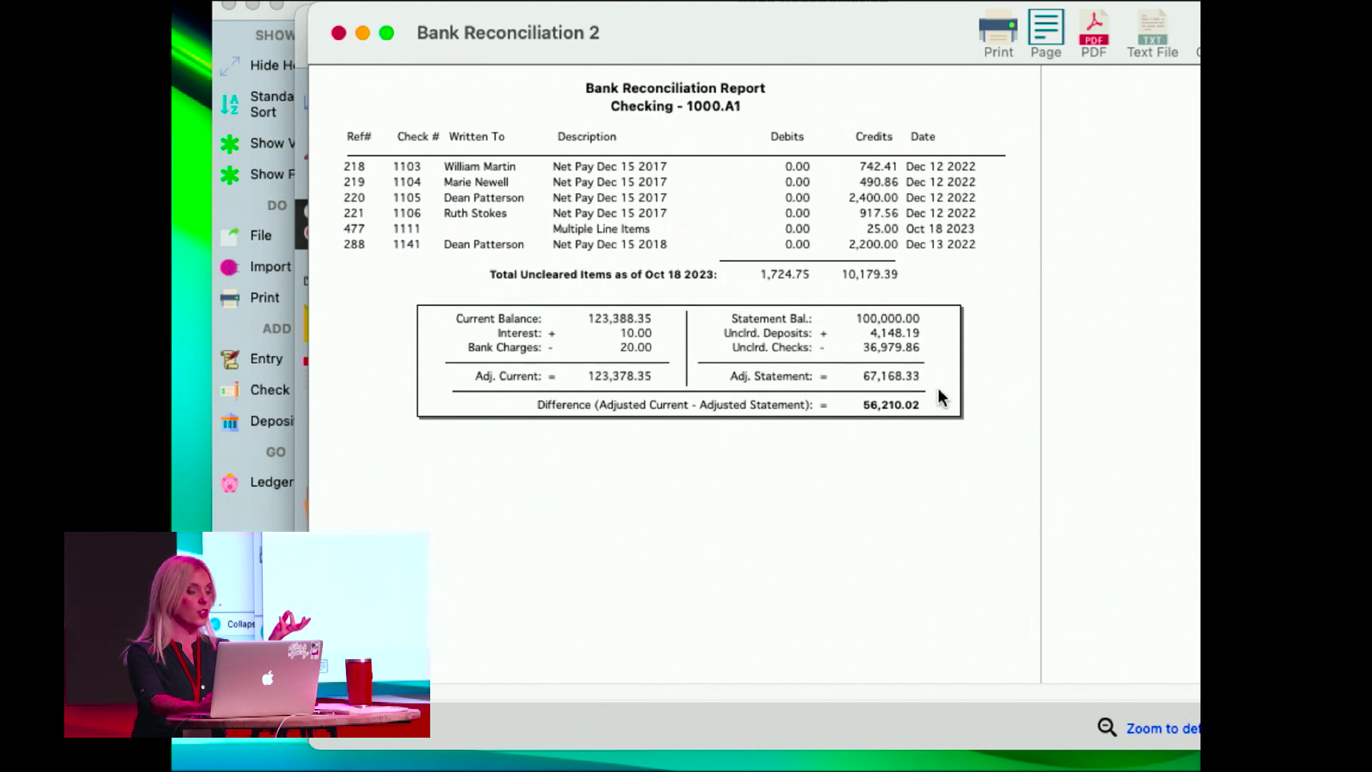
Step: Check the uncleared items options behind the report preview, and reread the report's cleared items, both uncleared sections and balance summary
{"action": "left_click_drag", "start_coordinate": [622, 34], "coordinate": [632, 326]}
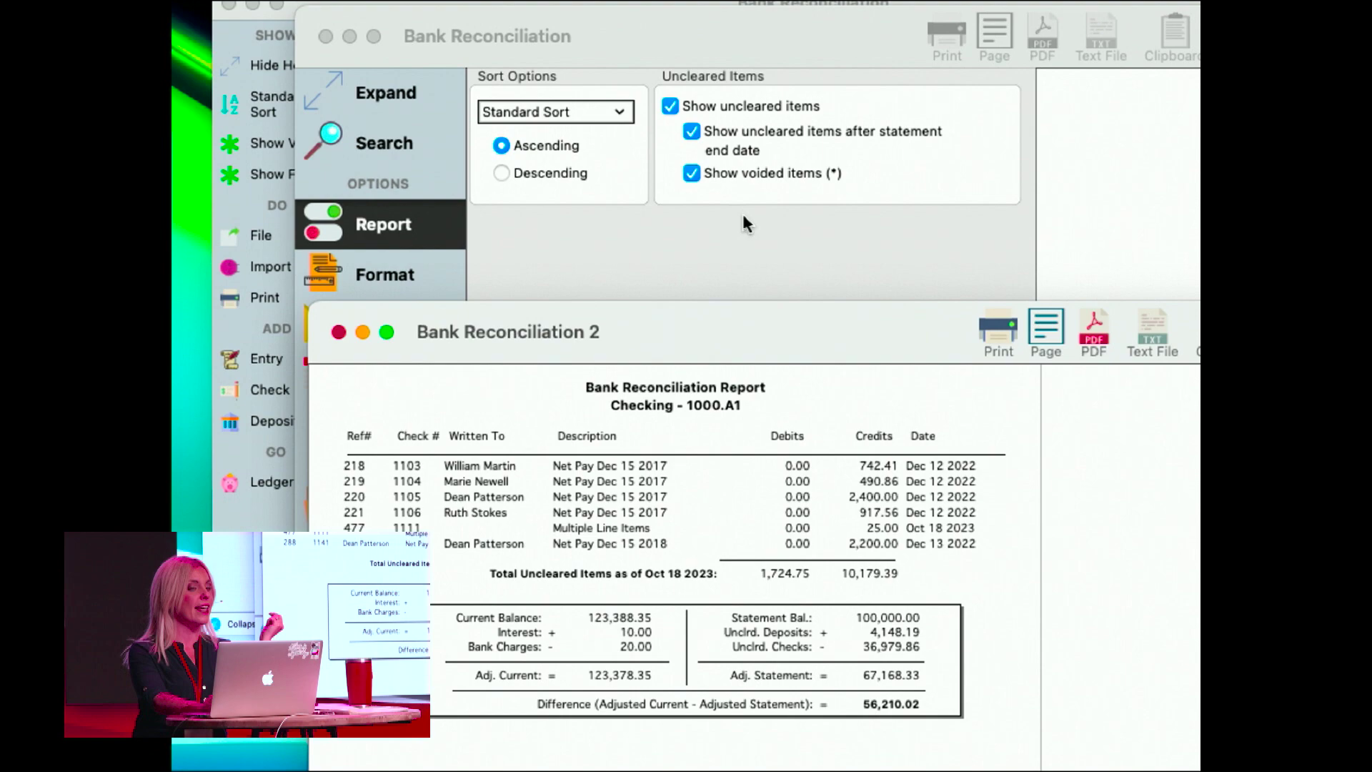
{"action": "left_click_drag", "start_coordinate": [740, 317], "coordinate": [702, 93]}
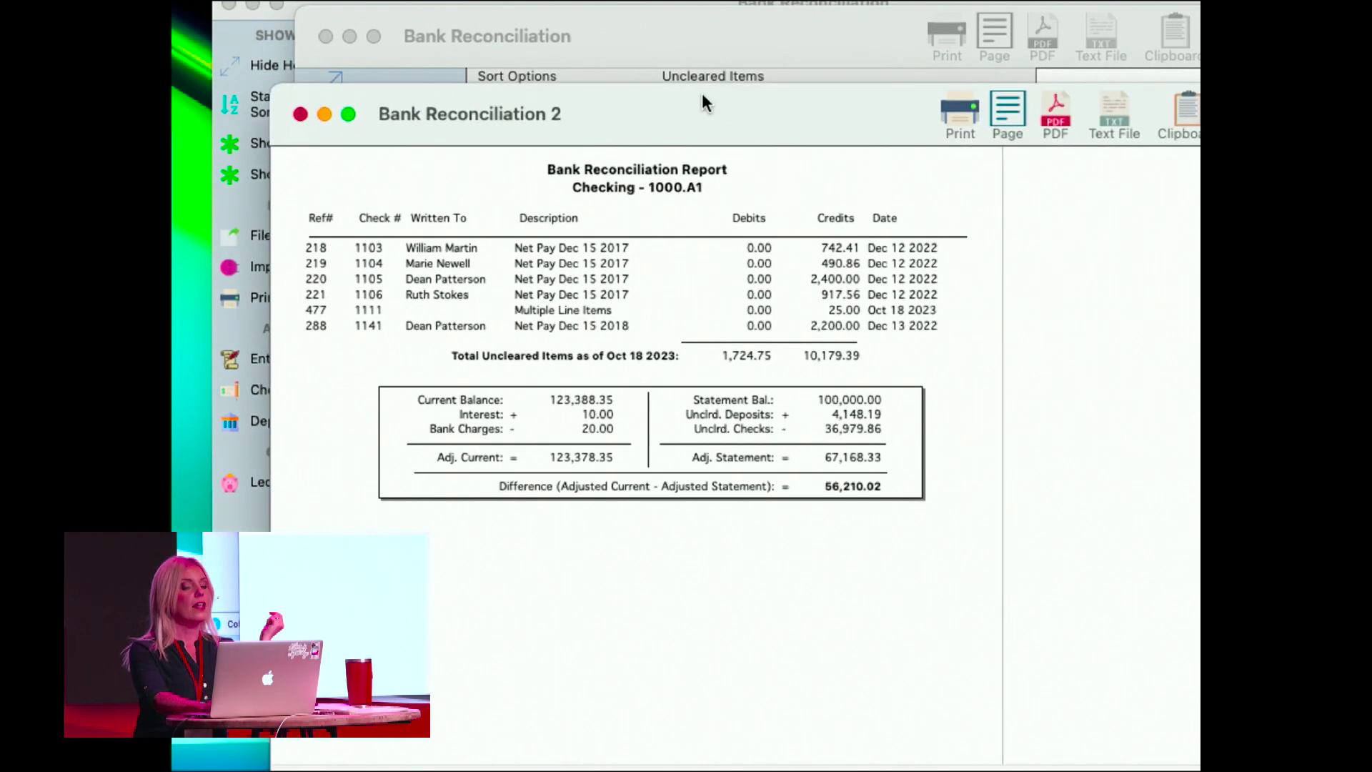
{"action": "scroll", "coordinate": [775, 325], "scroll_direction": "up", "scroll_amount": 10}
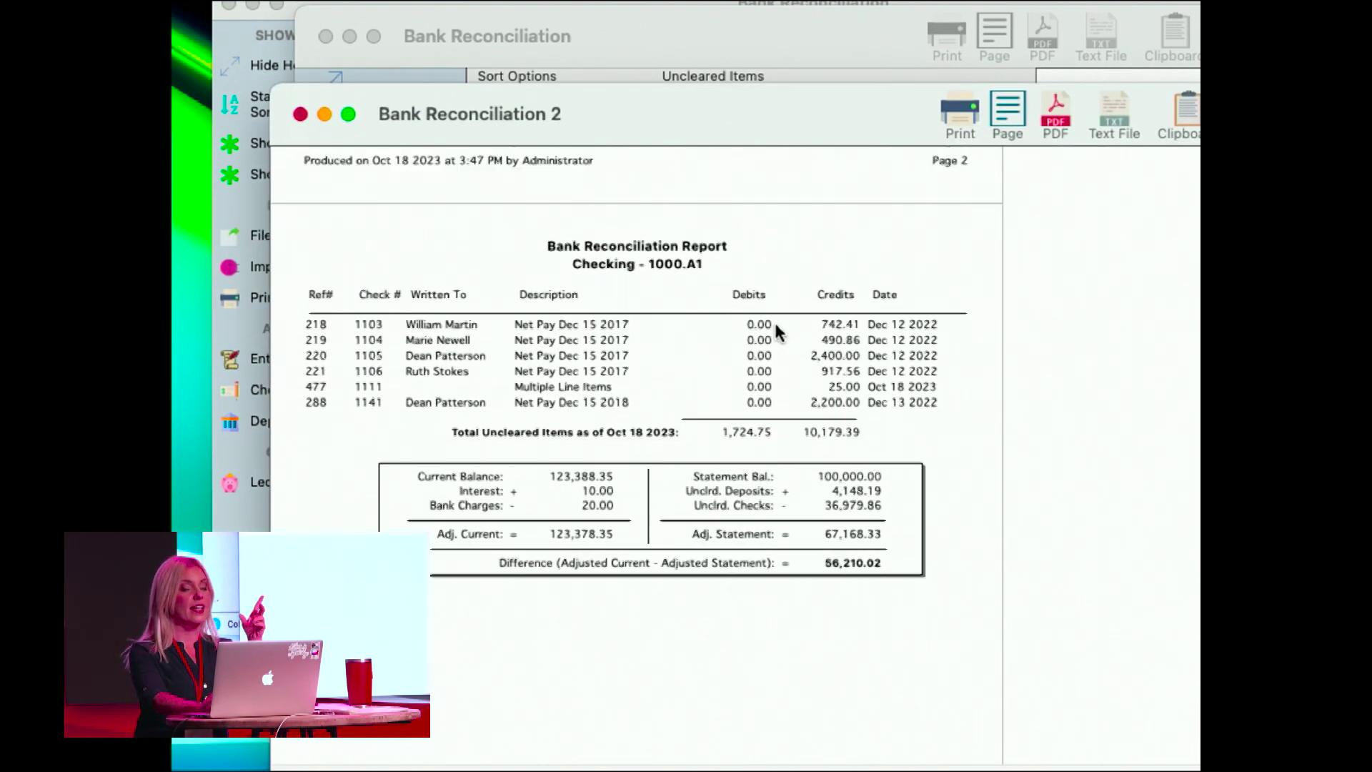
{"action": "scroll", "coordinate": [776, 327], "scroll_direction": "up", "scroll_amount": 20}
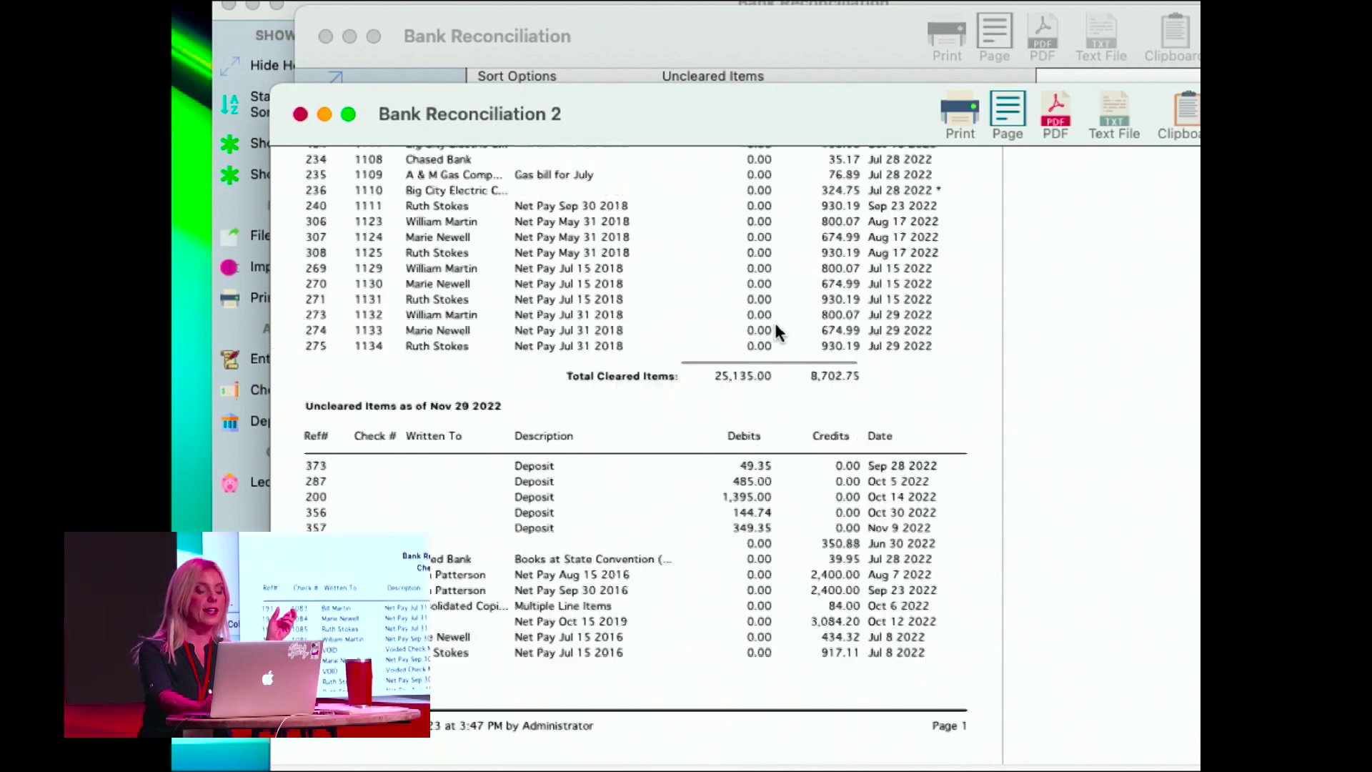
{"action": "scroll", "coordinate": [777, 332], "scroll_direction": "down", "scroll_amount": 20}
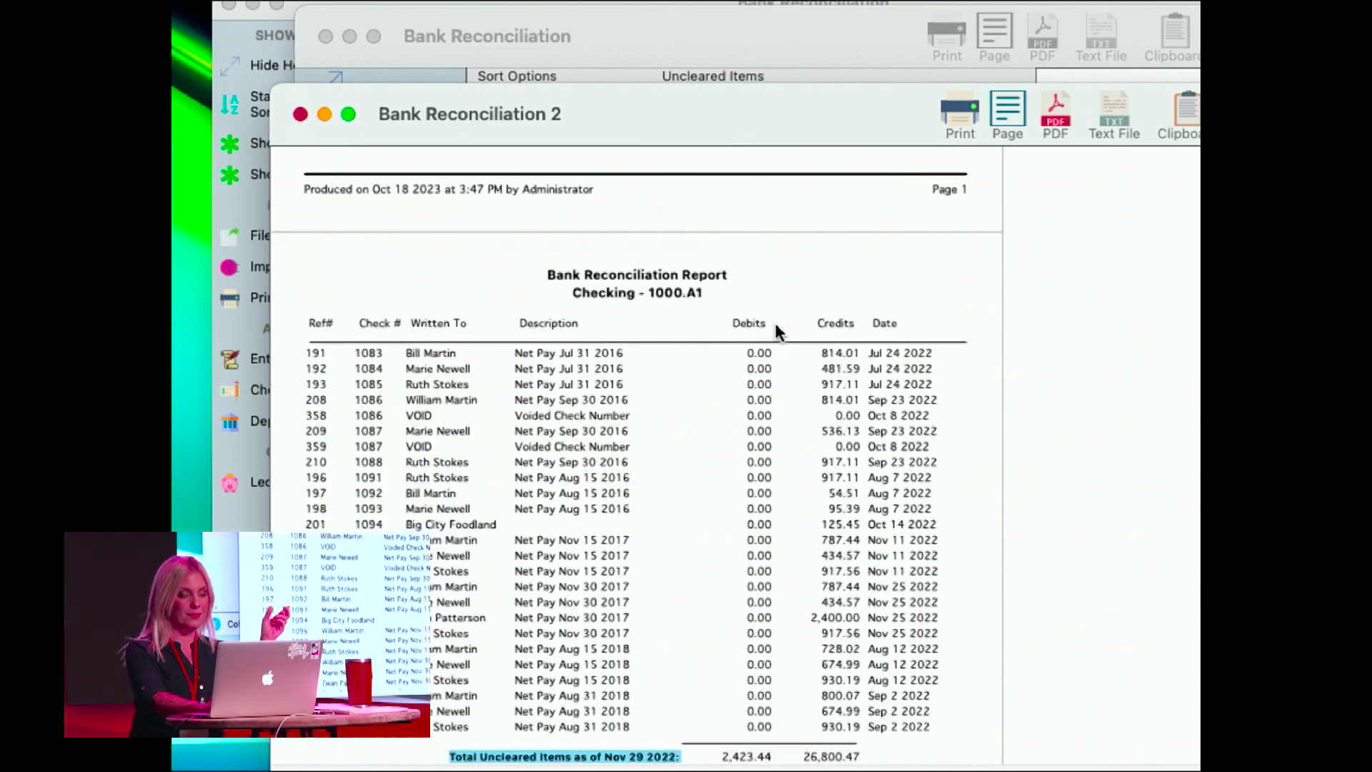
{"action": "scroll", "coordinate": [775, 327], "scroll_direction": "down", "scroll_amount": 2}
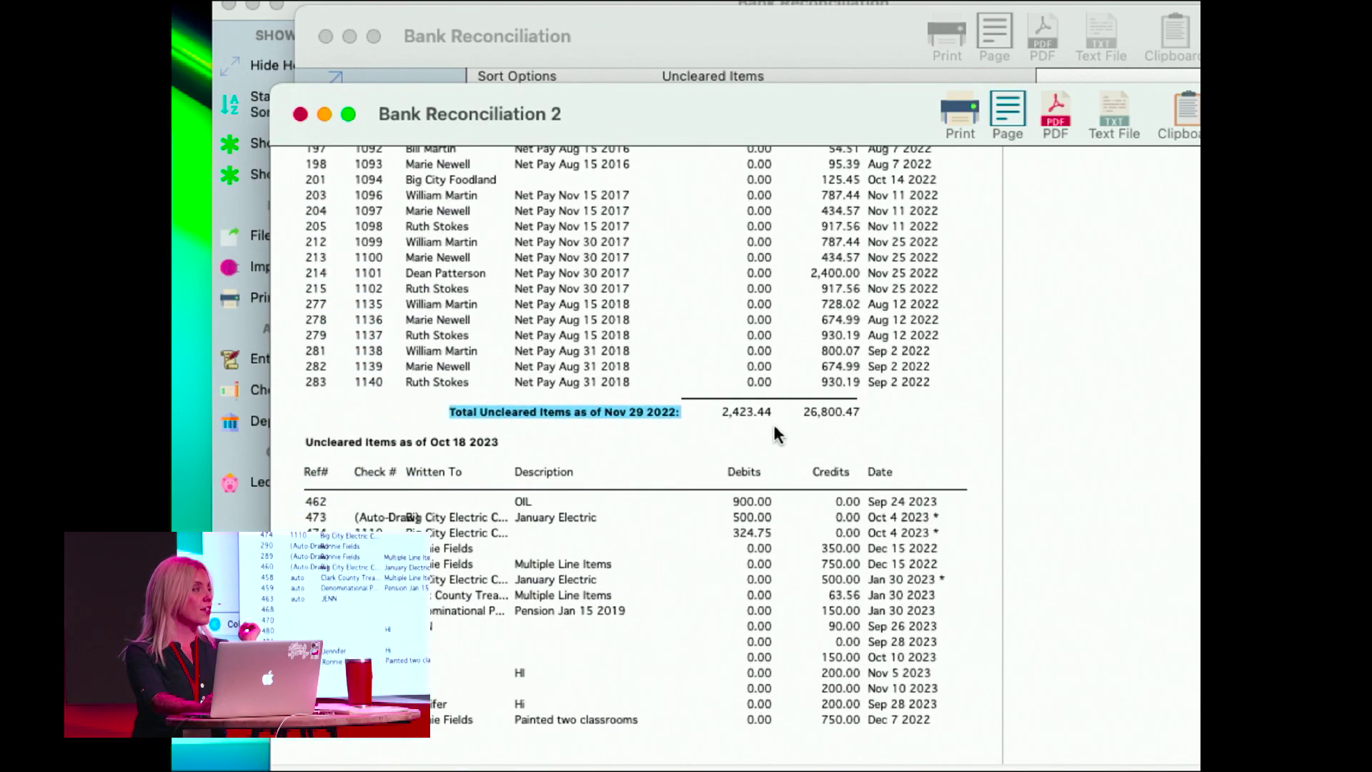
{"action": "scroll", "coordinate": [773, 421], "scroll_direction": "down", "scroll_amount": 18}
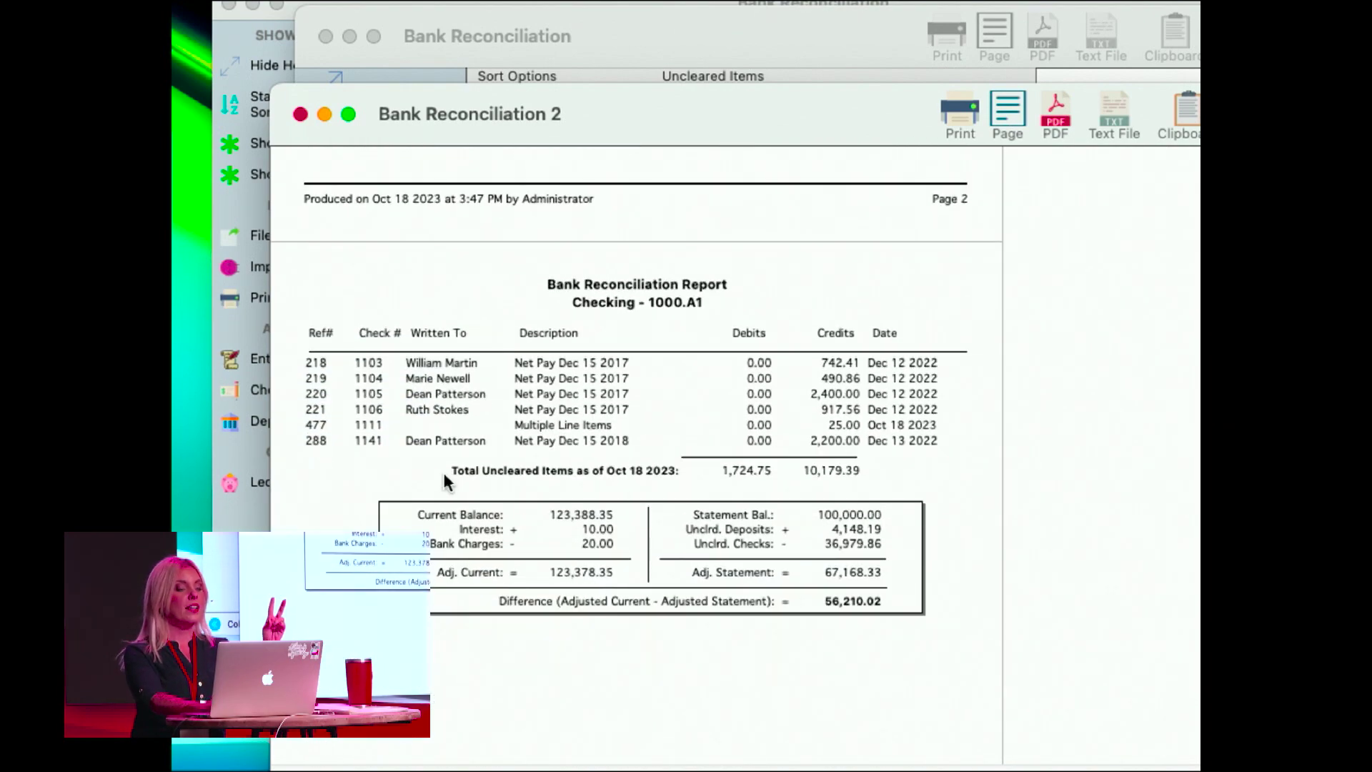
Step: Highlight the Total Uncleared Items as of Oct 18 2023 label, close the report preview, and return to the Bank Reconciliation window
{"action": "left_click_drag", "start_coordinate": [444, 473], "coordinate": [707, 475]}
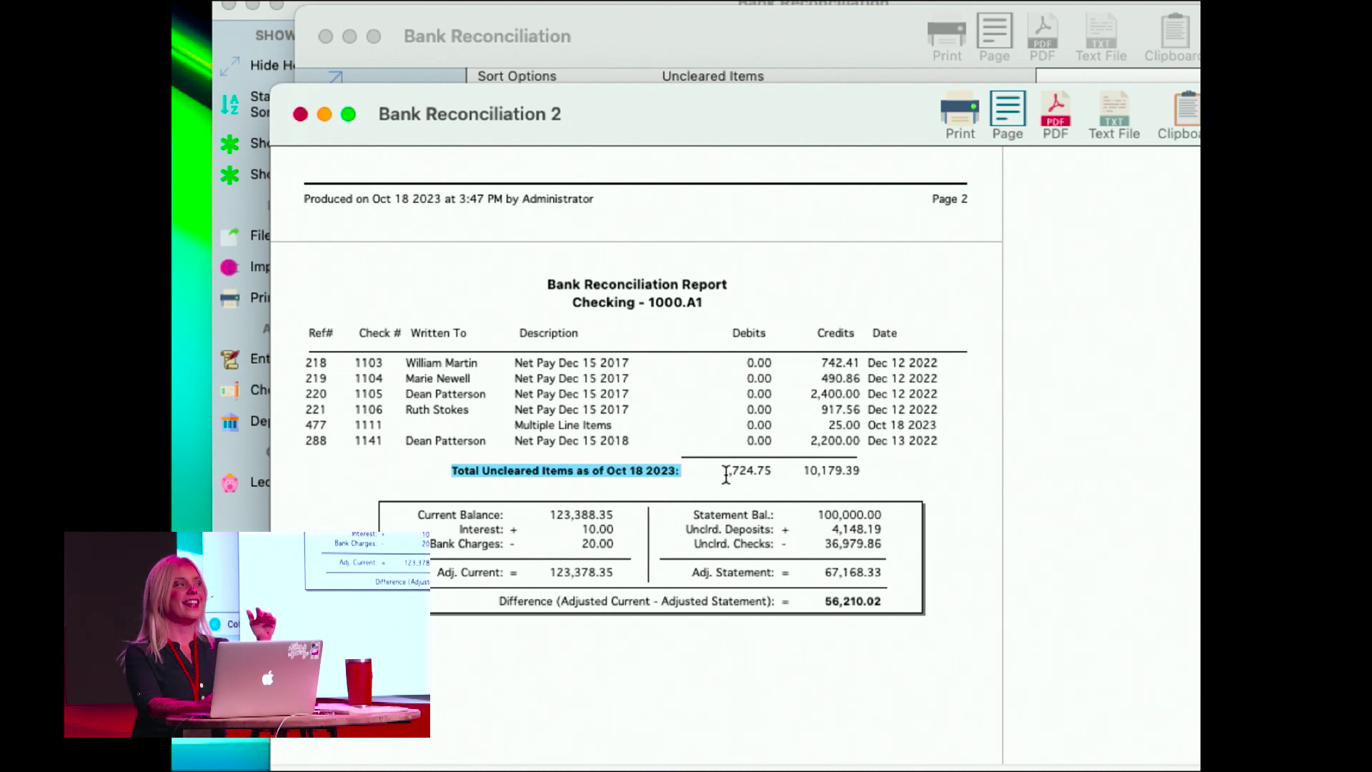
{"action": "scroll", "coordinate": [726, 474], "scroll_direction": "down", "scroll_amount": 2}
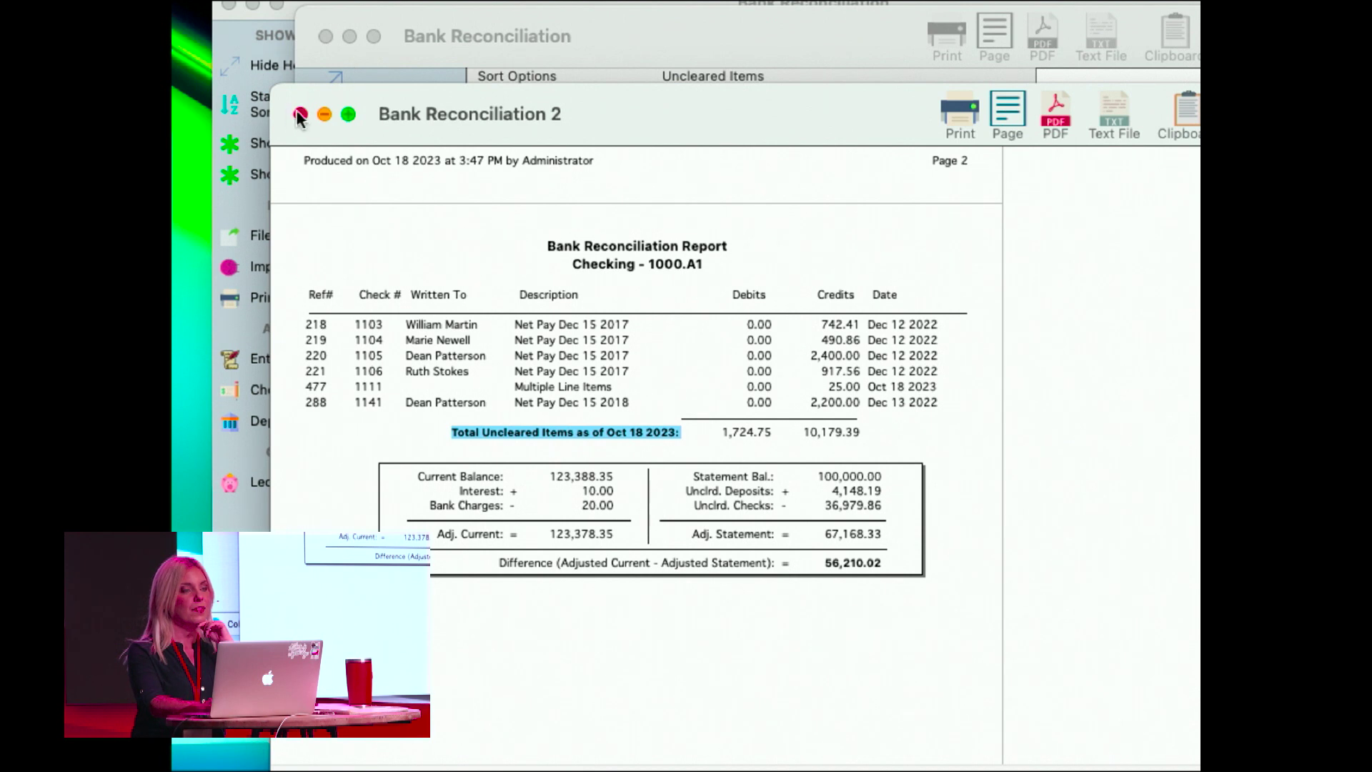
{"action": "left_click", "coordinate": [300, 115]}
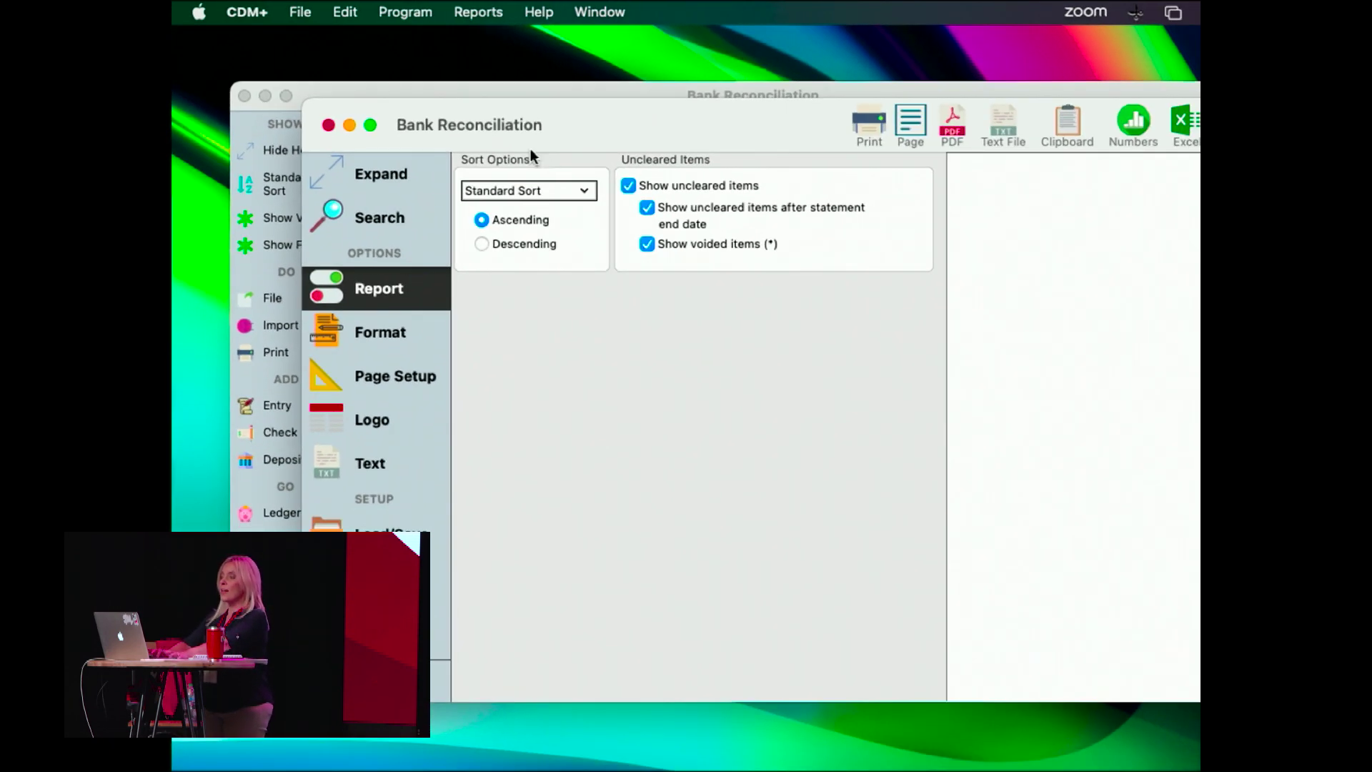
{"action": "left_click", "coordinate": [302, 327]}
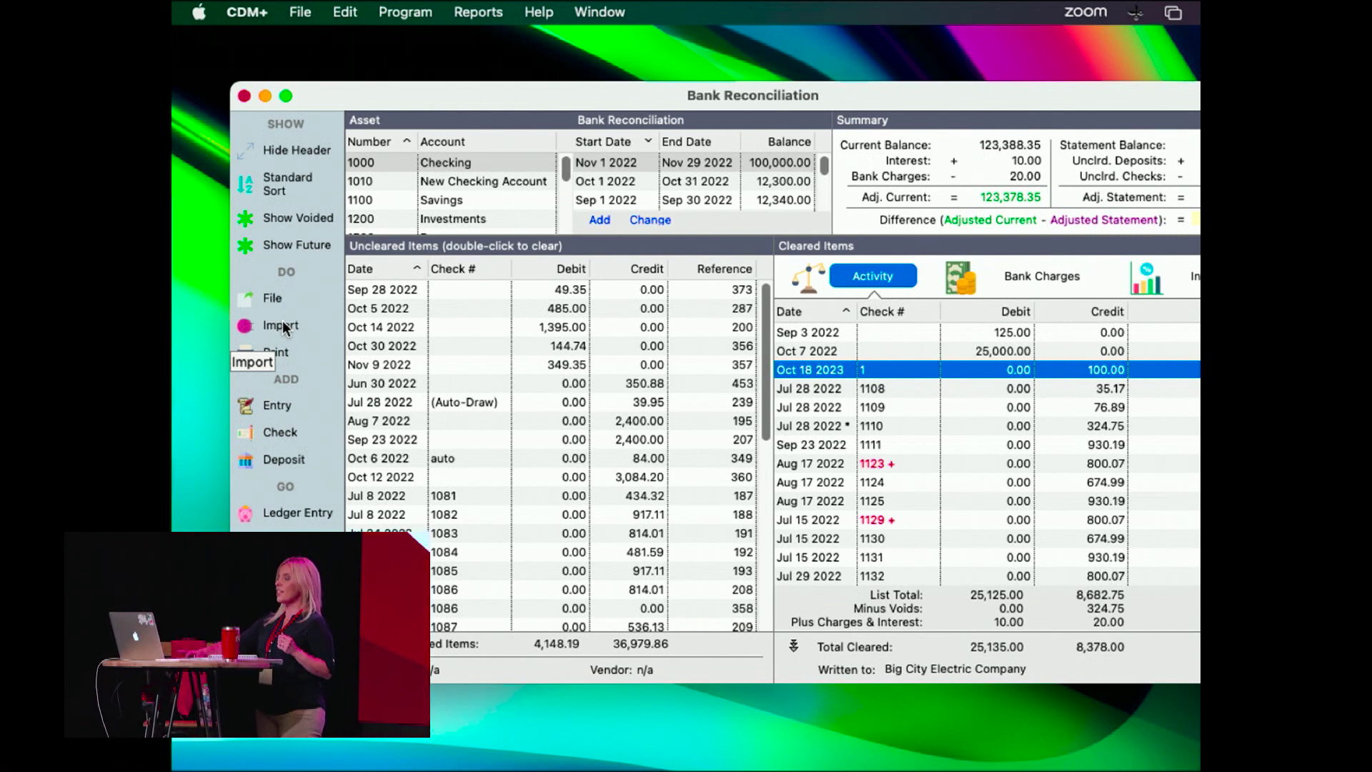
Step: Open the reconciliation import's file selection, look through the Downloads folder, and cancel the import
{"action": "left_click", "coordinate": [282, 322]}
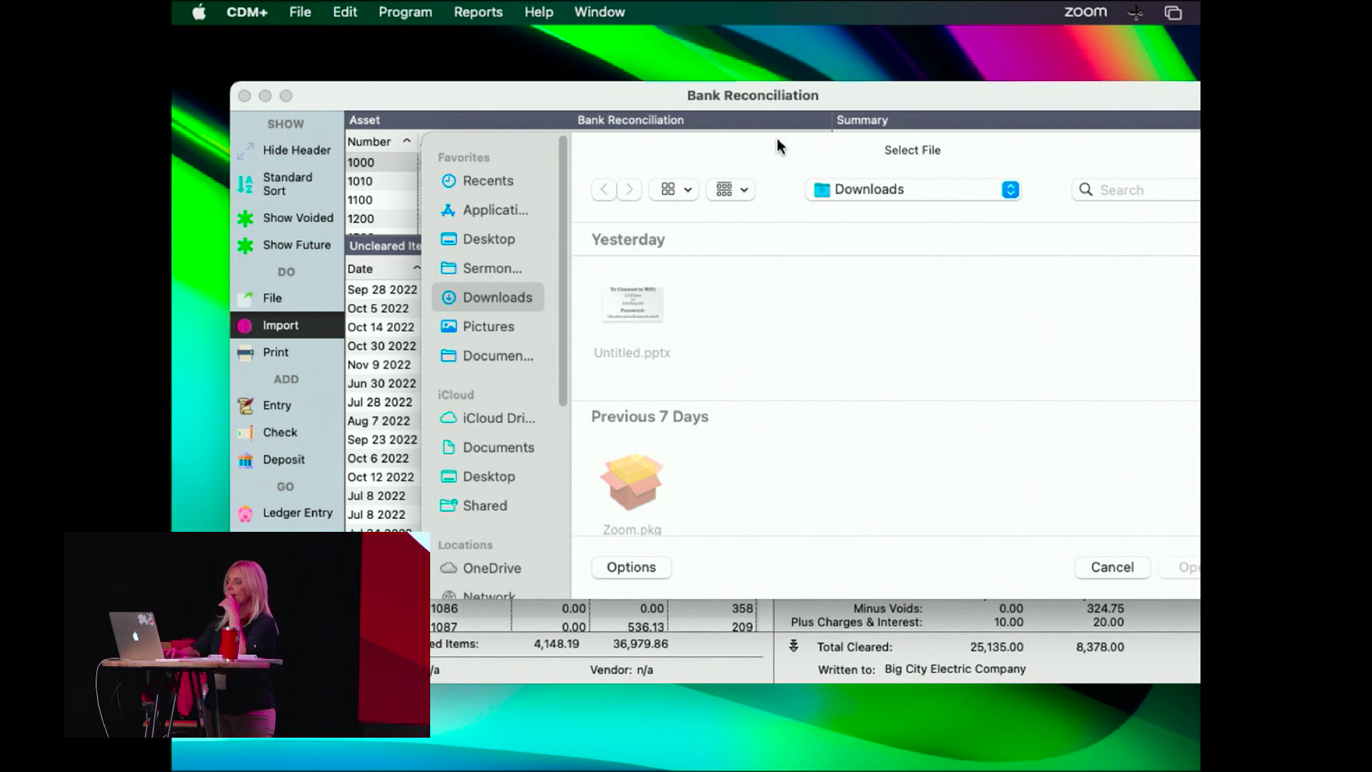
{"action": "left_click_drag", "start_coordinate": [776, 143], "coordinate": [622, 134]}
{"action": "scroll", "coordinate": [769, 379], "scroll_direction": "down", "scroll_amount": 10}
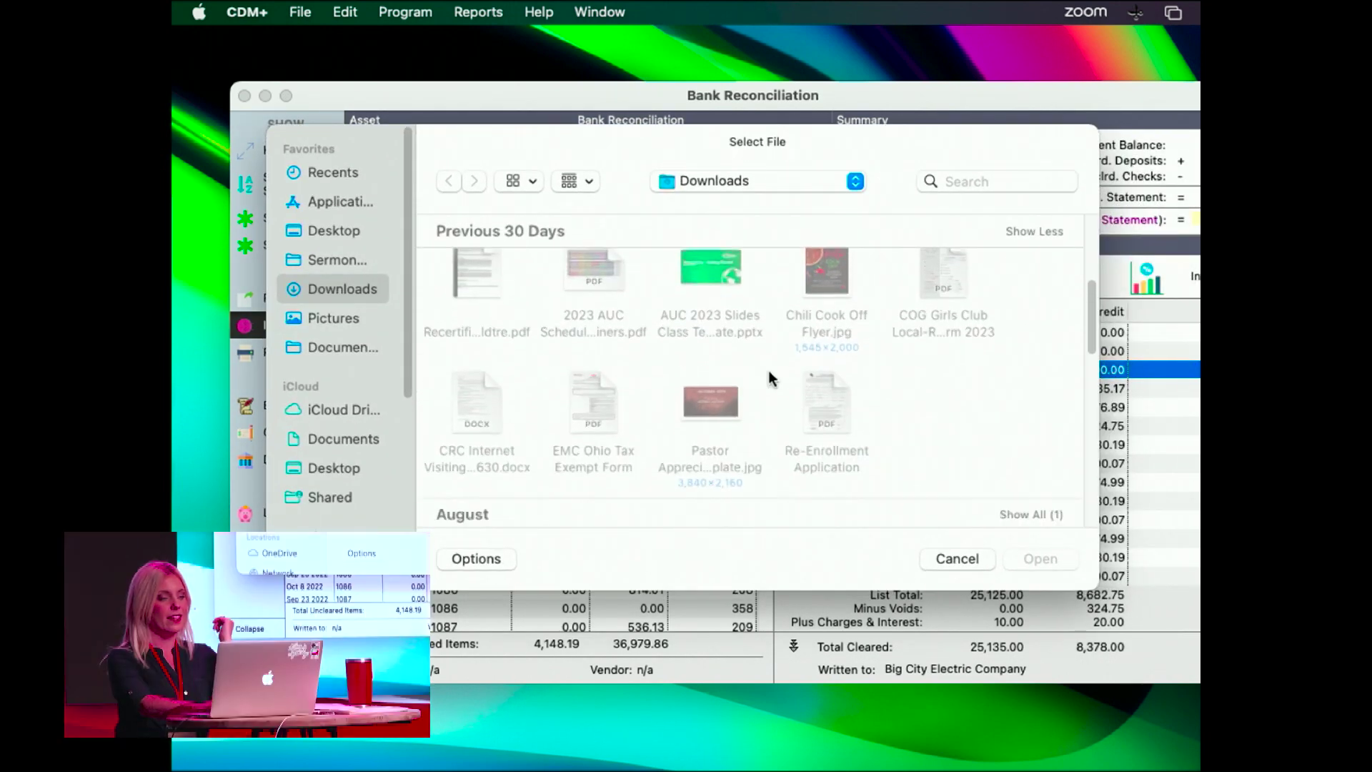
{"action": "scroll", "coordinate": [769, 380], "scroll_direction": "down", "scroll_amount": 10}
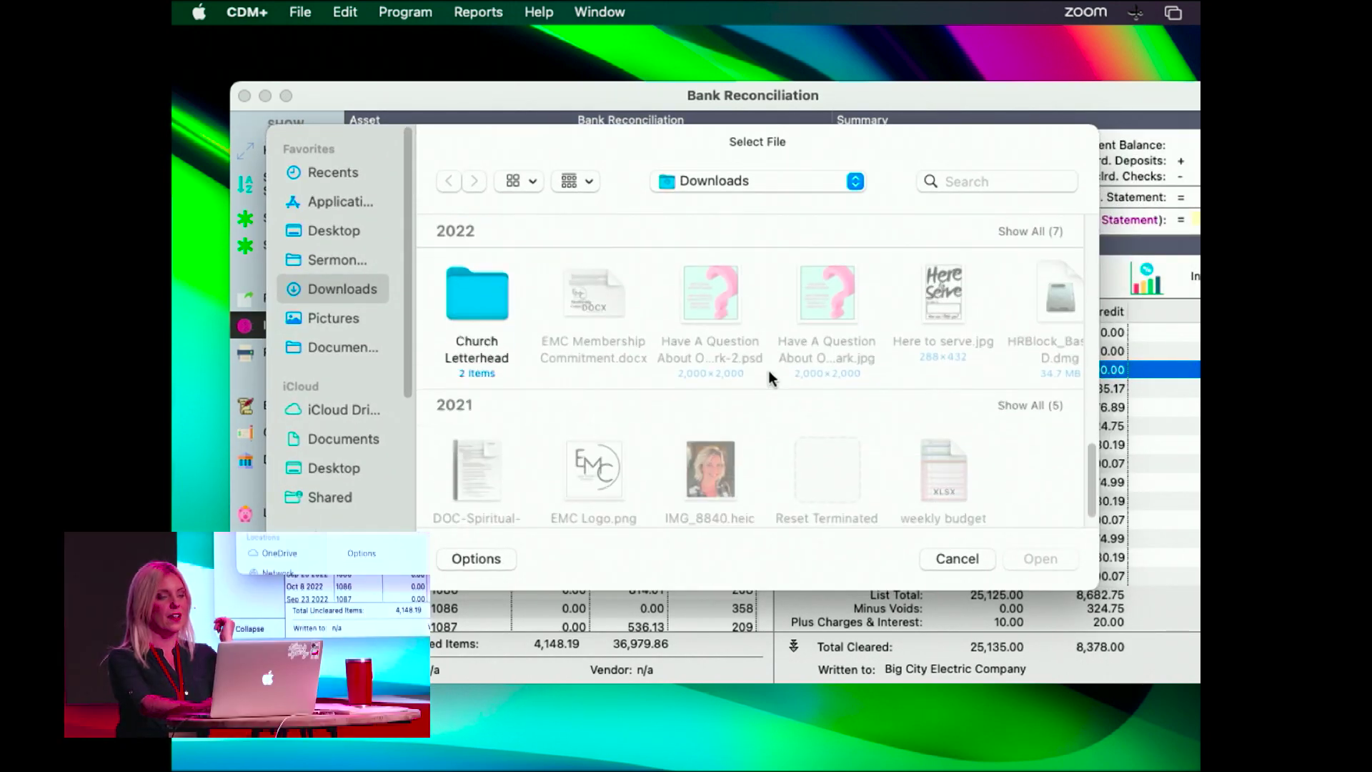
{"action": "scroll", "coordinate": [769, 379], "scroll_direction": "up", "scroll_amount": 15}
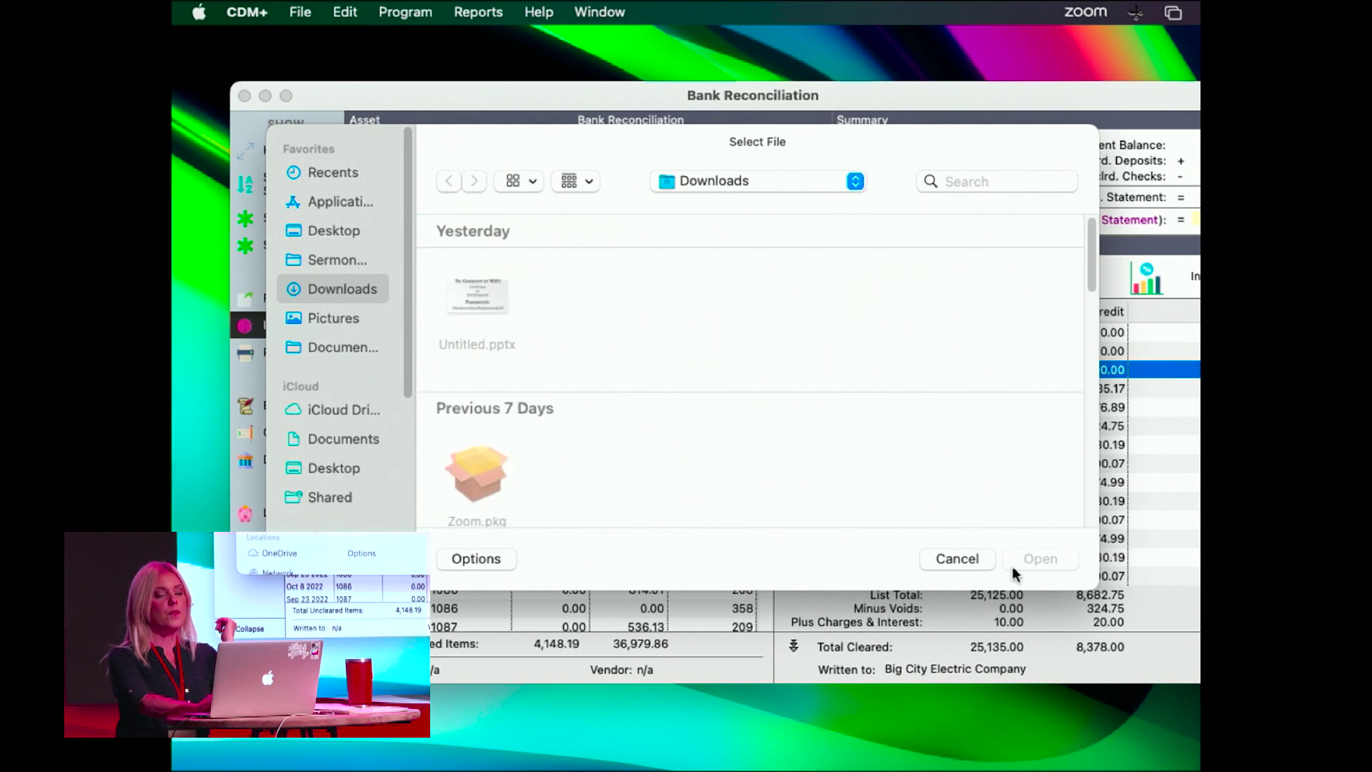
{"action": "left_click", "coordinate": [957, 558]}
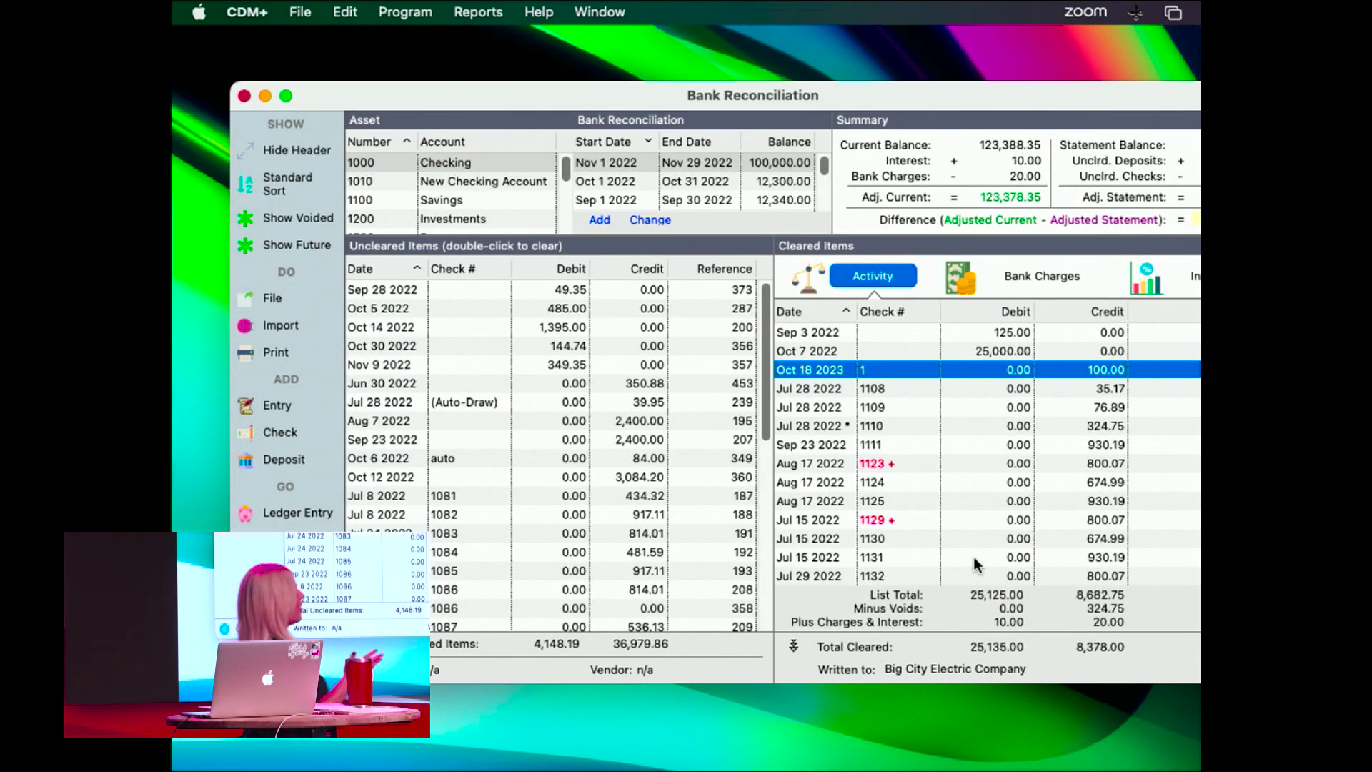
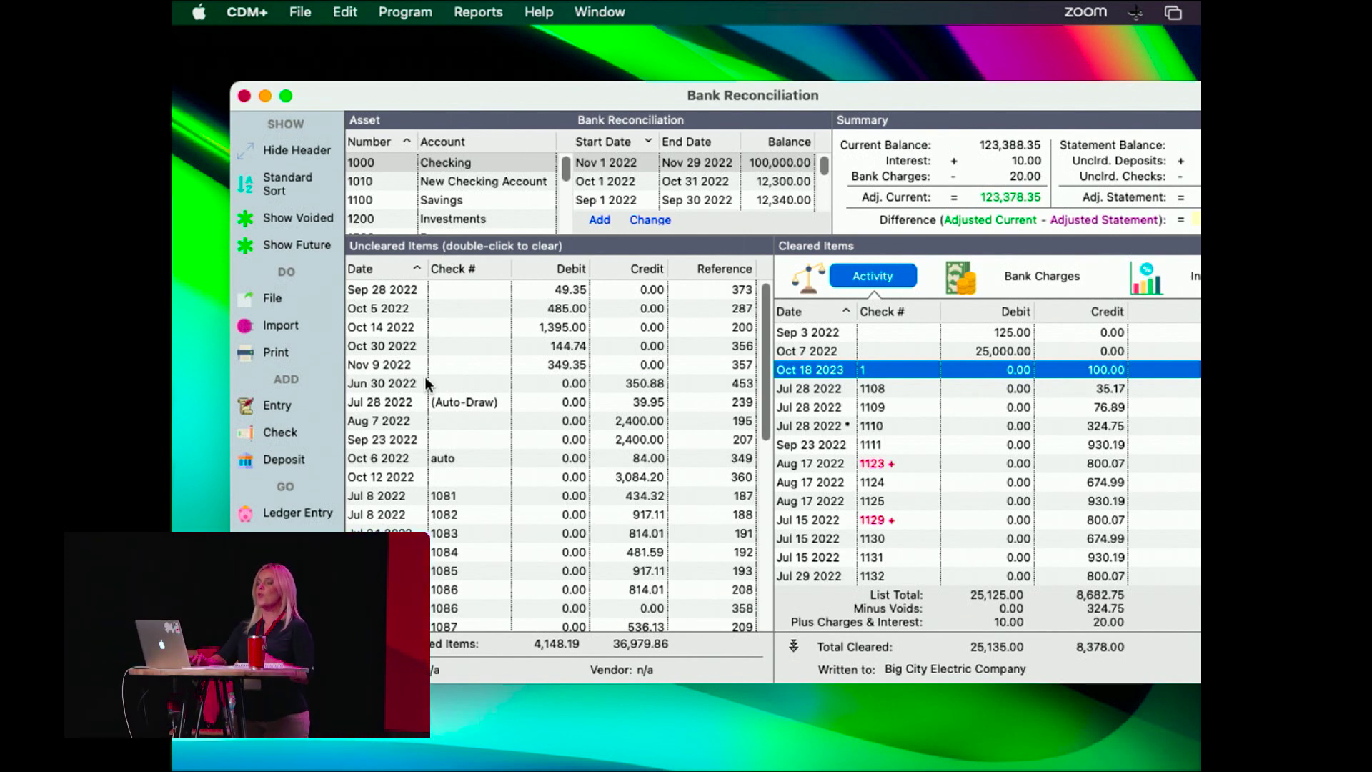
Step: Close the Bank Reconciliation window and open the accounting Close/Open Periods window
{"action": "left_click", "coordinate": [244, 95]}
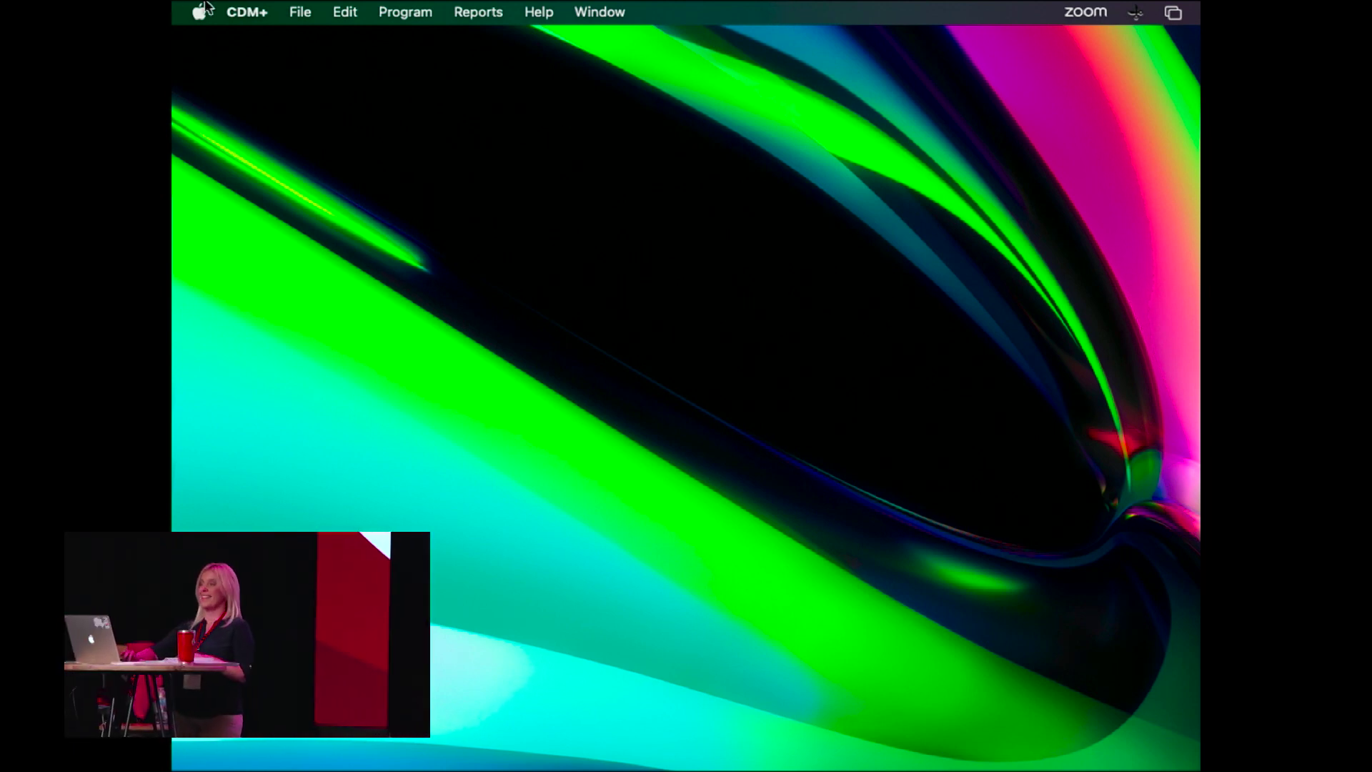
{"action": "left_click", "coordinate": [405, 12]}
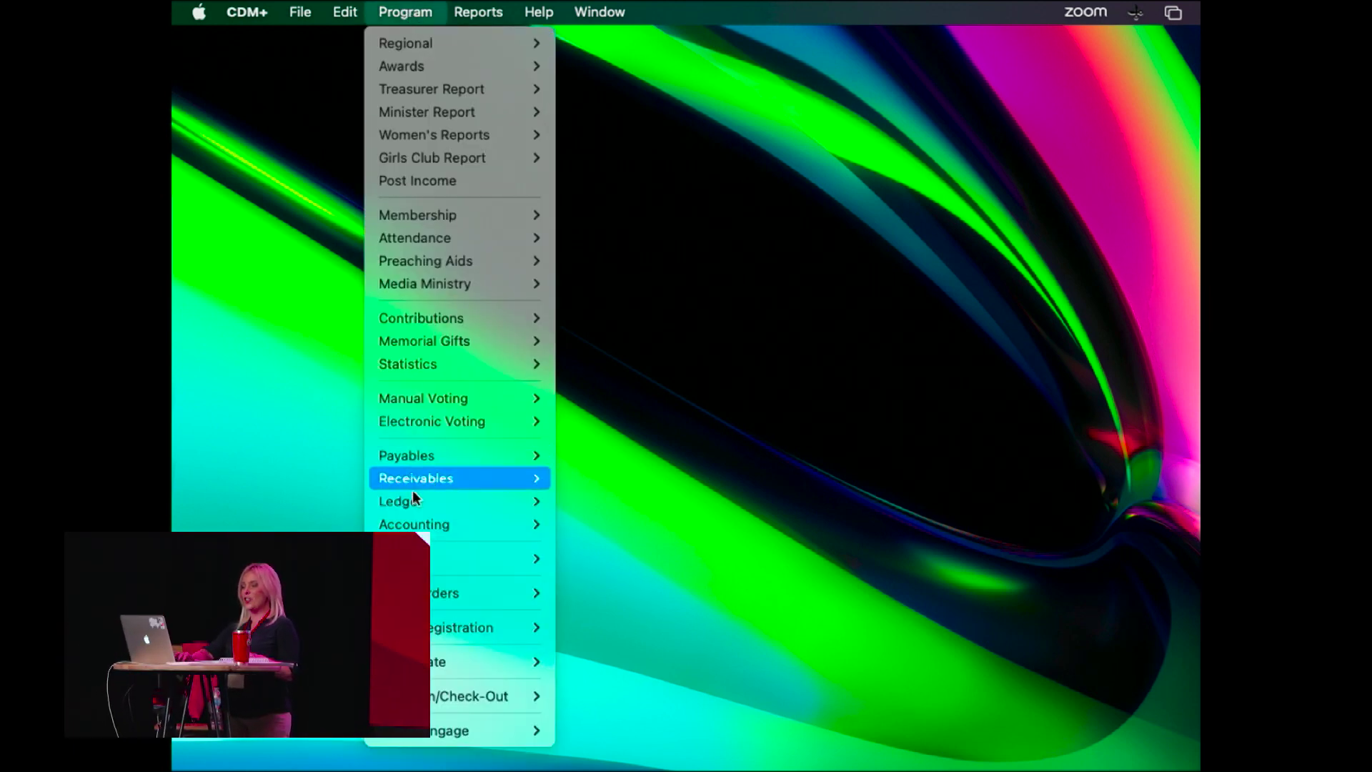
{"action": "mouse_move", "coordinate": [426, 503]}
{"action": "mouse_move", "coordinate": [469, 523]}
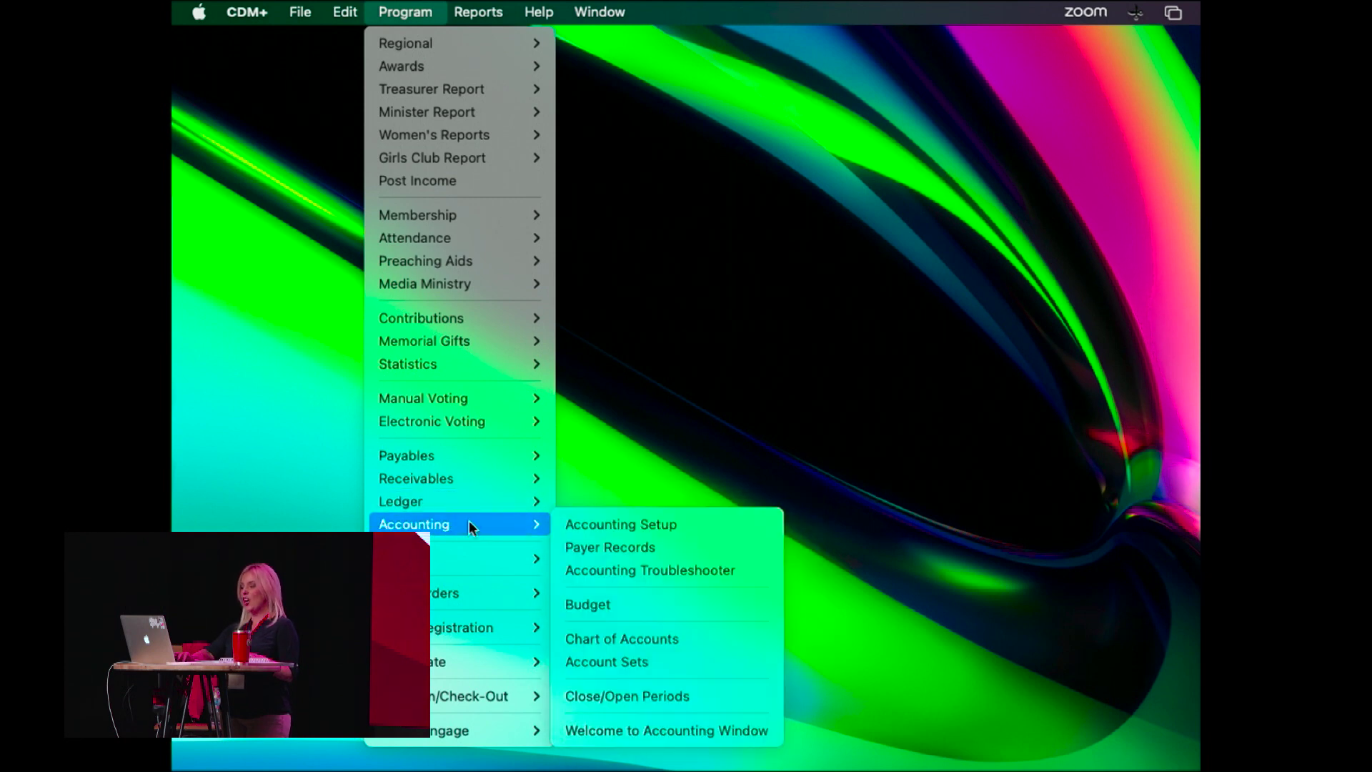
{"action": "left_click", "coordinate": [611, 696]}
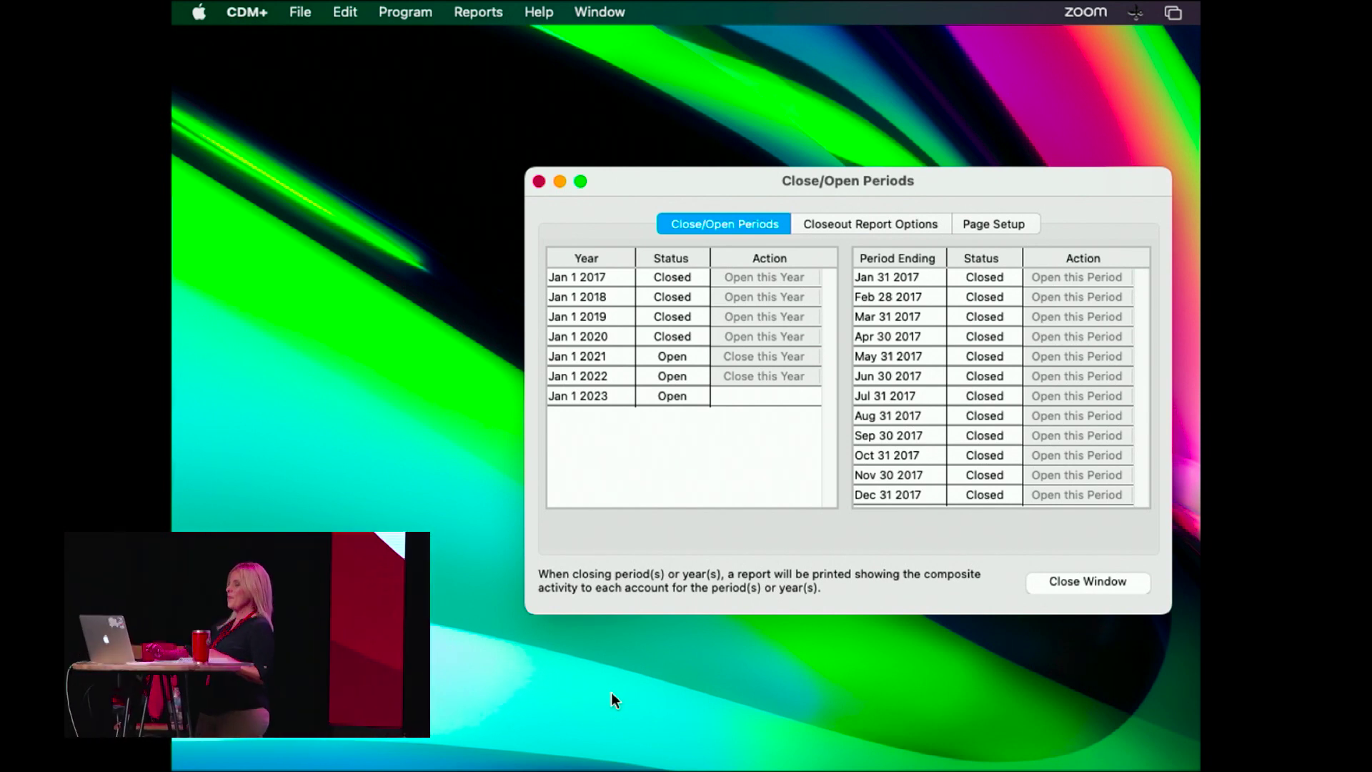
Step: Close the period ending Jan 31 2021 in the year starting Jan 1 2021, outputting the closeout report to the screen
{"action": "left_click", "coordinate": [666, 358]}
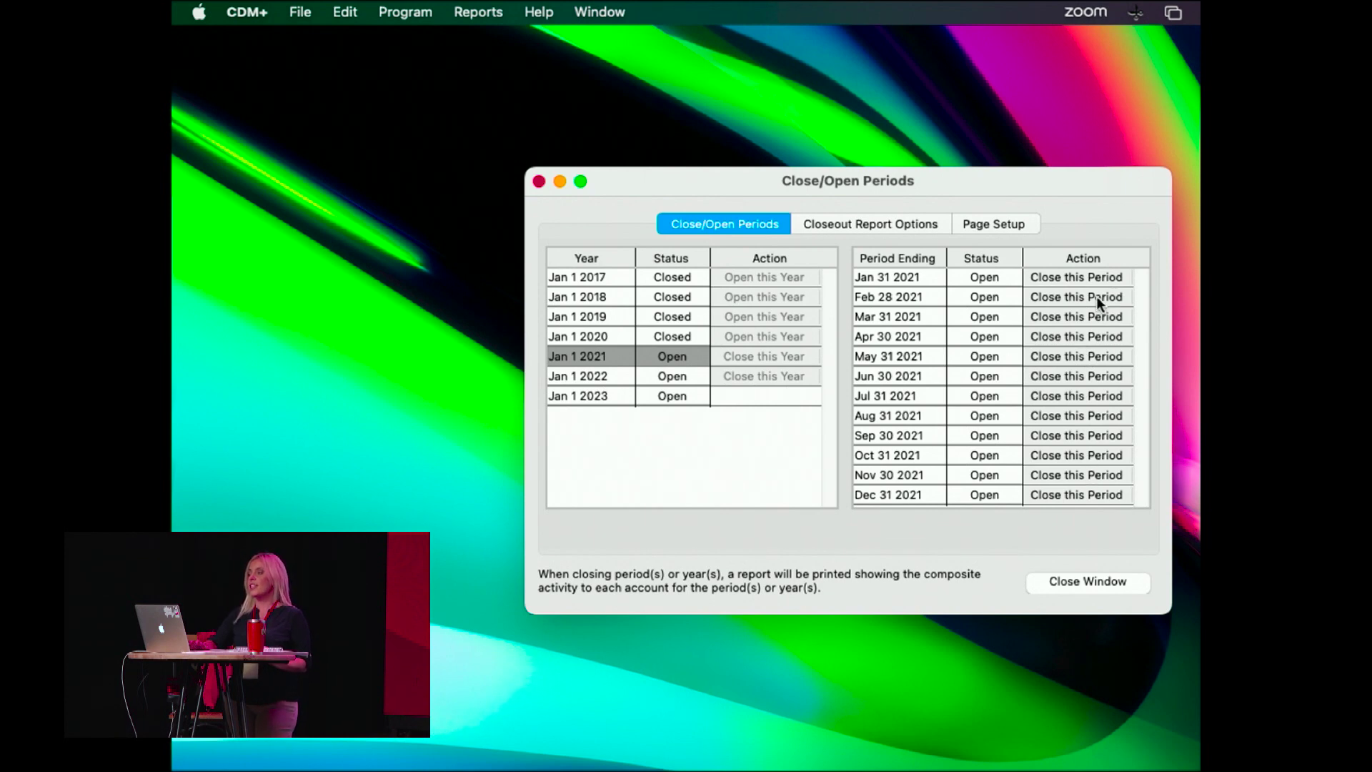
{"action": "left_click", "coordinate": [1086, 278]}
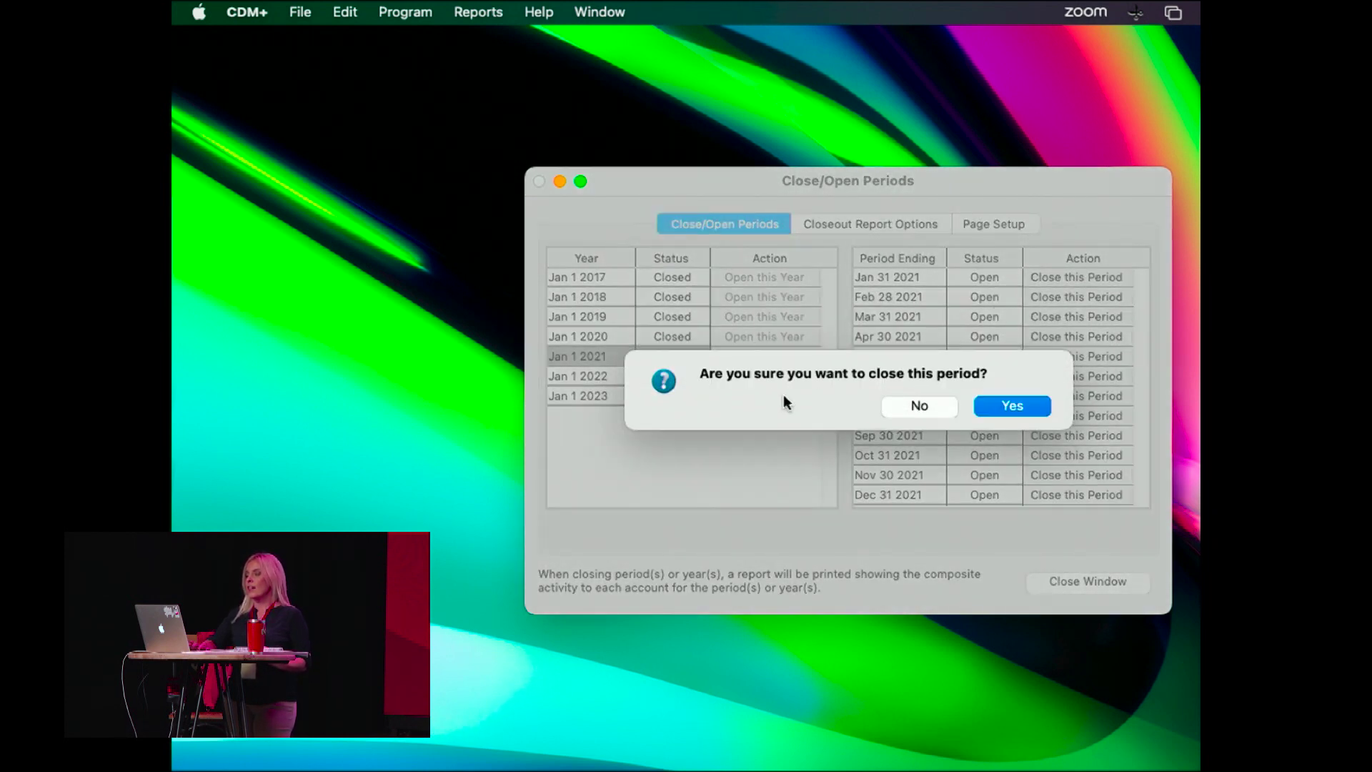
{"action": "left_click", "coordinate": [1006, 410]}
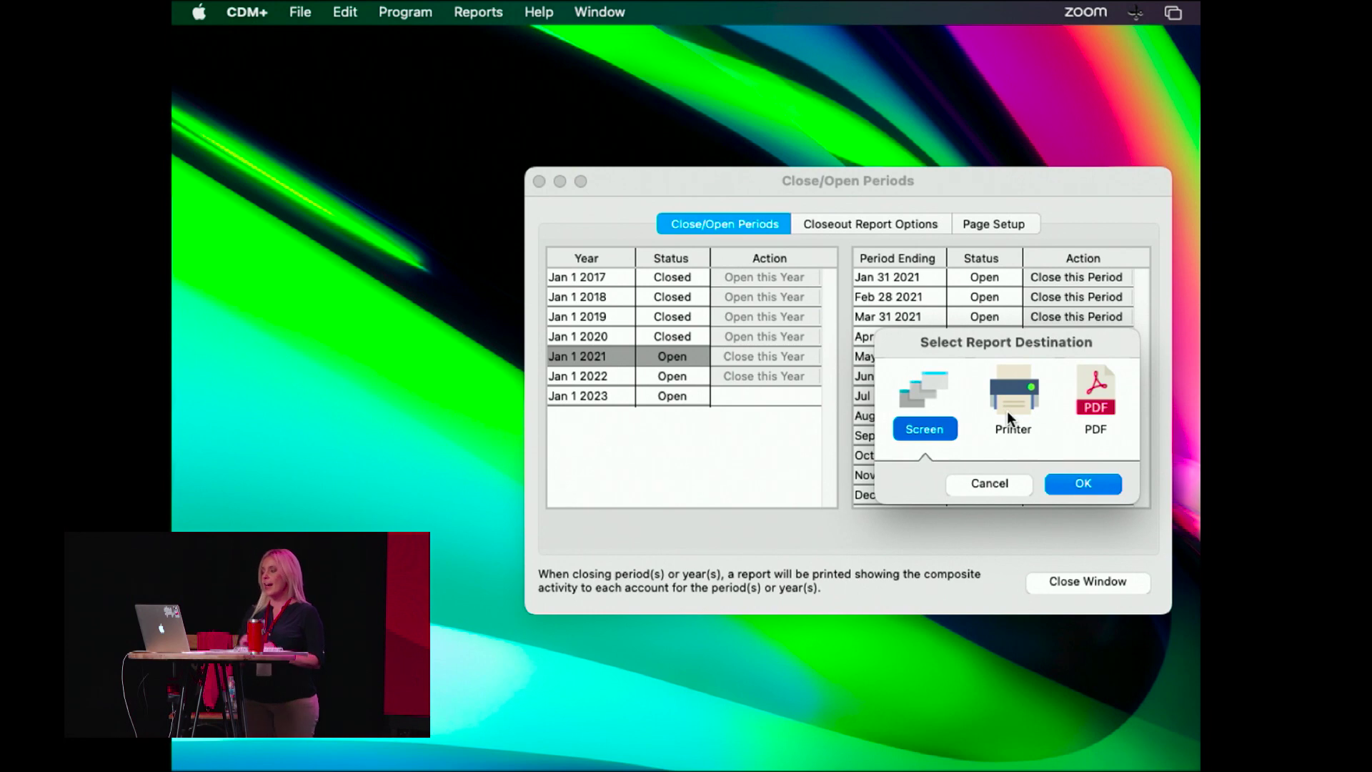
{"action": "left_click", "coordinate": [1085, 483]}
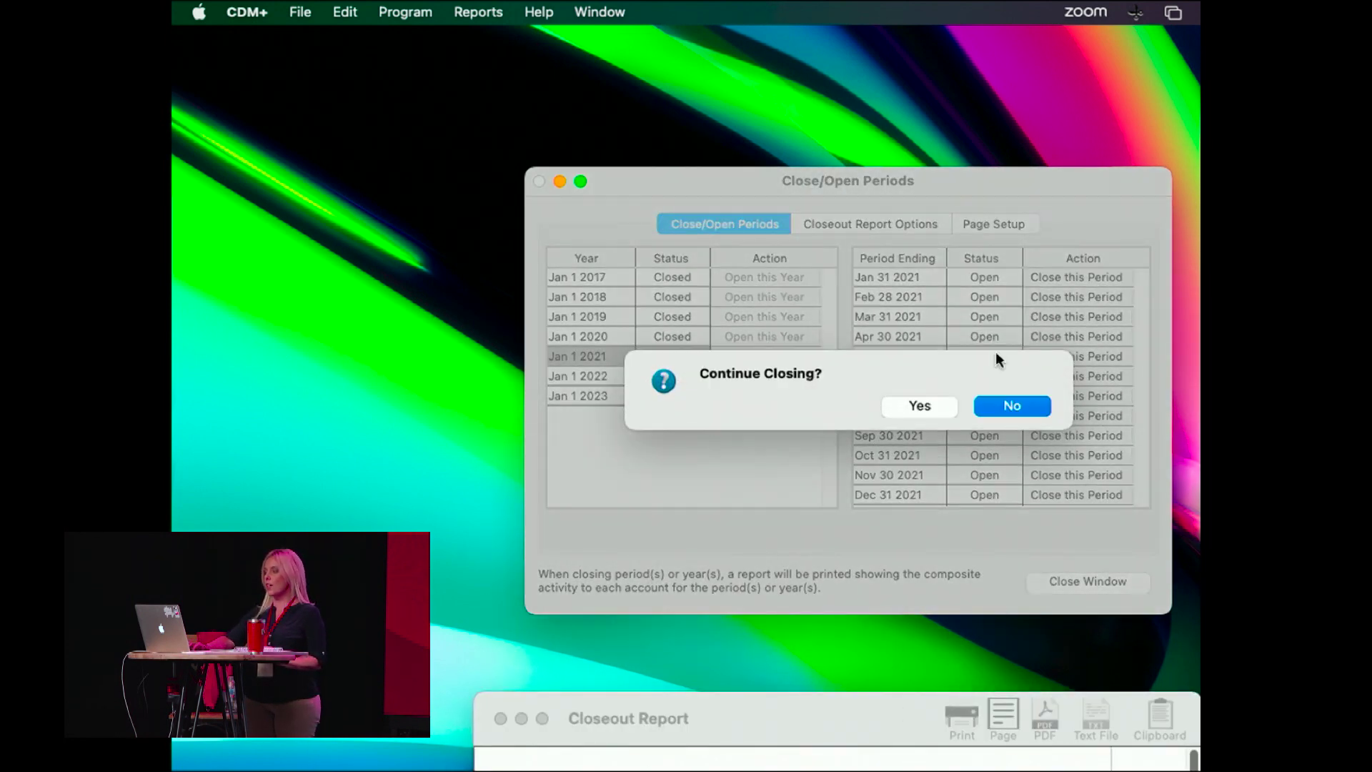
{"action": "left_click", "coordinate": [926, 405]}
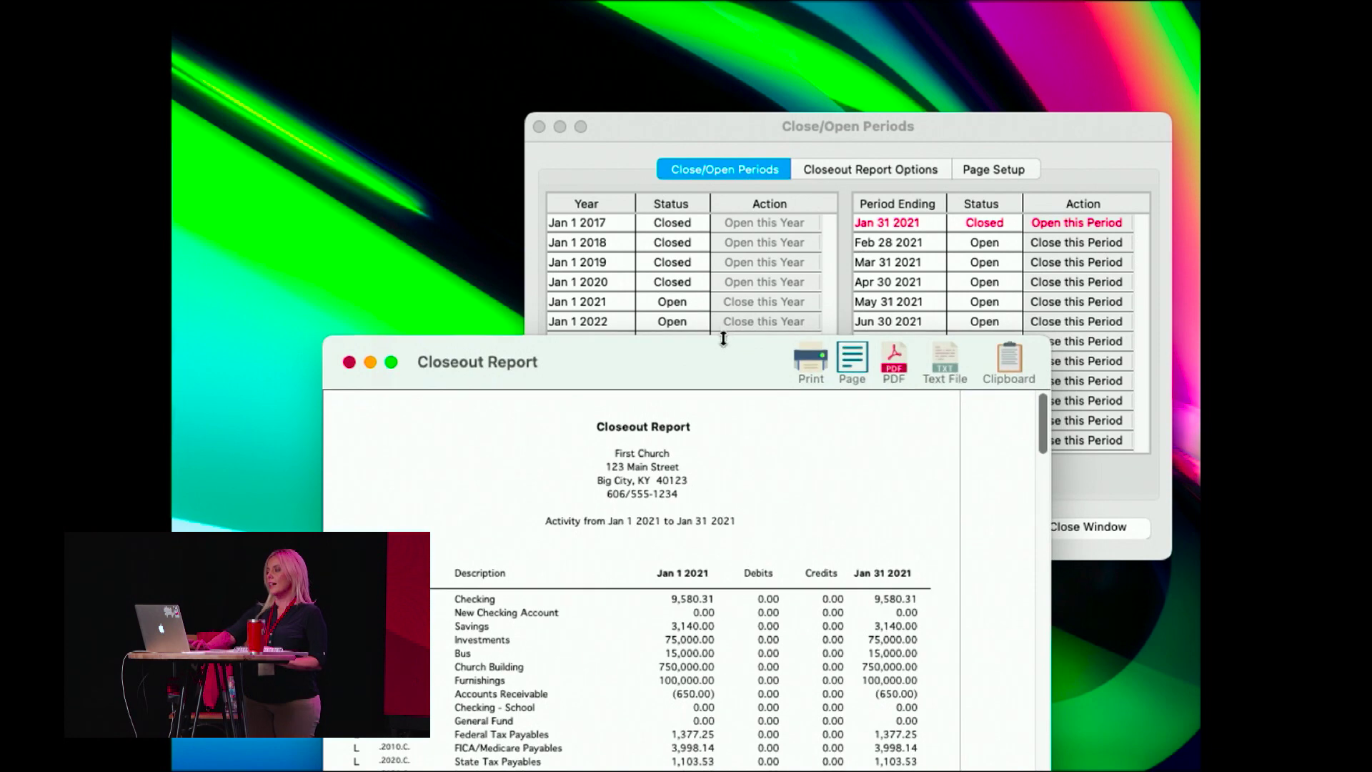
Step: Reposition and enlarge the Closeout Report window, and zoom in on the report
{"action": "left_click_drag", "start_coordinate": [726, 349], "coordinate": [683, 79]}
{"action": "left_click_drag", "start_coordinate": [1024, 577], "coordinate": [1136, 758]}
{"action": "left_click", "coordinate": [1109, 741]}
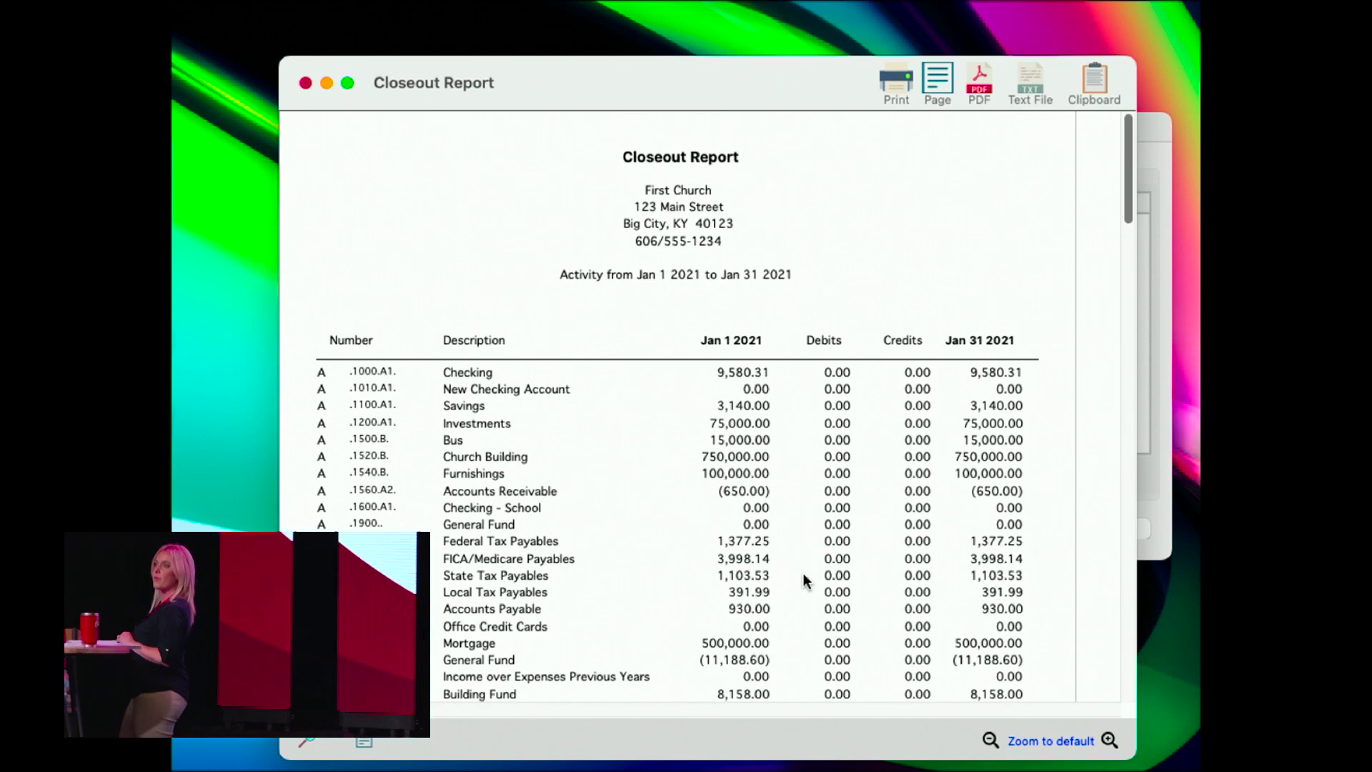
{"action": "scroll", "coordinate": [803, 575], "scroll_direction": "down", "scroll_amount": 15}
{"action": "scroll", "coordinate": [803, 575], "scroll_direction": "down", "scroll_amount": 20}
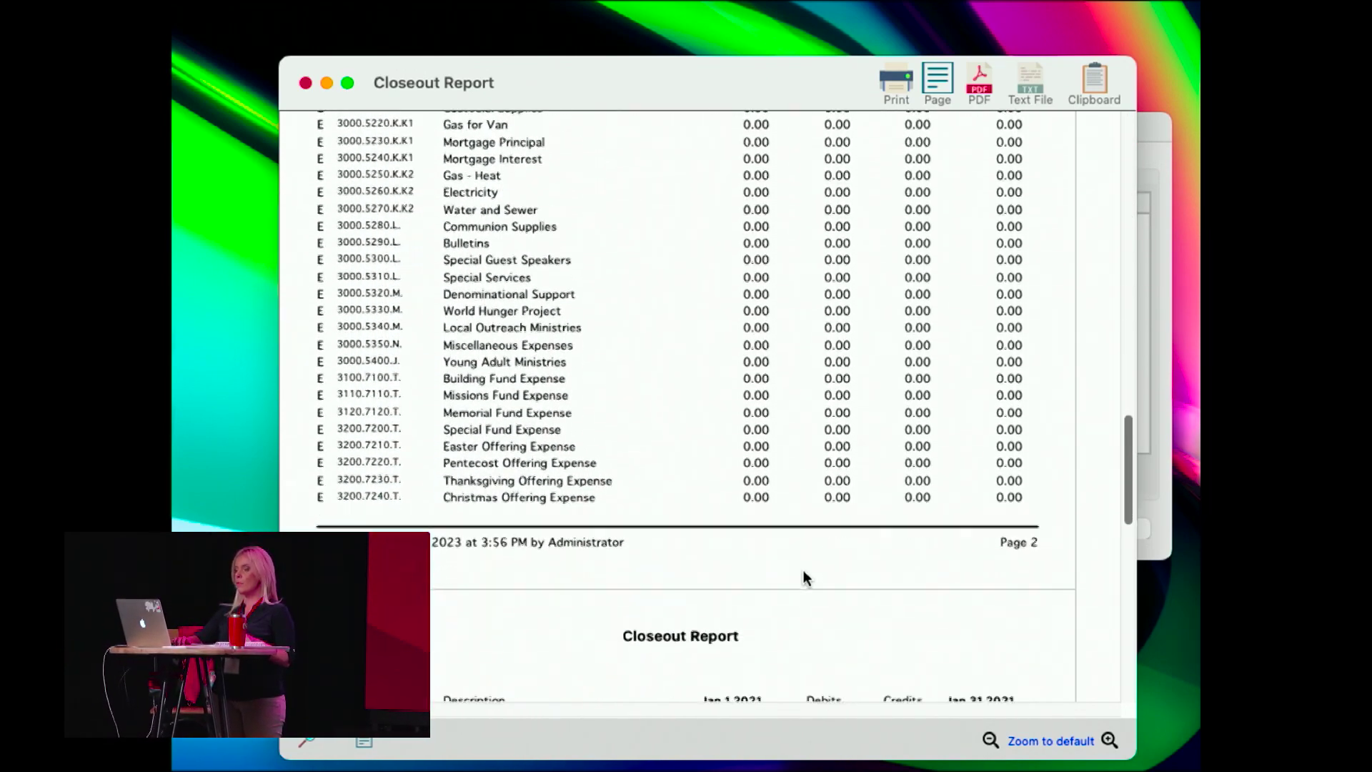
{"action": "scroll", "coordinate": [805, 577], "scroll_direction": "down", "scroll_amount": 10}
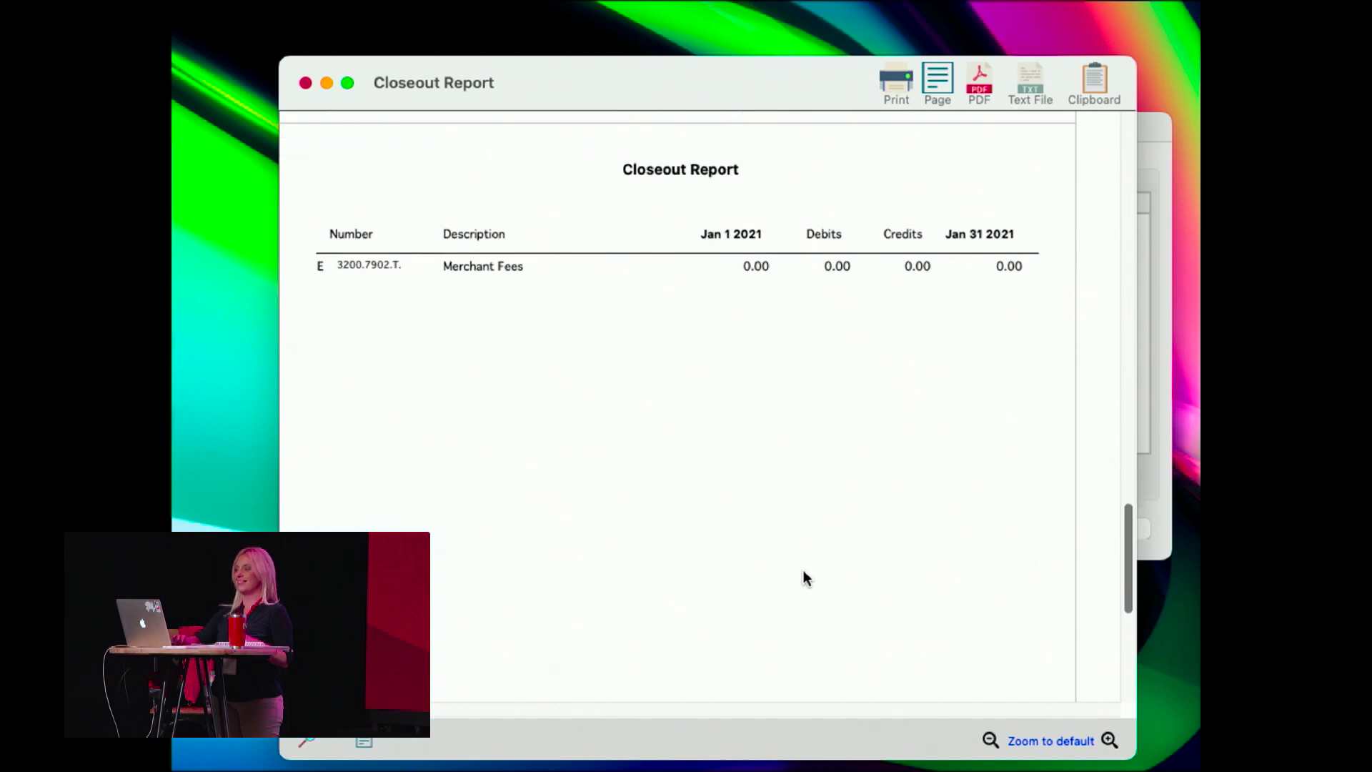
{"action": "scroll", "coordinate": [458, 335], "scroll_direction": "up", "scroll_amount": 15}
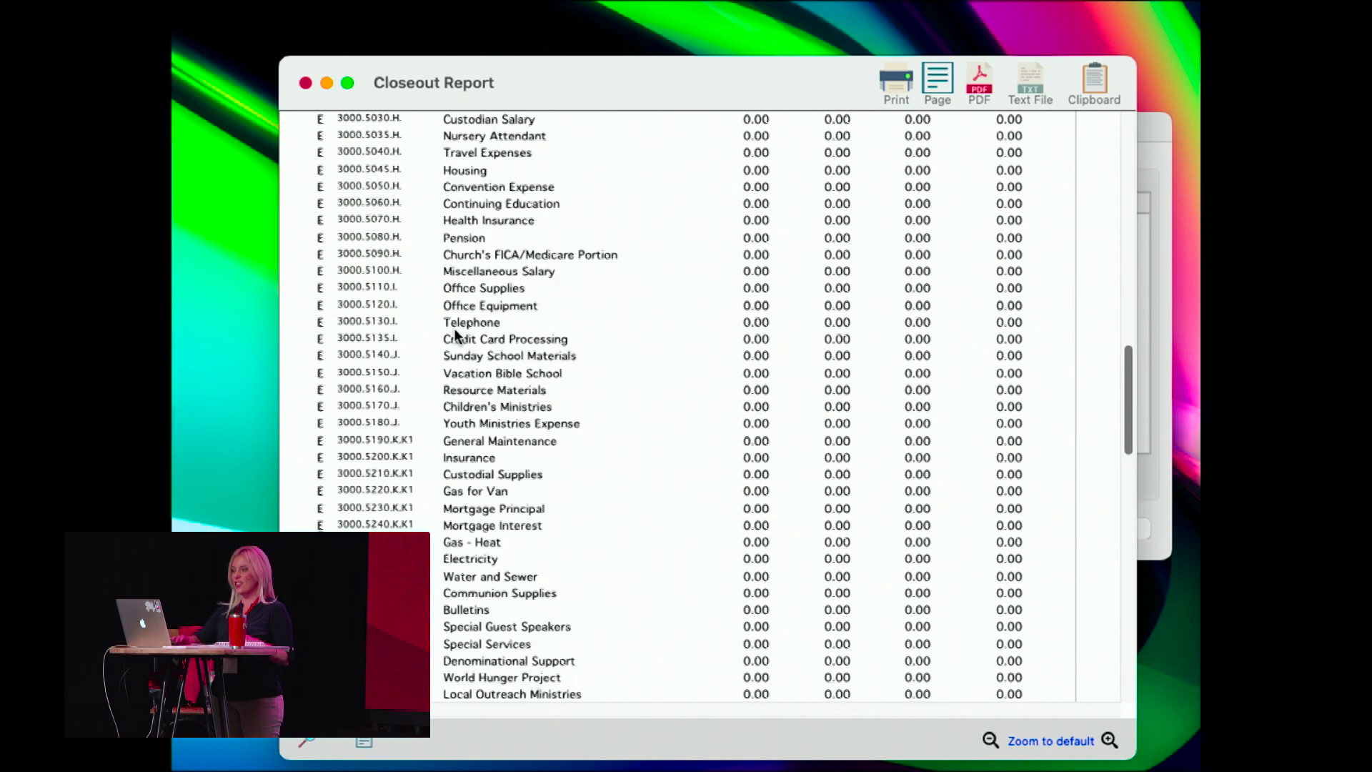
{"action": "scroll", "coordinate": [457, 336], "scroll_direction": "up", "scroll_amount": 3}
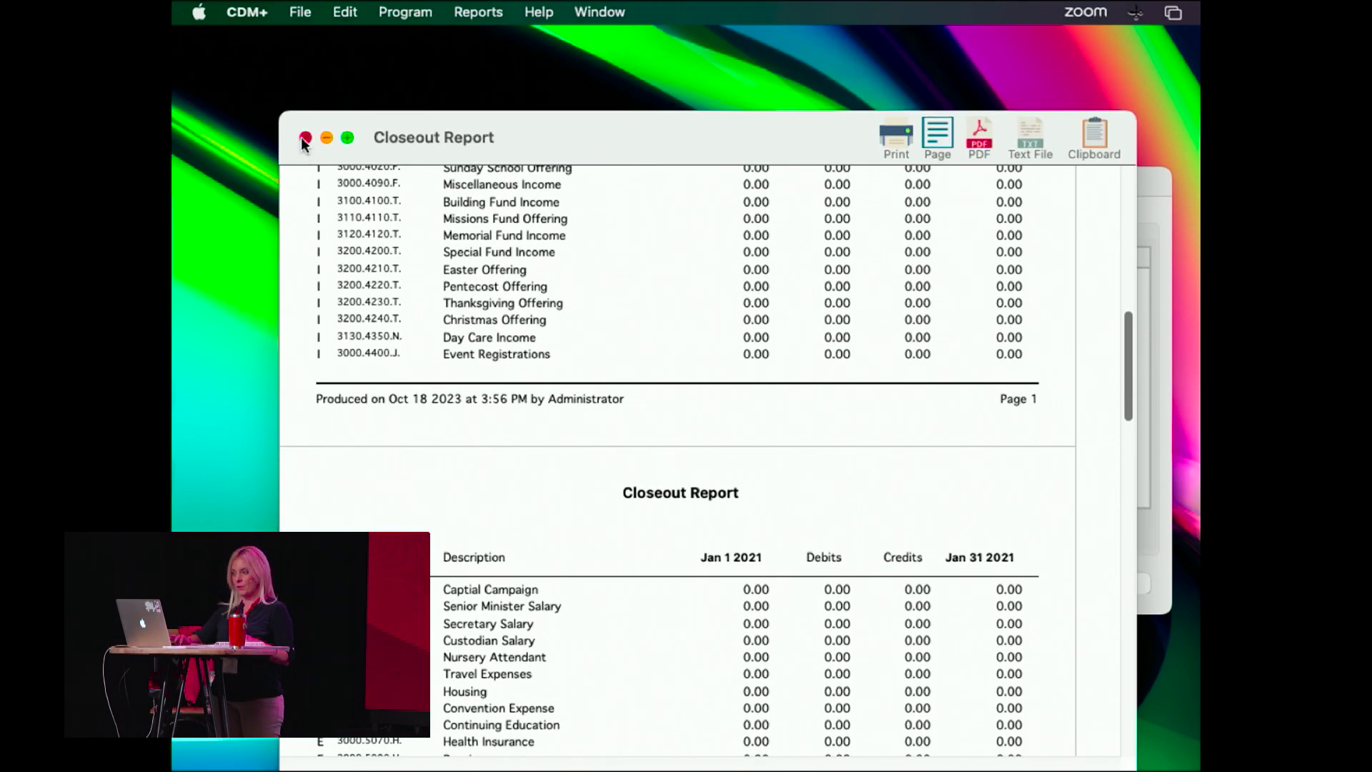
{"action": "left_click", "coordinate": [325, 139]}
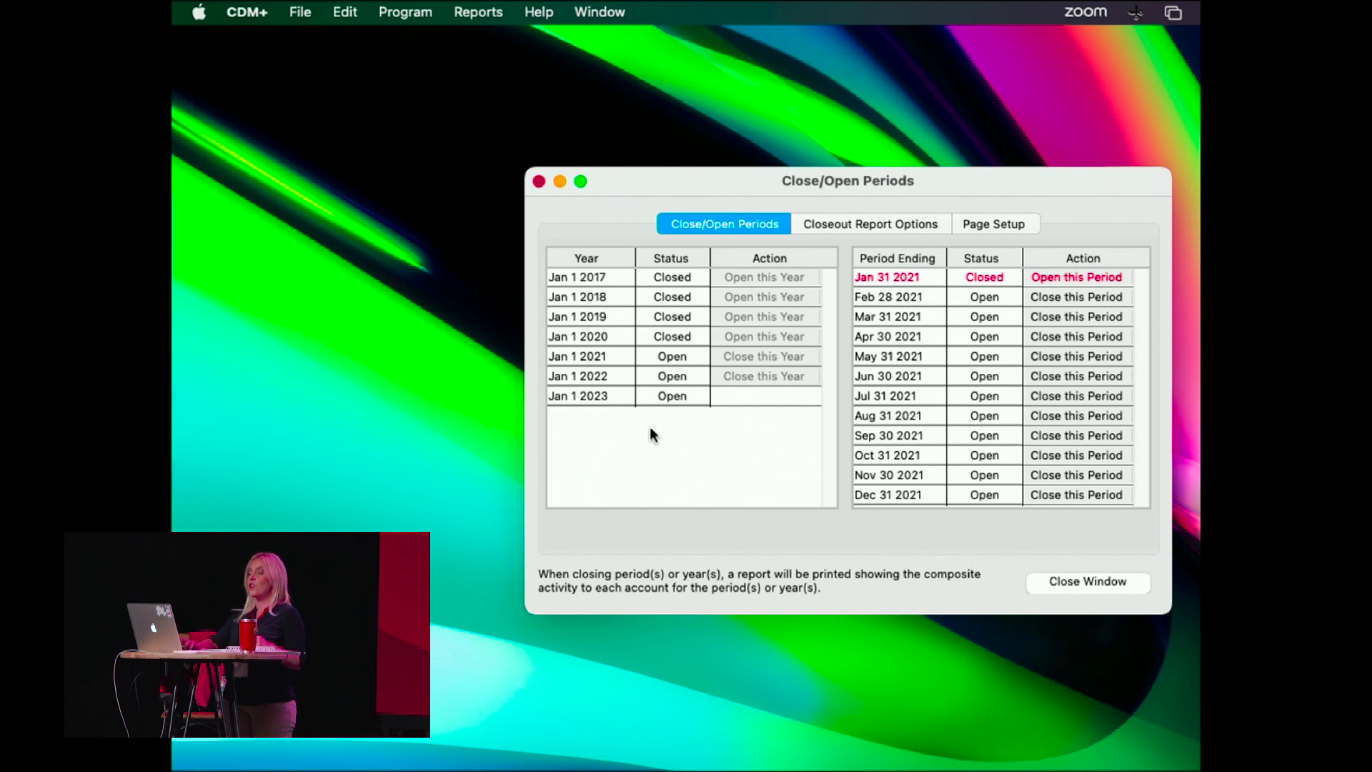
Step: Close all 2021 periods through Dec 31 2021, sending the closeout report to the screen and confirming to continue closing
{"action": "left_click", "coordinate": [1058, 495]}
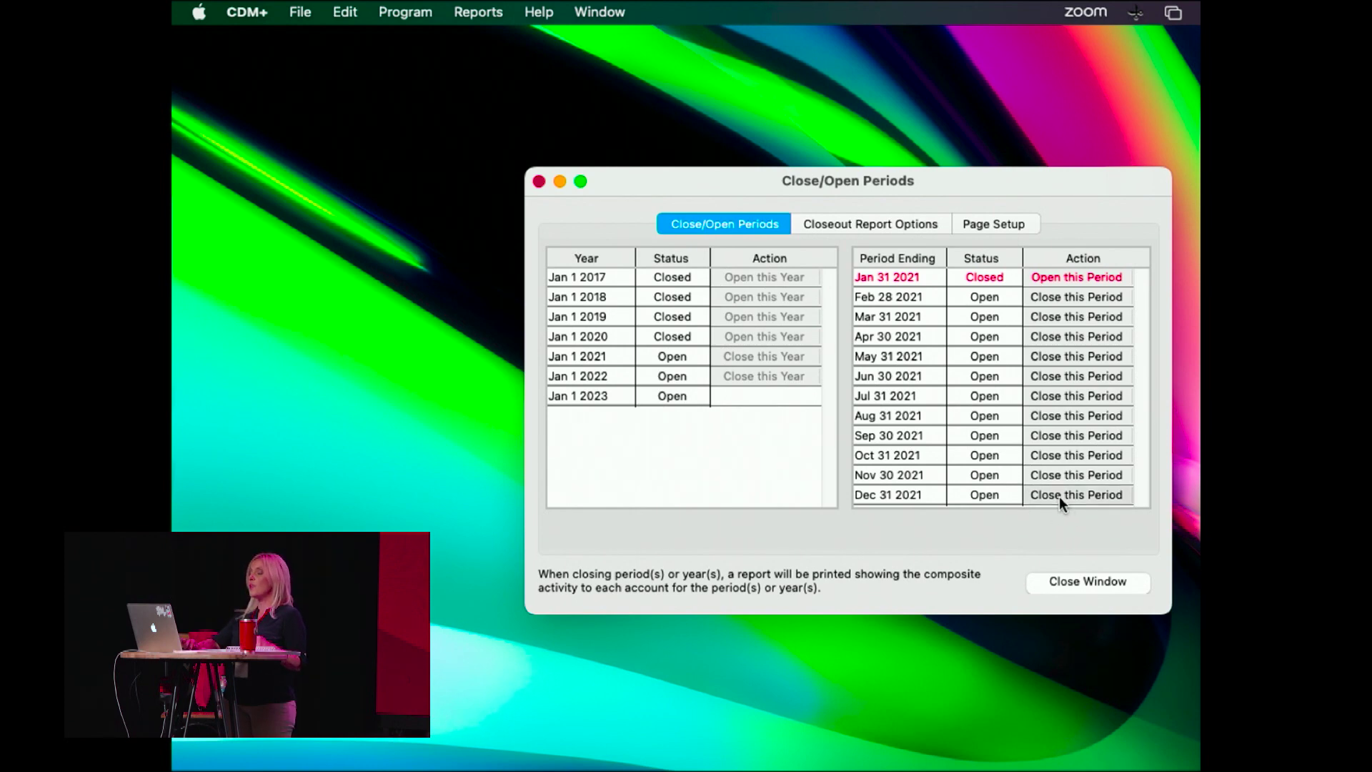
{"action": "left_click", "coordinate": [1010, 414]}
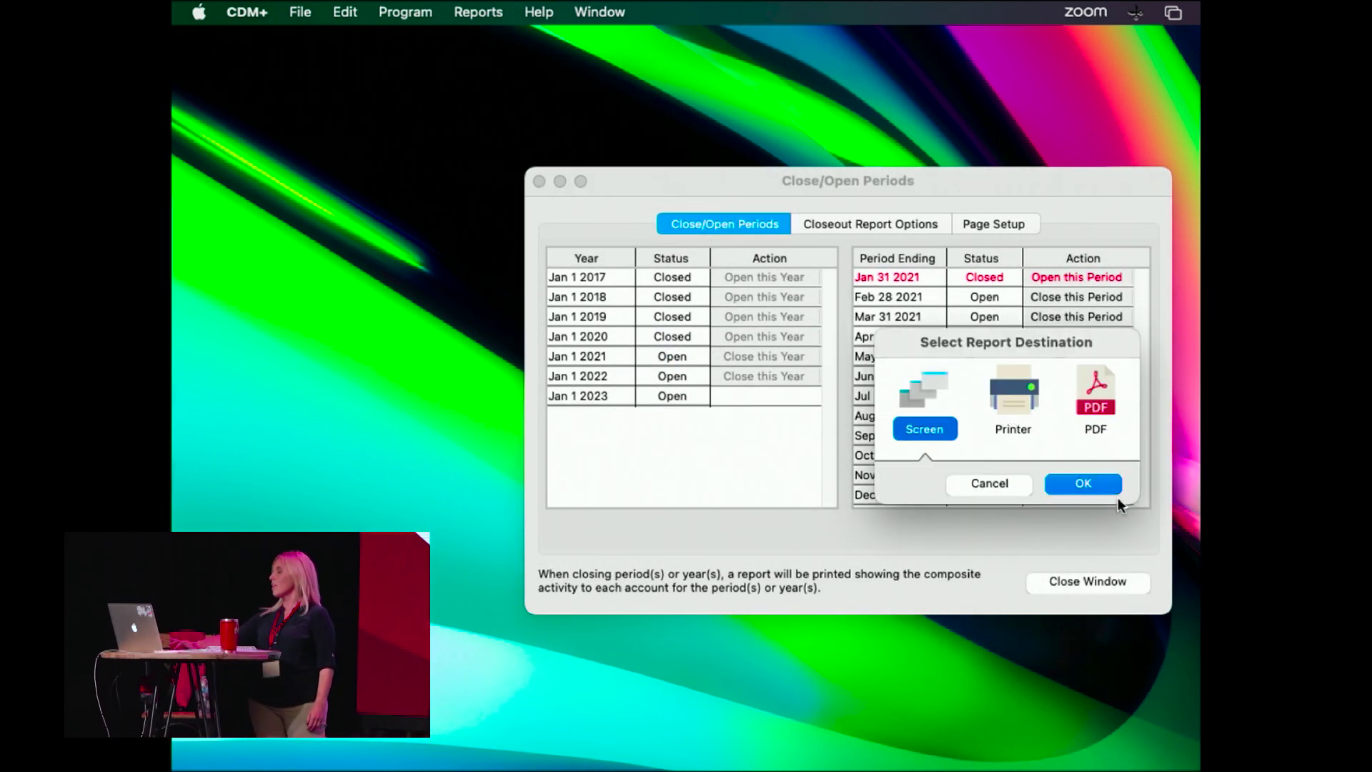
{"action": "left_click", "coordinate": [1100, 483]}
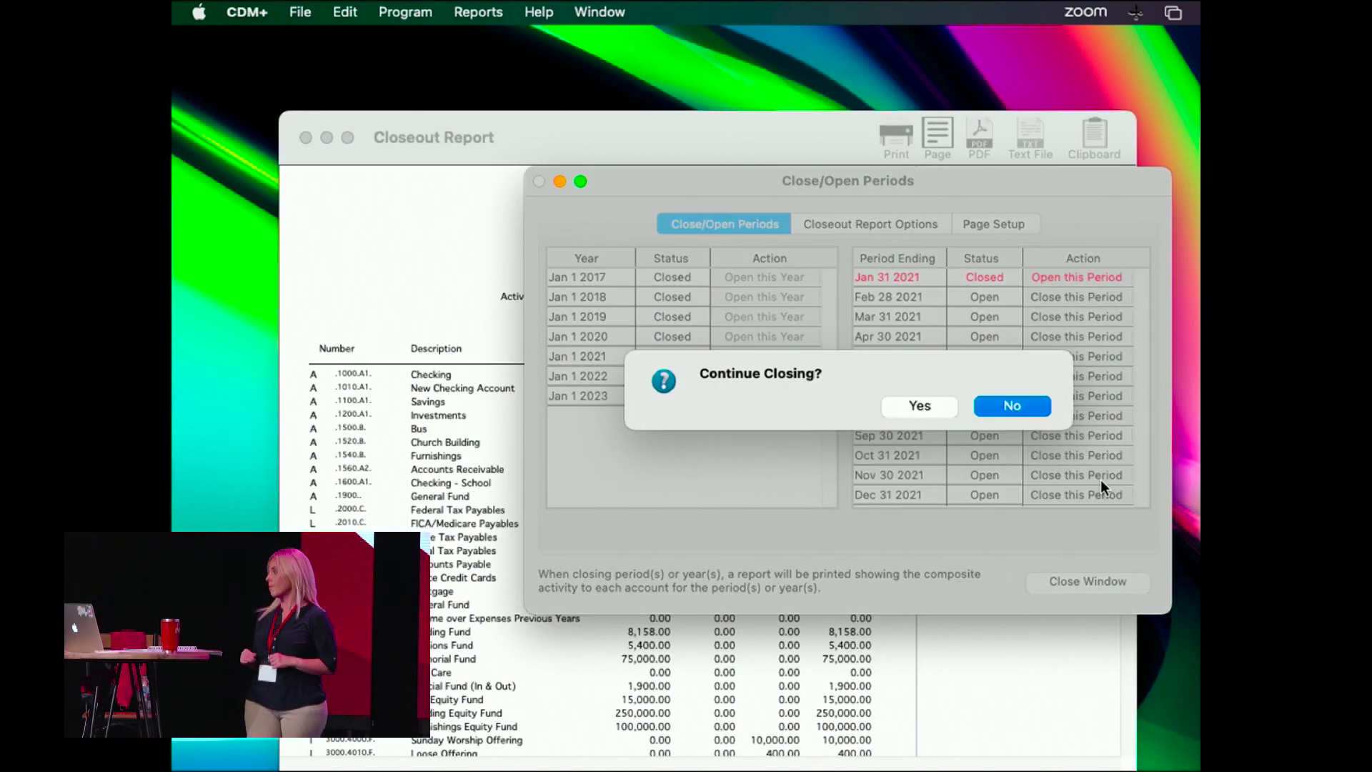
{"action": "left_click", "coordinate": [938, 405]}
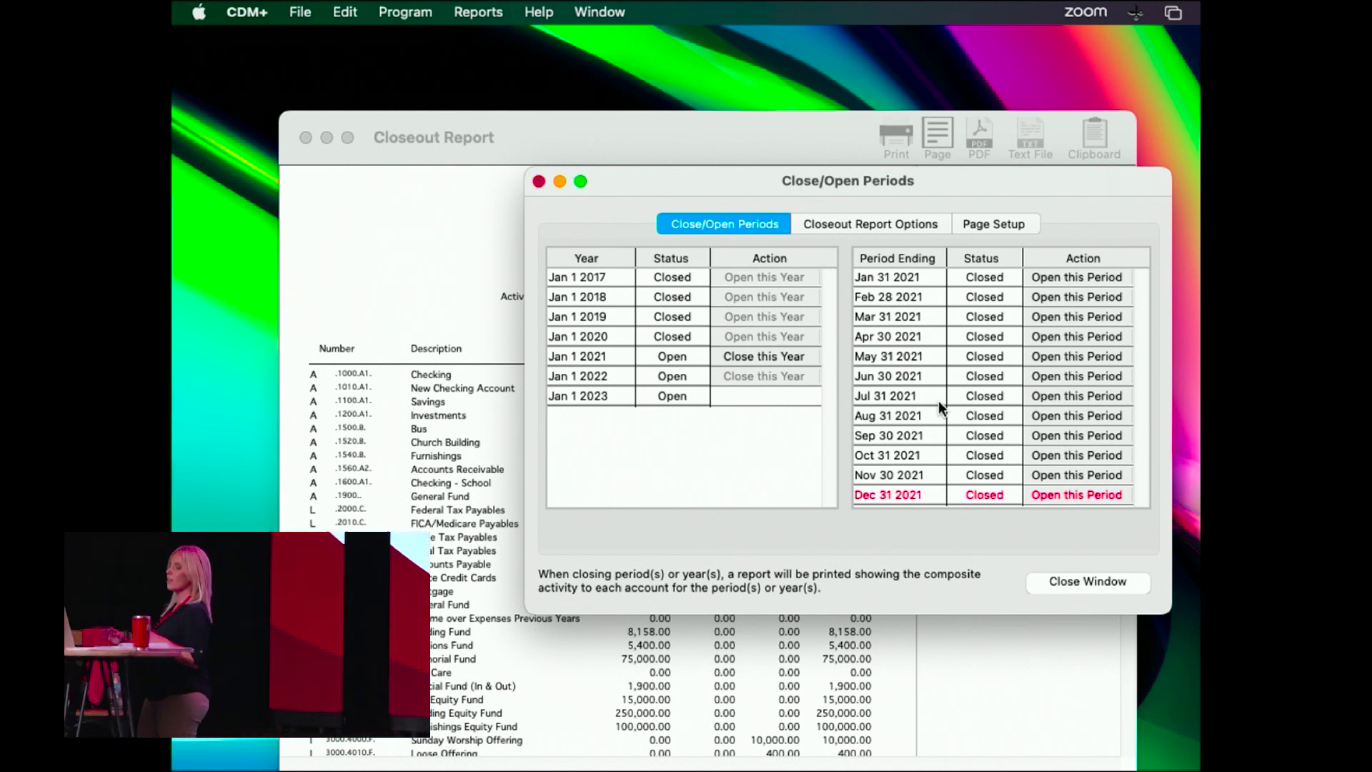
Step: Display the periods of the year starting Jan 1 2020, and close the Close/Open Periods and Closeout Report windows
{"action": "left_click", "coordinate": [655, 335]}
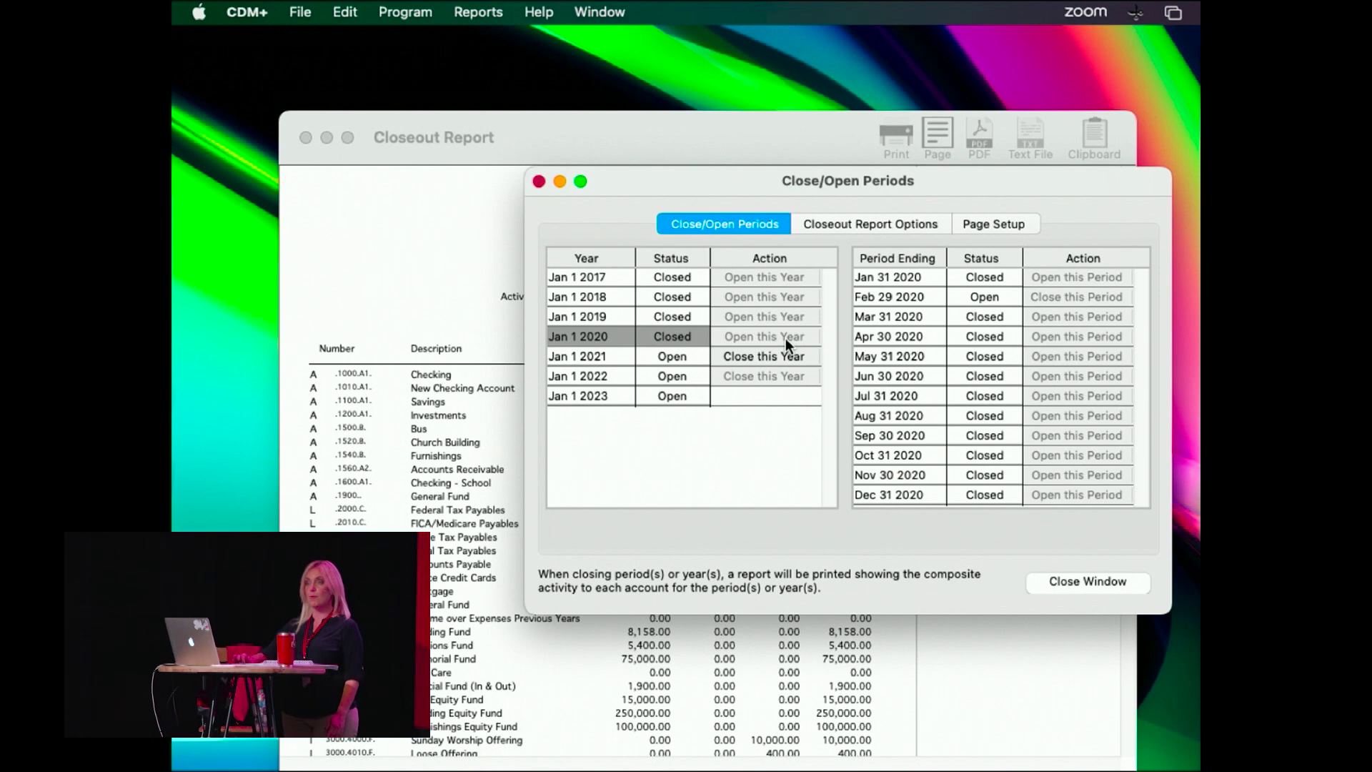
{"action": "left_click", "coordinate": [1063, 577]}
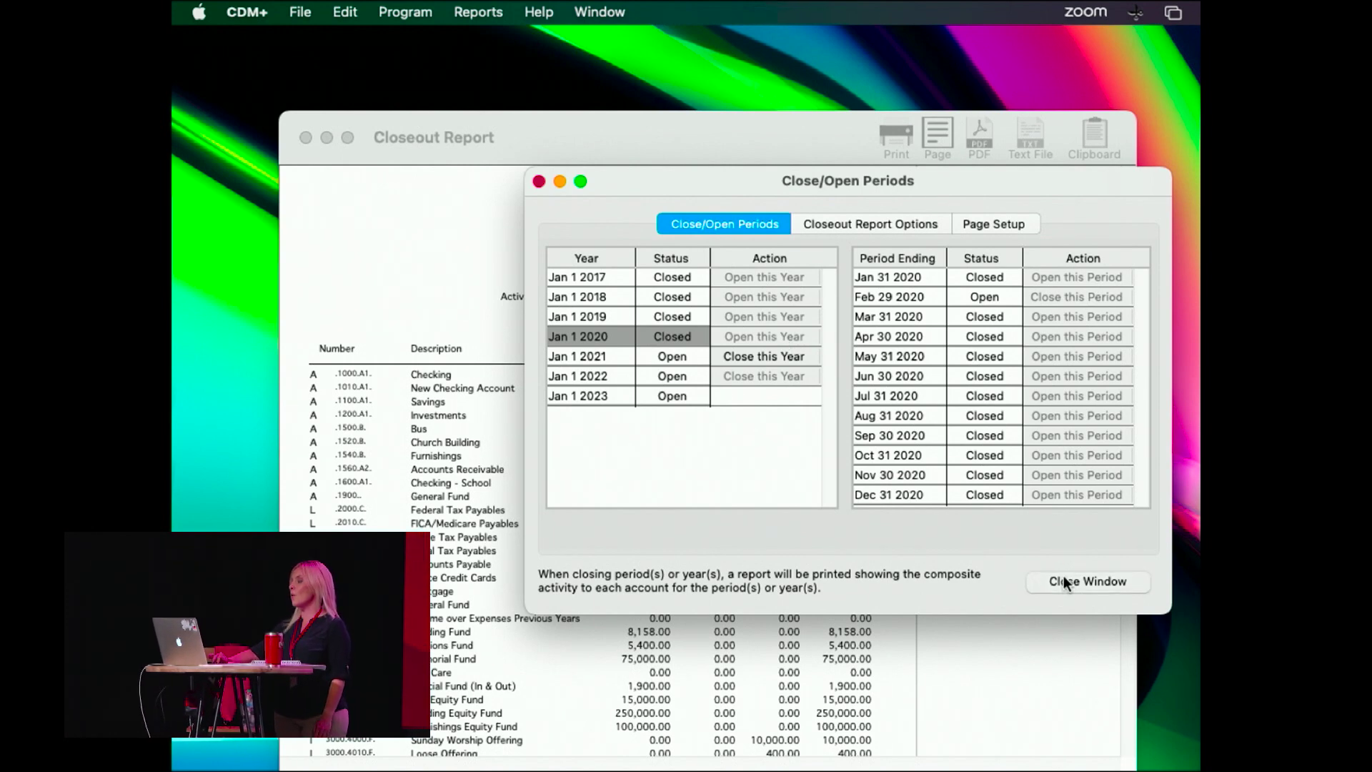
{"action": "left_click", "coordinate": [306, 137]}
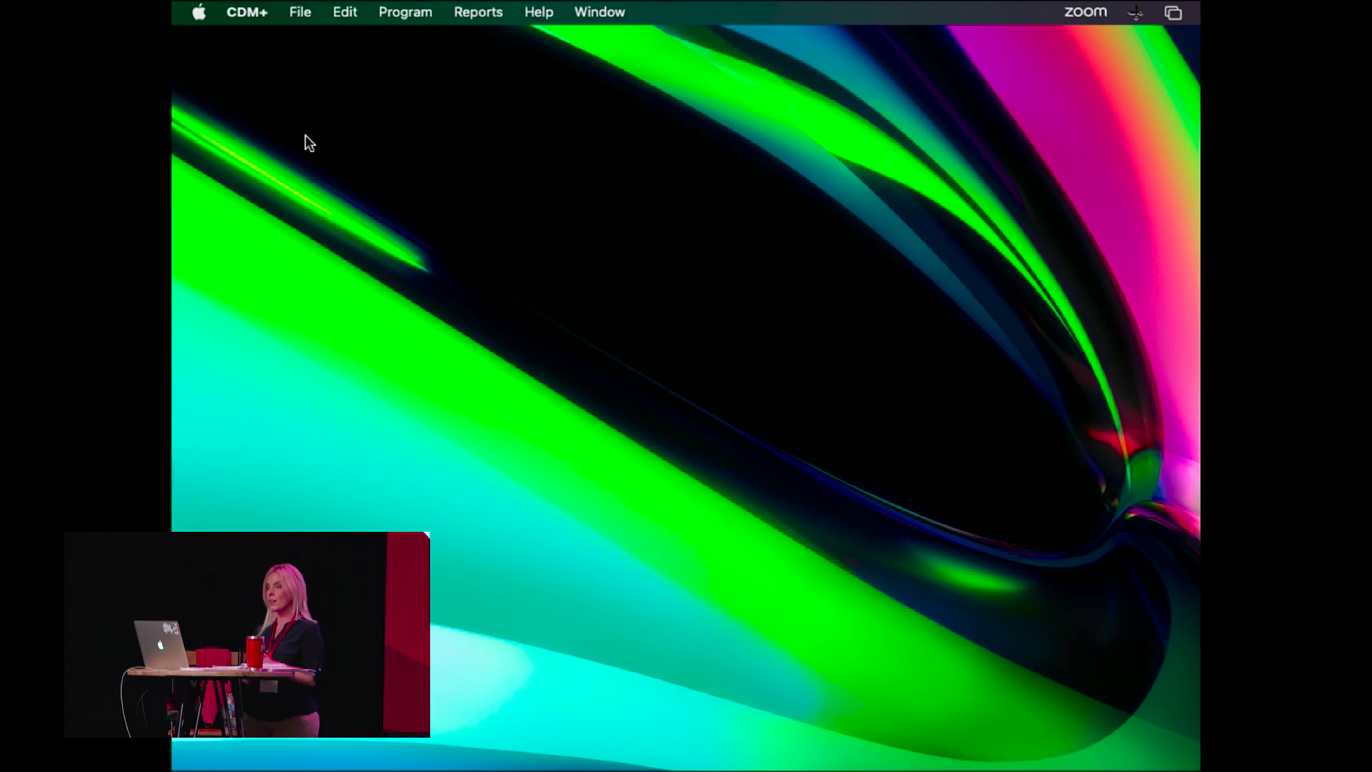
Step: Open the payables Vendor Records, reposition the window so it is fully visible, and list all vendors
{"action": "left_click", "coordinate": [392, 14]}
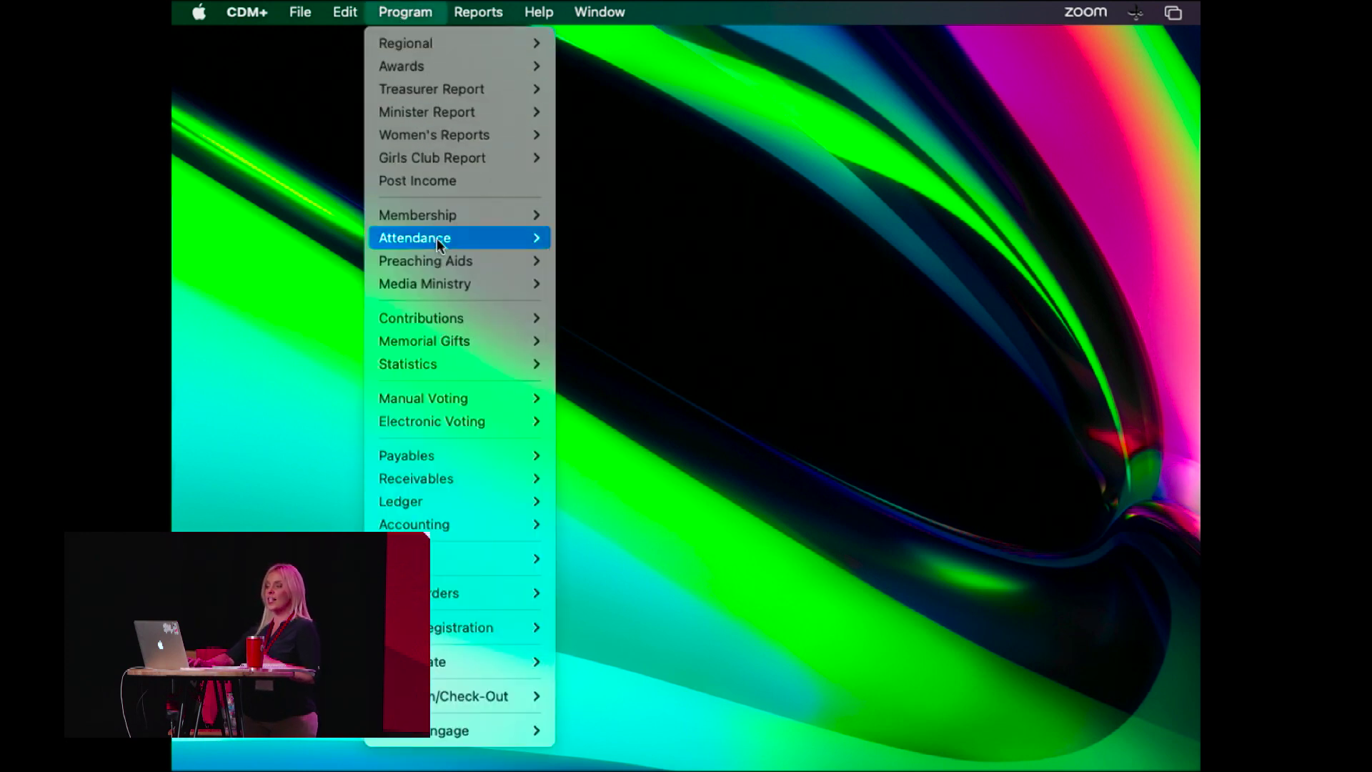
{"action": "mouse_move", "coordinate": [453, 456]}
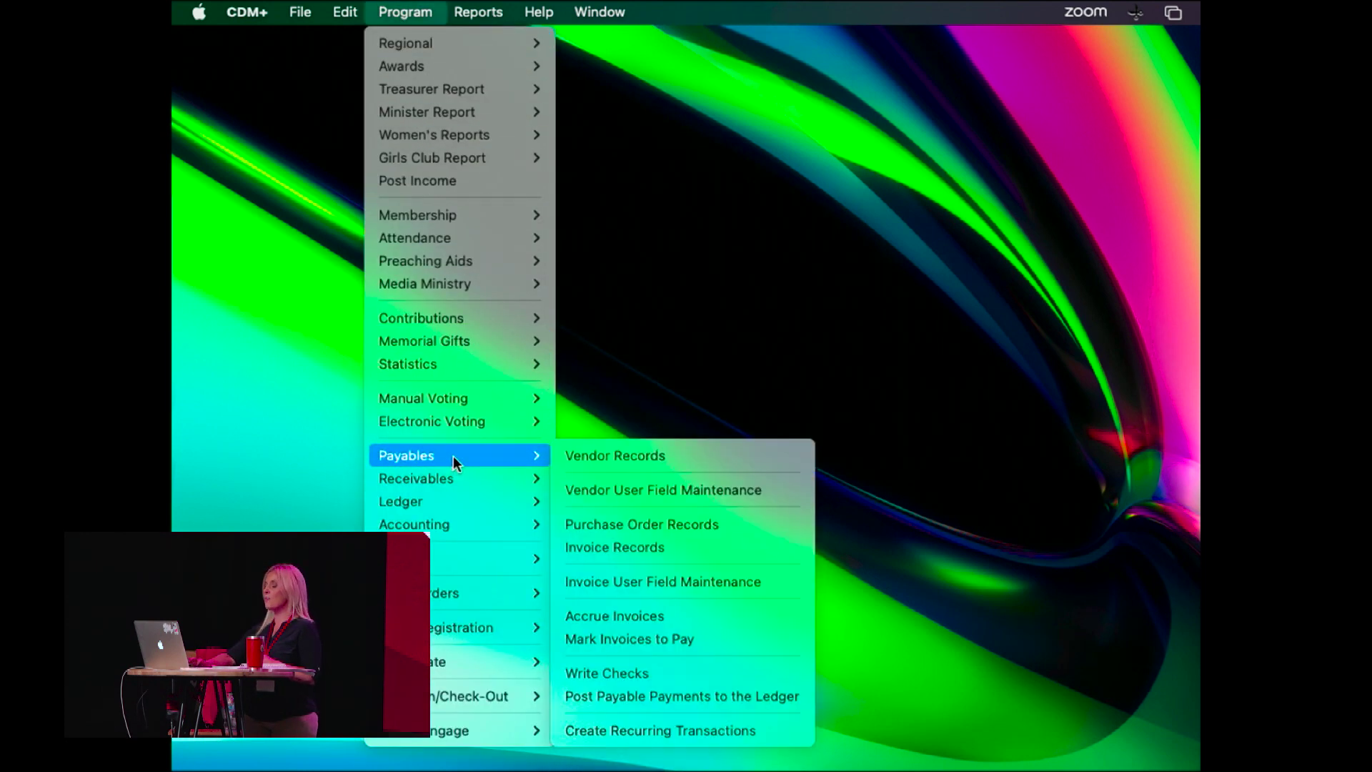
{"action": "left_click", "coordinate": [607, 458]}
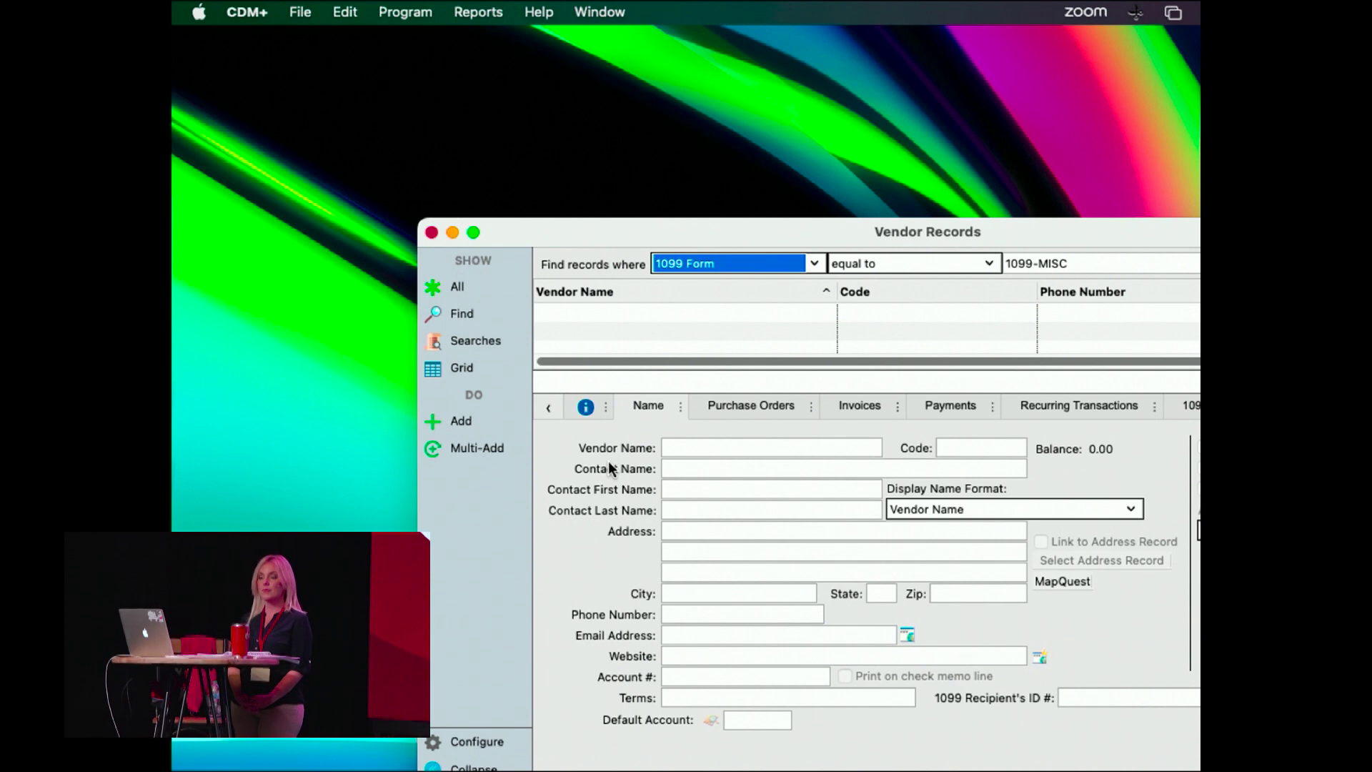
{"action": "left_click_drag", "start_coordinate": [1166, 227], "coordinate": [931, 100]}
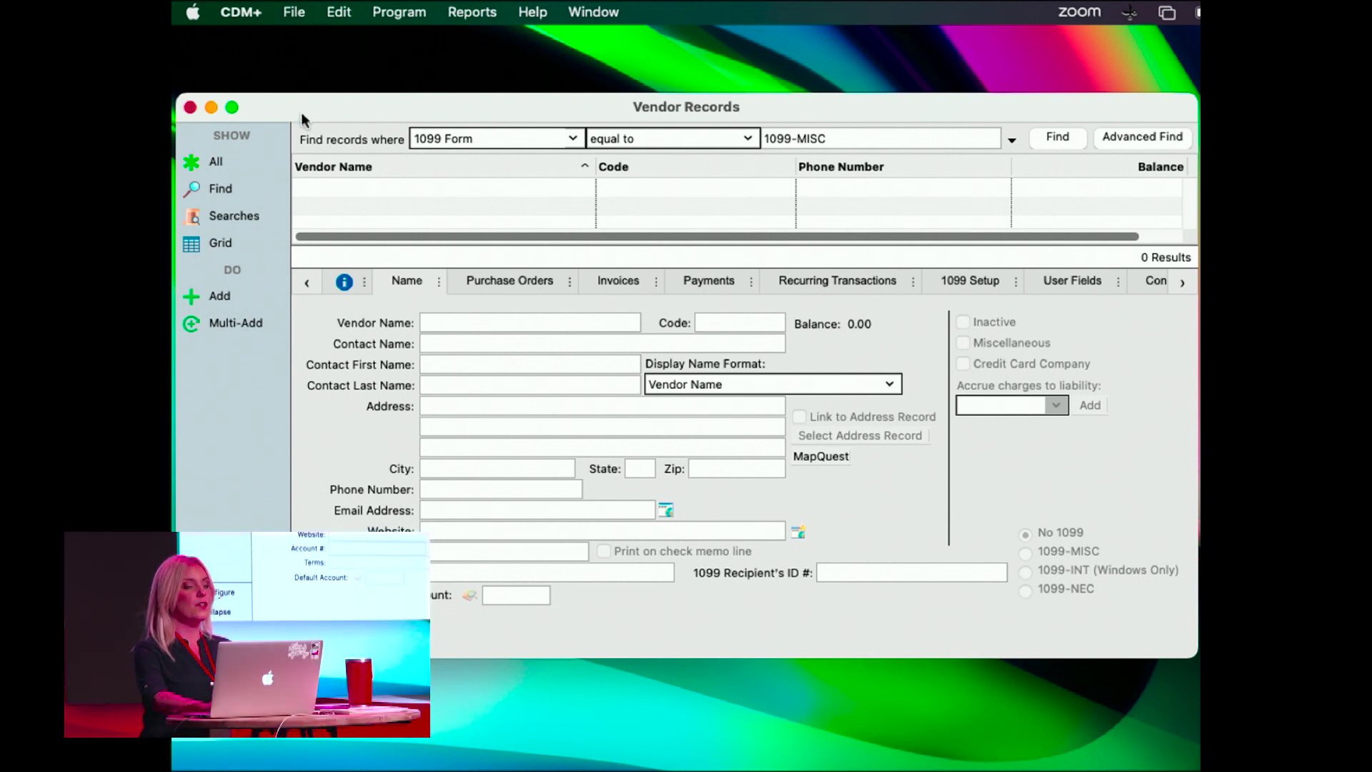
{"action": "left_click", "coordinate": [216, 158]}
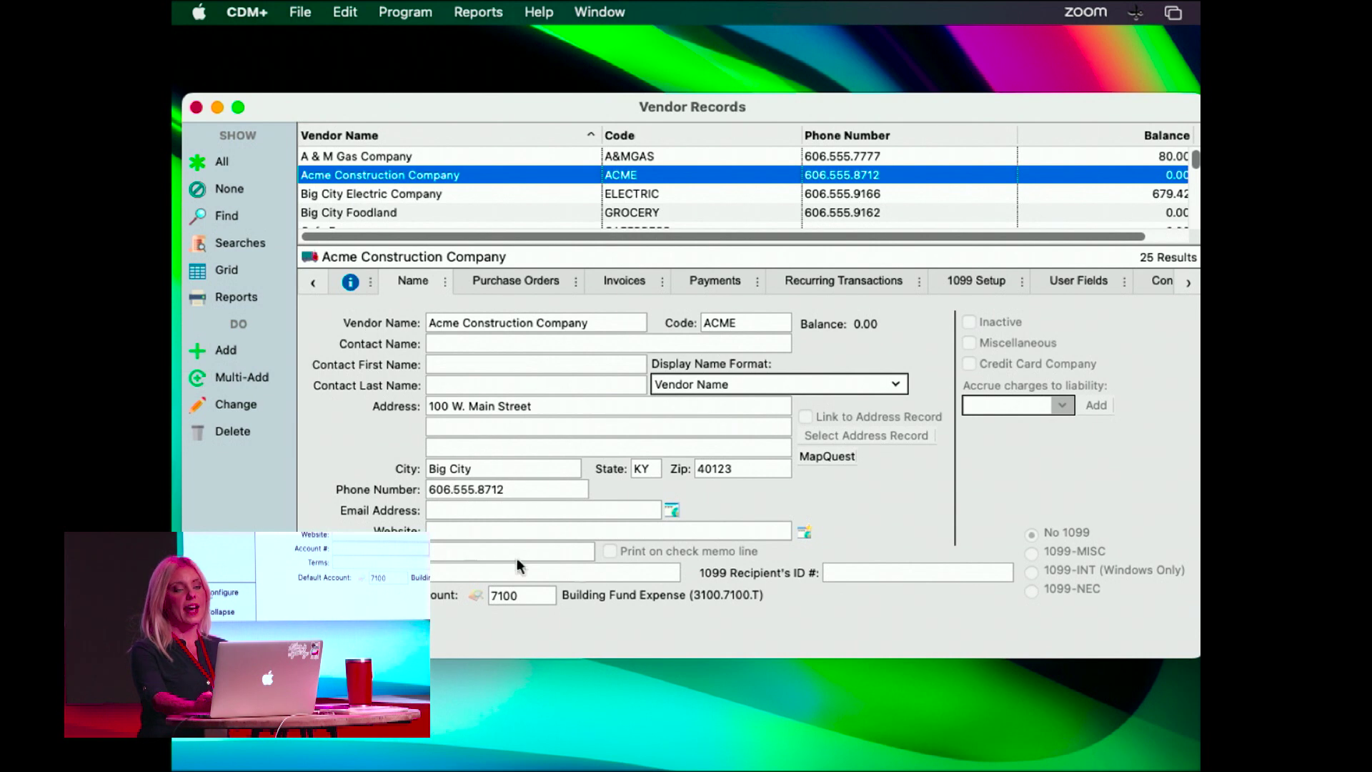
Step: Start a new vendor record named Ohio Edison, accepting the suggested vendor code
{"action": "left_click", "coordinate": [226, 353]}
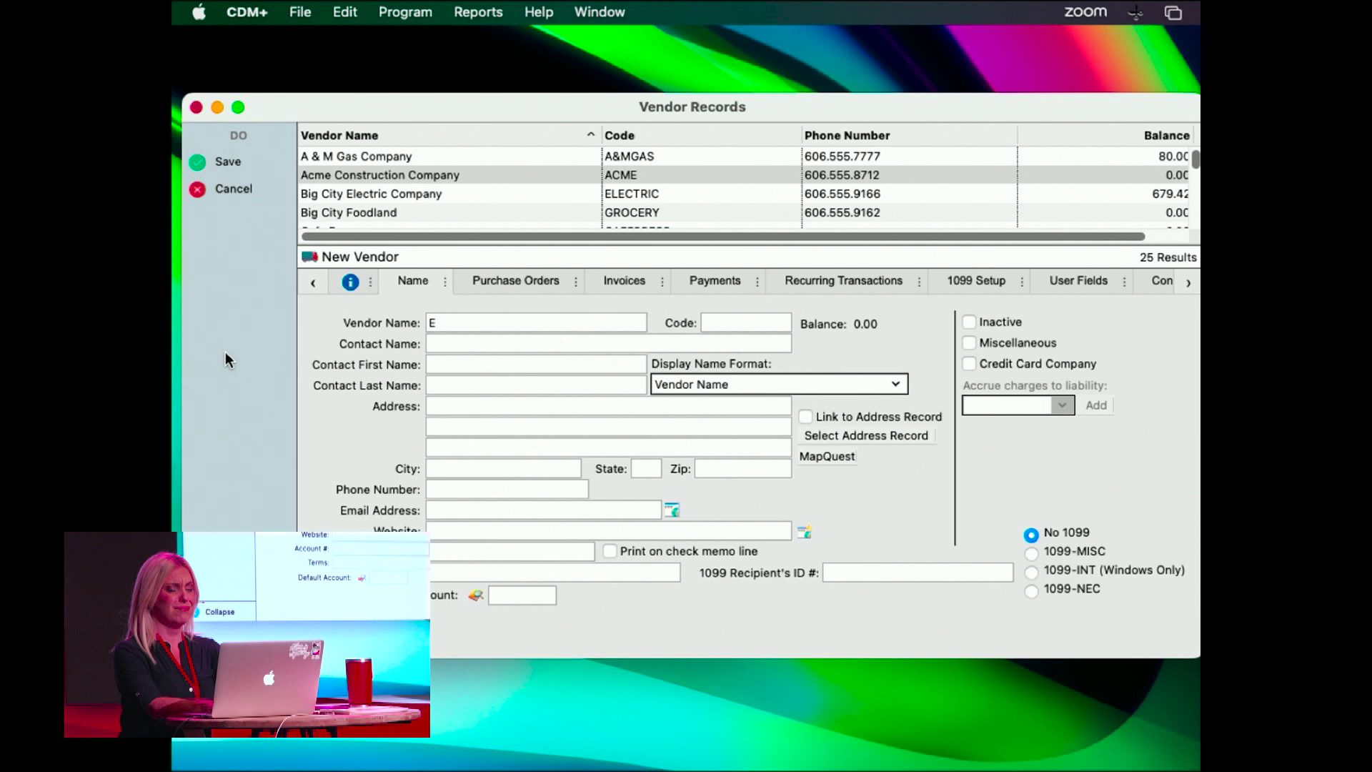
{"action": "type", "text": "Ohio Edison"}
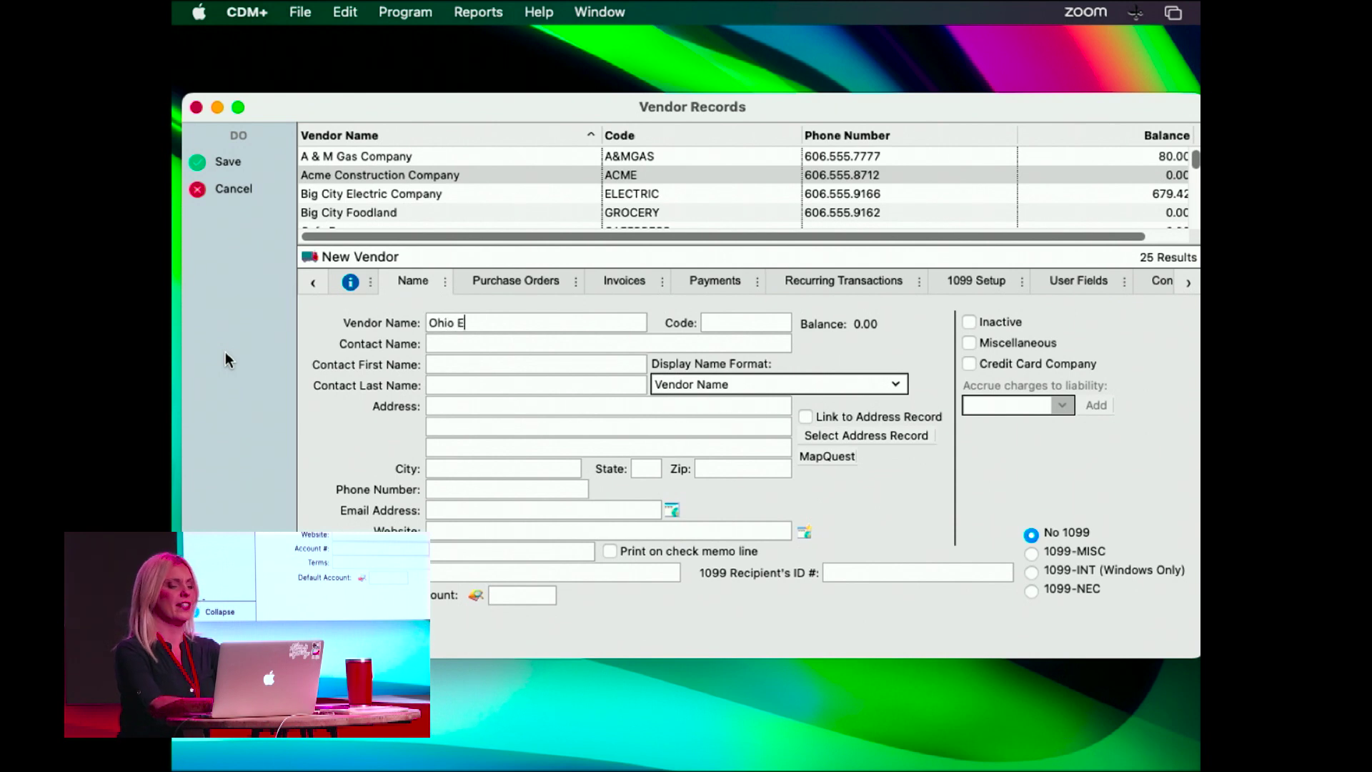
{"action": "key", "text": "Tab"}
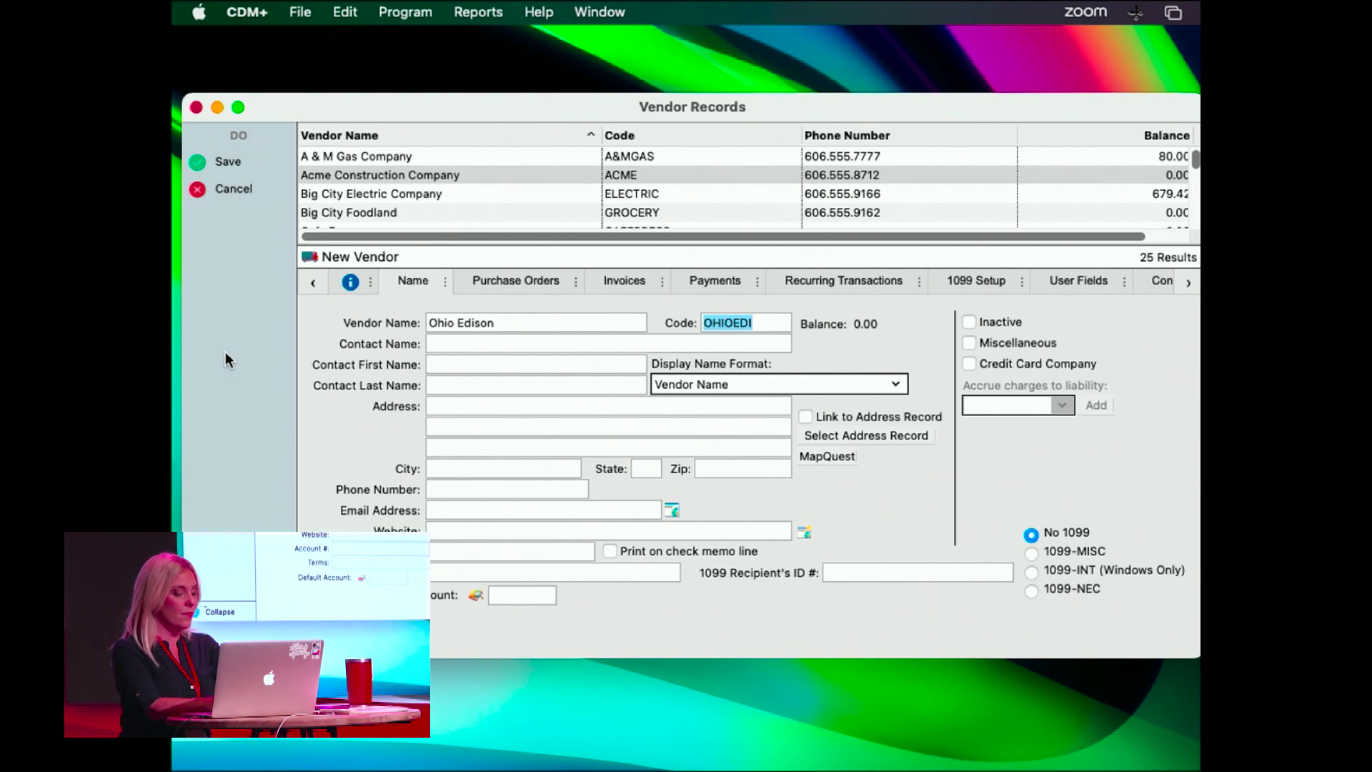
{"action": "key", "text": "Tab"}
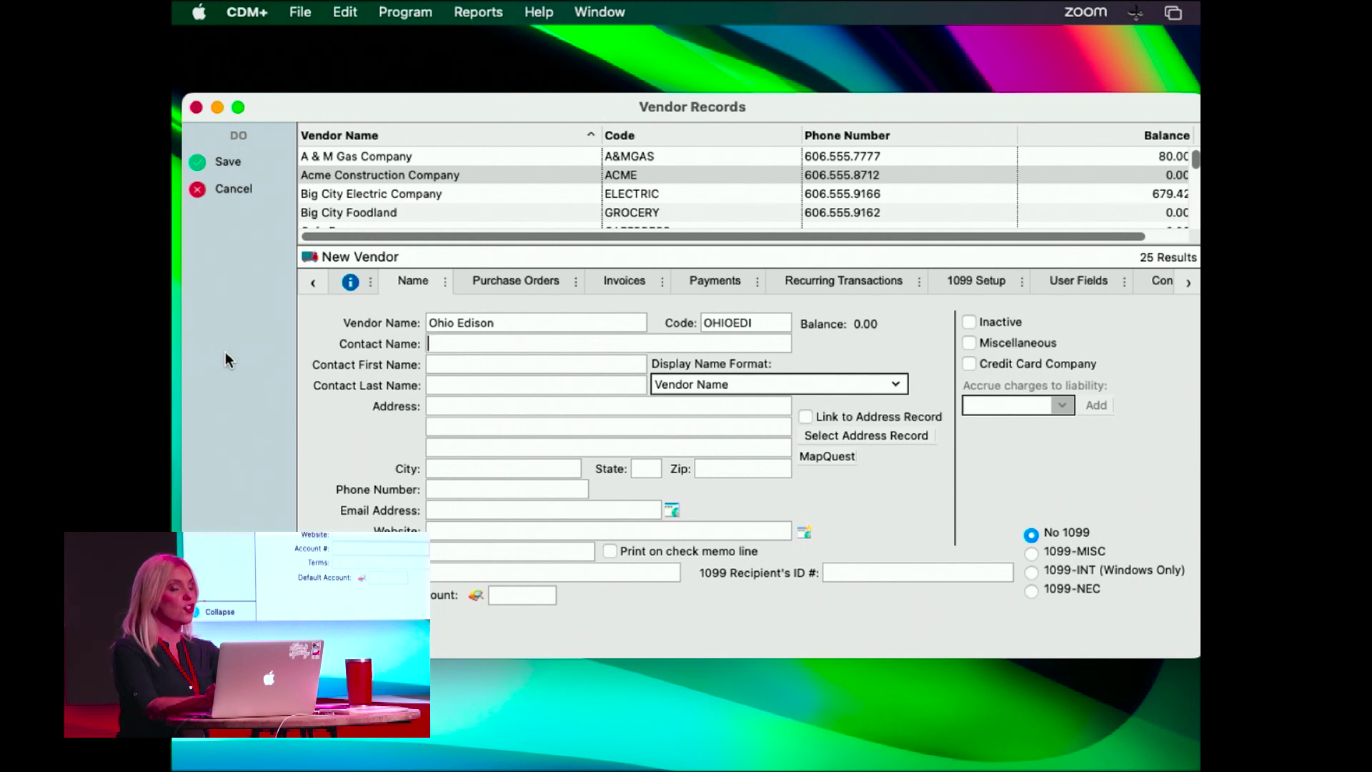
Step: Leave the contact names empty and the display name format as Vendor Name, and enter the vendor's street address, city, state and zip
{"action": "key", "text": "Tab"}
{"action": "key", "text": "Tab"}
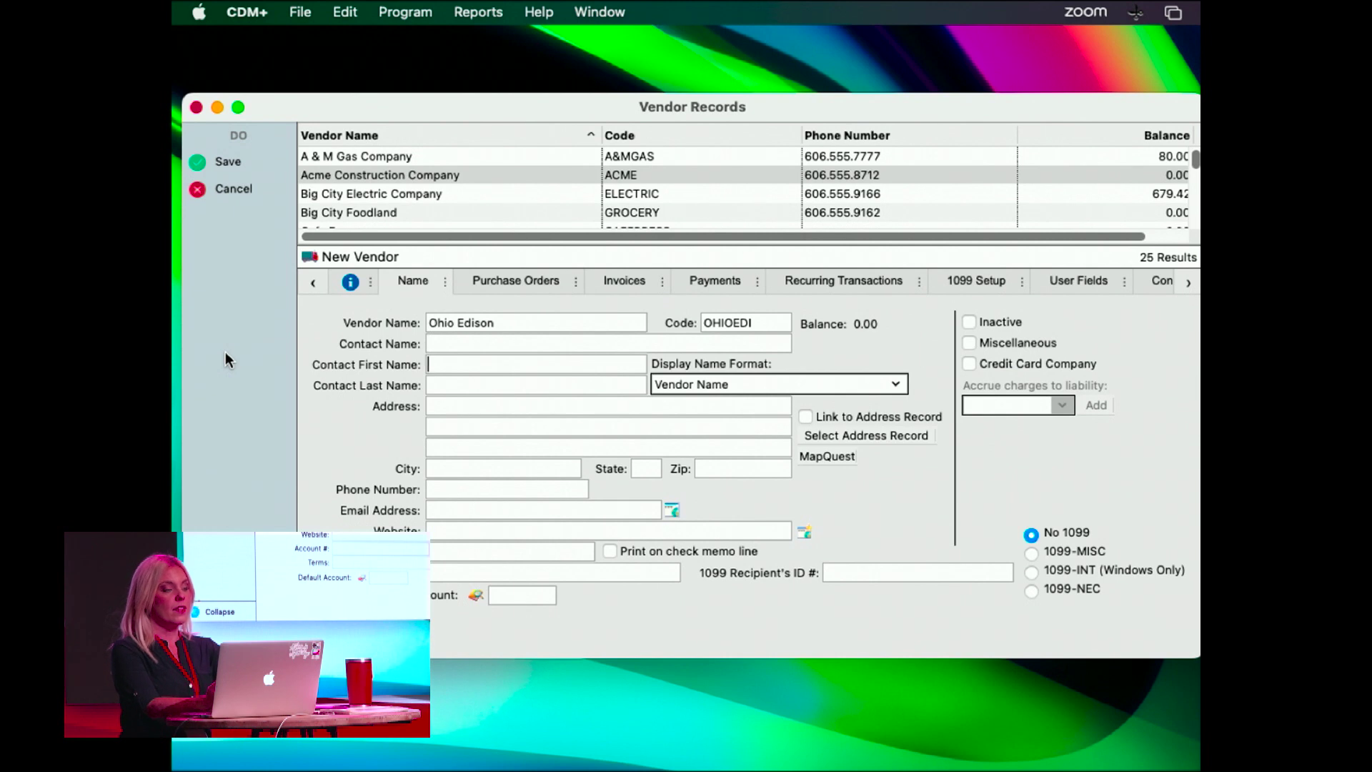
{"action": "key", "text": "Tab"}
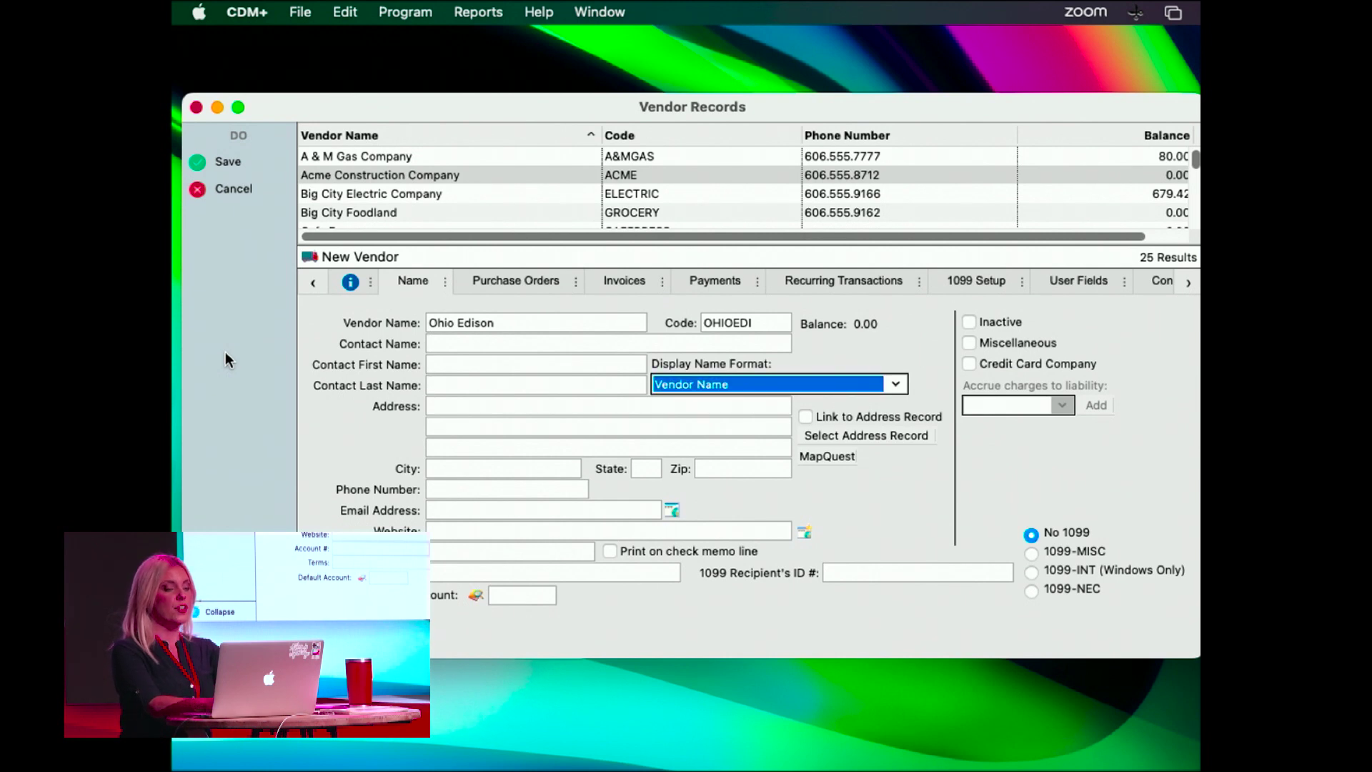
{"action": "key", "text": "Tab"}
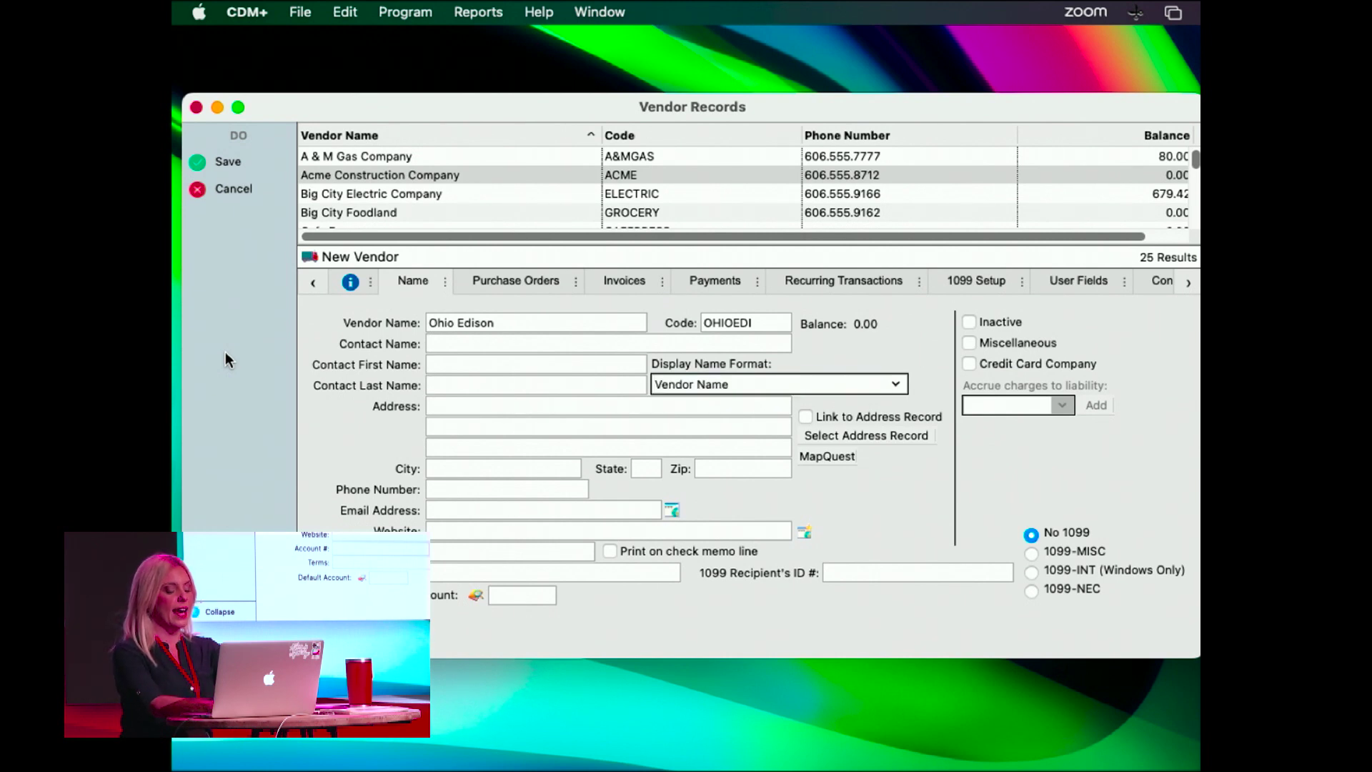
{"action": "type", "text": "346 "}
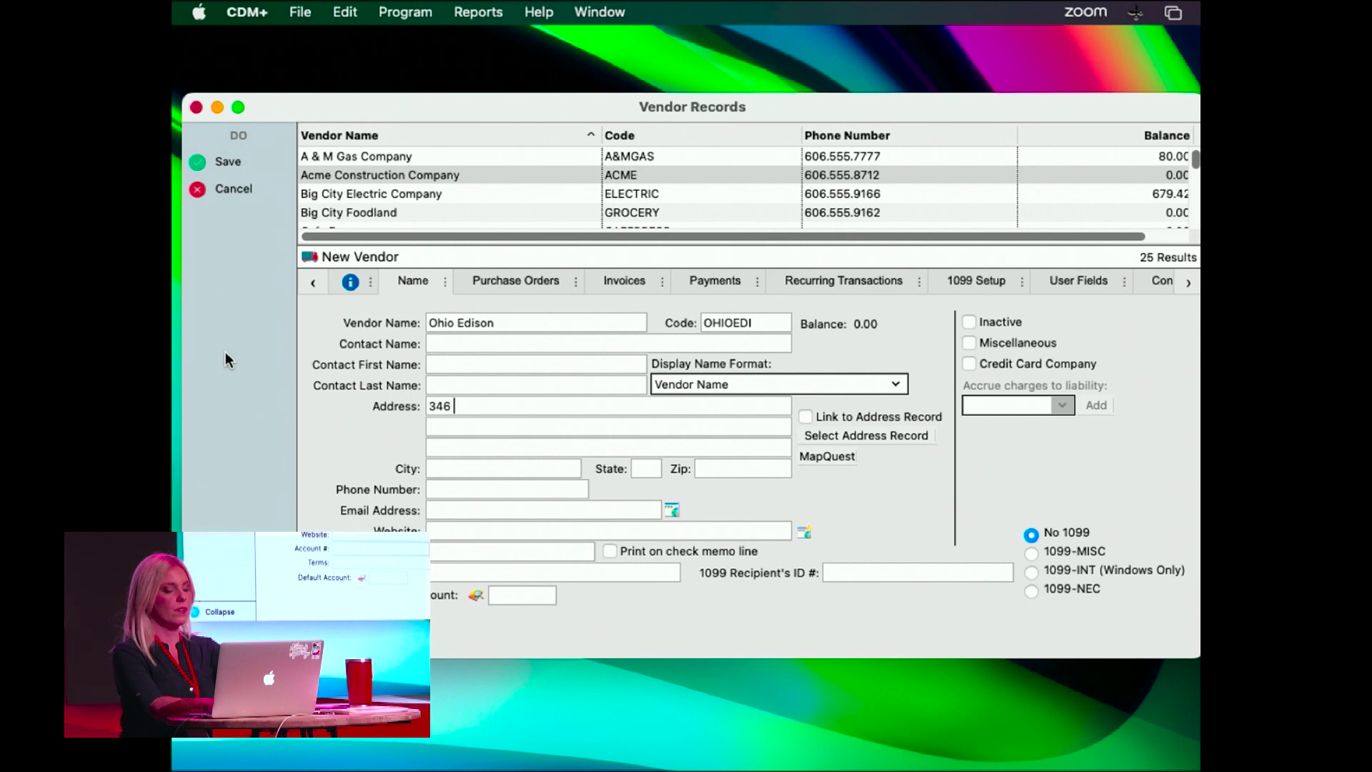
{"action": "type", "text": "Market Street"}
{"action": "key", "text": "Tab"}
{"action": "key", "text": "Tab"}
{"action": "key", "text": "Tab"}
{"action": "type", "text": "Mas"}
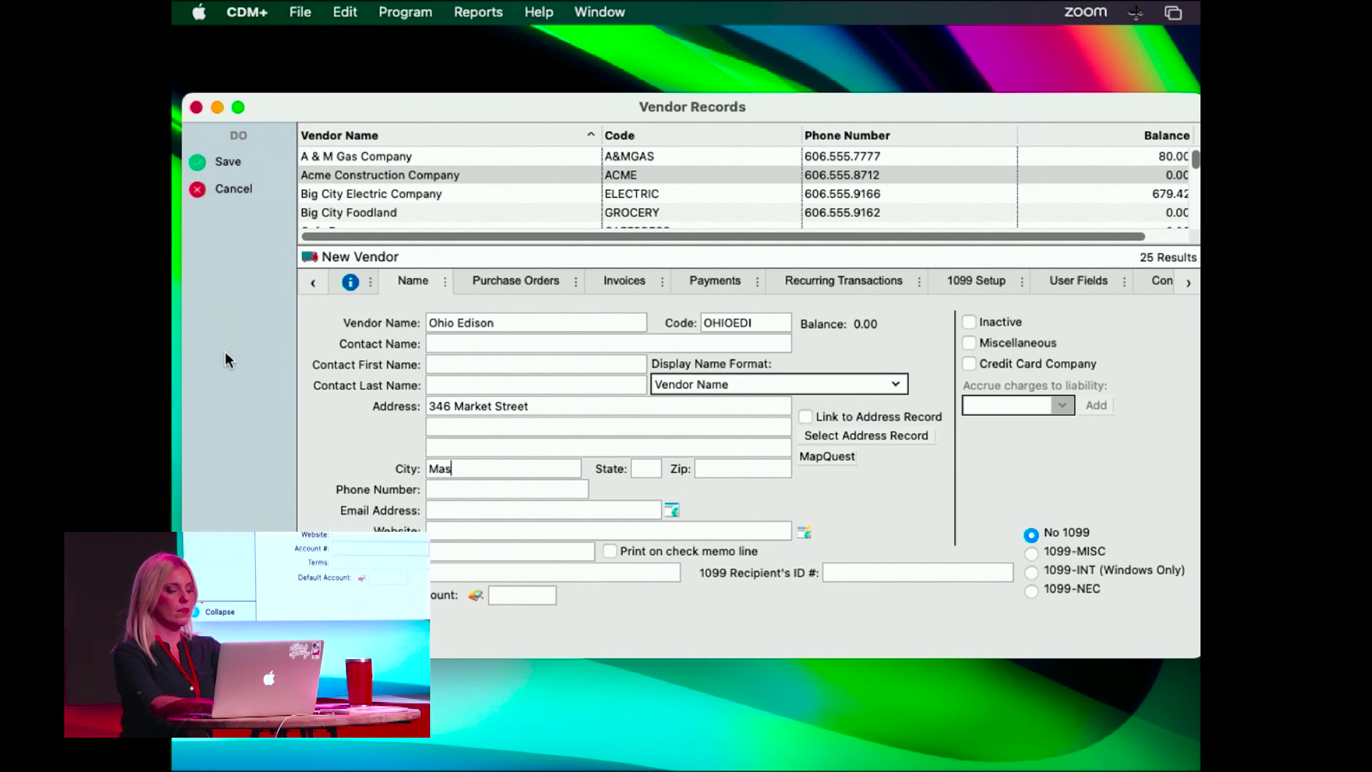
{"action": "type", "text": "sillon"}
{"action": "key", "text": "Tab"}
{"action": "type", "text": "OH"}
{"action": "key", "text": "Tab"}
{"action": "type", "text": "43456"}
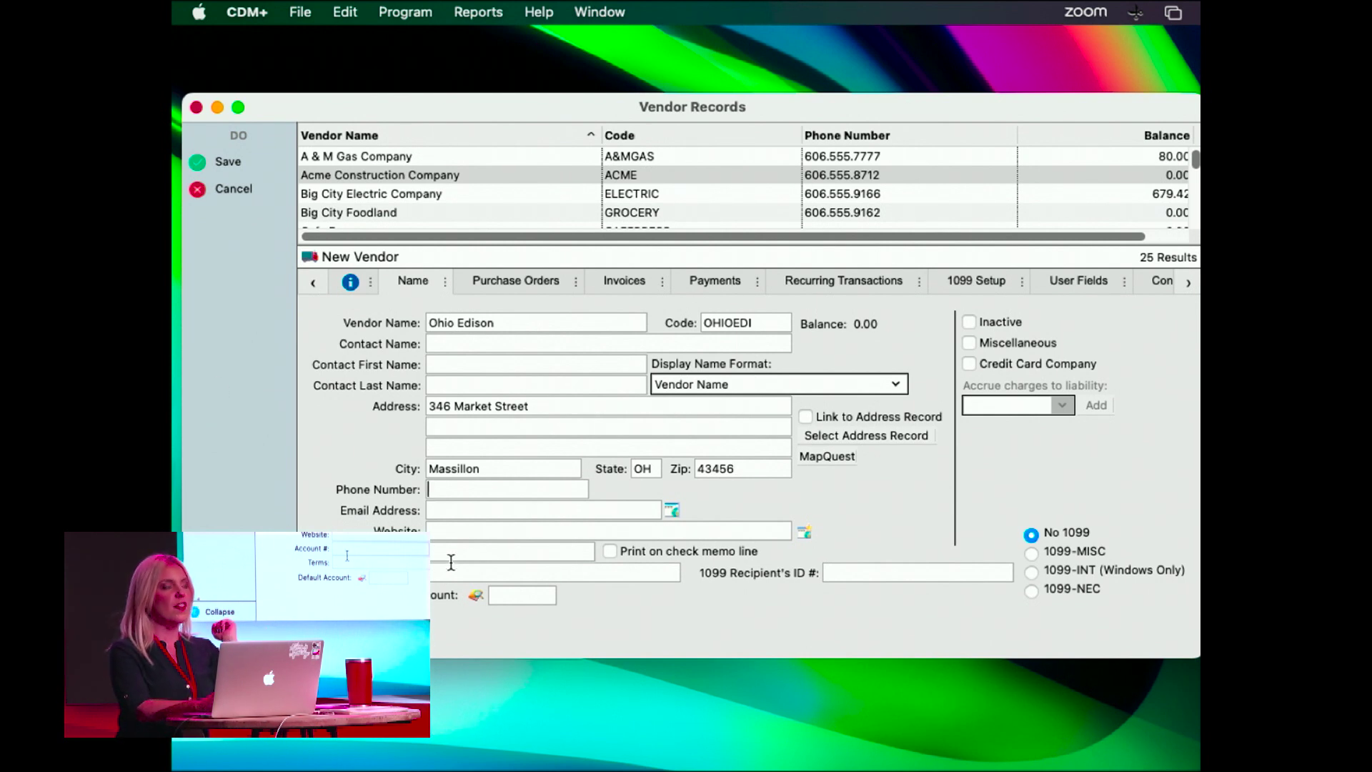
Step: Enter the account number for the new vendor and have it printed on the check memo line
{"action": "left_click", "coordinate": [495, 553]}
{"action": "type", "text": "123"}
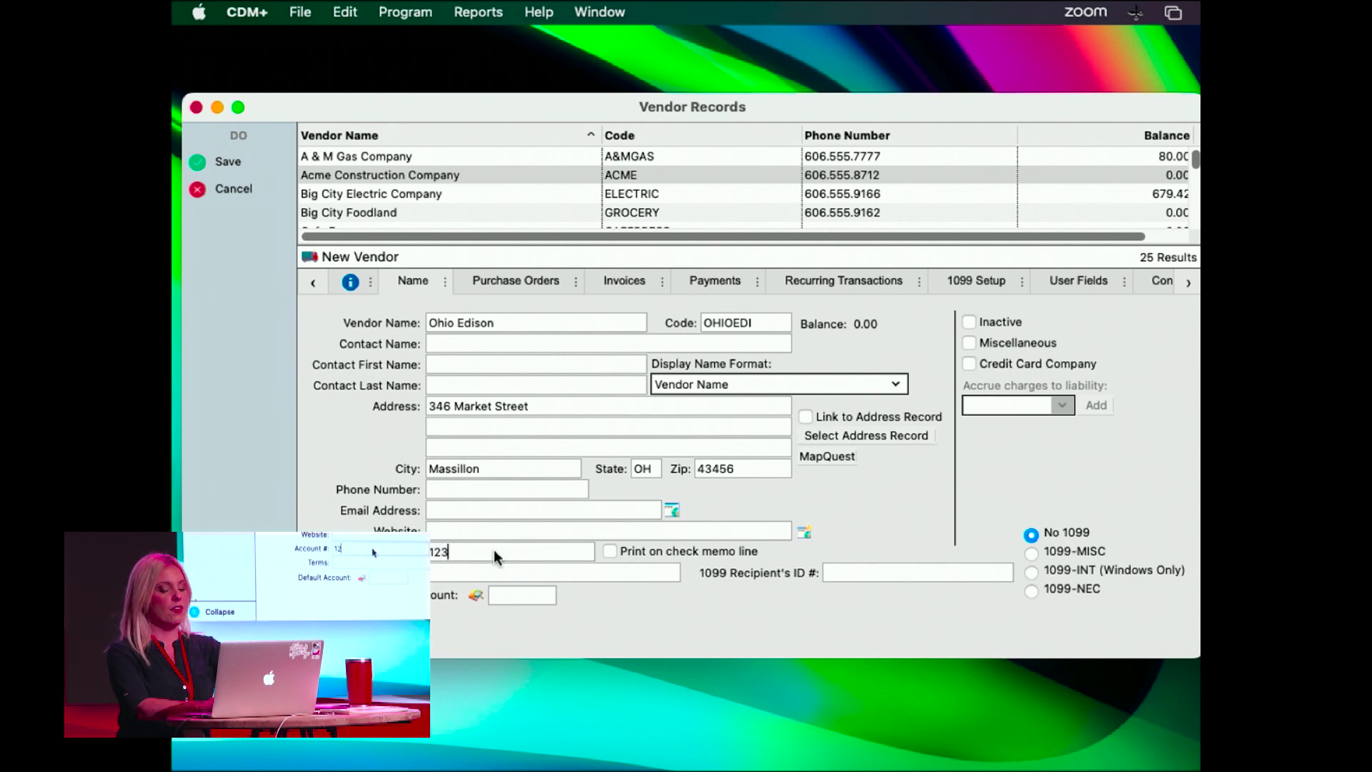
{"action": "type", "text": "568963"}
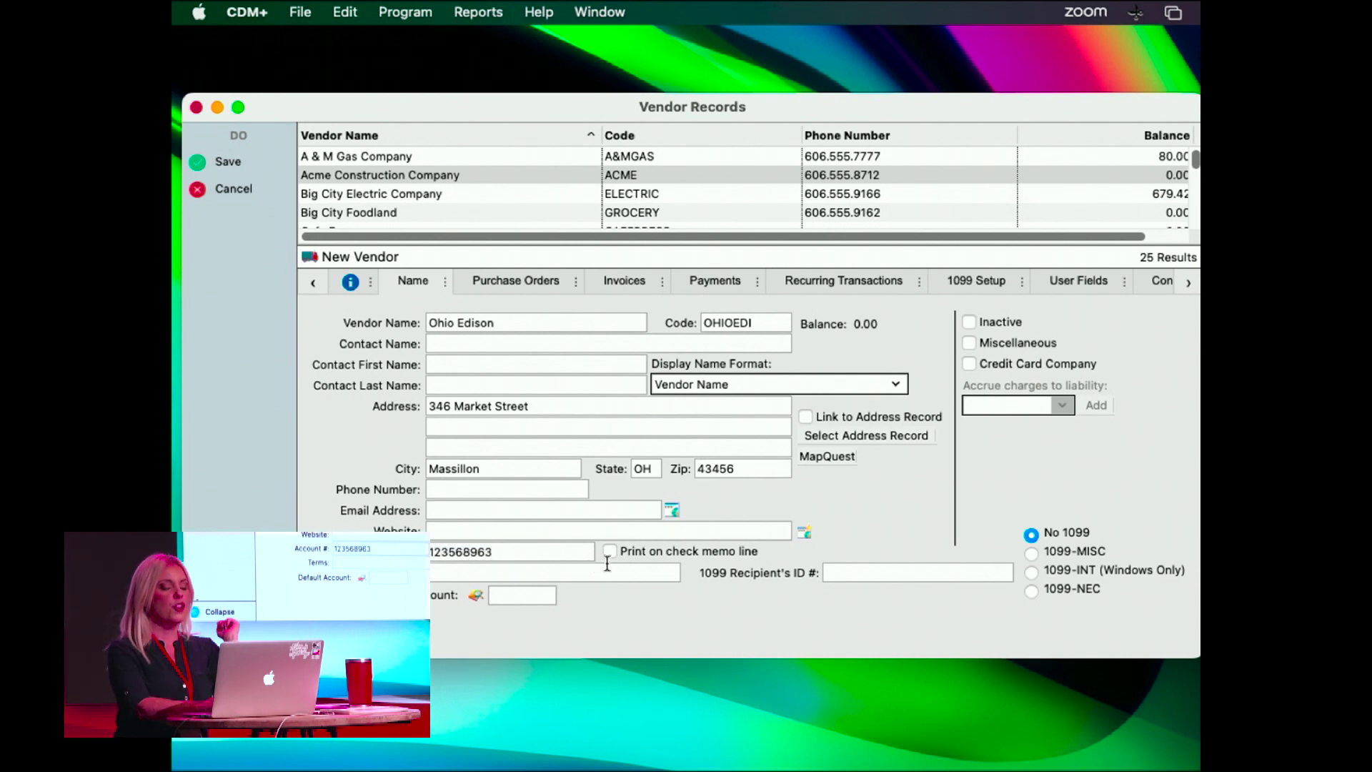
{"action": "left_click", "coordinate": [609, 551]}
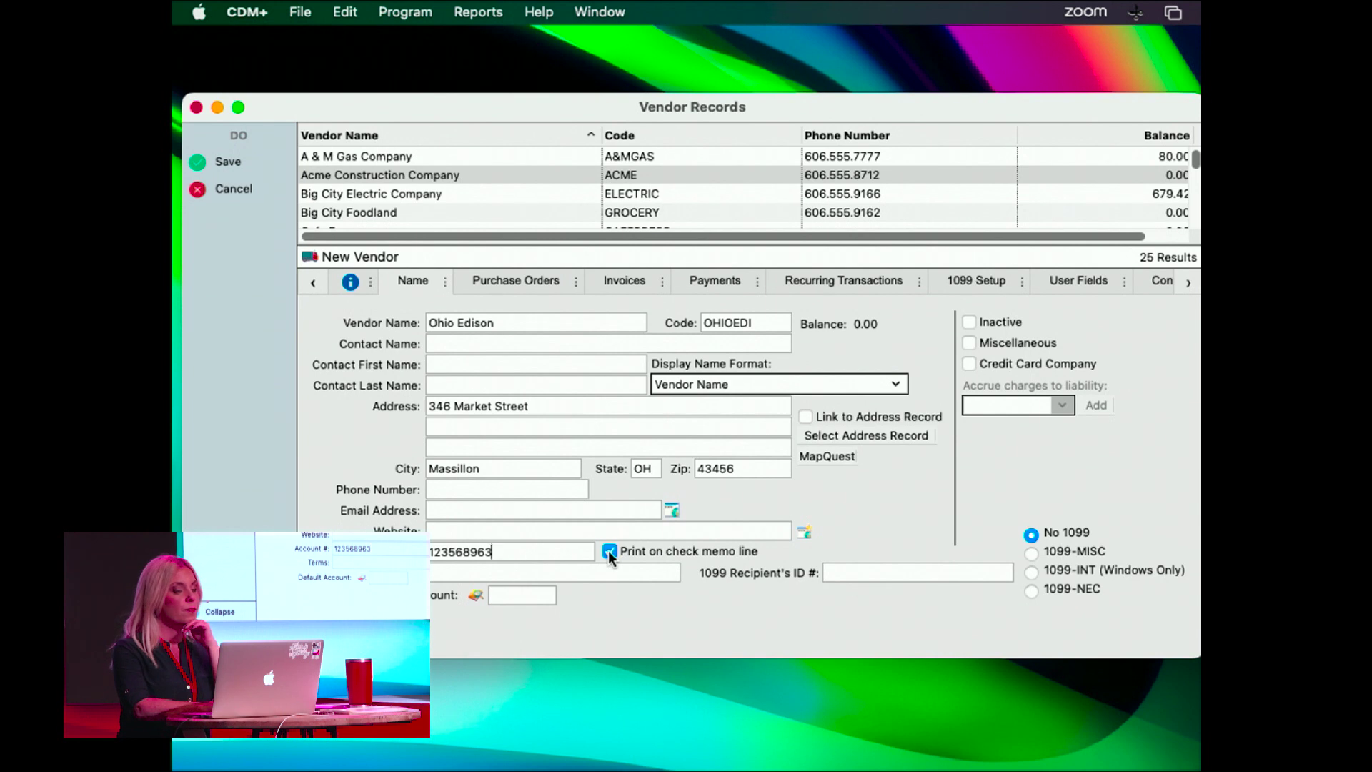
Step: Set the vendor's default account to expense account 5045 Housing, chosen from the income/expense accounts
{"action": "left_click", "coordinate": [537, 599]}
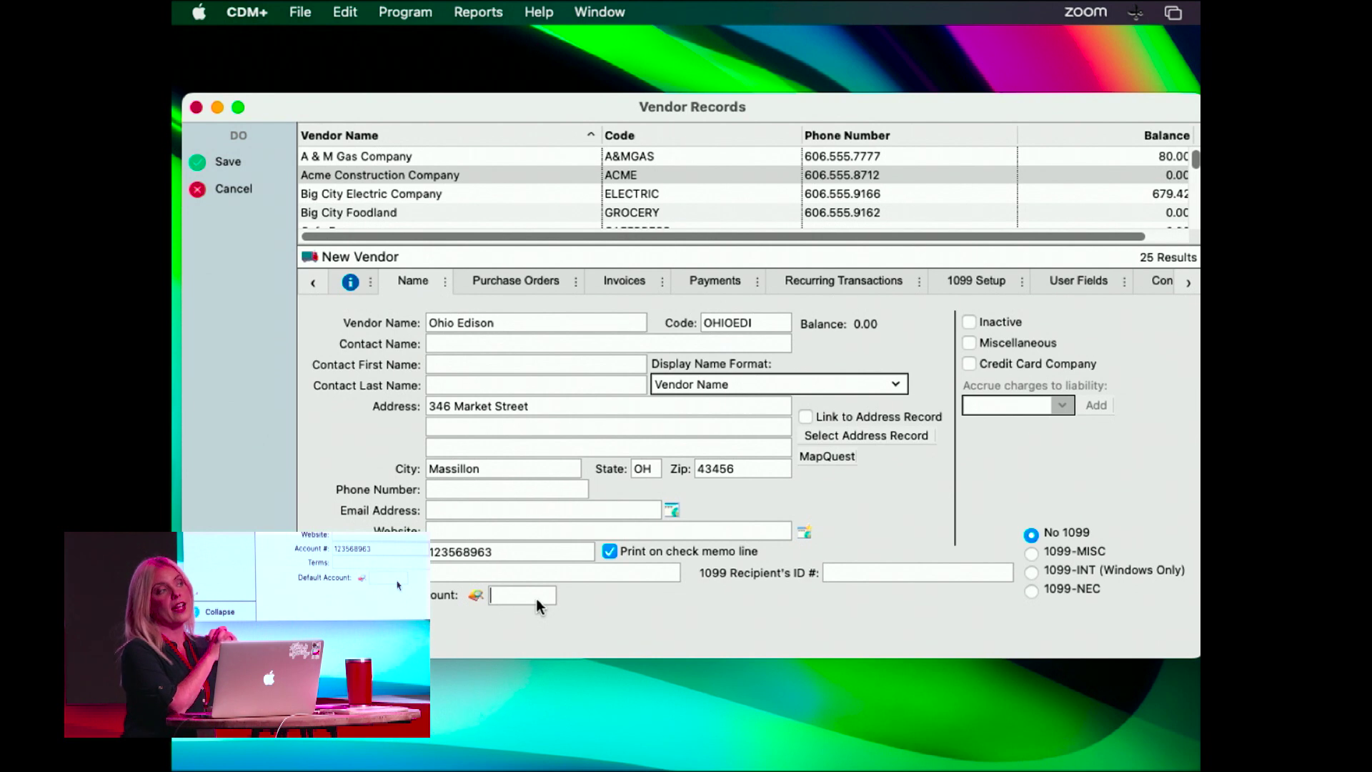
{"action": "left_click", "coordinate": [476, 594]}
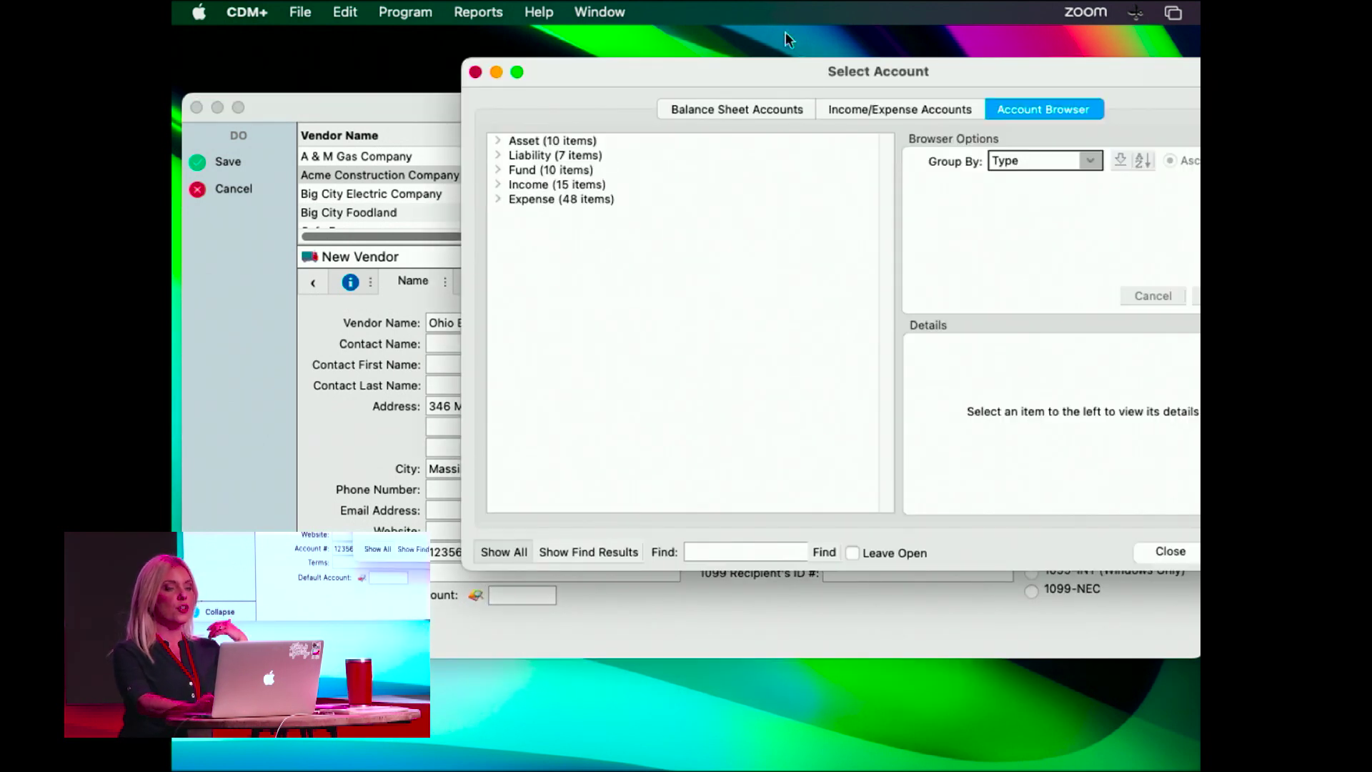
{"action": "left_click", "coordinate": [839, 104]}
{"action": "scroll", "coordinate": [588, 469], "scroll_direction": "down", "scroll_amount": 2}
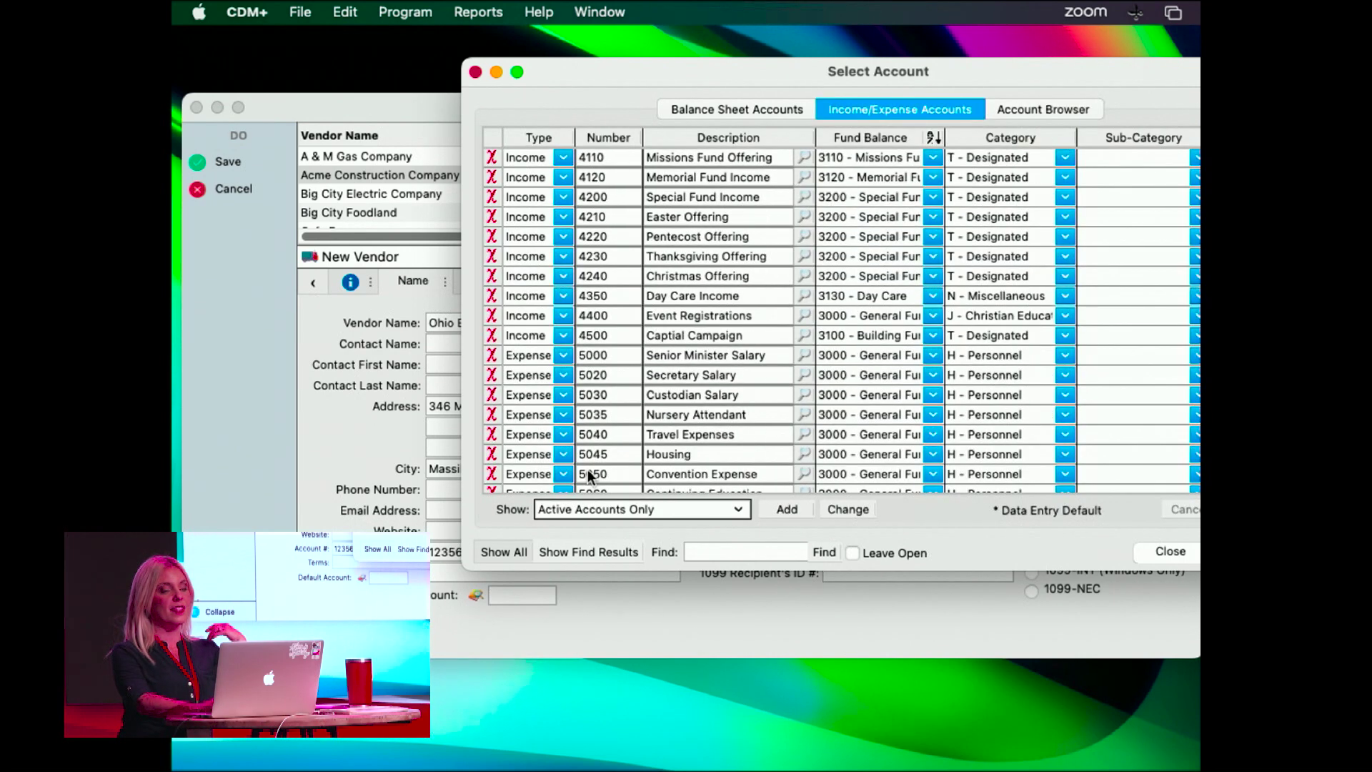
{"action": "double_click", "coordinate": [696, 453]}
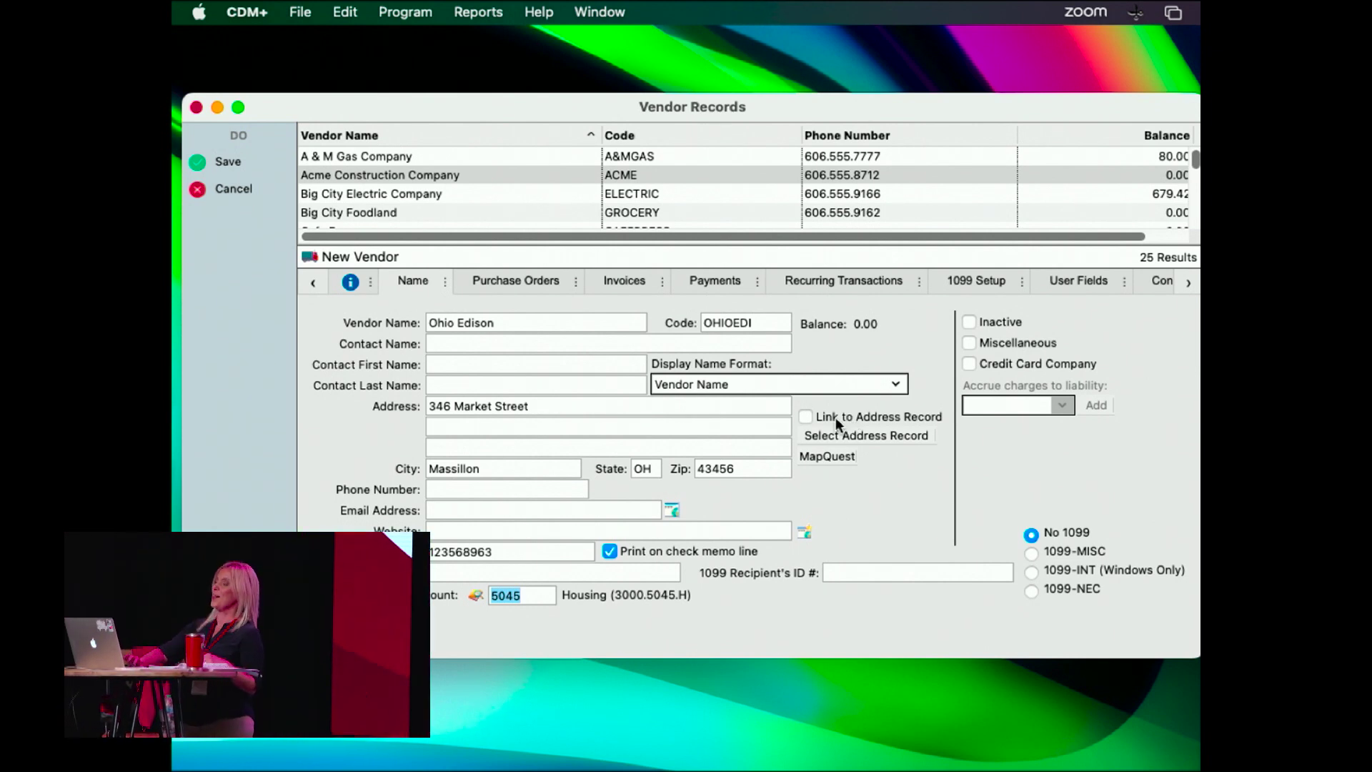
Step: Link the new vendor to an existing household record chosen from the address list, and save the vendor
{"action": "left_click", "coordinate": [806, 415]}
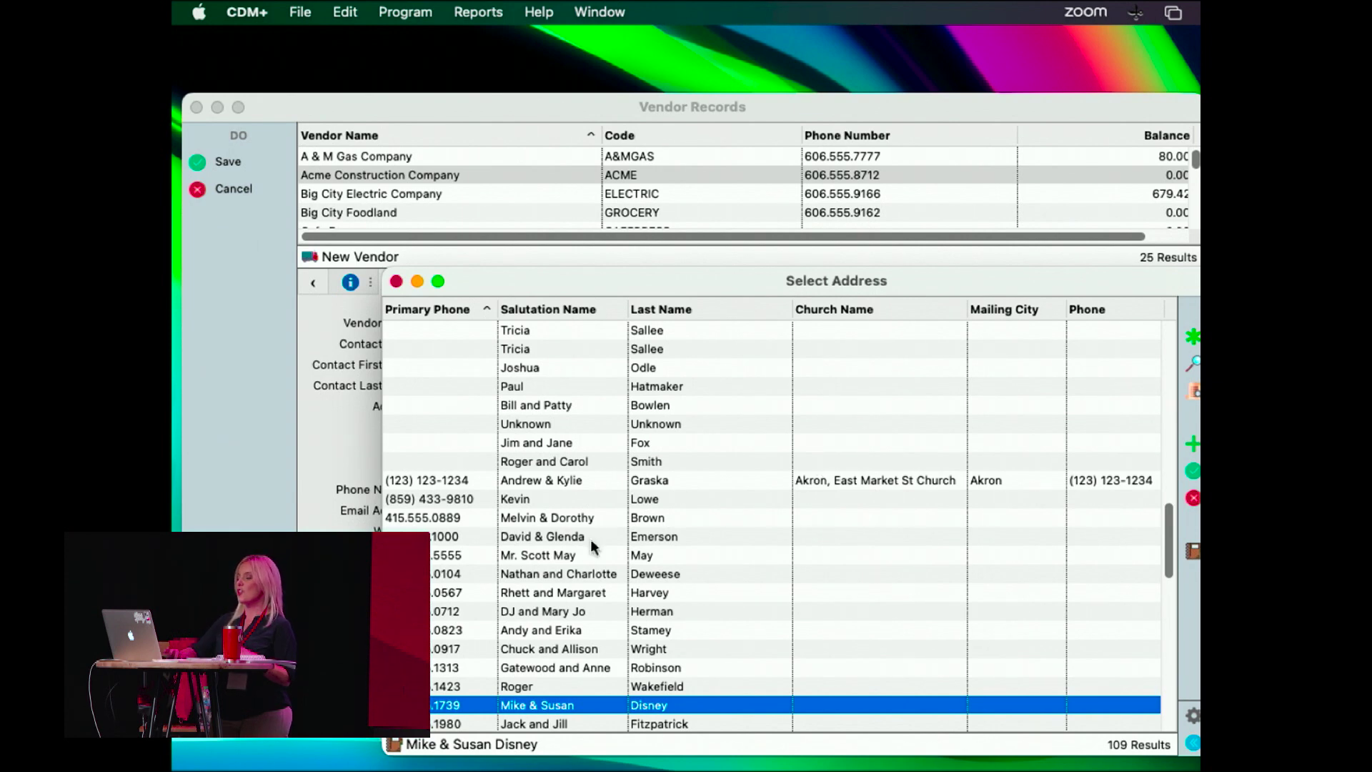
{"action": "left_click", "coordinate": [607, 518]}
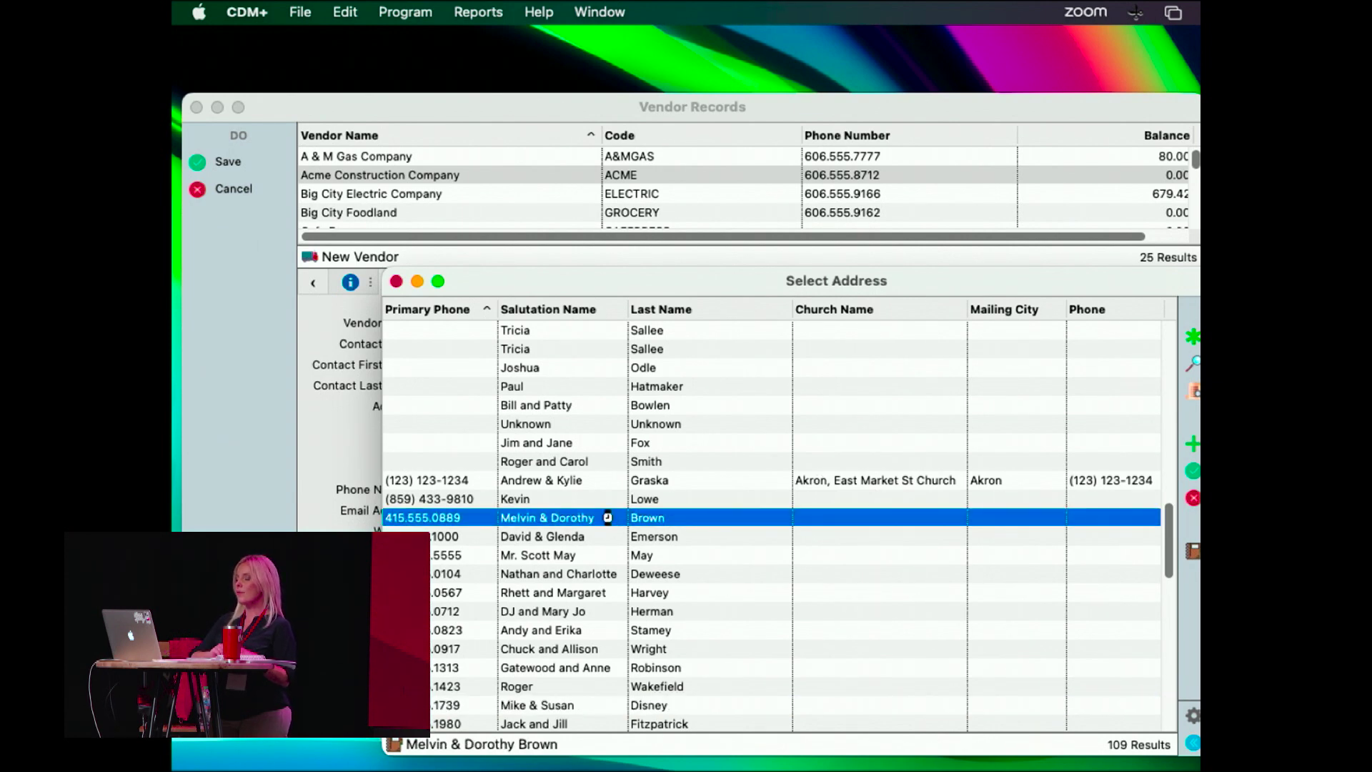
{"action": "double_click", "coordinate": [607, 517]}
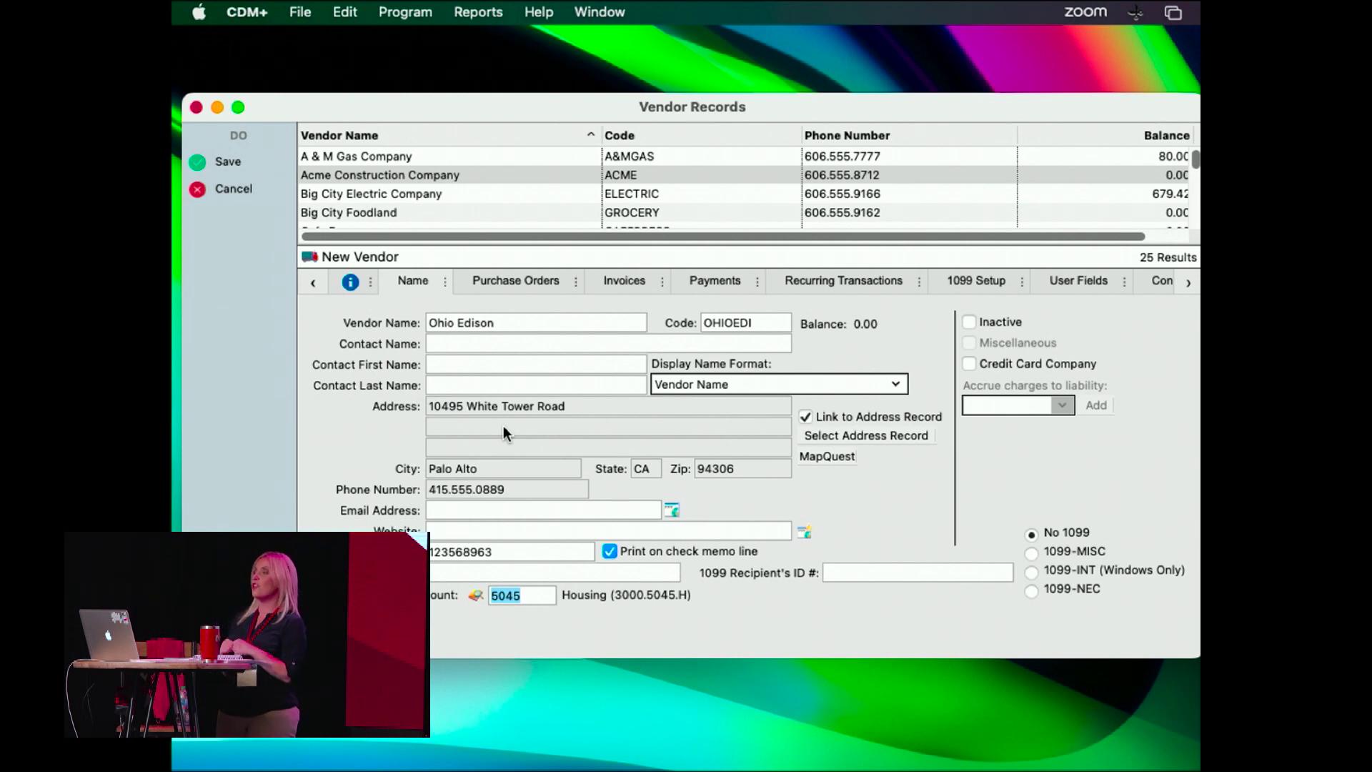
{"action": "key", "text": "Return"}
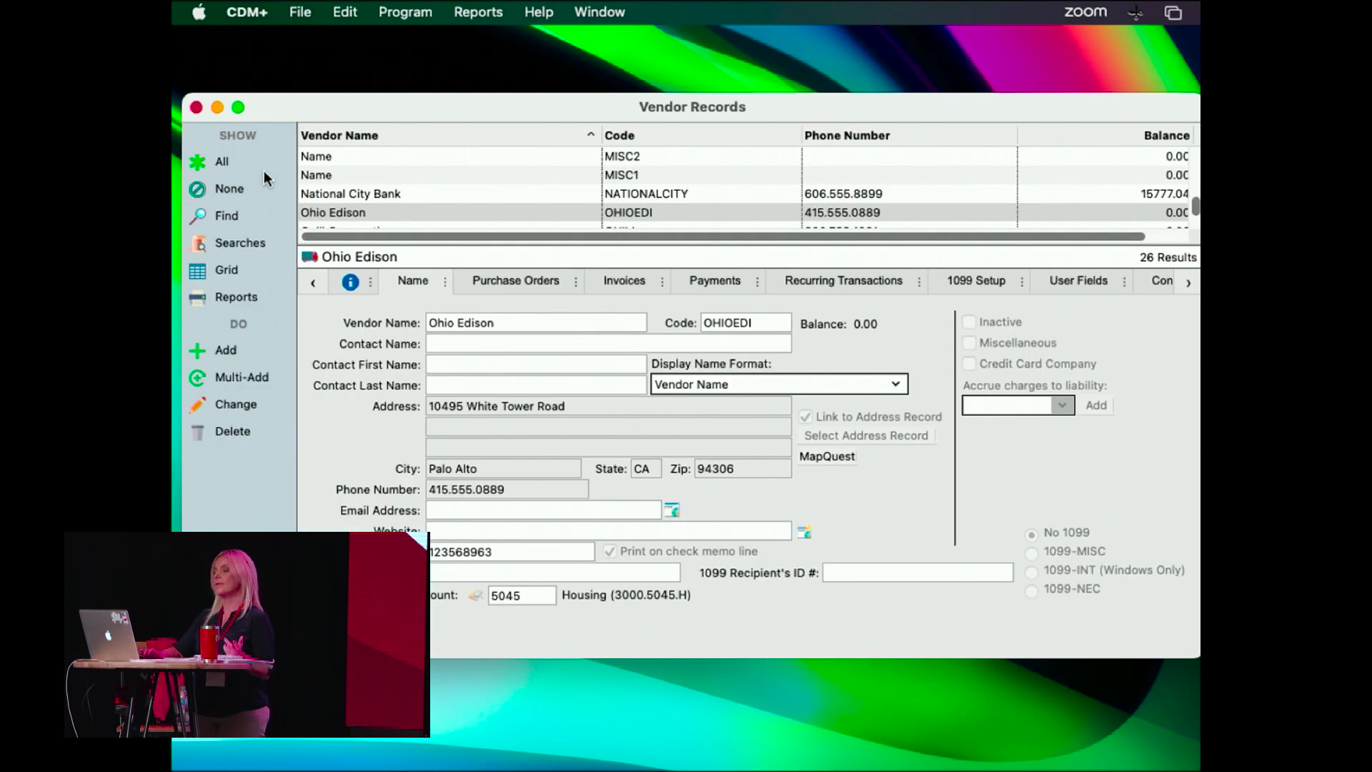
Step: Edit the Ohio Edison vendor record to mark it as a credit card company accruing charges to Office Credit Cards - 2510.C
{"action": "left_click", "coordinate": [389, 175]}
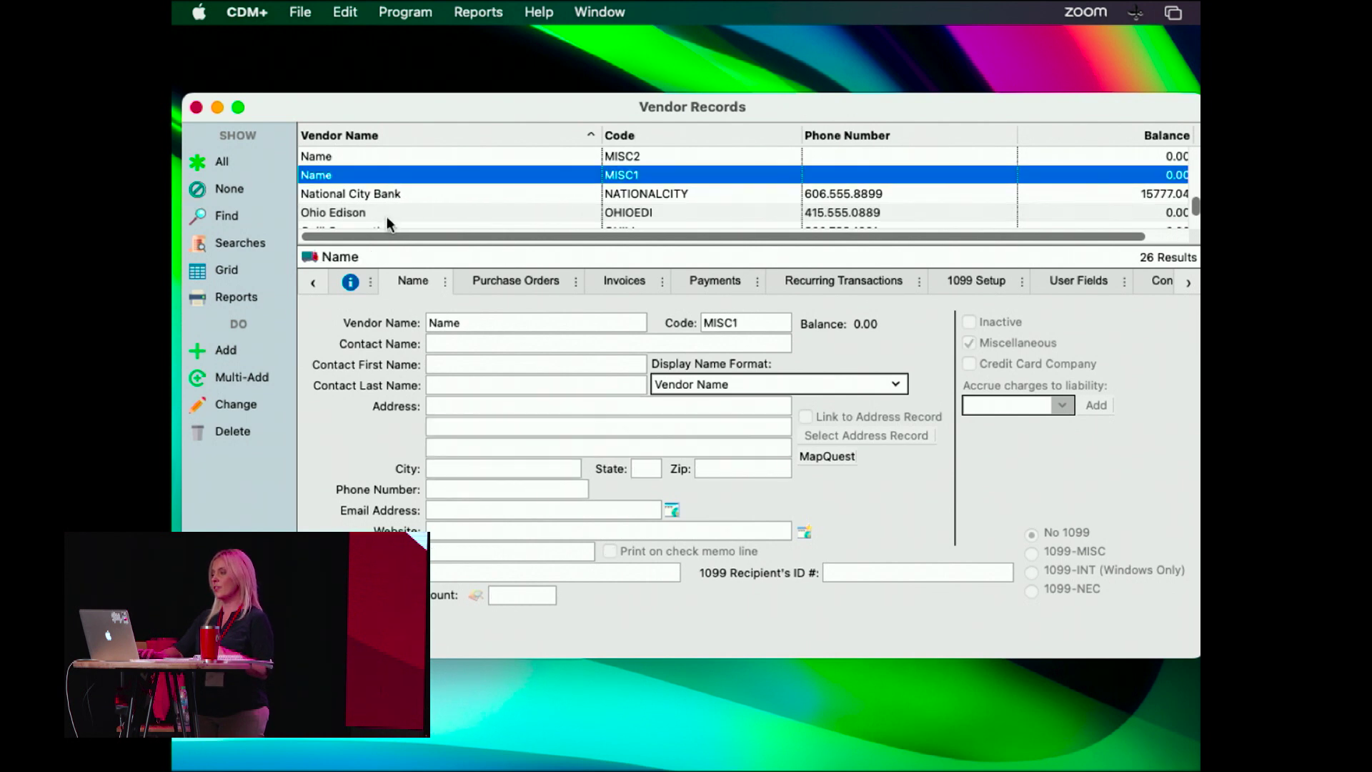
{"action": "left_click", "coordinate": [385, 213]}
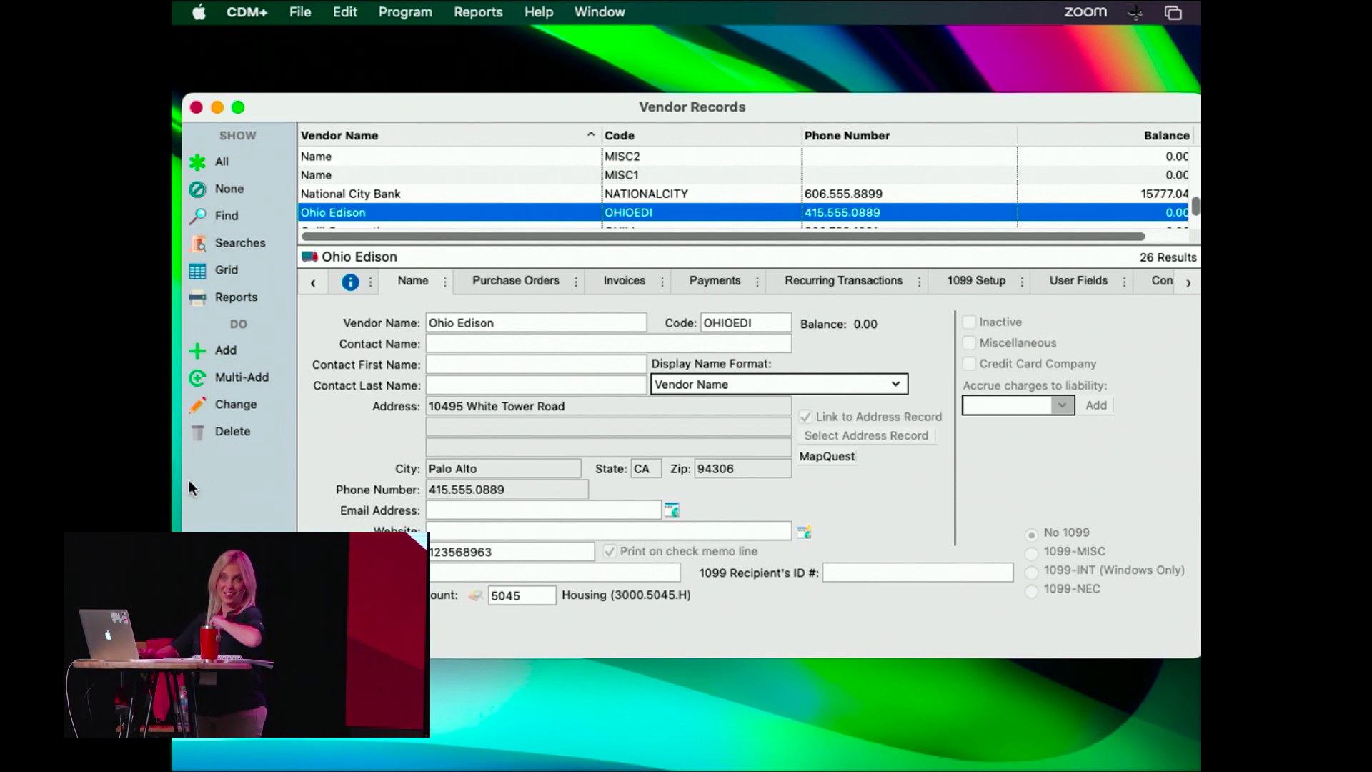
{"action": "left_click", "coordinate": [222, 405]}
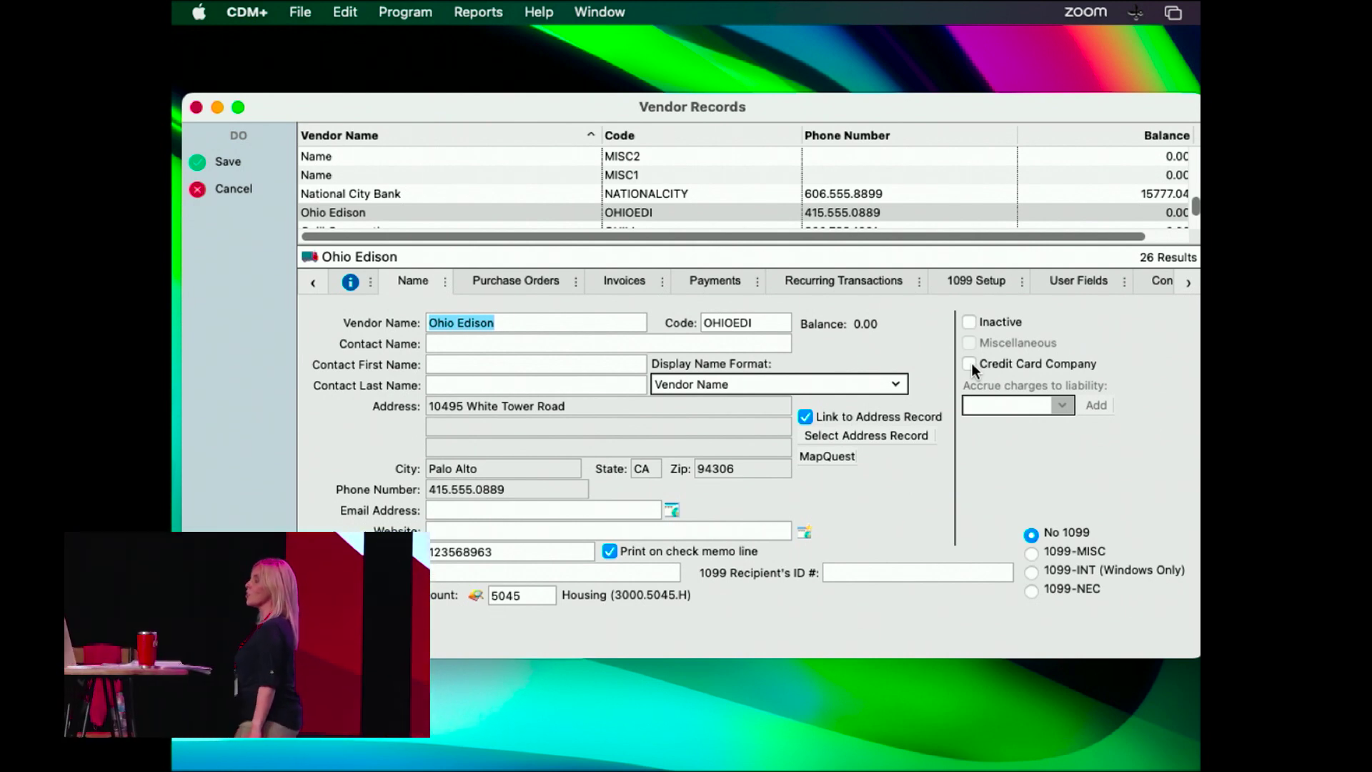
{"action": "left_click", "coordinate": [971, 365]}
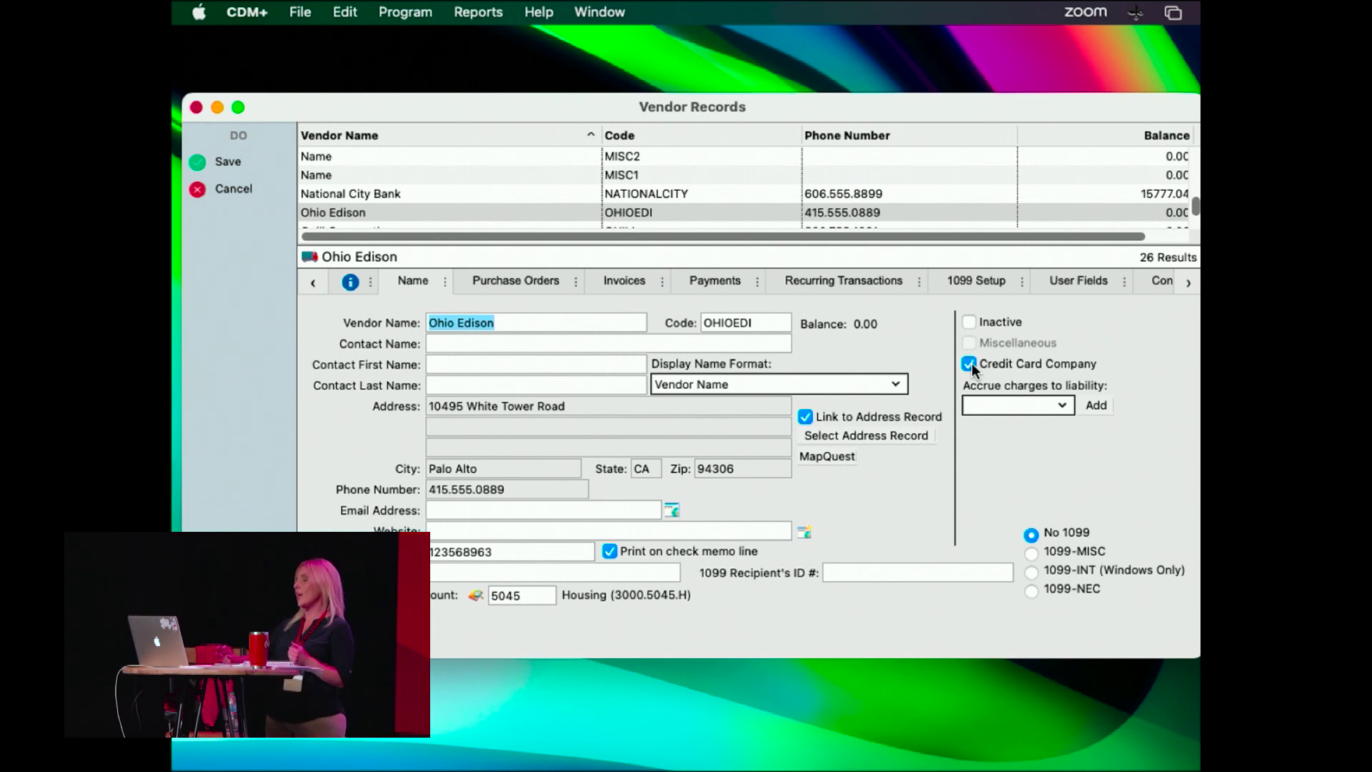
{"action": "left_click", "coordinate": [1057, 413]}
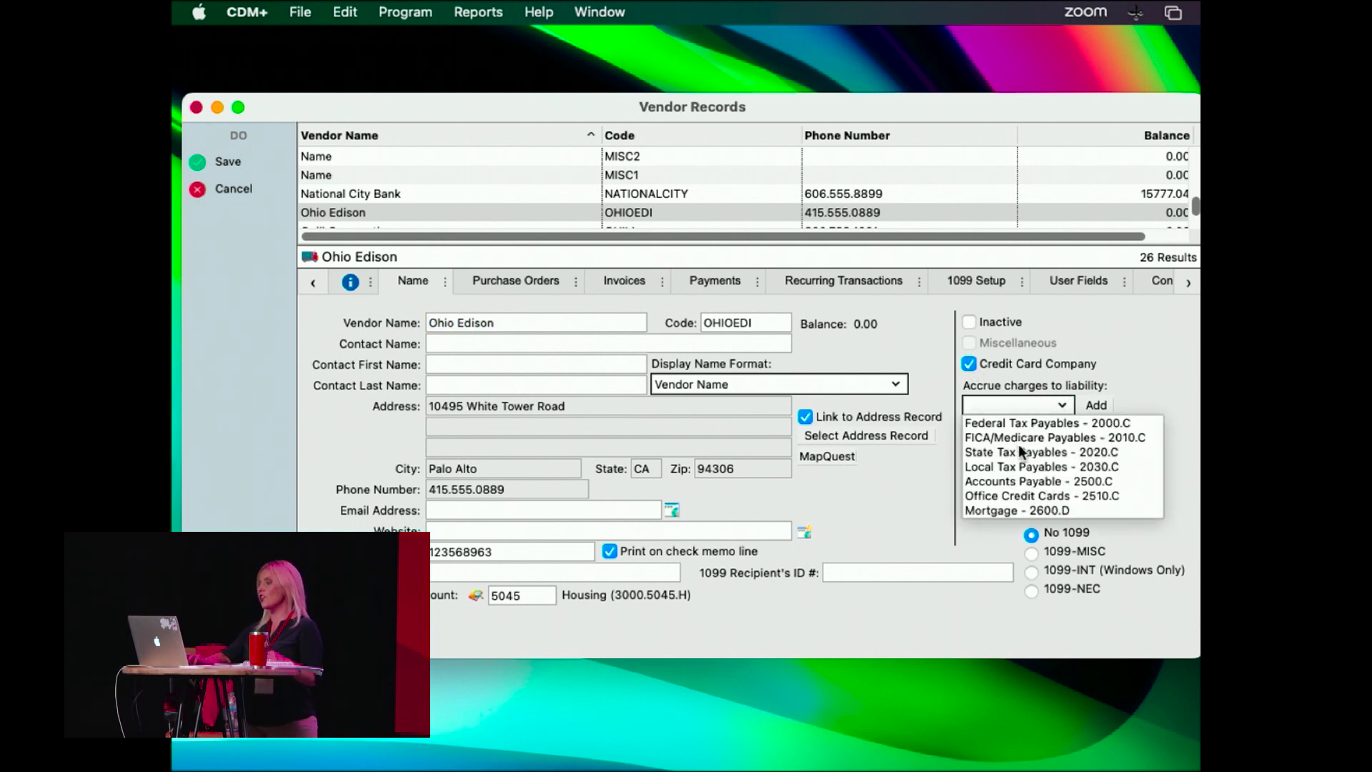
{"action": "left_click", "coordinate": [1004, 496]}
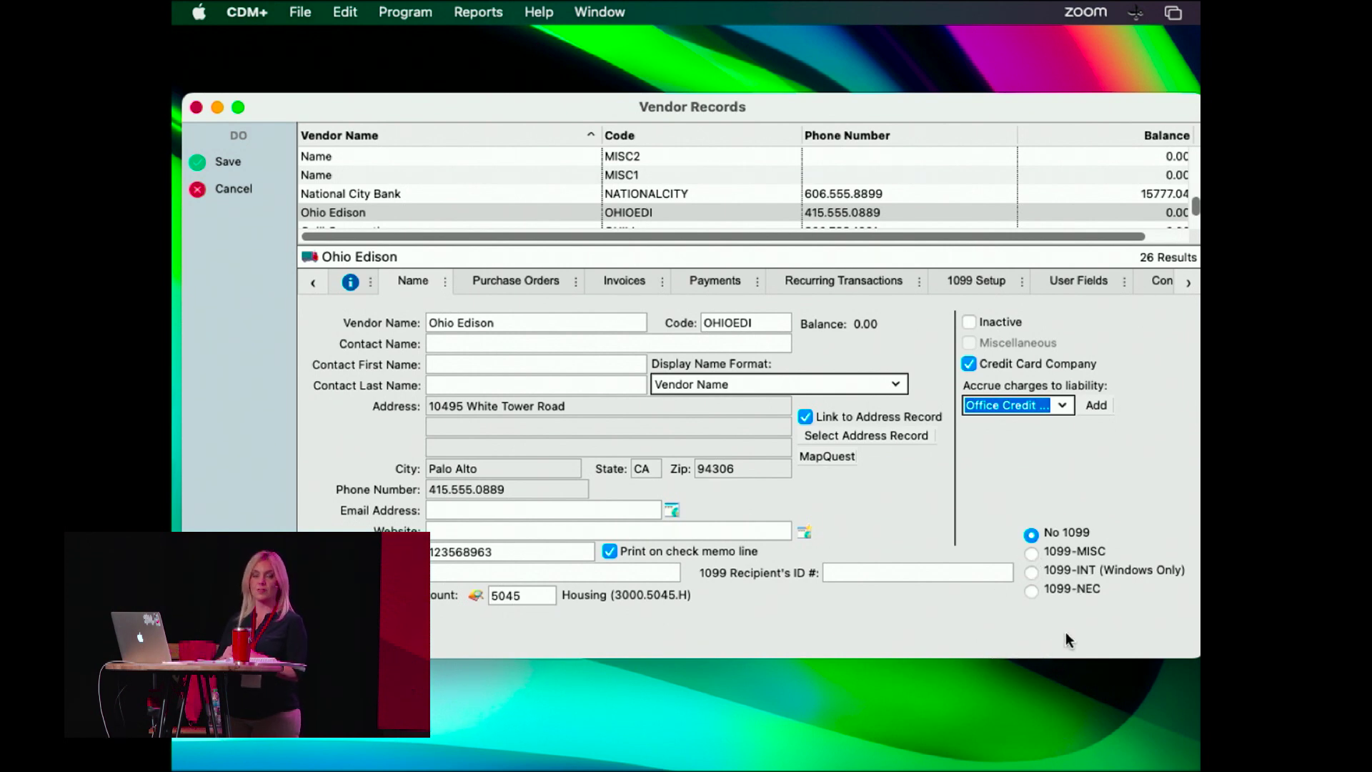
Step: Set Ohio Edison's 1099 type to 1099-NEC, and save the record after checking its purchase orders and invoices
{"action": "left_click", "coordinate": [1032, 591]}
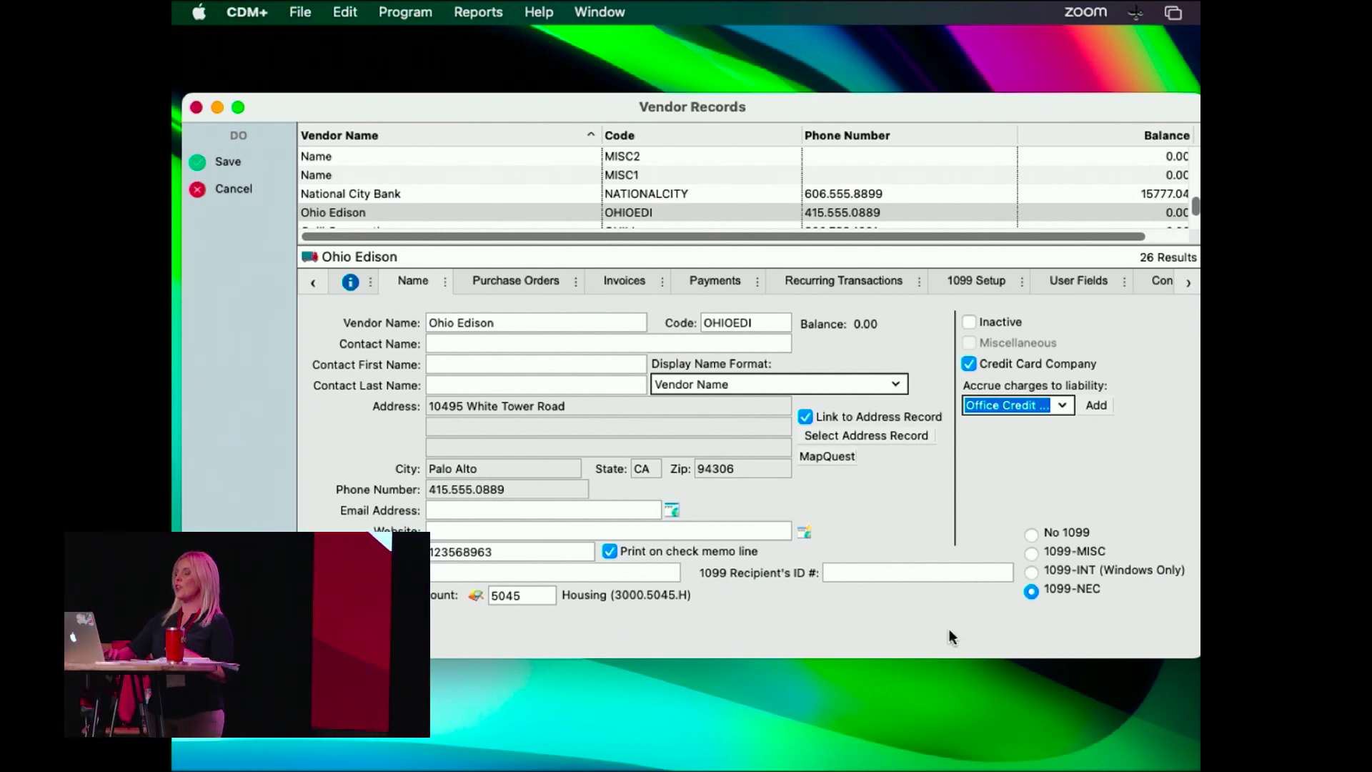
{"action": "left_click", "coordinate": [901, 574]}
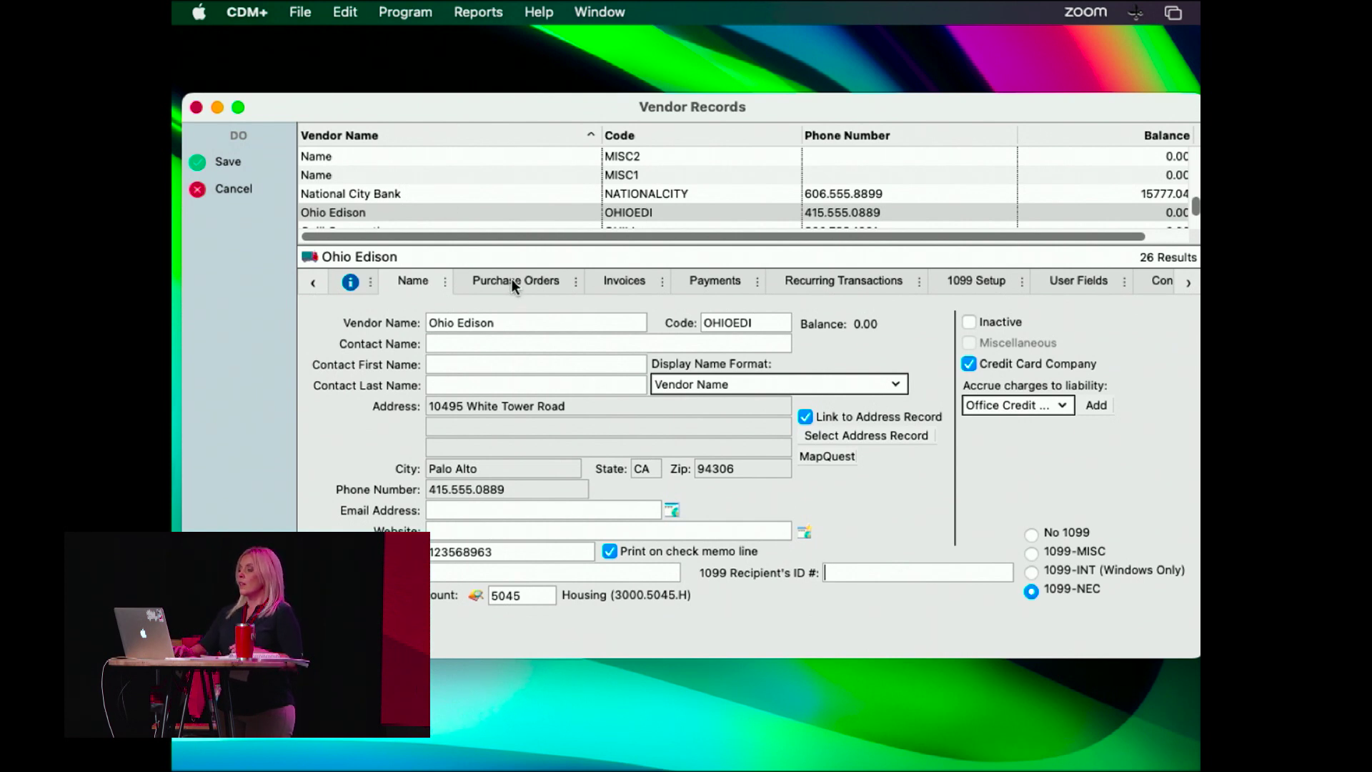
{"action": "left_click", "coordinate": [545, 284]}
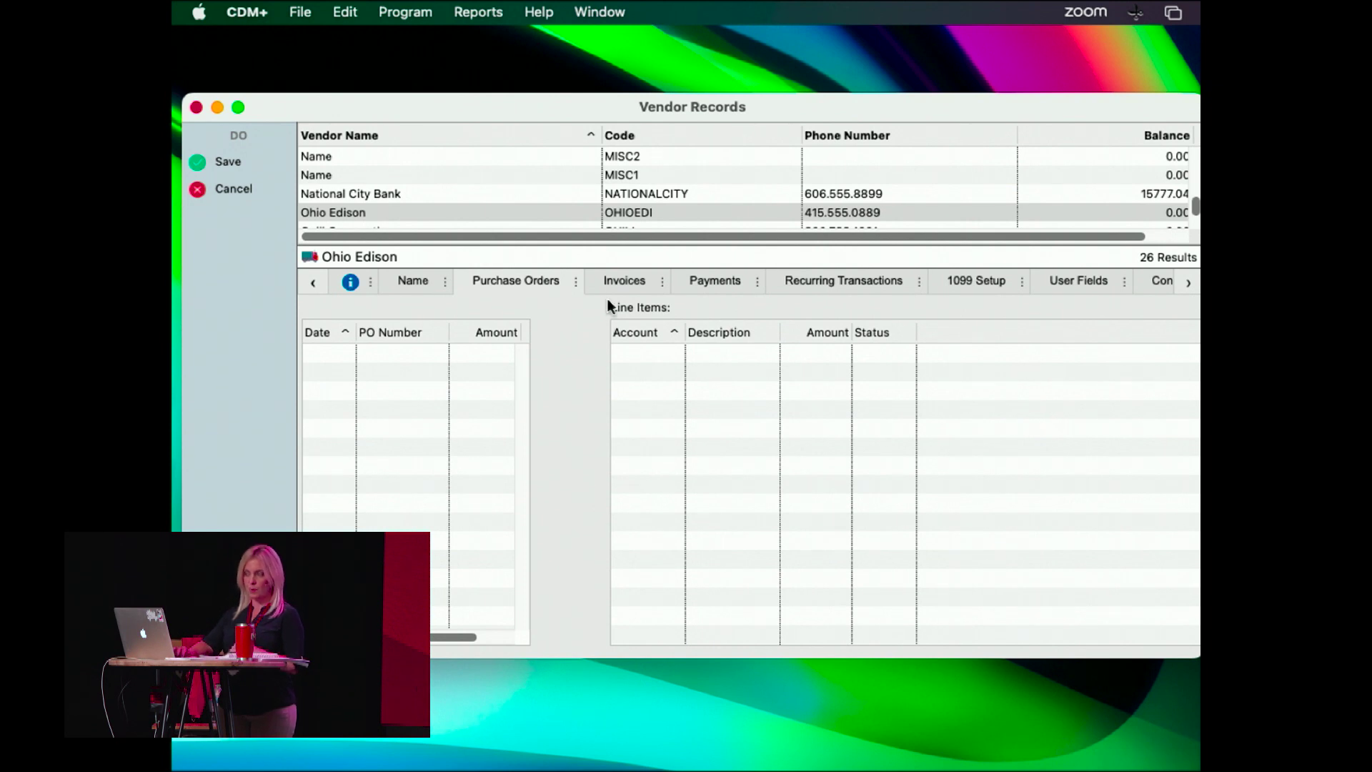
{"action": "left_click", "coordinate": [622, 281]}
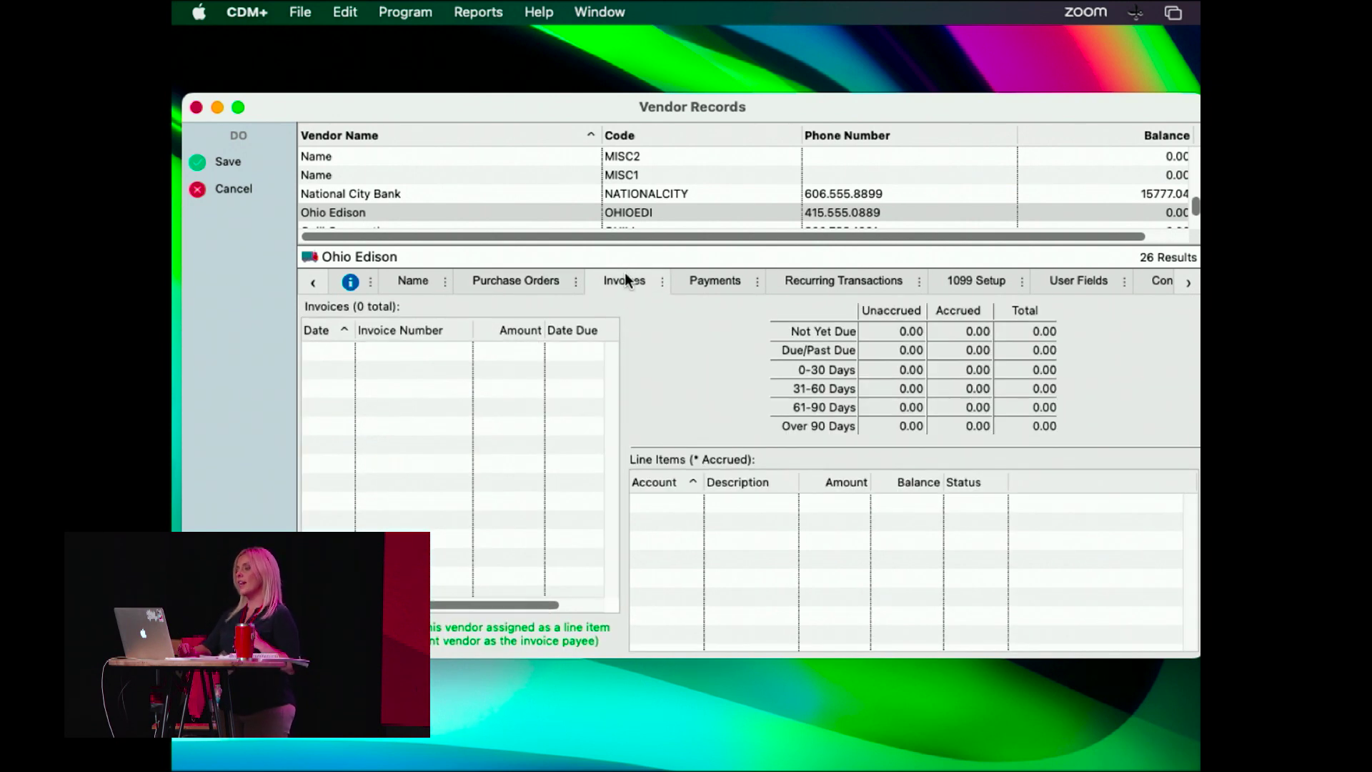
{"action": "left_click", "coordinate": [222, 158]}
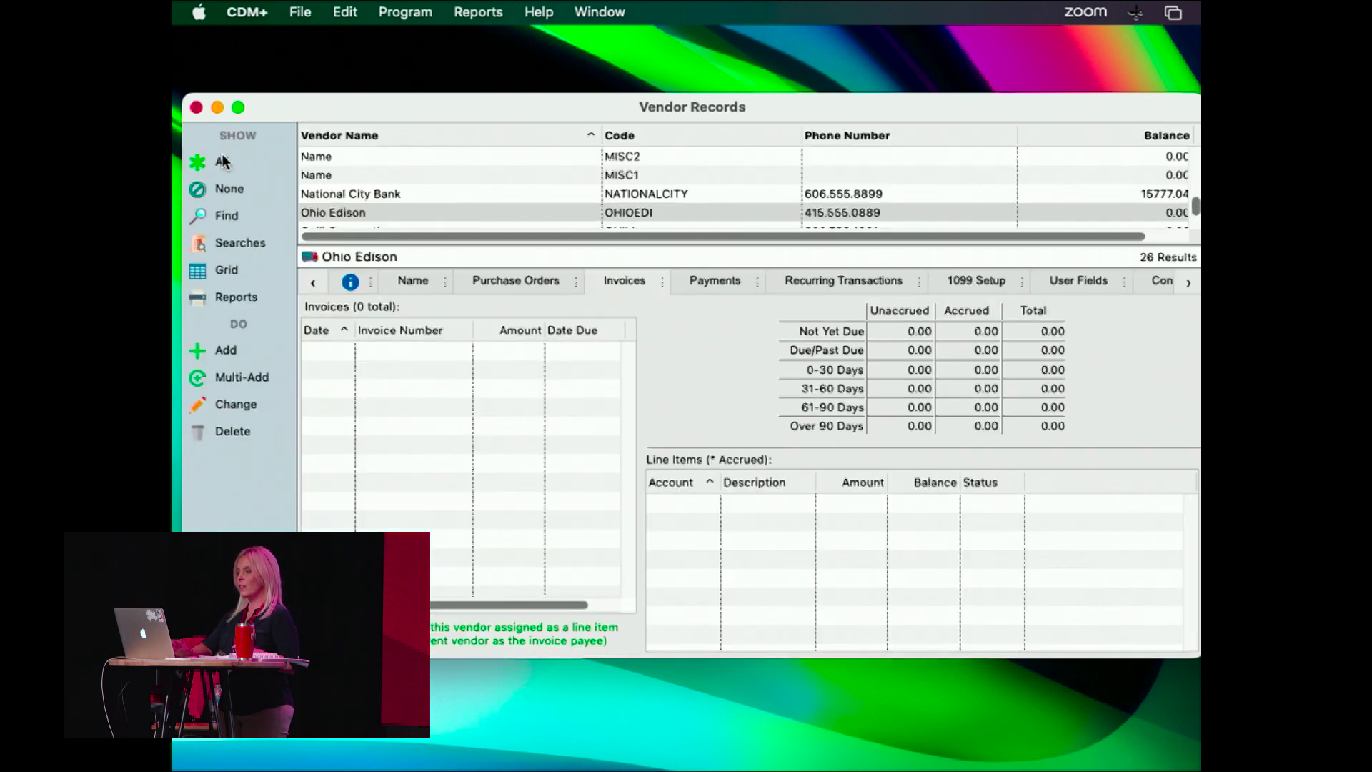
Step: Look through National City Bank's invoices and examine the line items of those dated Jan 19 2017
{"action": "left_click", "coordinate": [494, 194]}
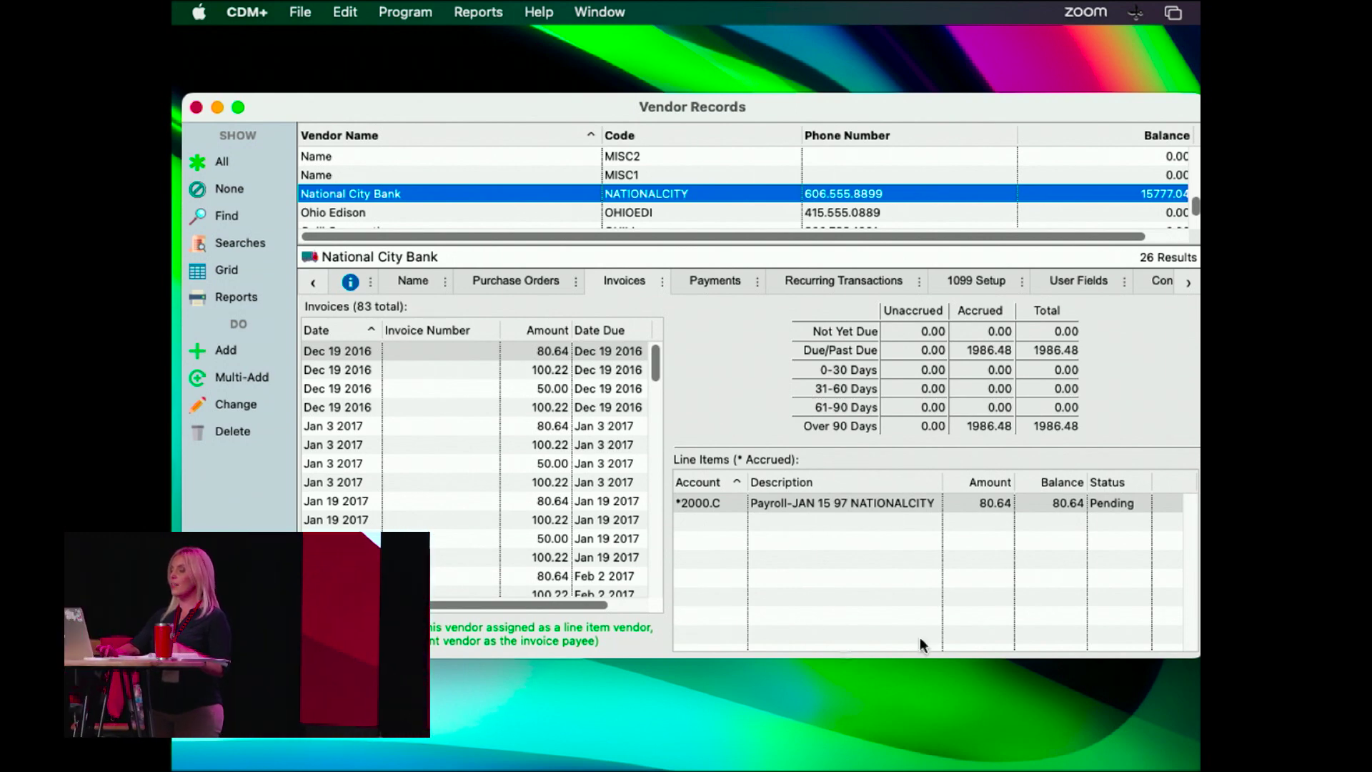
{"action": "left_click", "coordinate": [538, 524]}
{"action": "key", "text": "Up"}
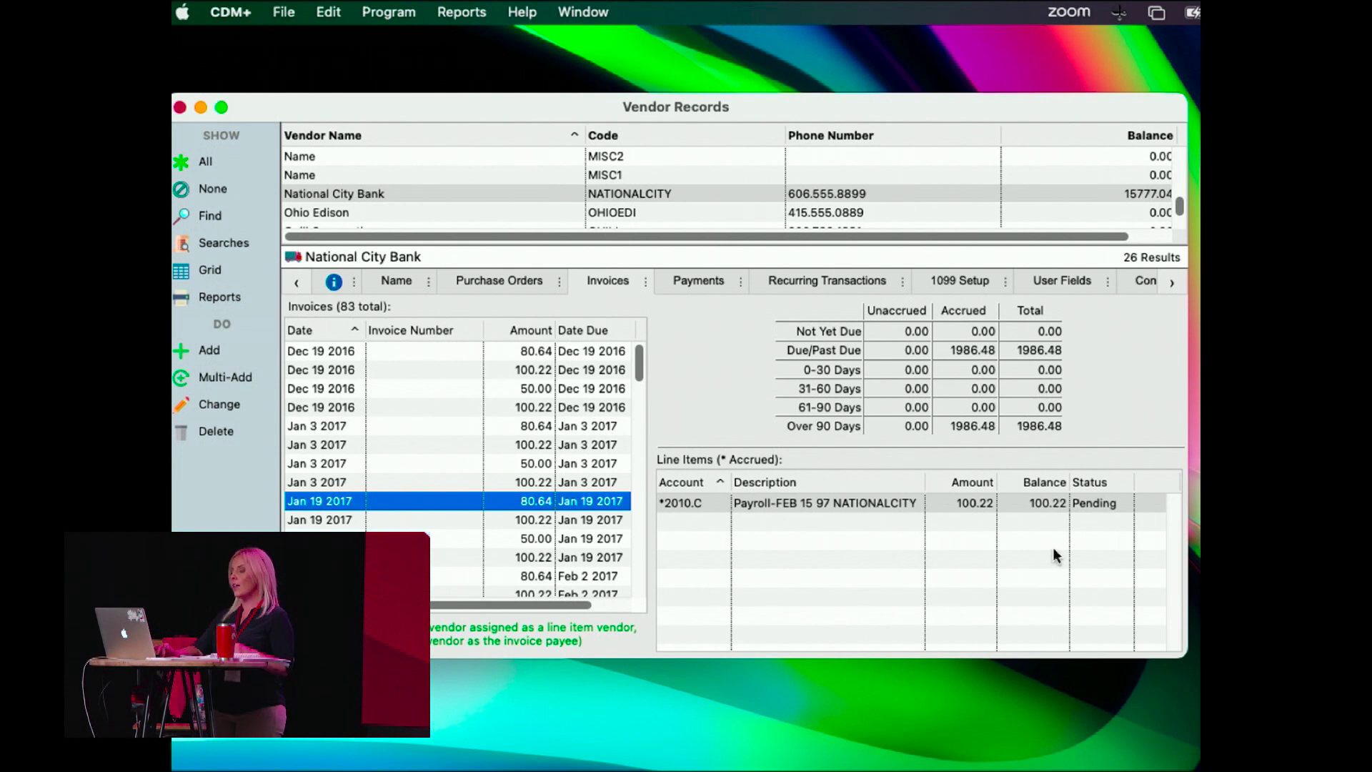
Step: Review National City Bank's payments, inspecting the ledger entry behind a 50.00 payment and closing it again
{"action": "left_click", "coordinate": [706, 284]}
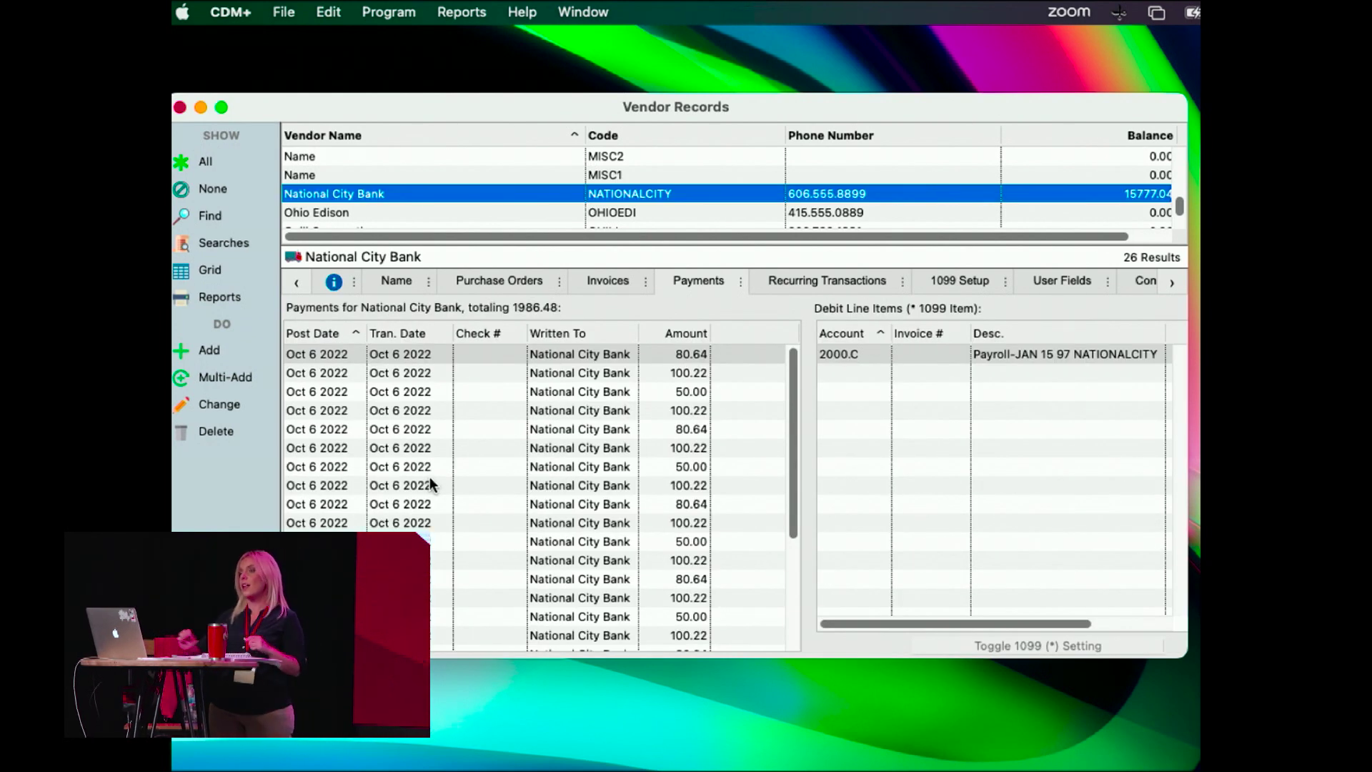
{"action": "left_click", "coordinate": [543, 548]}
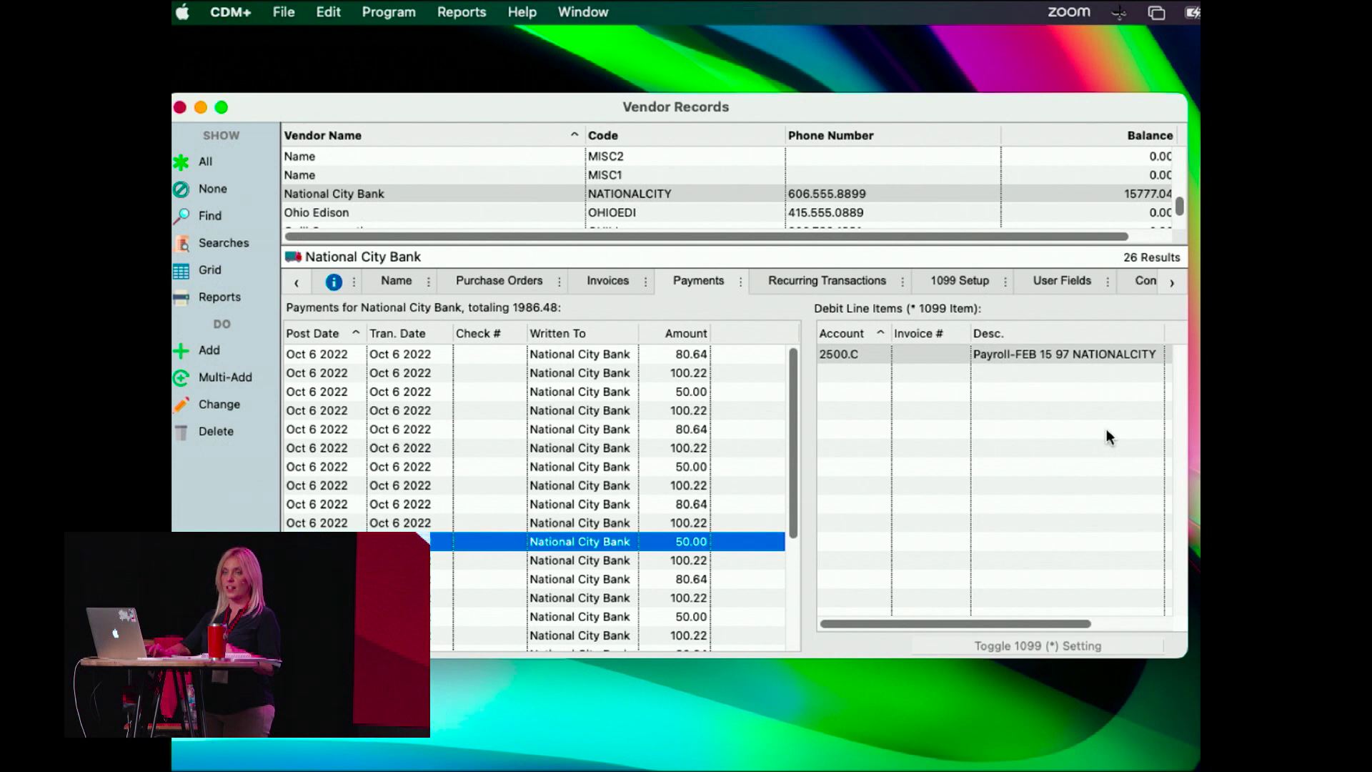
{"action": "double_click", "coordinate": [589, 546]}
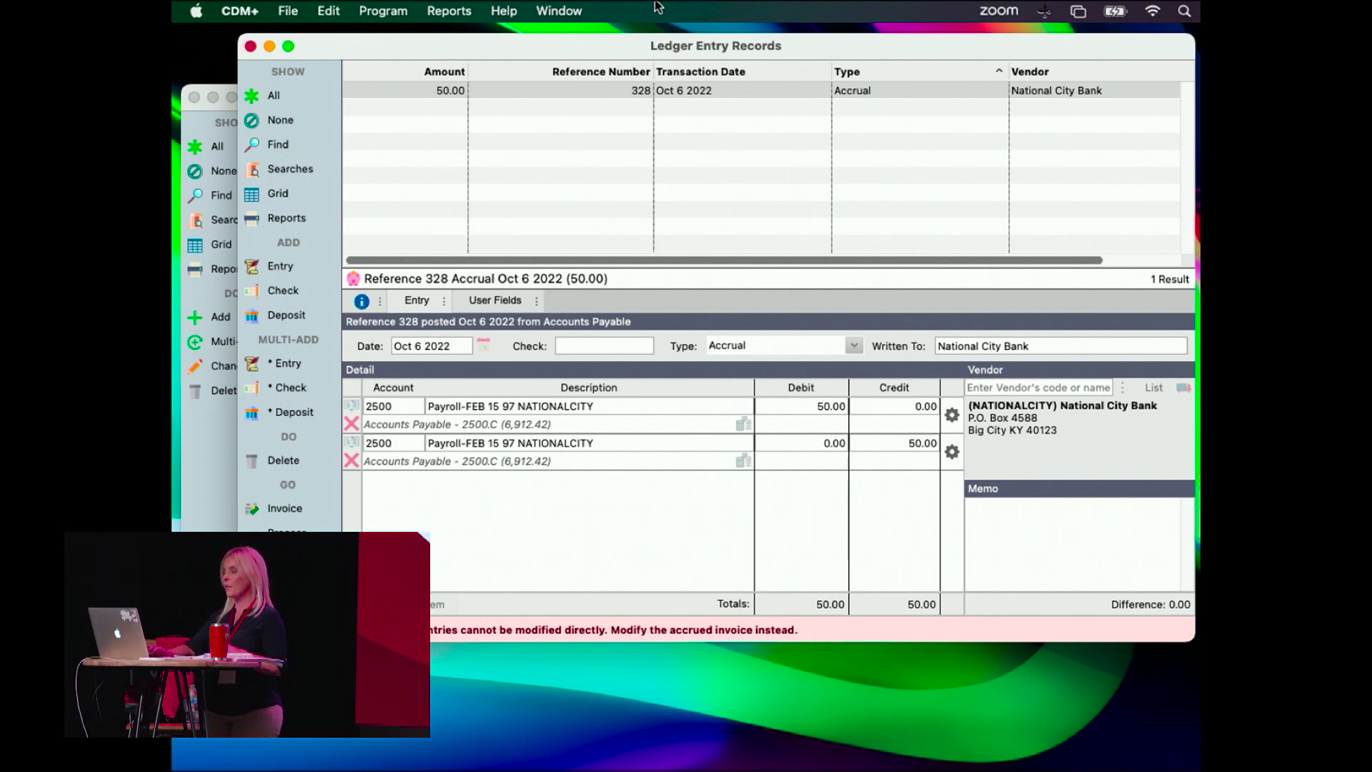
{"action": "left_click", "coordinate": [252, 46]}
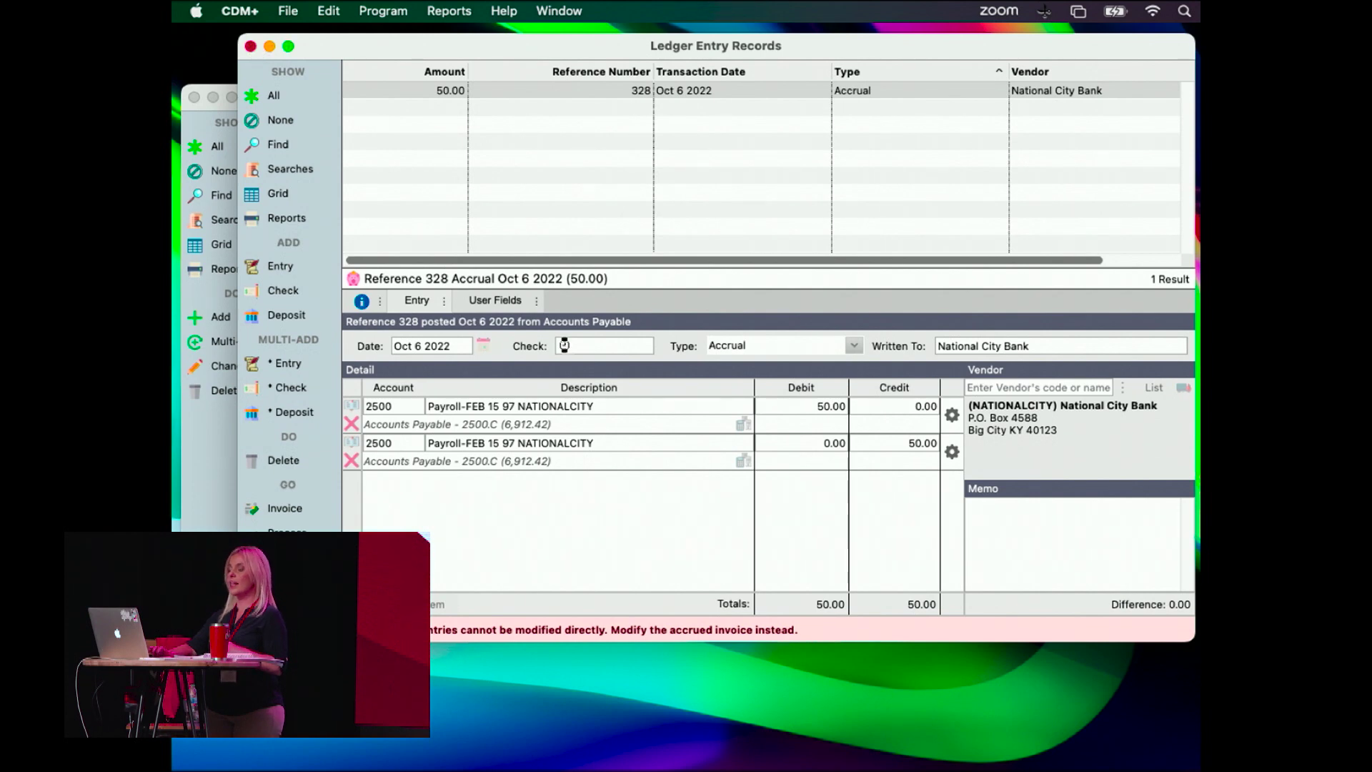
Step: Add a recurring transaction to the Ohio Edison record for day 5 of the month, described as Testing 1 2 3
{"action": "left_click", "coordinate": [762, 255]}
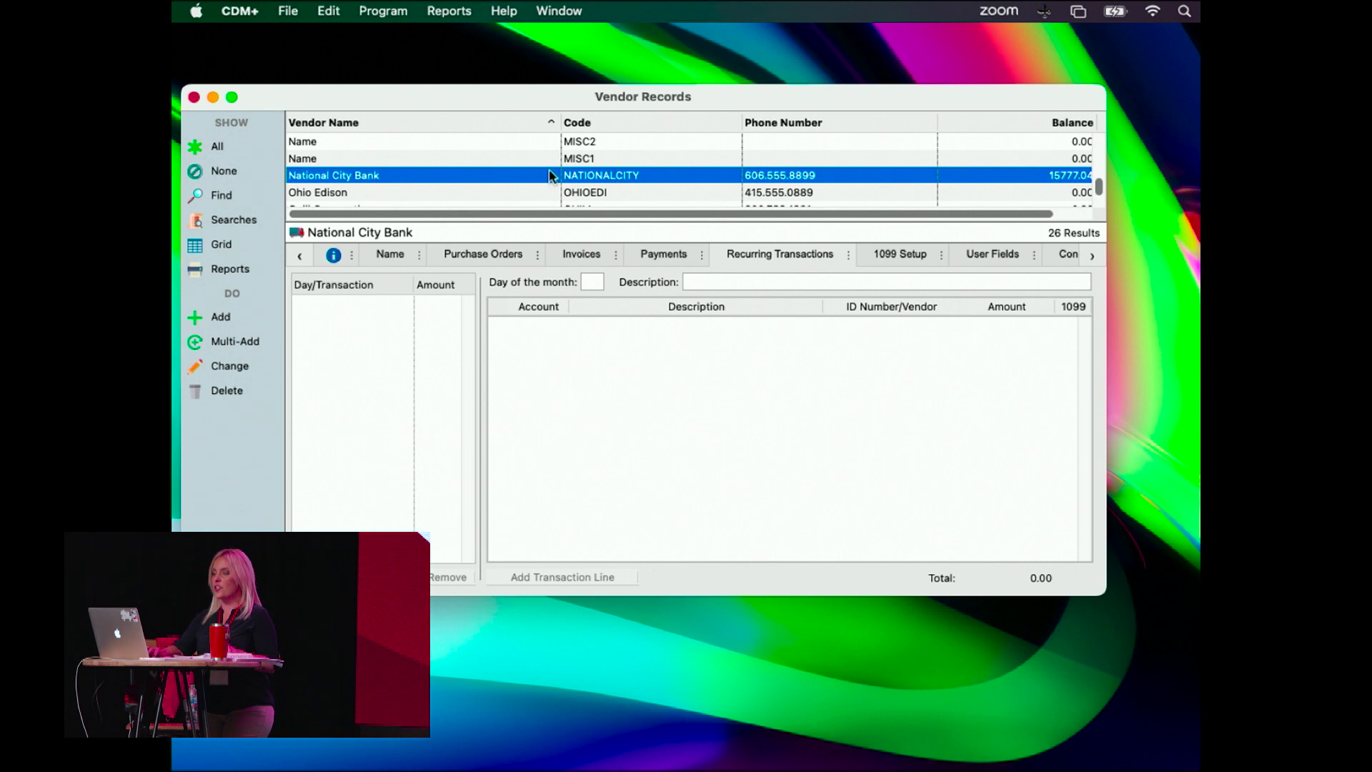
{"action": "left_click", "coordinate": [532, 193]}
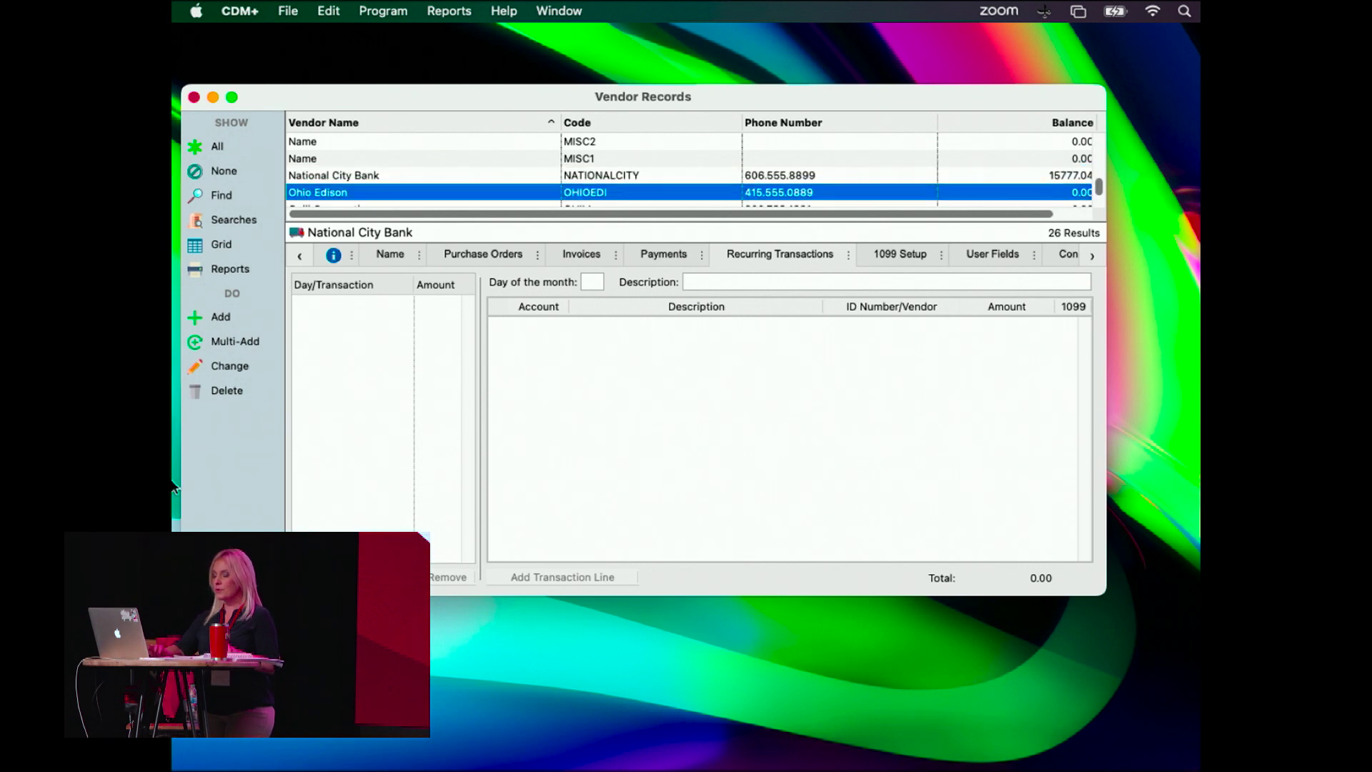
{"action": "left_click", "coordinate": [225, 368]}
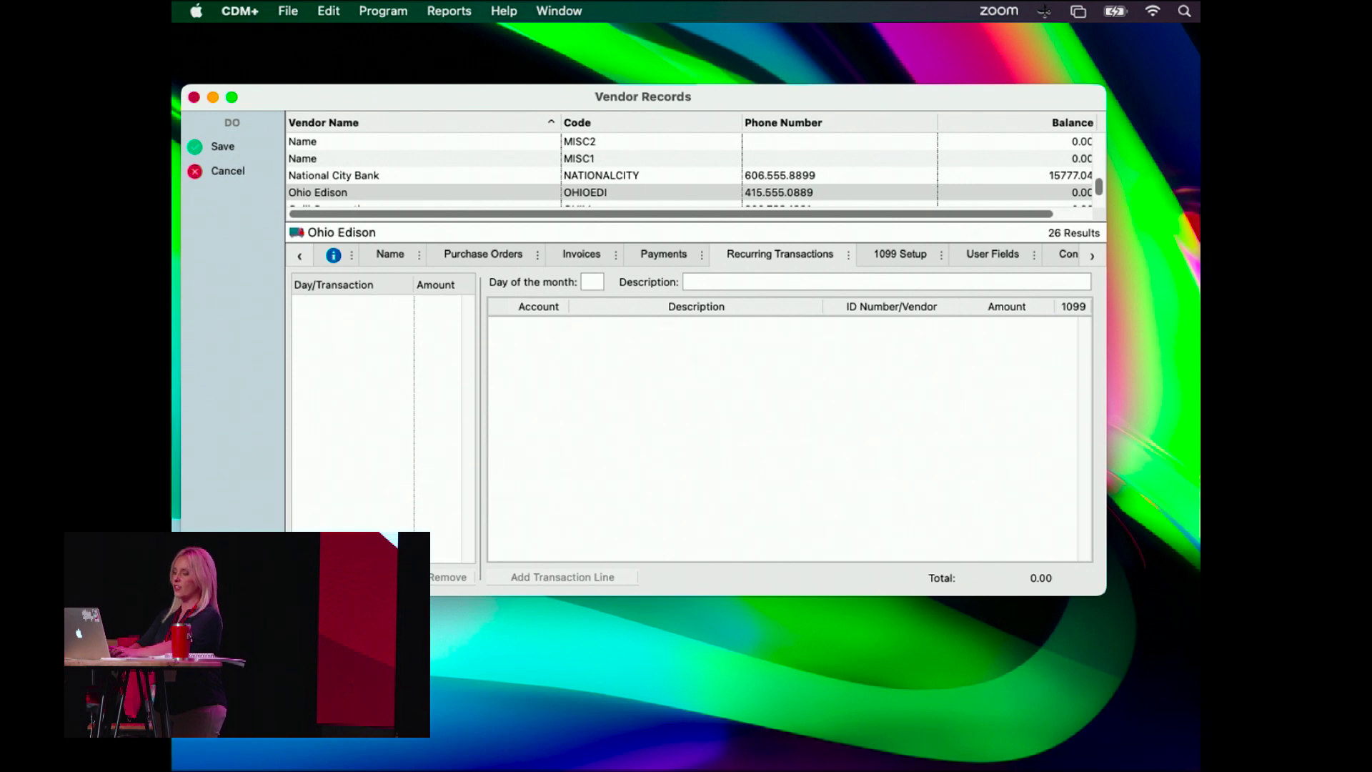
{"action": "type", "text": "1"}
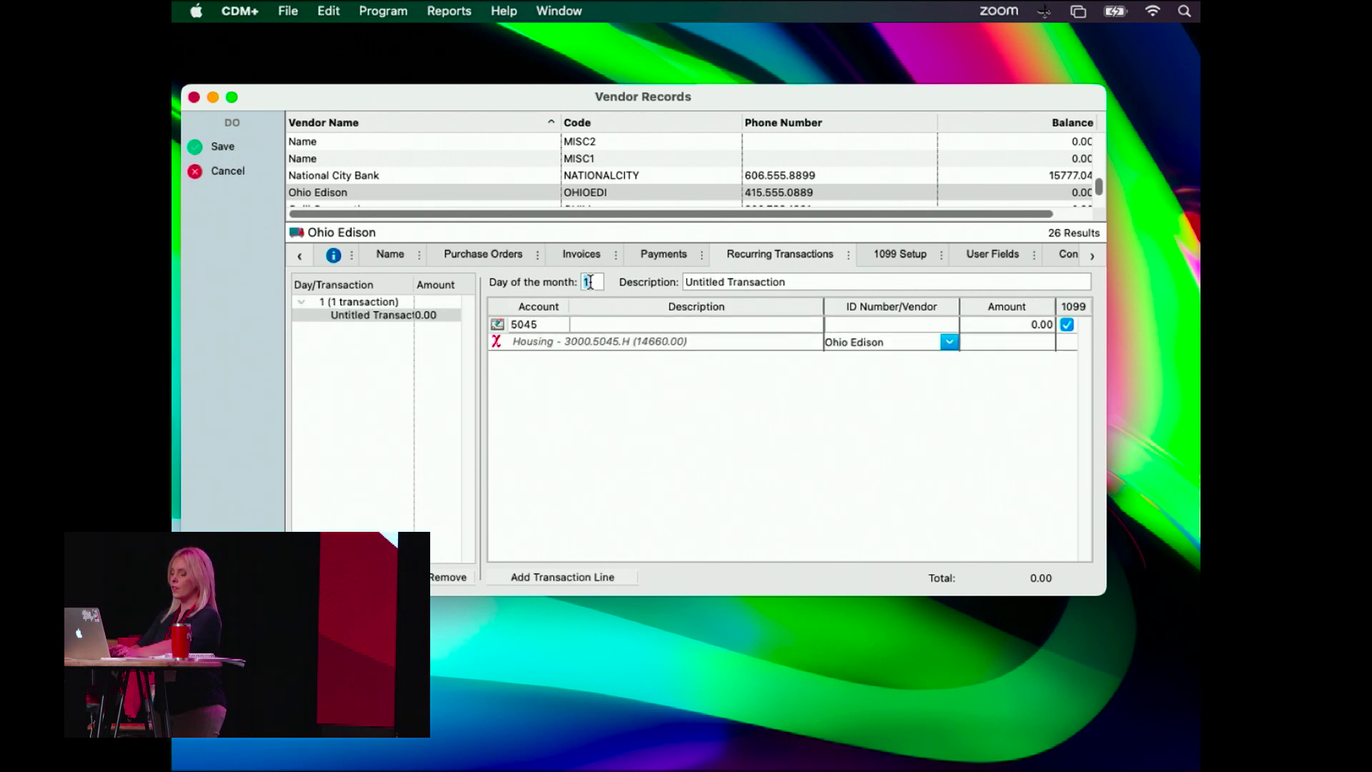
{"action": "key", "text": "Tab"}
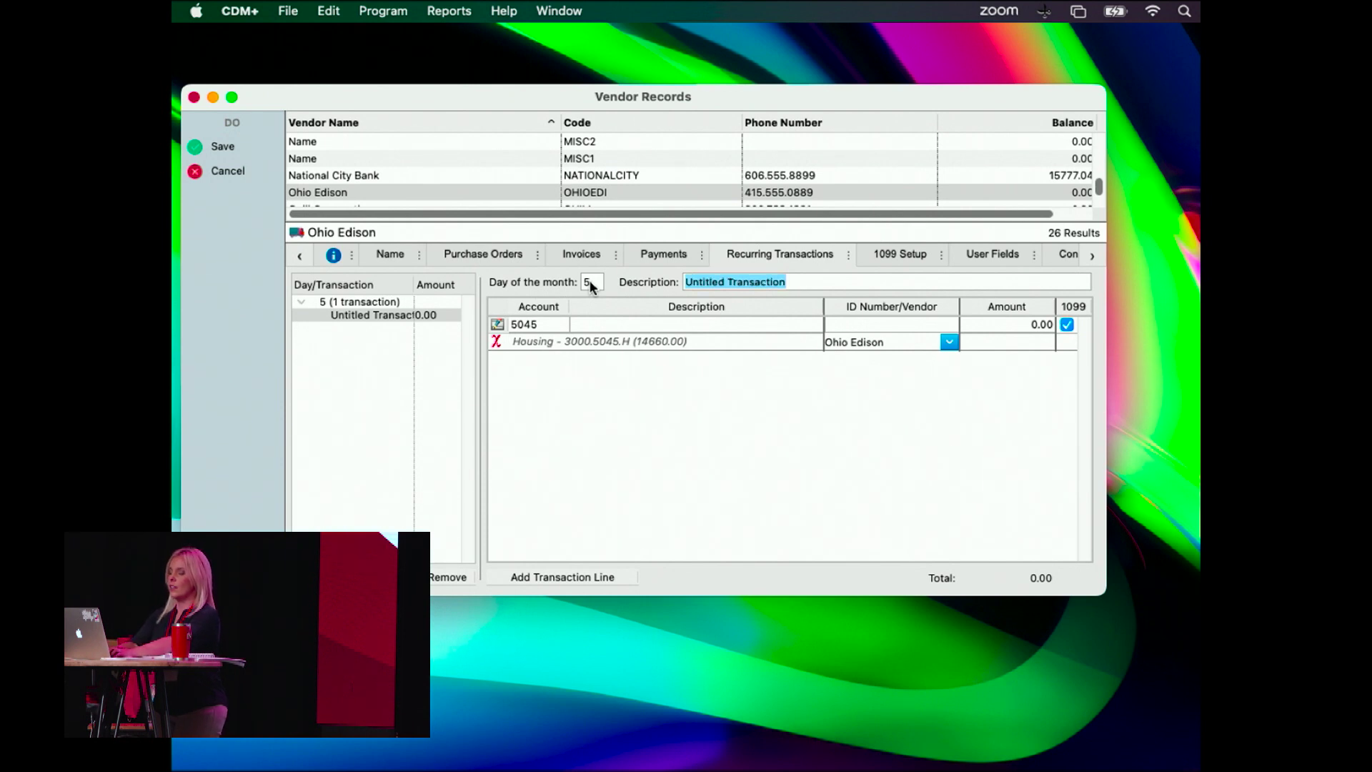
{"action": "type", "text": "Testing 1 2 3"}
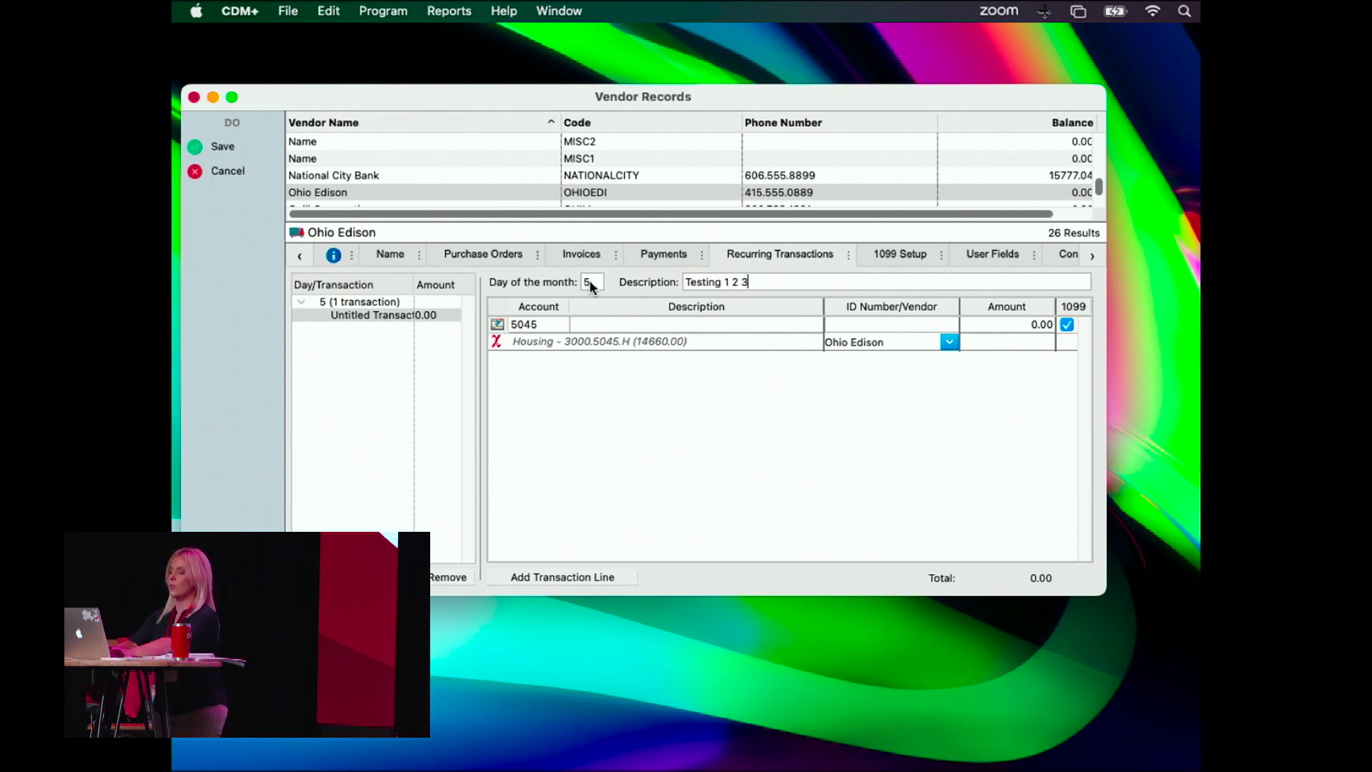
Step: Set the amount of the recurring transaction's 5045 Housing line to 1000, leaving its line description empty
{"action": "left_click", "coordinate": [595, 324]}
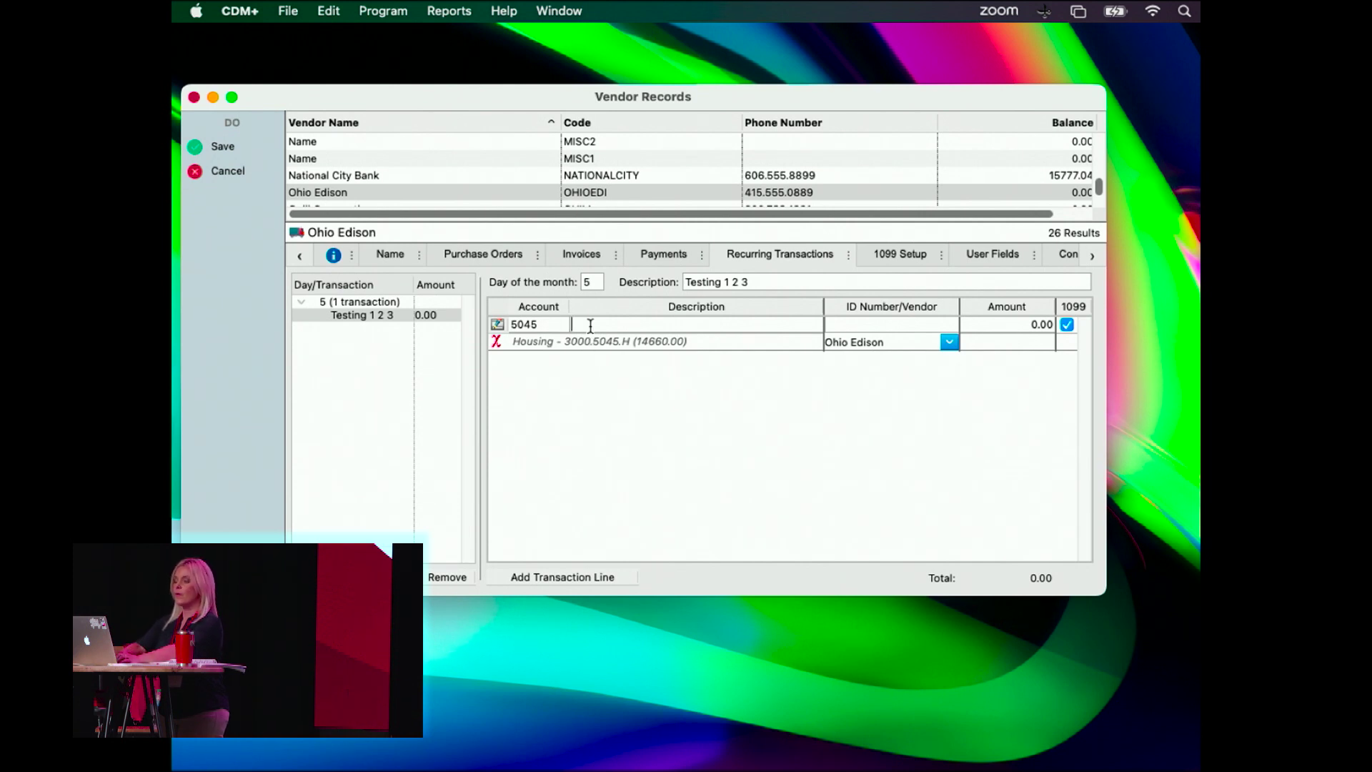
{"action": "key", "text": "Tab"}
{"action": "type", "text": "1000"}
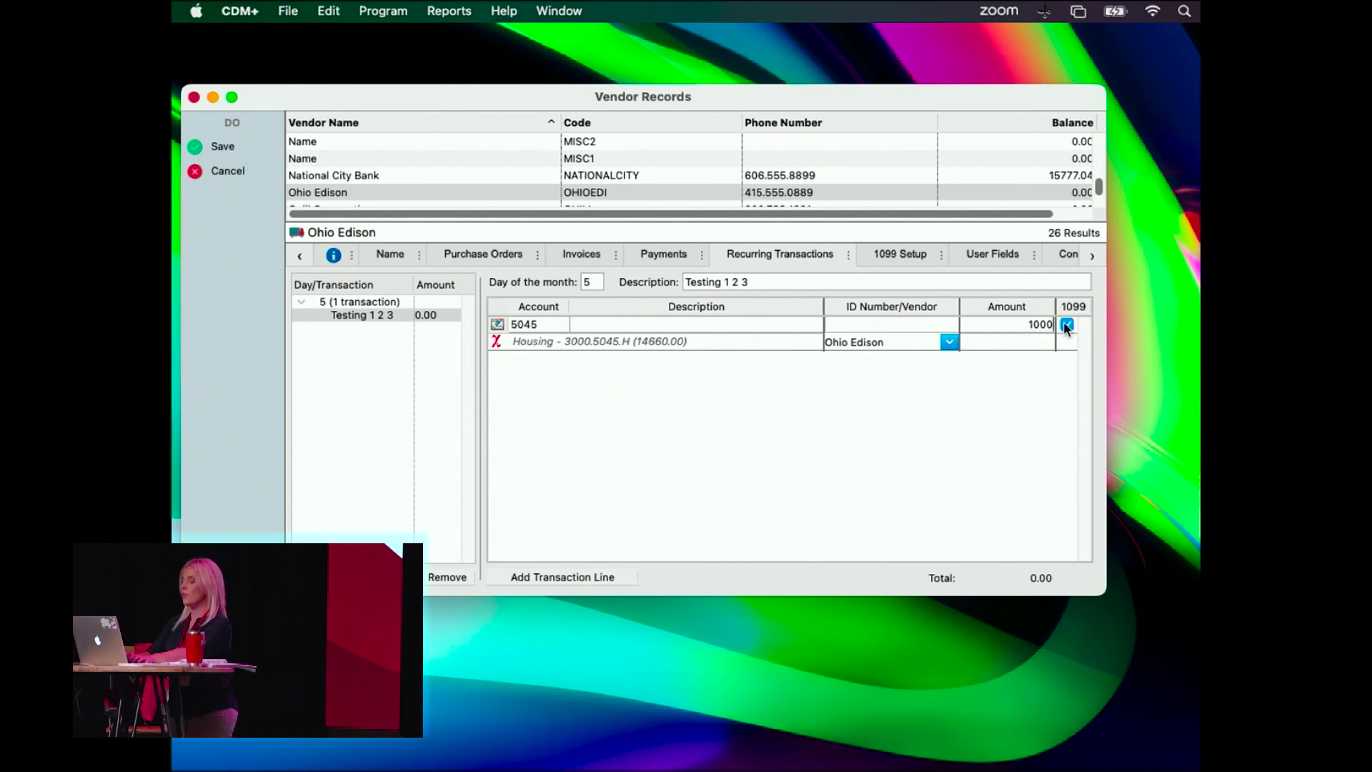
{"action": "left_click", "coordinate": [869, 326]}
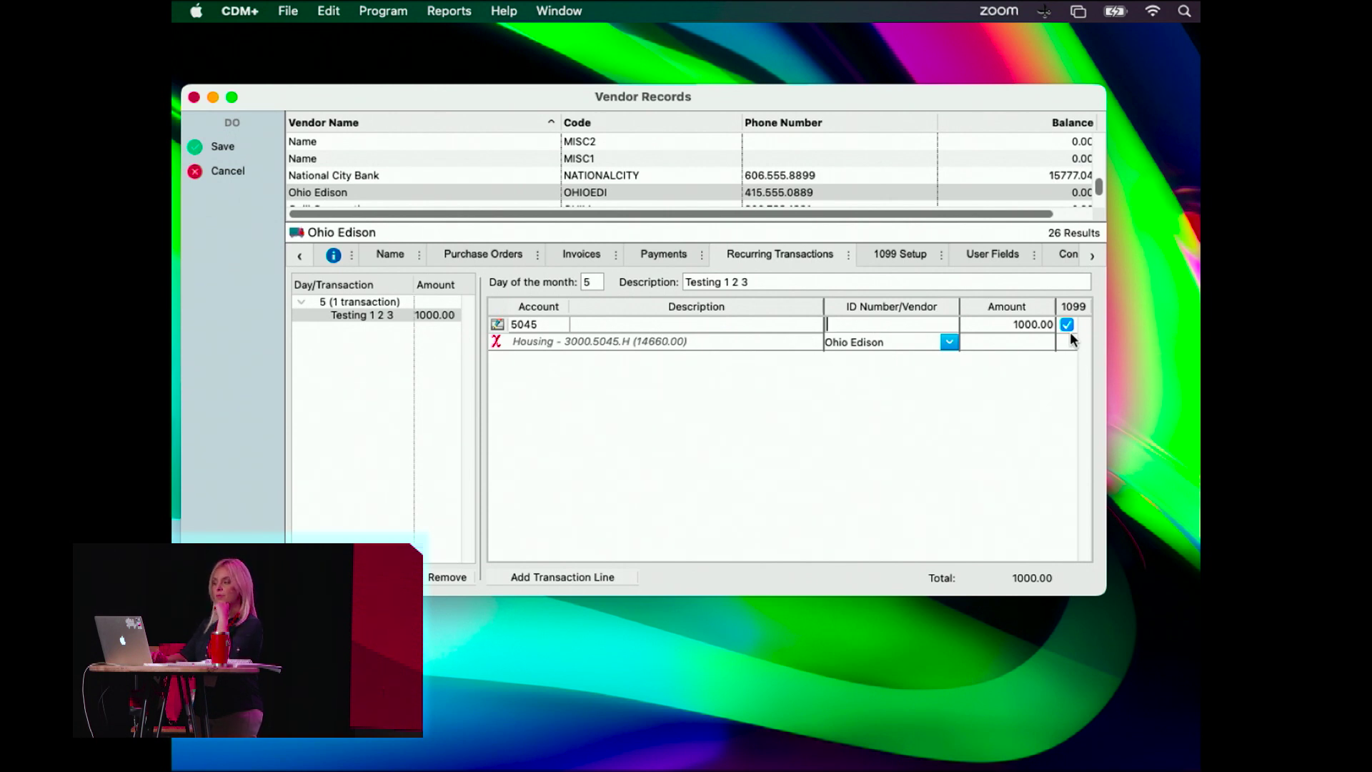
Step: Limit Ohio Edison's 1099 setup to the payer Suran Systems, Inc. and set the 1099 vendor display name to Contact Name
{"action": "left_click", "coordinate": [900, 256]}
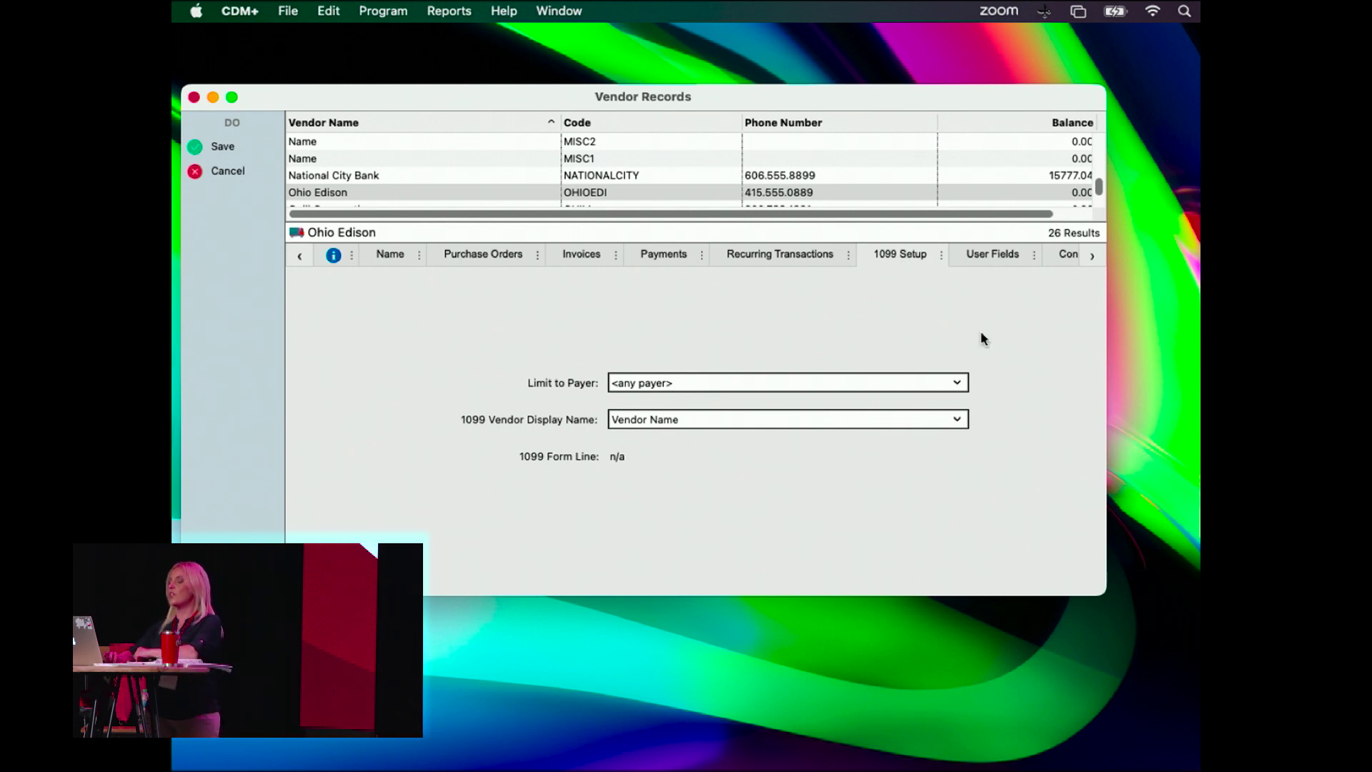
{"action": "left_click", "coordinate": [957, 383]}
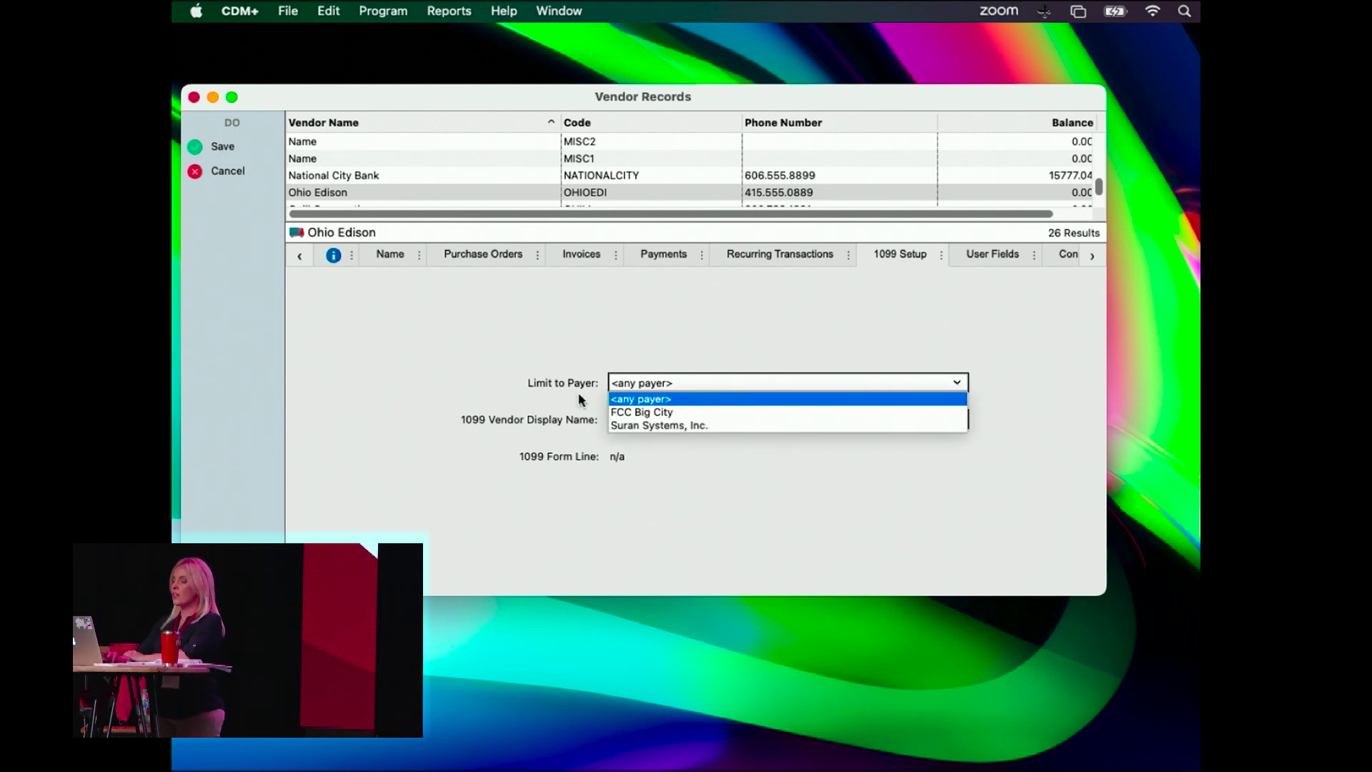
{"action": "left_click", "coordinate": [682, 425]}
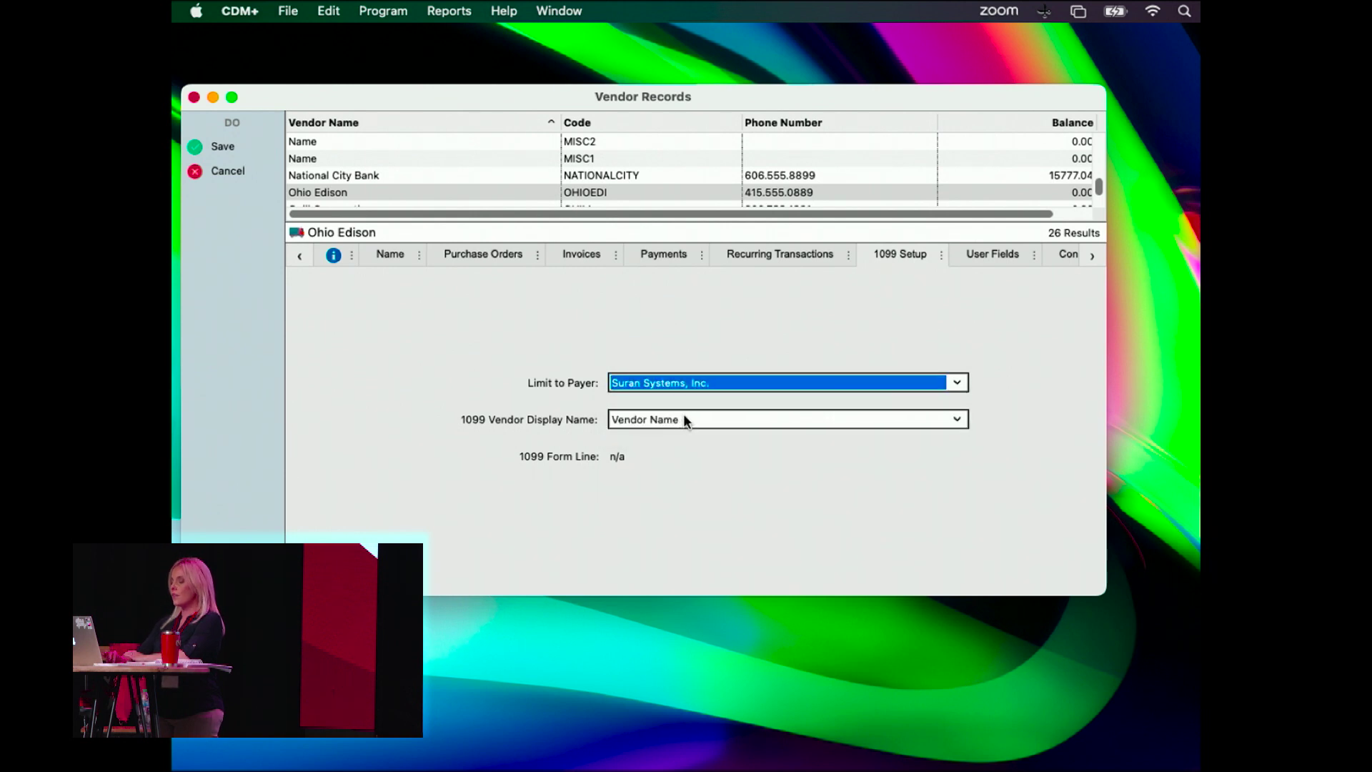
{"action": "left_click", "coordinate": [686, 420]}
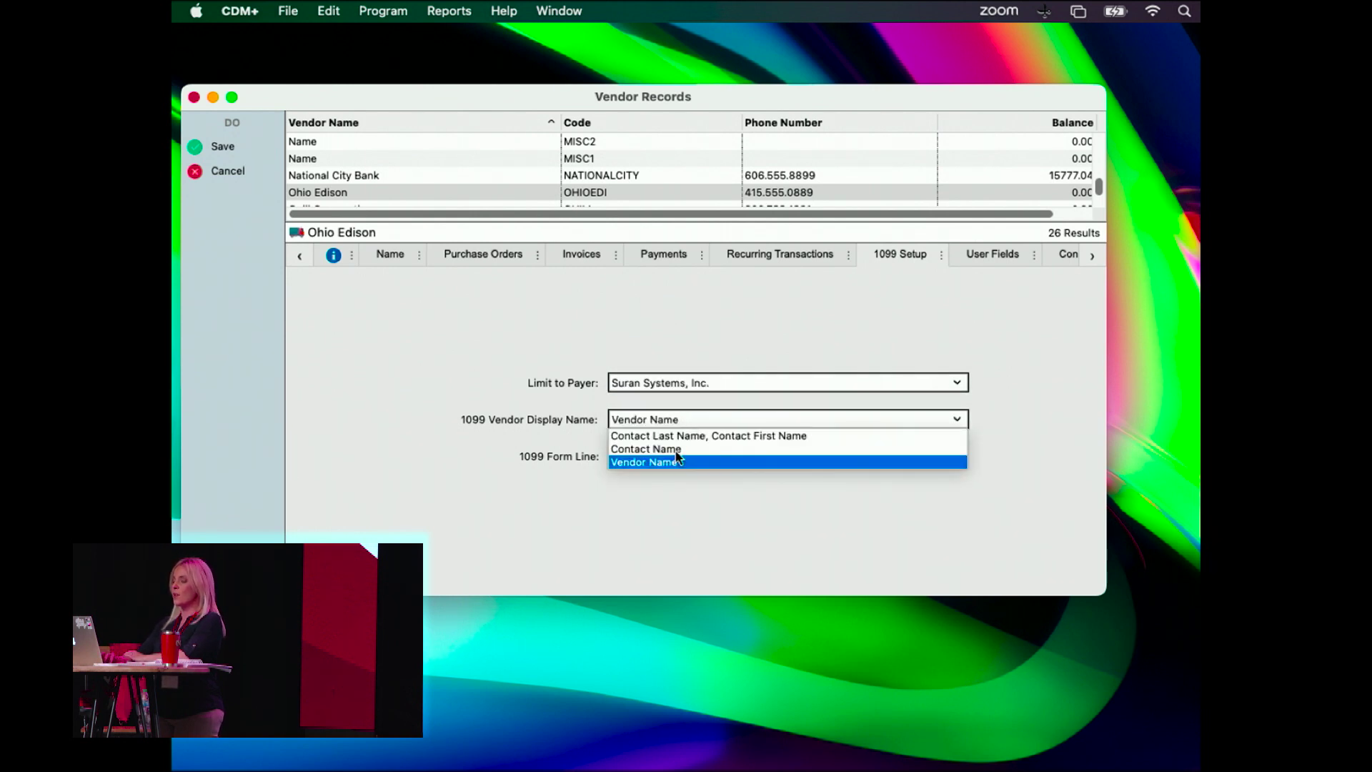
{"action": "left_click", "coordinate": [676, 450]}
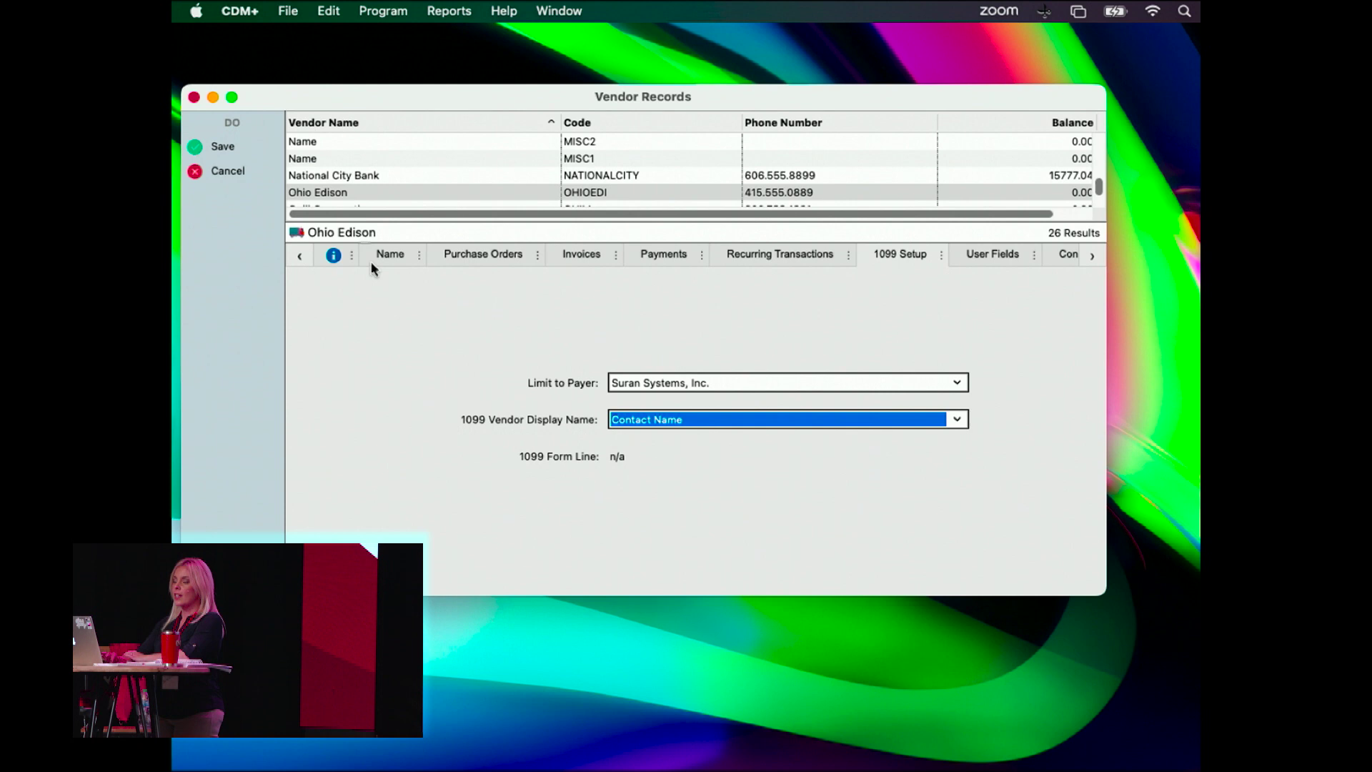
Step: Set Ohio Edison's 1099 type to 1099-MISC and view the available 1099 form line options
{"action": "left_click", "coordinate": [390, 255]}
{"action": "left_click", "coordinate": [958, 502]}
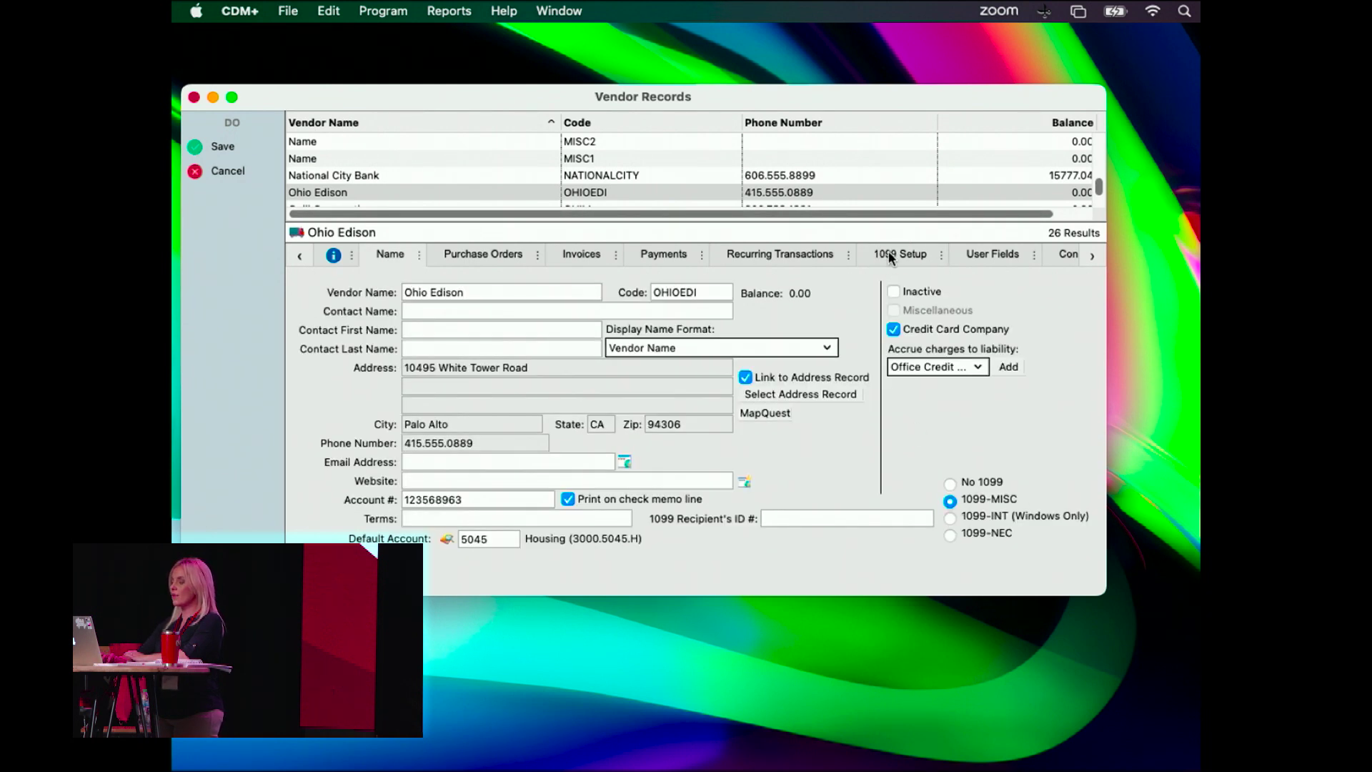
{"action": "left_click", "coordinate": [889, 257]}
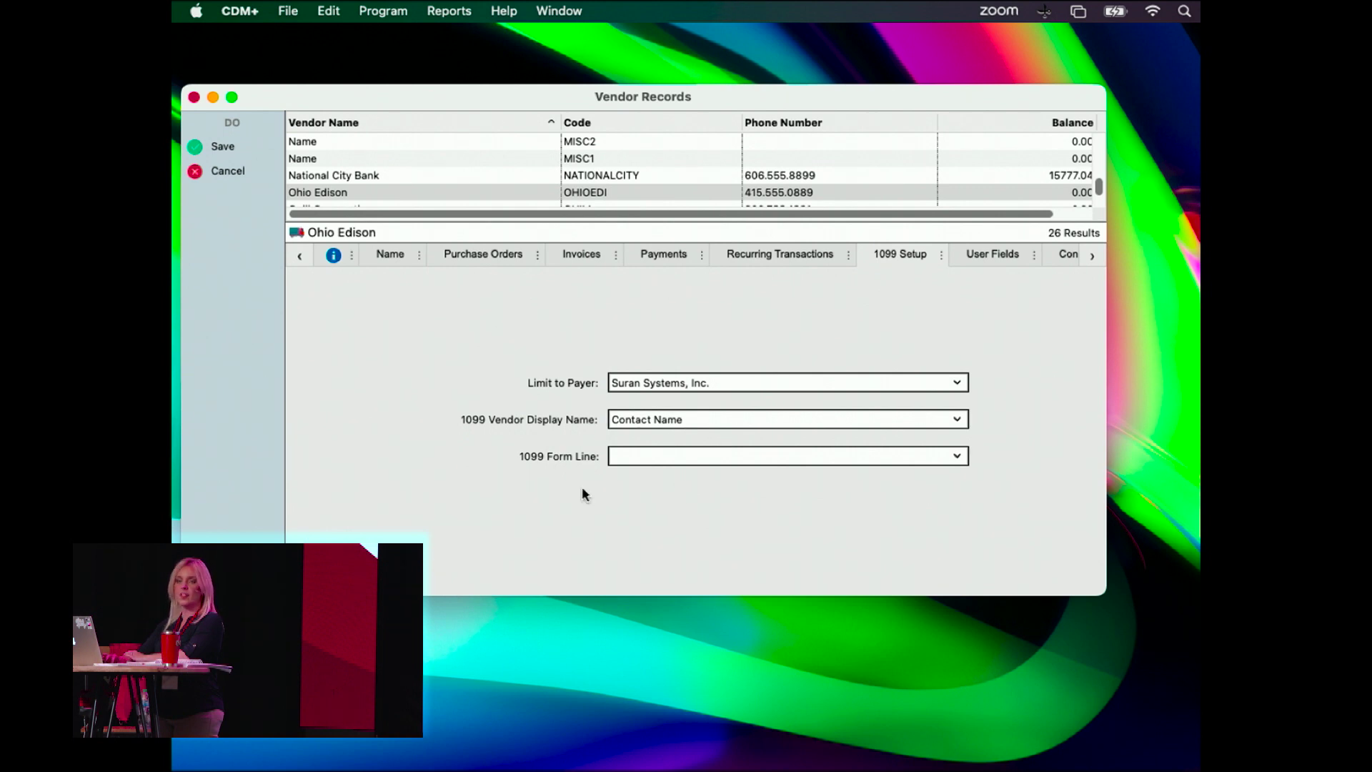
{"action": "left_click", "coordinate": [671, 457]}
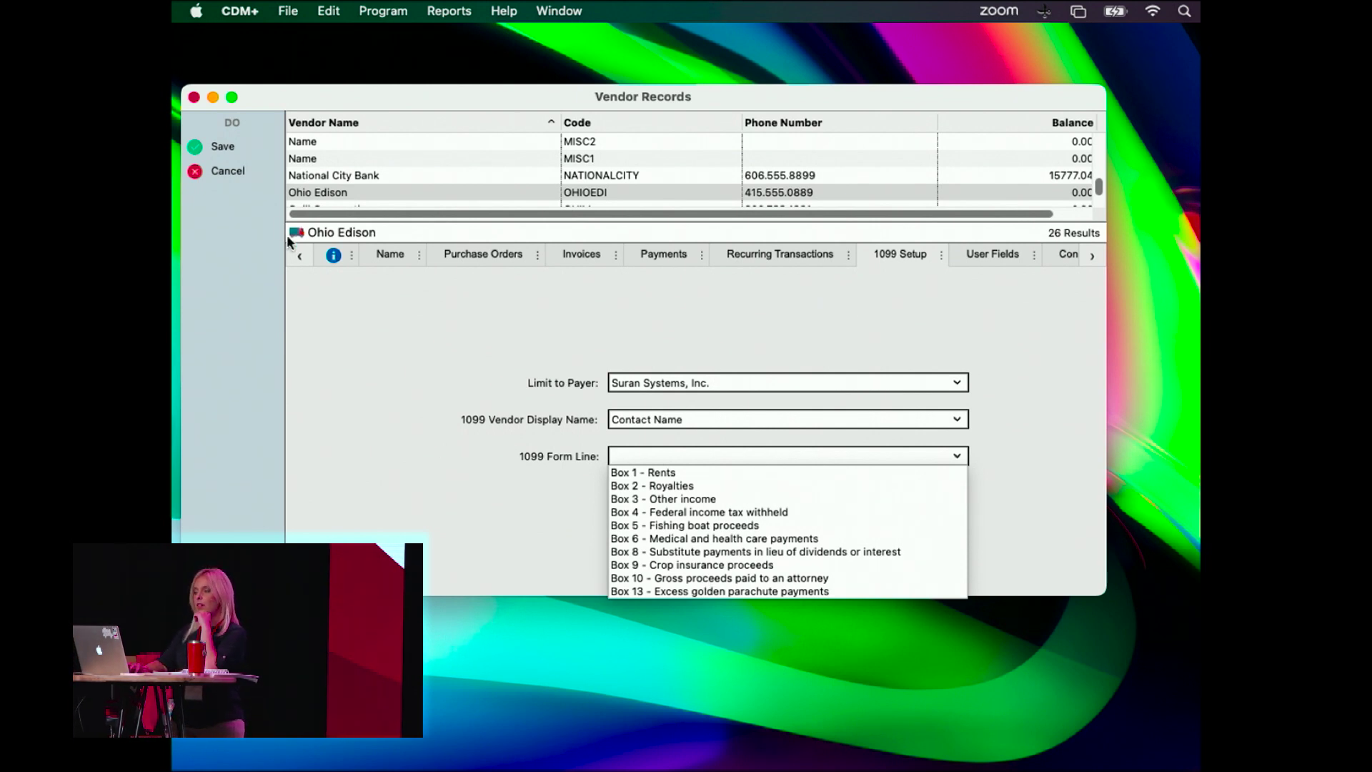
Step: Change Ohio Edison's 1099 type to 1099-NEC, check its 1099 setup and save the vendor record
{"action": "left_click", "coordinate": [384, 255]}
{"action": "left_click", "coordinate": [386, 253]}
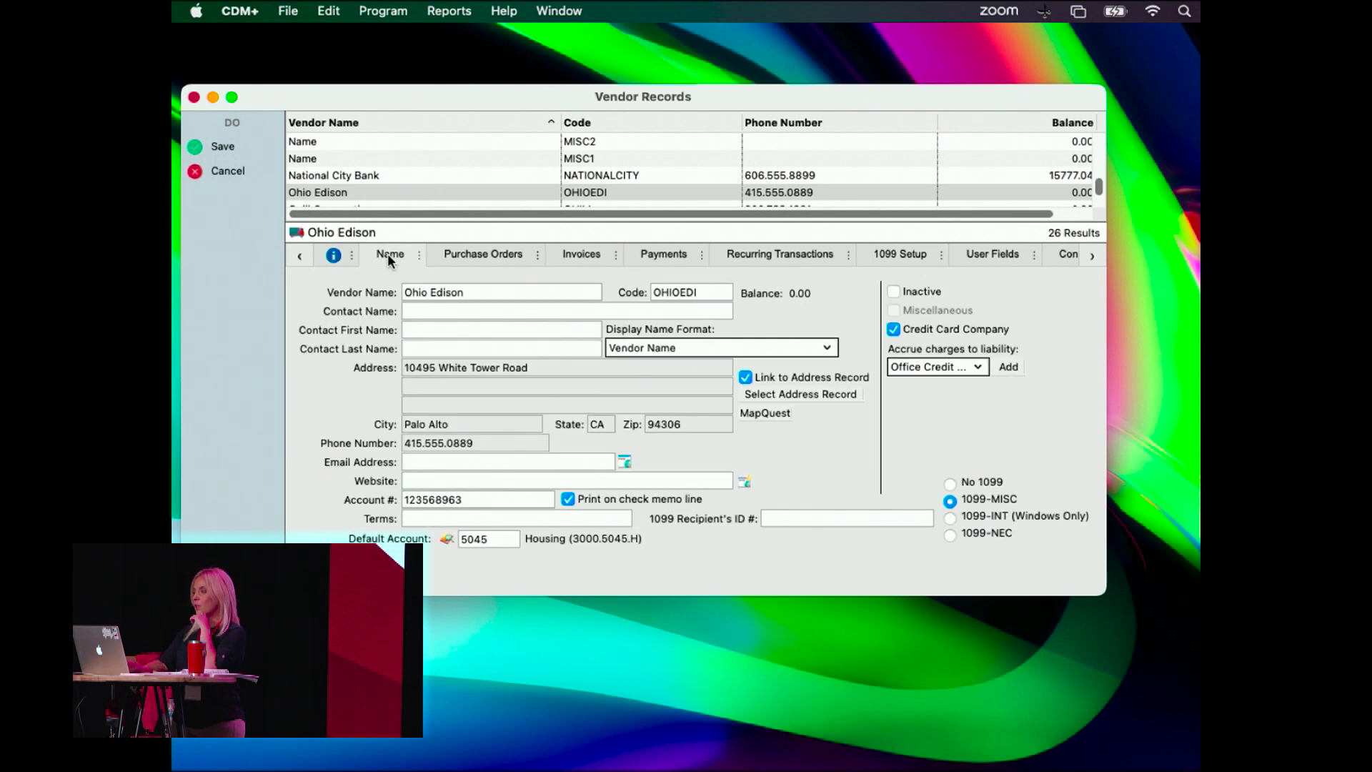
{"action": "left_click", "coordinate": [950, 535]}
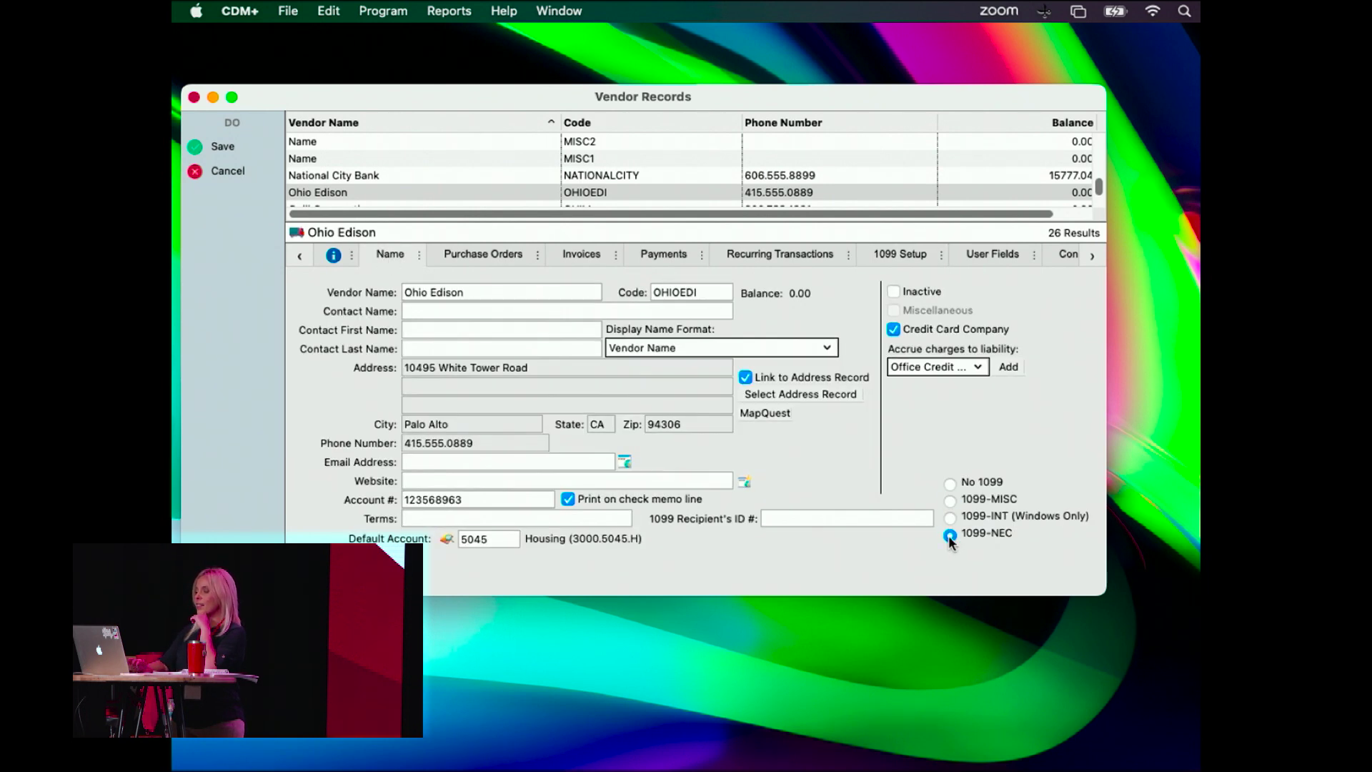
{"action": "left_click", "coordinate": [911, 250]}
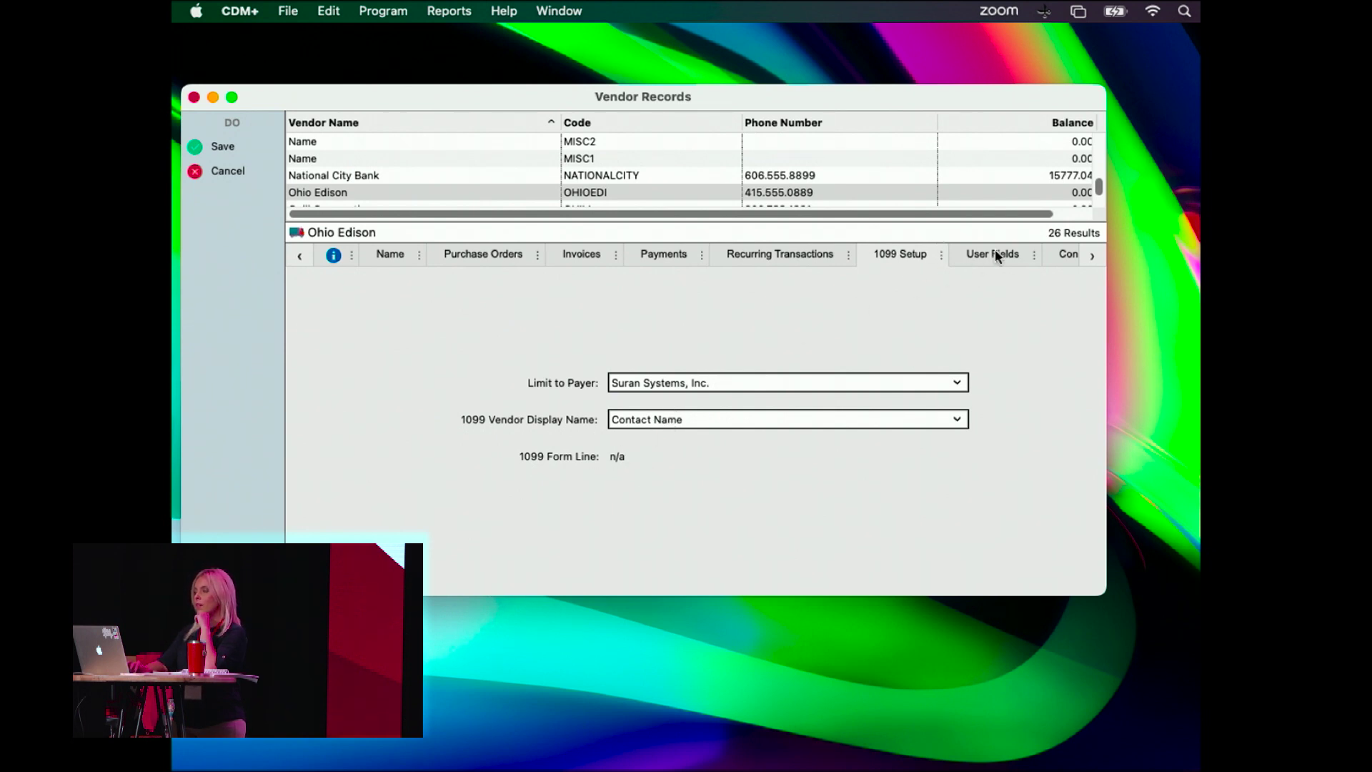
{"action": "scroll", "coordinate": [996, 255], "scroll_direction": "right", "scroll_amount": 2}
{"action": "scroll", "coordinate": [997, 256], "scroll_direction": "left", "scroll_amount": 2}
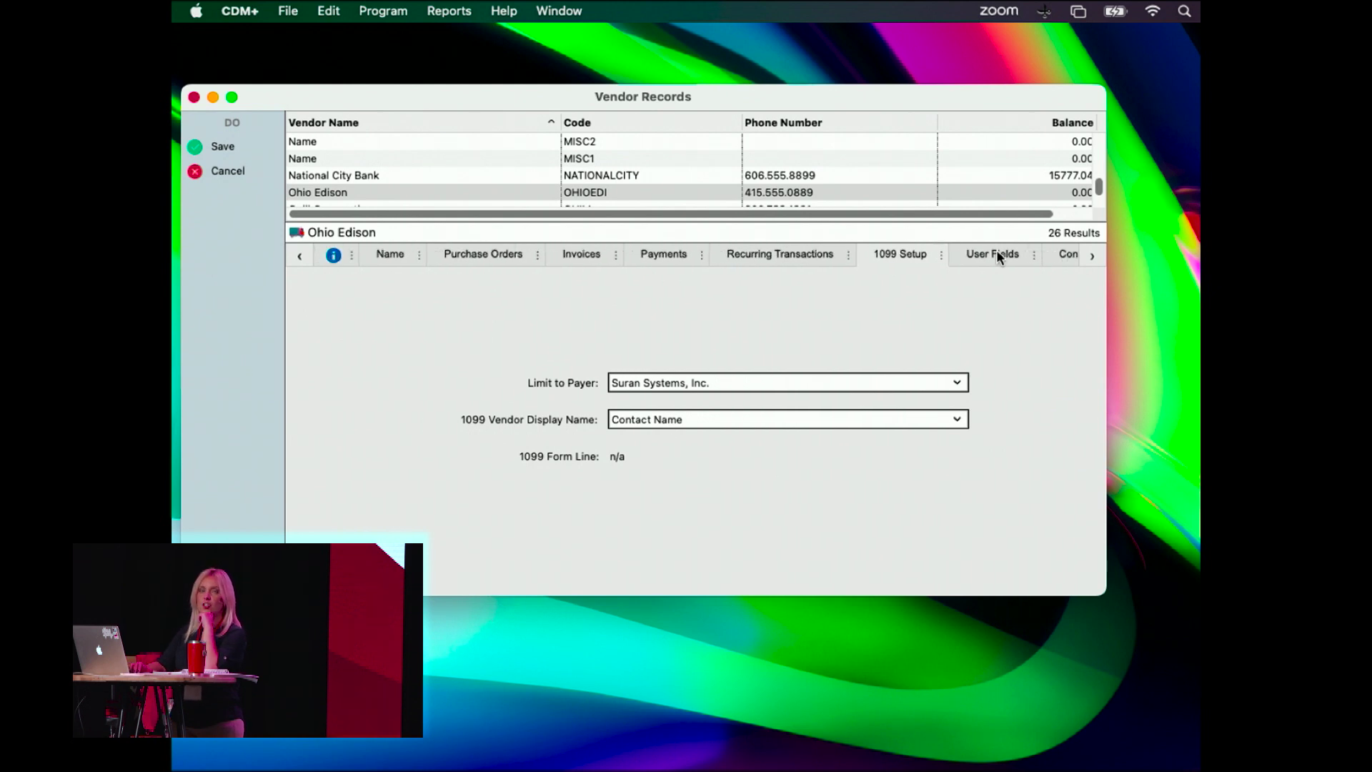
{"action": "left_click", "coordinate": [221, 146]}
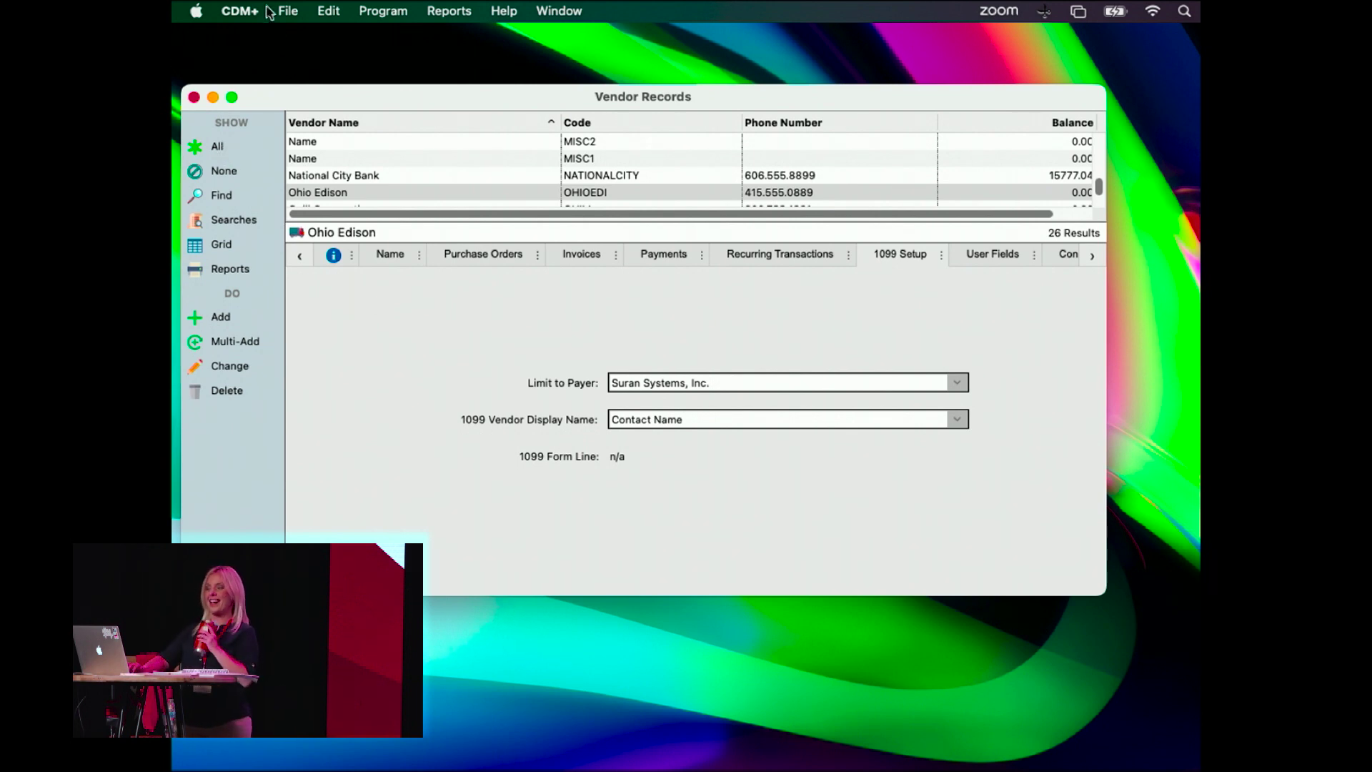
Step: Run the Merge Vendors special function from the utilities
{"action": "left_click", "coordinate": [288, 12]}
{"action": "left_click", "coordinate": [319, 142]}
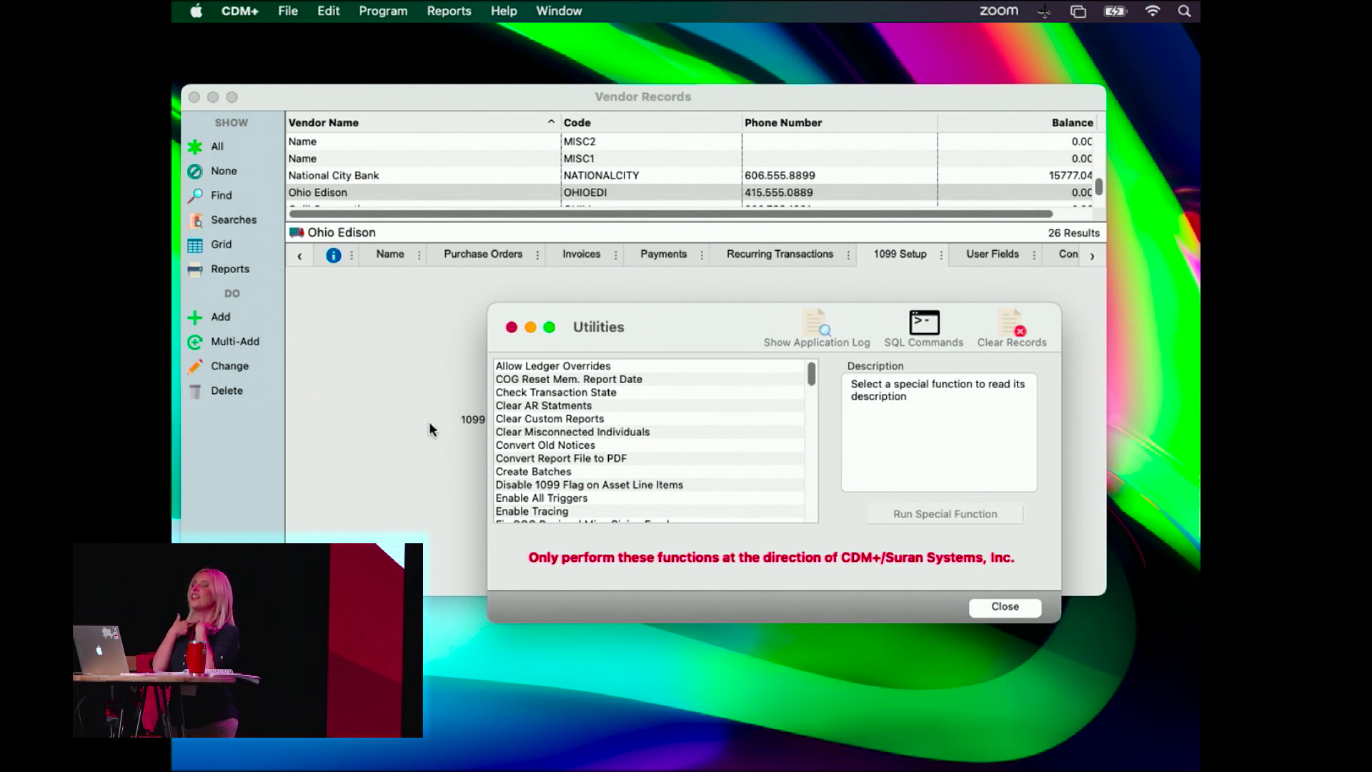
{"action": "scroll", "coordinate": [651, 486], "scroll_direction": "down", "scroll_amount": 10}
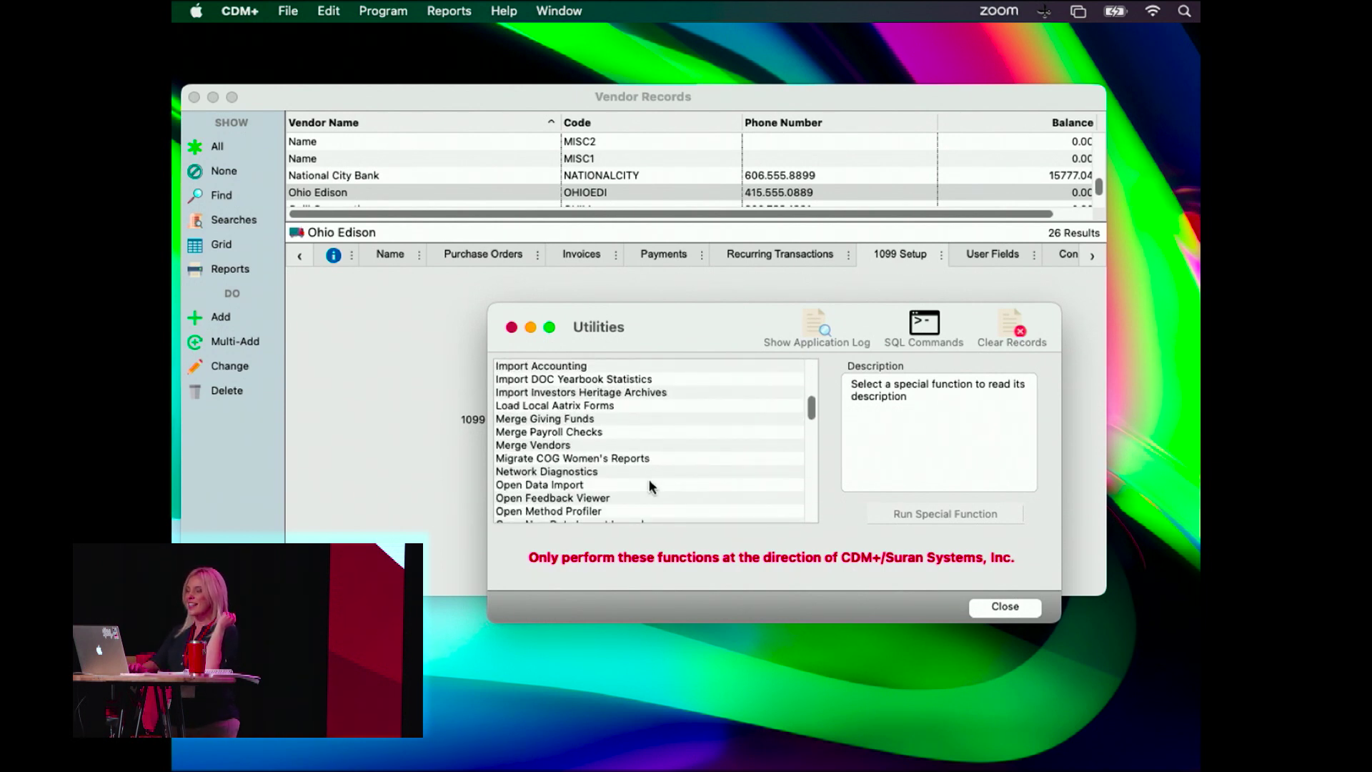
{"action": "left_click", "coordinate": [509, 445]}
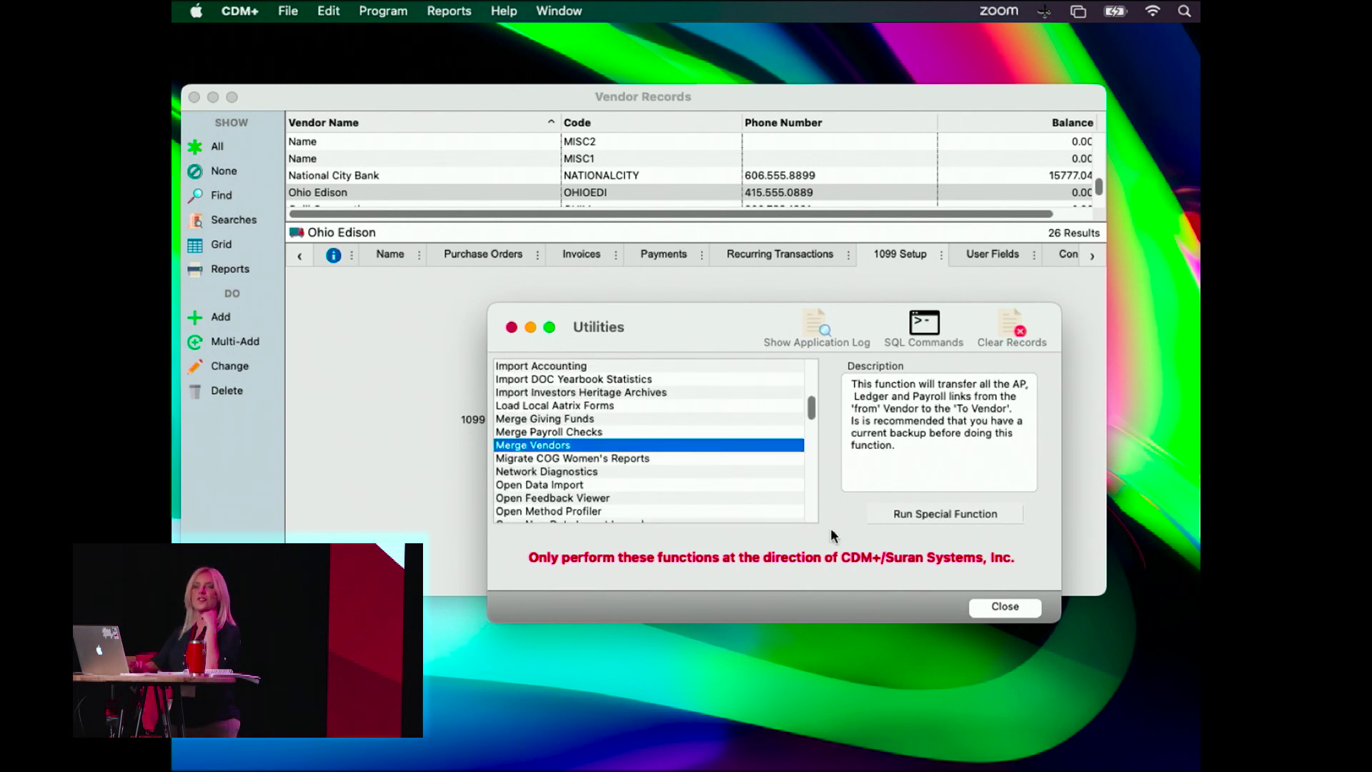
{"action": "left_click", "coordinate": [942, 515]}
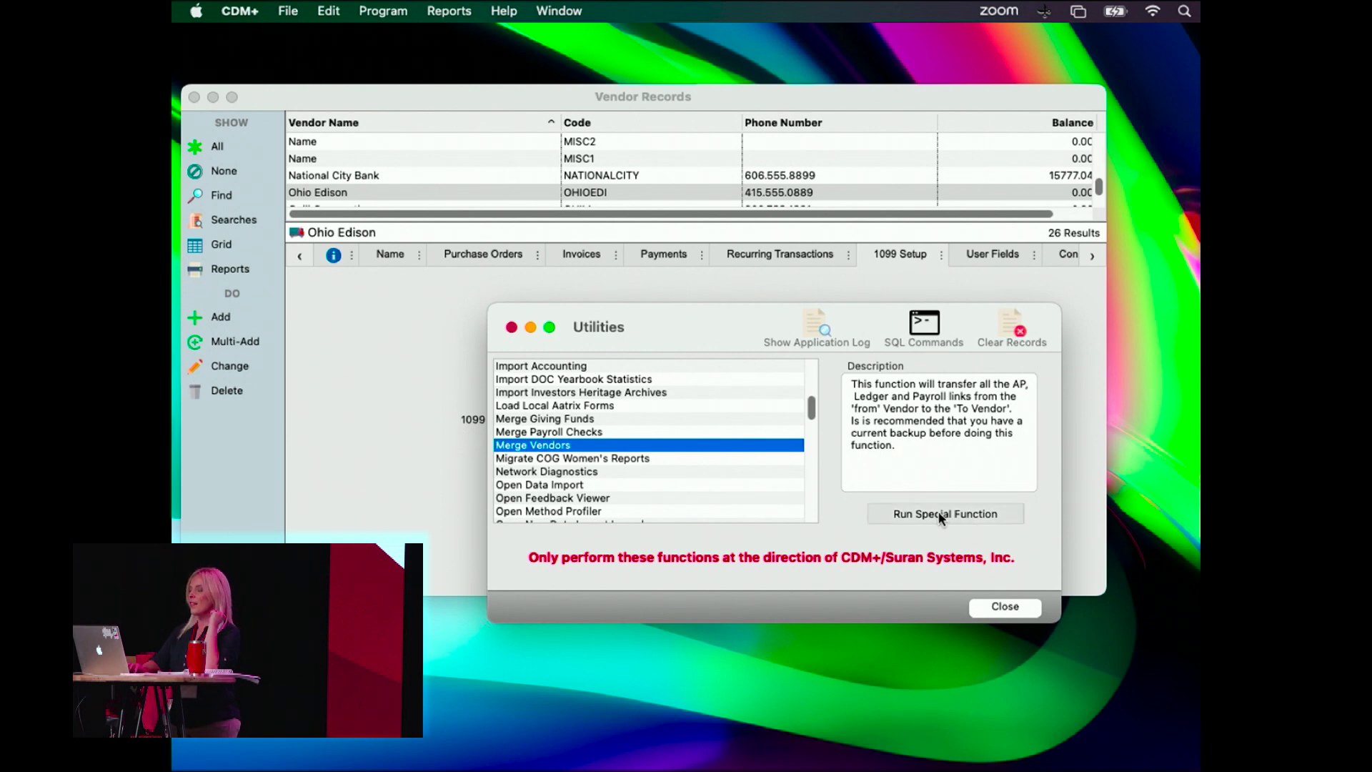
{"action": "left_click_drag", "start_coordinate": [911, 378], "coordinate": [778, 207]}
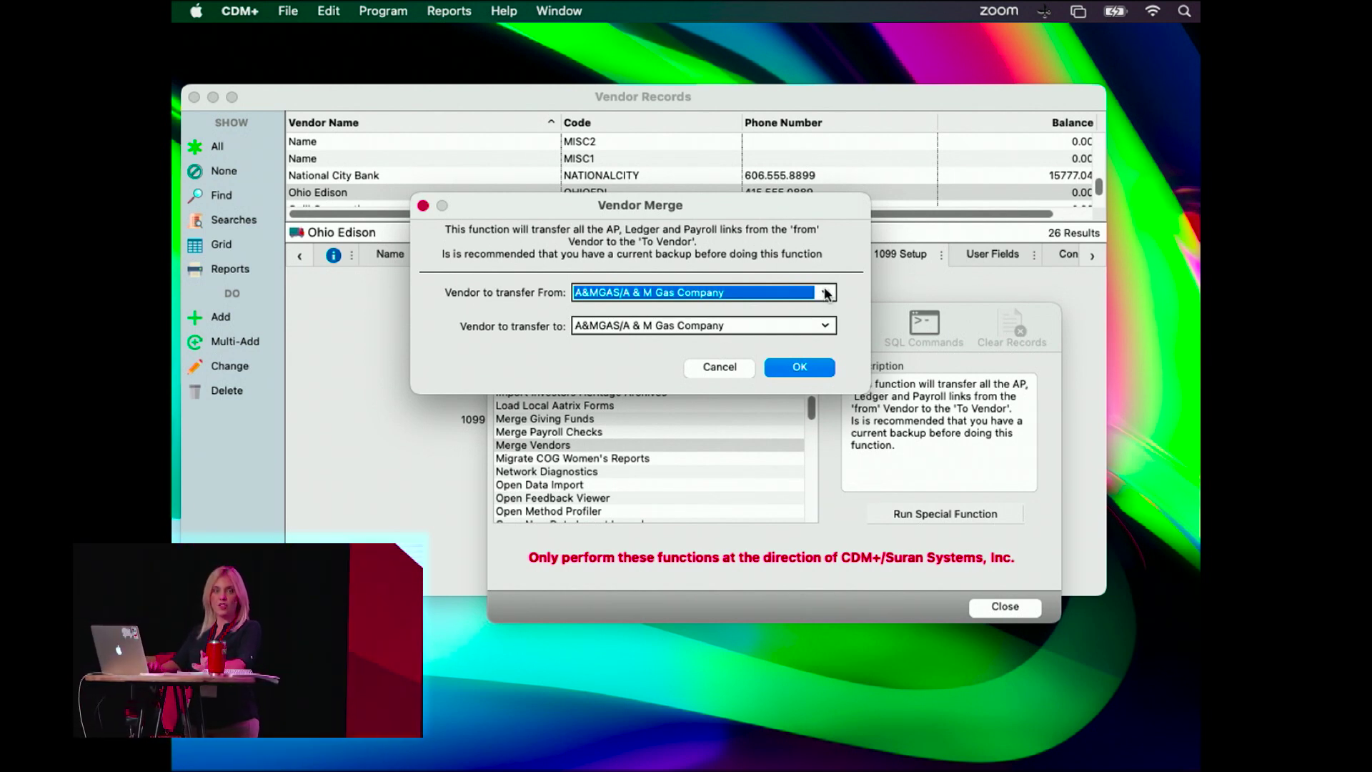
Step: Merge vendor ACME/Acme Construction Company into A&MGAS/A & M Gas Company and close the utilities
{"action": "left_click", "coordinate": [826, 292]}
{"action": "left_click", "coordinate": [687, 326]}
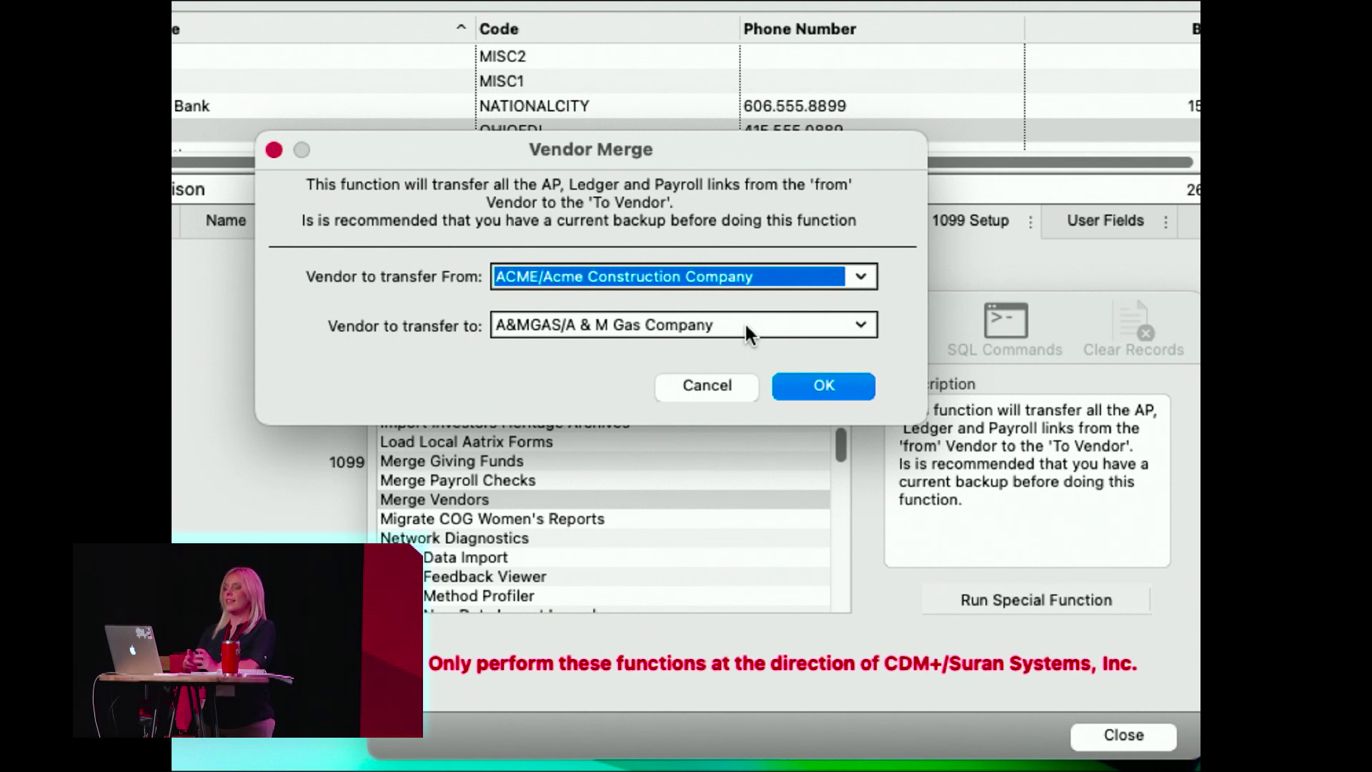
{"action": "left_click", "coordinate": [823, 385]}
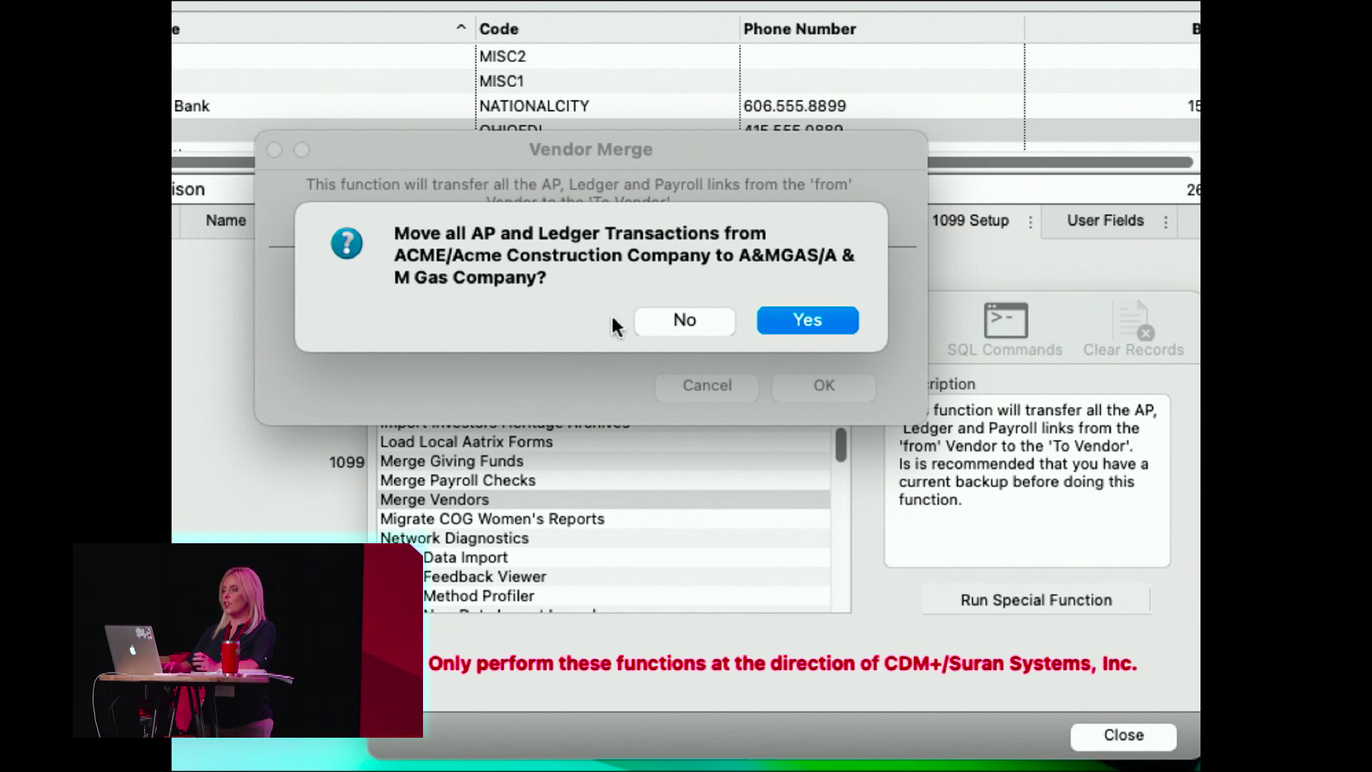
{"action": "left_click", "coordinate": [808, 320]}
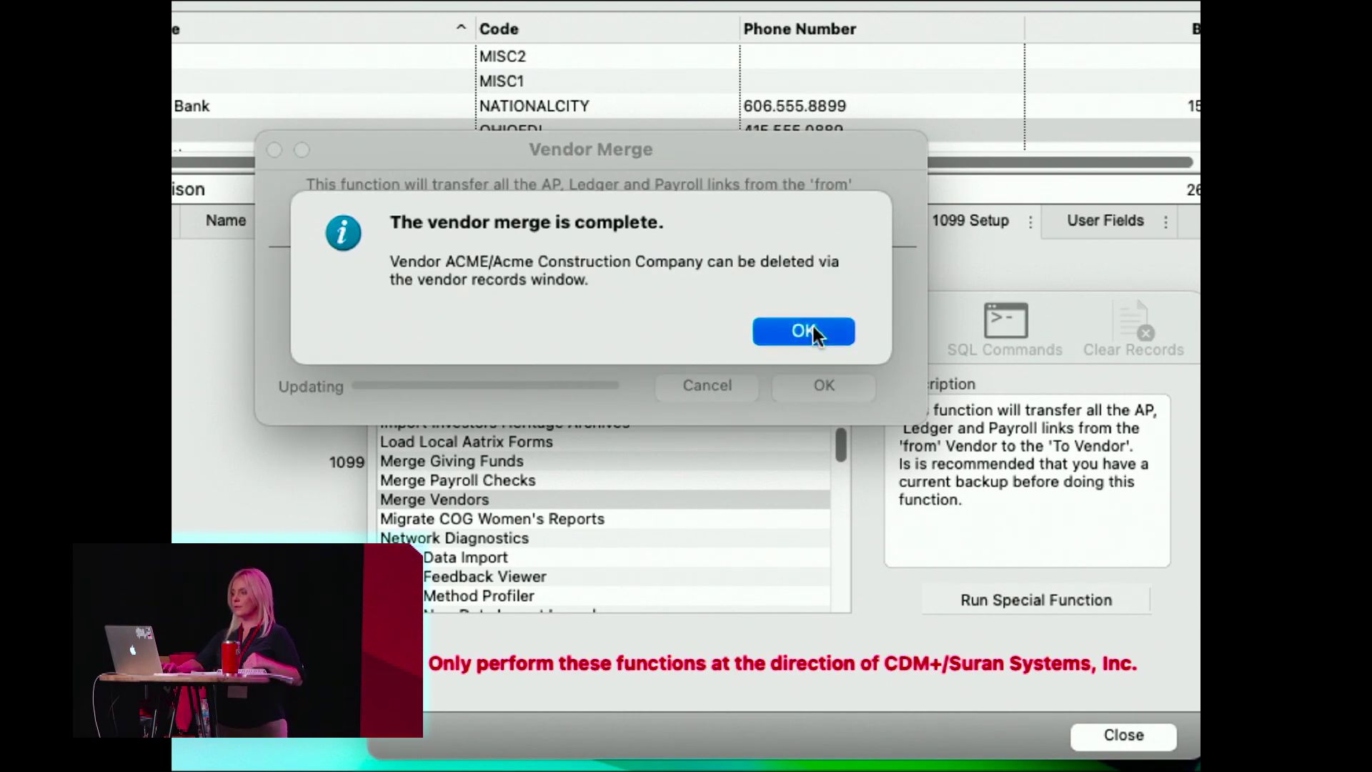
{"action": "left_click", "coordinate": [812, 330]}
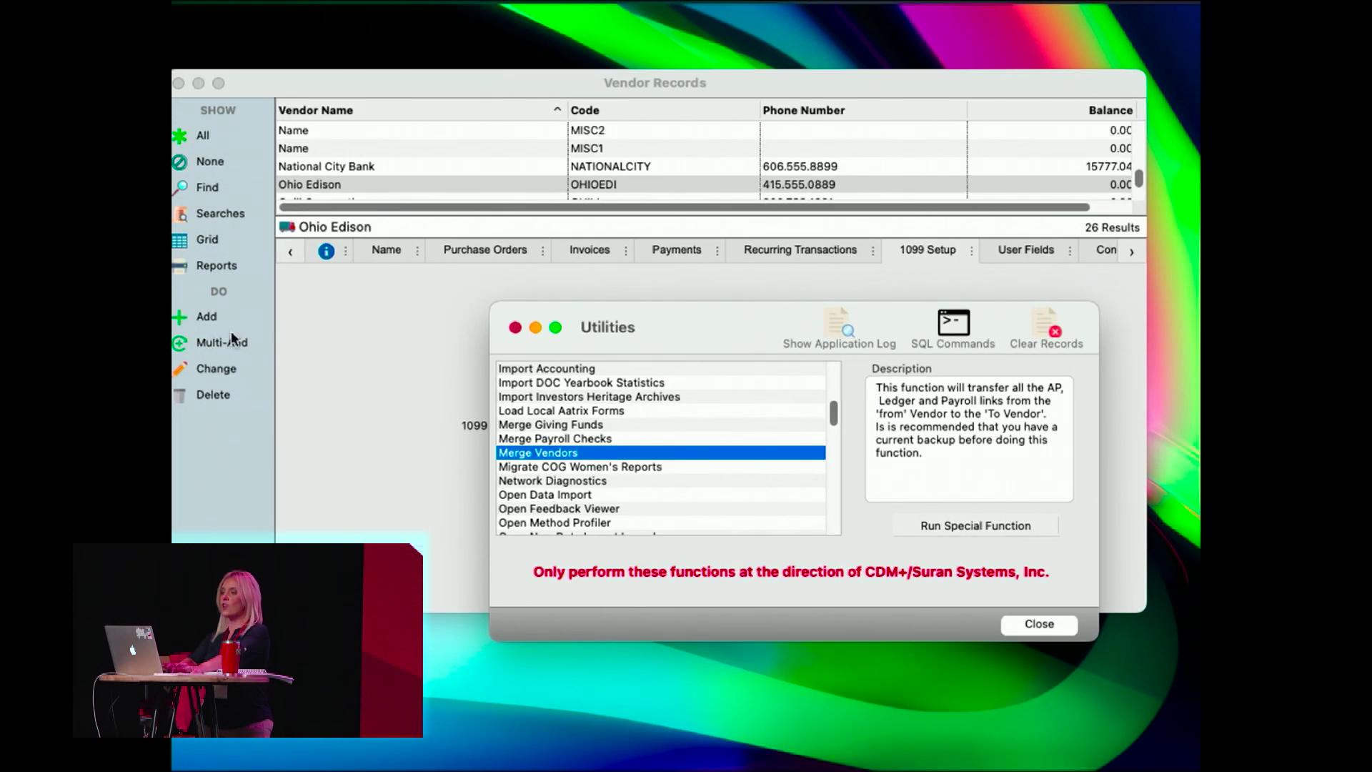
{"action": "left_click", "coordinate": [533, 328]}
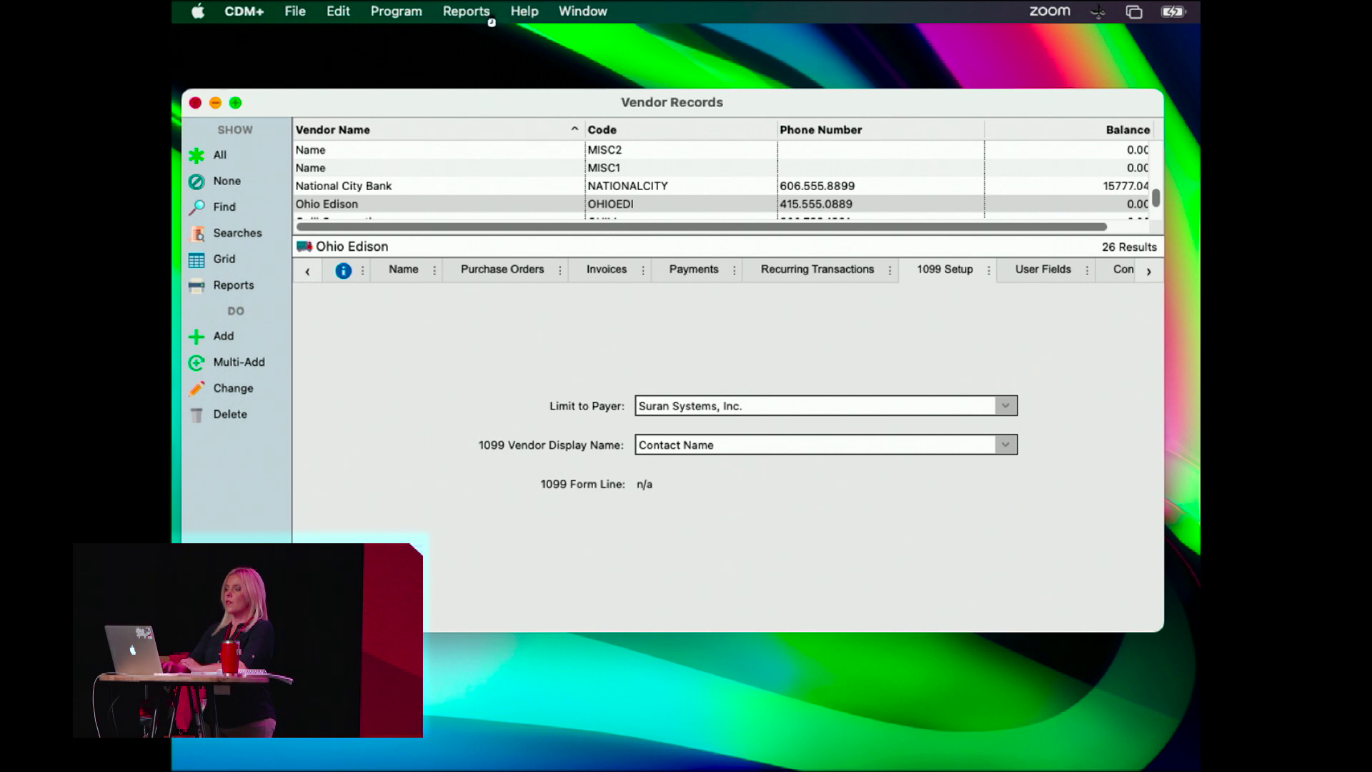
Step: Close the vendor records and open the payables function for creating recurring transactions
{"action": "key", "text": "super+w"}
{"action": "left_click", "coordinate": [396, 12]}
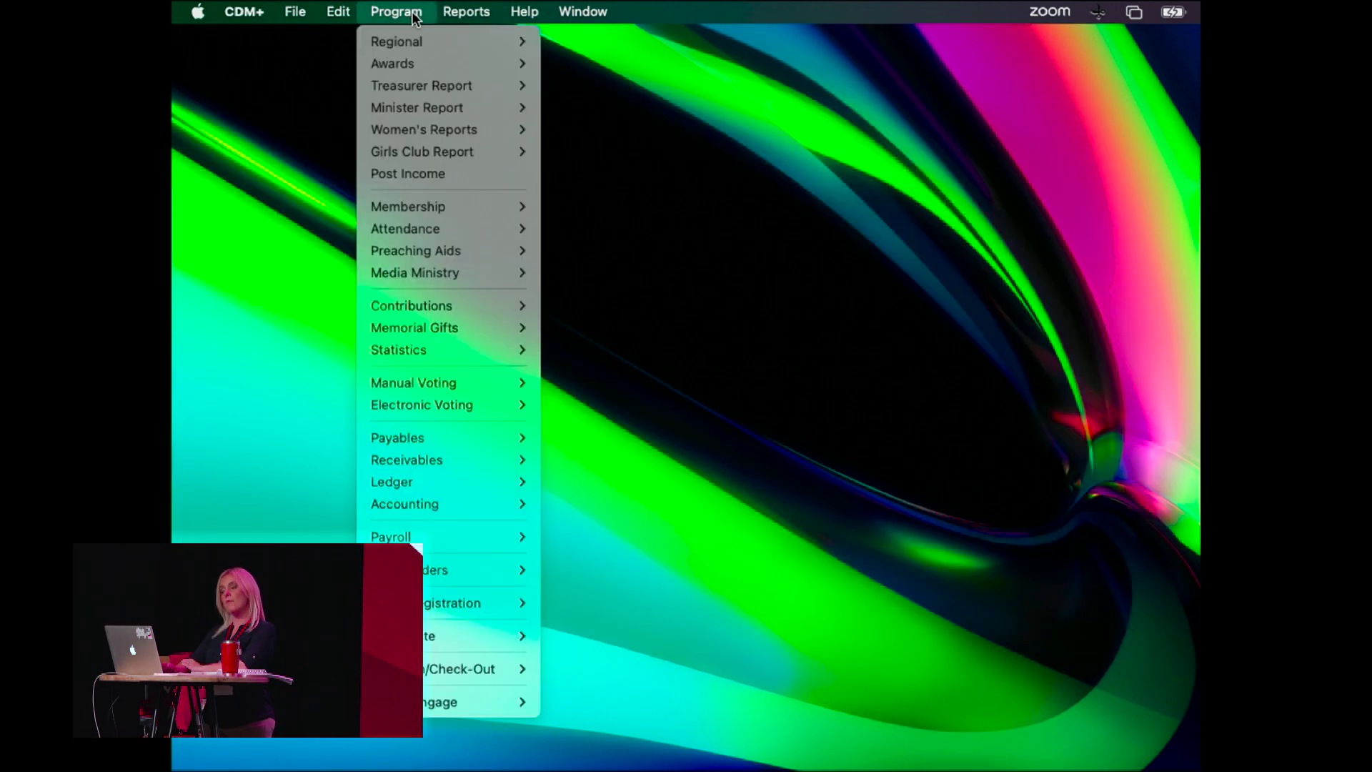
{"action": "mouse_move", "coordinate": [480, 438]}
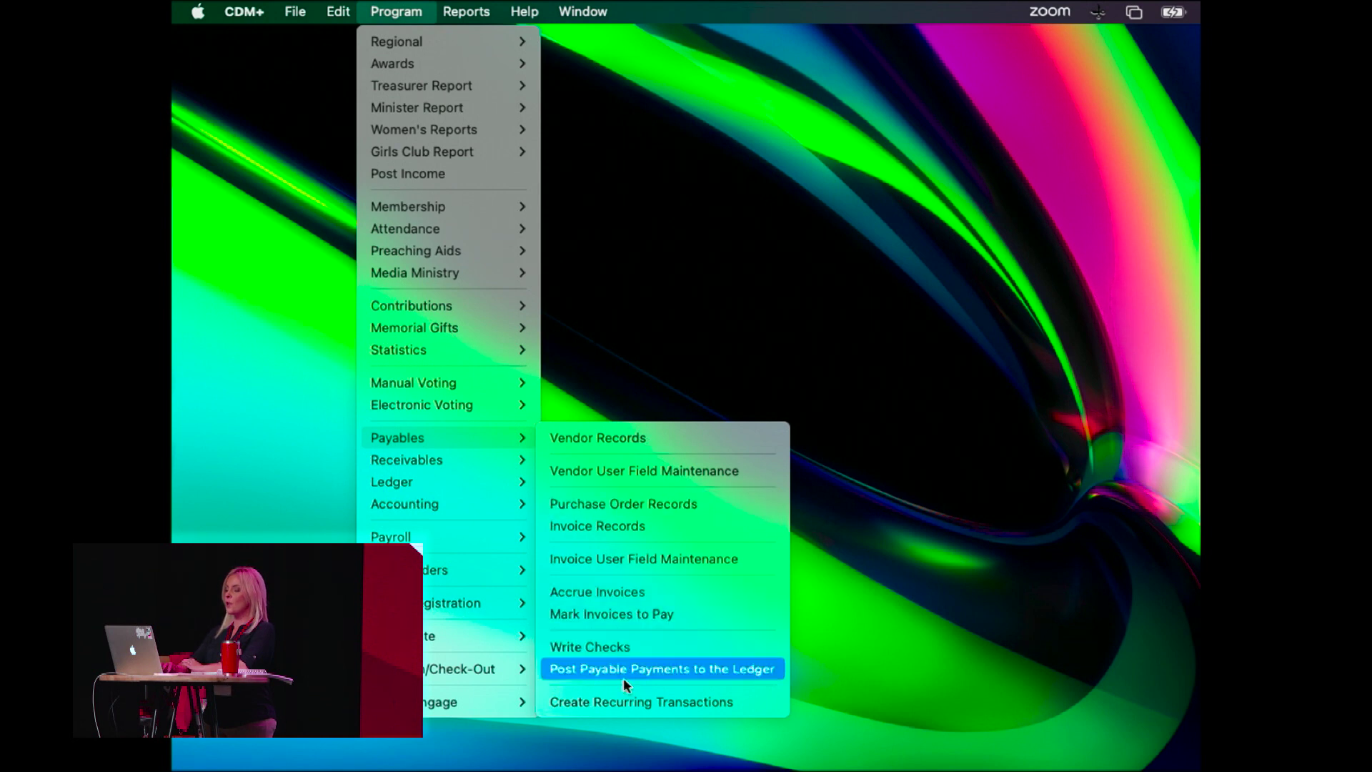
{"action": "left_click", "coordinate": [726, 703]}
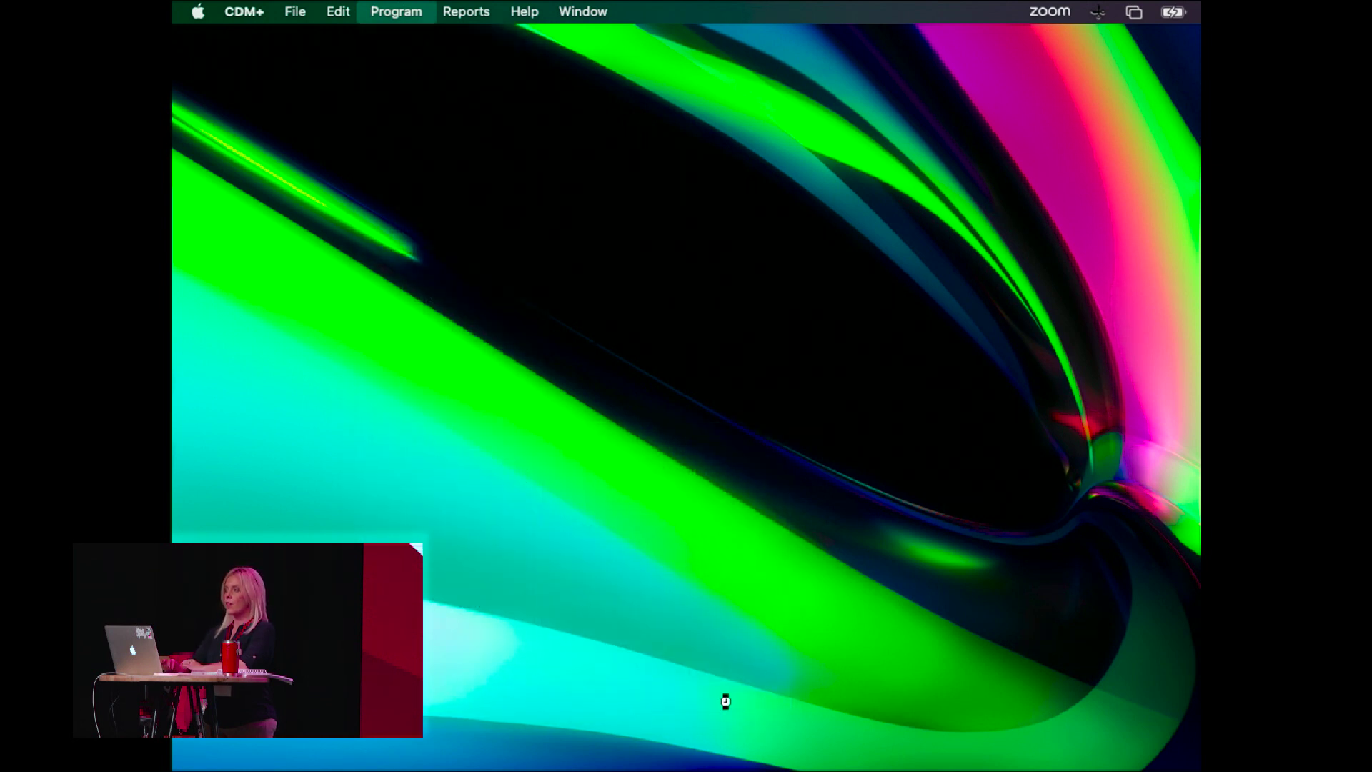
{"action": "left_click_drag", "start_coordinate": [1041, 169], "coordinate": [865, 136]}
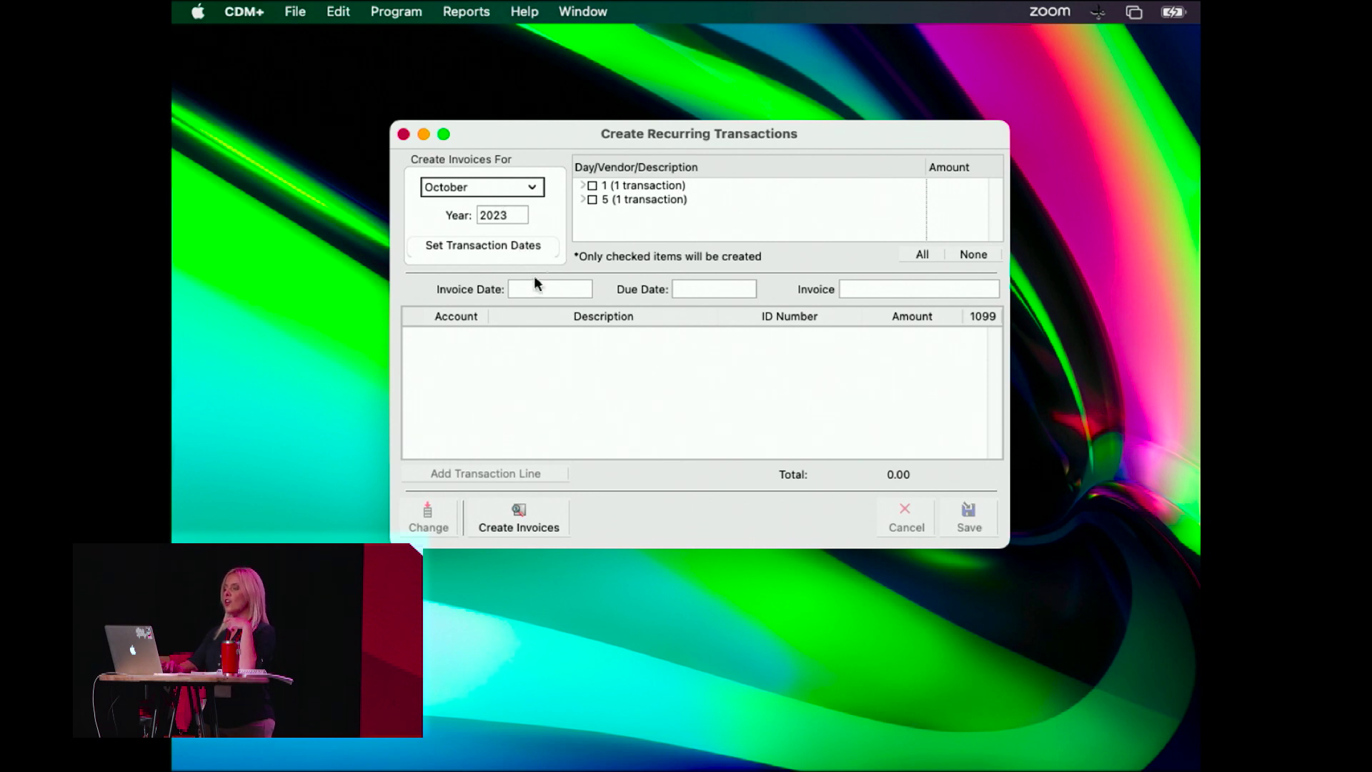
Step: Mark the day 5 Ohio Edison and day 1 A & M Gas Company recurring transactions for October 2023
{"action": "left_click", "coordinate": [588, 200]}
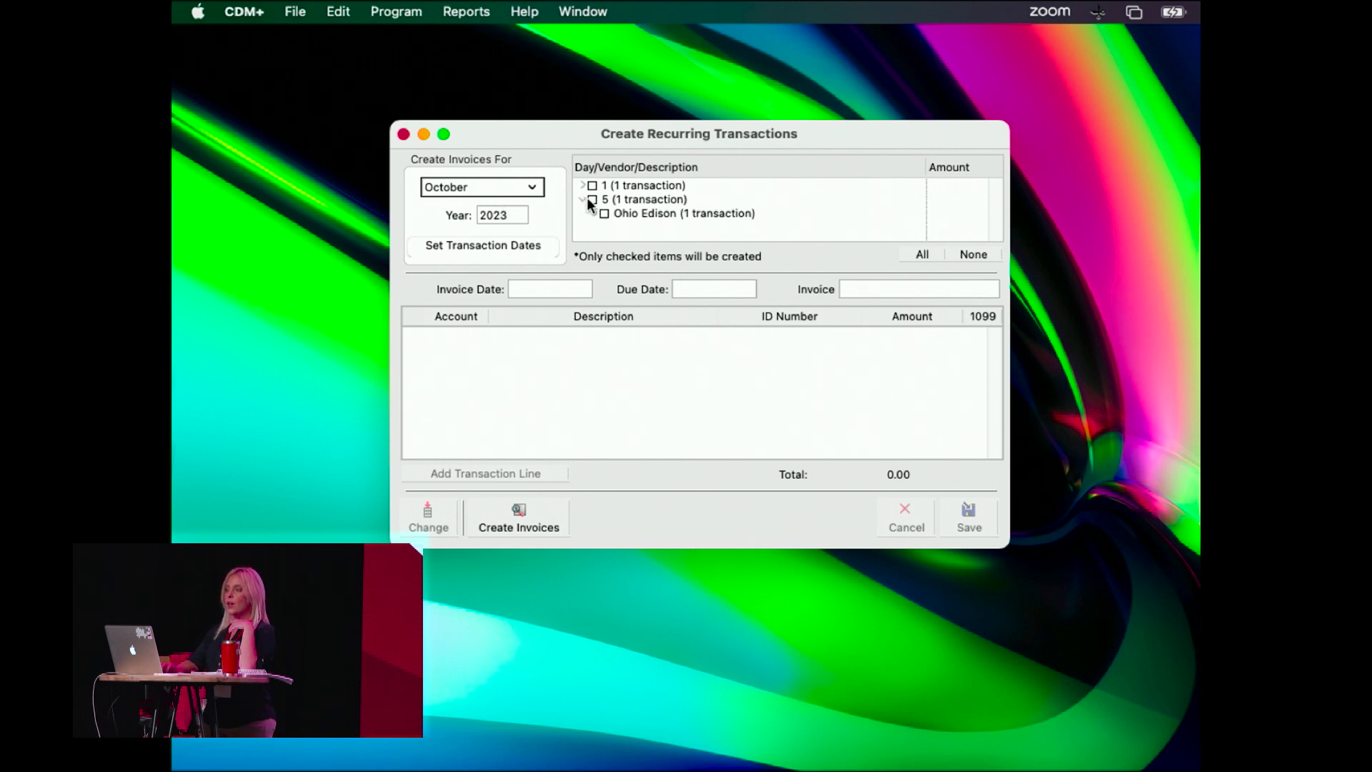
{"action": "left_click", "coordinate": [589, 200]}
{"action": "left_click", "coordinate": [639, 214]}
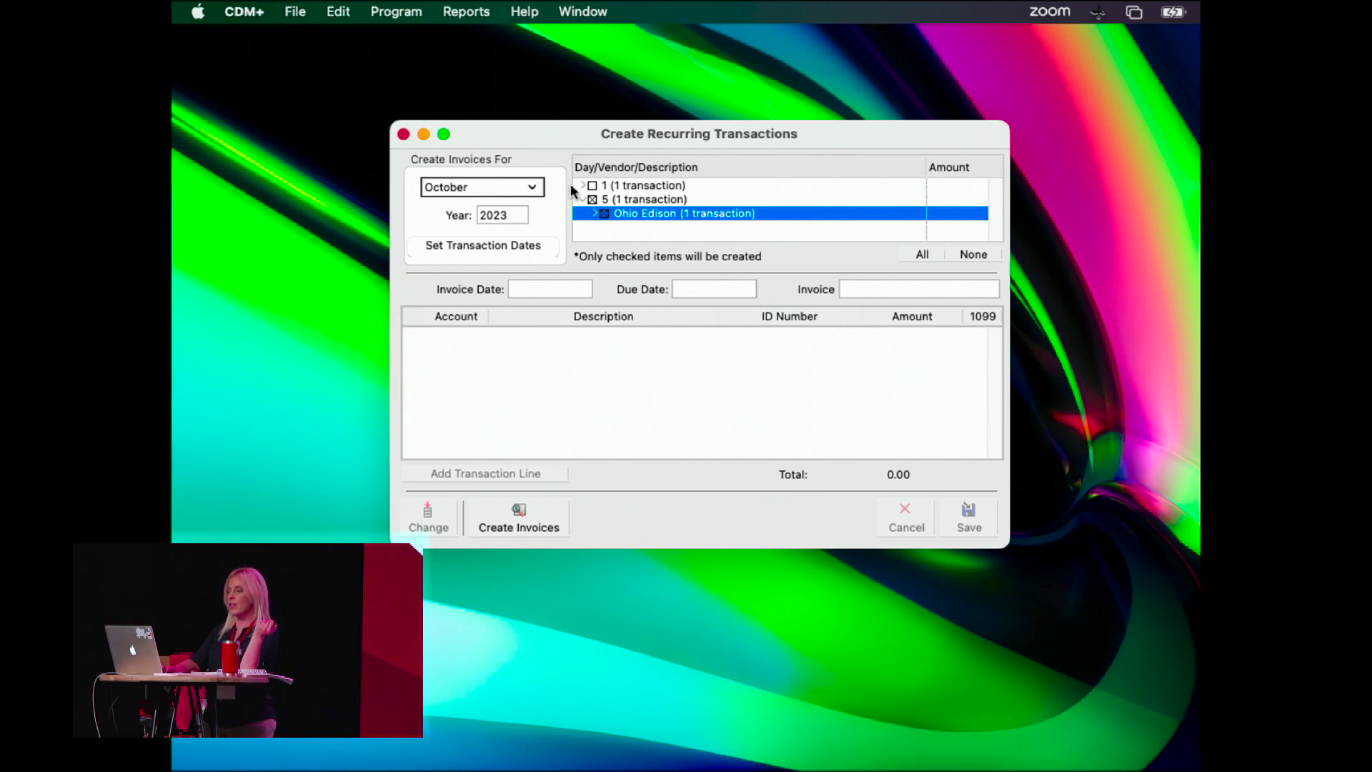
{"action": "left_click", "coordinate": [582, 185]}
{"action": "left_click", "coordinate": [636, 201]}
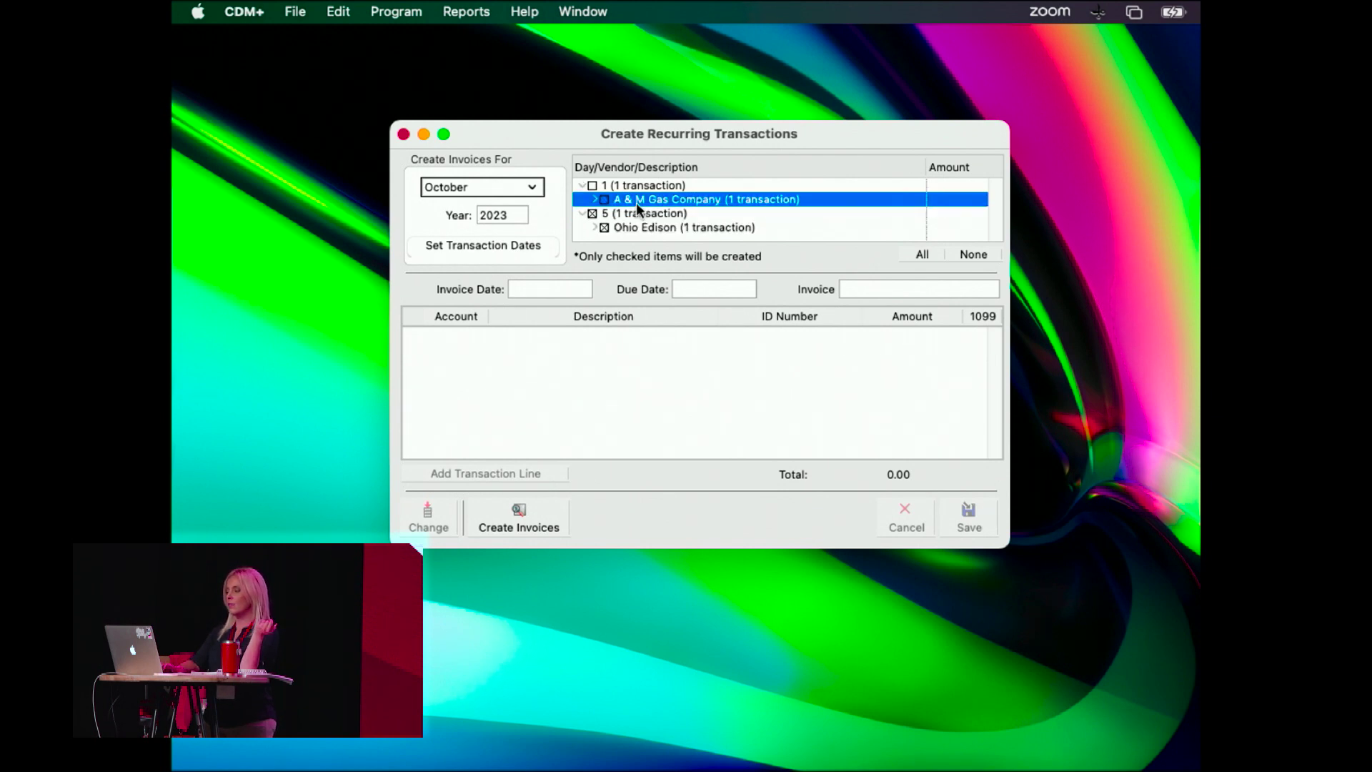
{"action": "left_click", "coordinate": [604, 199]}
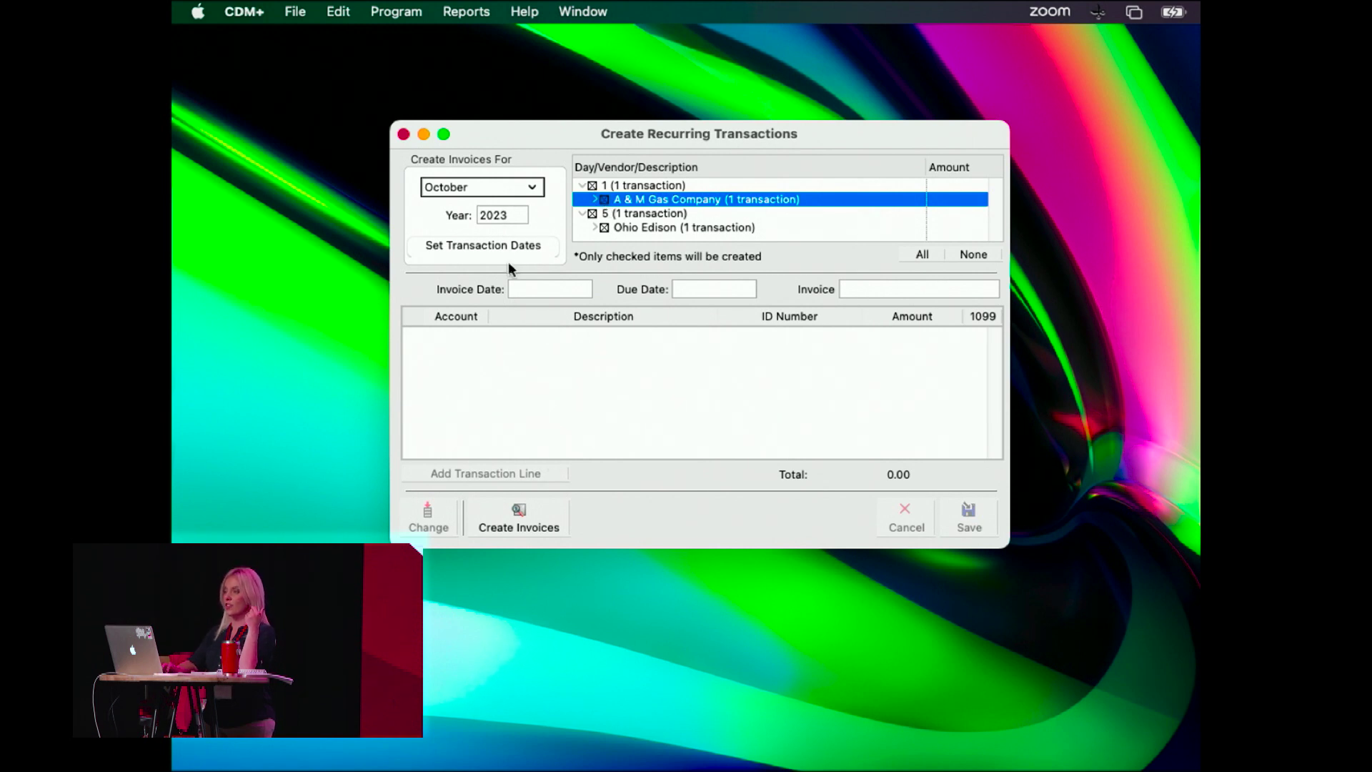
Step: Set the invoice month to November, mark Ohio Edison's day 5 transaction and show the details of Testing 1 2 3
{"action": "left_click", "coordinate": [516, 190]}
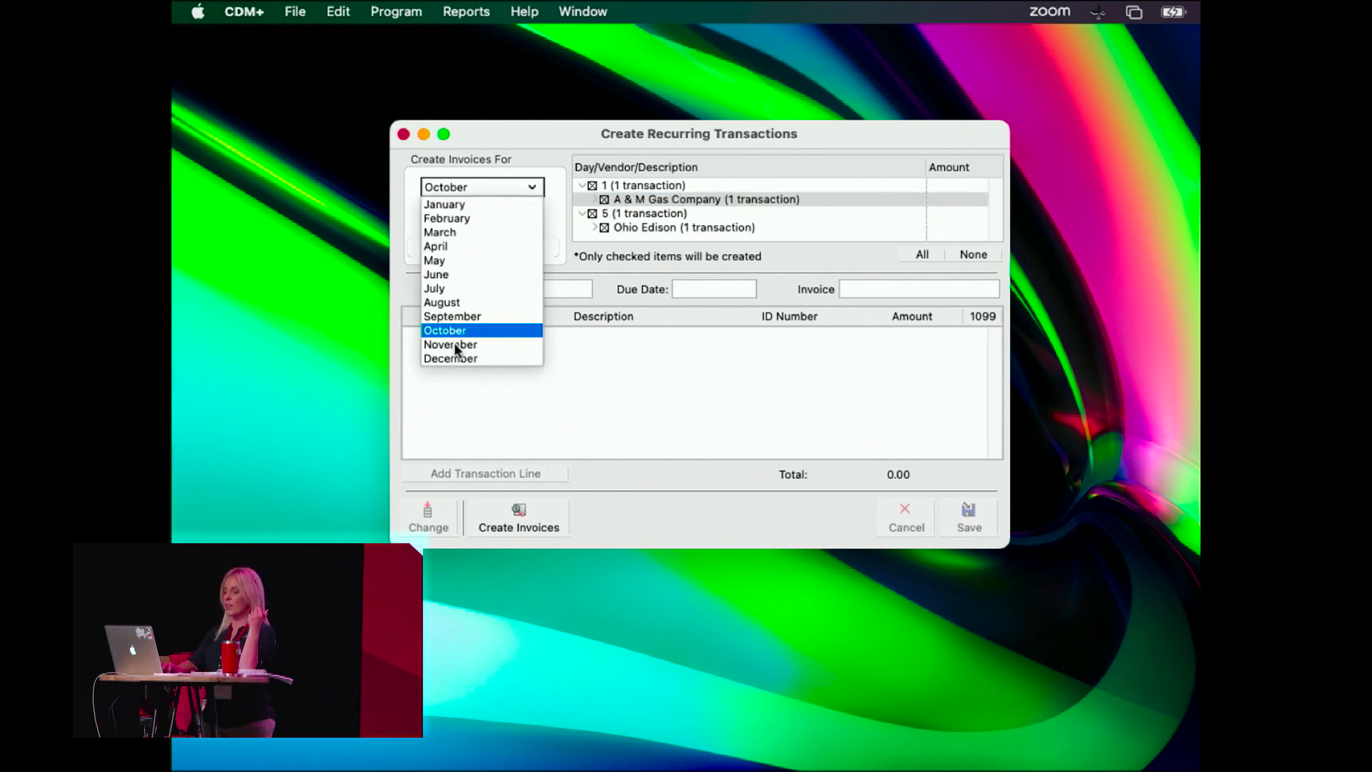
{"action": "left_click", "coordinate": [453, 346]}
{"action": "left_click", "coordinate": [873, 351]}
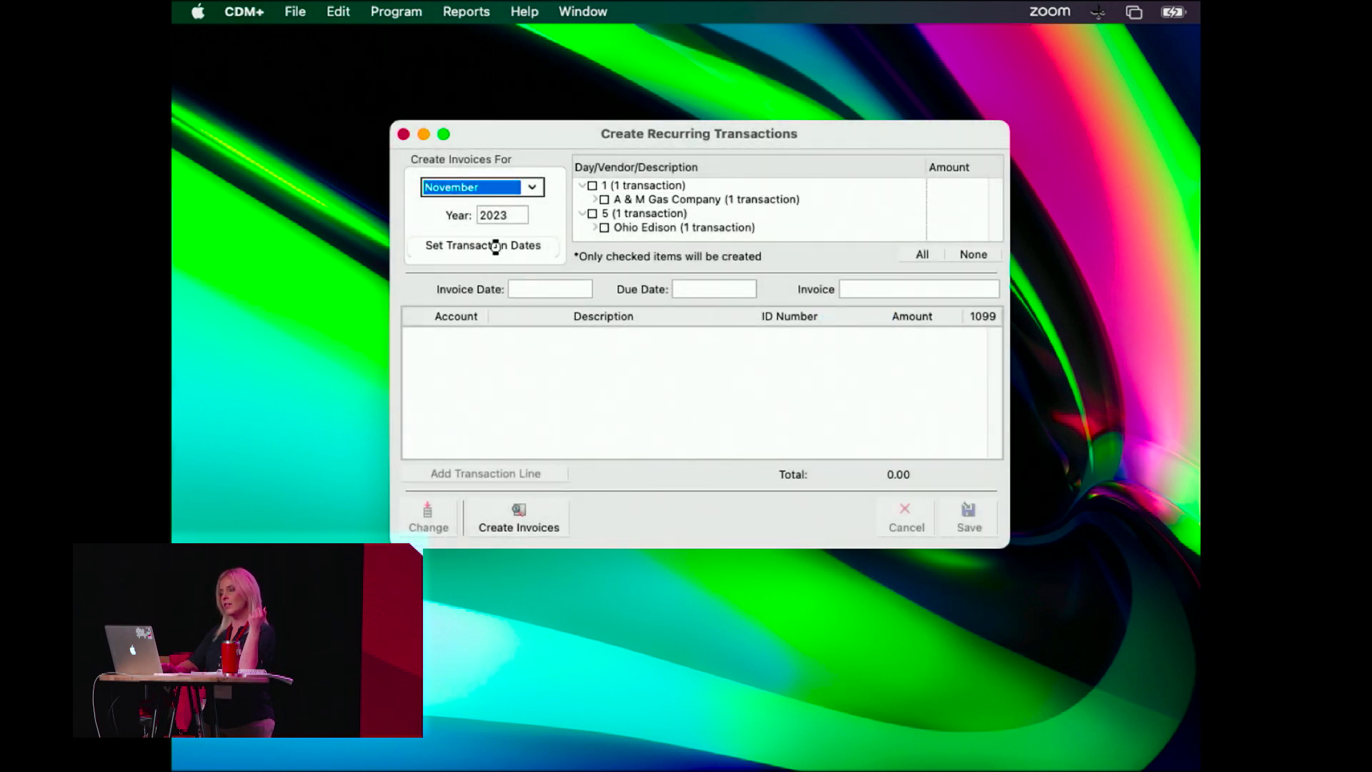
{"action": "left_click", "coordinate": [596, 226]}
{"action": "left_click", "coordinate": [591, 213]}
{"action": "left_click", "coordinate": [634, 227]}
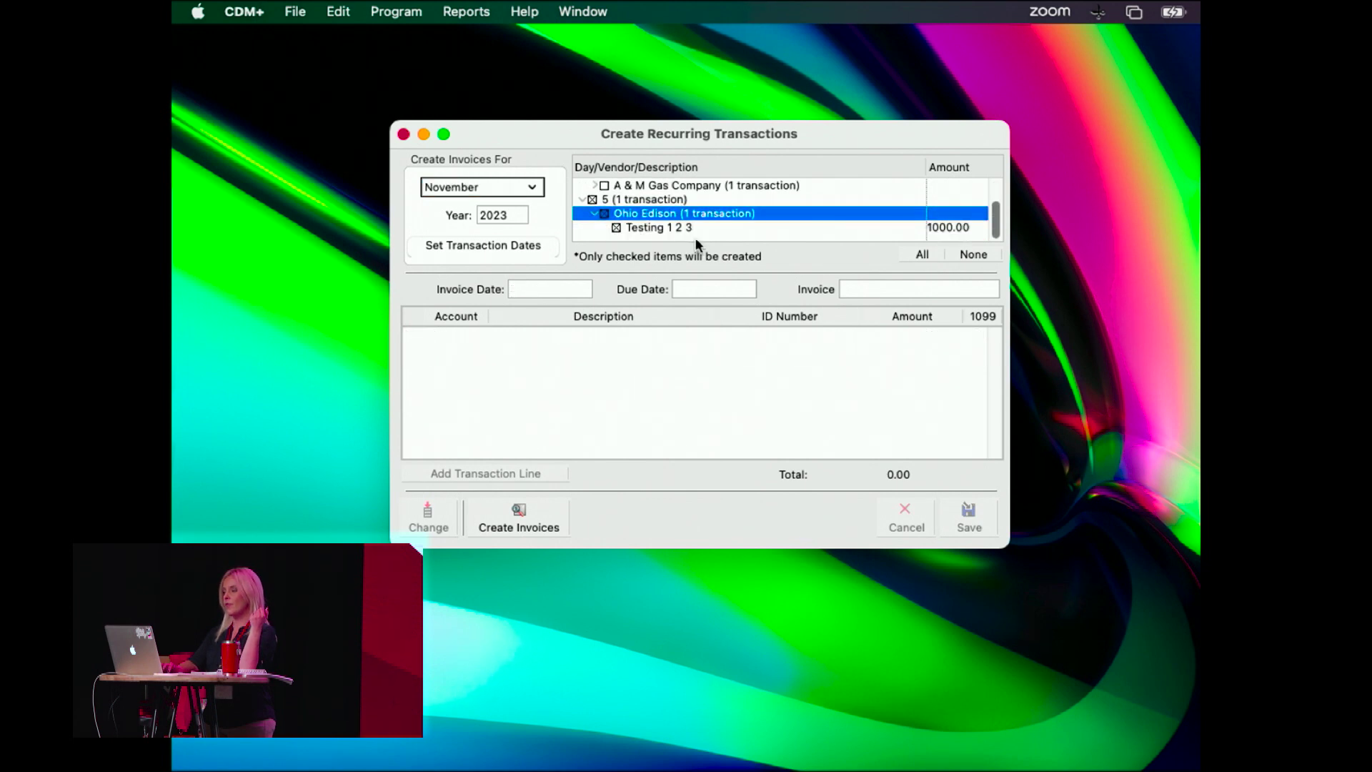
{"action": "left_click", "coordinate": [659, 227]}
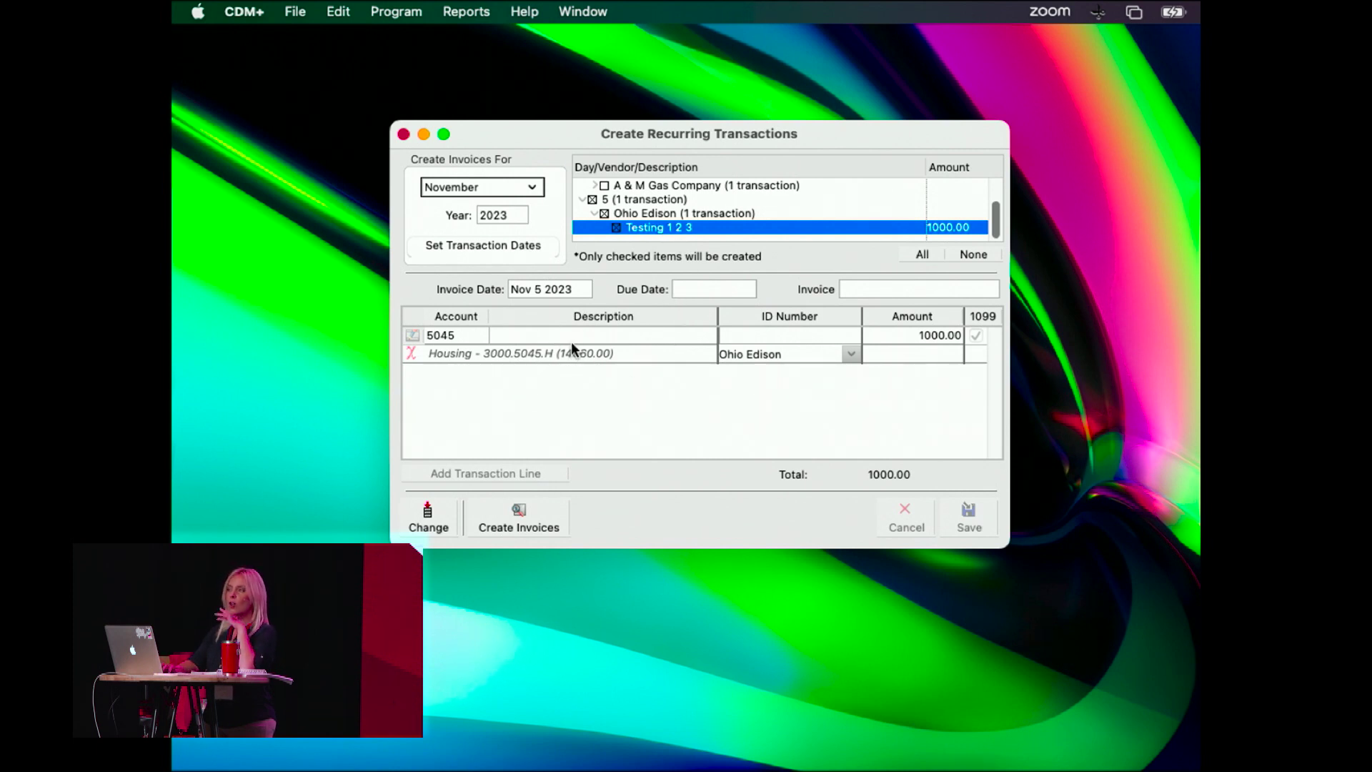
Step: Create the selected Ohio Edison recurring invoice for November 2023 and view its invoice record
{"action": "left_click", "coordinate": [508, 523]}
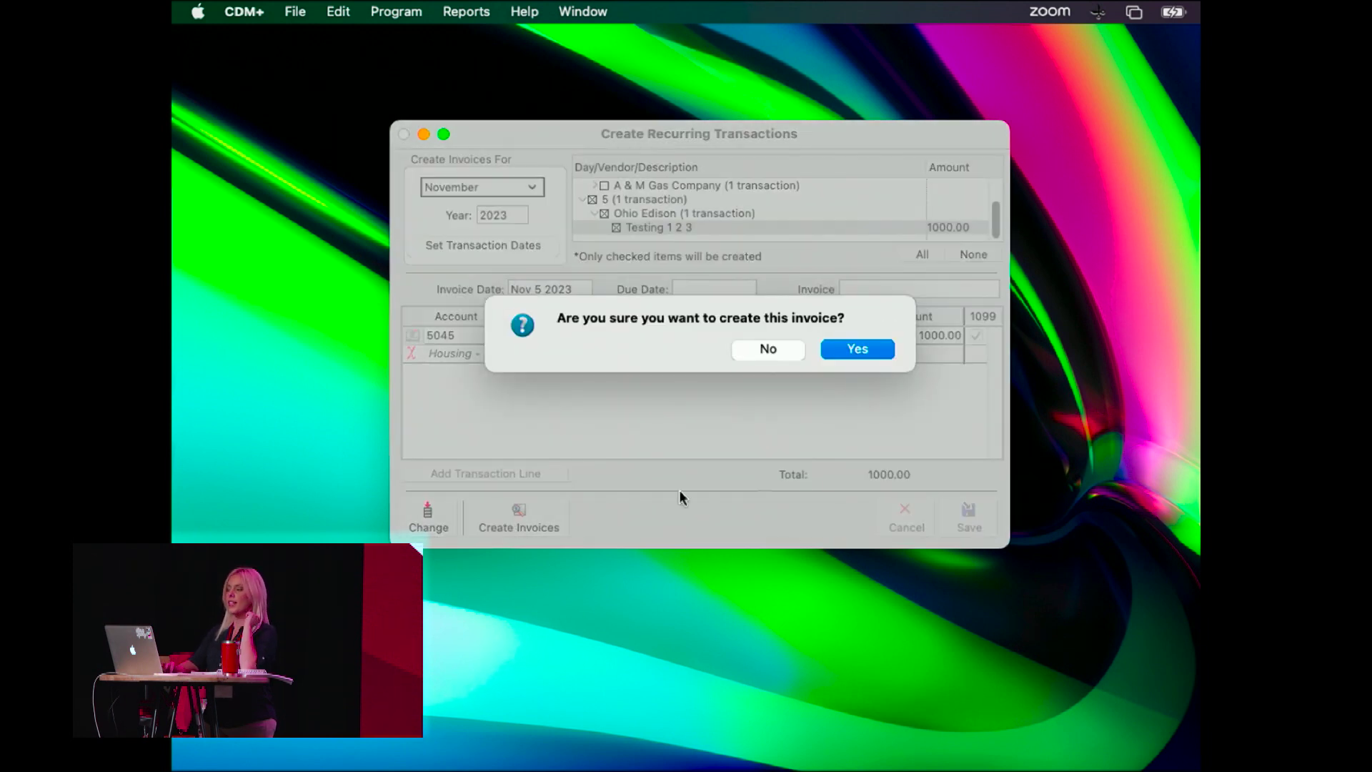
{"action": "left_click", "coordinate": [858, 350]}
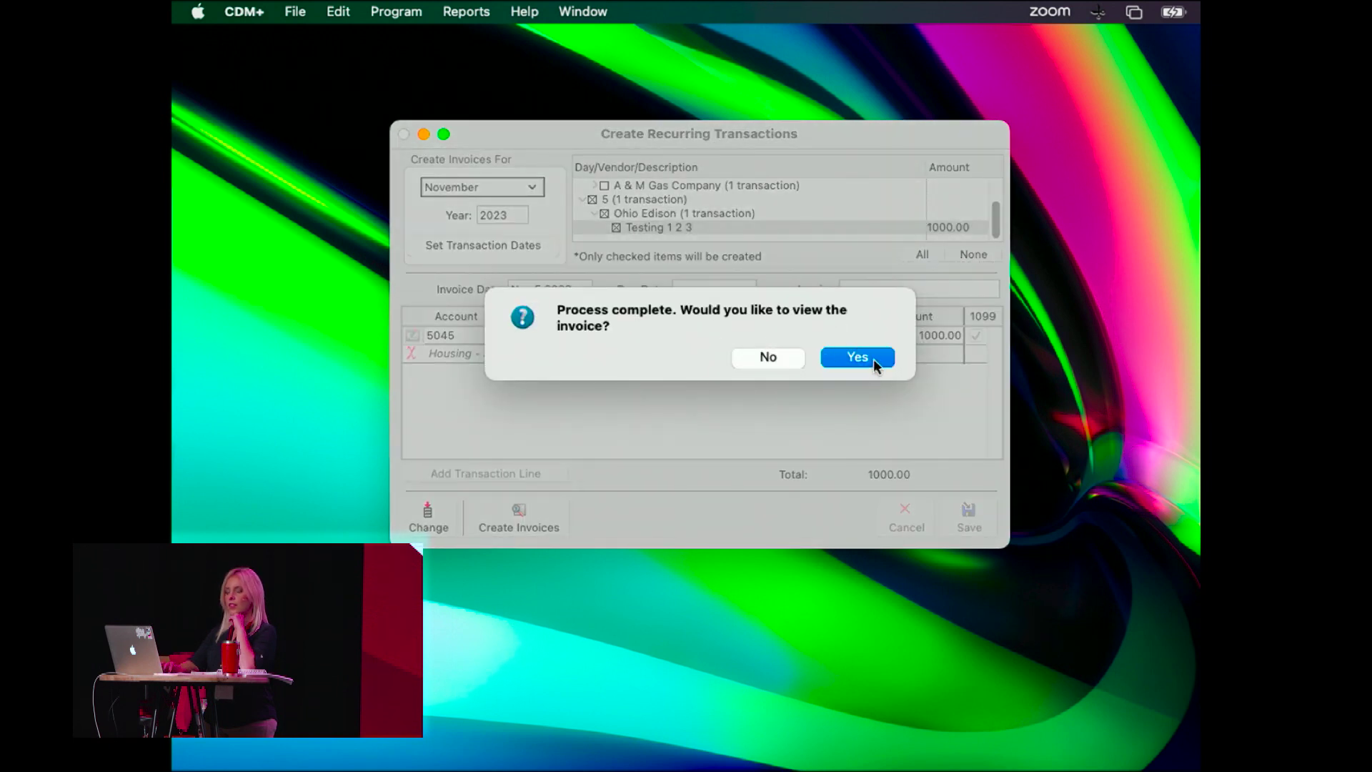
{"action": "left_click", "coordinate": [870, 362]}
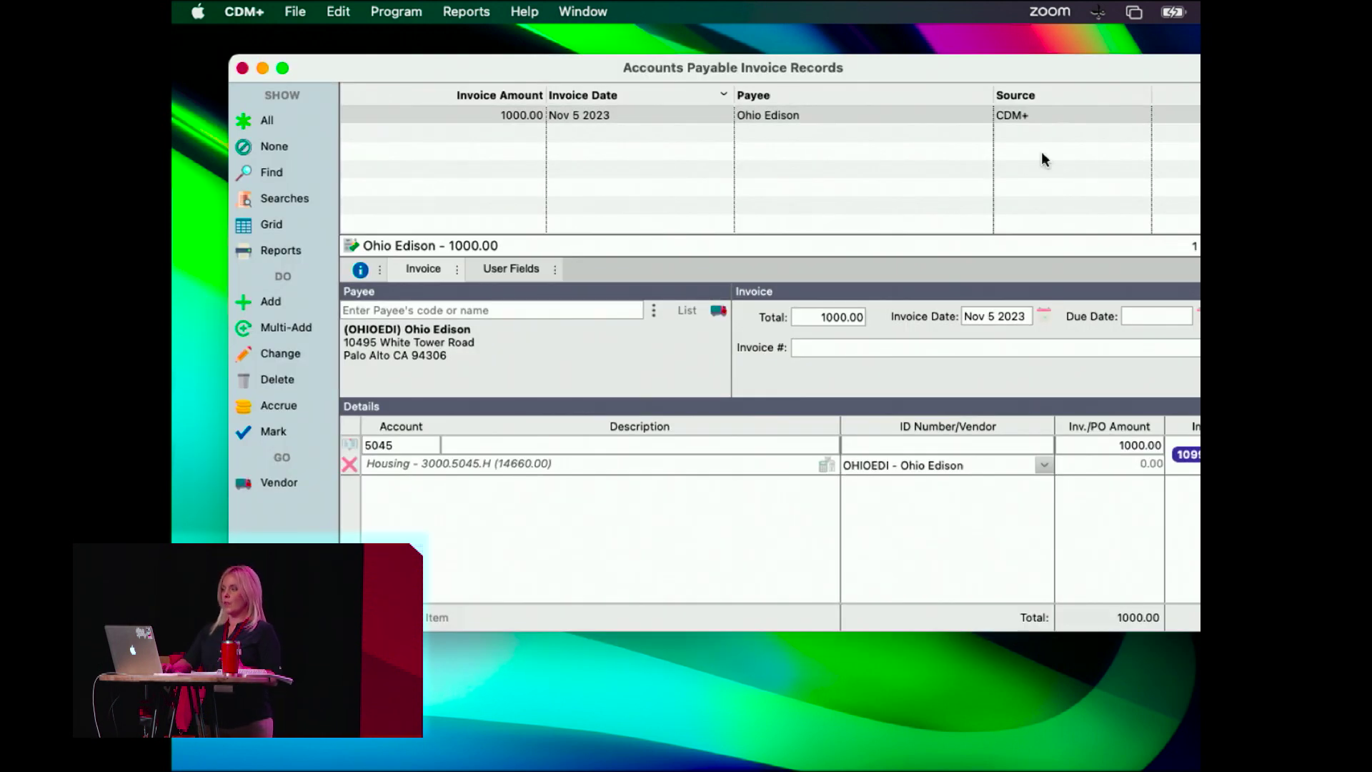
{"action": "left_click_drag", "start_coordinate": [1054, 58], "coordinate": [1010, 59]}
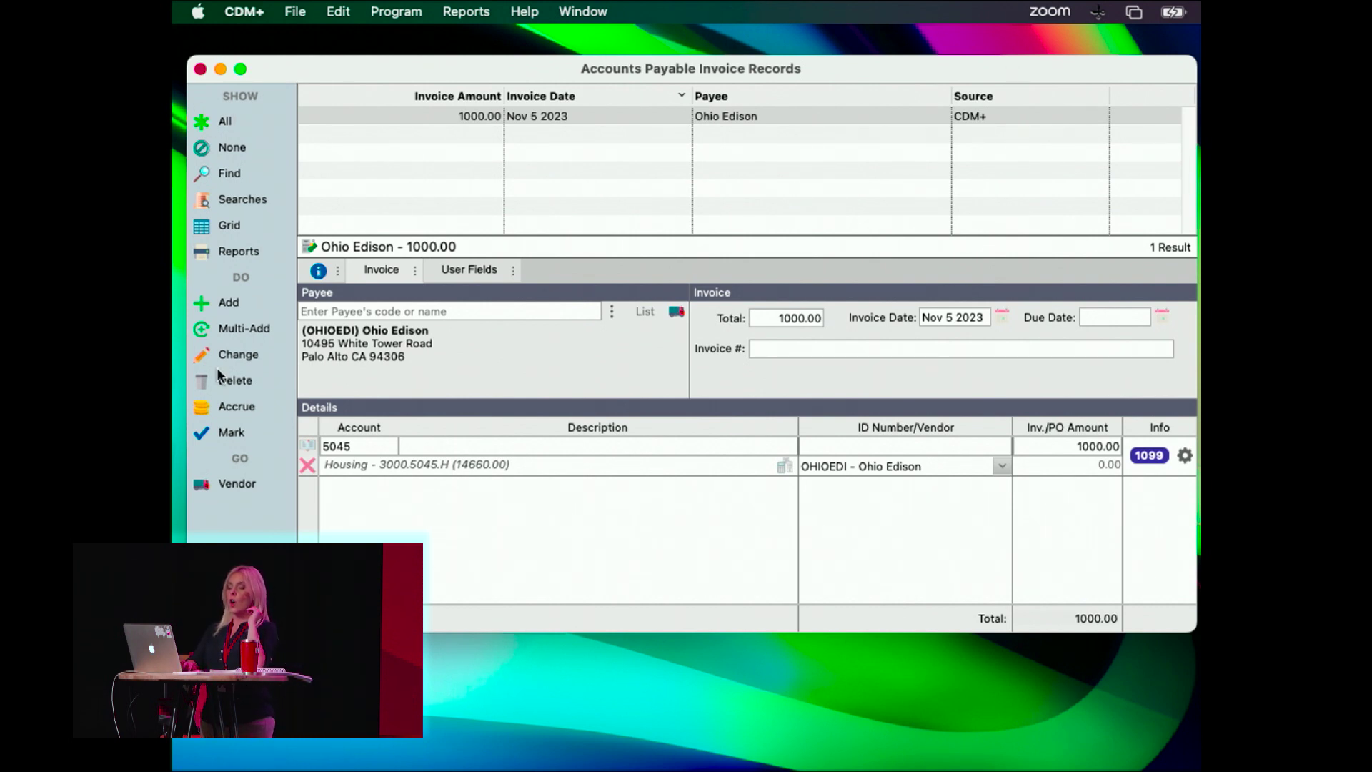
Step: Start a new accounts payable invoice and try Ohio Edison and Acme Construction Company as the payee
{"action": "left_click", "coordinate": [228, 303]}
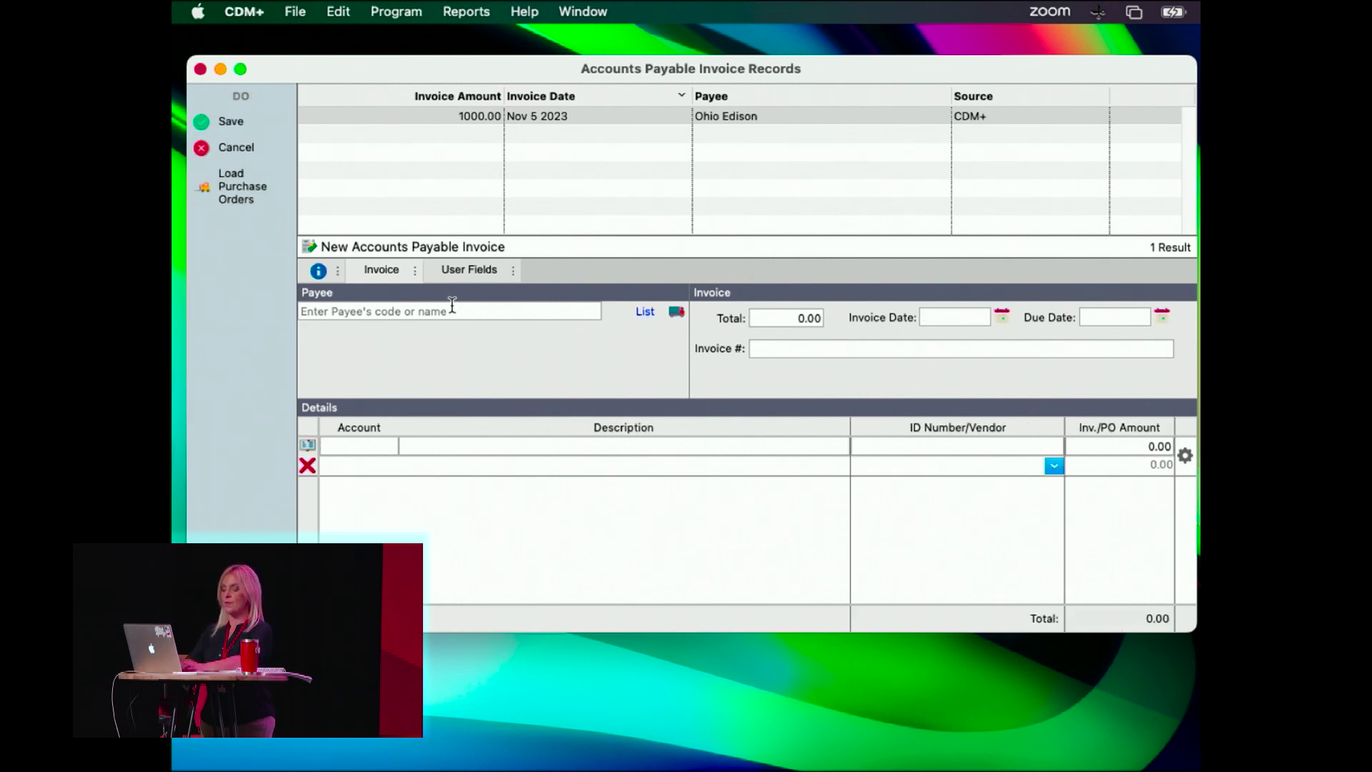
{"action": "type", "text": "ohio"}
{"action": "key", "text": "Tab"}
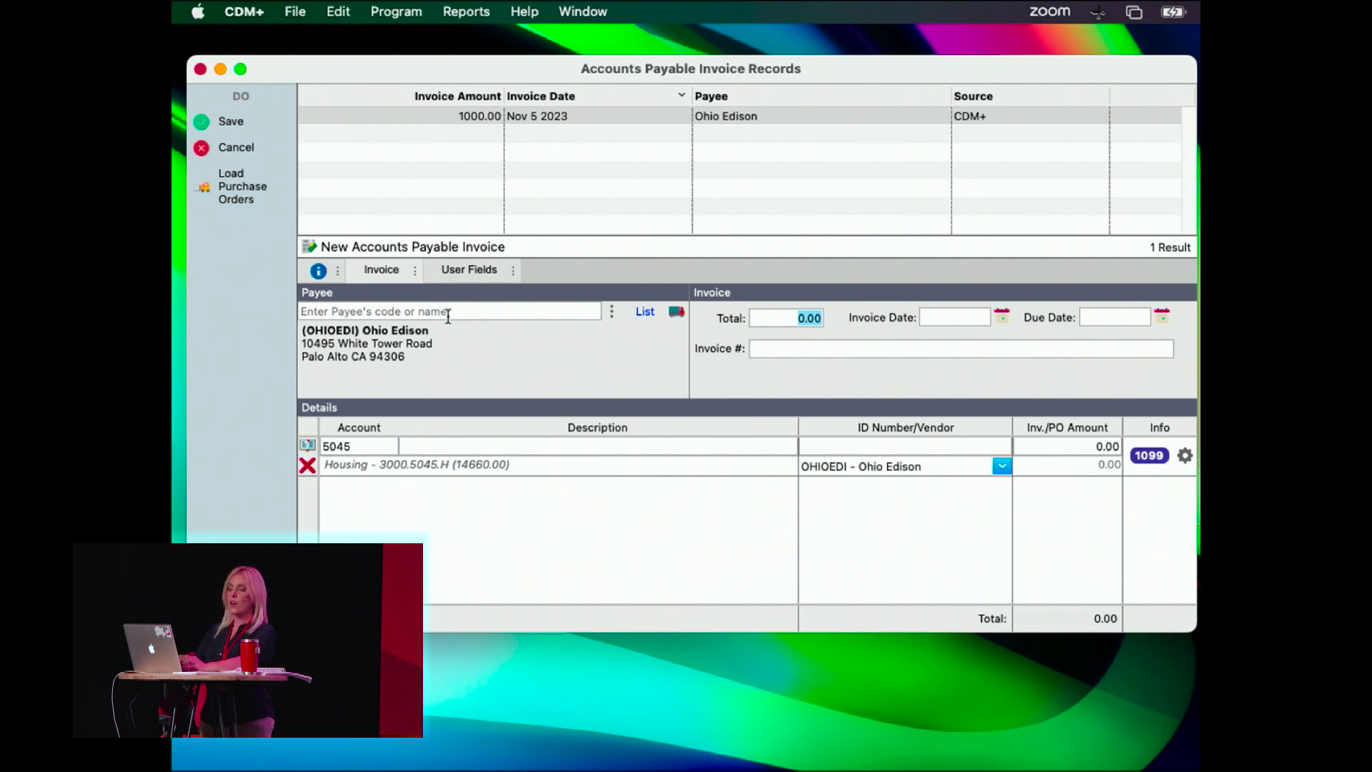
{"action": "left_click", "coordinate": [443, 311]}
{"action": "type", "text": "ac"}
{"action": "key", "text": "Tab"}
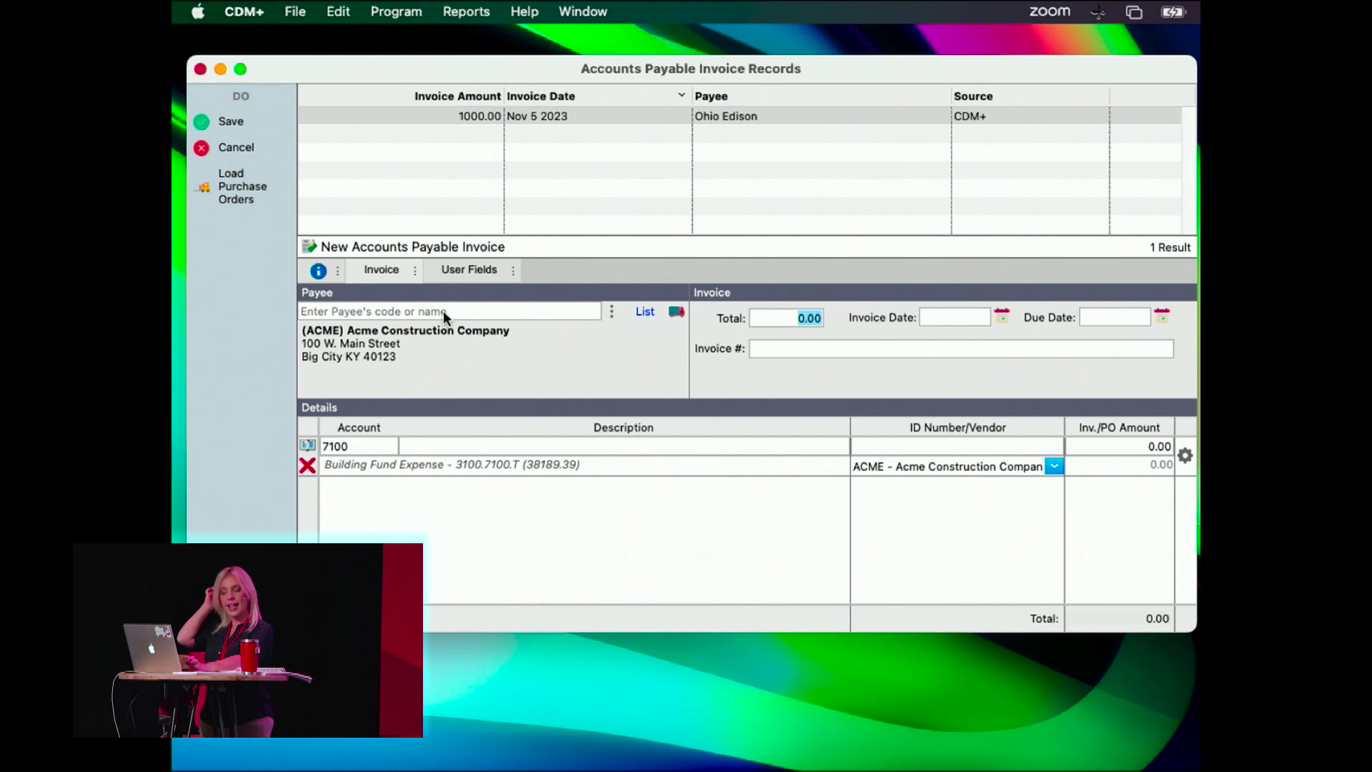
Step: Look up payees containing "a" and choose A & M Gas Company for the new invoice
{"action": "left_click", "coordinate": [443, 310]}
{"action": "type", "text": "a"}
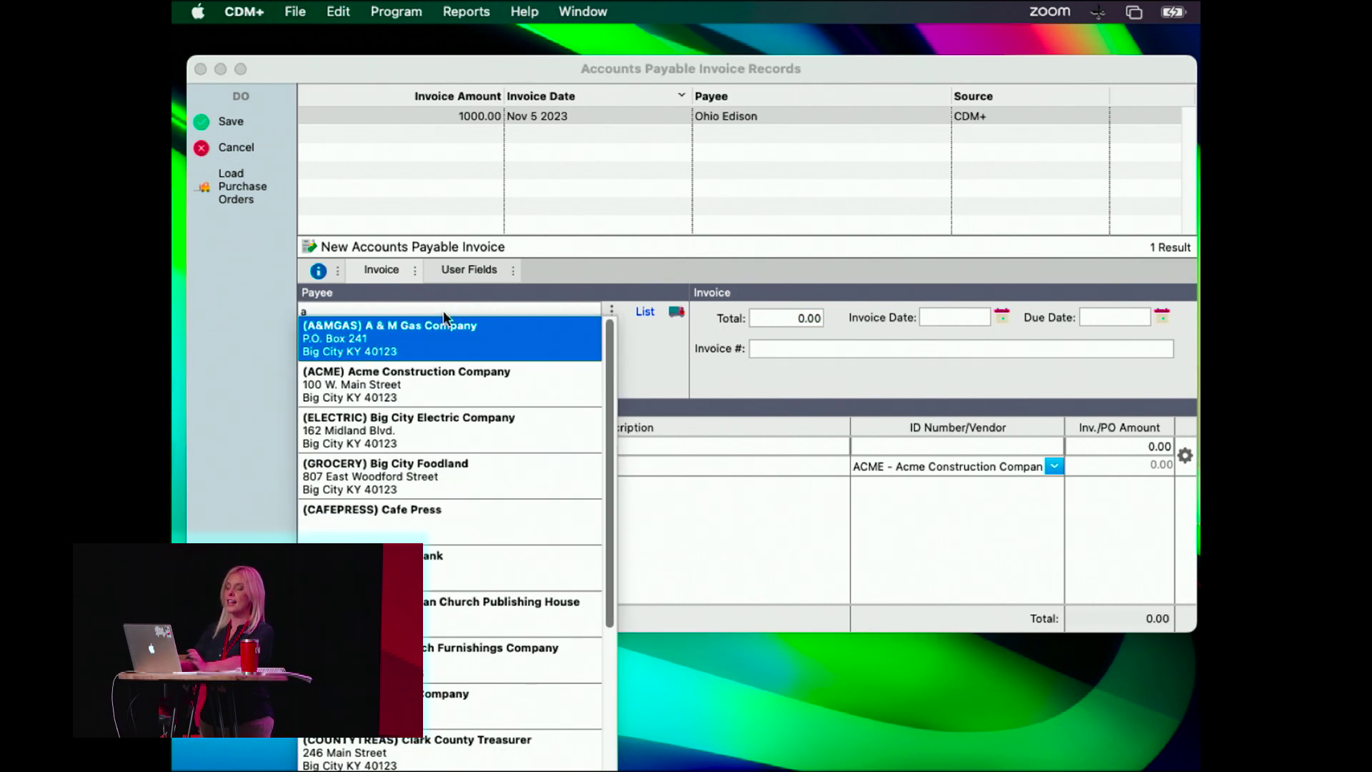
{"action": "scroll", "coordinate": [466, 718], "scroll_direction": "down", "scroll_amount": 10}
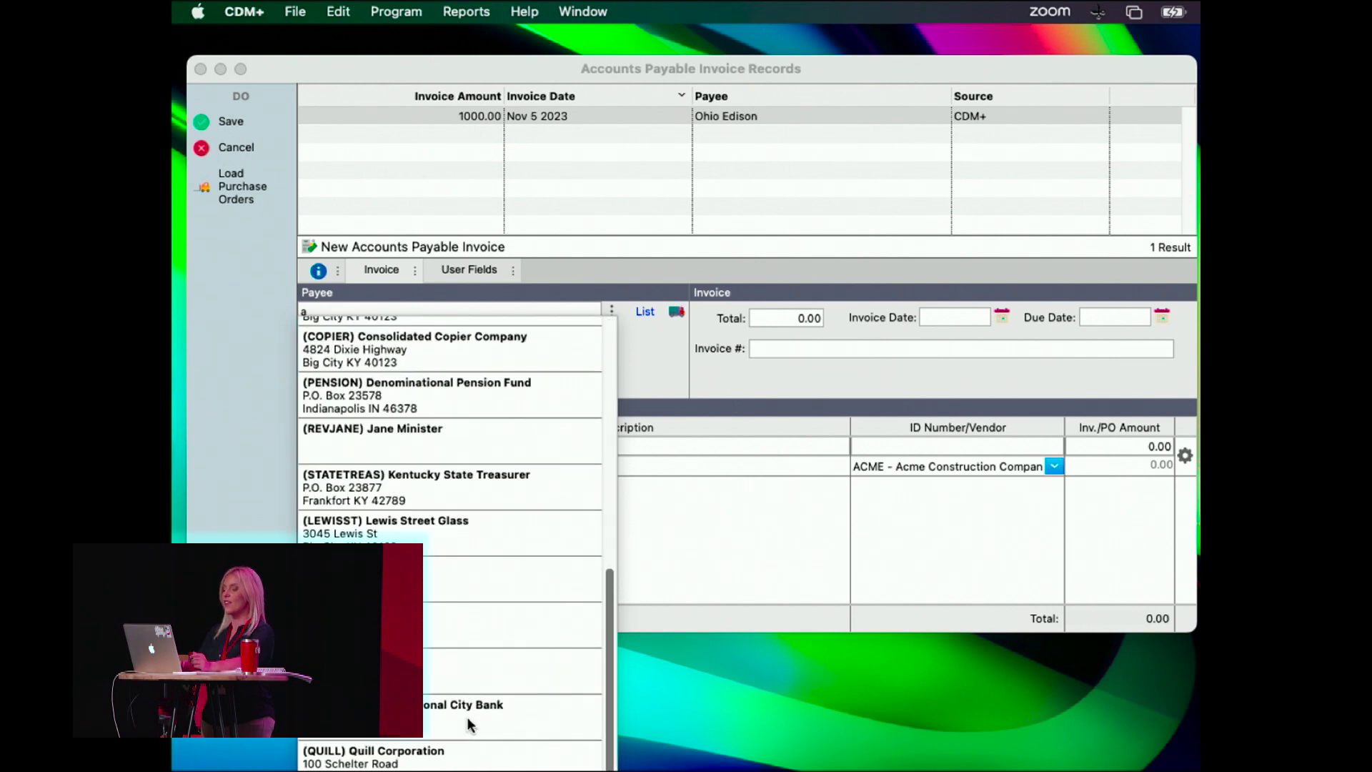
{"action": "scroll", "coordinate": [466, 717], "scroll_direction": "up", "scroll_amount": 10}
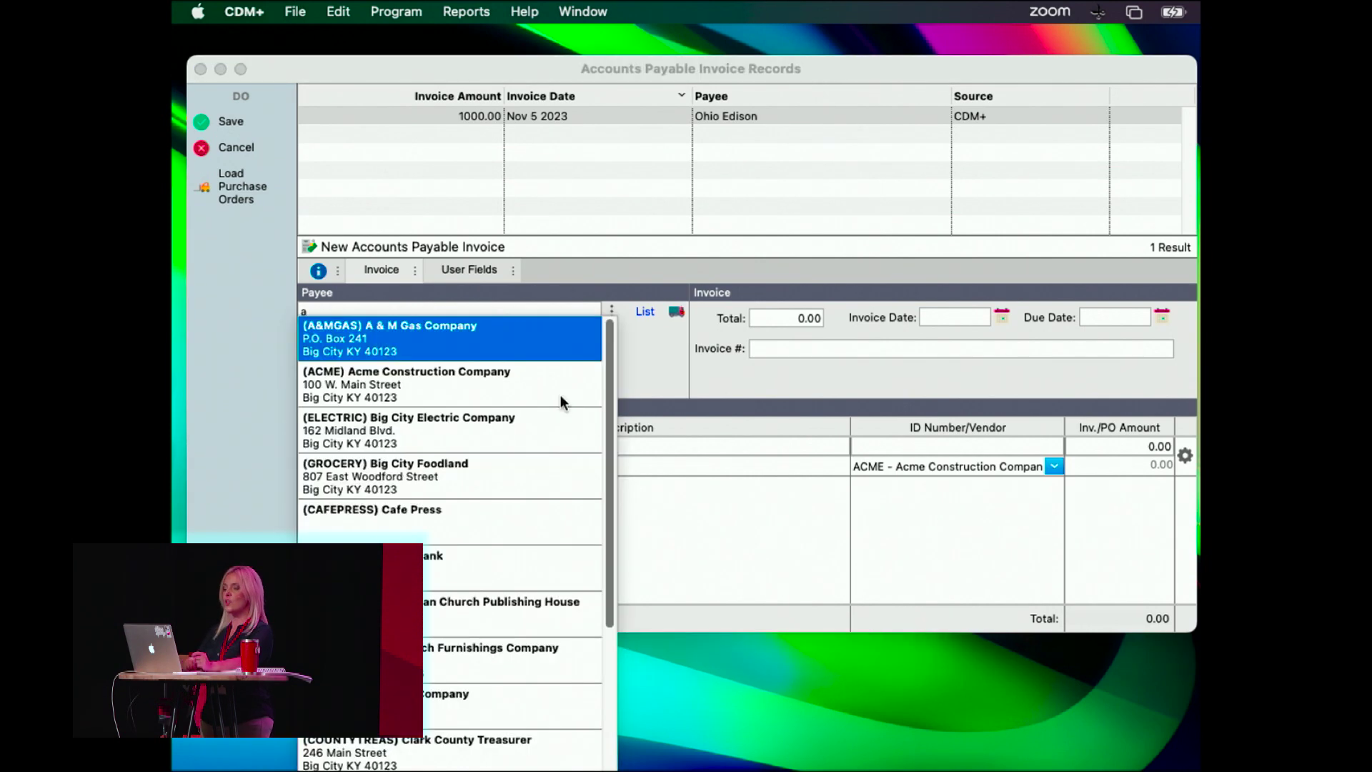
{"action": "left_click", "coordinate": [524, 325]}
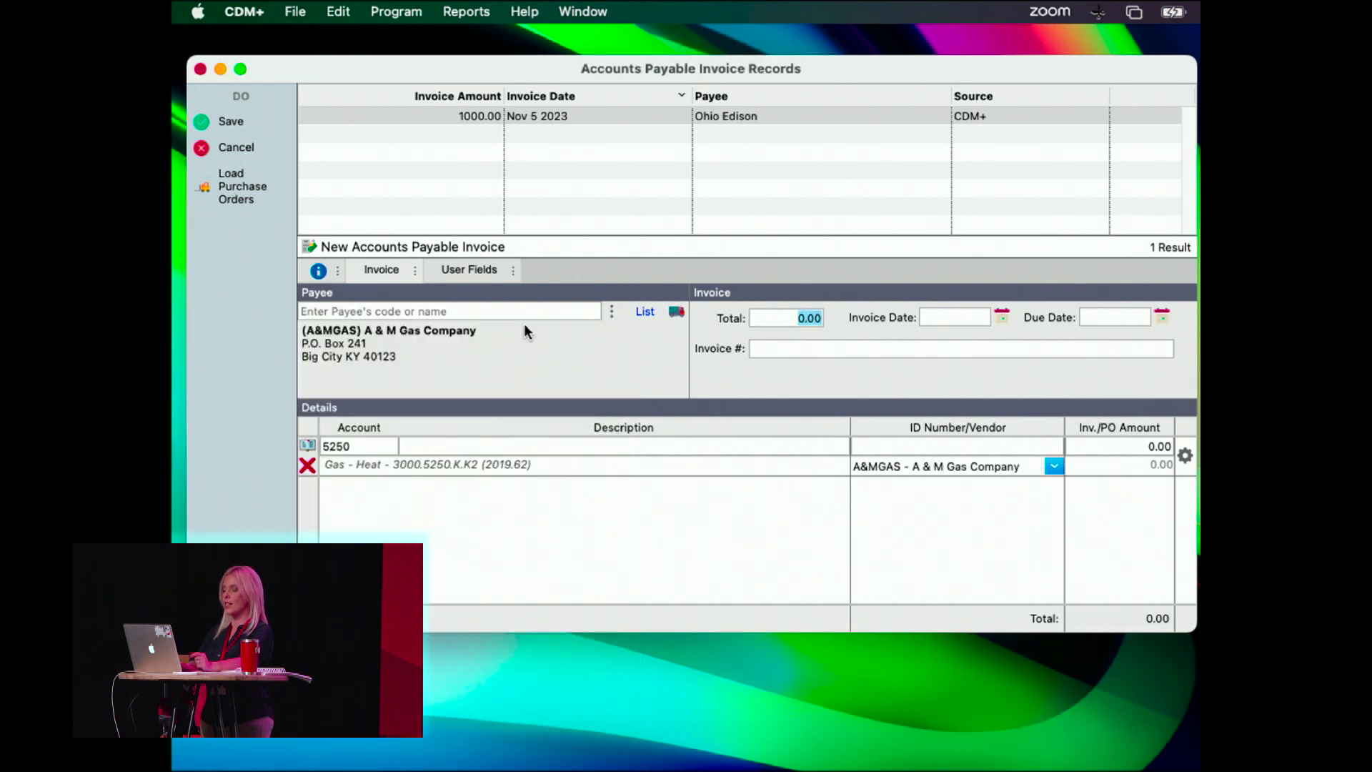
Step: Enter a total of 10.00, invoice date Oct 2 2023 and invoice number 3851, and save the A & M Gas Company invoice
{"action": "type", "text": "10"}
{"action": "key", "text": "Tab"}
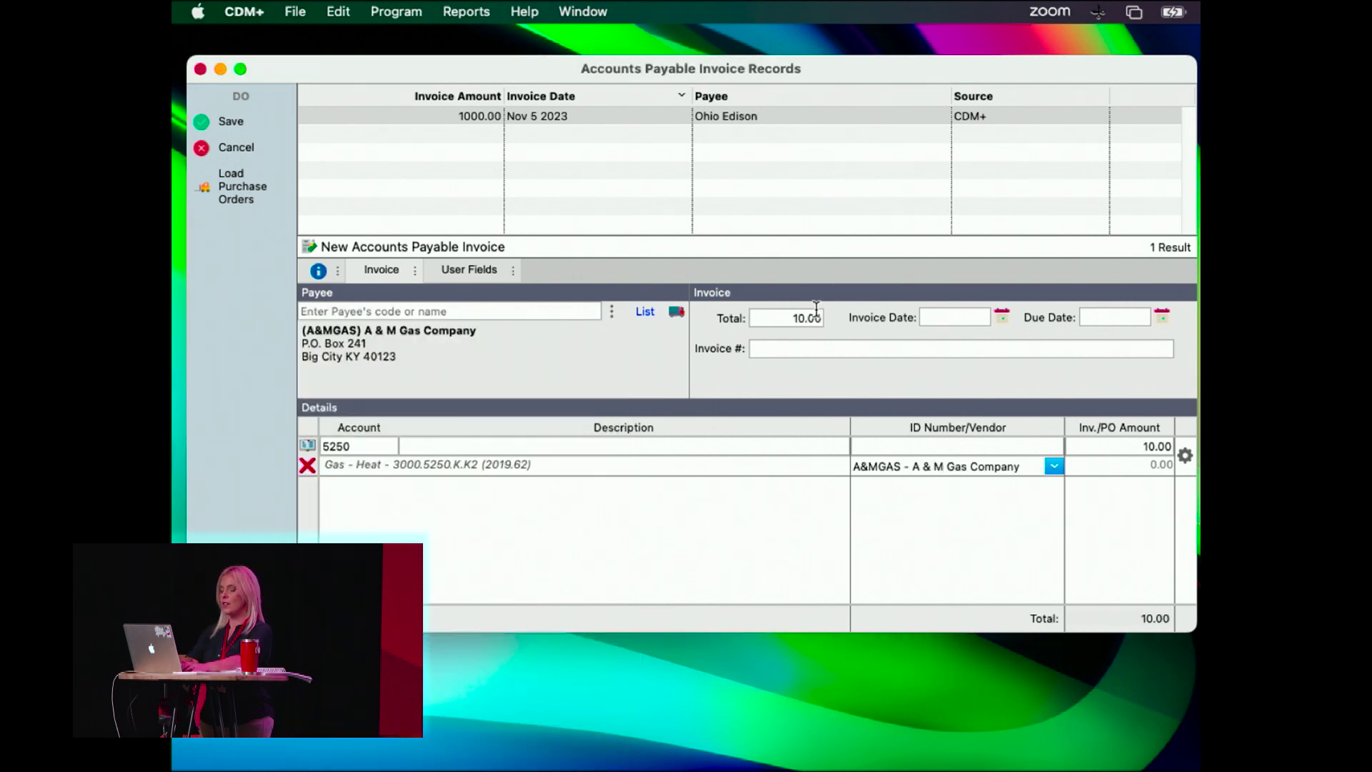
{"action": "type", "text": "2"}
{"action": "key", "text": "Tab"}
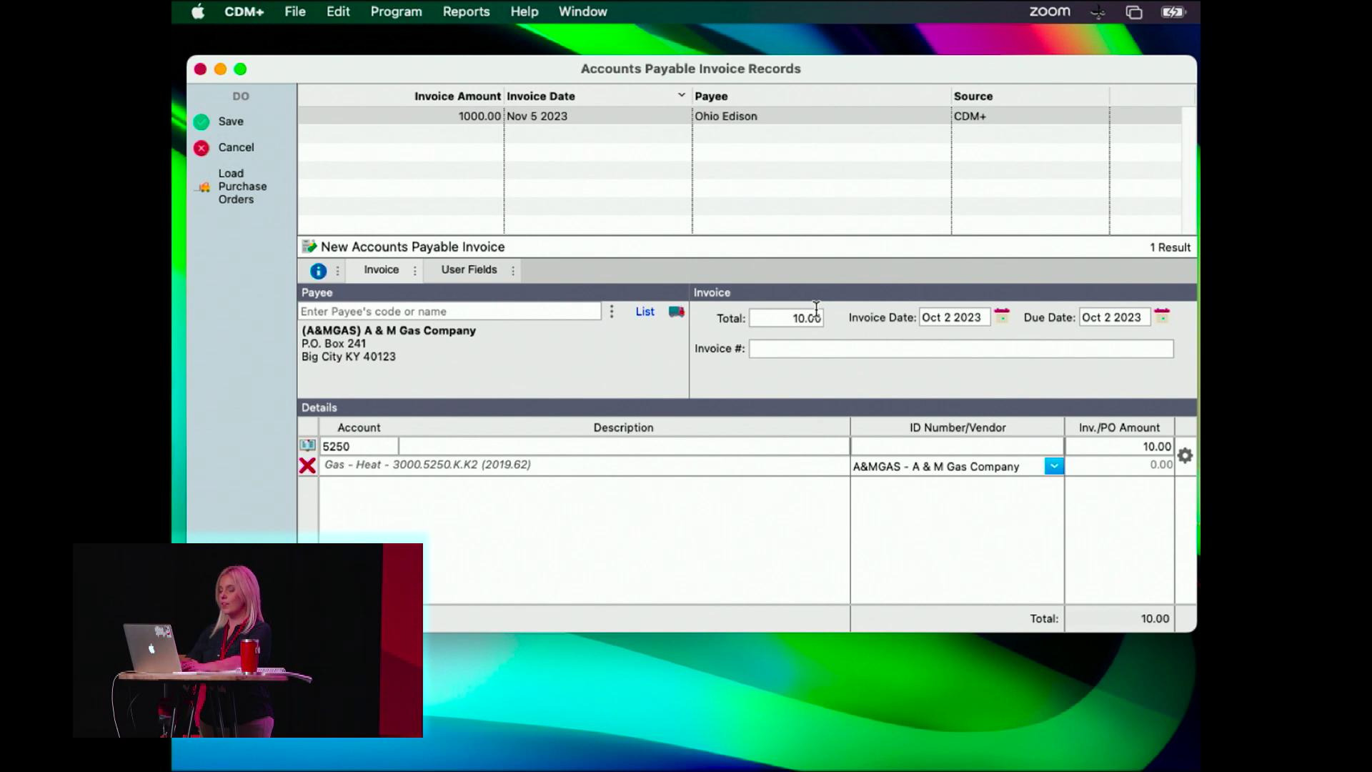
{"action": "type", "text": "3851"}
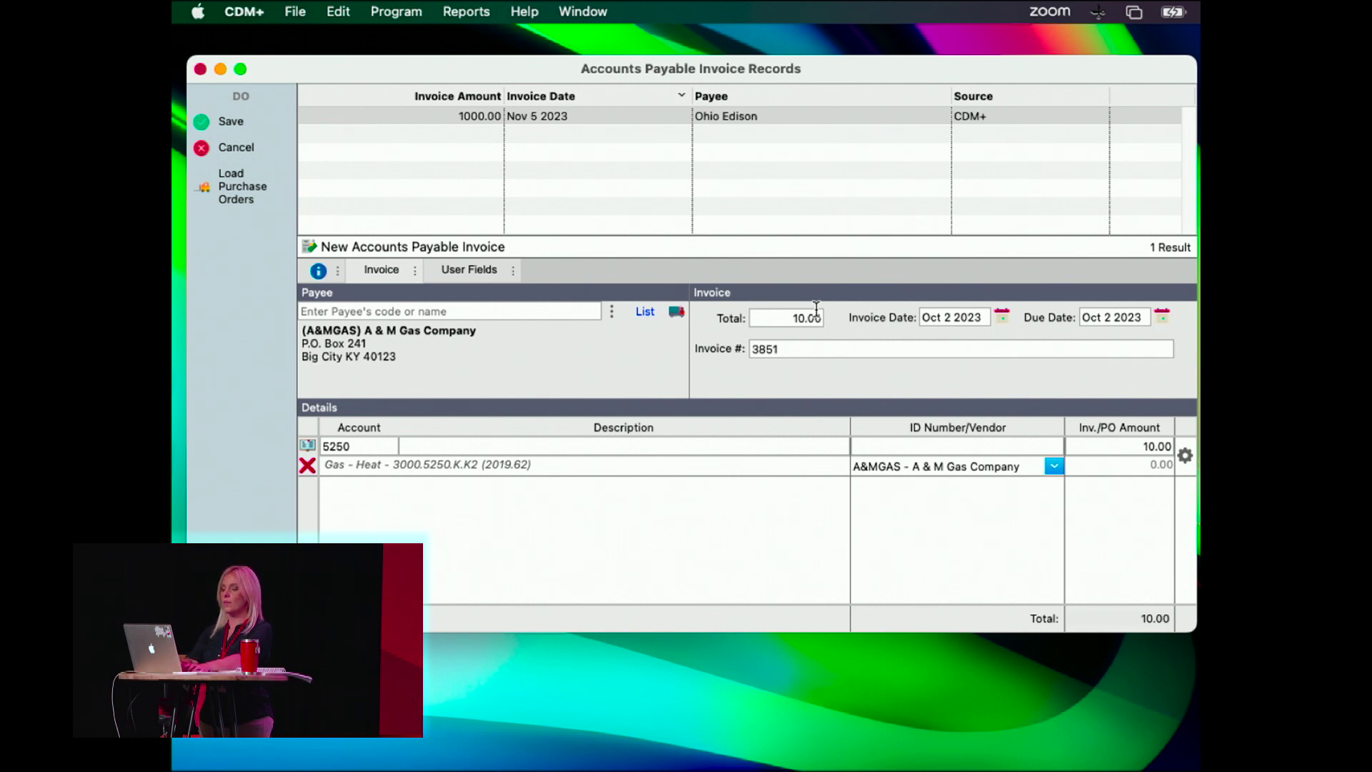
{"action": "key", "text": "Tab"}
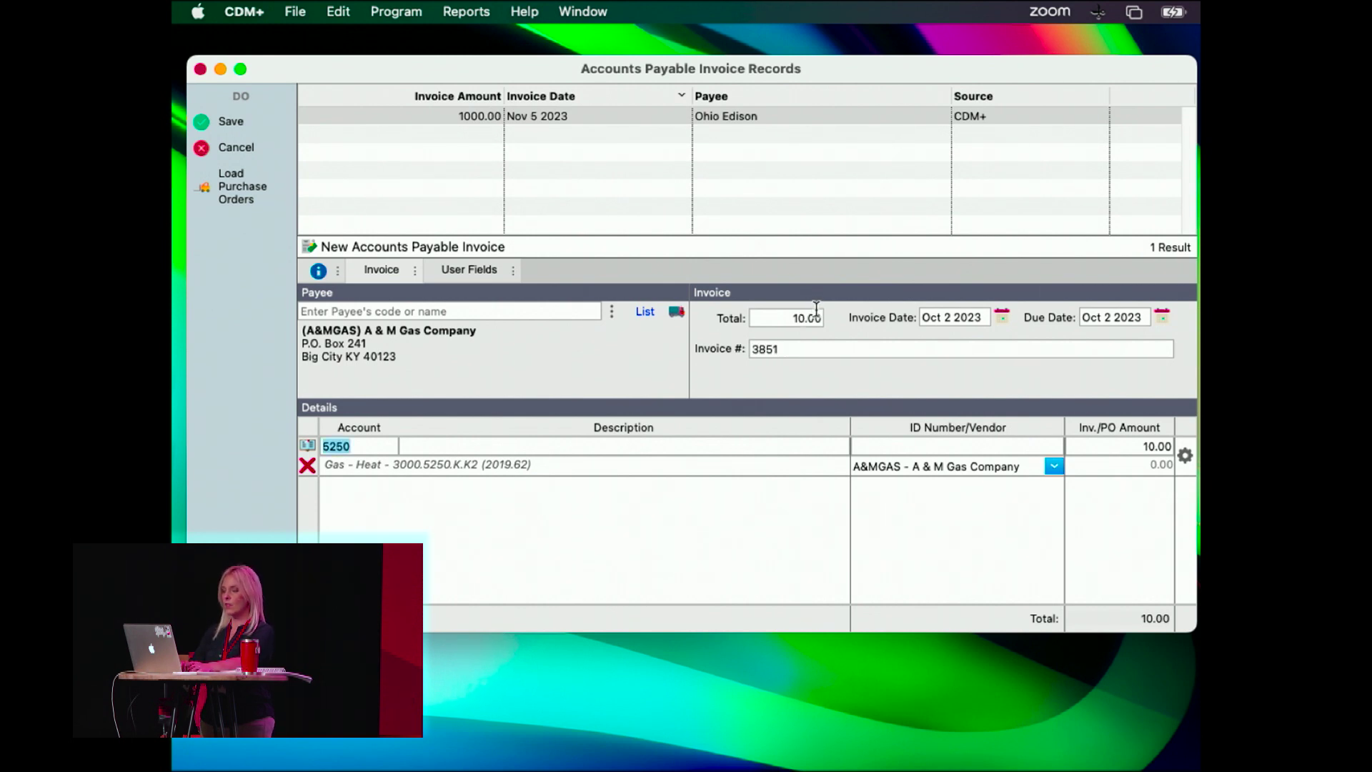
{"action": "left_click", "coordinate": [476, 445]}
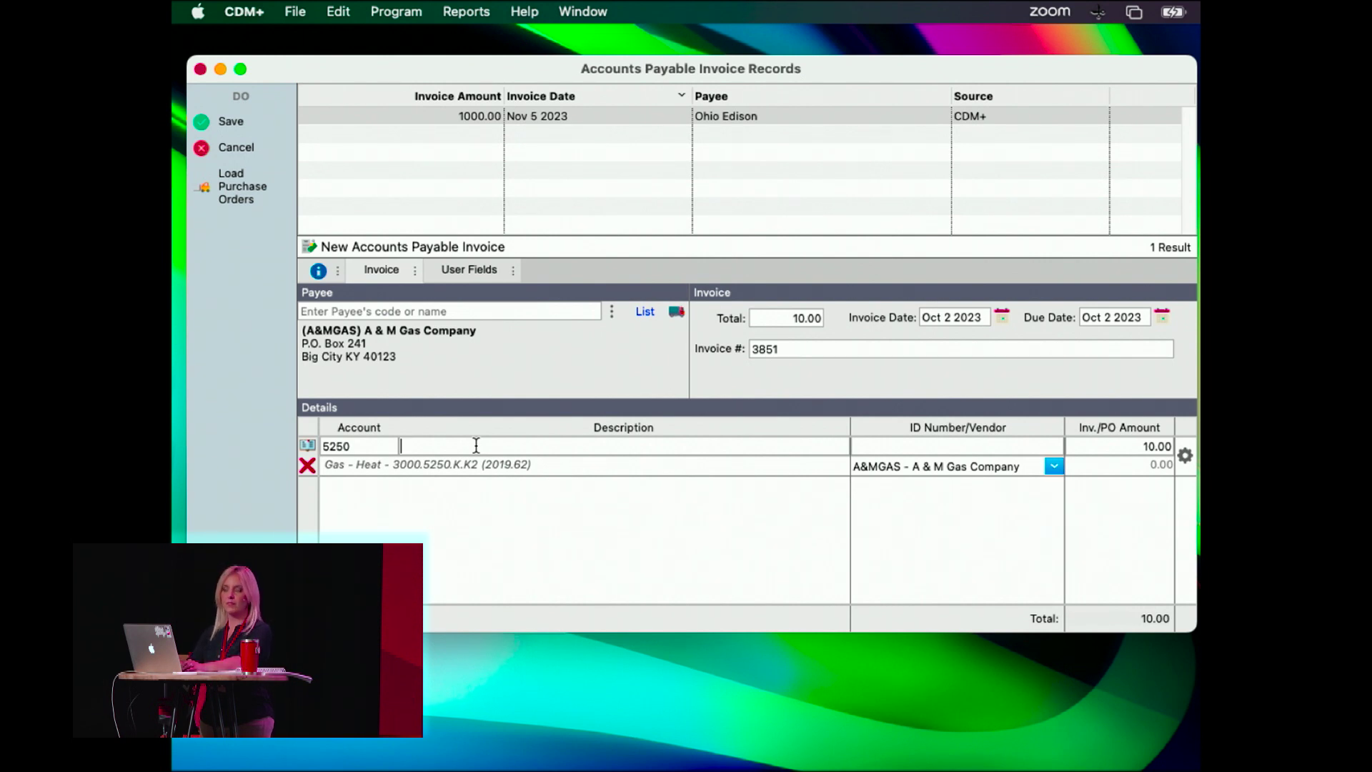
{"action": "key", "text": "super+s"}
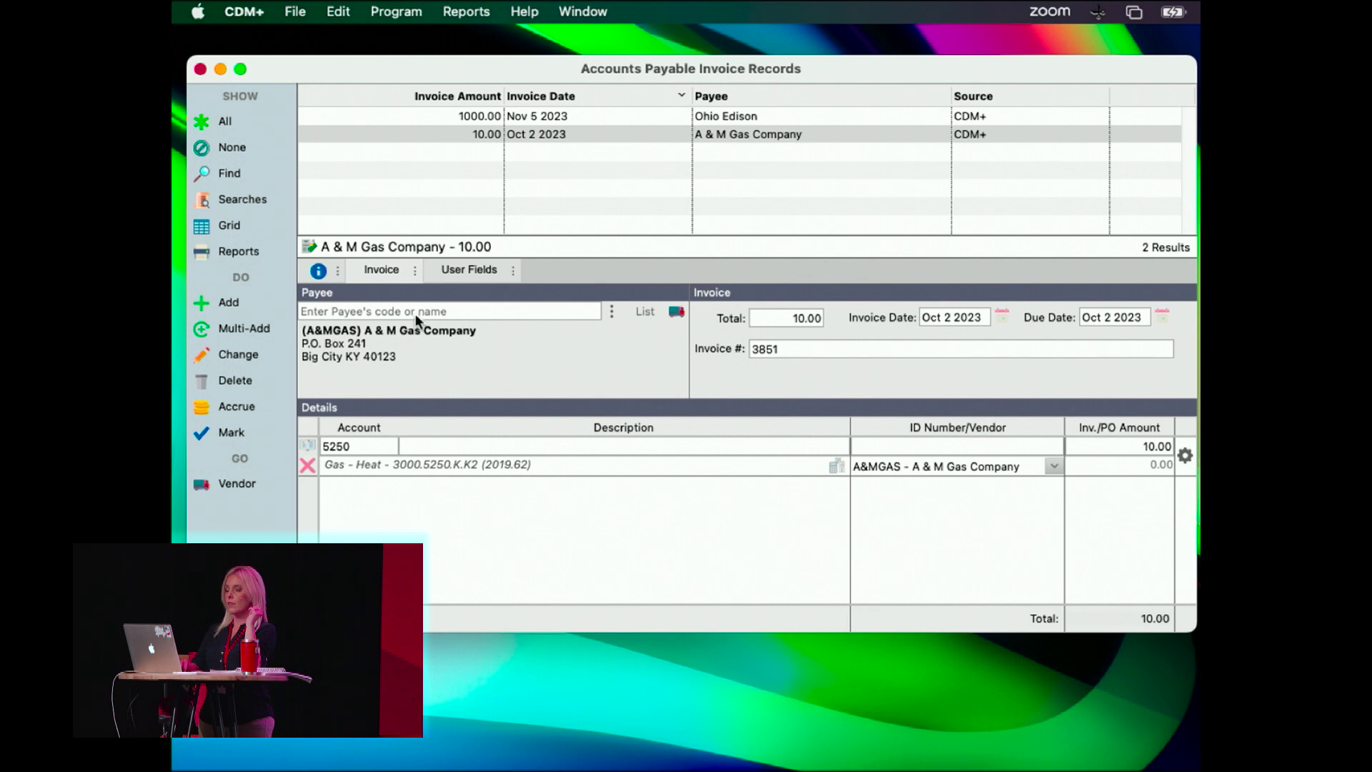
Step: Add and save an Ohio Edison invoice with a total of 400.00 and the invoice date Oct 9 2023
{"action": "left_click", "coordinate": [233, 304]}
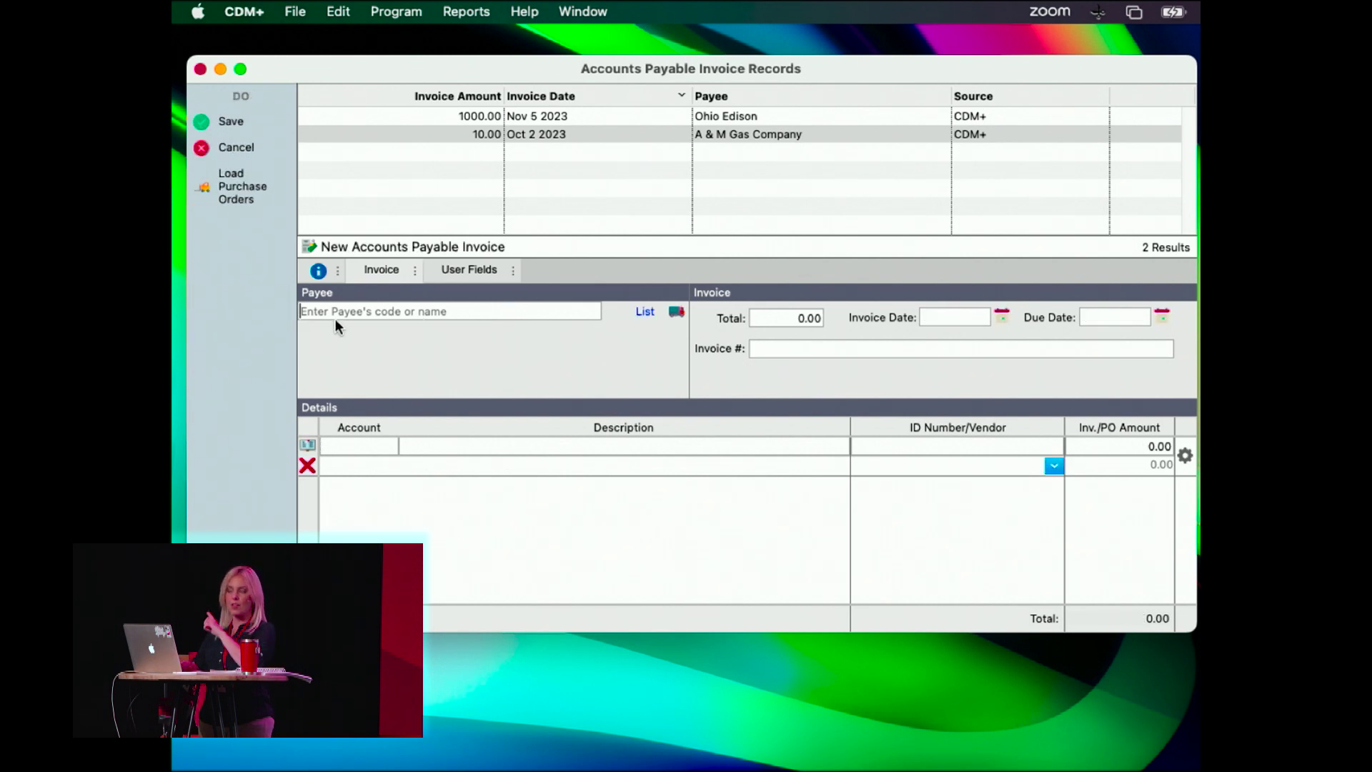
{"action": "type", "text": "ohio"}
{"action": "key", "text": "Tab"}
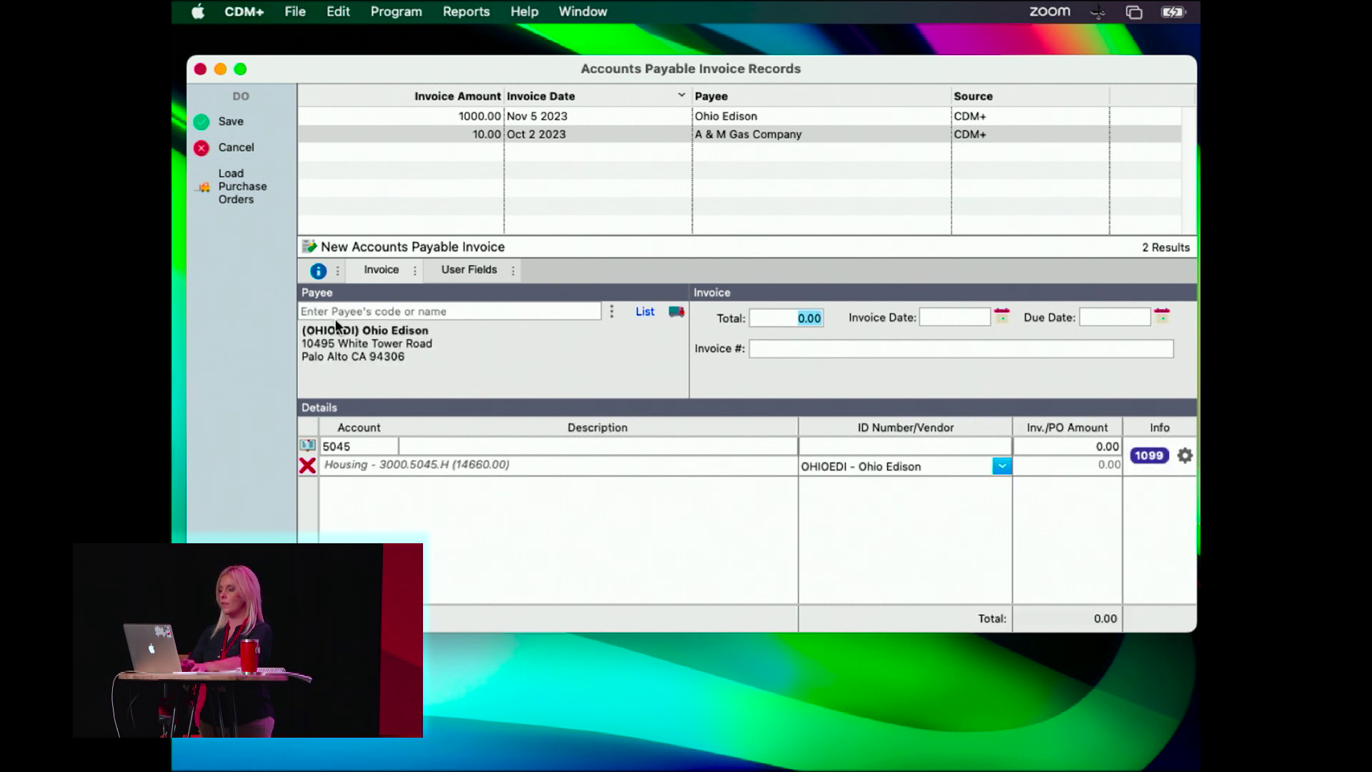
{"action": "type", "text": "400"}
{"action": "key", "text": "Tab"}
{"action": "type", "text": "10/9"}
{"action": "key", "text": "Tab"}
{"action": "key", "text": "Tab"}
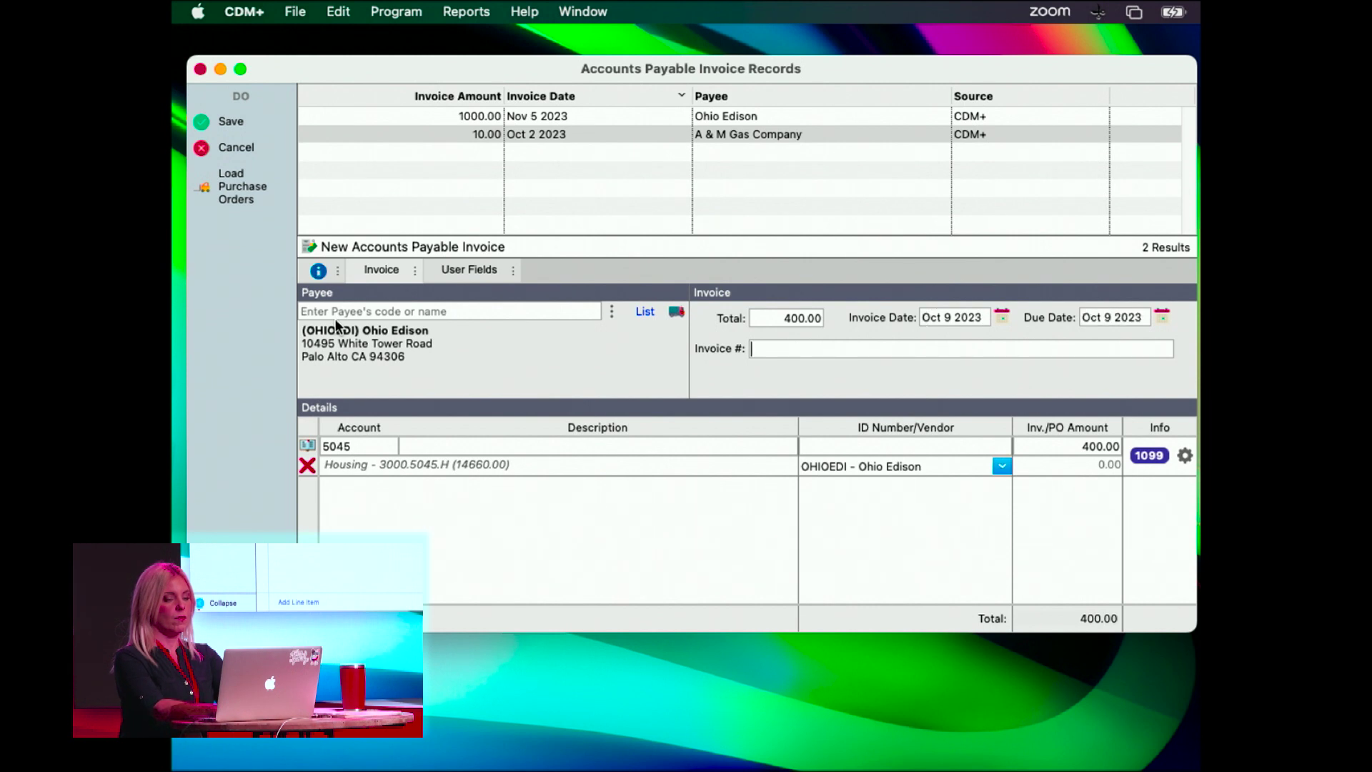
{"action": "key", "text": "Tab"}
{"action": "key", "text": "super+s"}
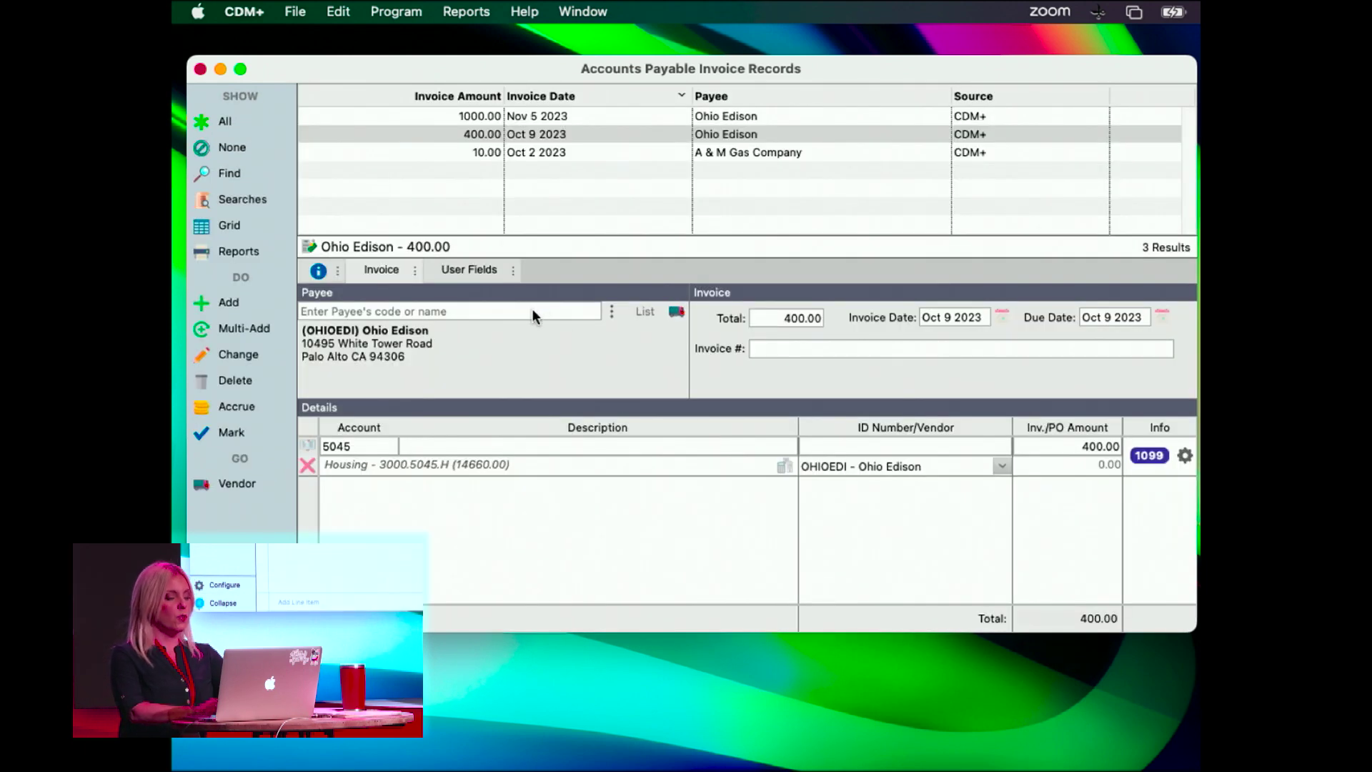
{"action": "left_click", "coordinate": [227, 303]}
{"action": "type", "text": "sam"}
{"action": "key", "text": "Tab"}
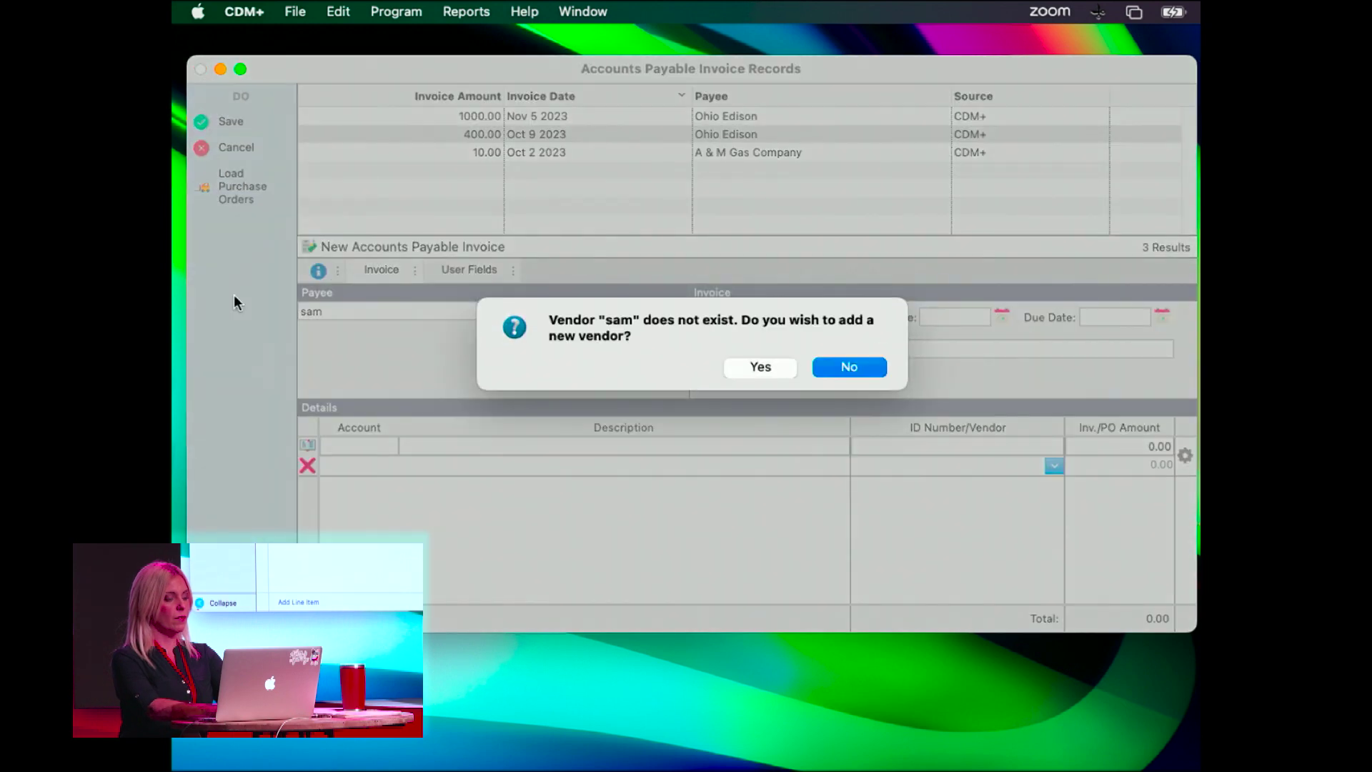
{"action": "left_click", "coordinate": [835, 370]}
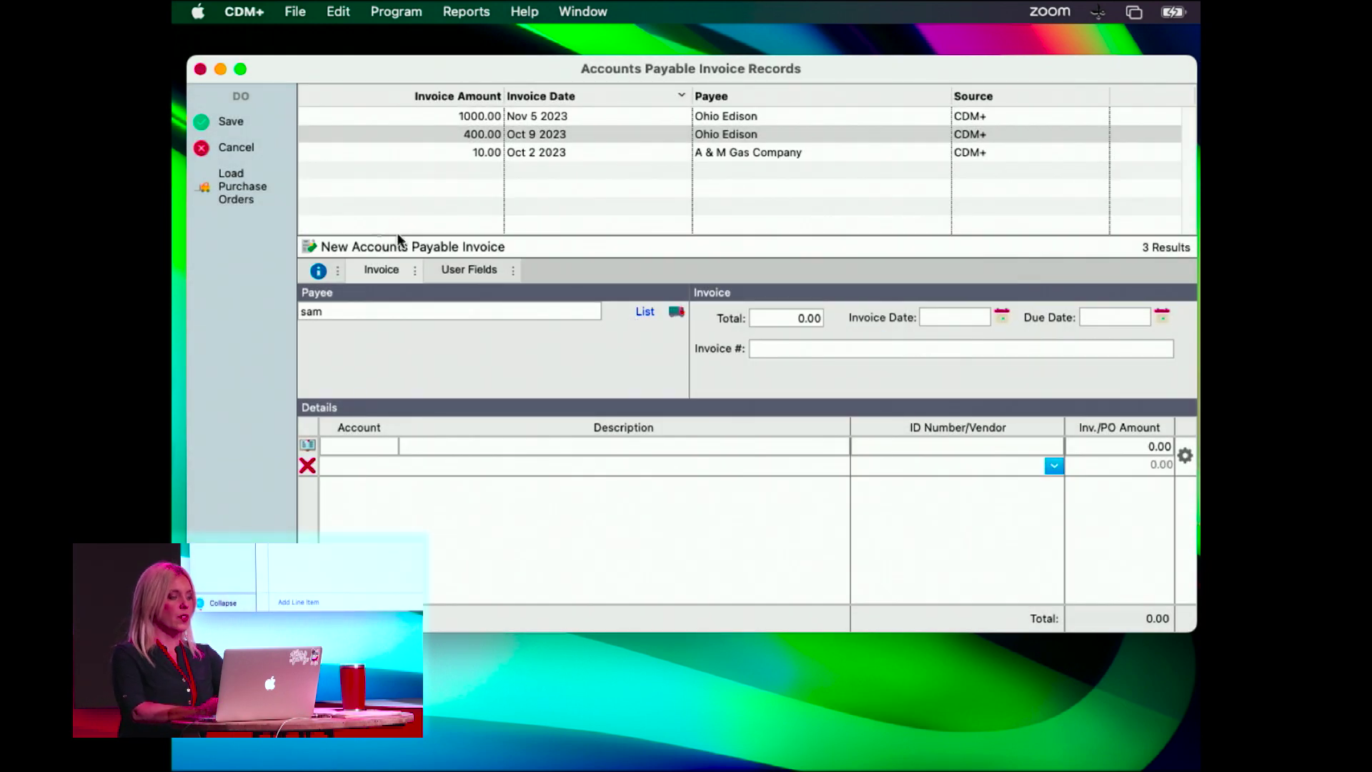
{"action": "left_click", "coordinate": [232, 148]}
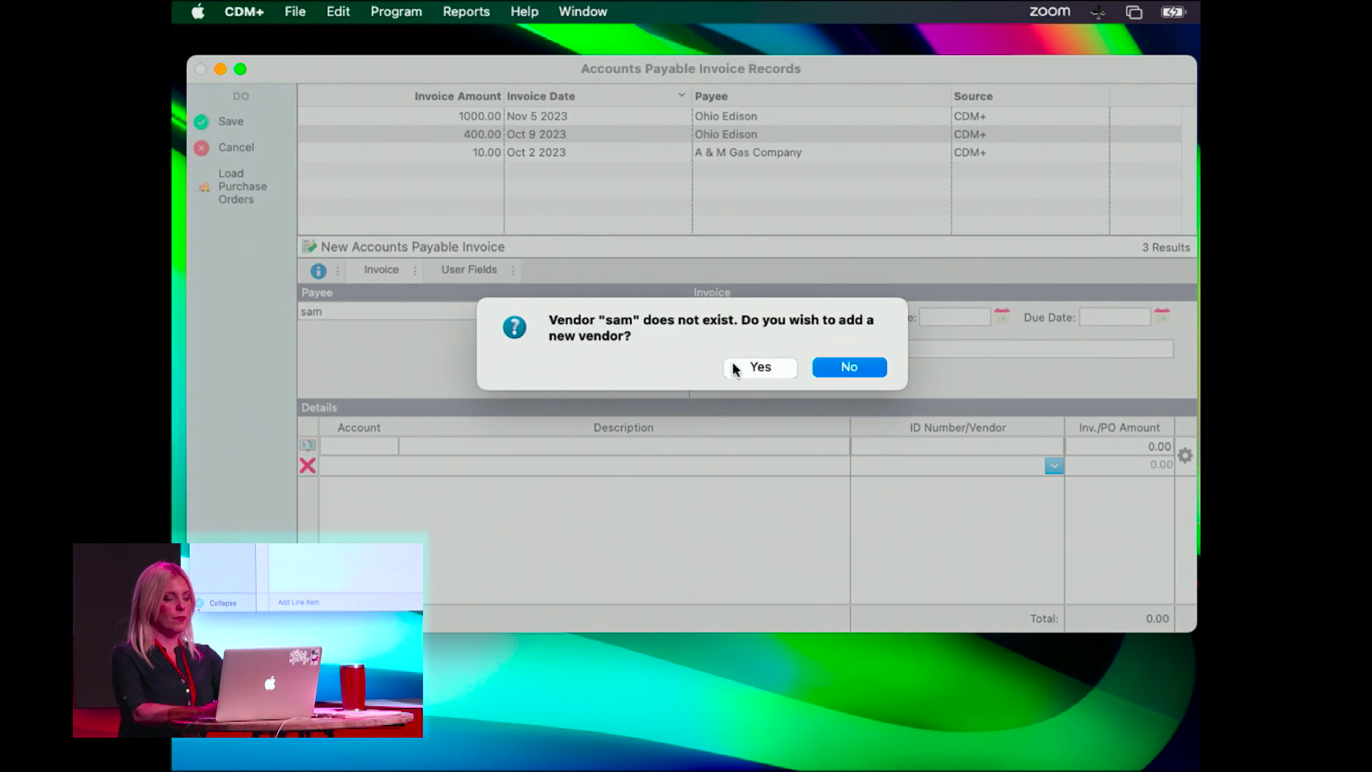
{"action": "left_click", "coordinate": [858, 366]}
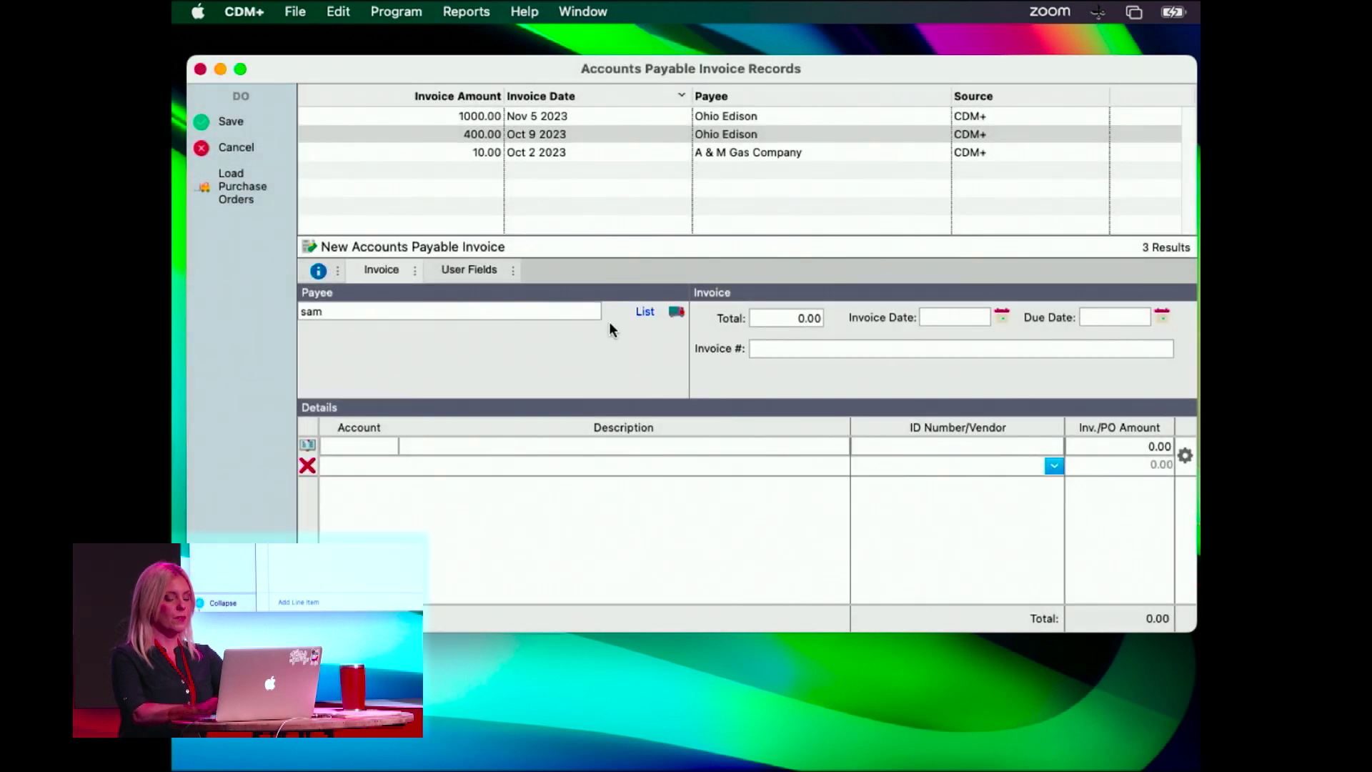
{"action": "key", "text": "BackSpace"}
{"action": "key", "text": "BackSpace"}
{"action": "key", "text": "BackSpace"}
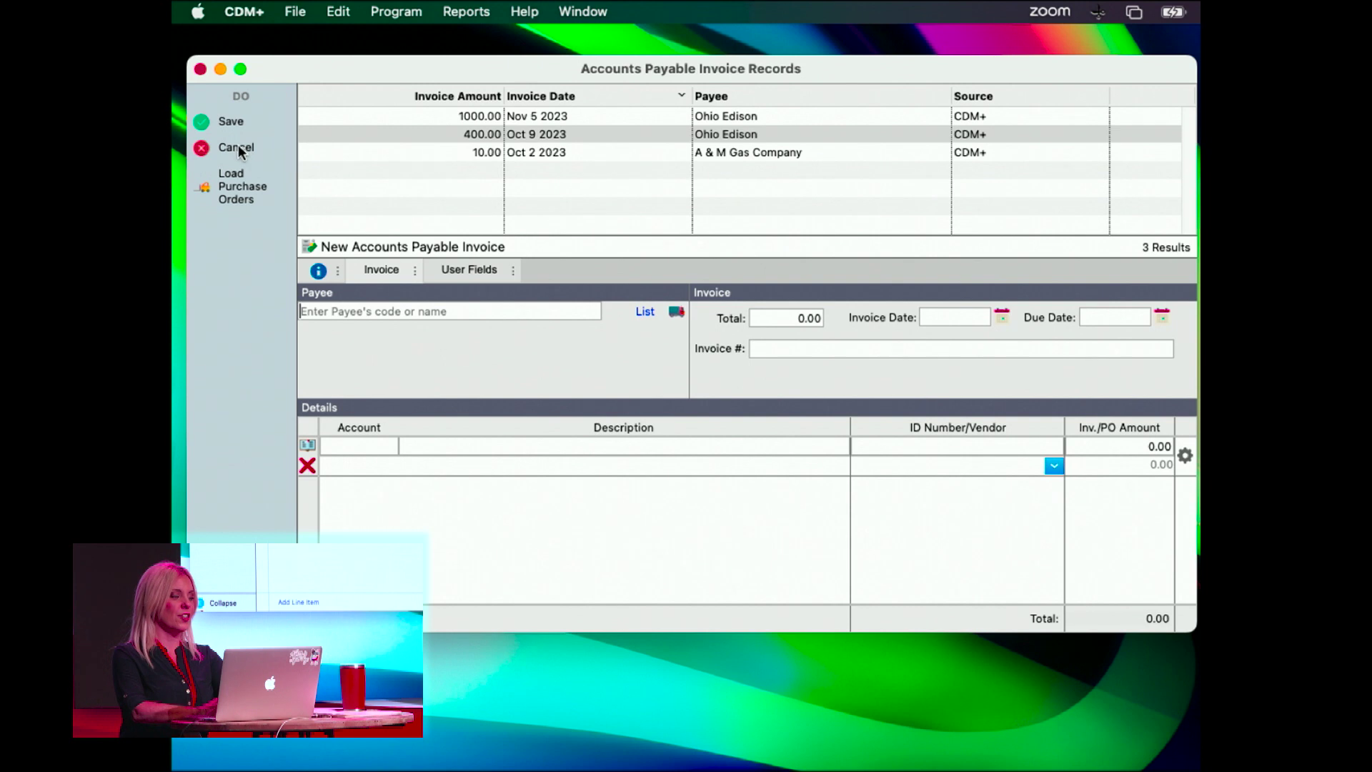
{"action": "left_click", "coordinate": [238, 147]}
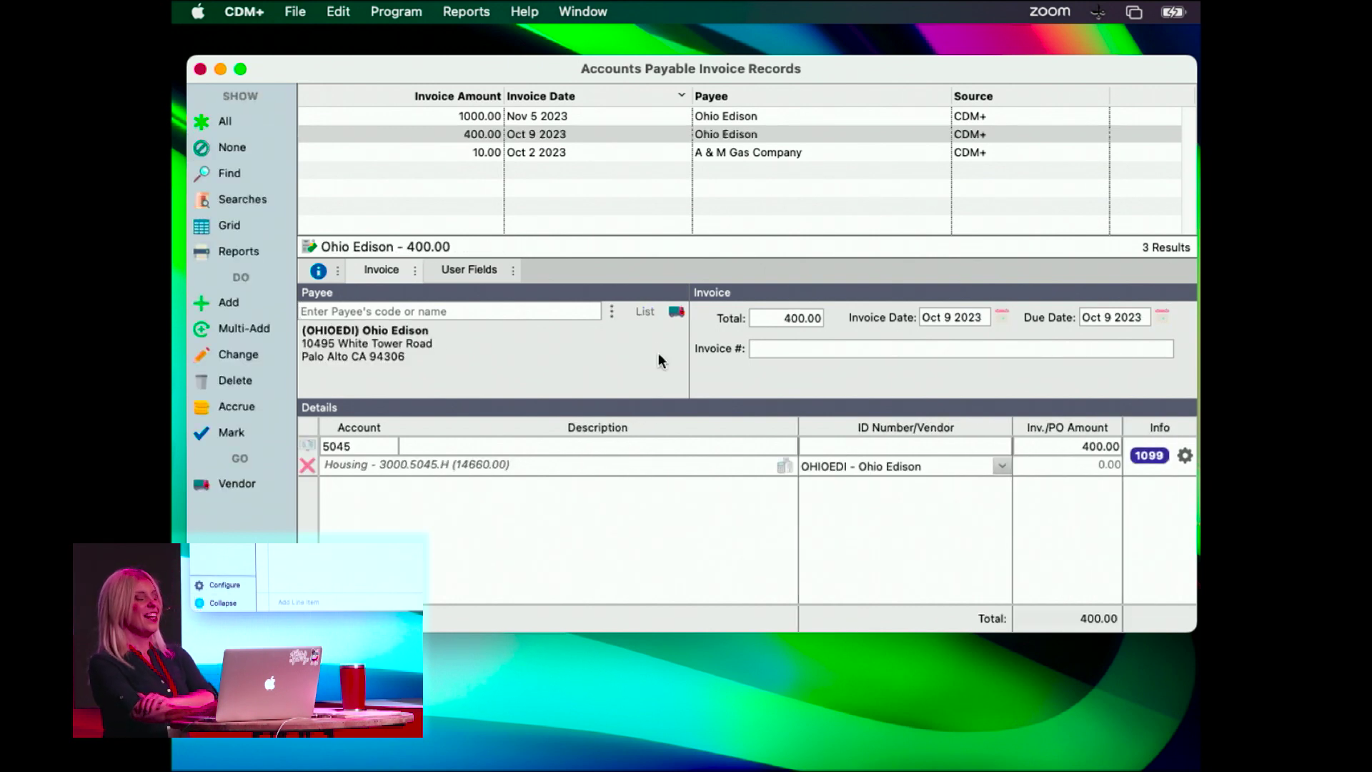
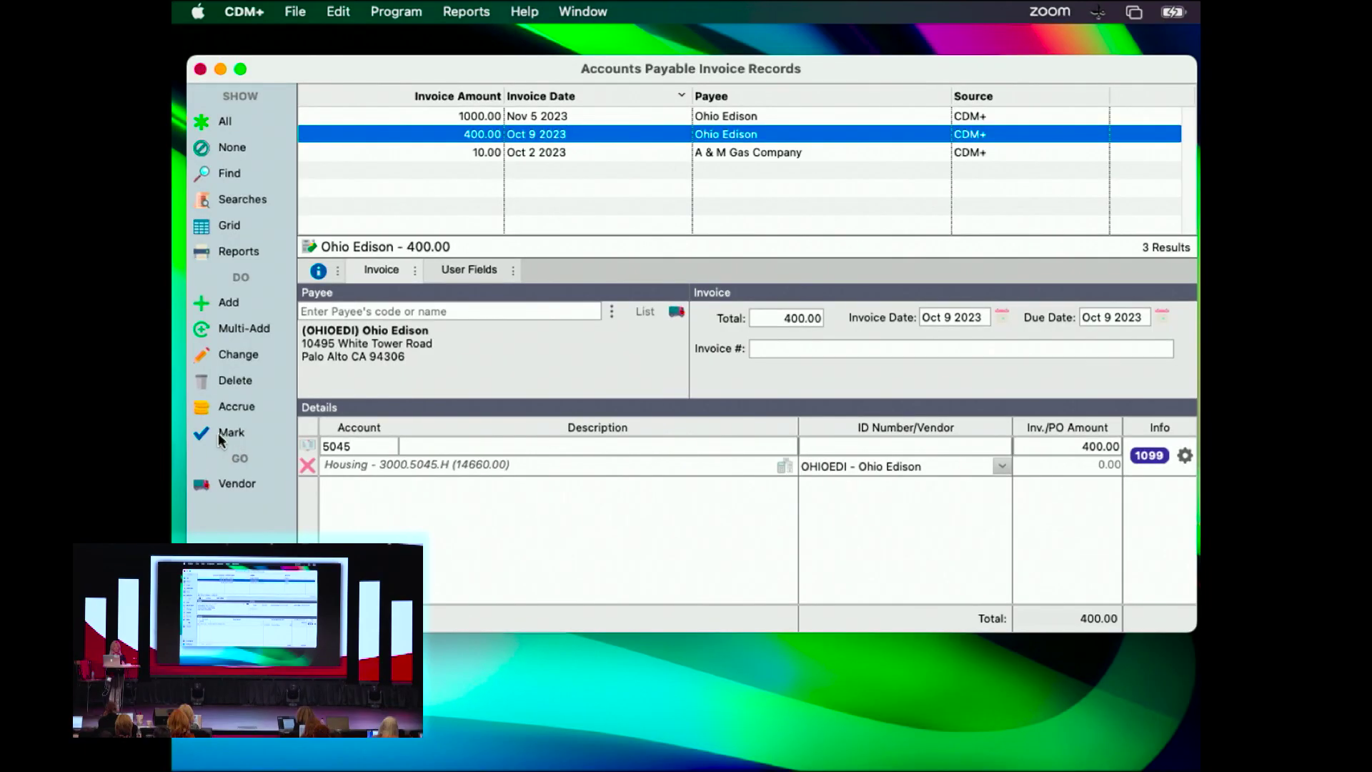
Step: Open the invoices for marking, with Check as the payment type and Checking - 1000.A1 as the asset account
{"action": "left_click", "coordinate": [444, 302]}
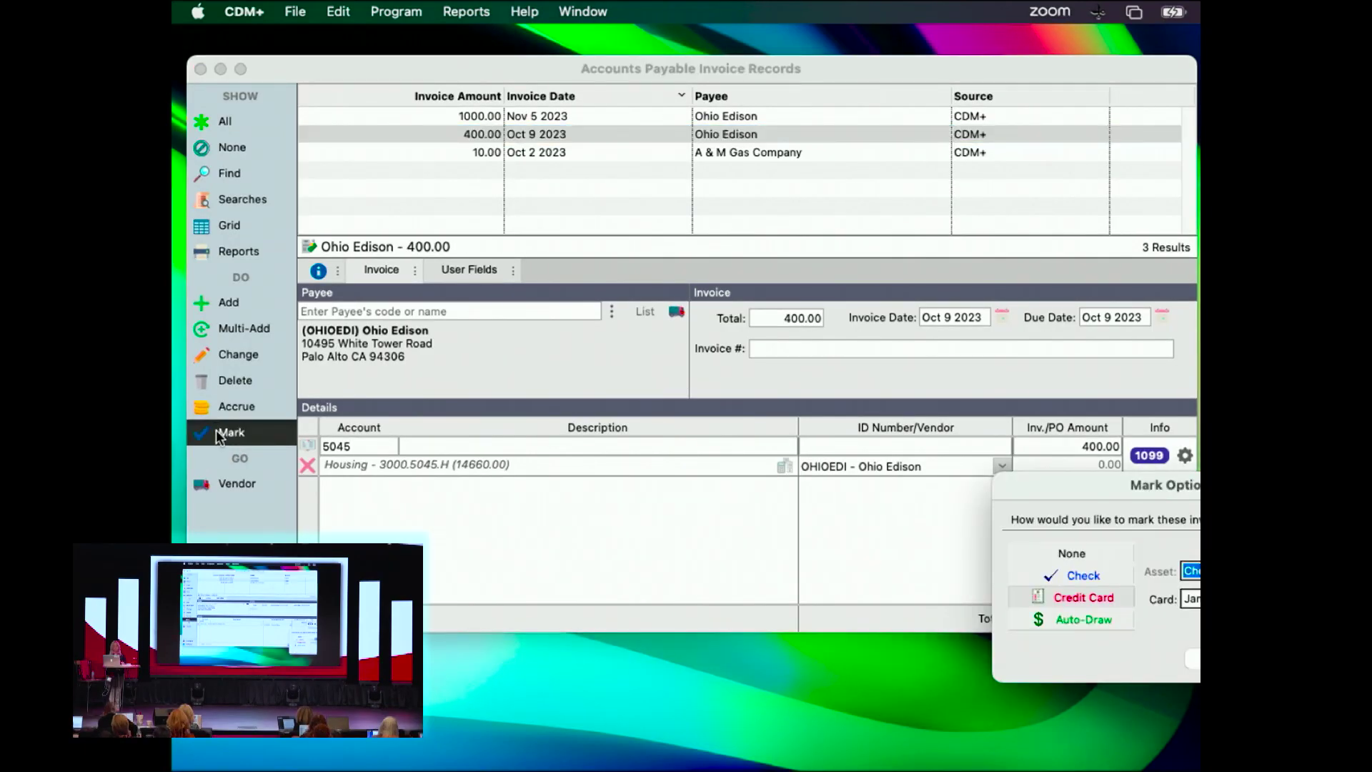
{"action": "left_click_drag", "start_coordinate": [1124, 489], "coordinate": [485, 241]}
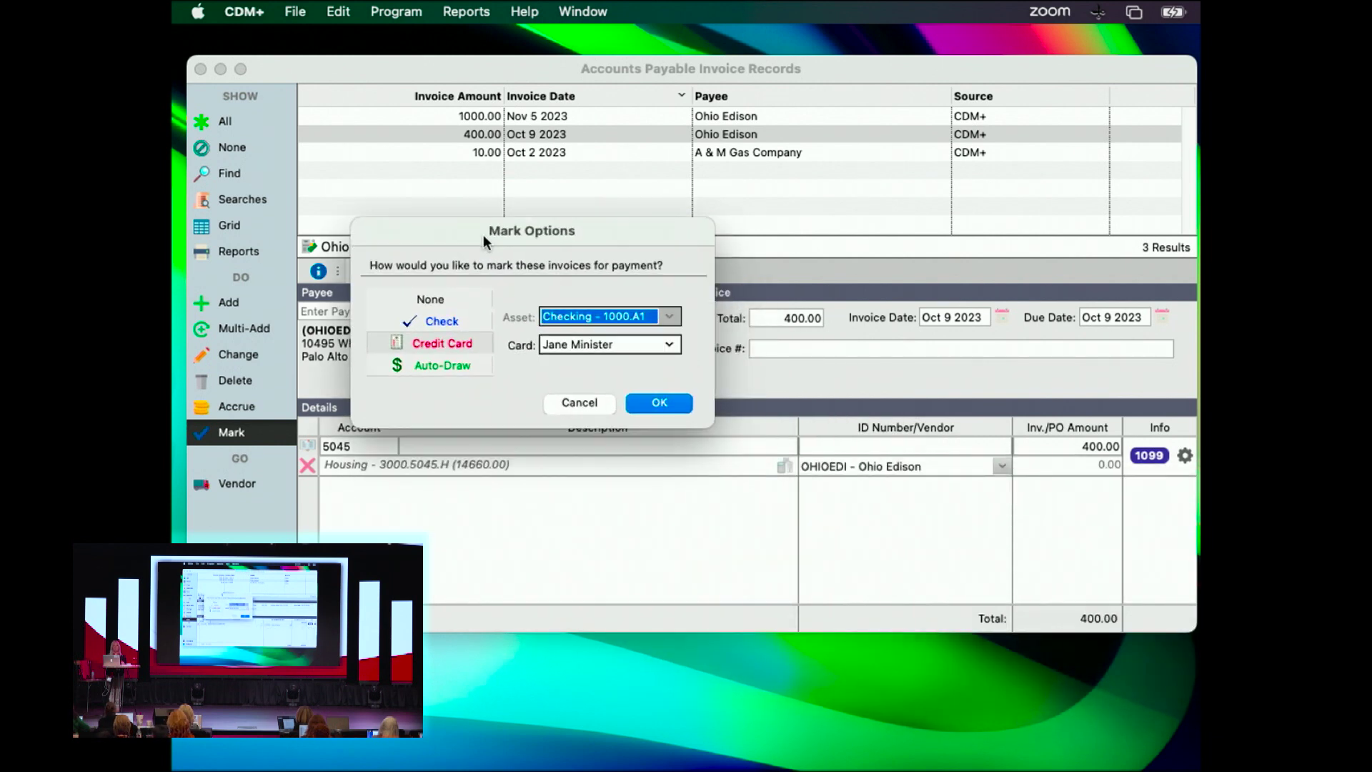
{"action": "left_click", "coordinate": [435, 323]}
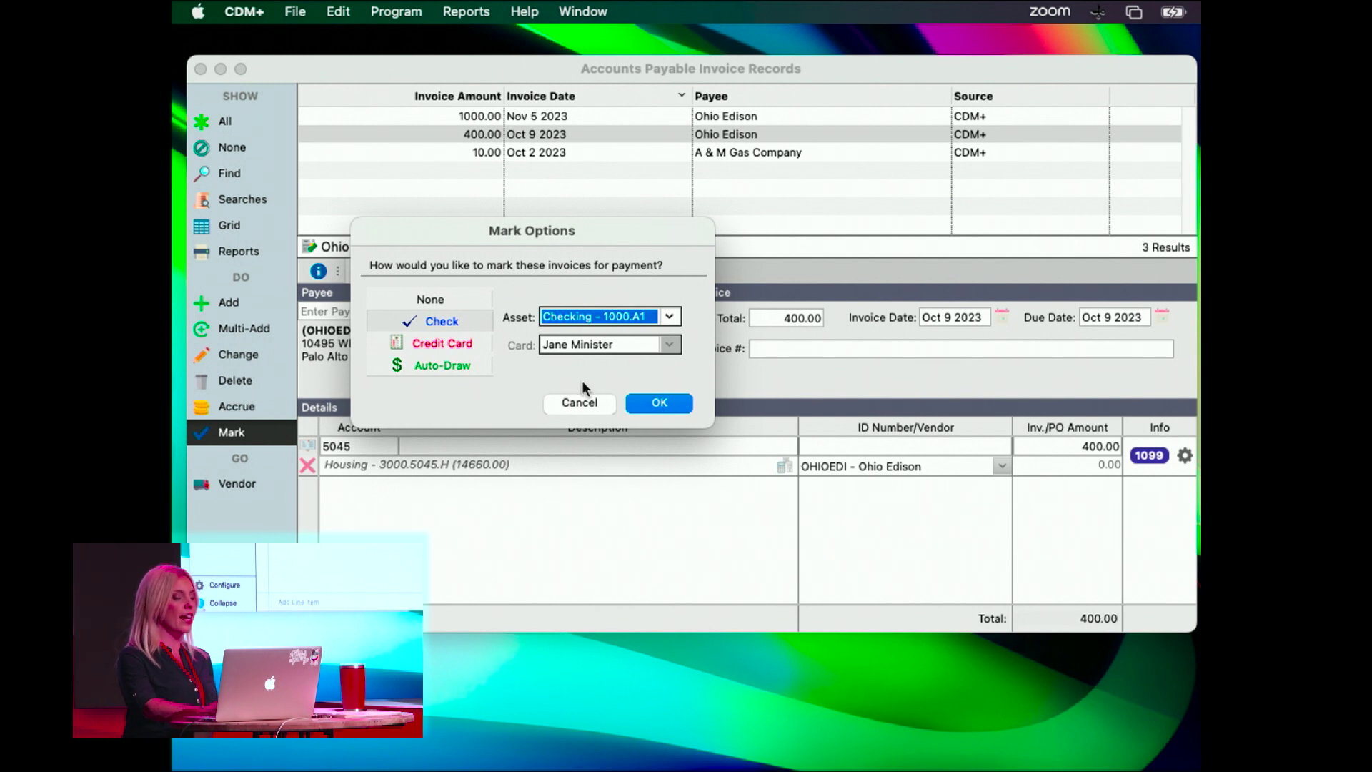
{"action": "left_click", "coordinate": [668, 405]}
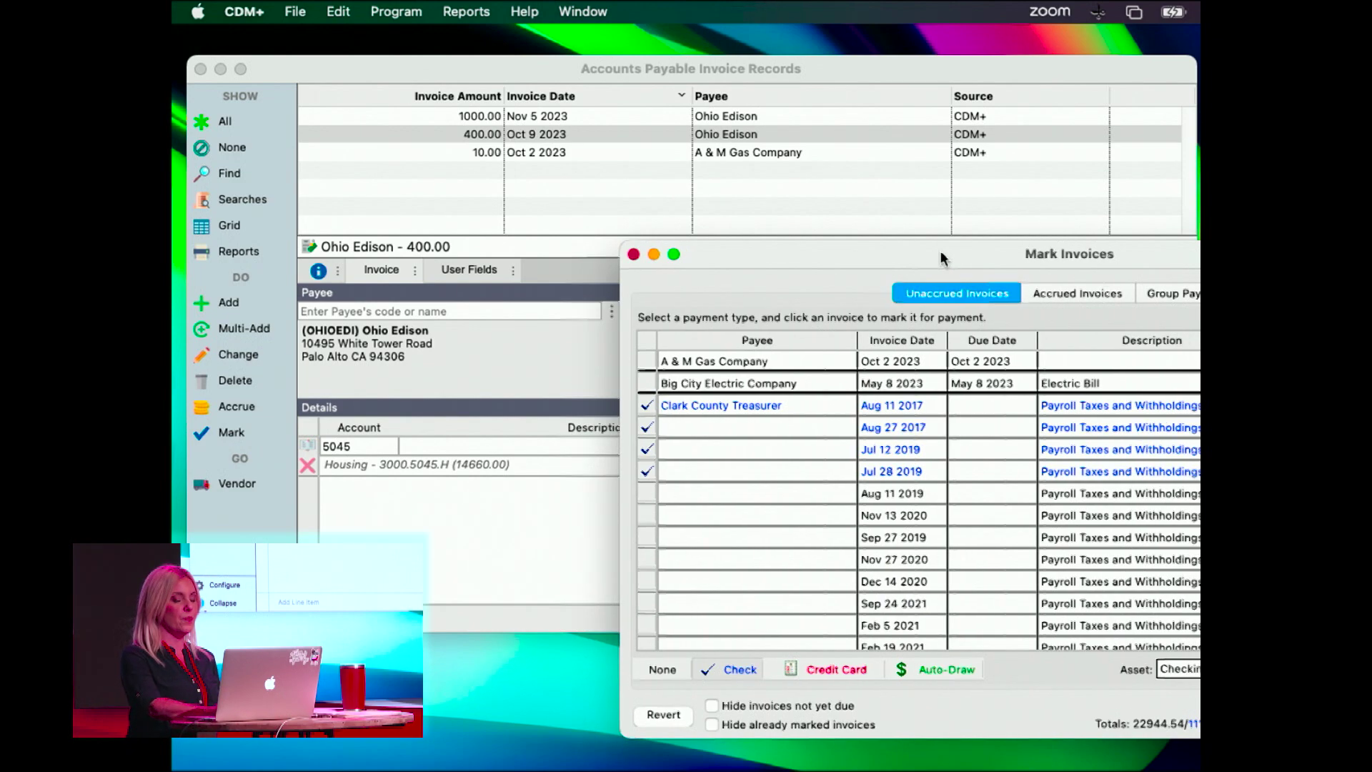
Step: Clear the payment marks from the Clark County Treasurer invoices dated Aug 11 2017, Aug 27 2017, Jul 12 2019 and Jul 28 2019
{"action": "left_click_drag", "start_coordinate": [927, 262], "coordinate": [590, 132]}
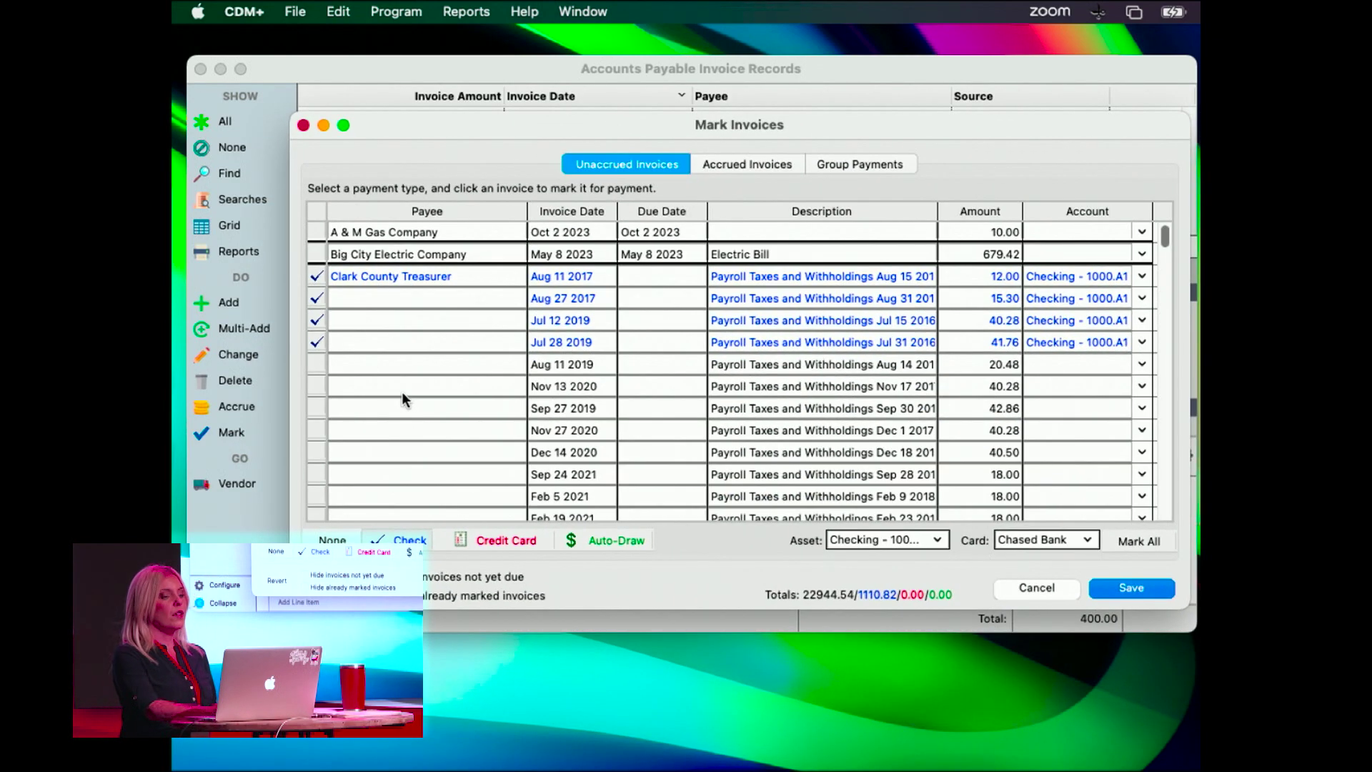
{"action": "left_click", "coordinate": [317, 277]}
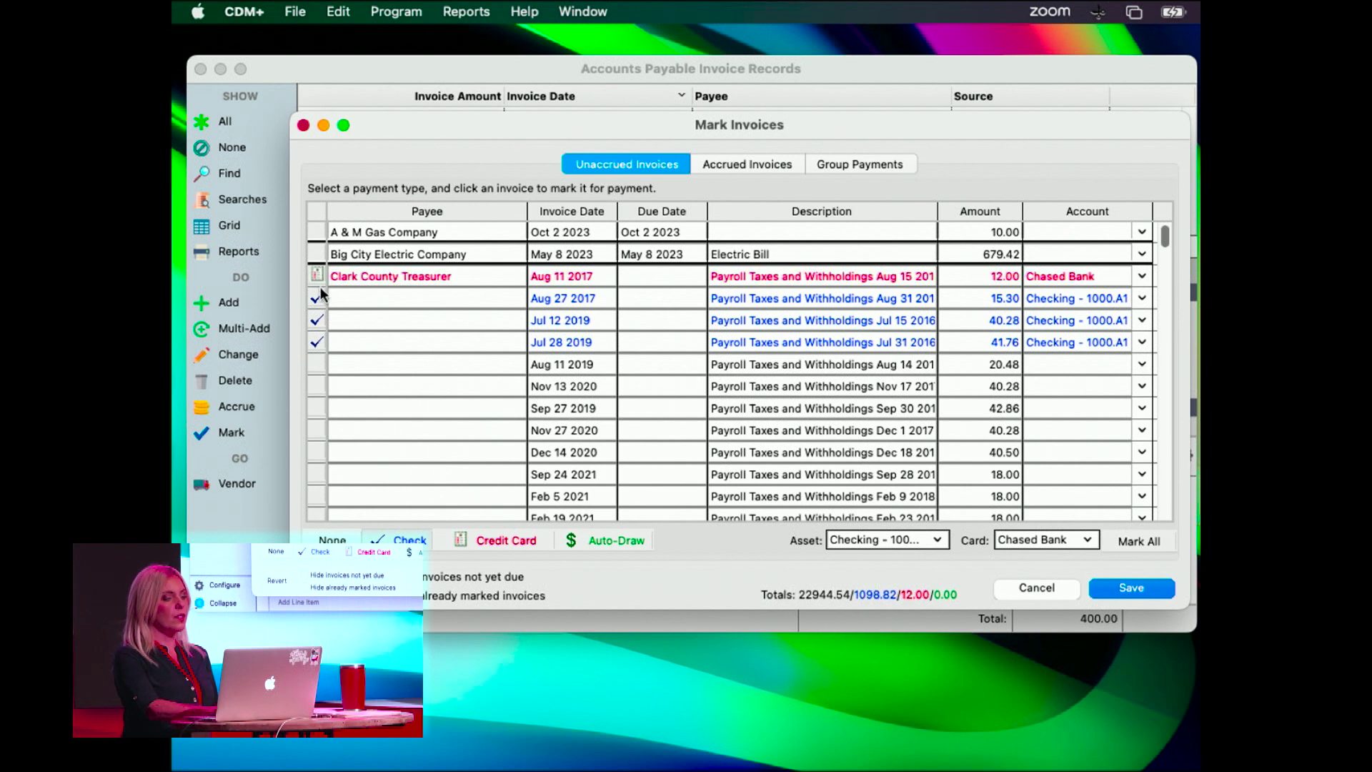
{"action": "left_click", "coordinate": [317, 277]}
{"action": "left_click", "coordinate": [316, 276]}
{"action": "left_click", "coordinate": [315, 298]}
{"action": "left_click", "coordinate": [315, 298]}
{"action": "left_click", "coordinate": [315, 298]}
{"action": "left_click", "coordinate": [315, 321]}
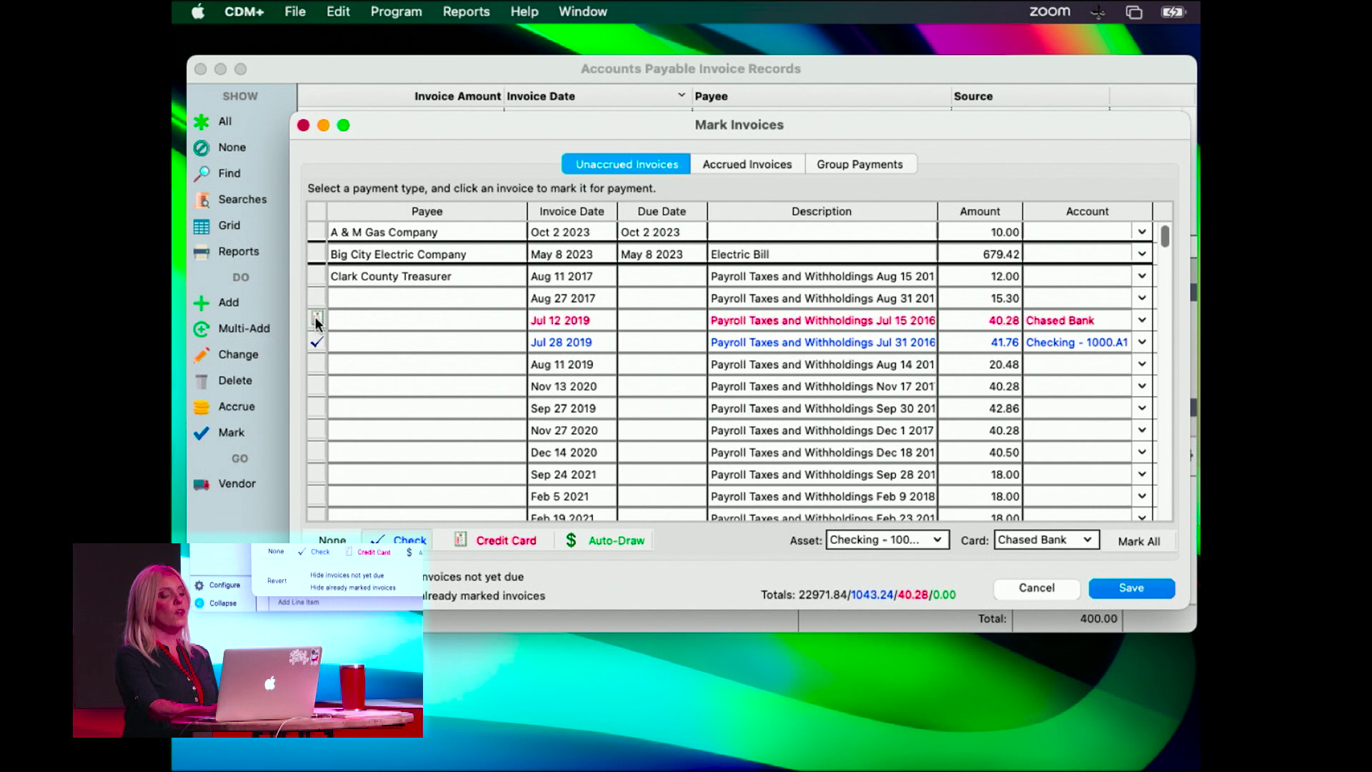
{"action": "left_click", "coordinate": [315, 320]}
{"action": "left_click", "coordinate": [315, 319]}
{"action": "left_click", "coordinate": [316, 342]}
{"action": "left_click", "coordinate": [316, 342]}
{"action": "left_click", "coordinate": [315, 342]}
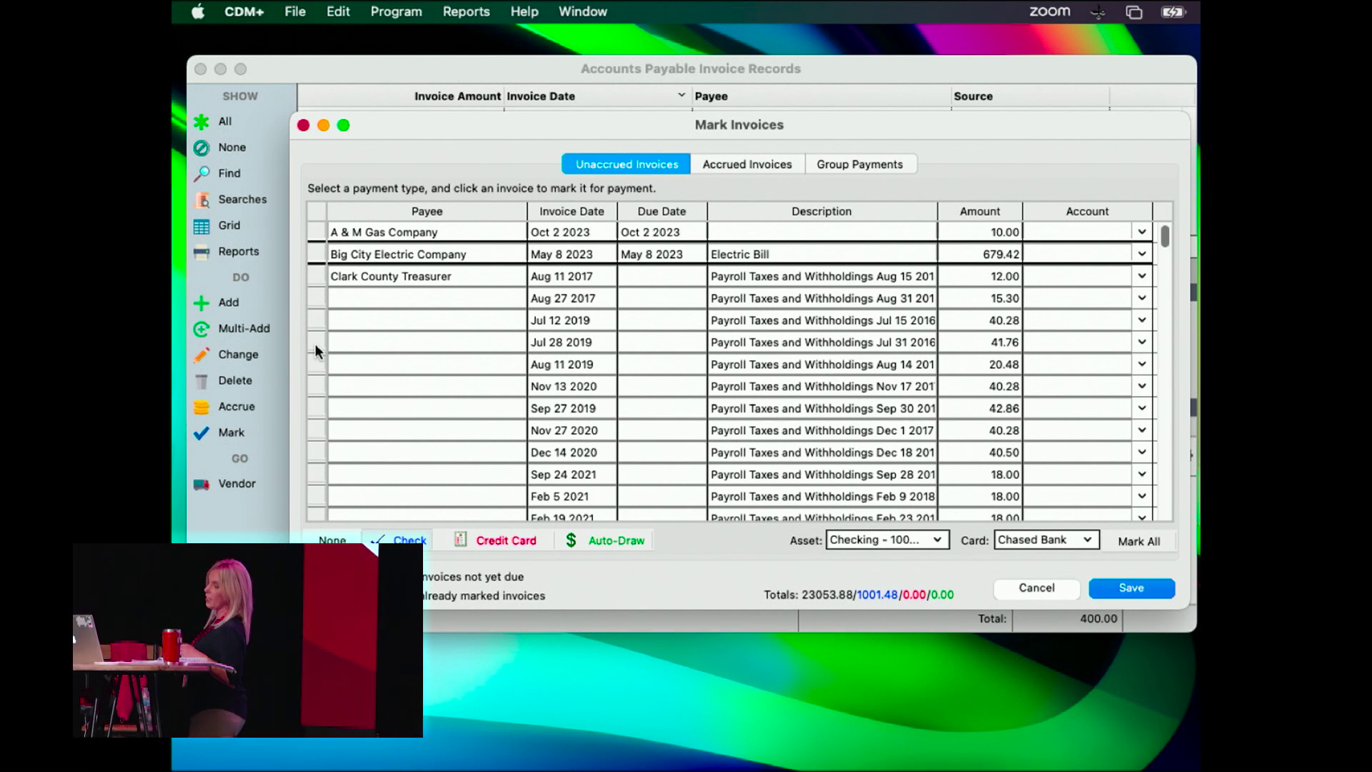
Step: Mark the A & M Gas Company invoice for check payment and the Big City Electric Company invoice for credit card payment on the Ohio Edison card
{"action": "left_click", "coordinate": [318, 233]}
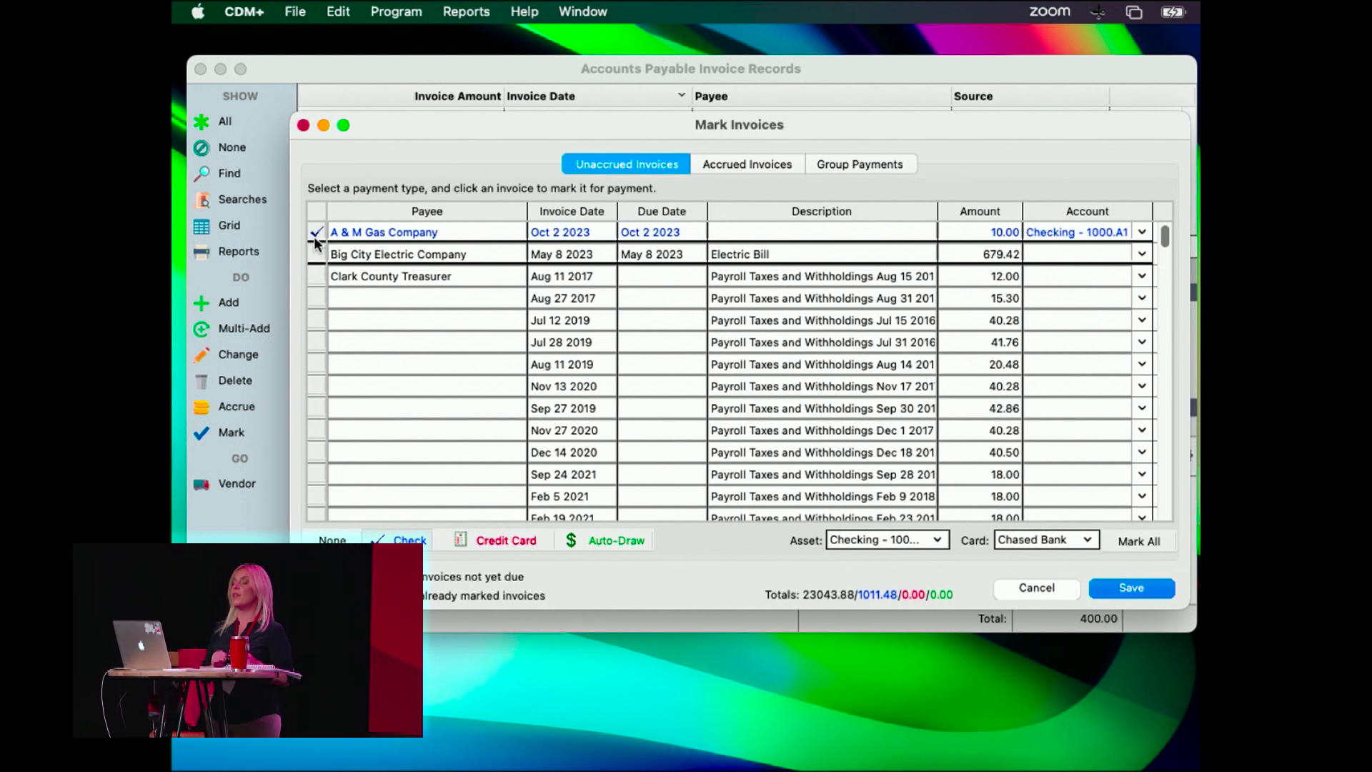
{"action": "left_click", "coordinate": [316, 255]}
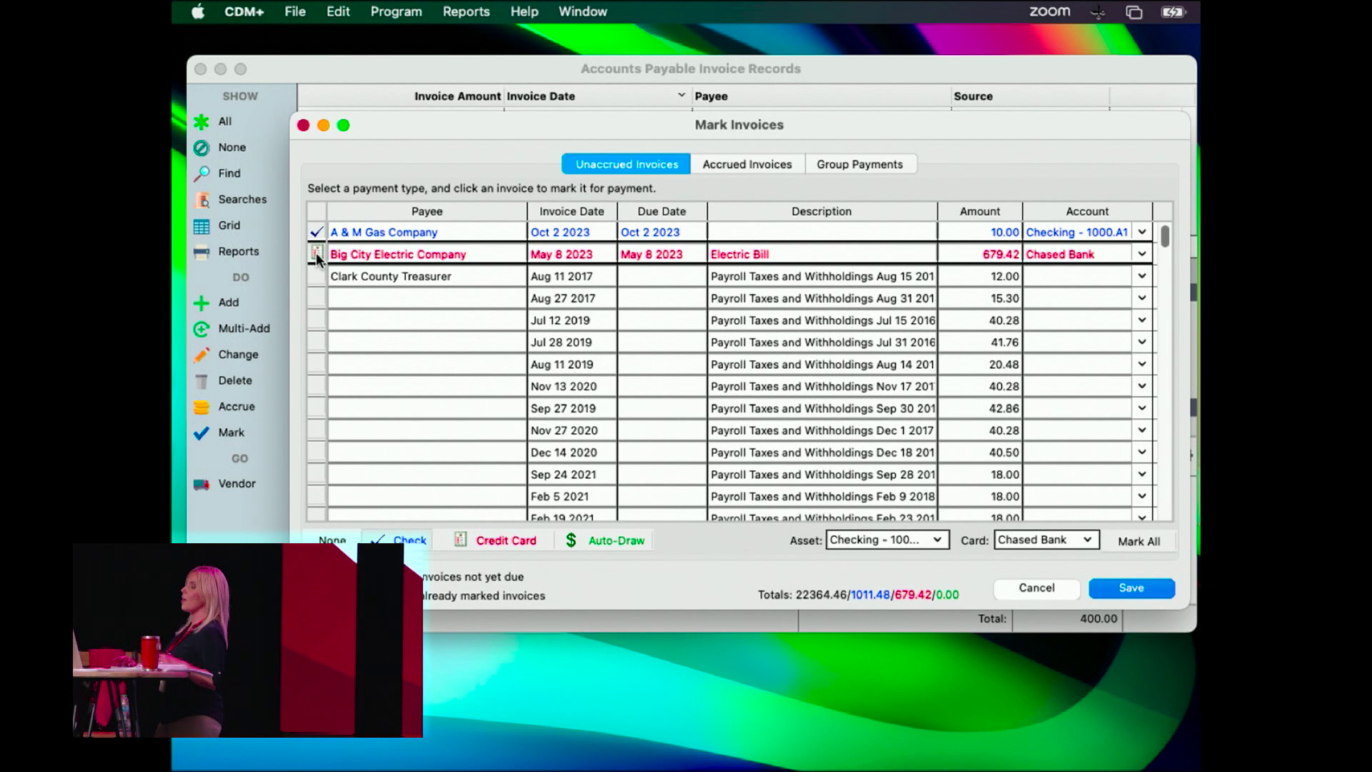
{"action": "left_click", "coordinate": [1140, 256]}
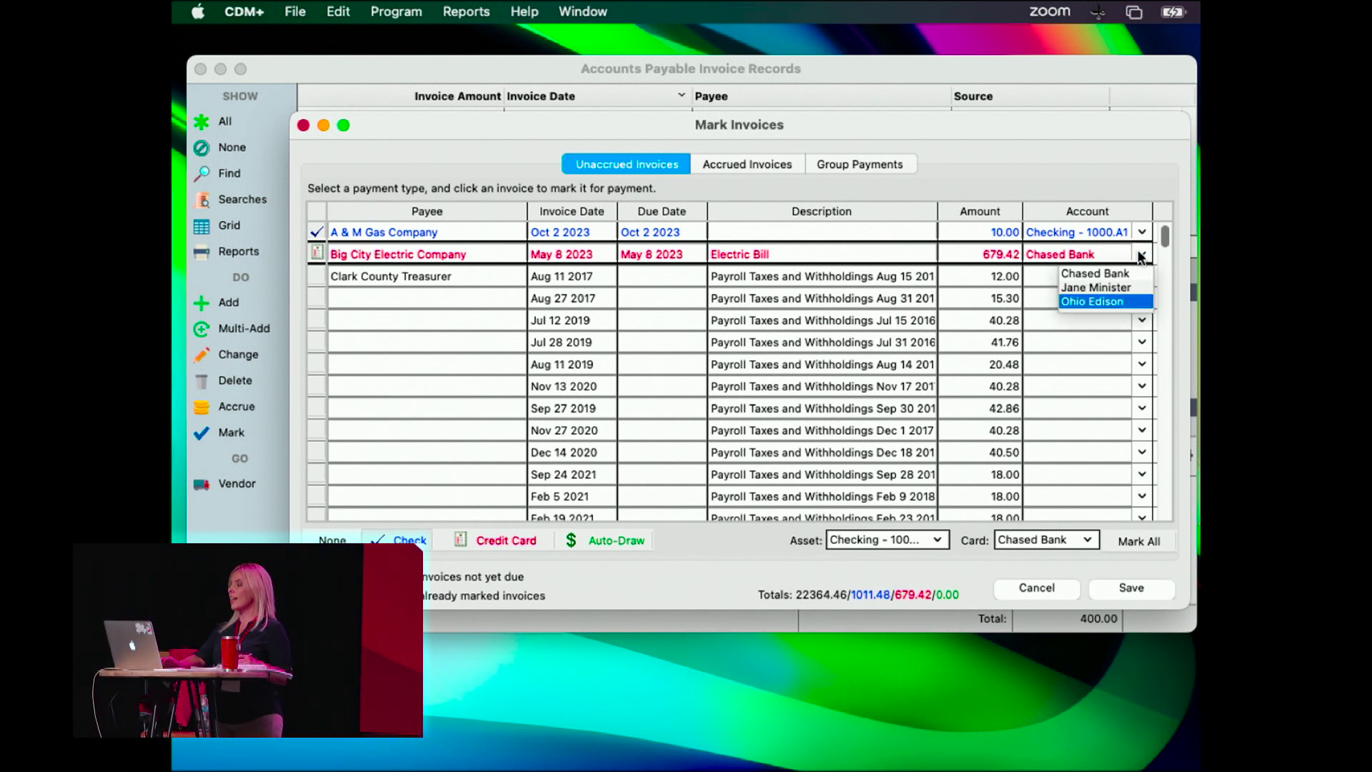
{"action": "left_click", "coordinate": [1101, 302]}
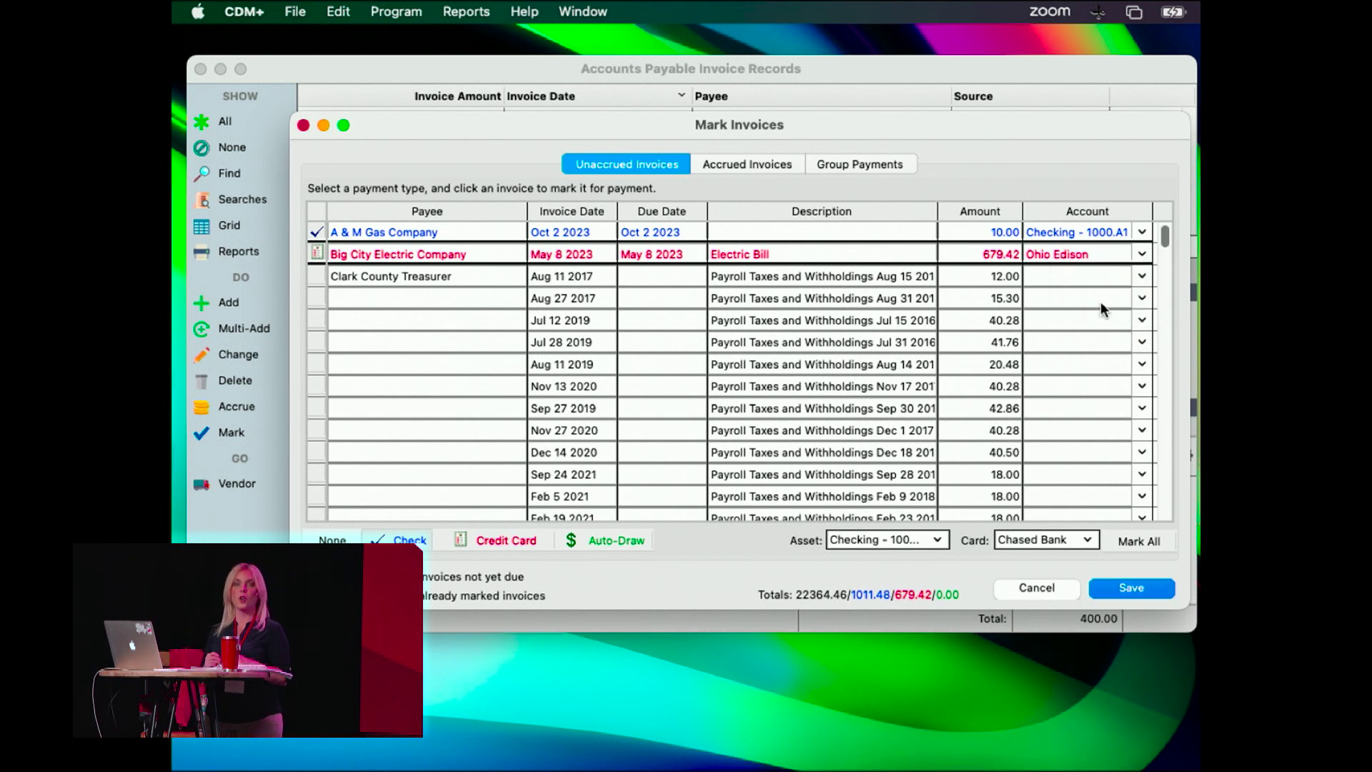
Step: Mark the Clark County Treasurer invoices of Aug 11 and Aug 27 2017 for credit card payment with the Ohio Edison card
{"action": "left_click", "coordinate": [320, 274]}
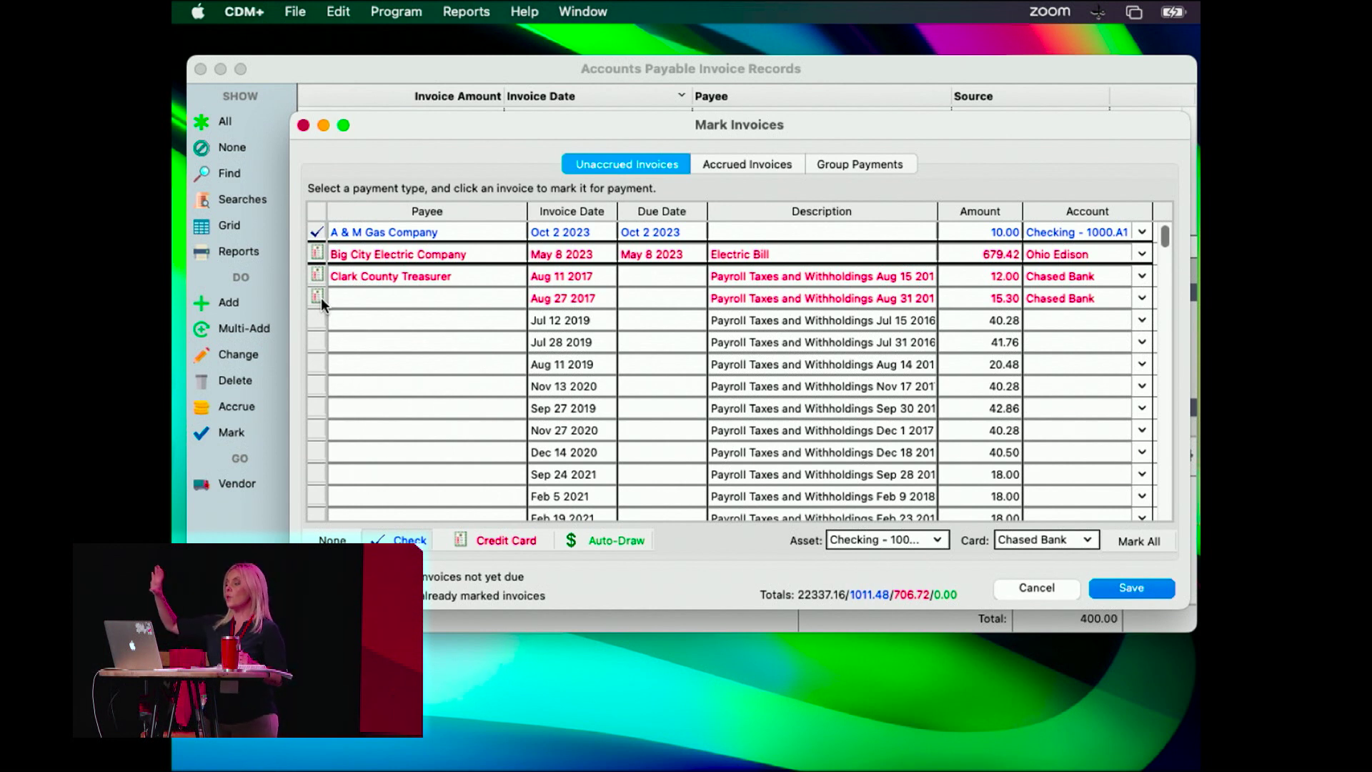
{"action": "left_click", "coordinate": [1144, 276]}
{"action": "left_click", "coordinate": [1099, 323]}
{"action": "left_click", "coordinate": [1124, 298]}
{"action": "left_click", "coordinate": [1091, 347]}
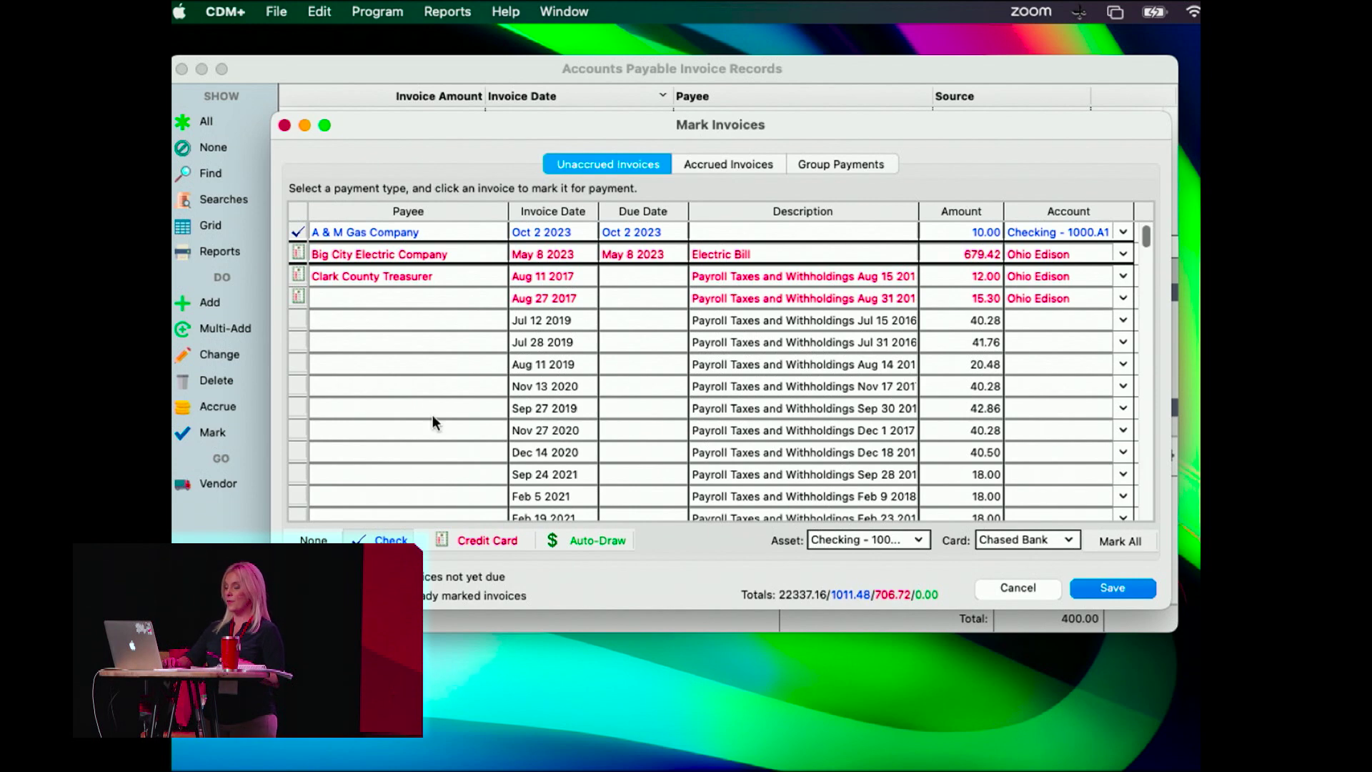
Step: Mark the Denominational Pension Fund invoices of Jan 12 2024 and May 6 2022 for Auto-Draw, and save the marked invoices
{"action": "scroll", "coordinate": [431, 414], "scroll_direction": "down", "scroll_amount": 5}
{"action": "scroll", "coordinate": [432, 414], "scroll_direction": "up", "scroll_amount": 5}
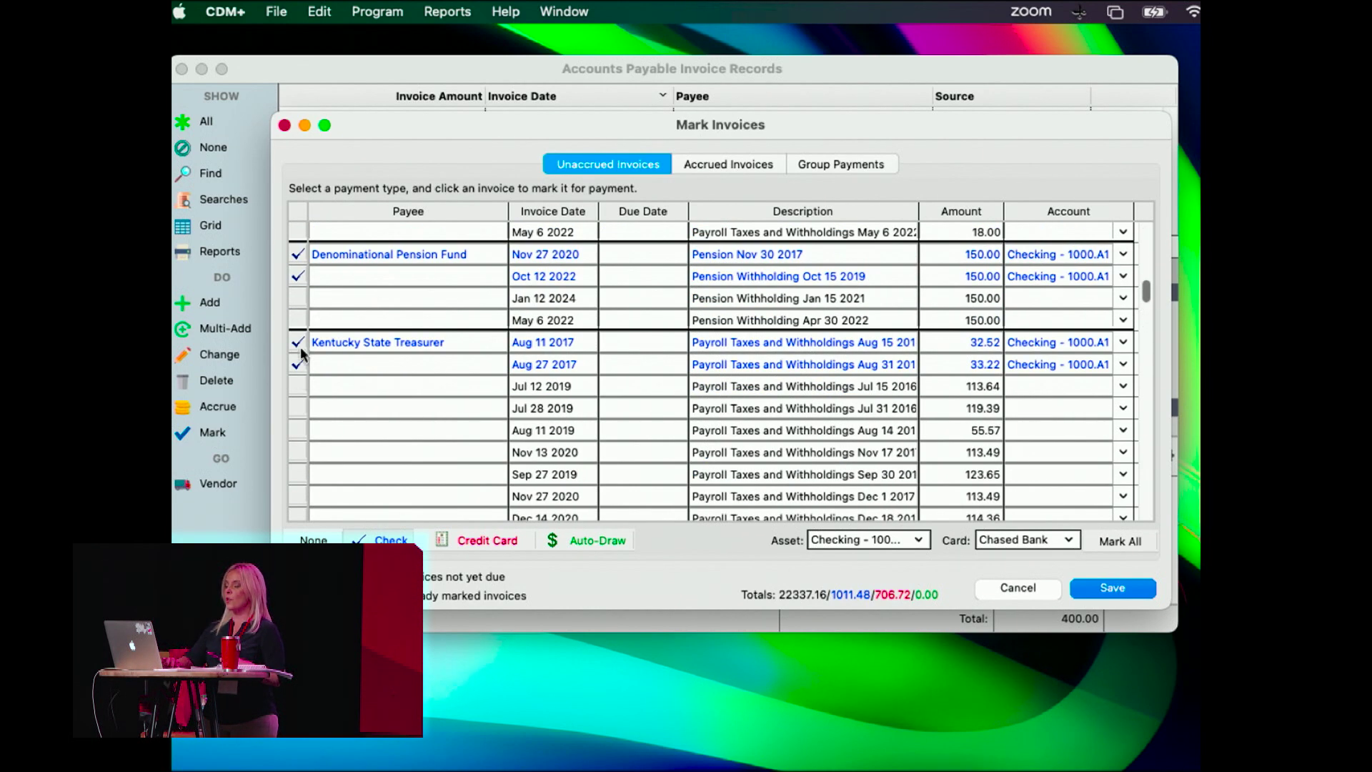
{"action": "left_click", "coordinate": [298, 299]}
{"action": "left_click", "coordinate": [298, 300]}
{"action": "left_click", "coordinate": [298, 300]}
{"action": "left_click", "coordinate": [299, 321]}
{"action": "left_click", "coordinate": [299, 320]}
{"action": "left_click", "coordinate": [299, 321]}
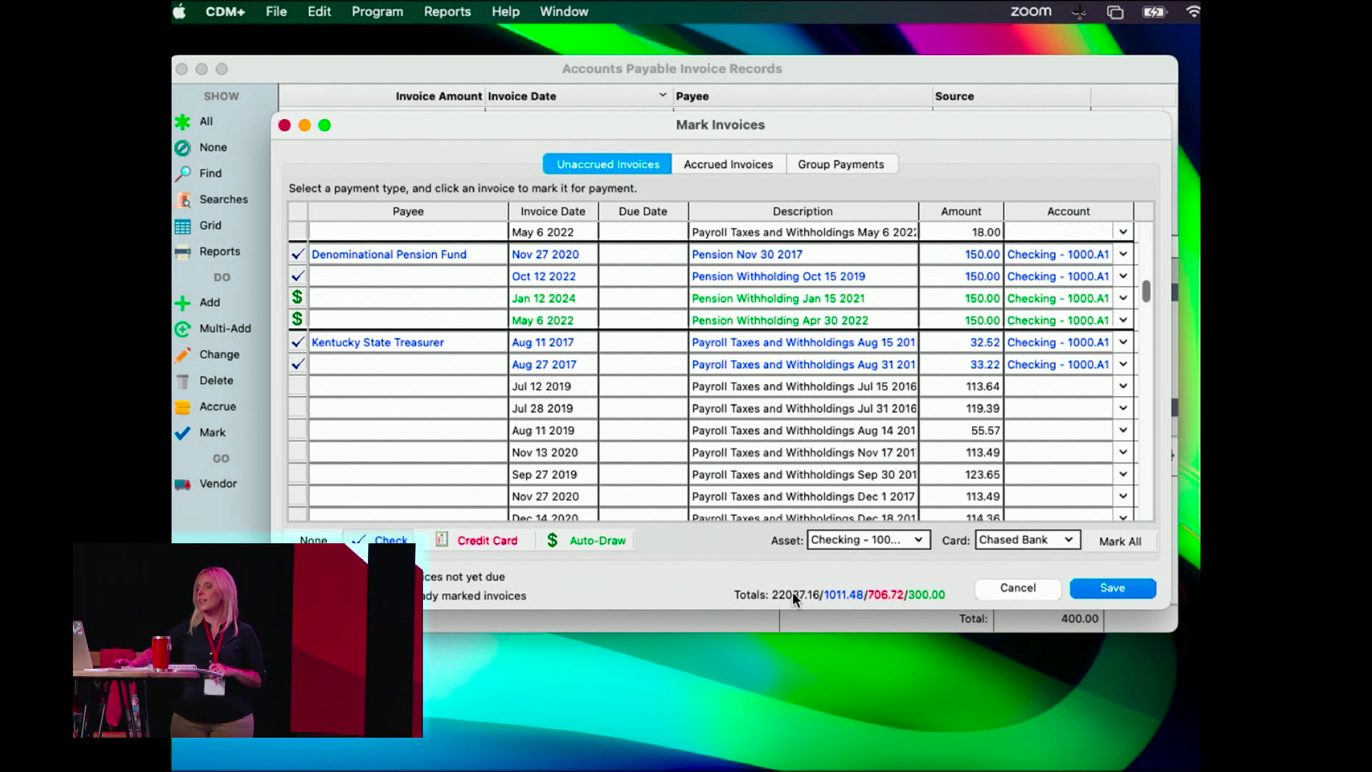
{"action": "left_click", "coordinate": [1095, 590]}
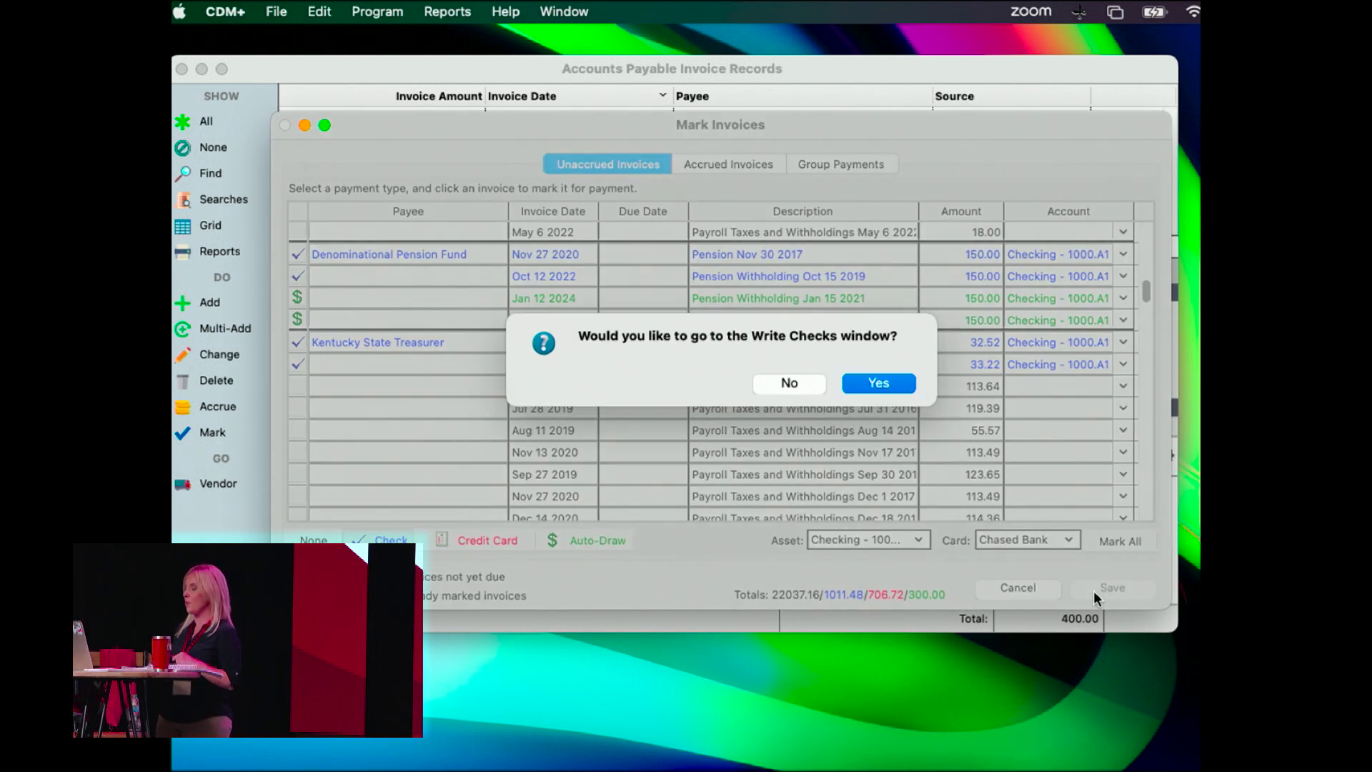
Step: Continue to Write Checks and set the starting check number to 1113 for the Checking - 1000.A1 payments
{"action": "left_click", "coordinate": [866, 383]}
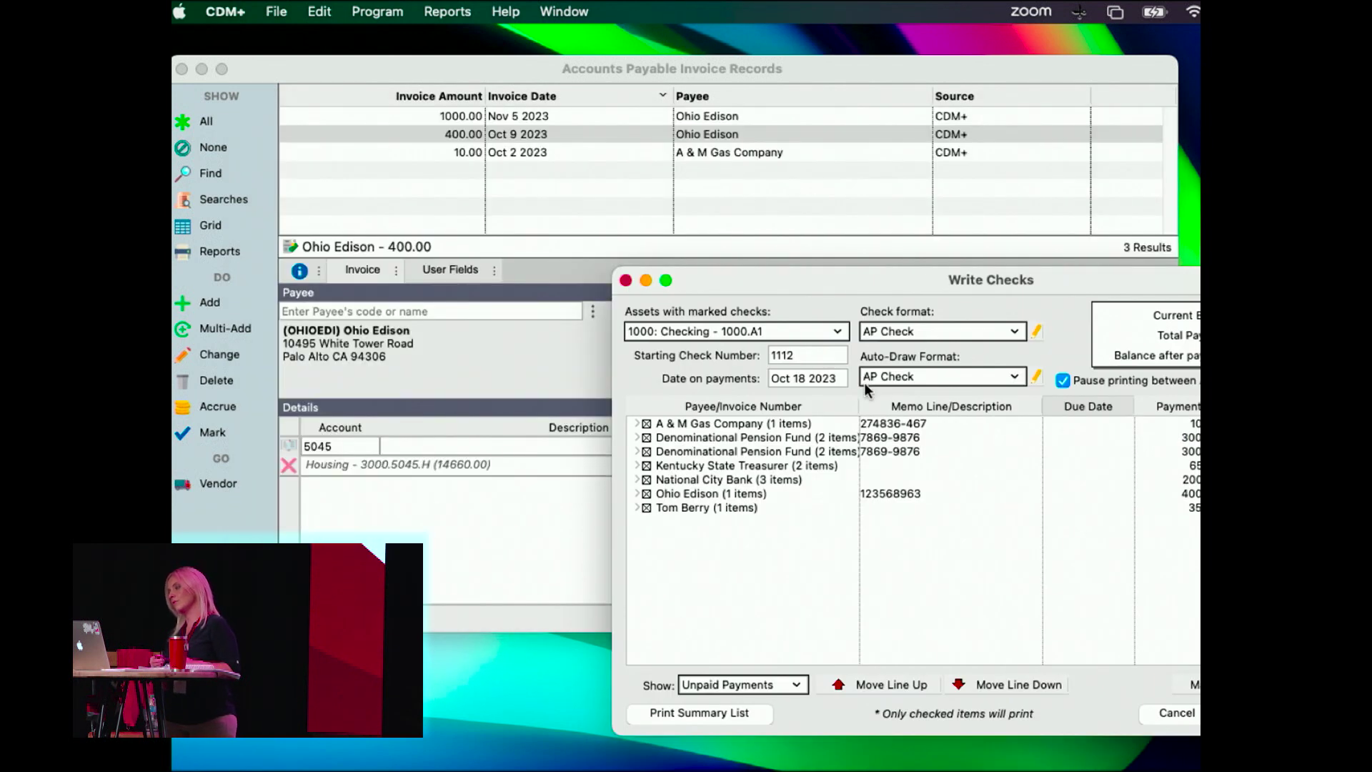
{"action": "left_click_drag", "start_coordinate": [1079, 281], "coordinate": [725, 147]}
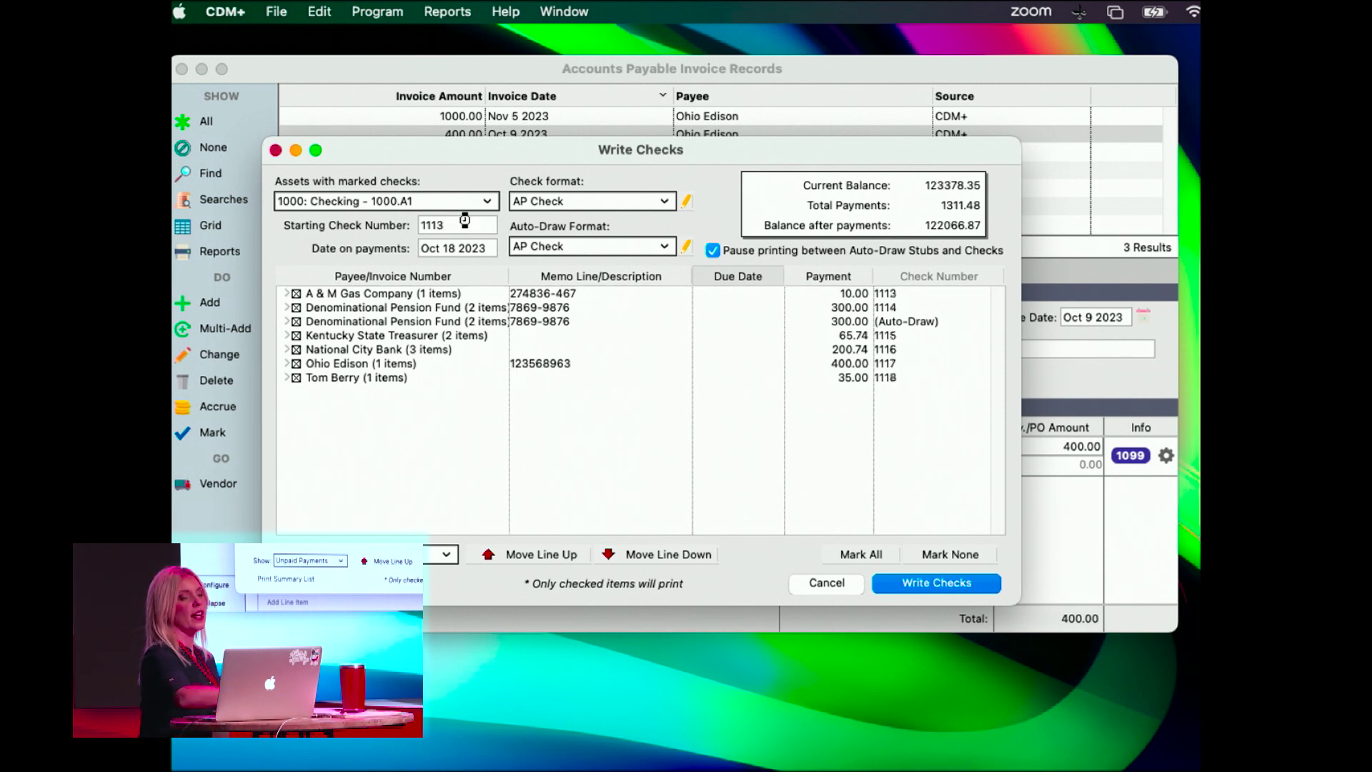
{"action": "key", "text": "Tab"}
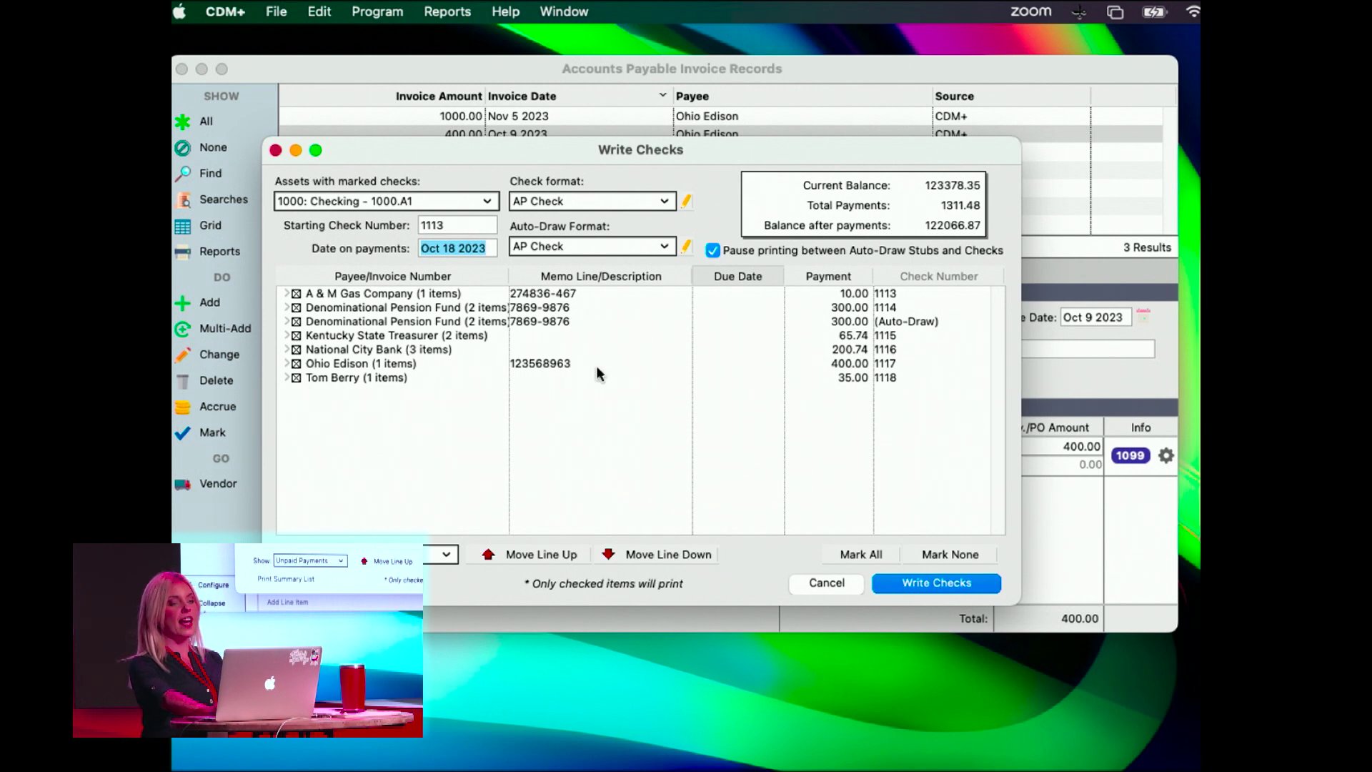
{"action": "left_click", "coordinate": [533, 365]}
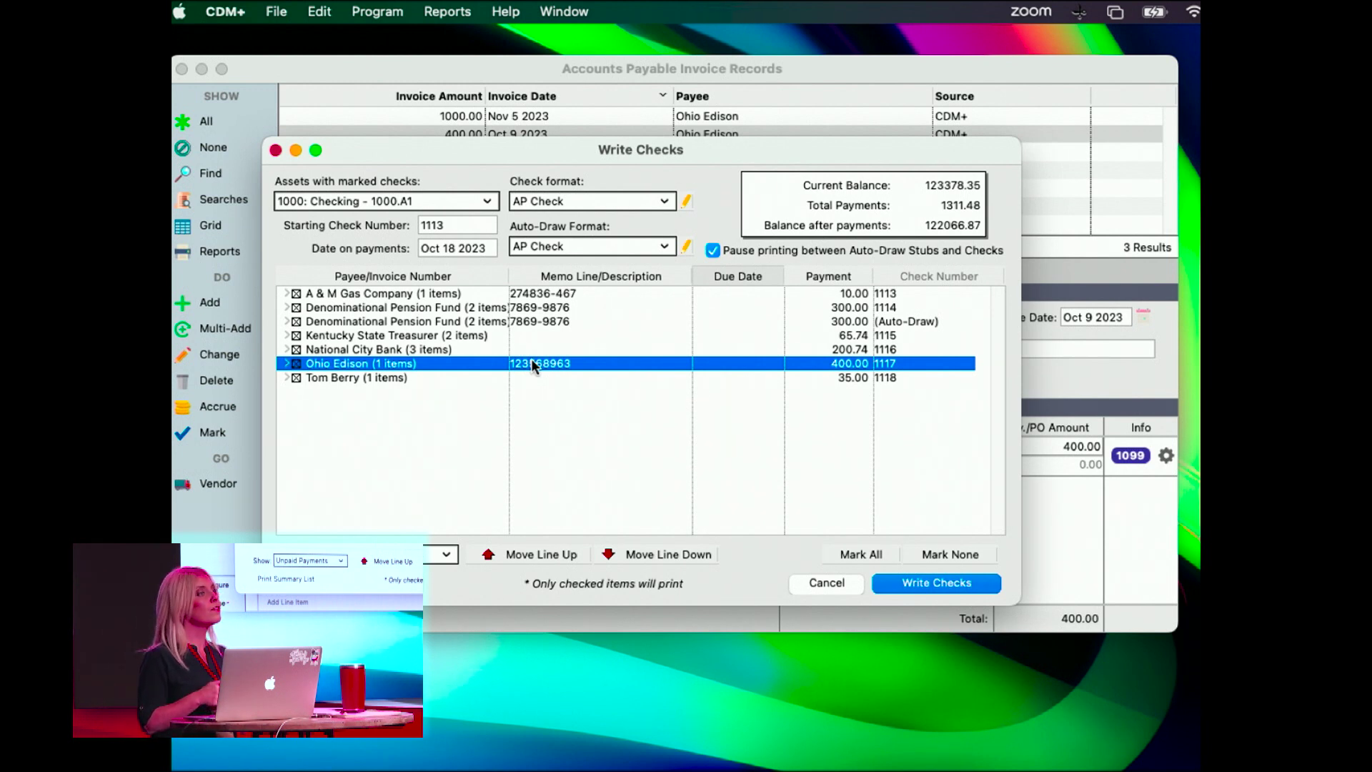
Step: Write the checks and the Auto-Draw payment stubs to the screen, and close both previews
{"action": "left_click", "coordinate": [925, 583]}
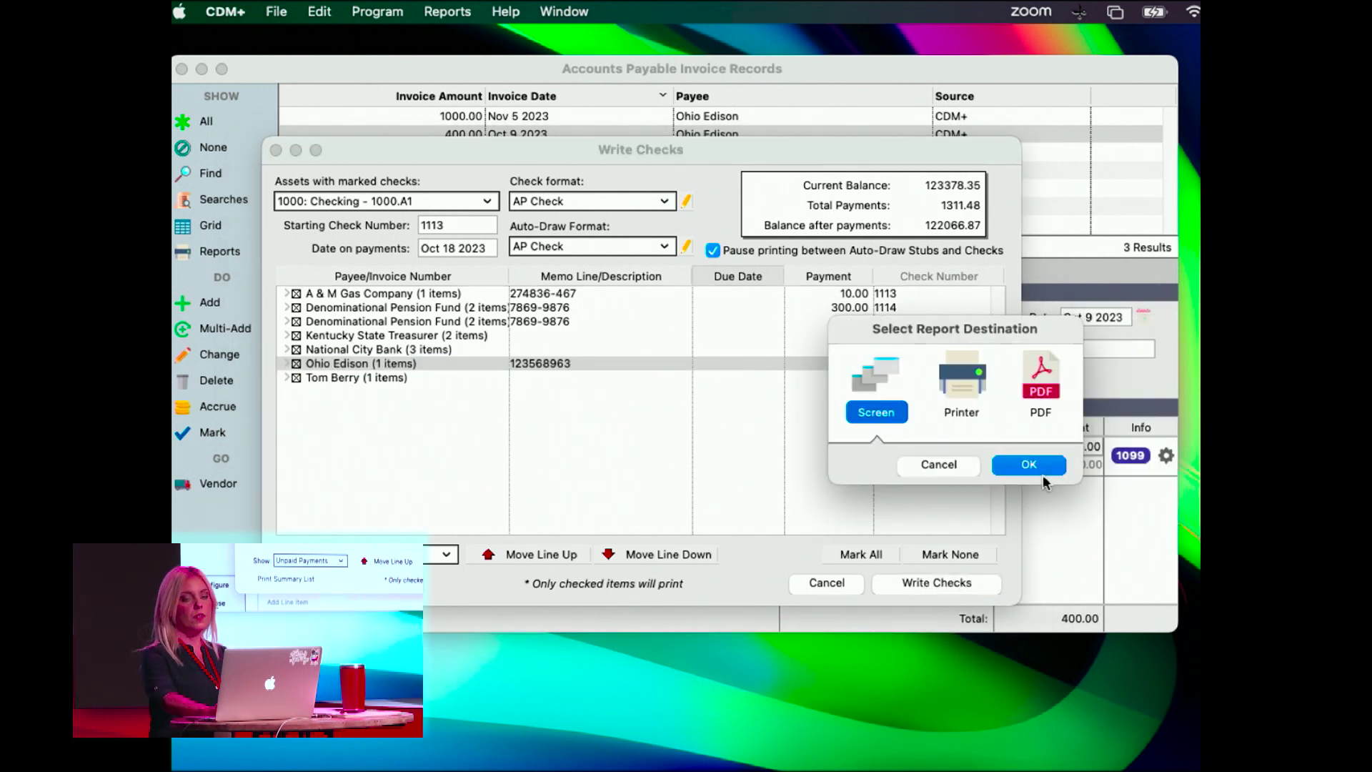
{"action": "left_click", "coordinate": [1040, 466]}
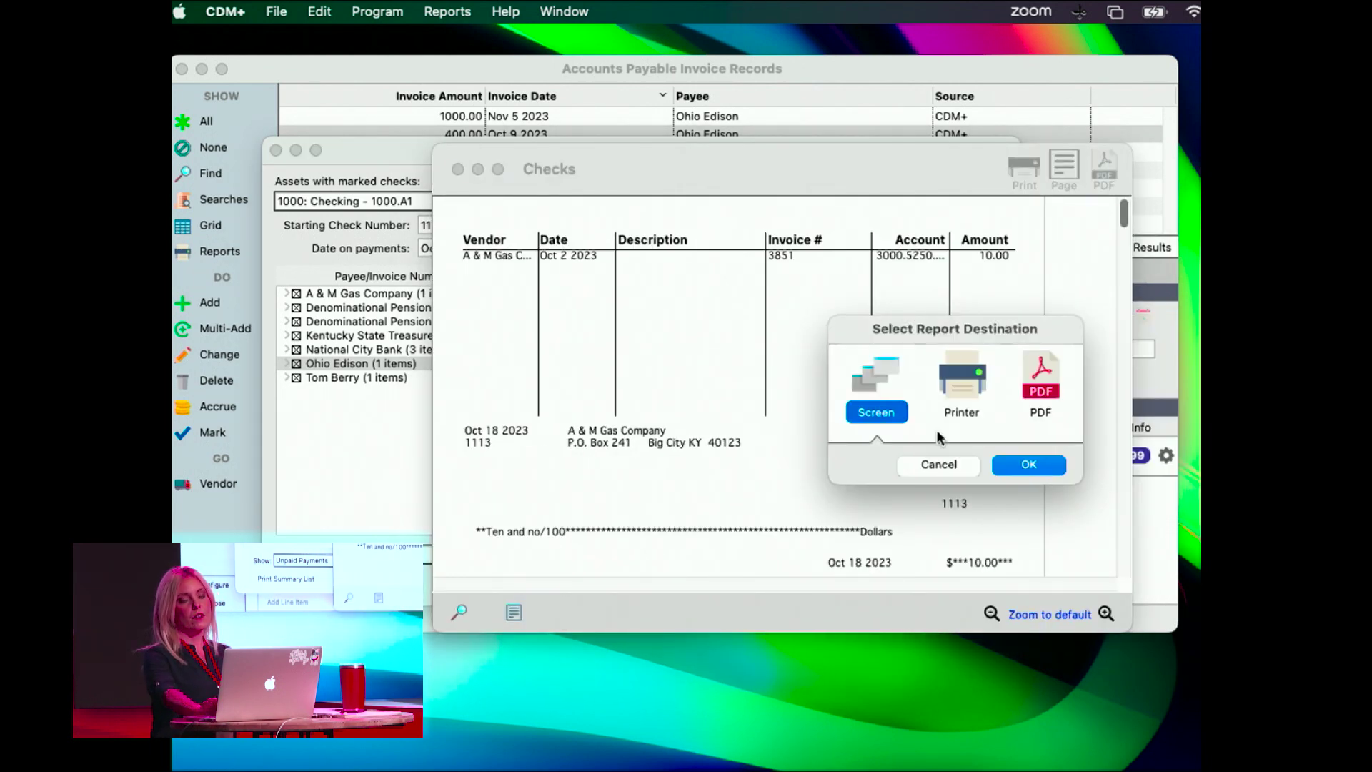
{"action": "left_click", "coordinate": [1027, 465]}
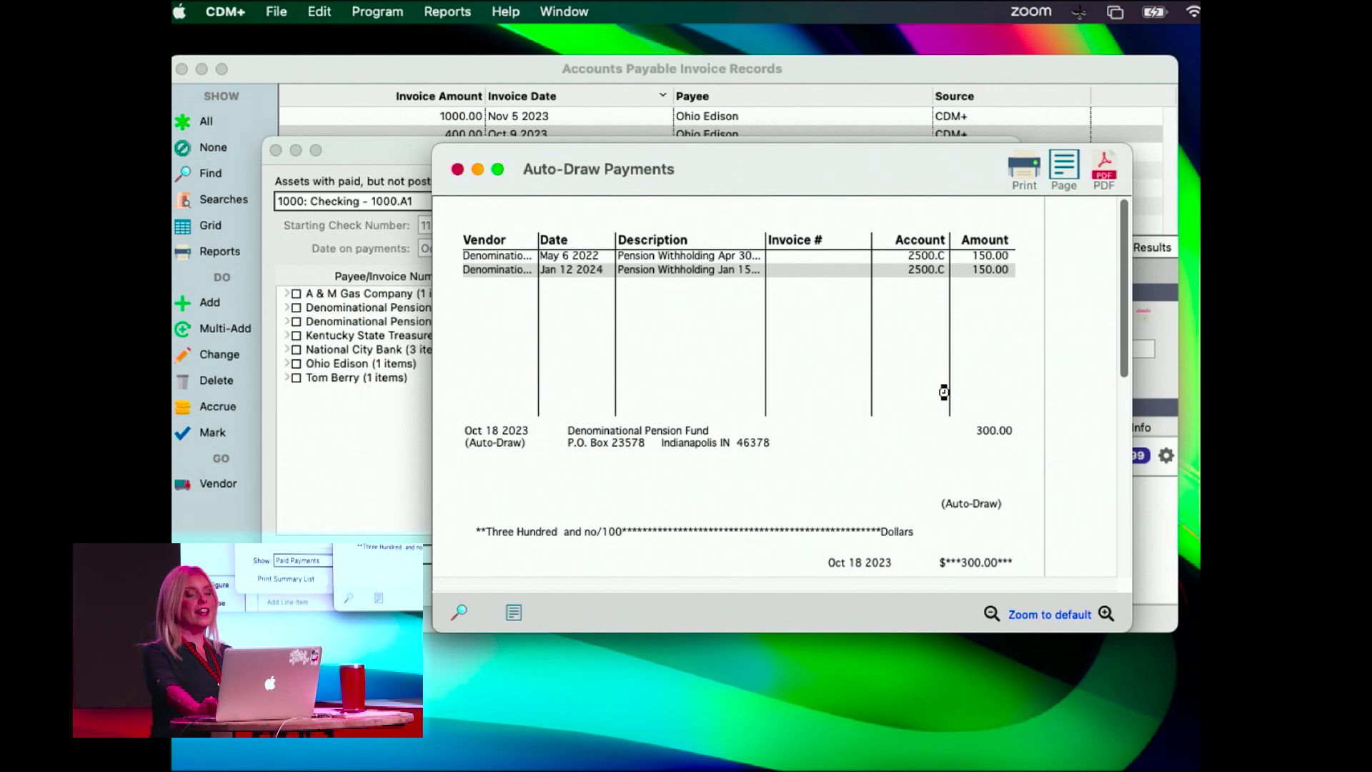
{"action": "left_click", "coordinate": [457, 169]}
{"action": "left_click", "coordinate": [457, 169]}
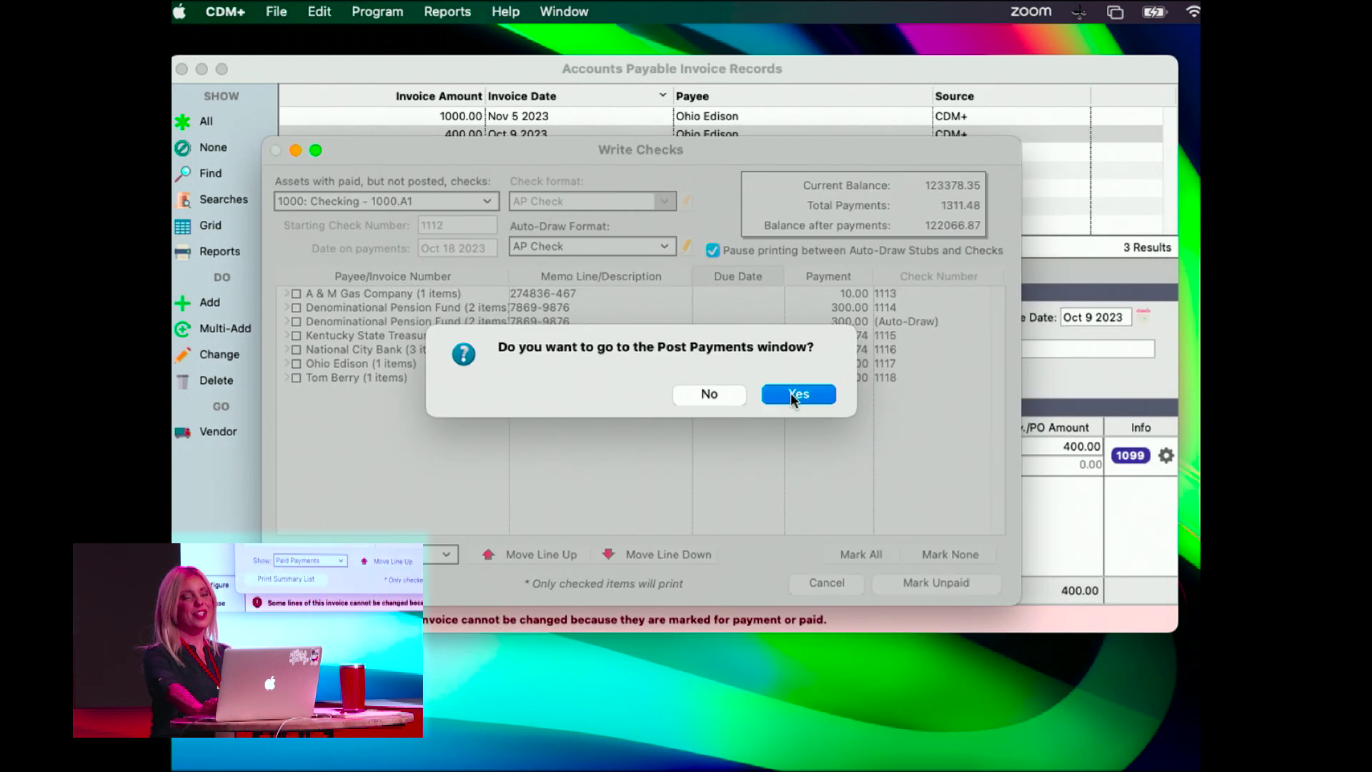
Step: Try to post the payable payments to the ledger with the report sent to the screen, and close the posting and invoice windows
{"action": "left_click", "coordinate": [784, 391]}
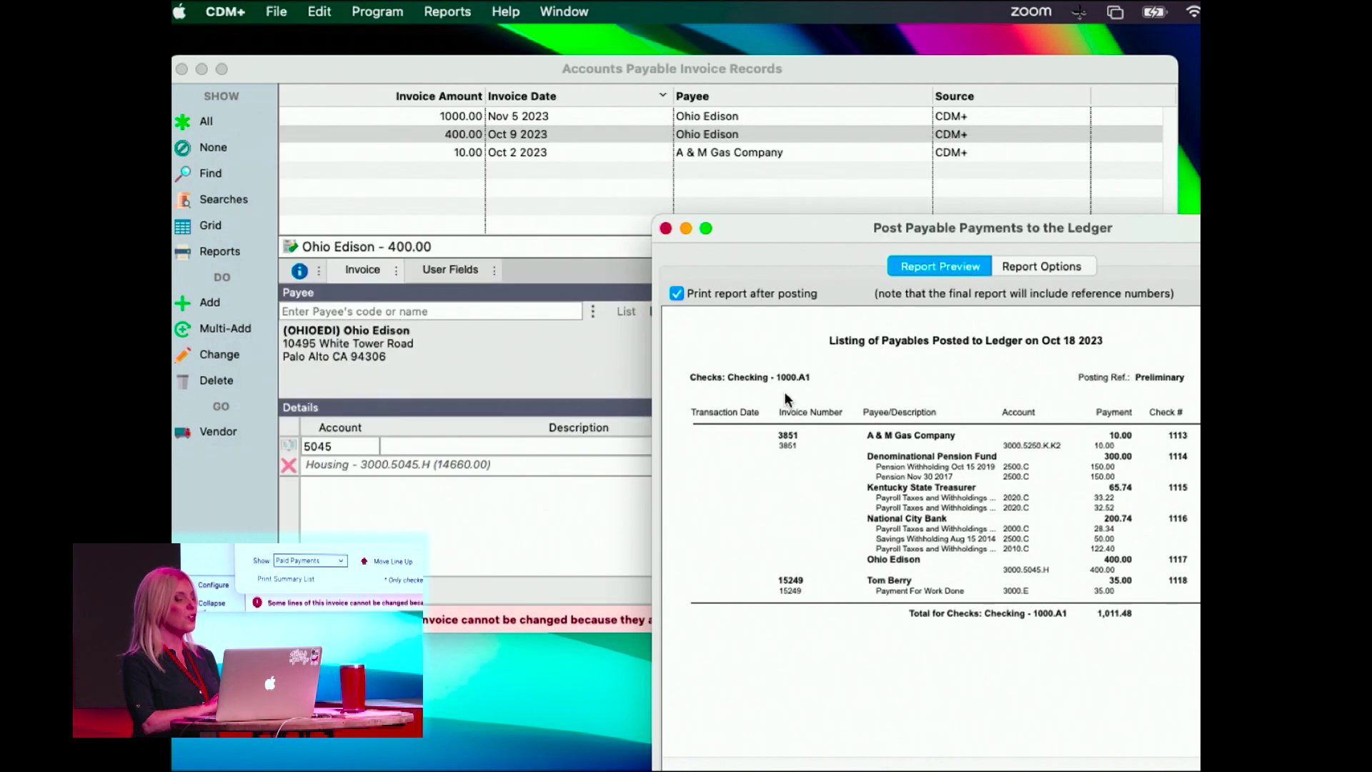
{"action": "left_click_drag", "start_coordinate": [1130, 243], "coordinate": [813, 133]}
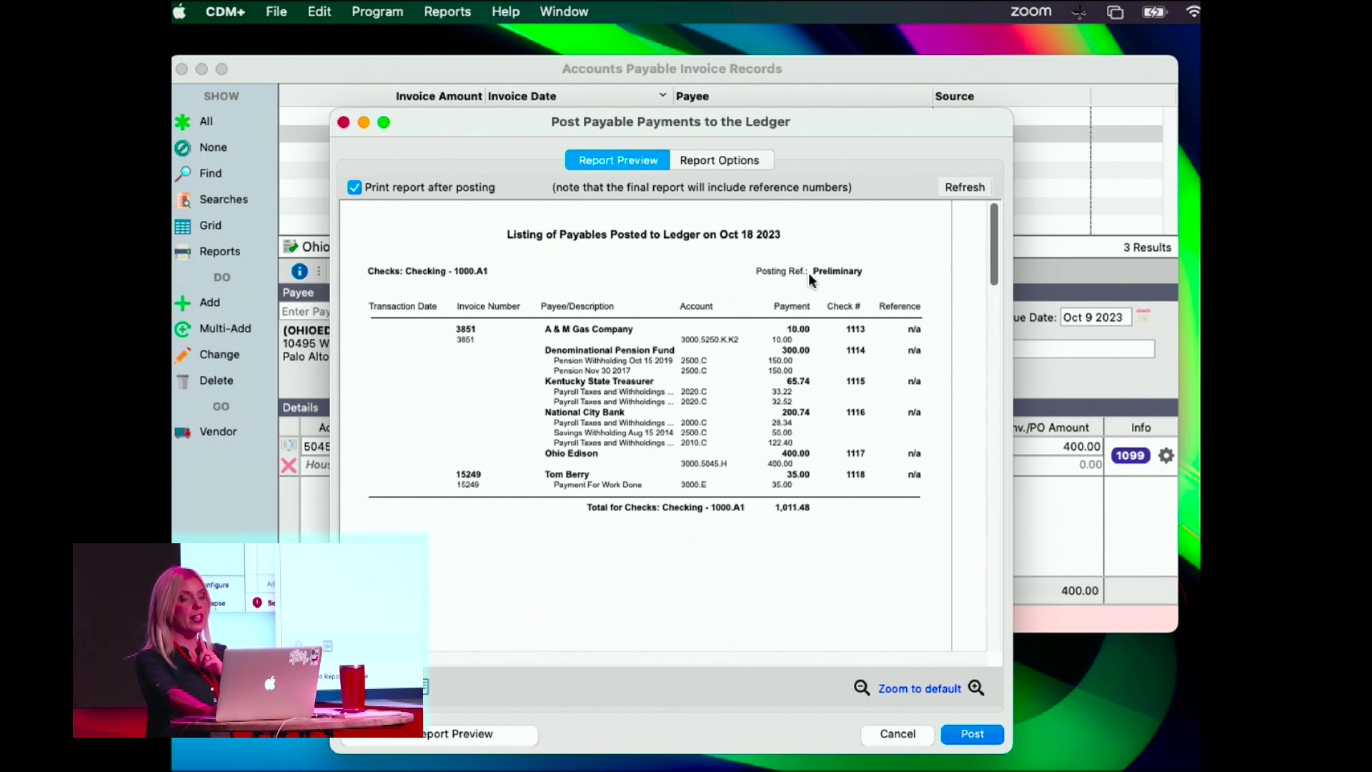
{"action": "left_click_drag", "start_coordinate": [866, 274], "coordinate": [800, 268]}
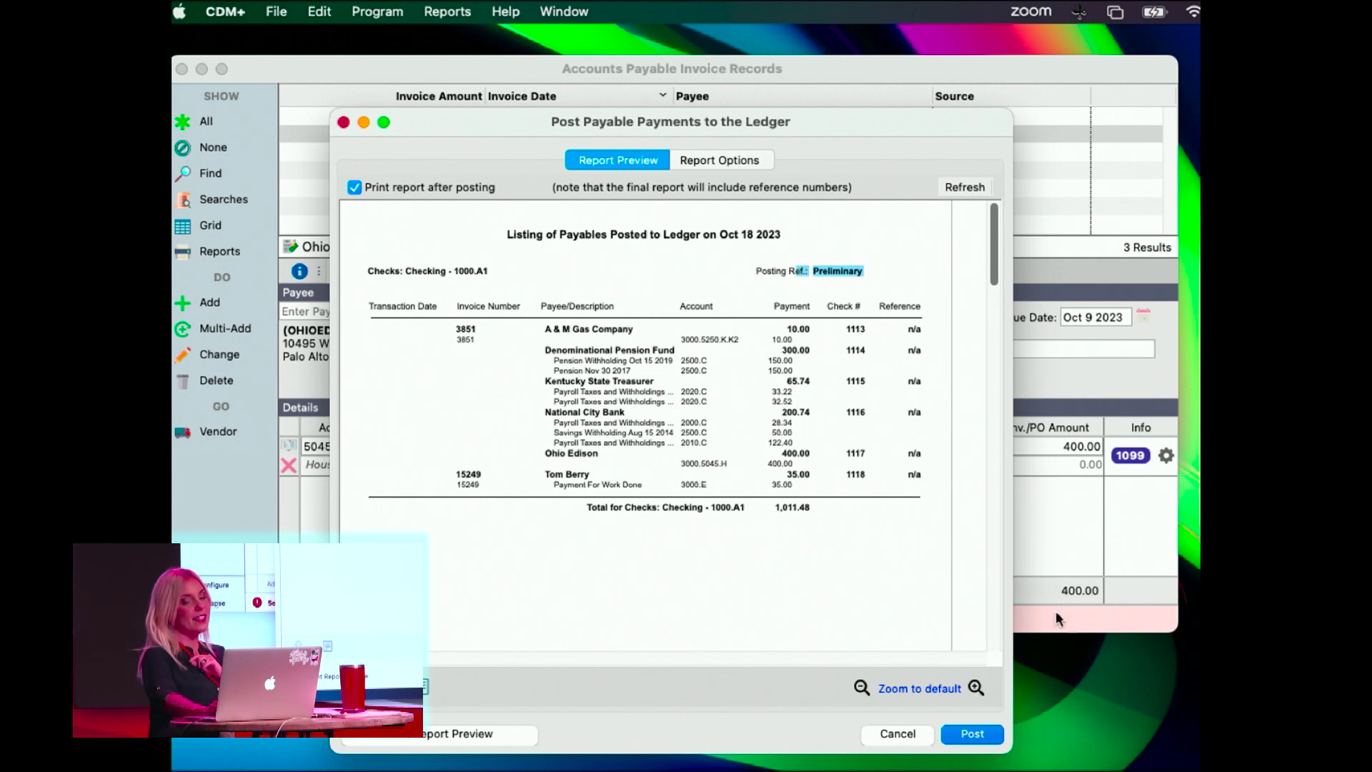
{"action": "left_click", "coordinate": [957, 739]}
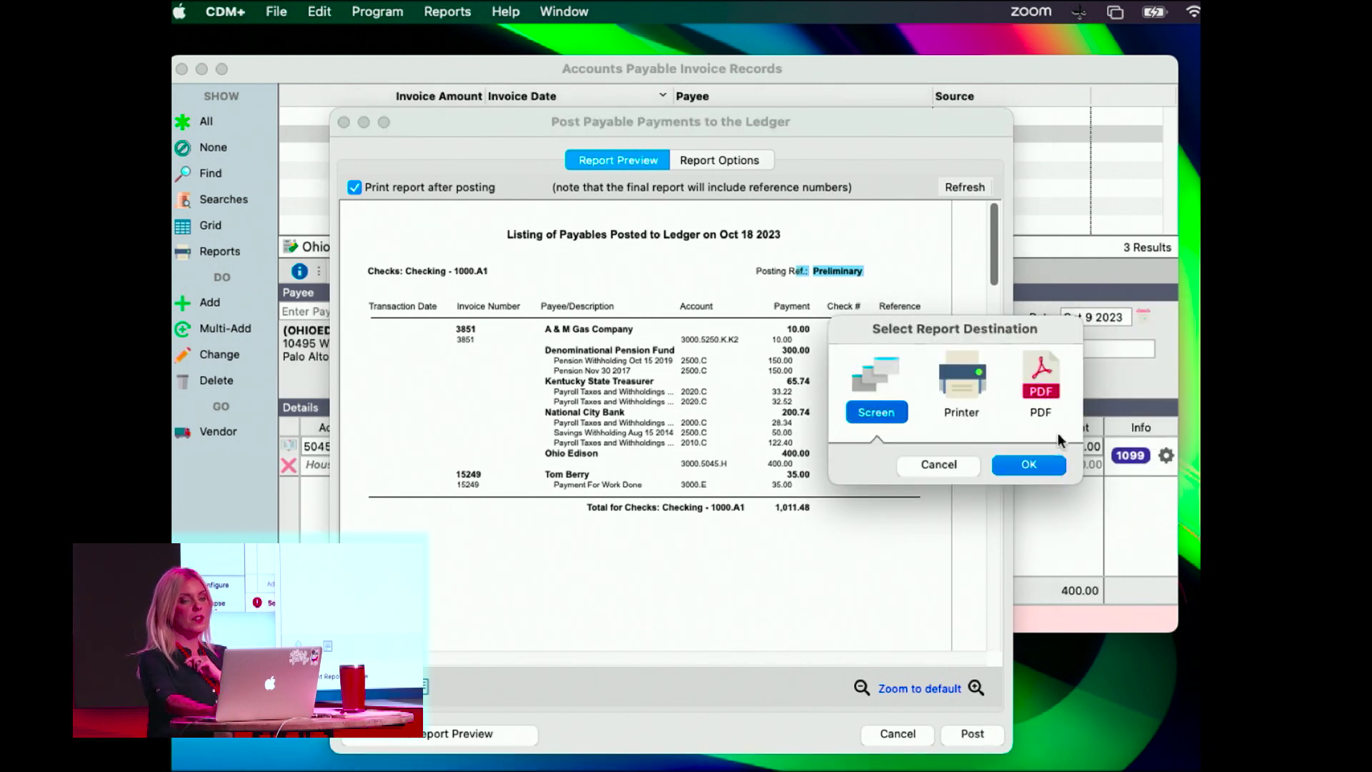
{"action": "left_click", "coordinate": [1029, 465]}
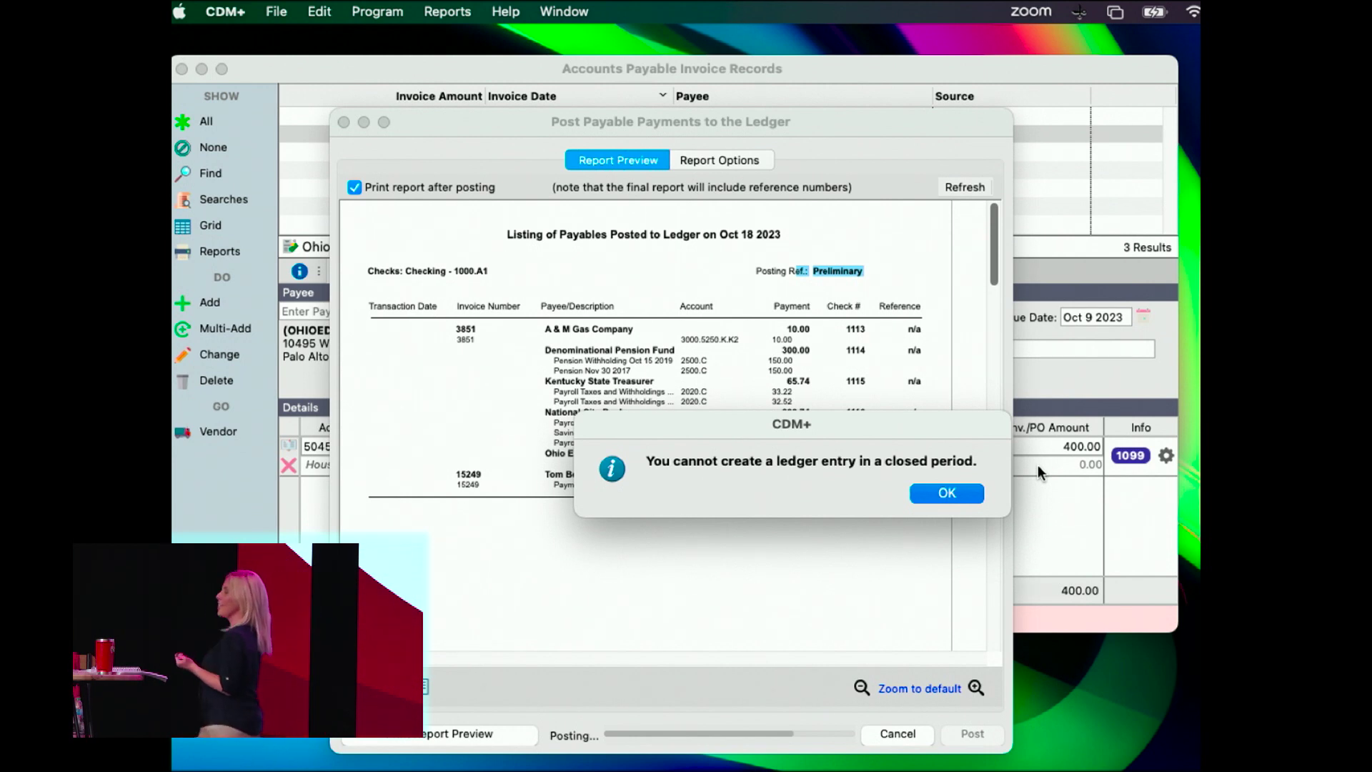
{"action": "left_click", "coordinate": [956, 499]}
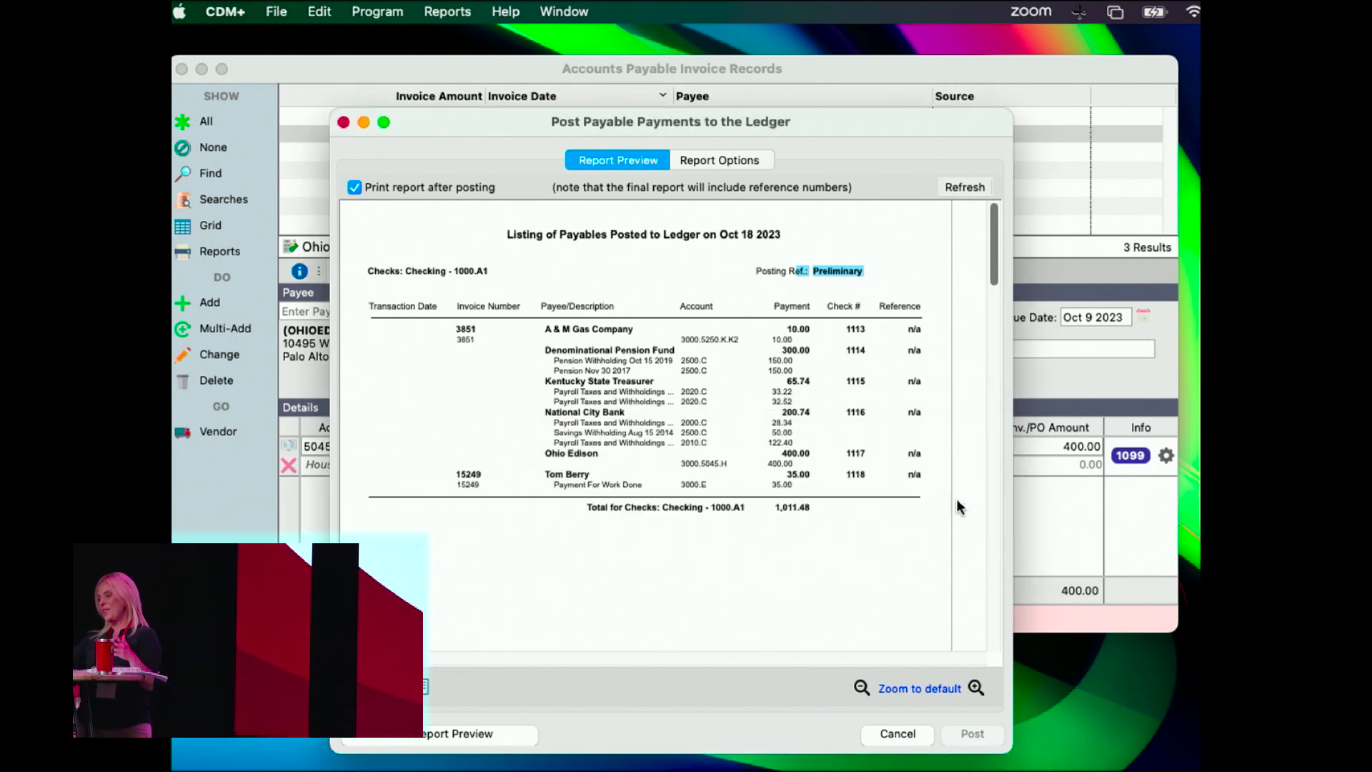
{"action": "left_click", "coordinate": [344, 122]}
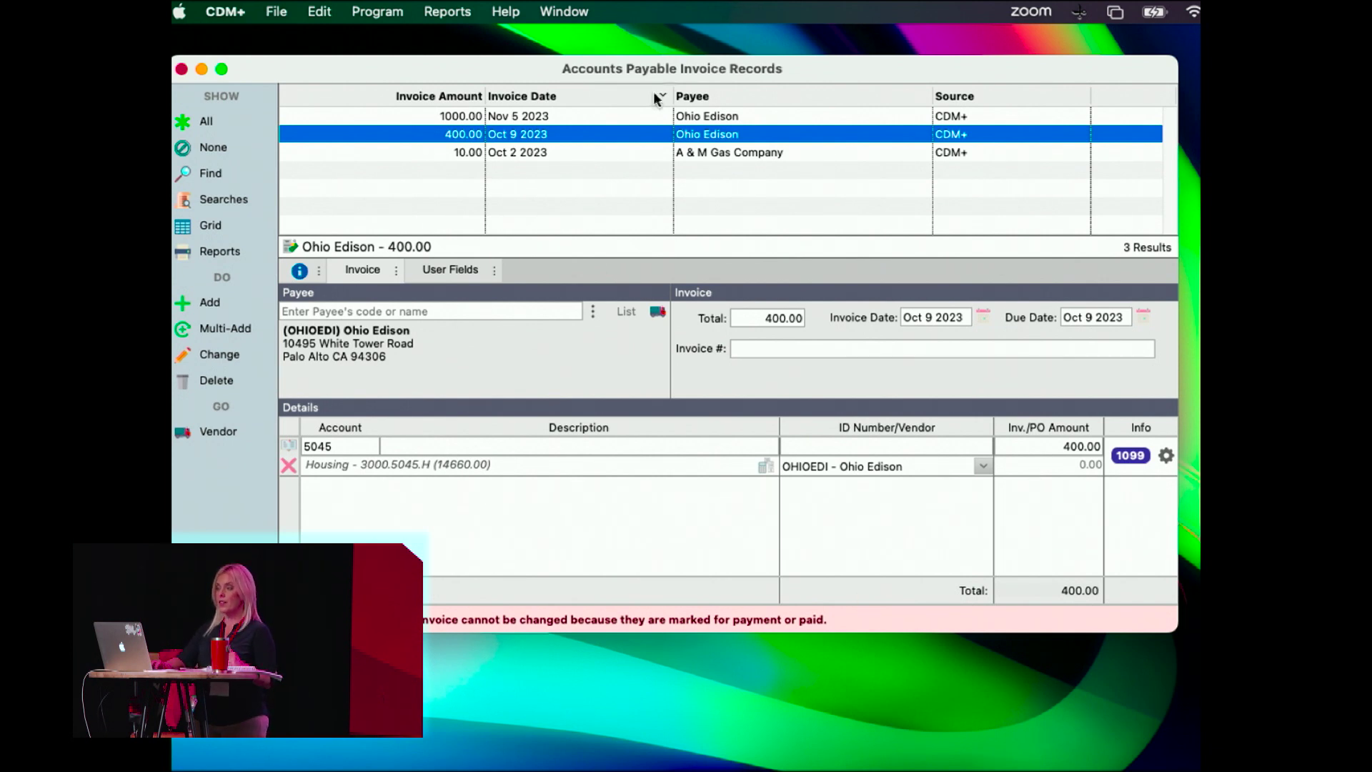
{"action": "left_click", "coordinate": [182, 70]}
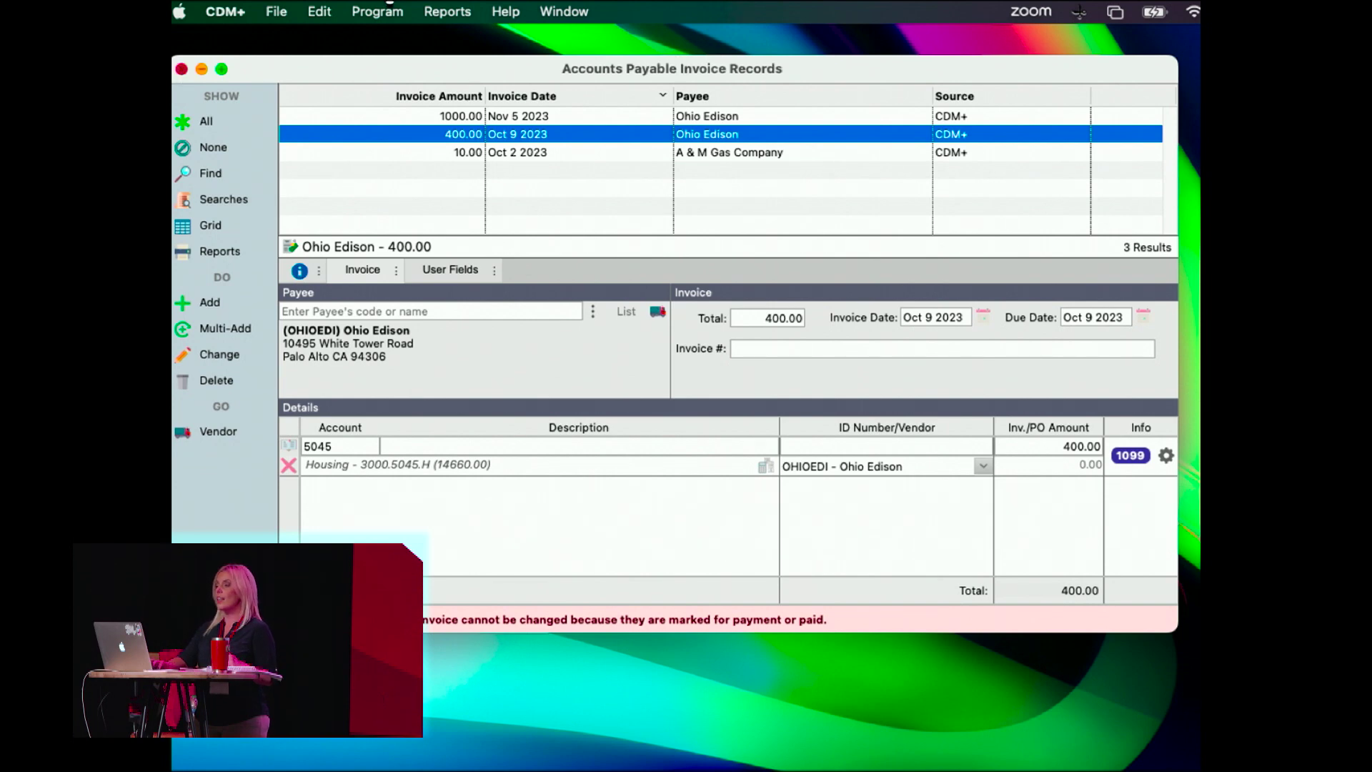
Step: Mark the Clark County Treasurer invoice of Jul 12 2019 for credit card payment with Ohio Edison, save, and continue to posting payments
{"action": "left_click", "coordinate": [377, 11]}
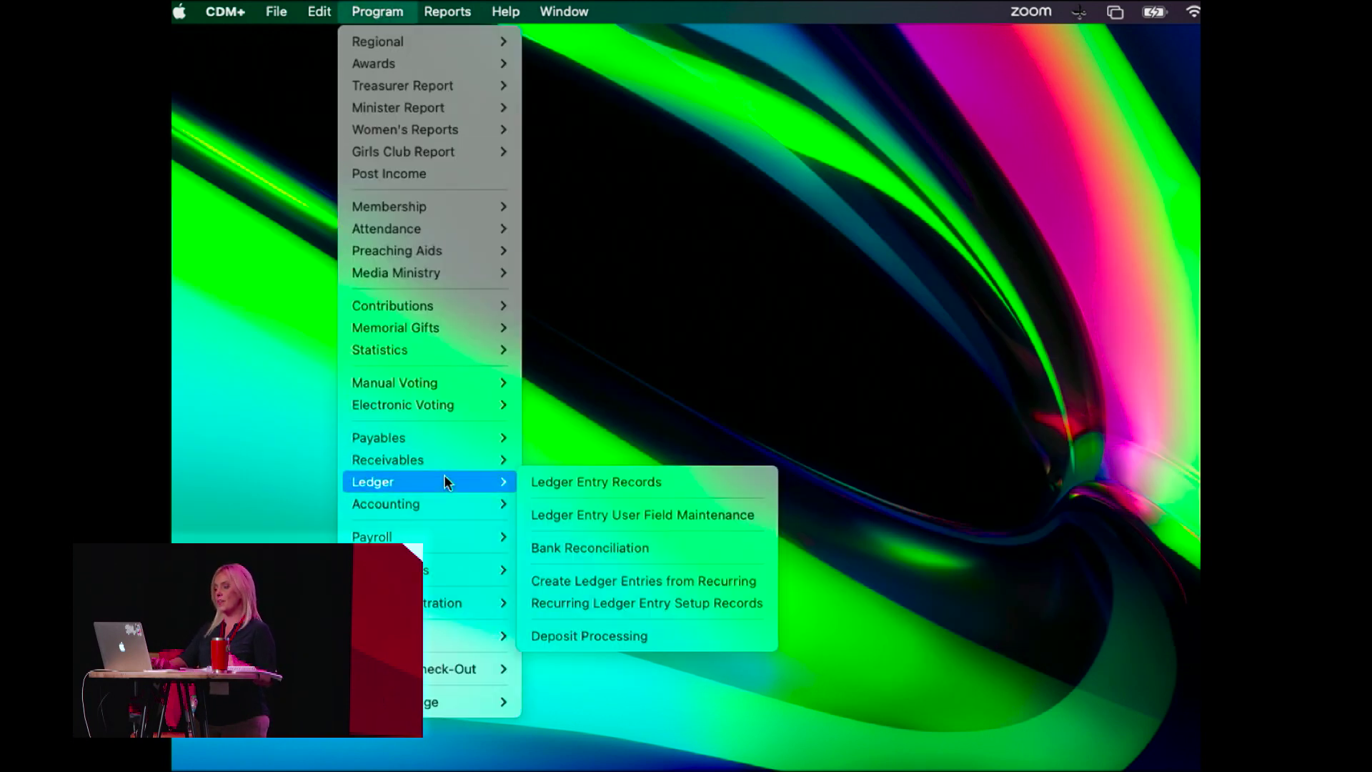
{"action": "mouse_move", "coordinate": [452, 438]}
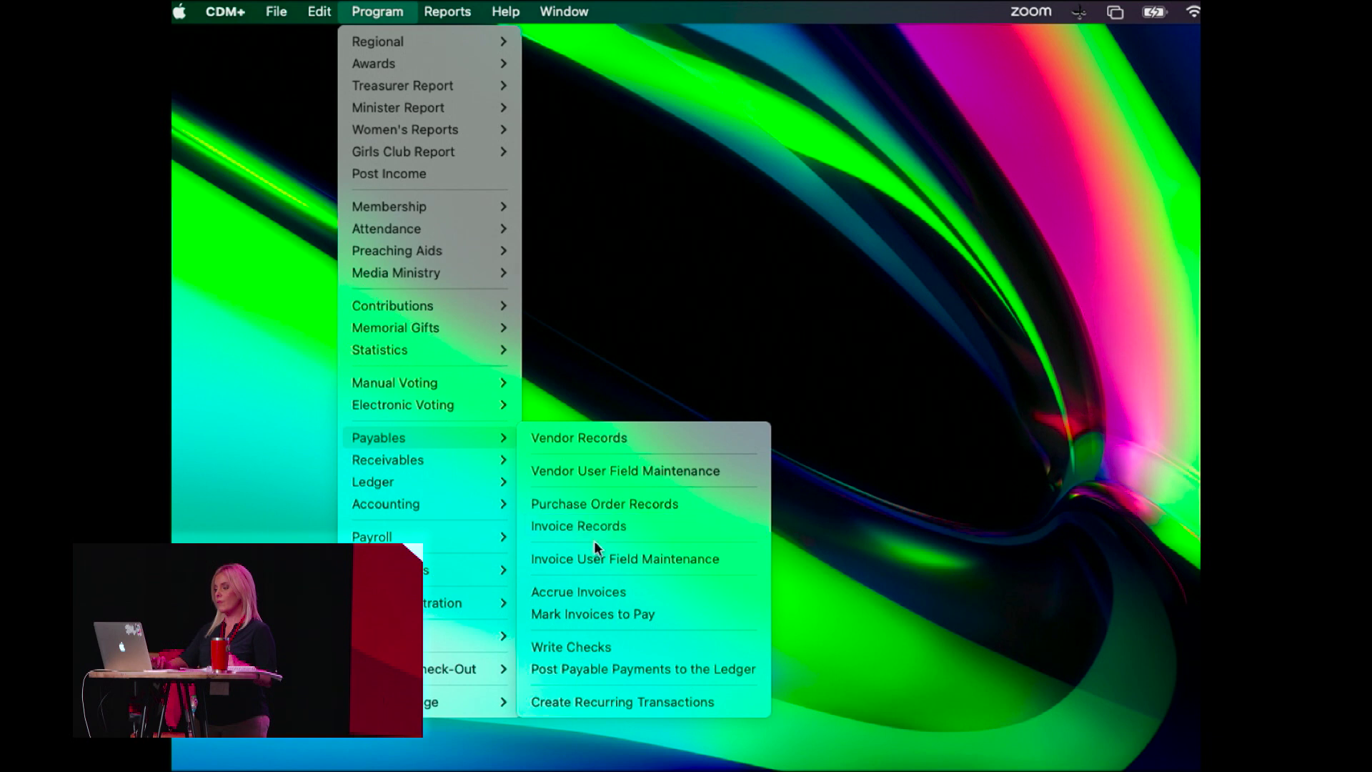
{"action": "left_click", "coordinate": [610, 616]}
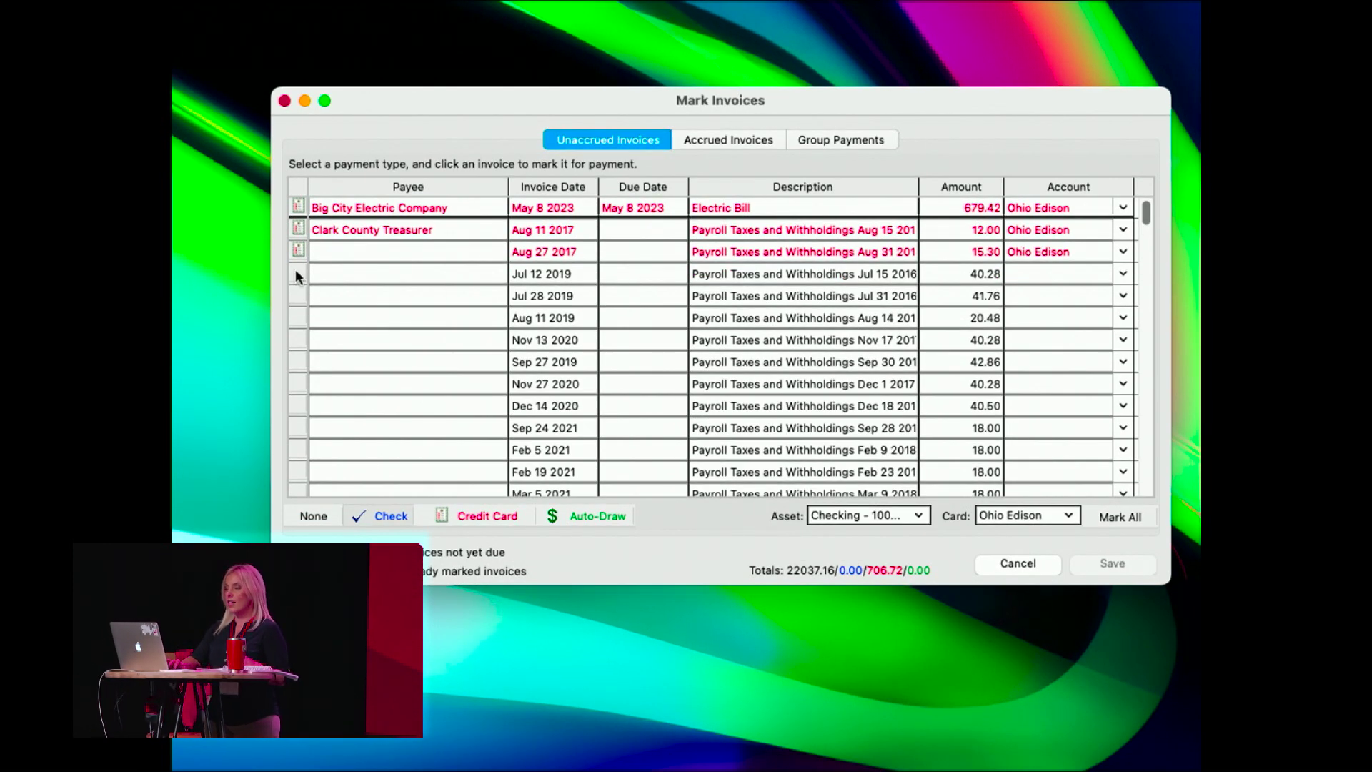
{"action": "left_click", "coordinate": [296, 274]}
{"action": "left_click", "coordinate": [296, 274]}
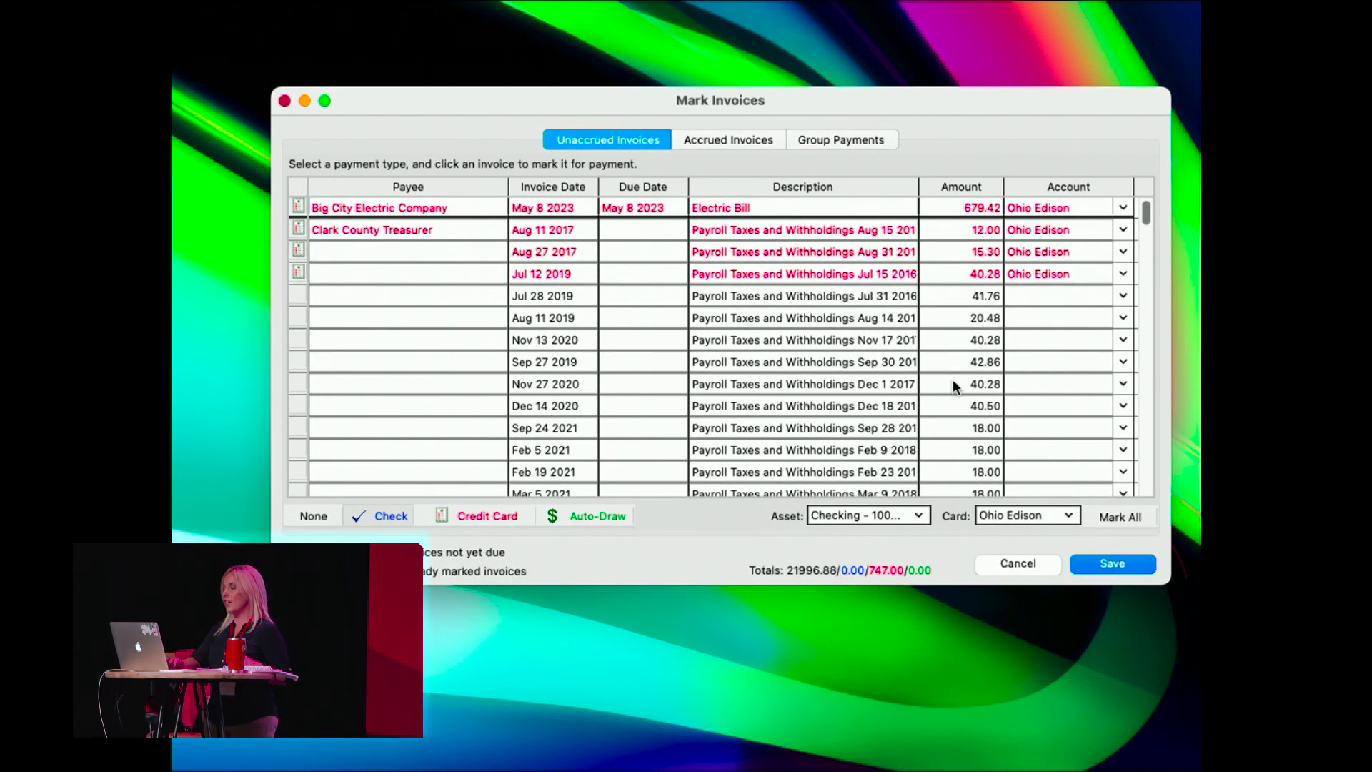
{"action": "left_click", "coordinate": [1119, 571]}
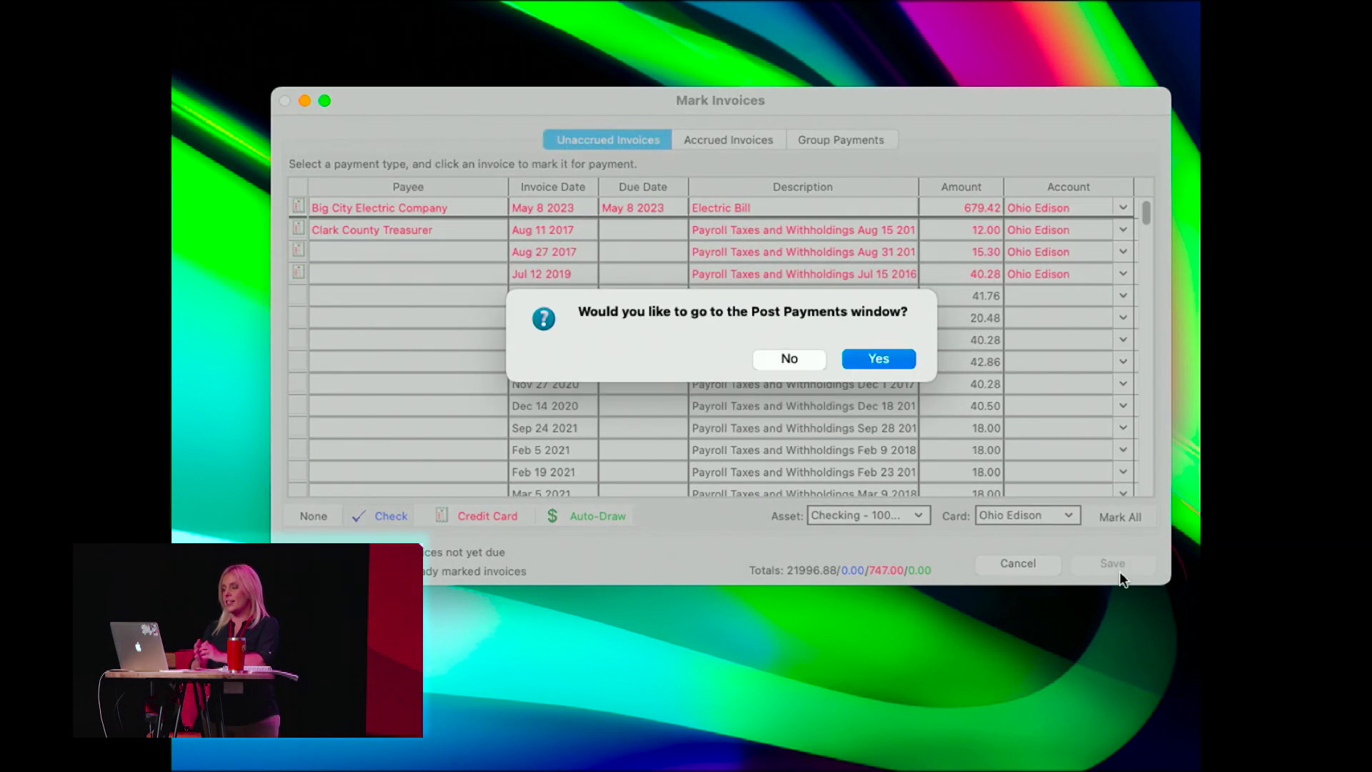
{"action": "left_click", "coordinate": [860, 361]}
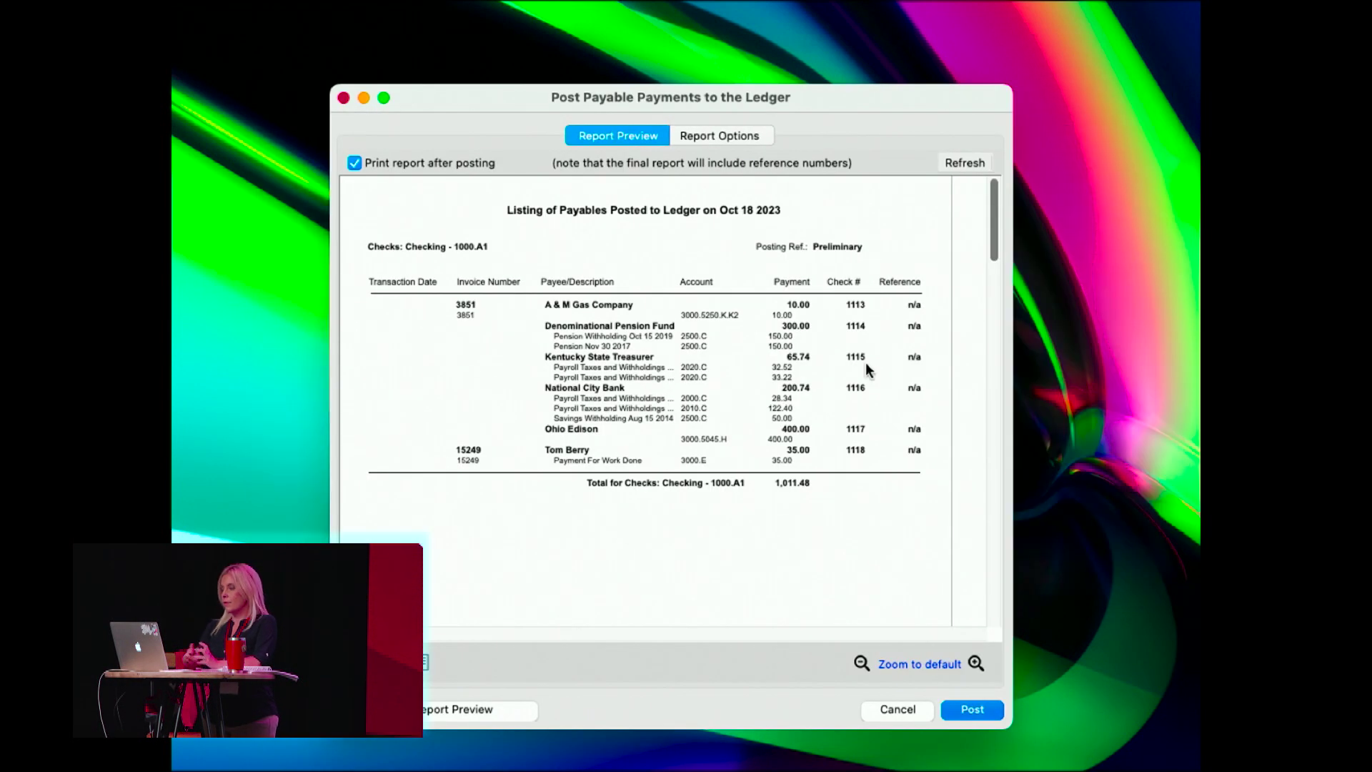
Step: Try to post the listed payable payments to the ledger, dismiss the message, and close the posting window
{"action": "left_click", "coordinate": [966, 708]}
{"action": "left_click", "coordinate": [1042, 440]}
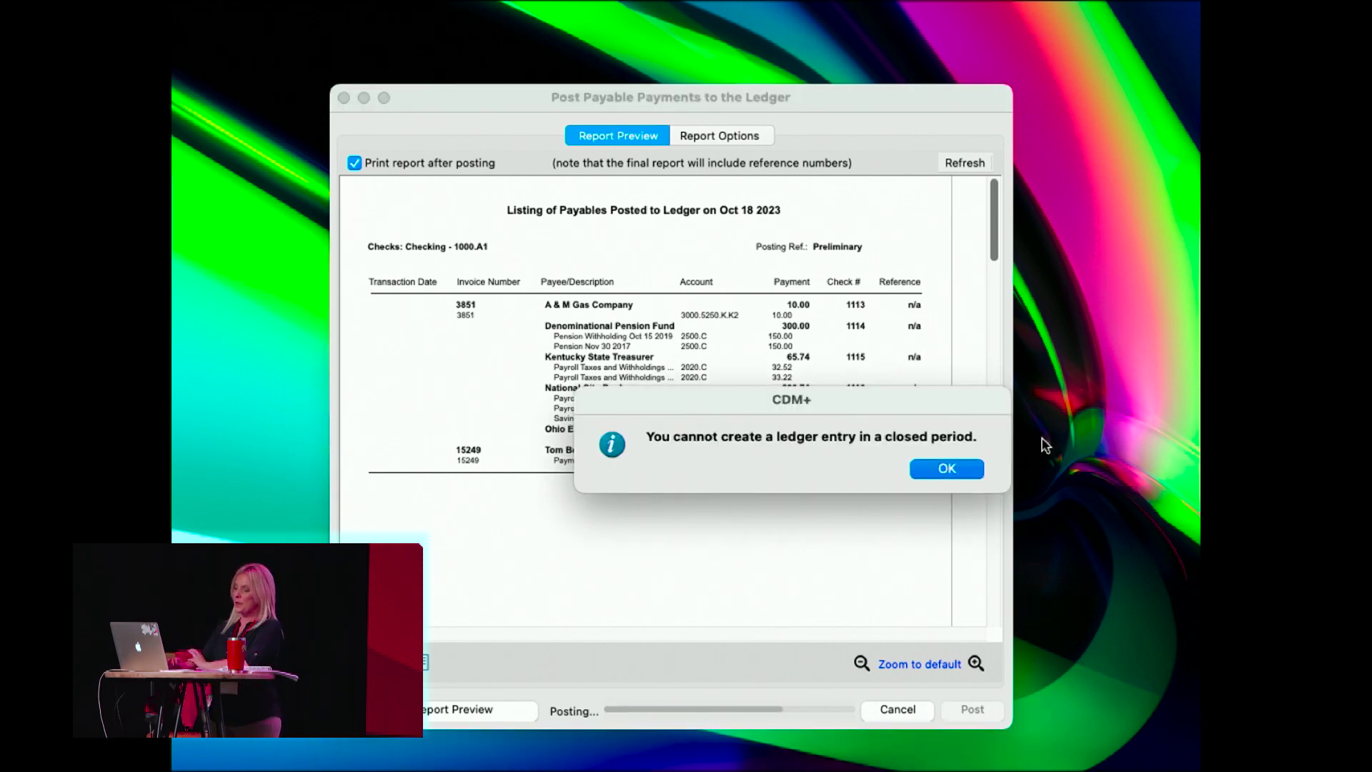
{"action": "left_click", "coordinate": [947, 469]}
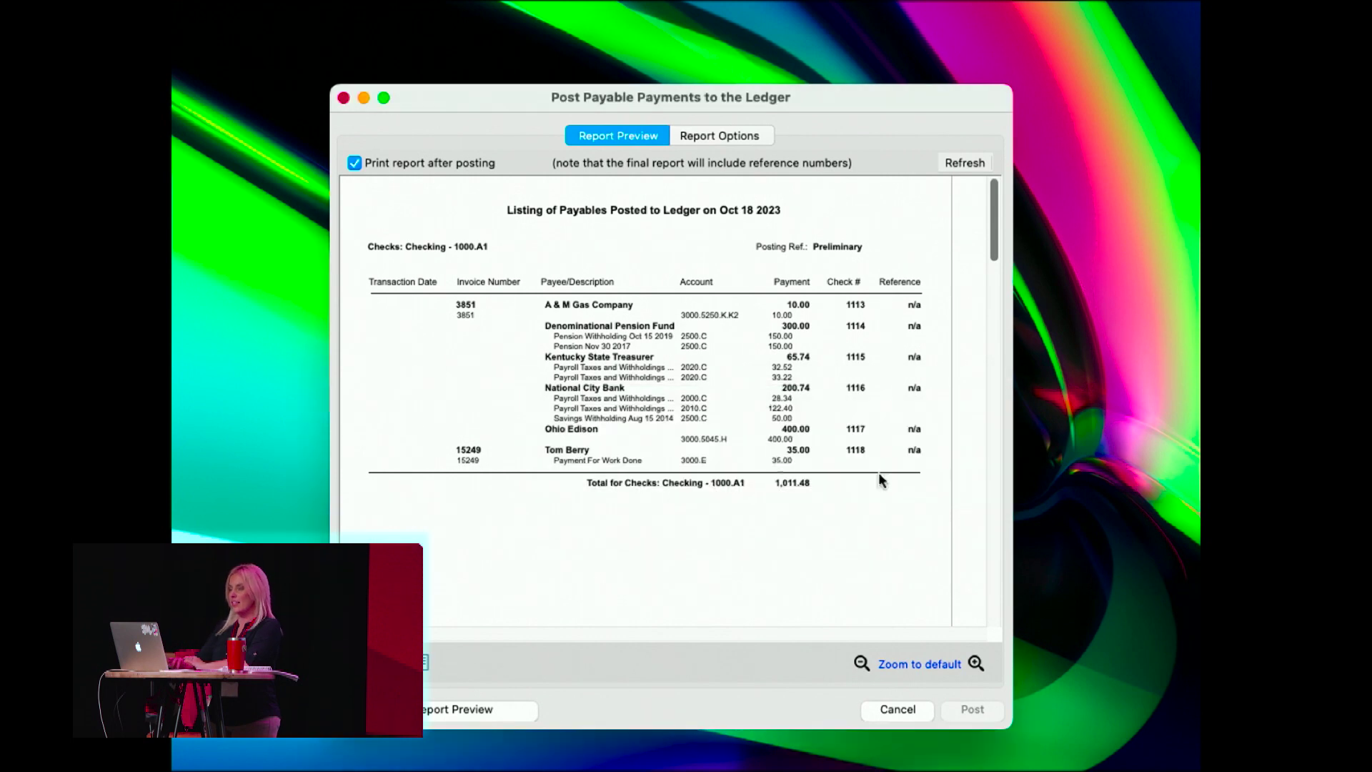
{"action": "left_click", "coordinate": [344, 97]}
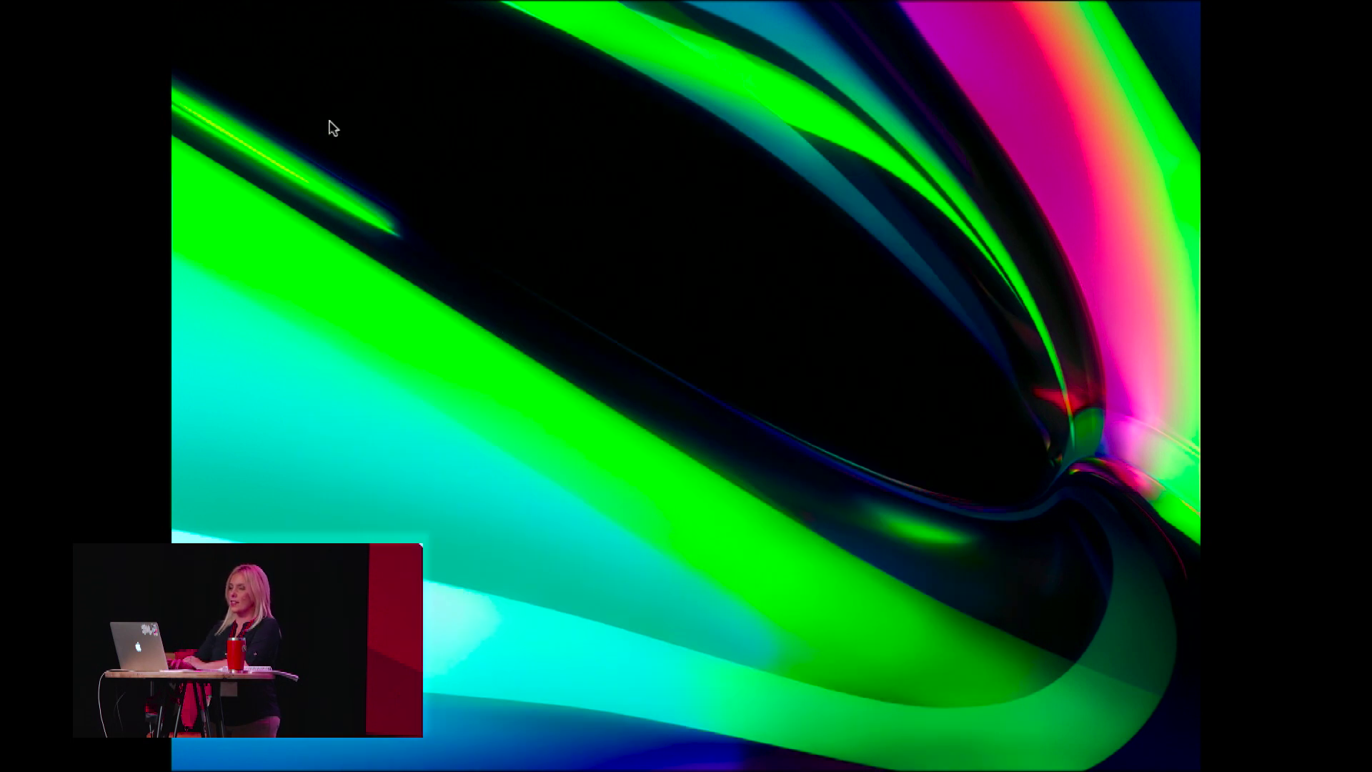
Step: Reopen Mark Invoices to Pay and unmark the Clark County Treasurer invoices of Aug 11 2017, Aug 27 2017 and Jul 12 2019
{"action": "left_click", "coordinate": [377, 11]}
{"action": "mouse_move", "coordinate": [437, 426]}
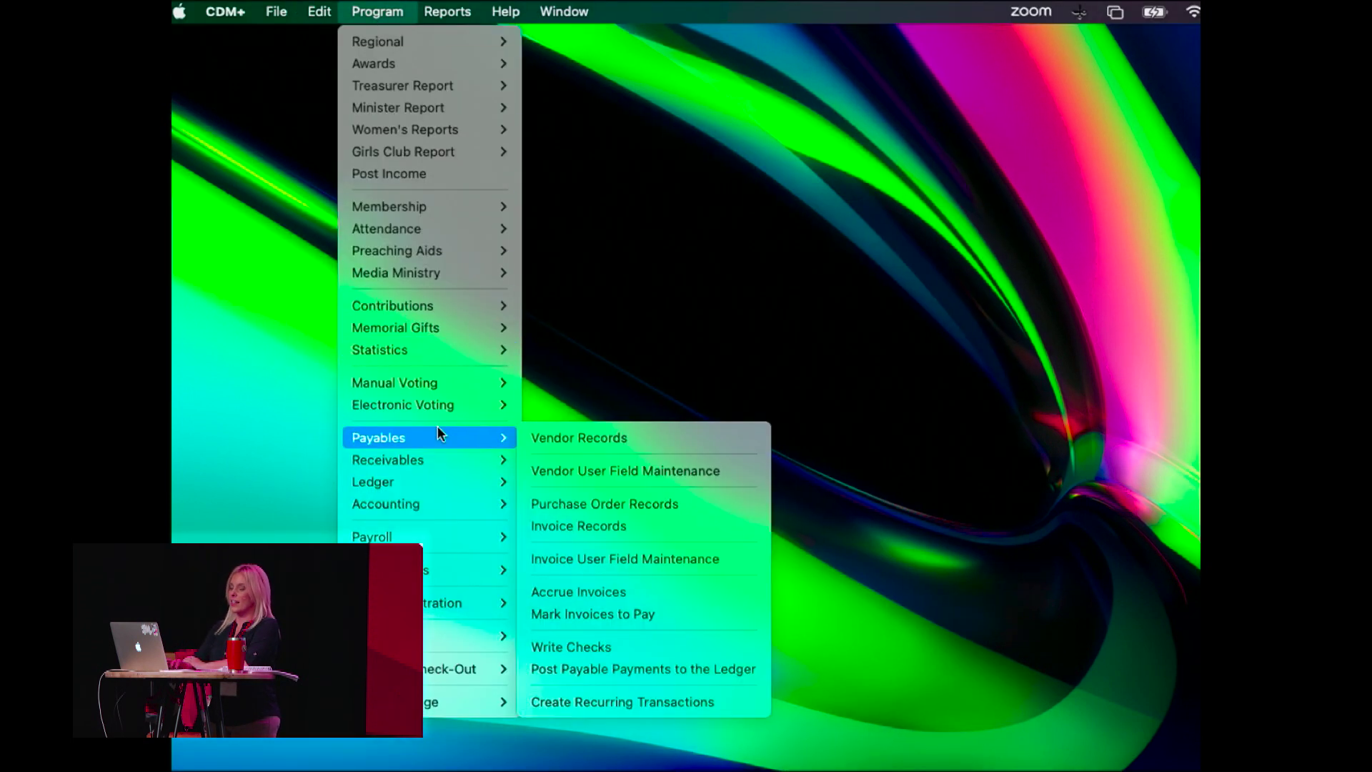
{"action": "left_click", "coordinate": [569, 613]}
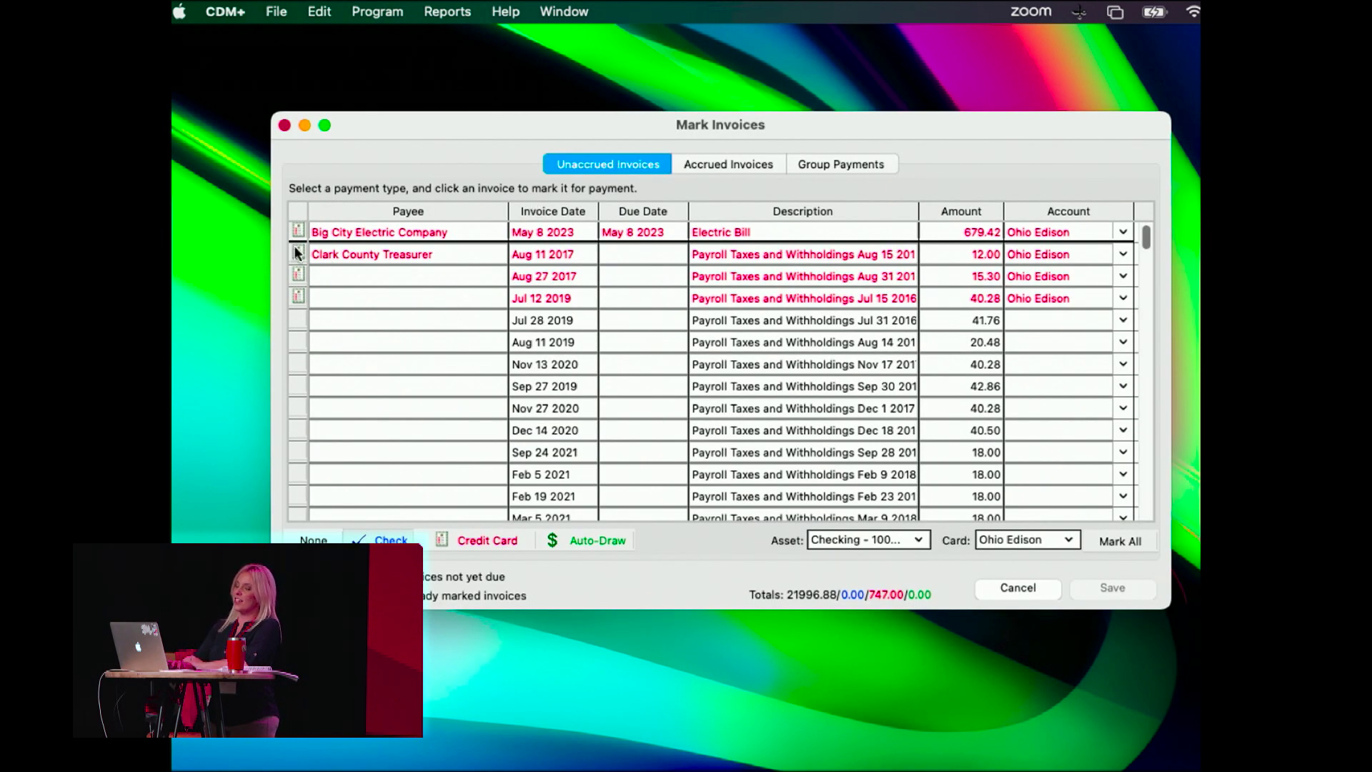
{"action": "left_click", "coordinate": [298, 253]}
{"action": "left_click", "coordinate": [298, 253]}
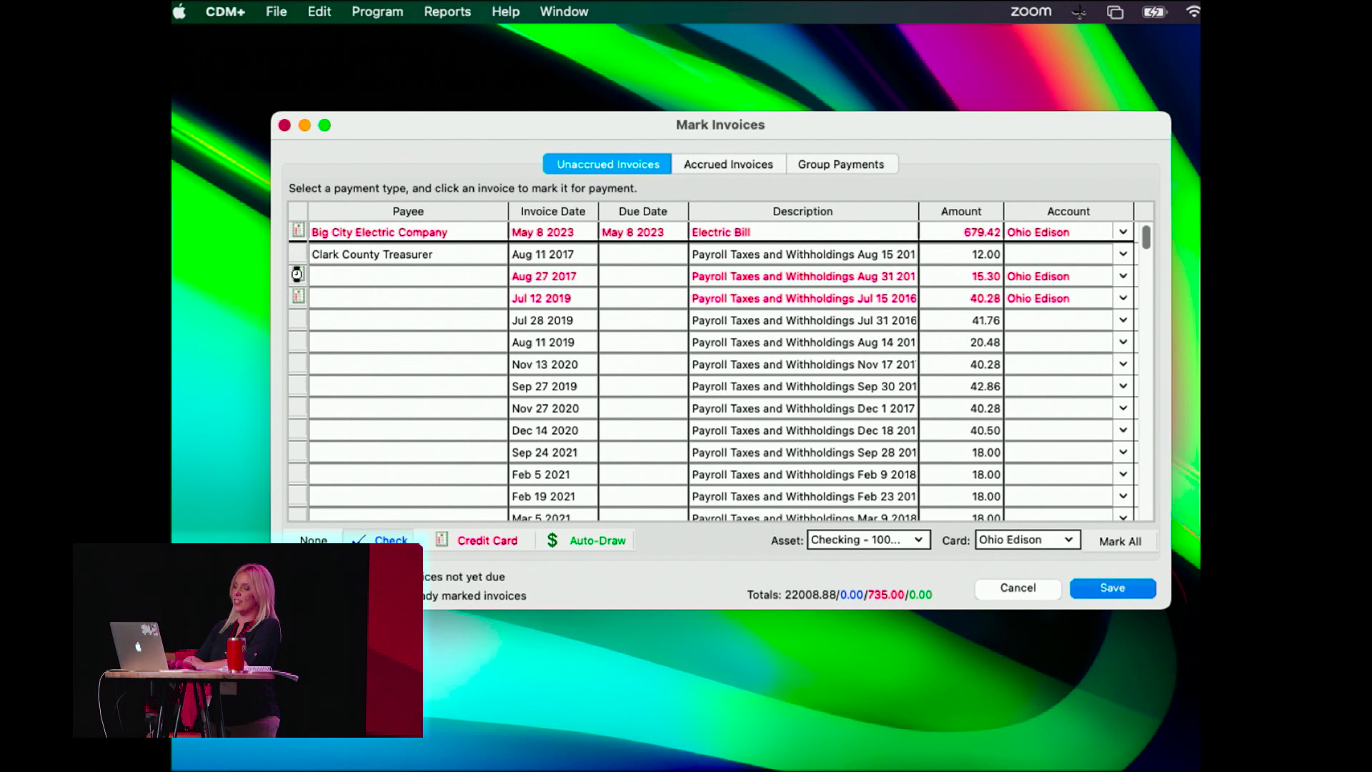
{"action": "left_click", "coordinate": [297, 275]}
{"action": "left_click", "coordinate": [298, 296]}
{"action": "left_click", "coordinate": [299, 295]}
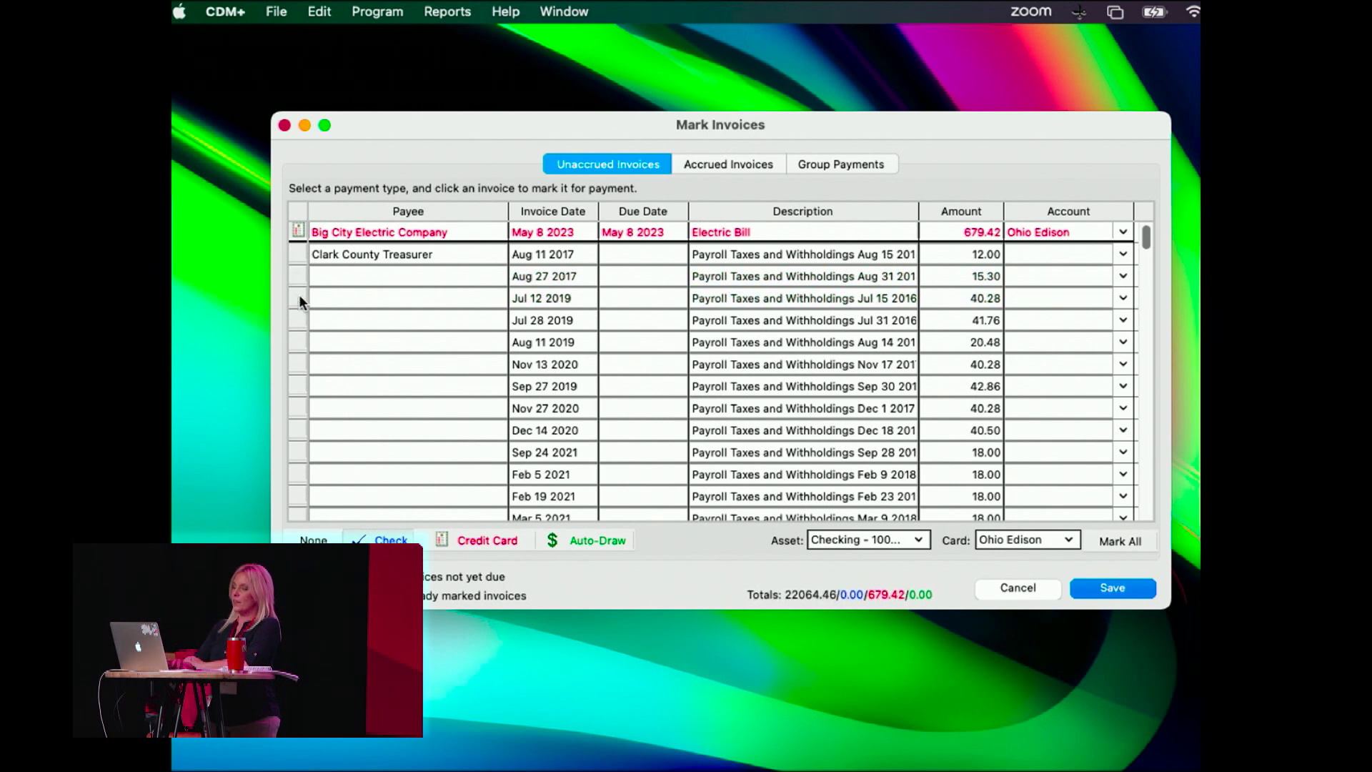
Step: Mark both Clark County Treasurer invoices of Jan 12 2024 for credit card payment with Ohio Edison
{"action": "scroll", "coordinate": [303, 423], "scroll_direction": "down", "scroll_amount": 6}
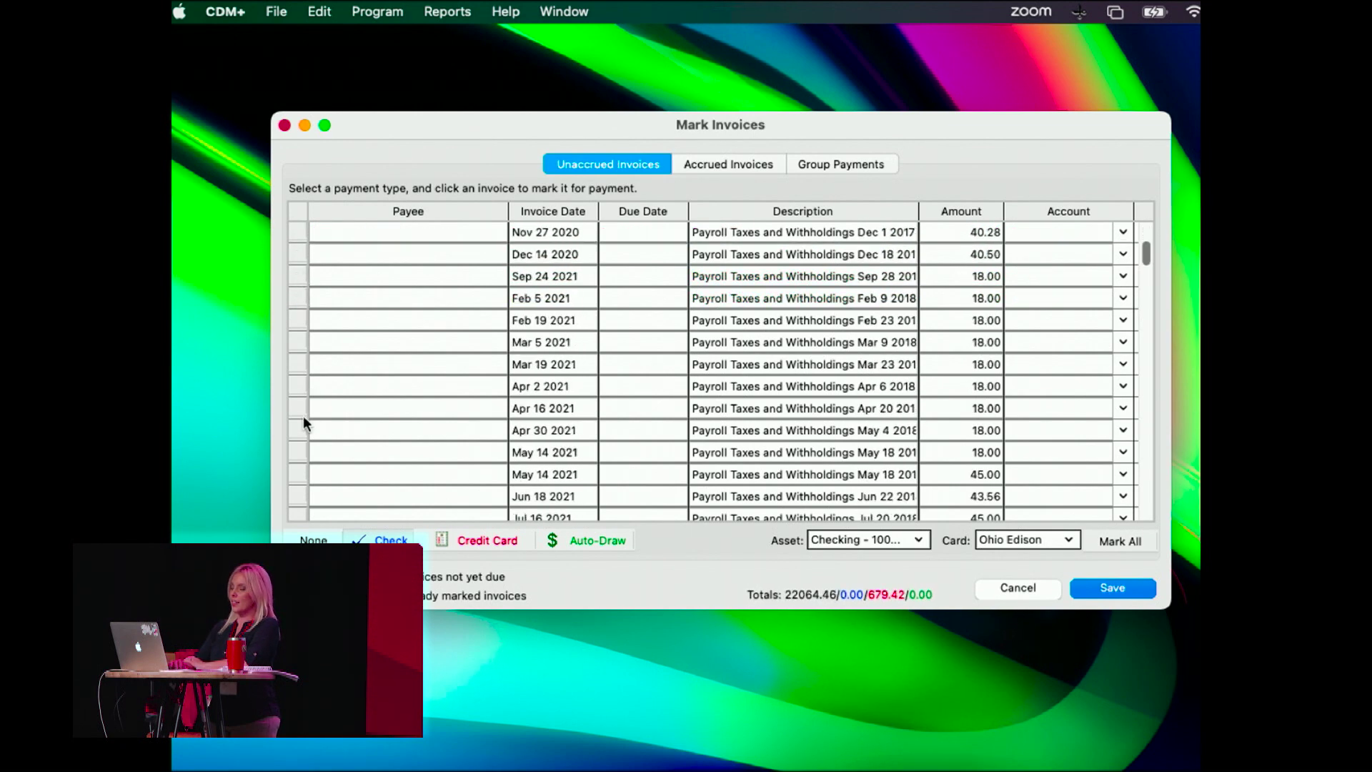
{"action": "left_click", "coordinate": [294, 453]}
{"action": "left_click", "coordinate": [294, 453]}
{"action": "left_click", "coordinate": [302, 474]}
{"action": "left_click", "coordinate": [302, 475]}
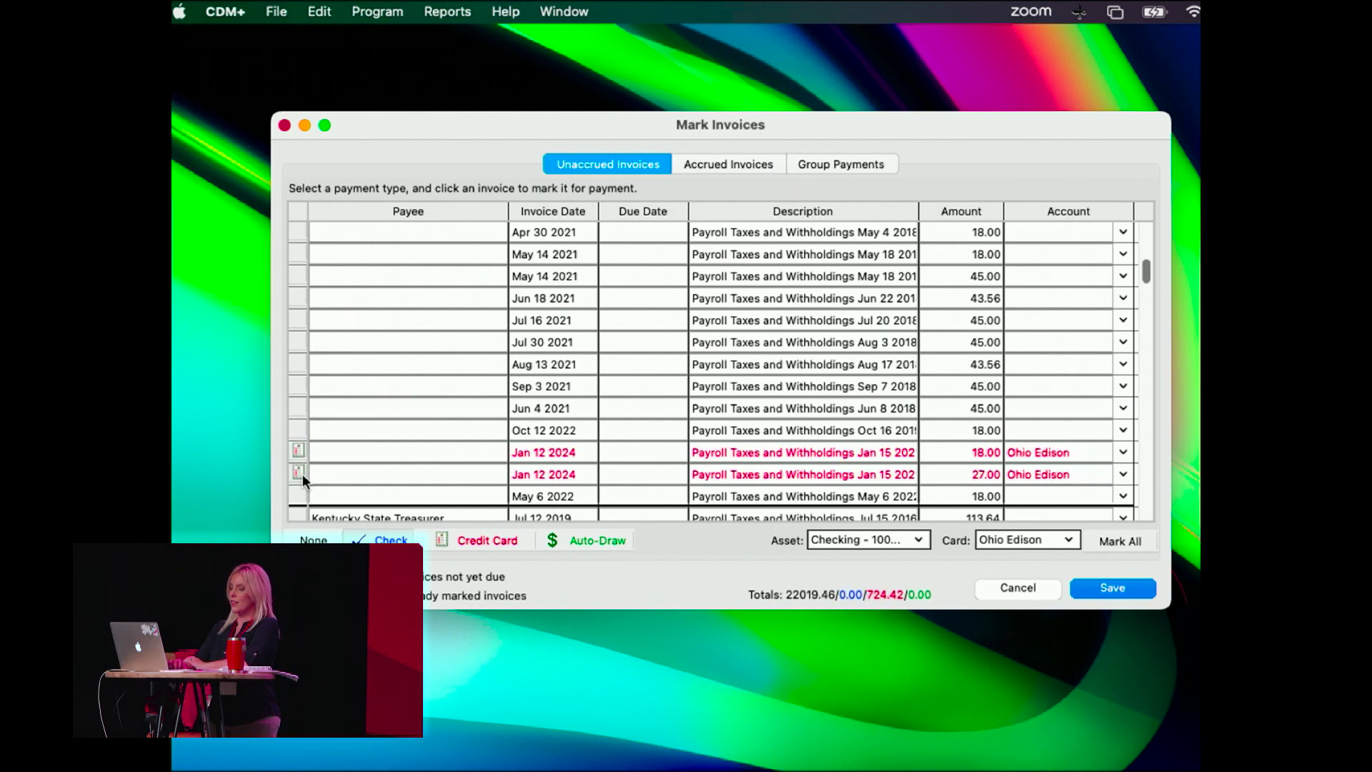
Step: Mark the 54.48 payroll tax invoice of Jan 12 2024 for Ohio Edison credit card payment, save, and continue to posting payments
{"action": "scroll", "coordinate": [302, 473], "scroll_direction": "down", "scroll_amount": 8}
{"action": "scroll", "coordinate": [303, 474], "scroll_direction": "down", "scroll_amount": 3}
{"action": "left_click", "coordinate": [297, 474]}
{"action": "left_click", "coordinate": [298, 474]}
{"action": "left_click", "coordinate": [1119, 588]}
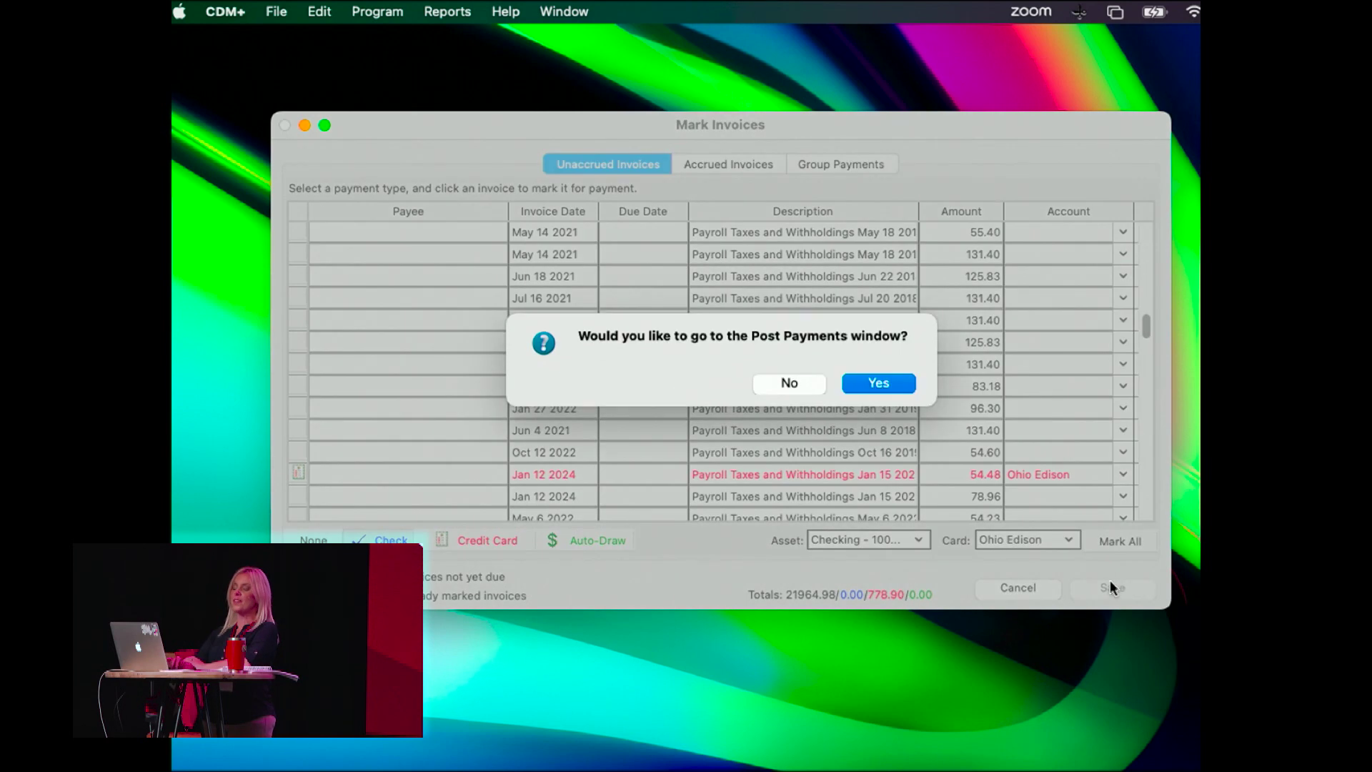
{"action": "left_click", "coordinate": [877, 385]}
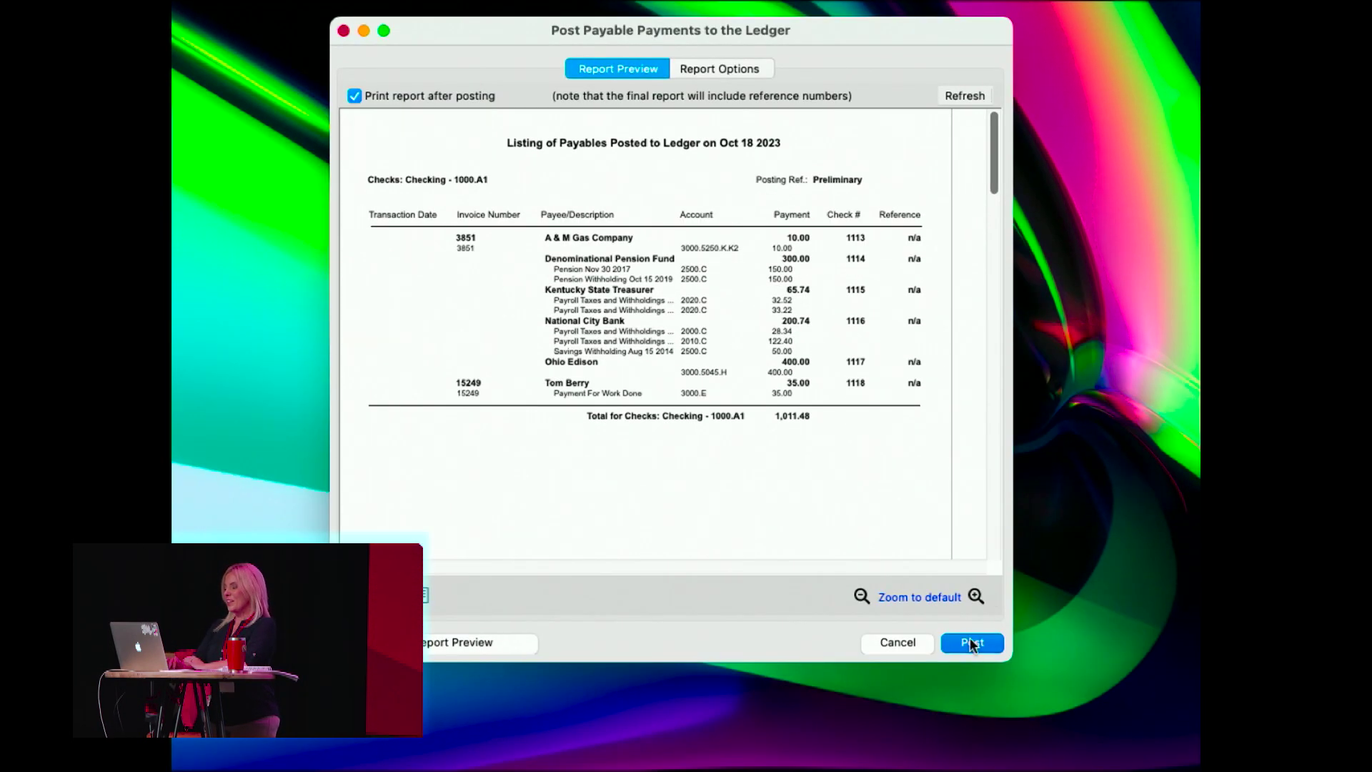
Step: Post the payable payments to the ledger with the posting report sent to the screen, and acknowledge completion
{"action": "left_click", "coordinate": [971, 643]}
{"action": "left_click", "coordinate": [1018, 377]}
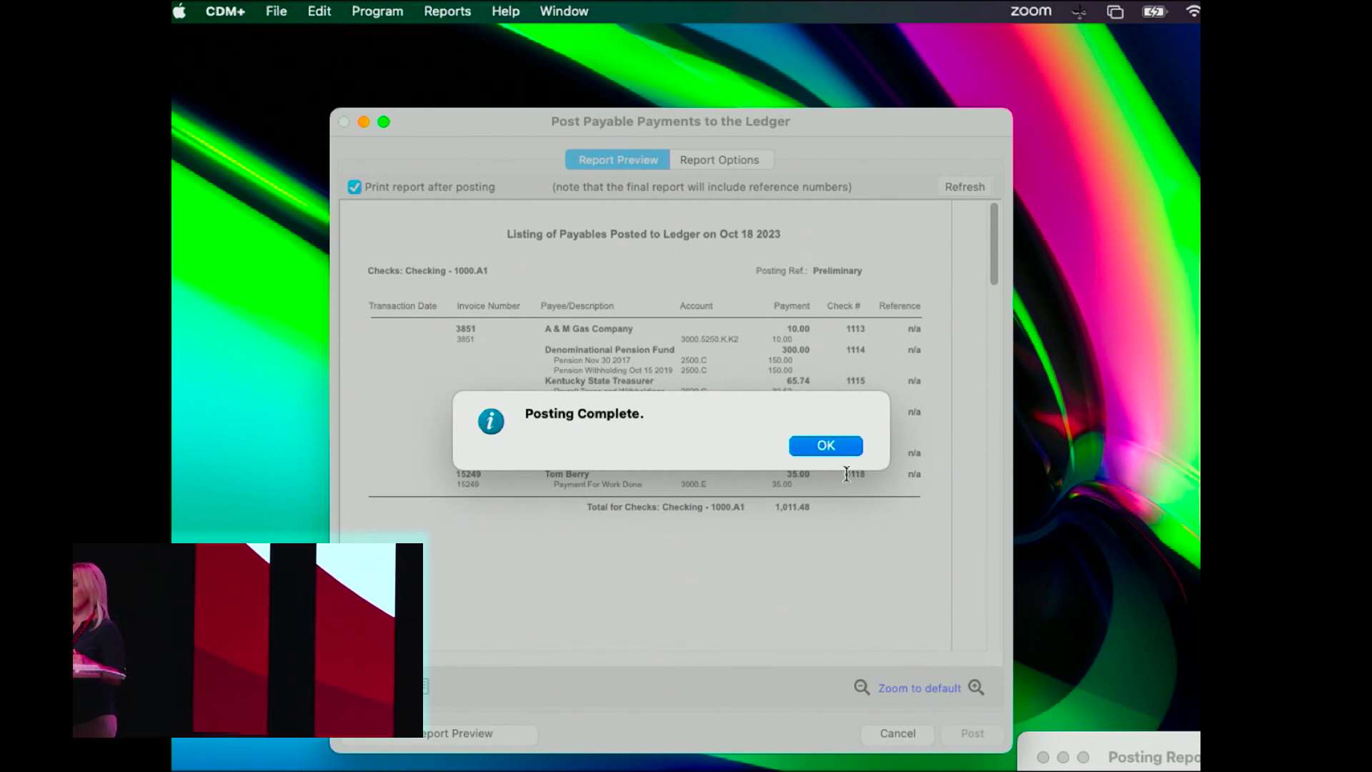
{"action": "left_click", "coordinate": [829, 444]}
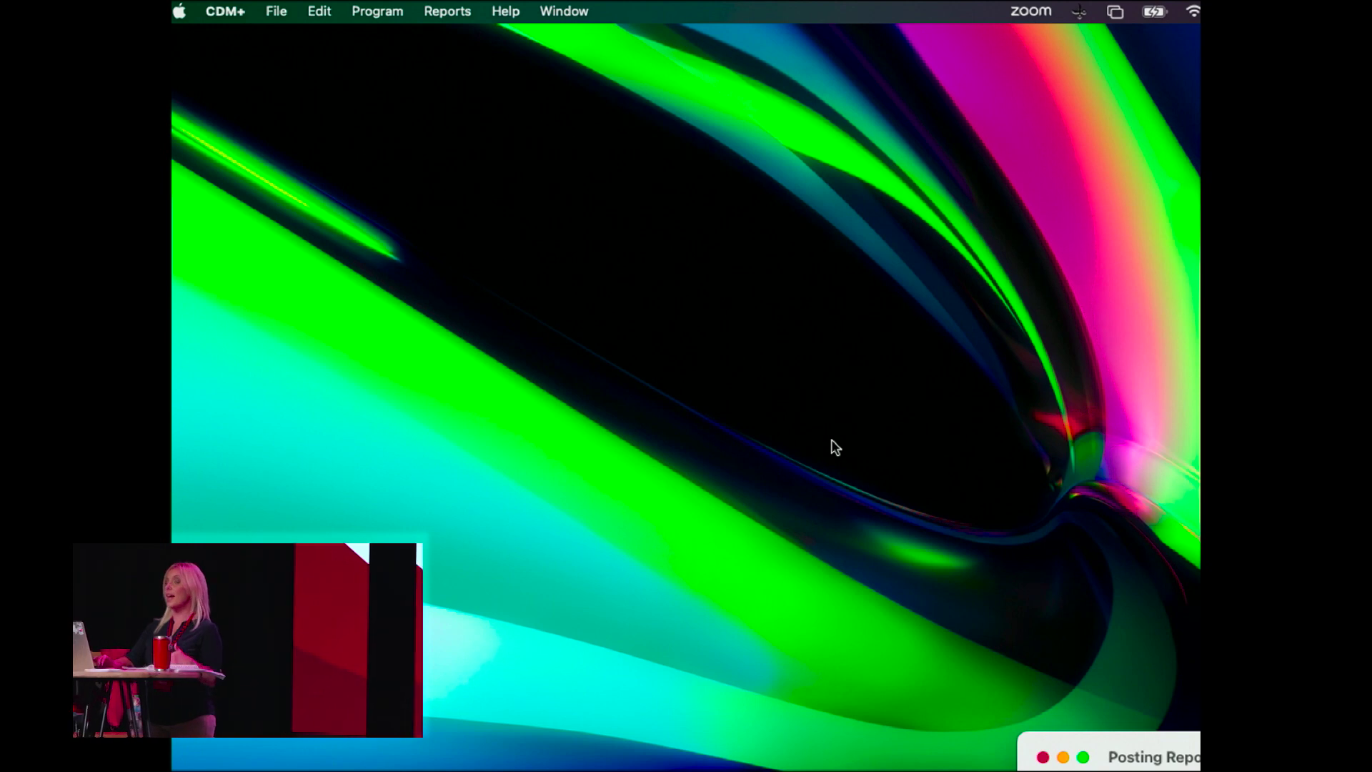
Step: Open Mark Invoices to Pay and show the accrued invoices
{"action": "left_click", "coordinate": [375, 11]}
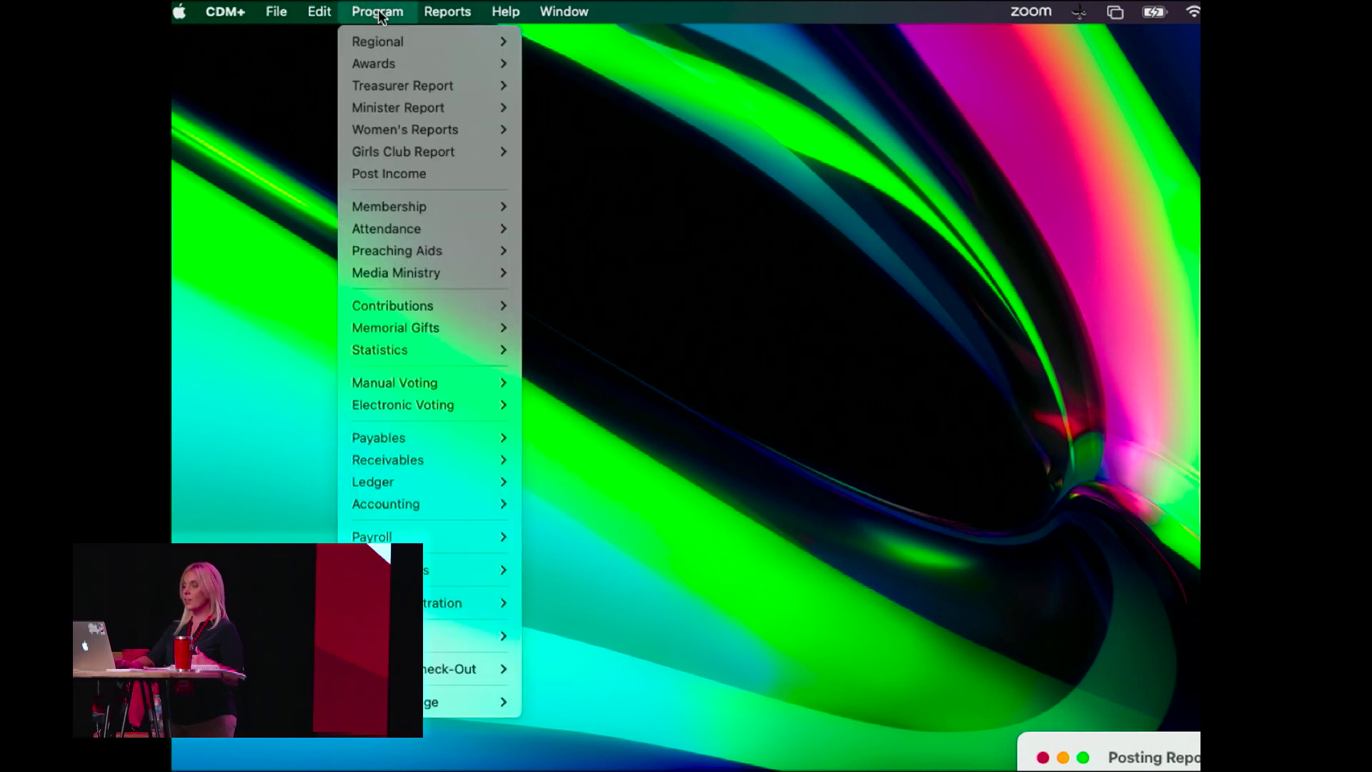
{"action": "mouse_move", "coordinate": [431, 445]}
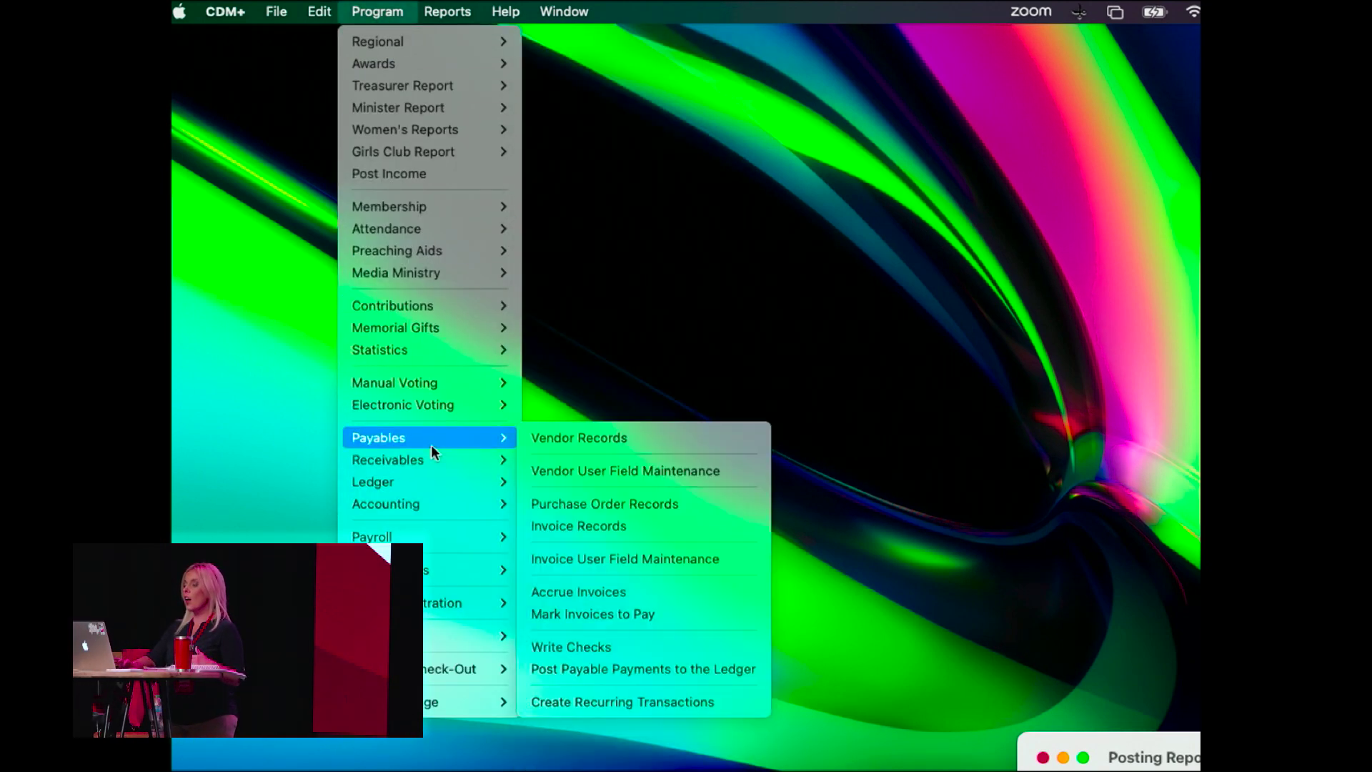
{"action": "left_click", "coordinate": [586, 612]}
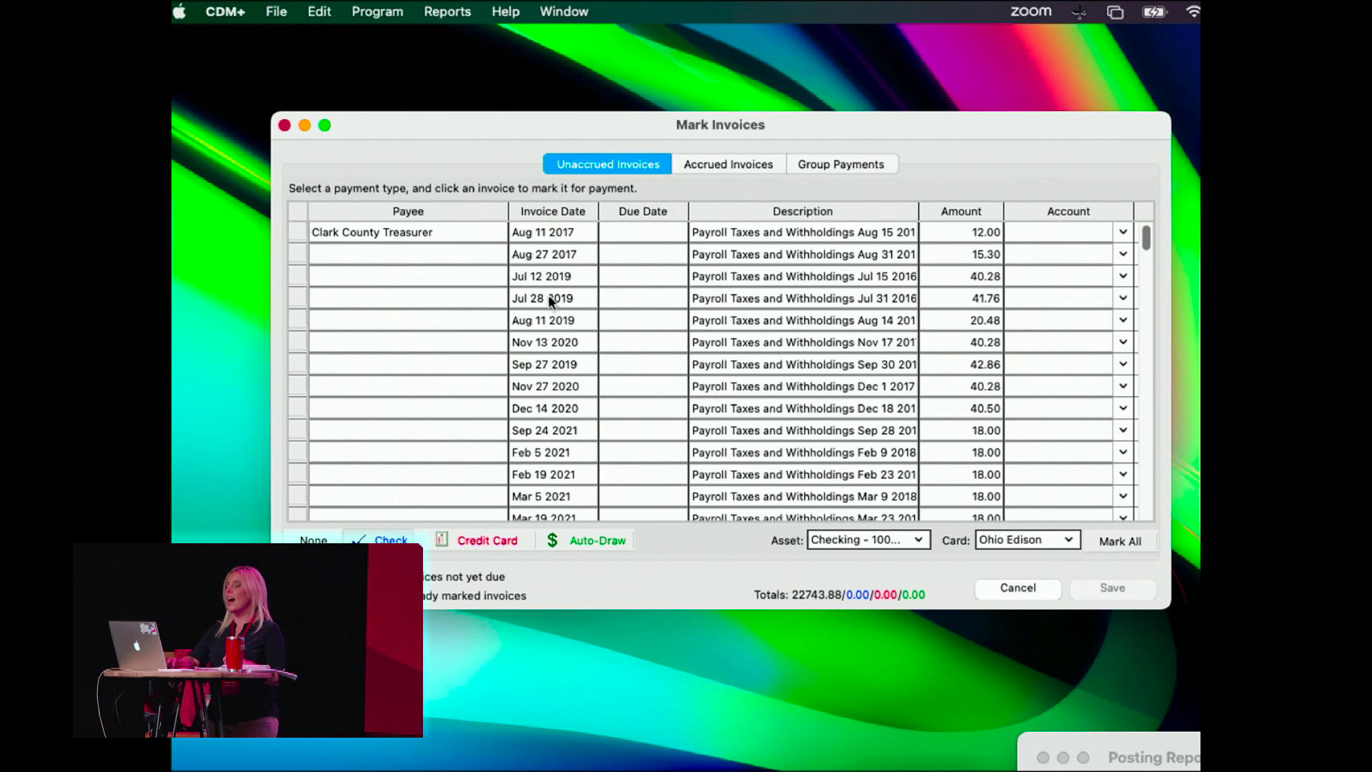
{"action": "left_click", "coordinate": [726, 164]}
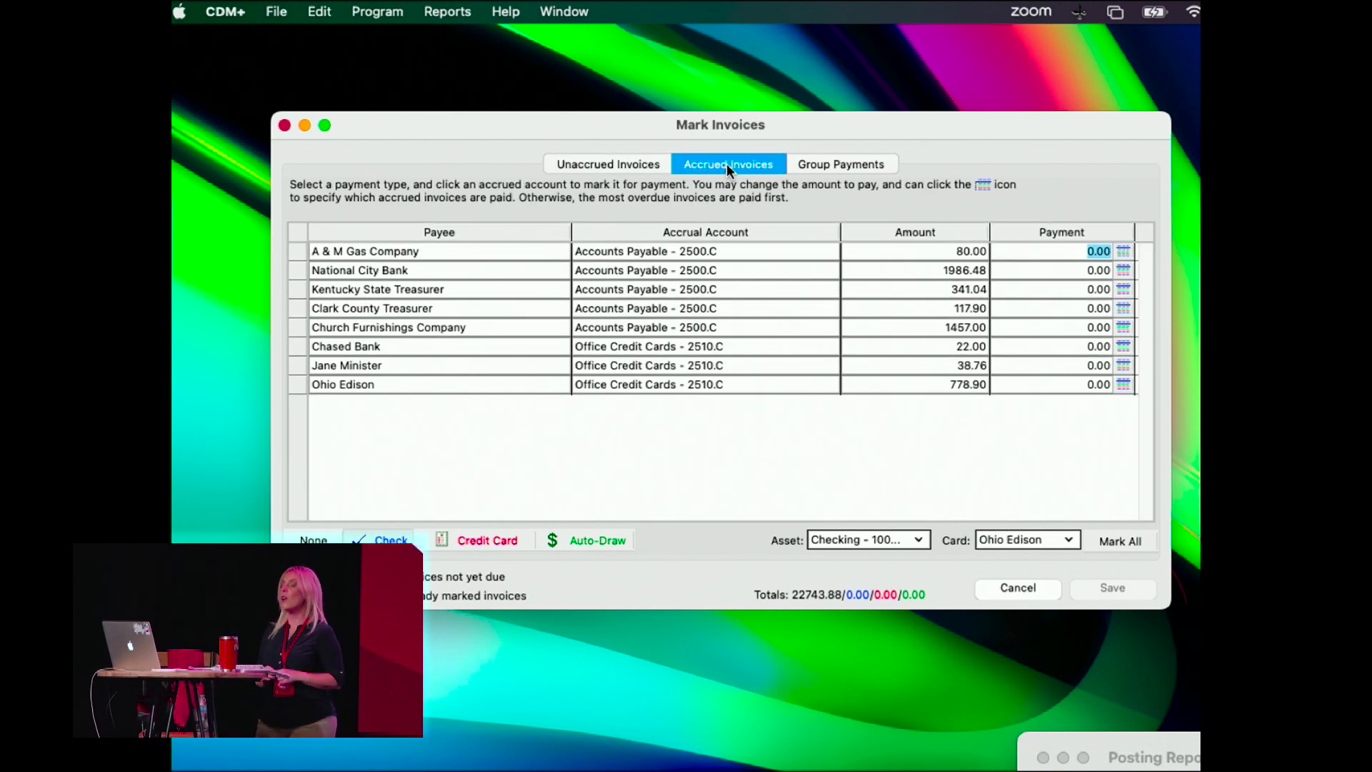
Step: Run the Current Balance Sheet ledger report to the screen
{"action": "left_click", "coordinate": [447, 12]}
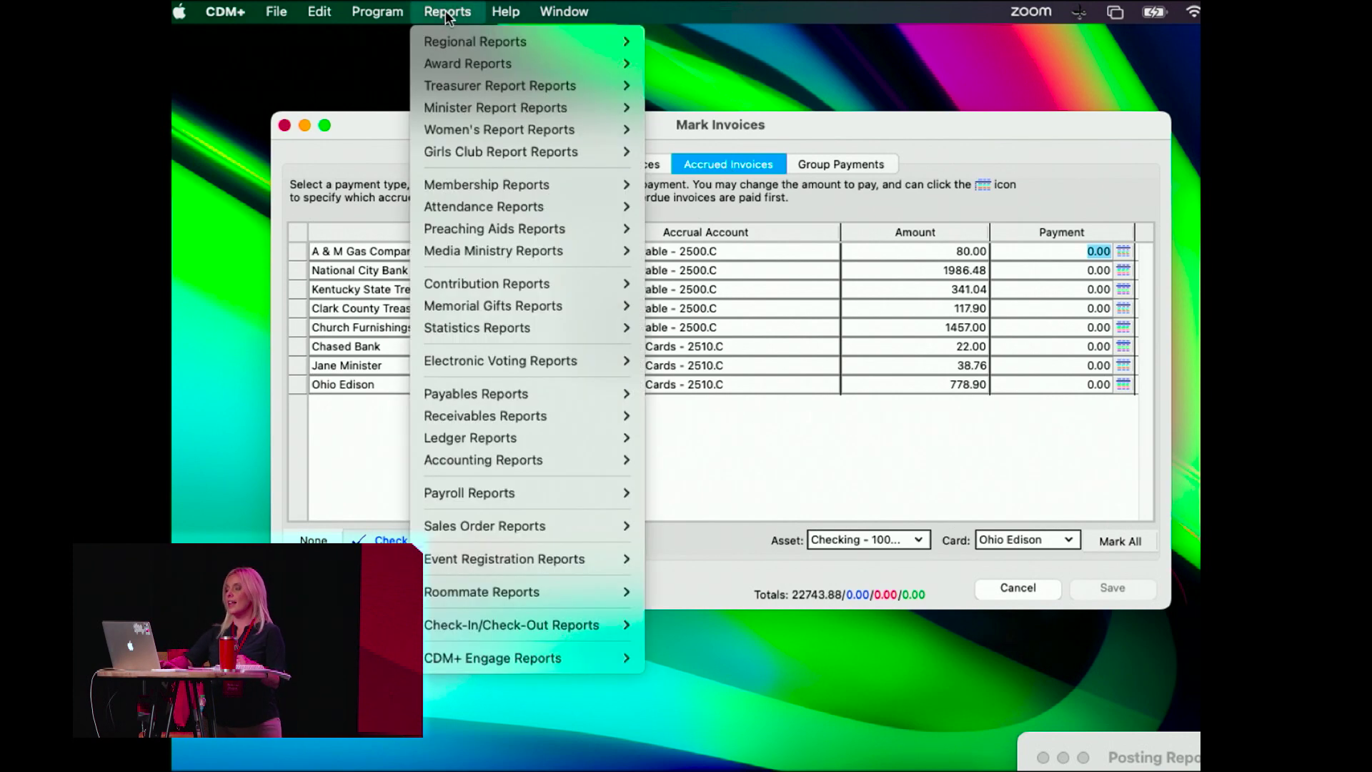
{"action": "mouse_move", "coordinate": [526, 438]}
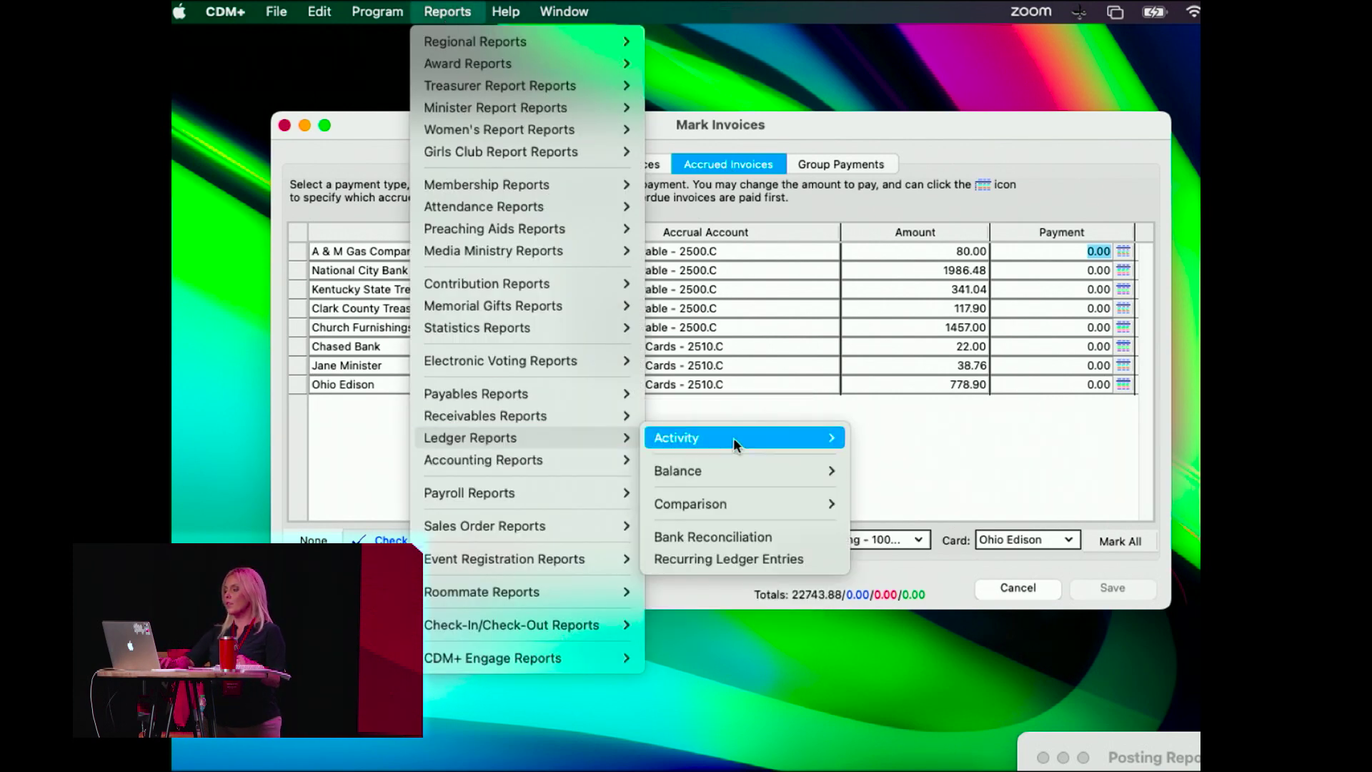
{"action": "mouse_move", "coordinate": [786, 469]}
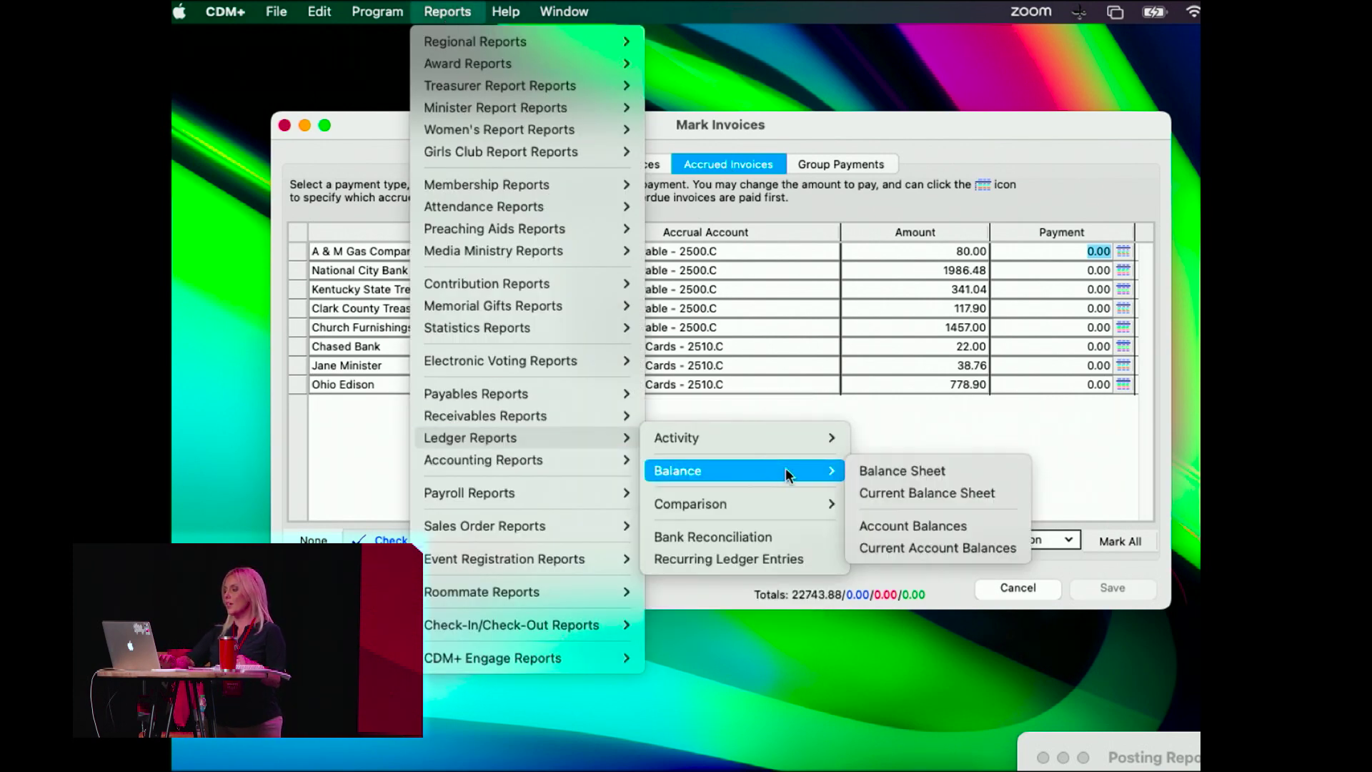
{"action": "left_click", "coordinate": [868, 494]}
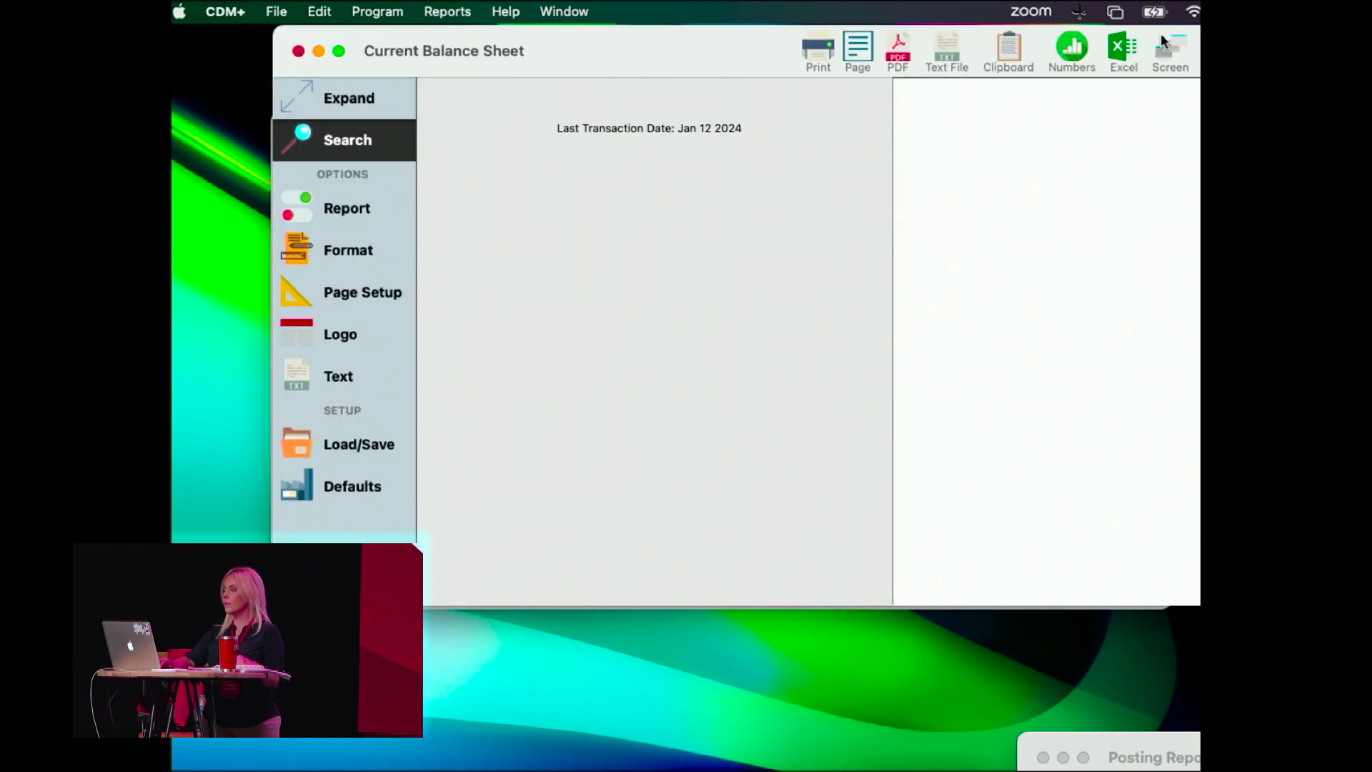
{"action": "left_click", "coordinate": [1174, 51]}
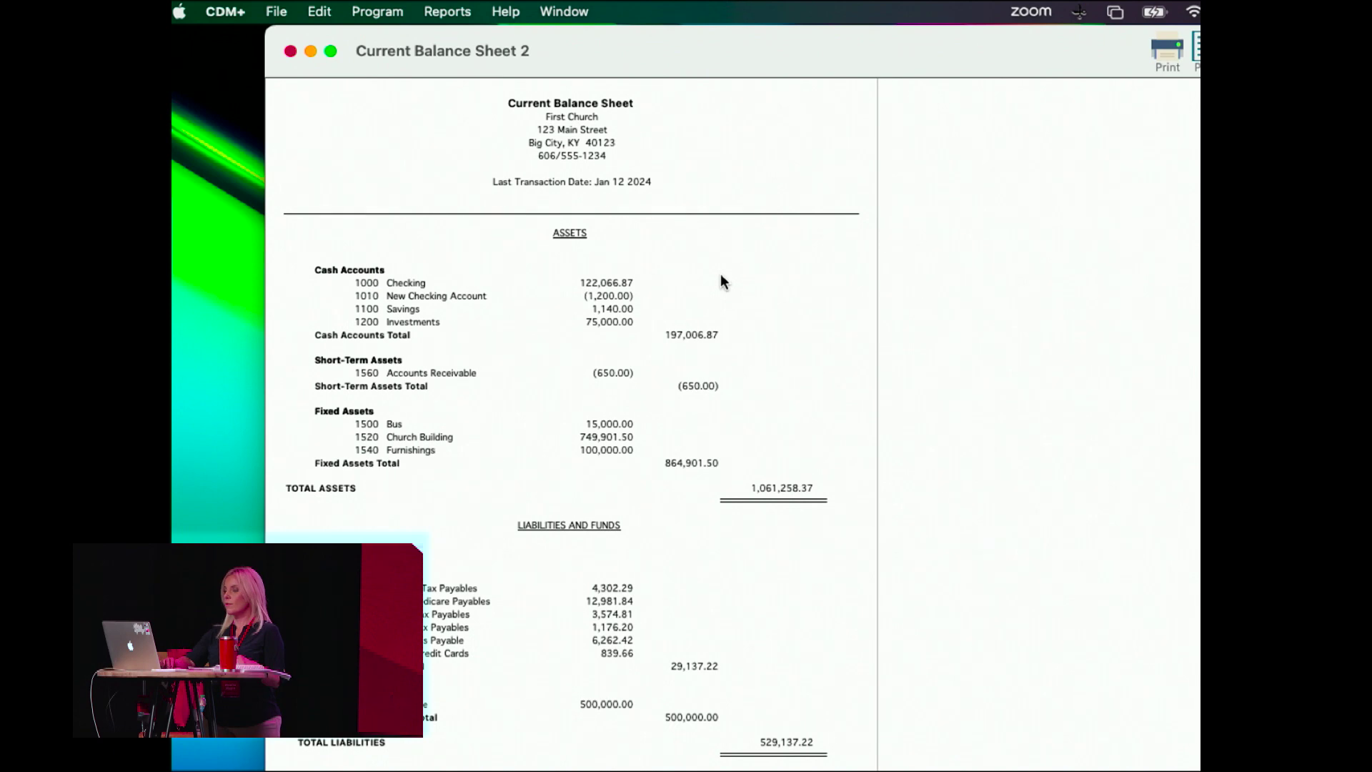
Step: Examine the liabilities on the balance sheet, including Accounts Payable and Office Credit Cards, and close the preview and report windows
{"action": "scroll", "coordinate": [723, 282], "scroll_direction": "down", "scroll_amount": 4}
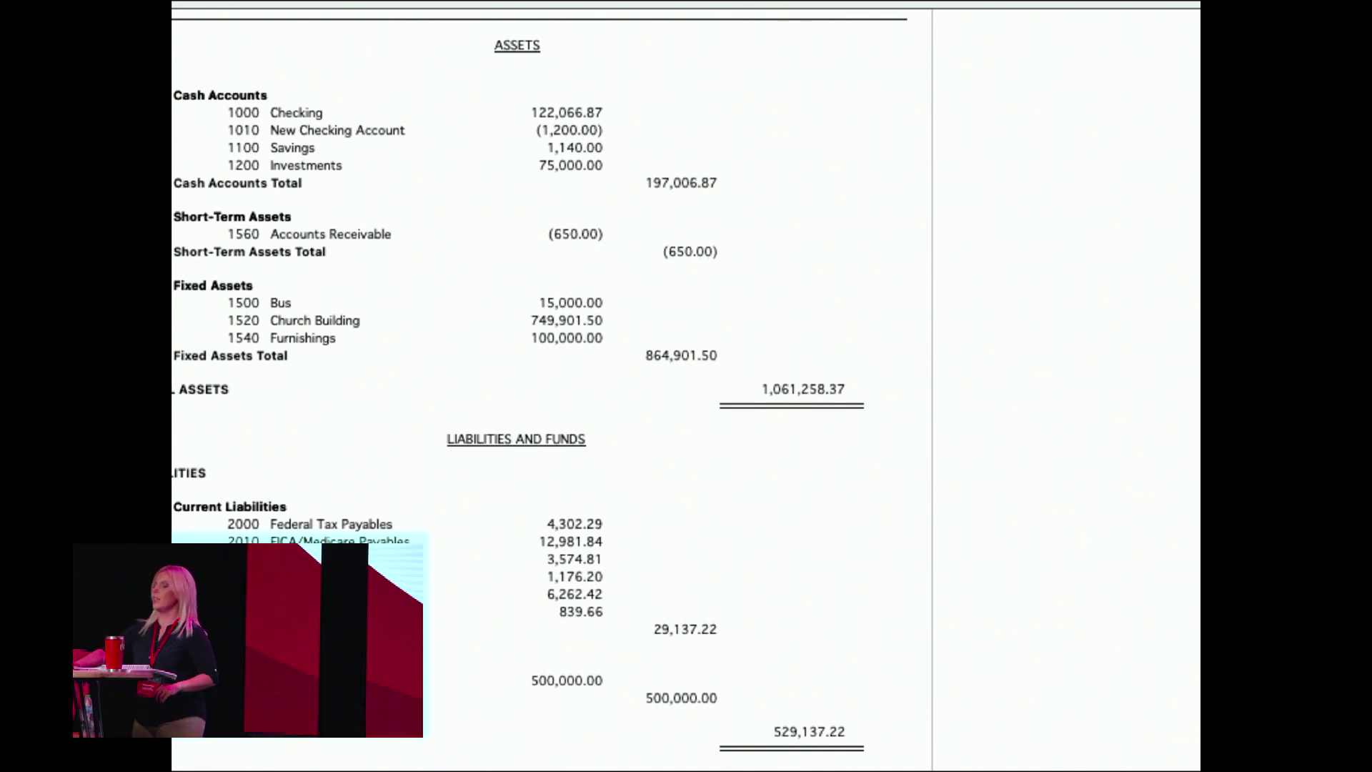
{"action": "scroll", "coordinate": [540, 386], "scroll_direction": "down", "scroll_amount": 10}
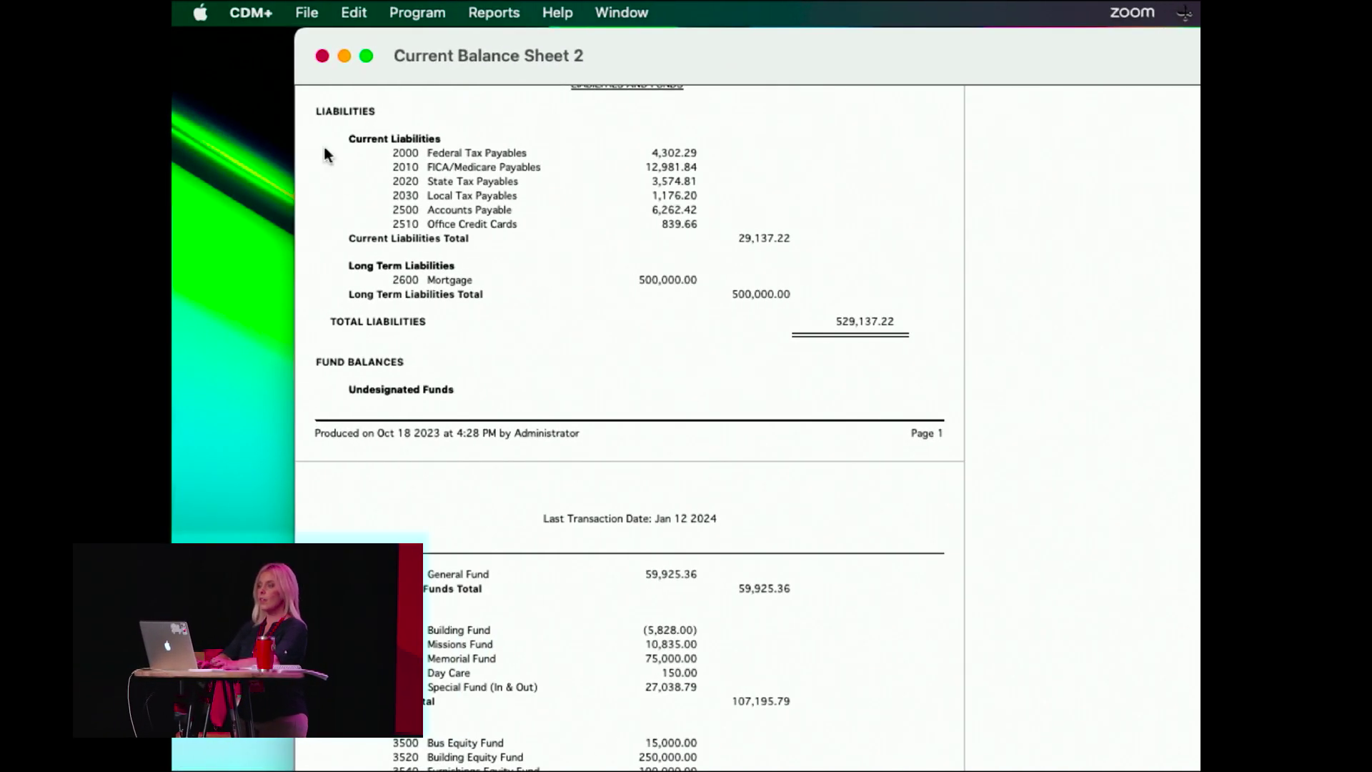
{"action": "left_click", "coordinate": [322, 55]}
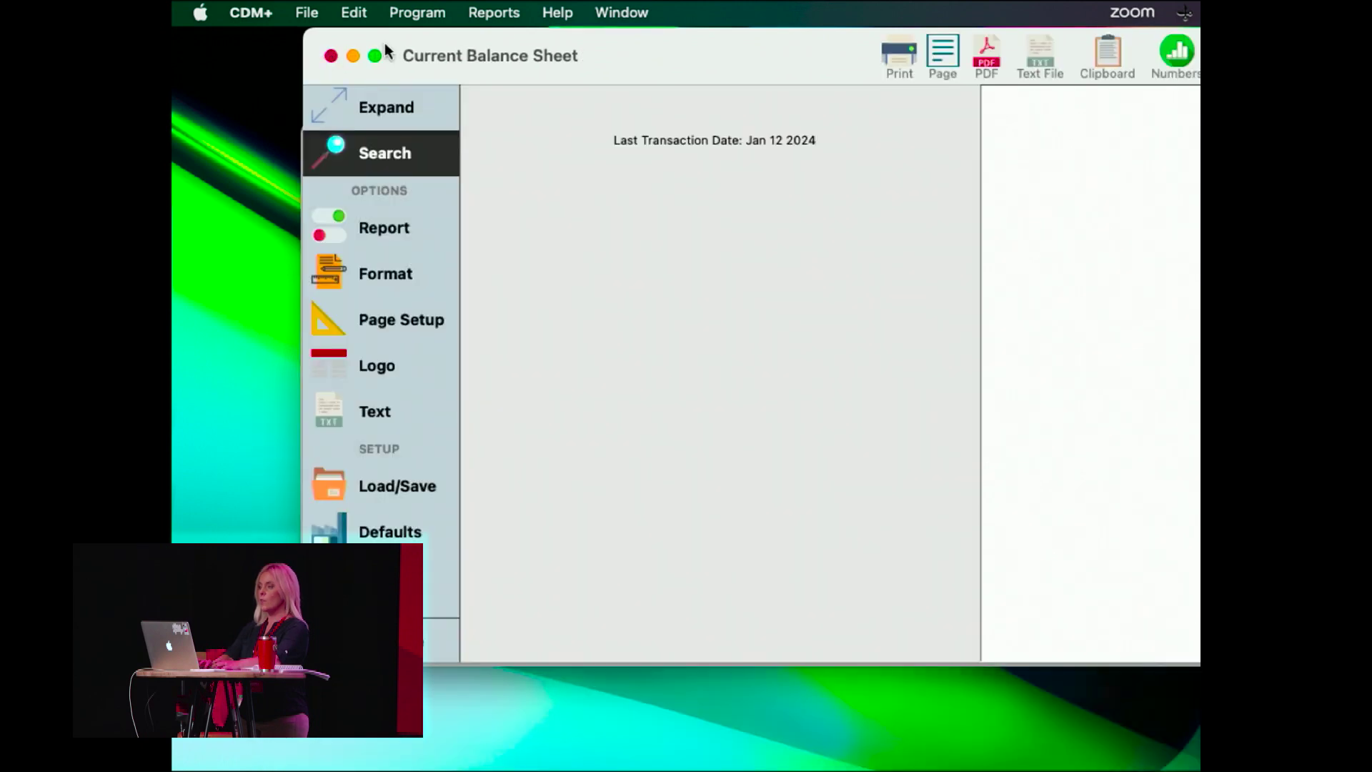
{"action": "left_click", "coordinate": [330, 55]}
{"action": "left_click_drag", "start_coordinate": [633, 148], "coordinate": [537, 126]}
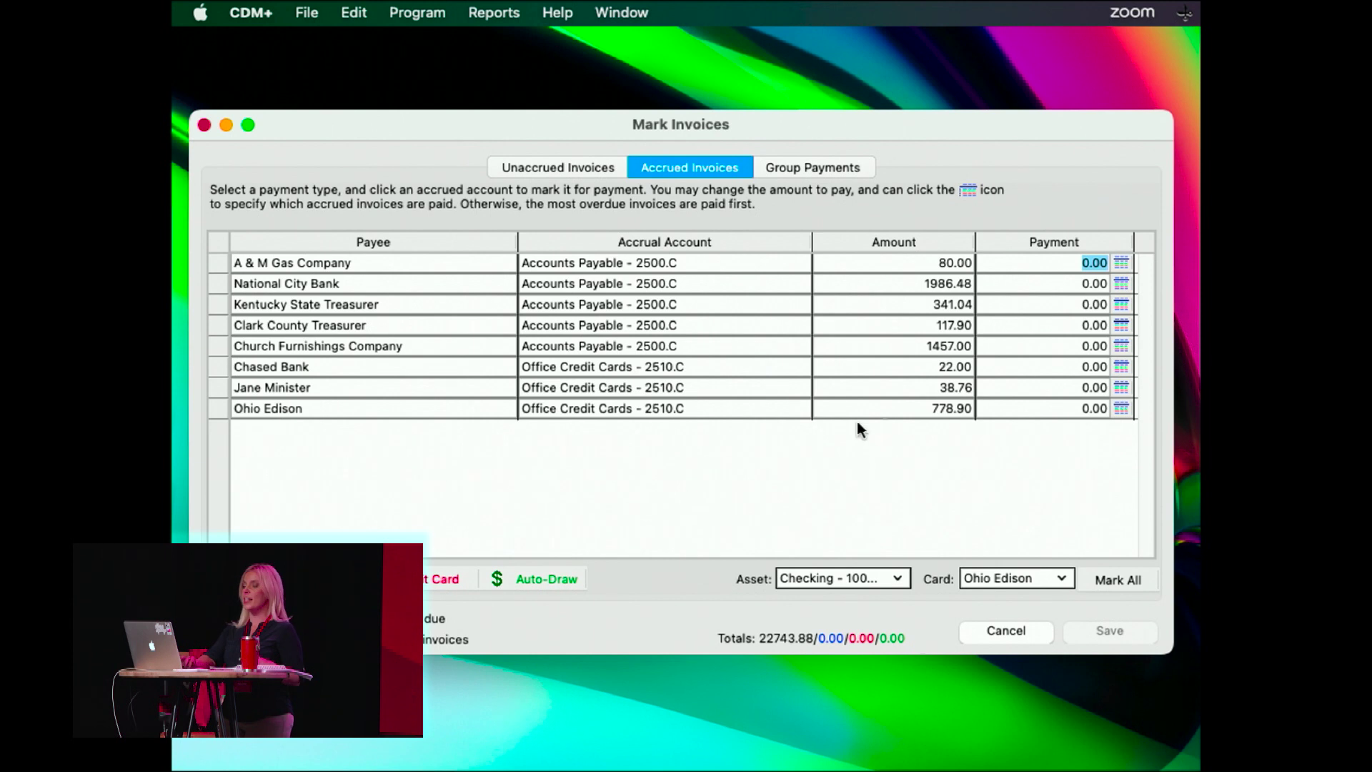
Step: Try the Check and Auto-Draw payment types on the Ohio Edison balance accrued to Office Credit Cards - 2510.C
{"action": "left_click", "coordinate": [294, 410]}
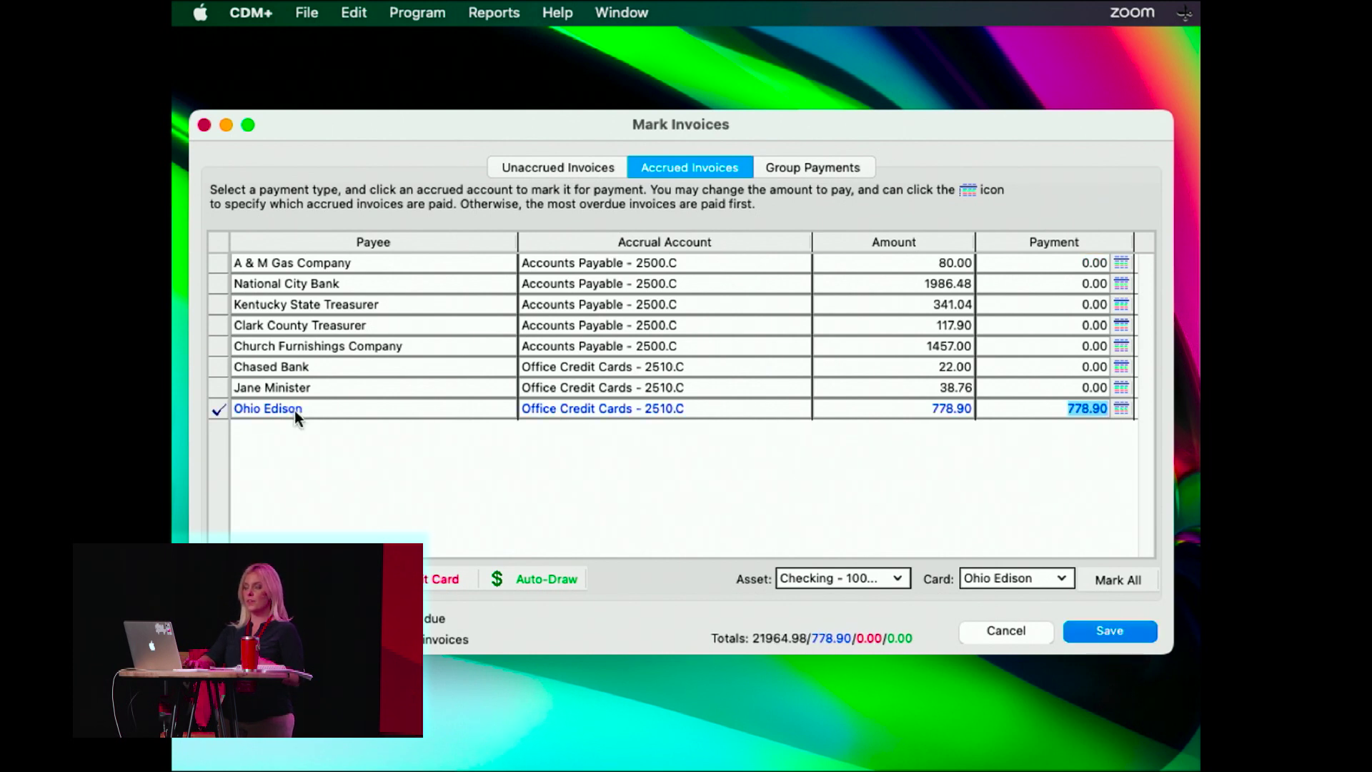
{"action": "left_click", "coordinate": [212, 410]}
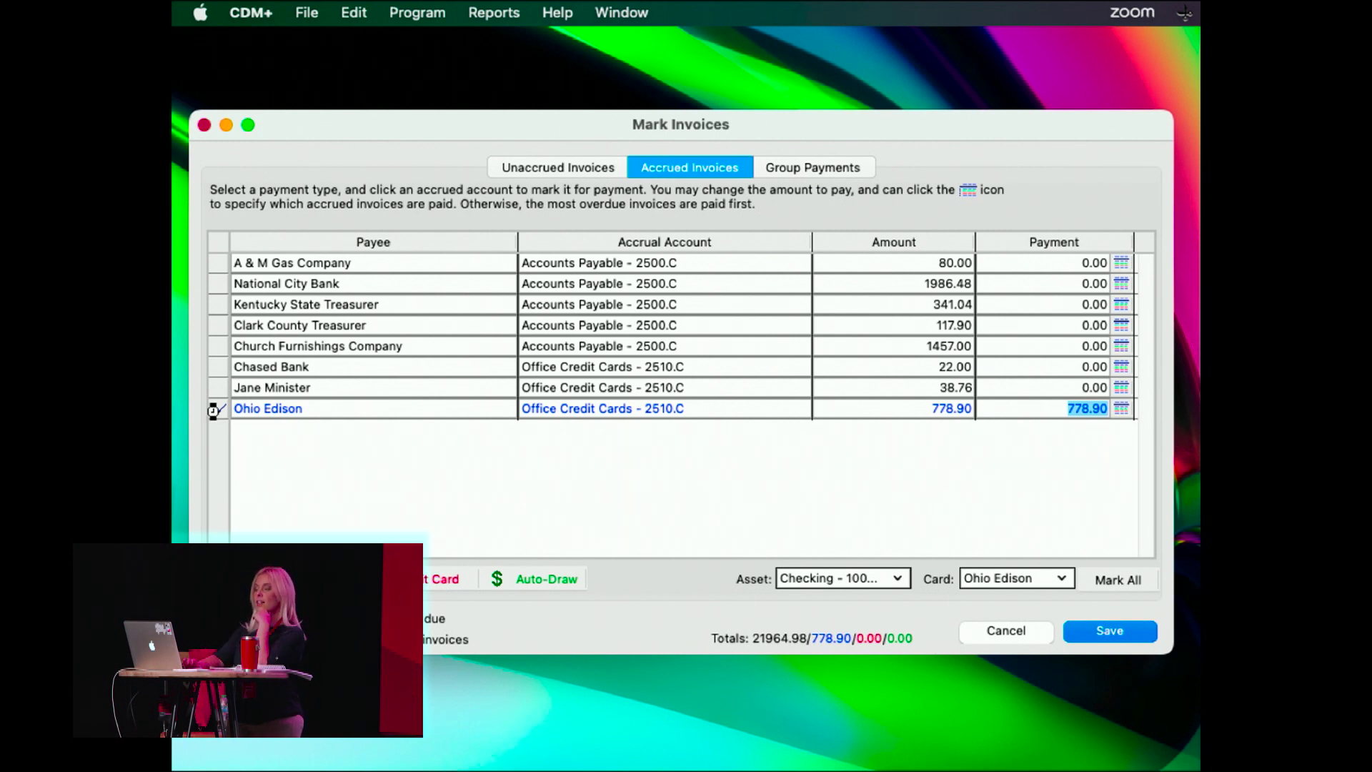
{"action": "left_click", "coordinate": [212, 411]}
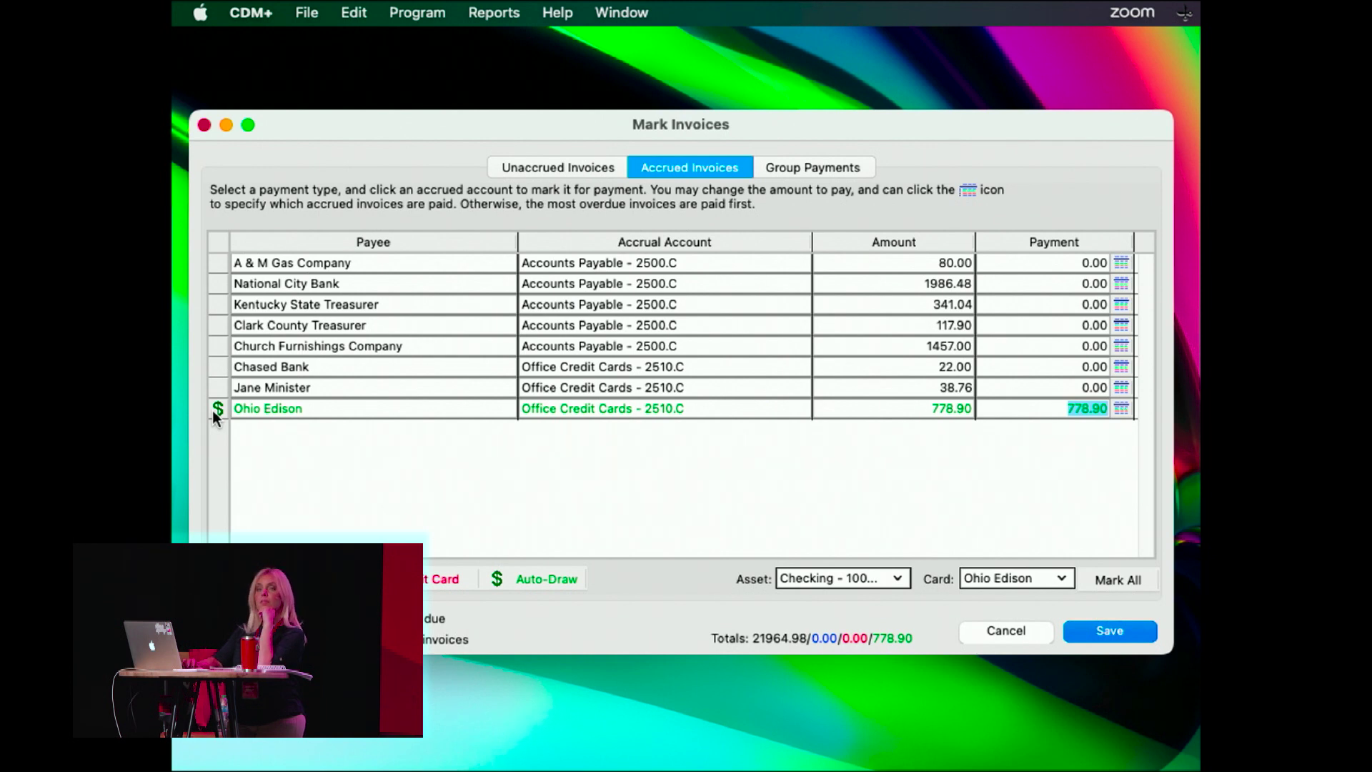
{"action": "left_click", "coordinate": [212, 411]}
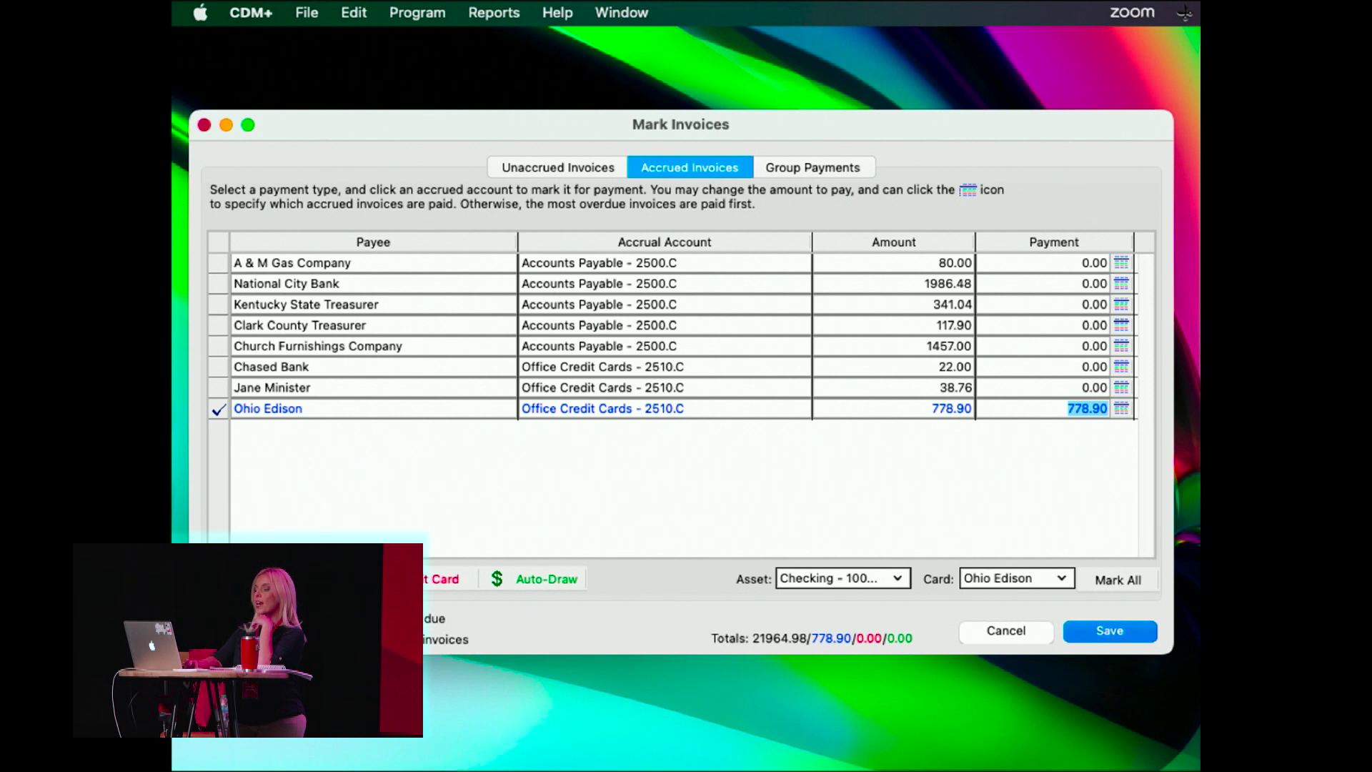
{"action": "left_click", "coordinate": [219, 409]}
{"action": "left_click", "coordinate": [219, 409]}
{"action": "left_click", "coordinate": [218, 409]}
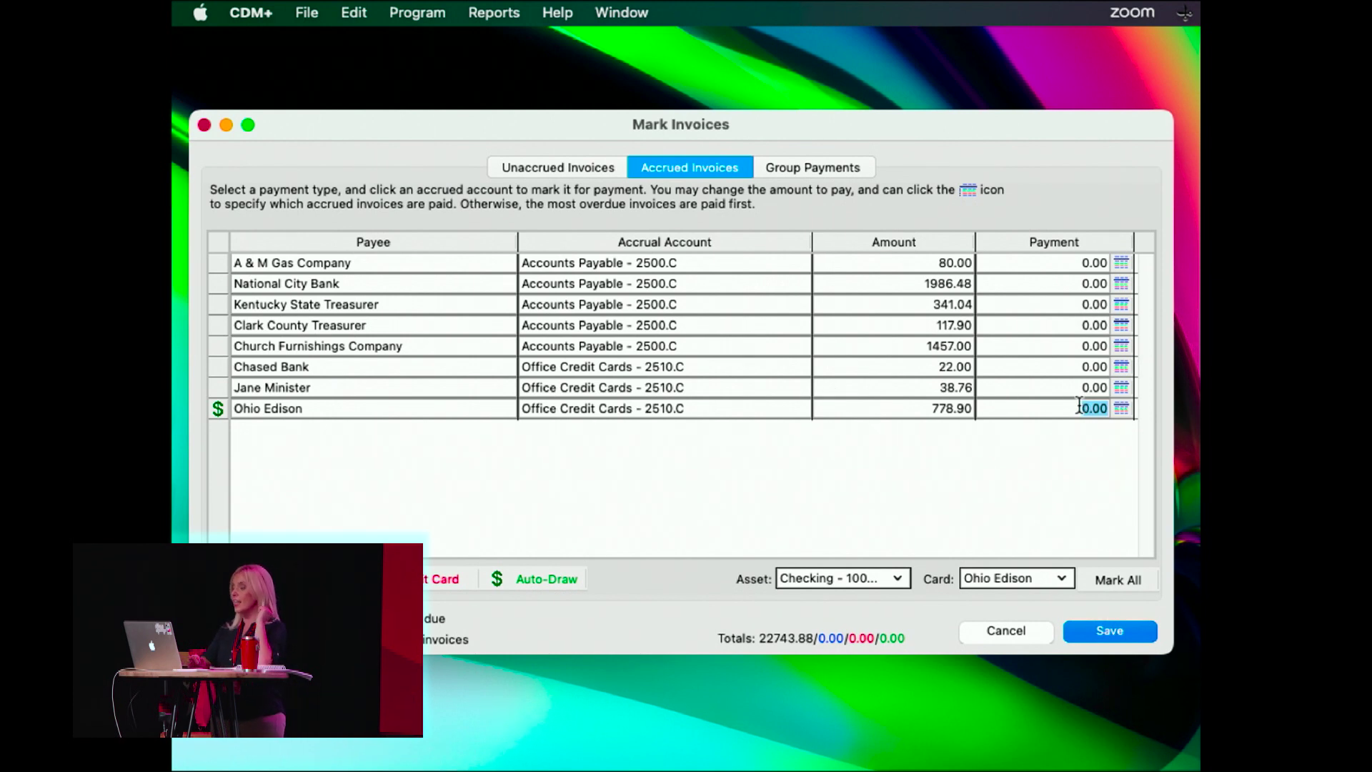
Step: Enter partial check payments of 600.00 for Ohio Edison and 1000.00 for Church Furnishings Company
{"action": "type", "text": "600"}
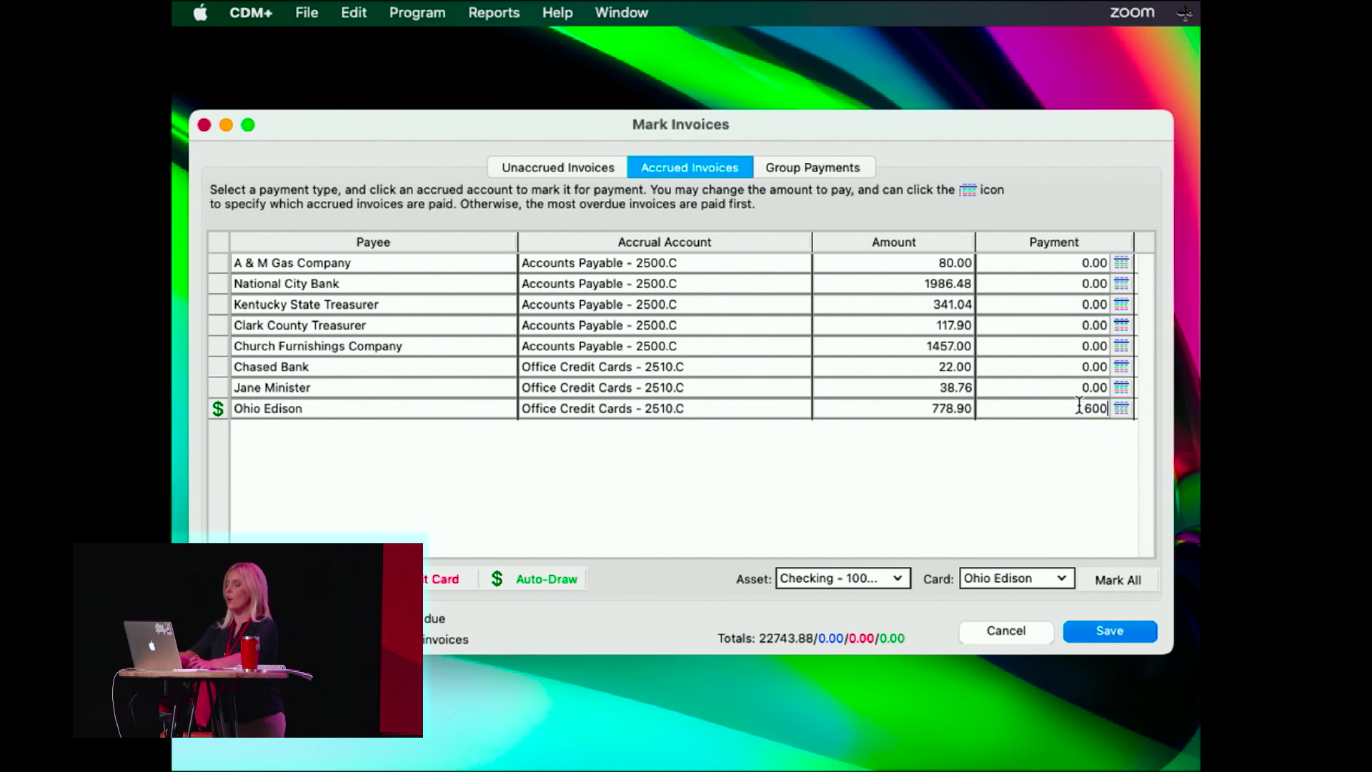
{"action": "key", "text": "Return"}
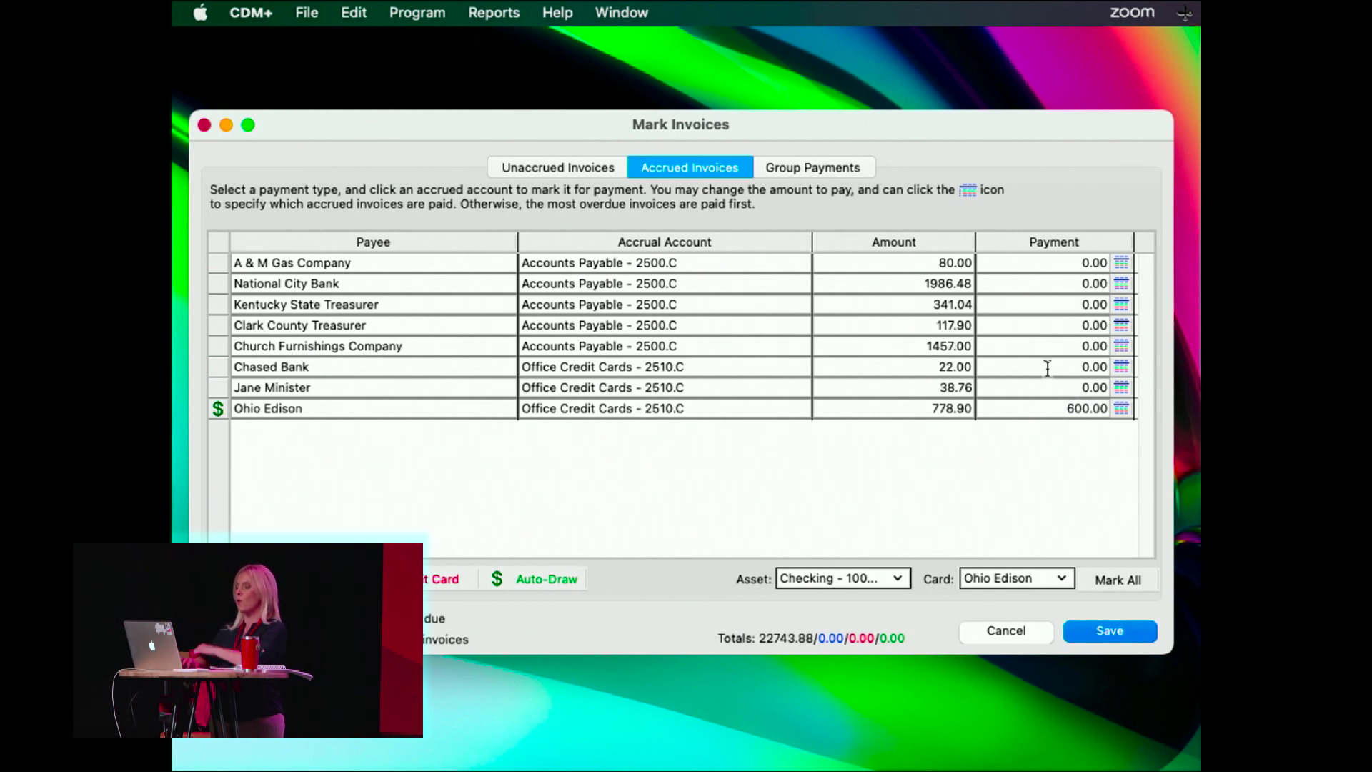
{"action": "left_click", "coordinate": [1076, 346]}
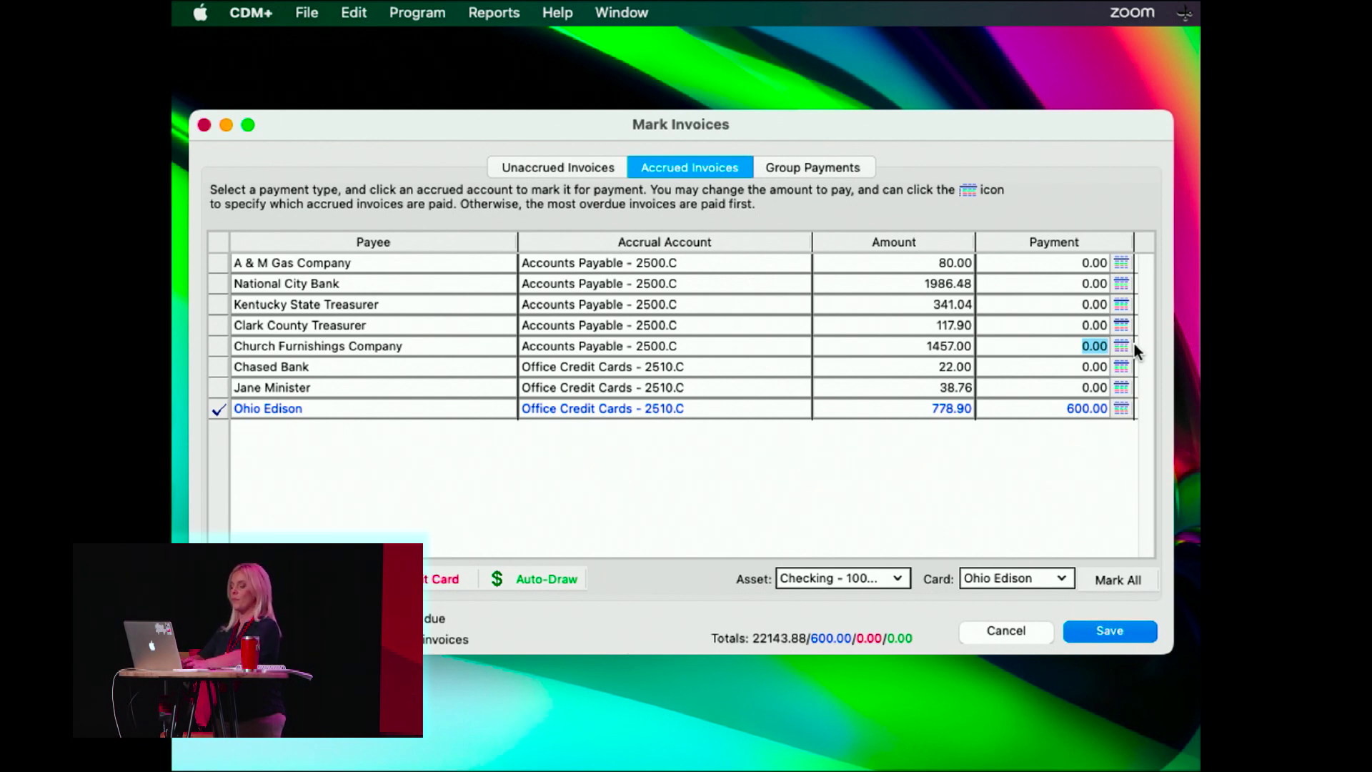
{"action": "type", "text": "1000.00"}
{"action": "left_click", "coordinate": [1050, 368]}
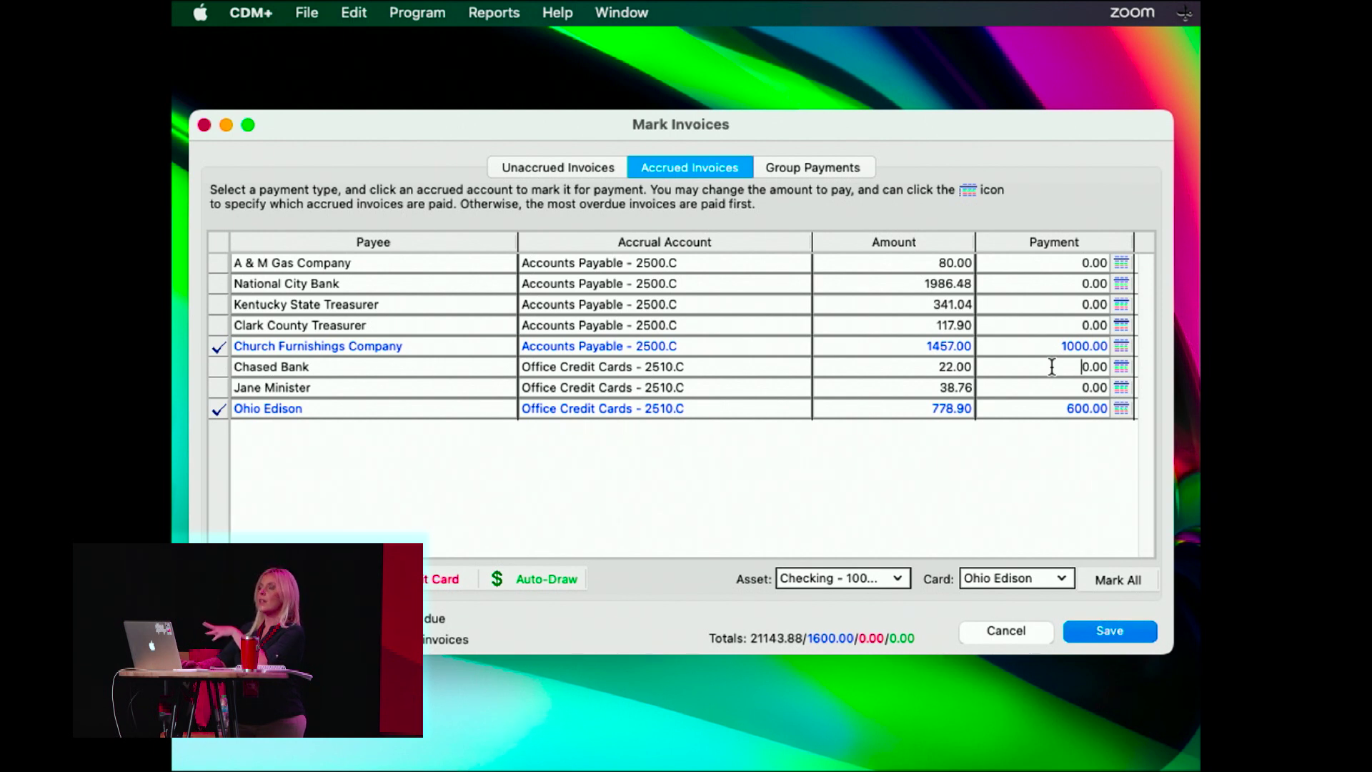
Step: Review how the 600.00 Ohio Edison payment is broken down across its accrued invoices and accept the breakdown
{"action": "left_click", "coordinate": [1122, 408]}
{"action": "left_click_drag", "start_coordinate": [1125, 394], "coordinate": [624, 206]}
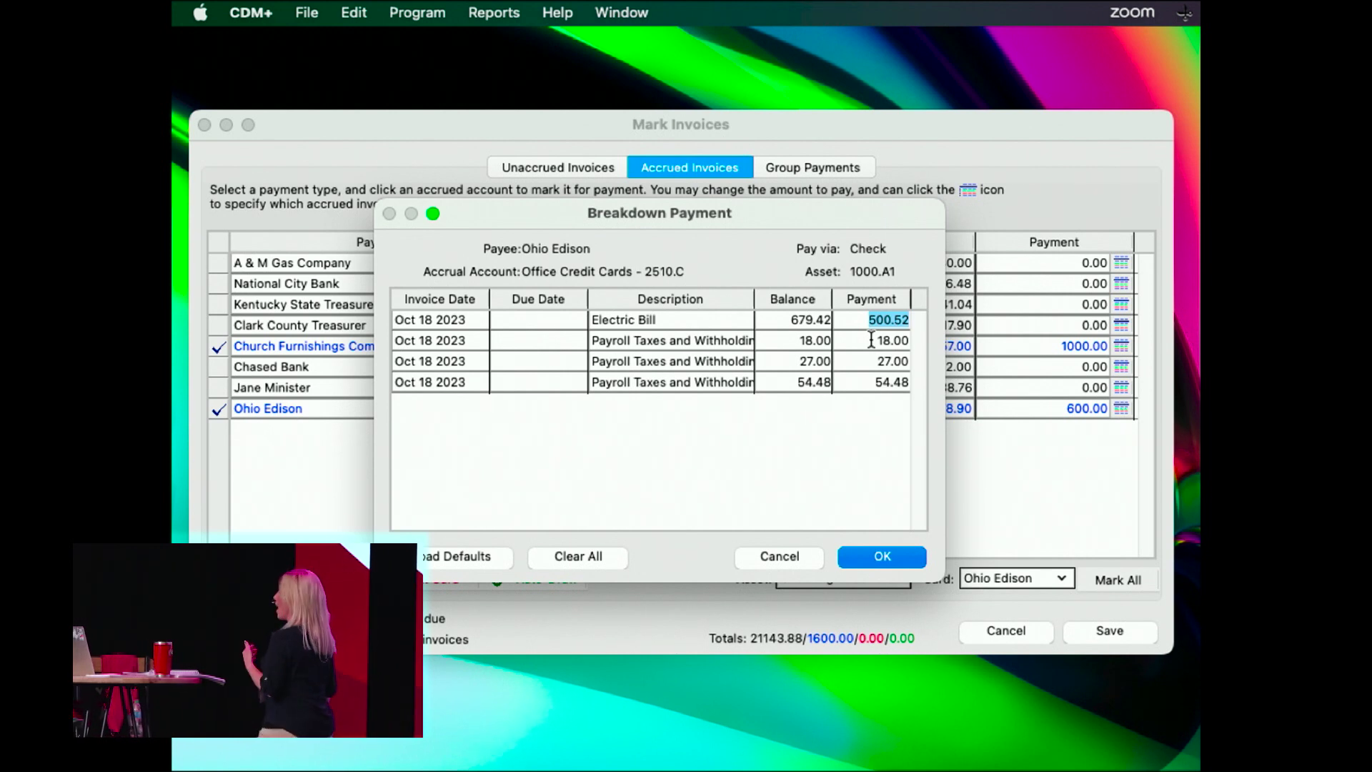
{"action": "left_click", "coordinate": [891, 565]}
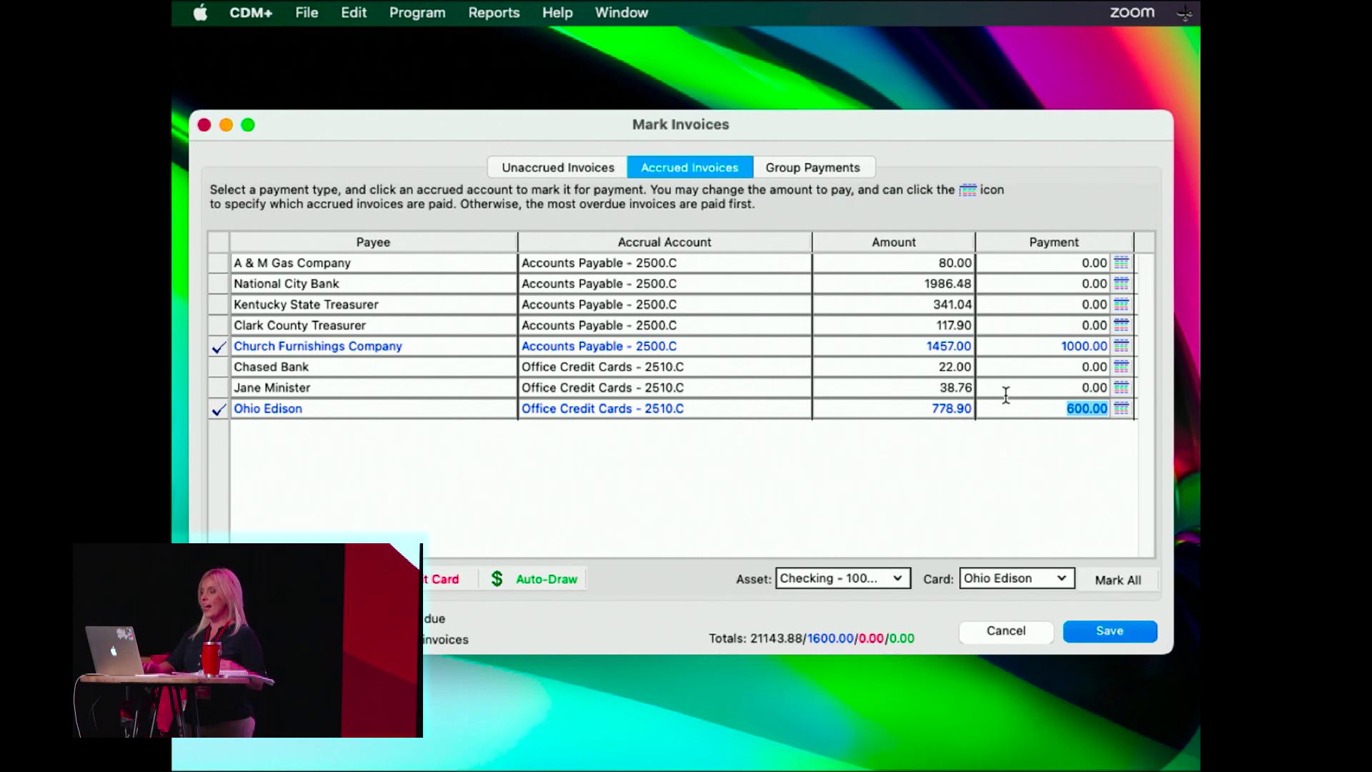
Step: Save the marked accrued payments, continue to Write Checks, and write both checks from Checking - 1000.A1 to the screen
{"action": "left_click", "coordinate": [1108, 632]}
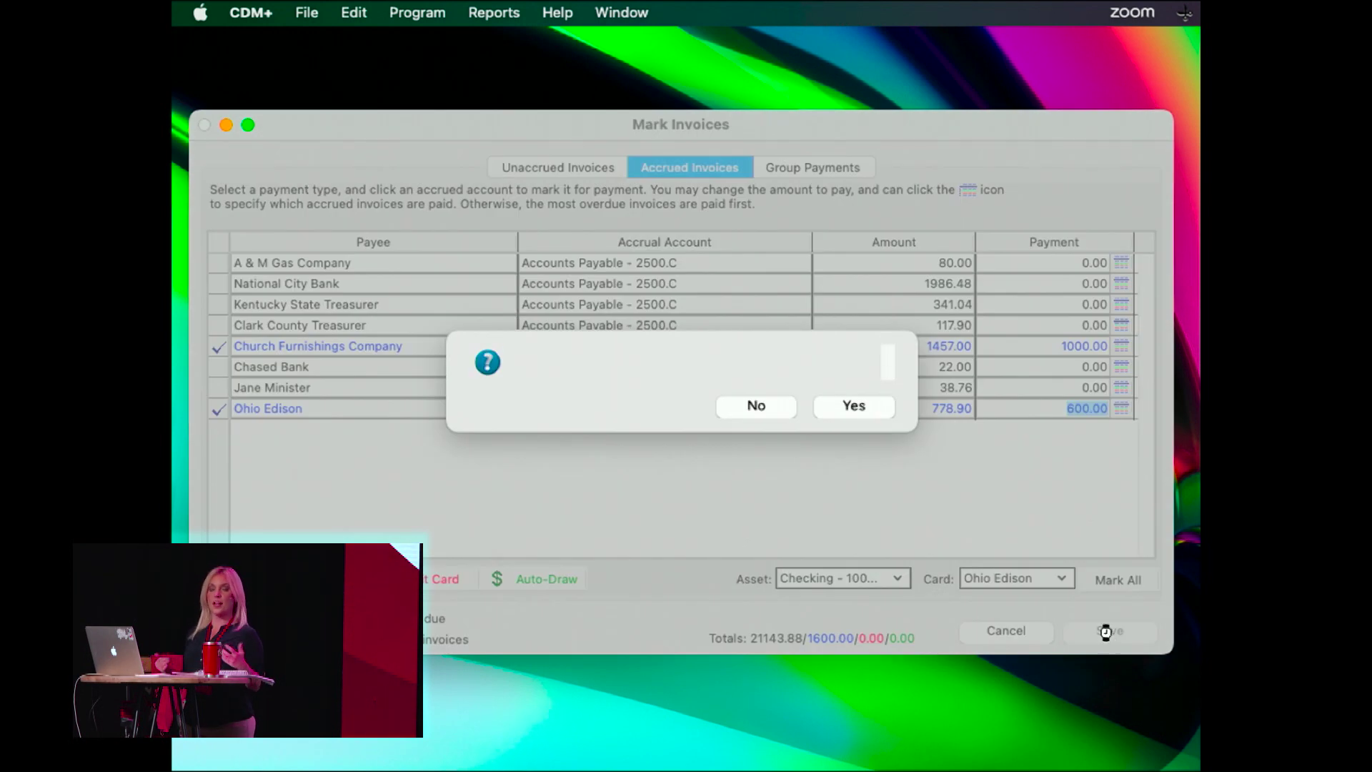
{"action": "left_click", "coordinate": [854, 407]}
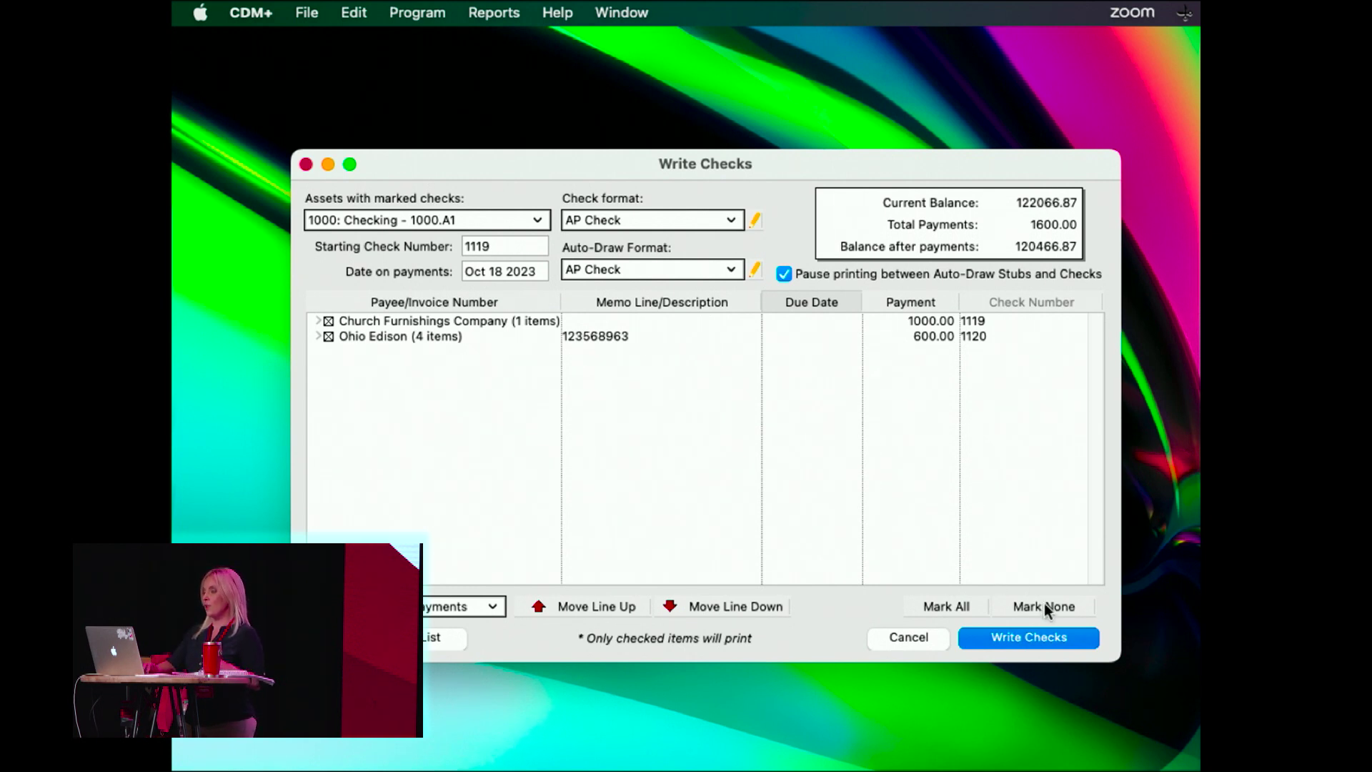
{"action": "left_click", "coordinate": [1032, 635]}
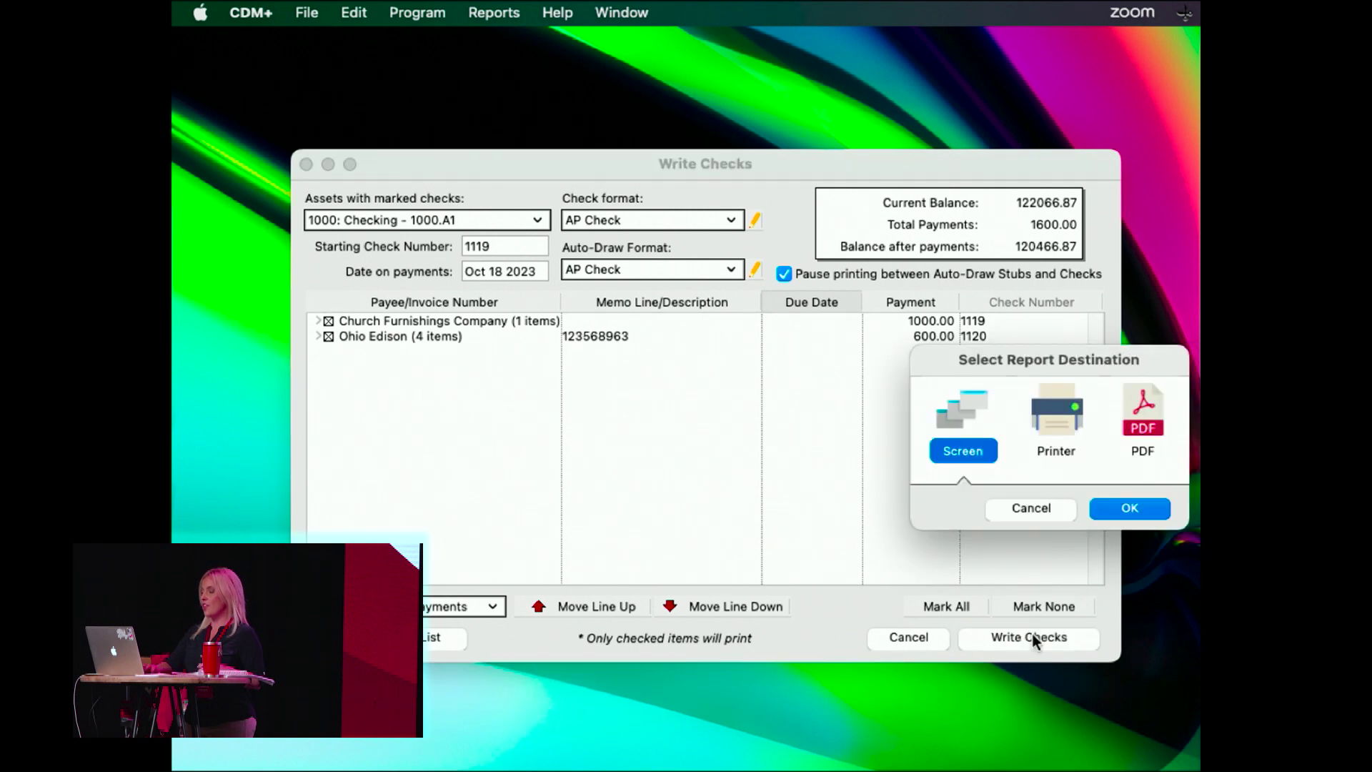
{"action": "left_click", "coordinate": [1139, 509]}
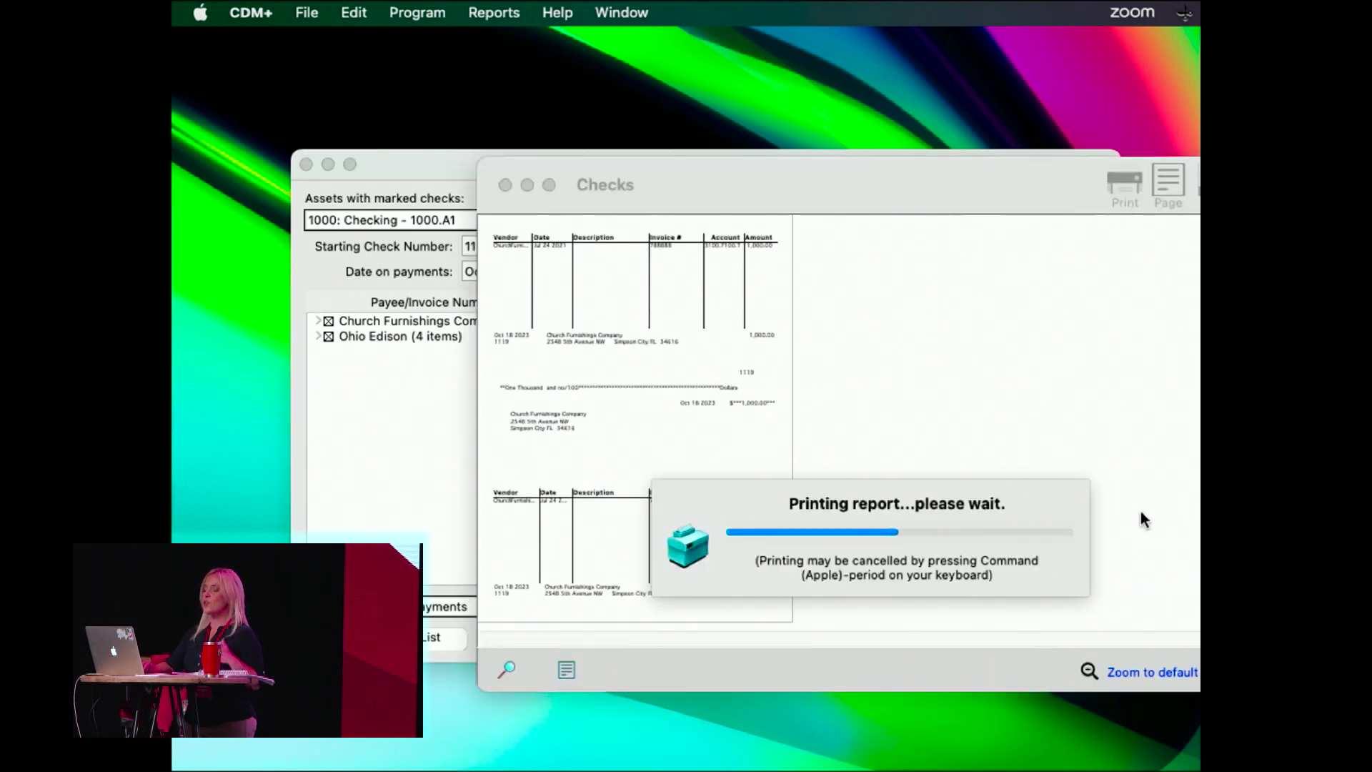
Step: Close the check preview, decline going to Post Payments, and close the Write Checks window
{"action": "left_click", "coordinate": [505, 186]}
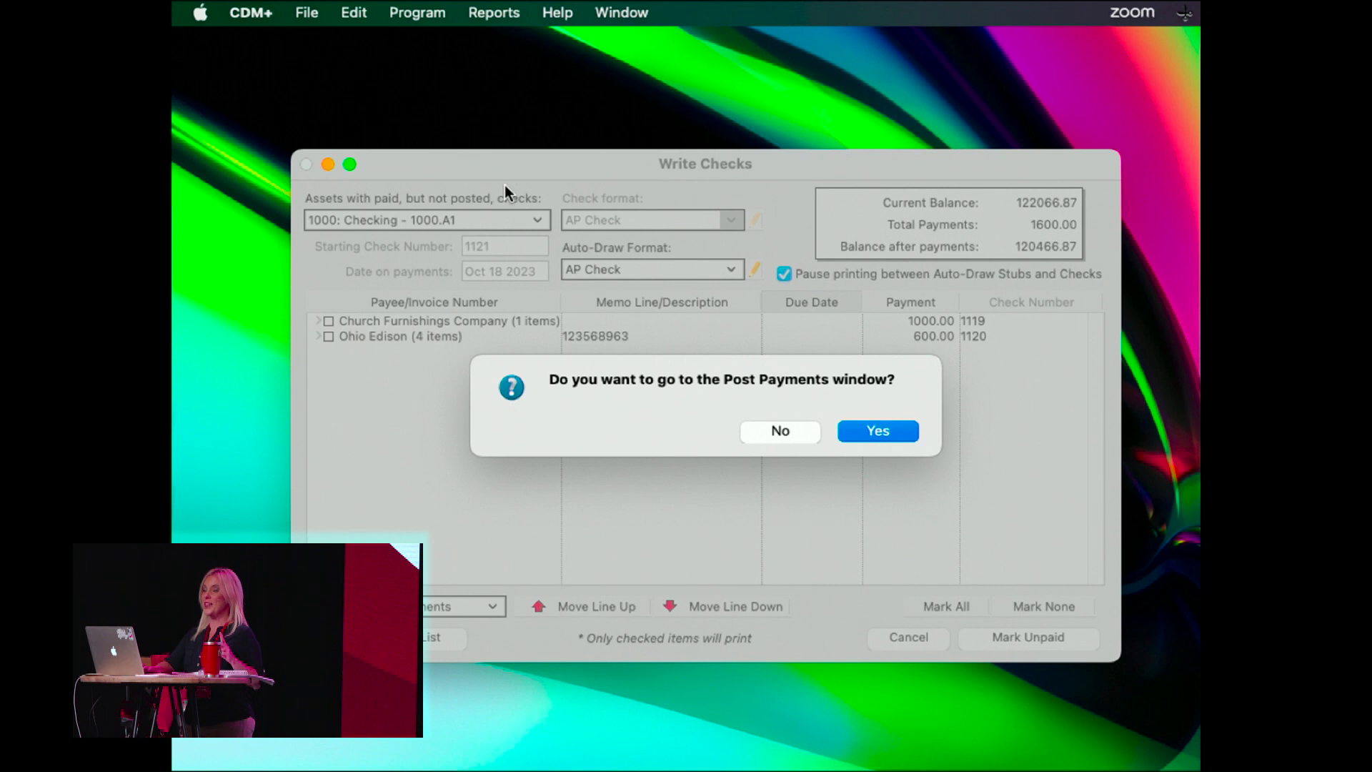
{"action": "left_click", "coordinate": [778, 431]}
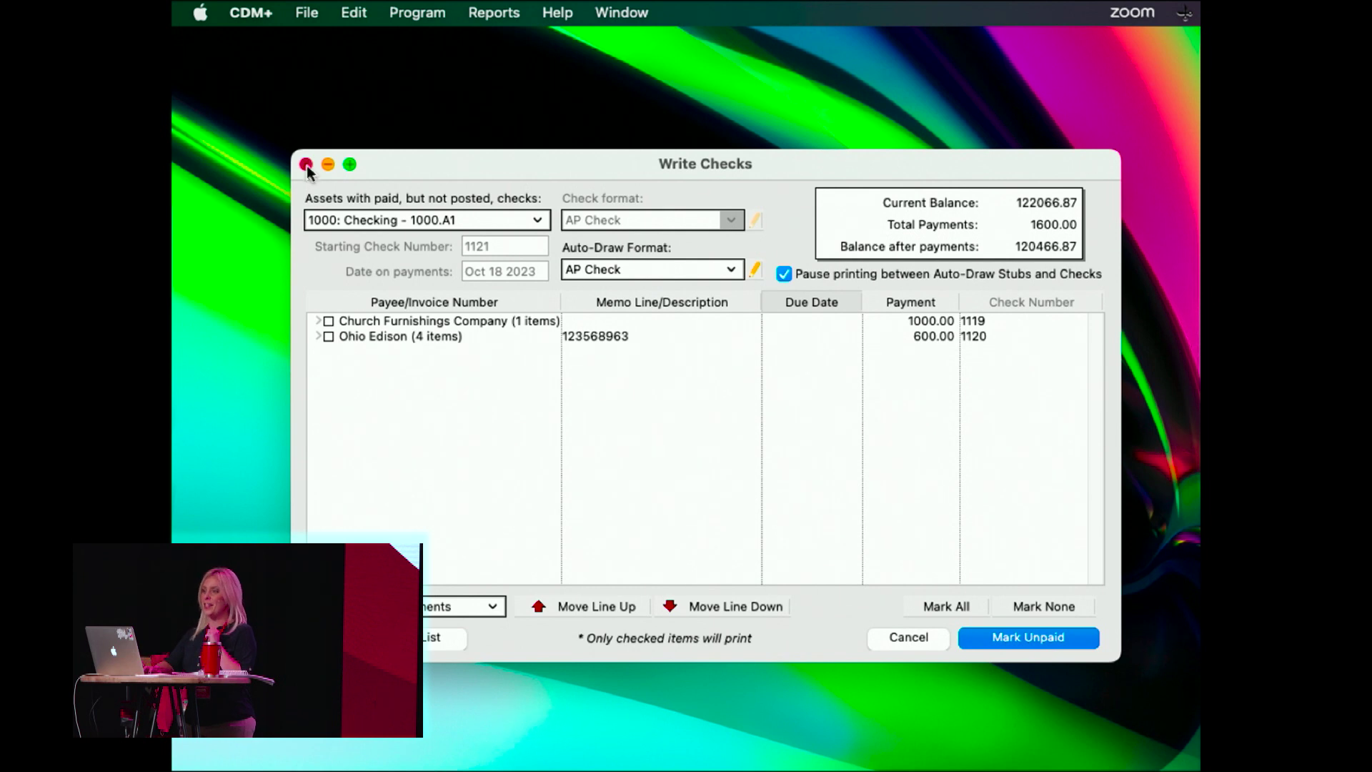
{"action": "left_click", "coordinate": [305, 165]}
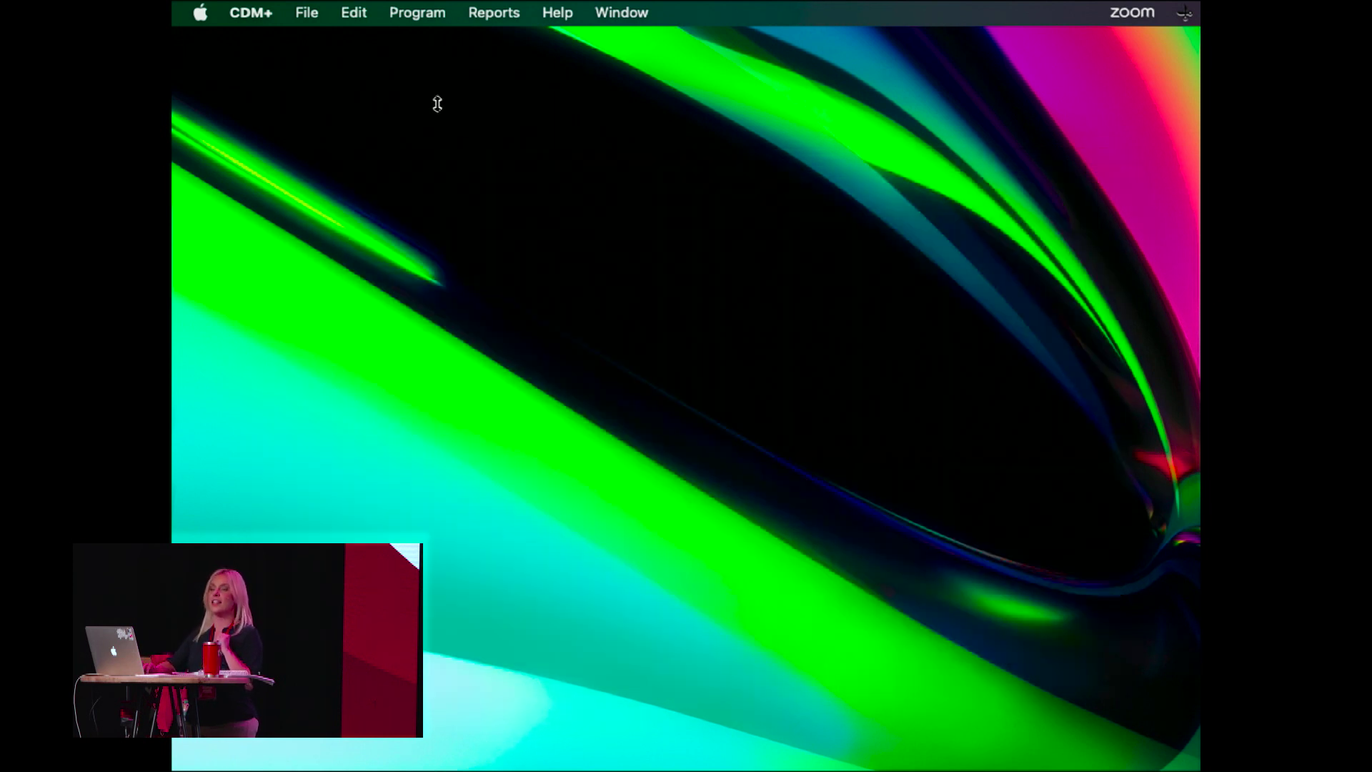
Step: Reopen Mark Invoices to Pay and examine the remaining accrued invoices
{"action": "left_click", "coordinate": [423, 12]}
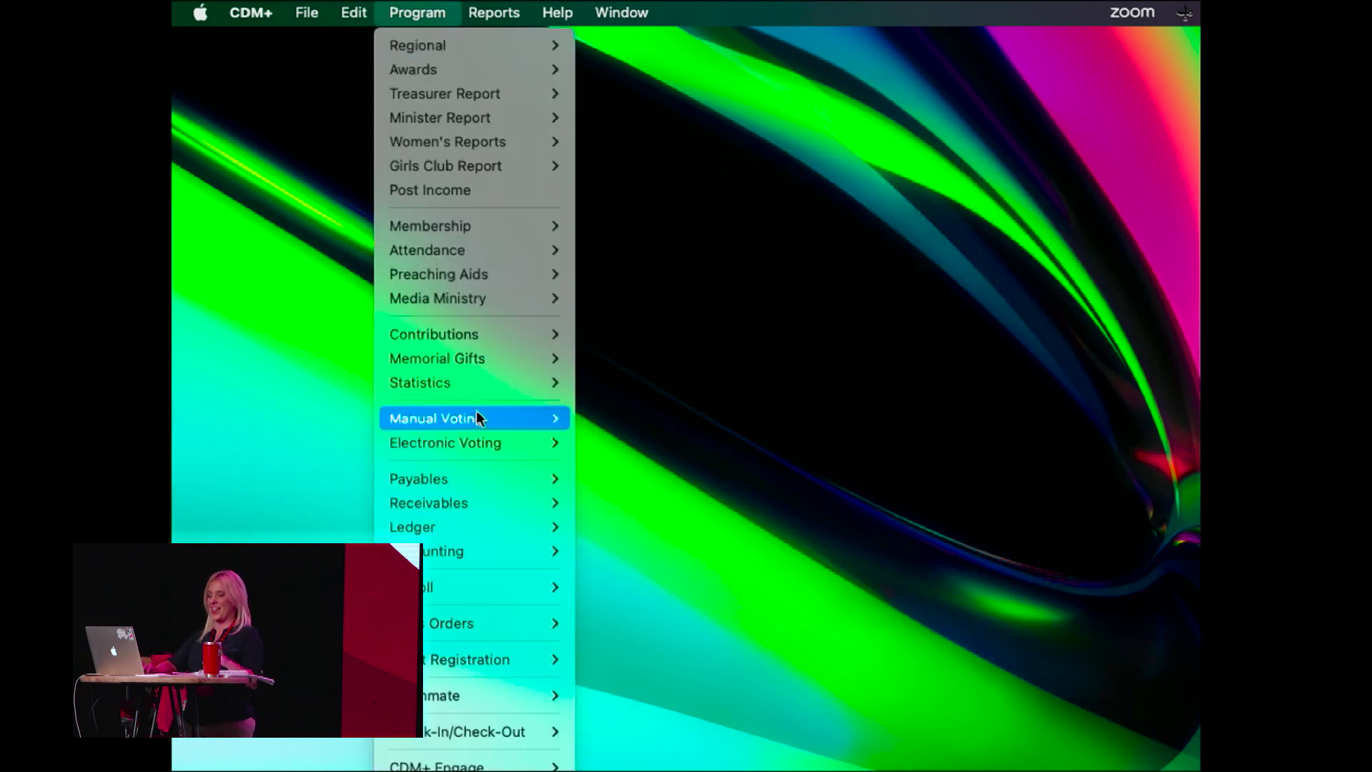
{"action": "mouse_move", "coordinate": [492, 477]}
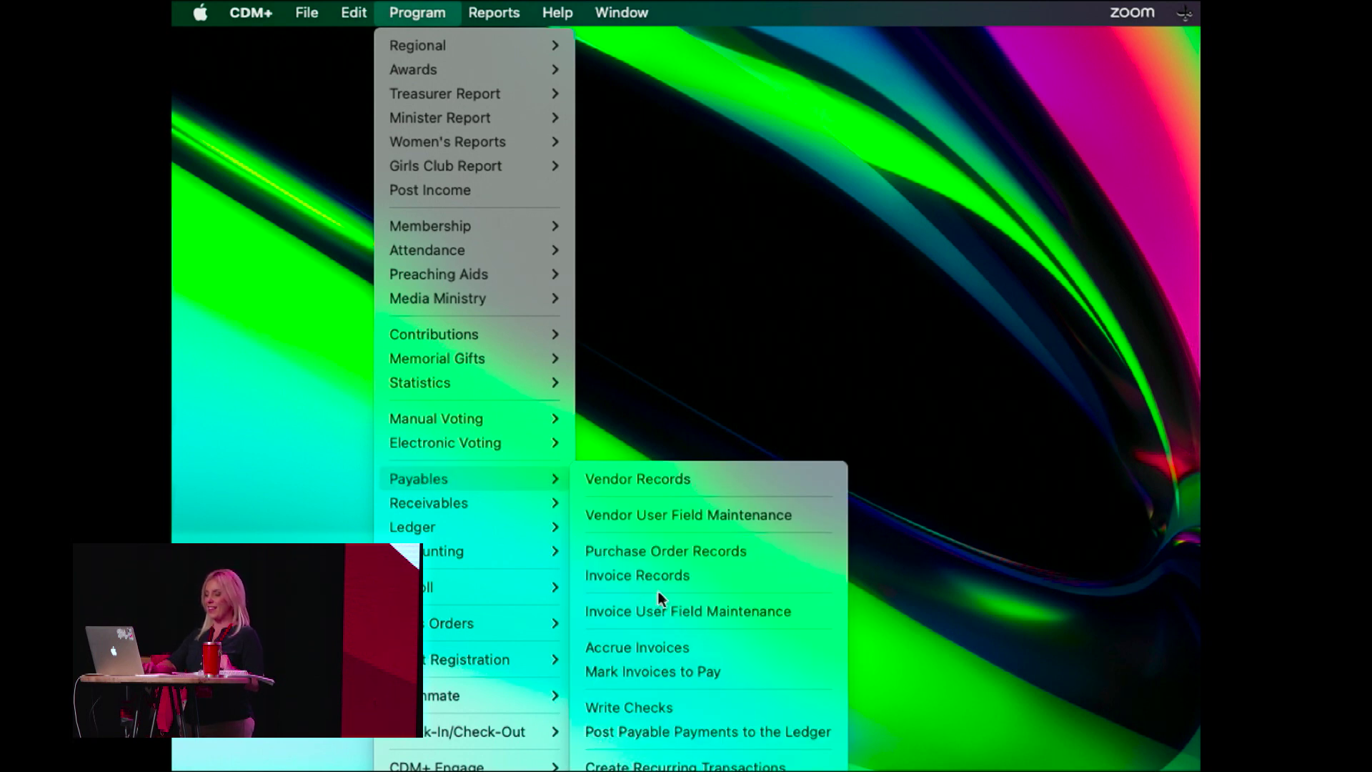
{"action": "left_click", "coordinate": [663, 670]}
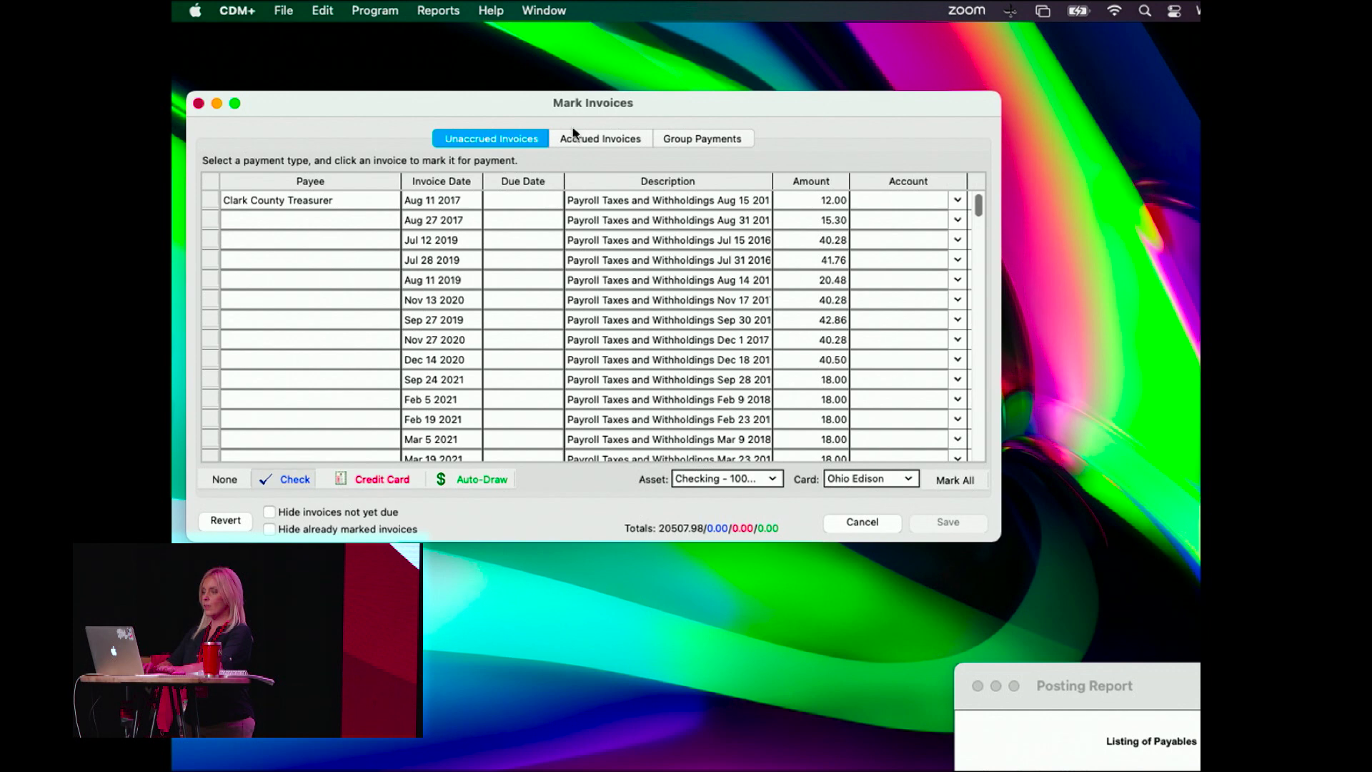
{"action": "left_click", "coordinate": [577, 138]}
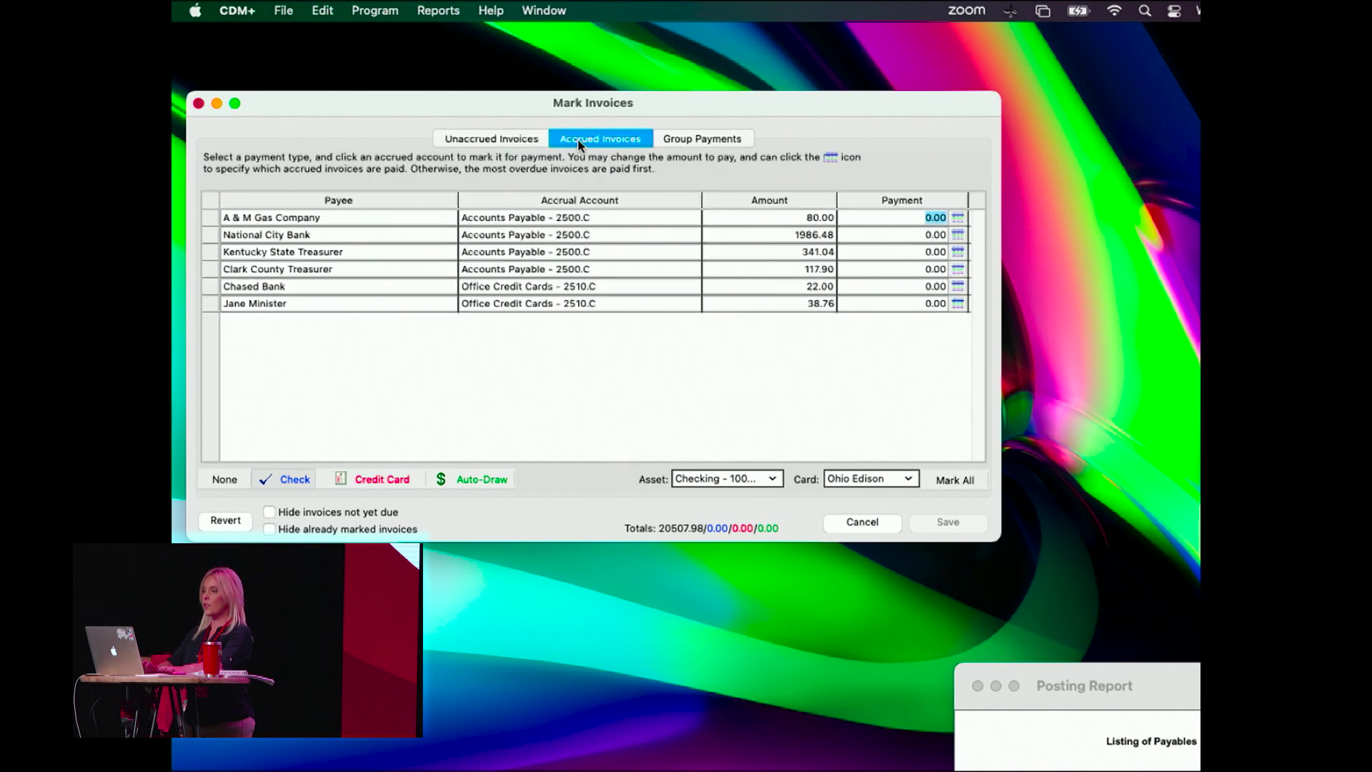
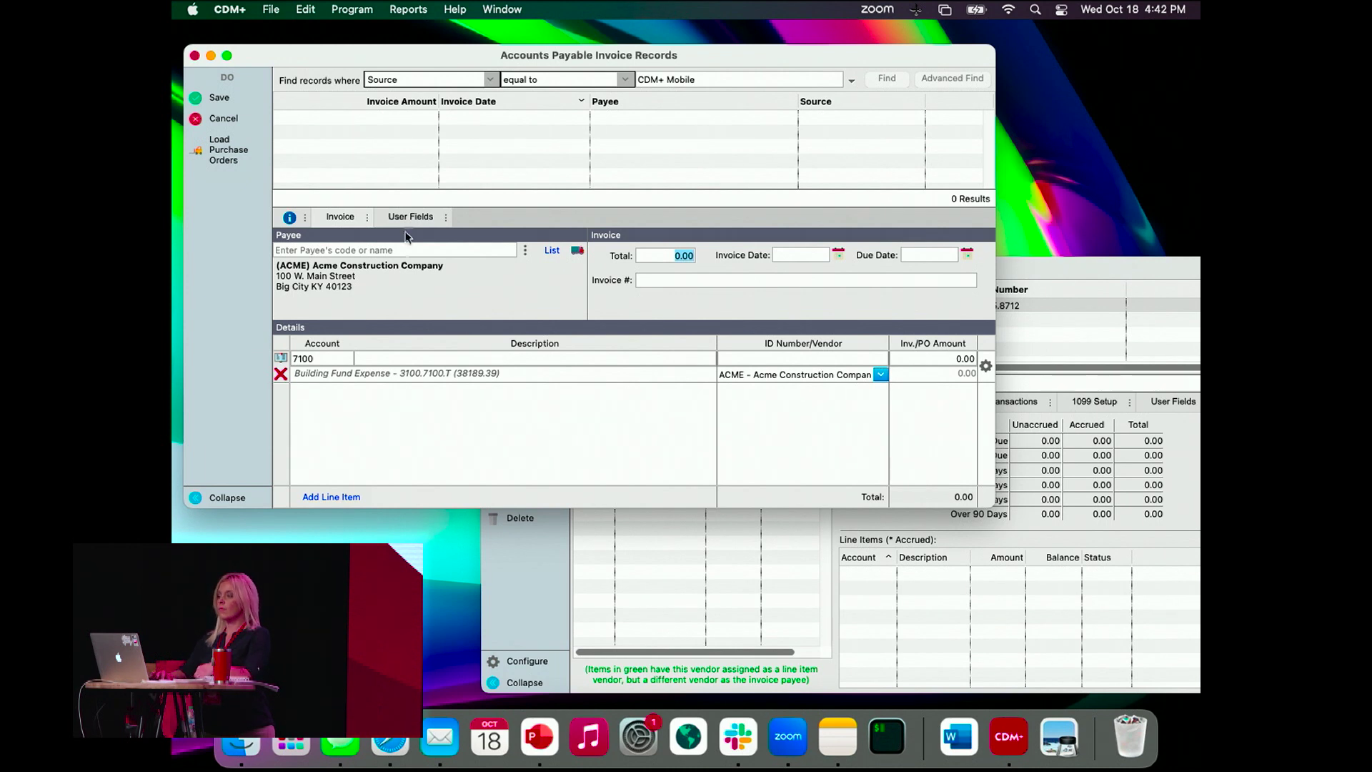
Step: Set the new invoice's payee to Ohio Edison
{"action": "left_click", "coordinate": [389, 249]}
{"action": "type", "text": "ohio"}
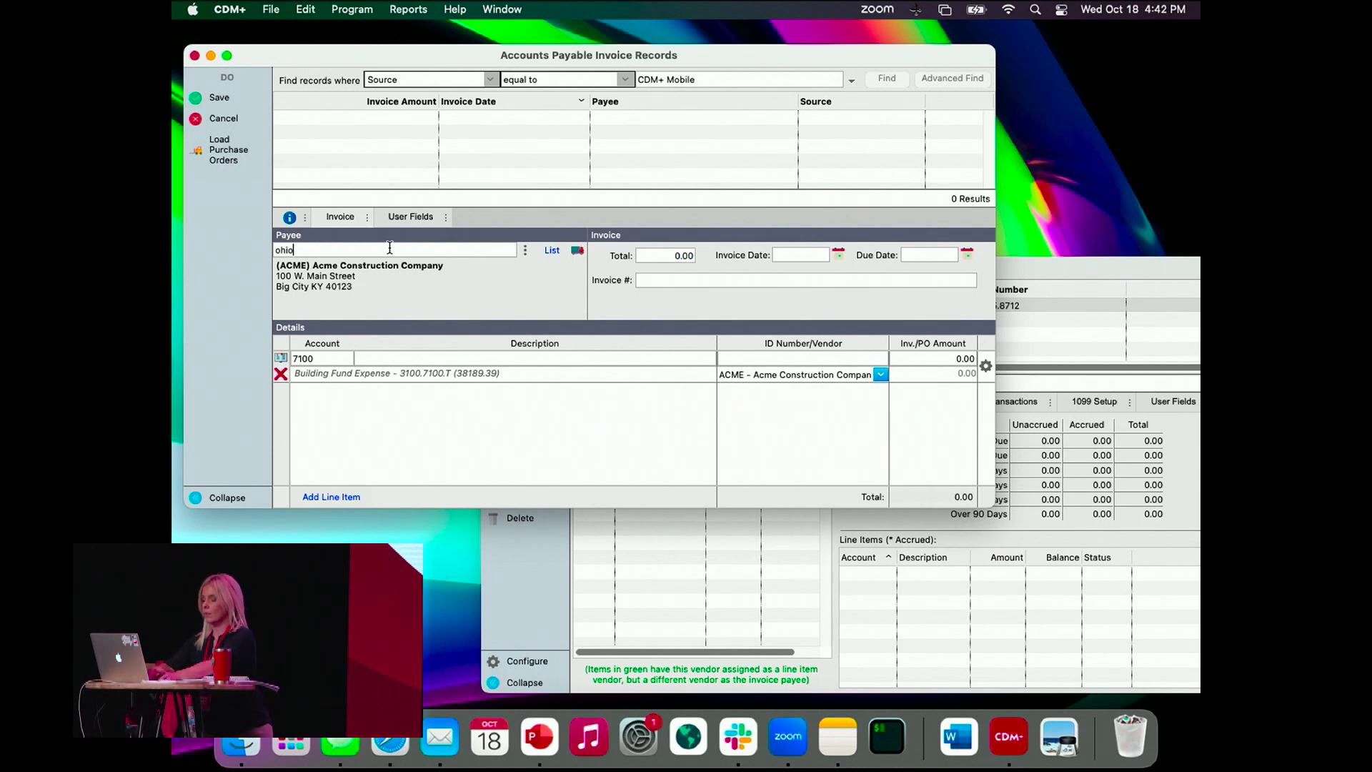
{"action": "key", "text": "Return"}
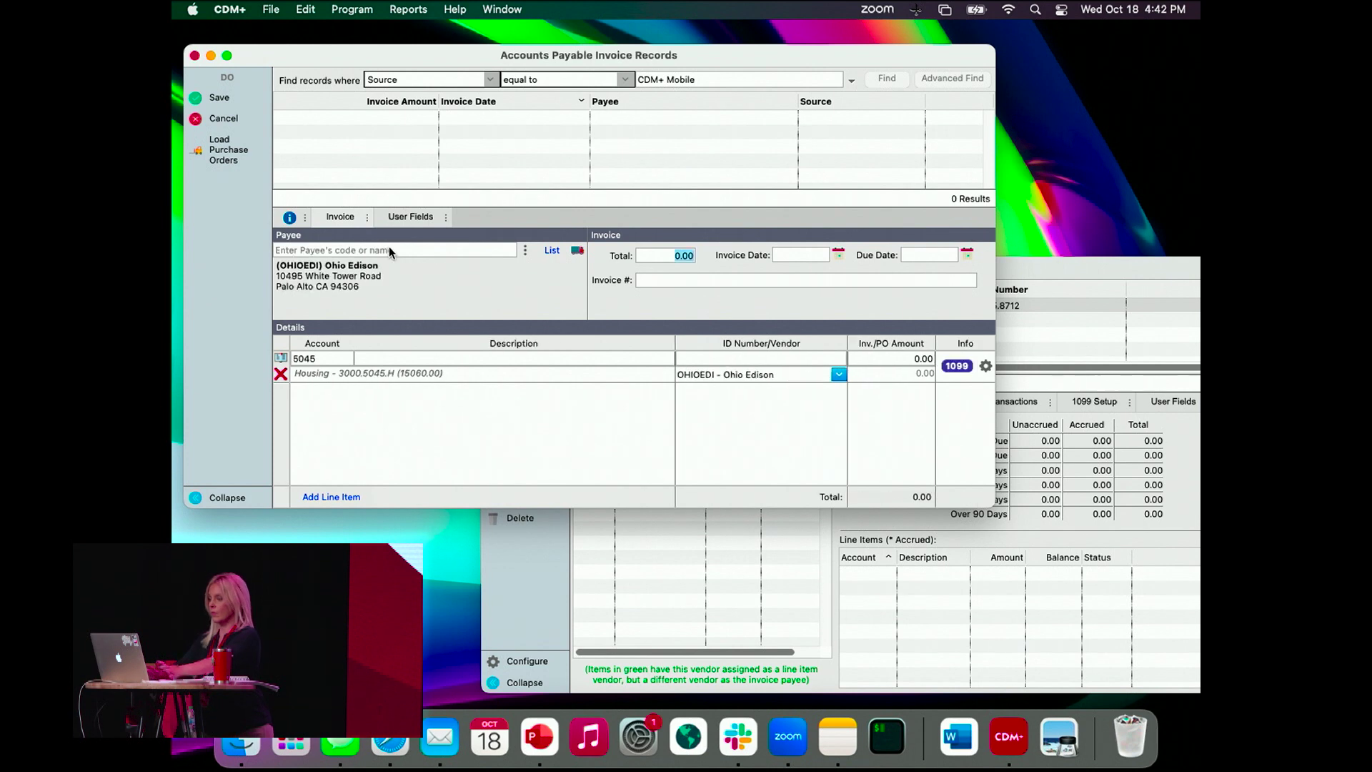
Step: Try clearing the 1099 tax flag on the Ohio Edison invoice's line item and discard the change
{"action": "left_click", "coordinate": [986, 367]}
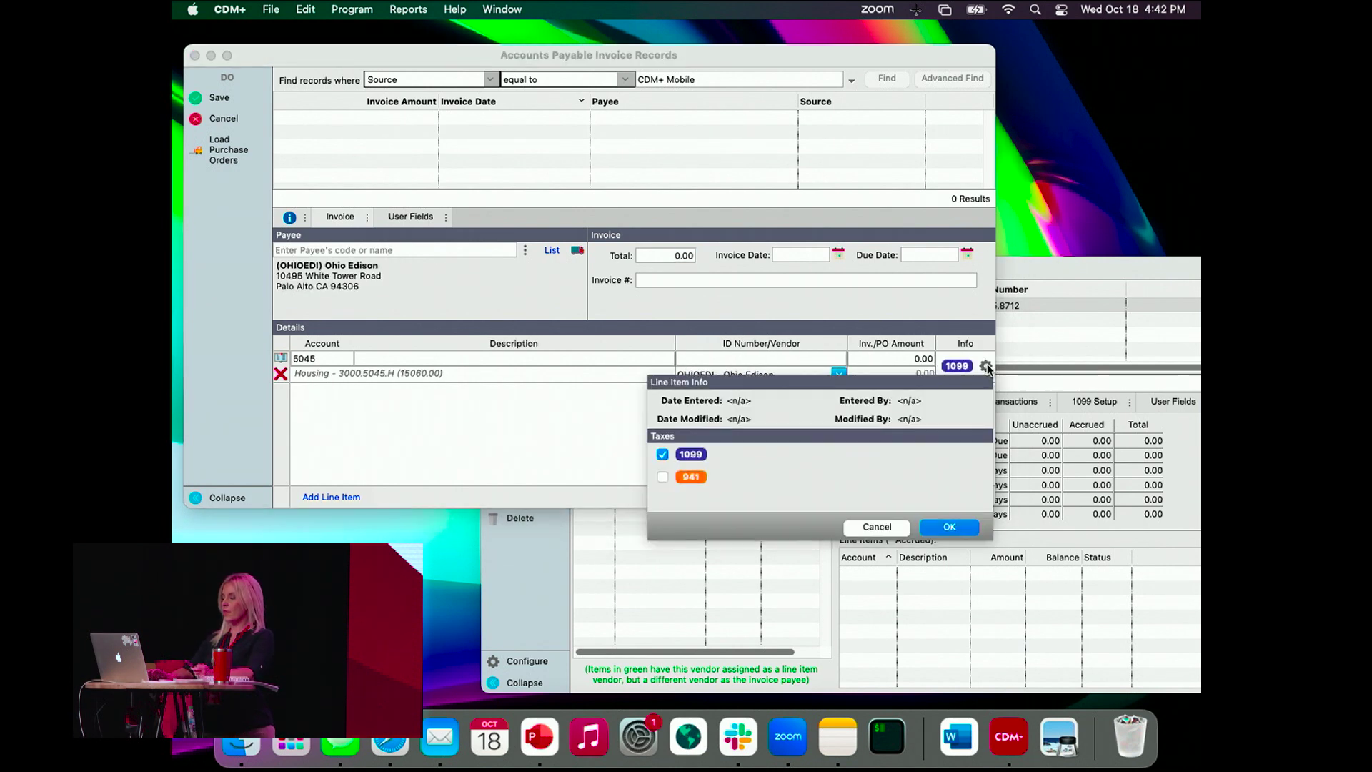
{"action": "left_click", "coordinate": [665, 453]}
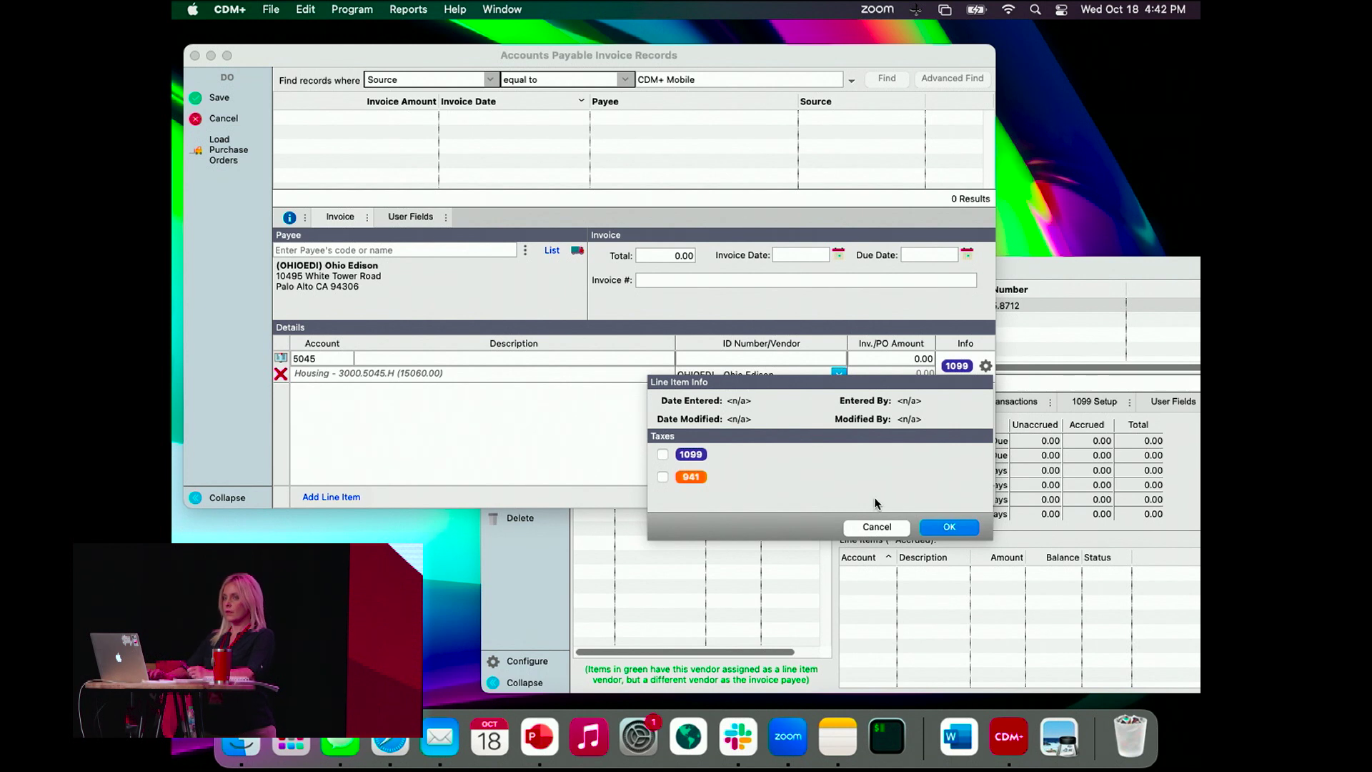
{"action": "left_click", "coordinate": [878, 527]}
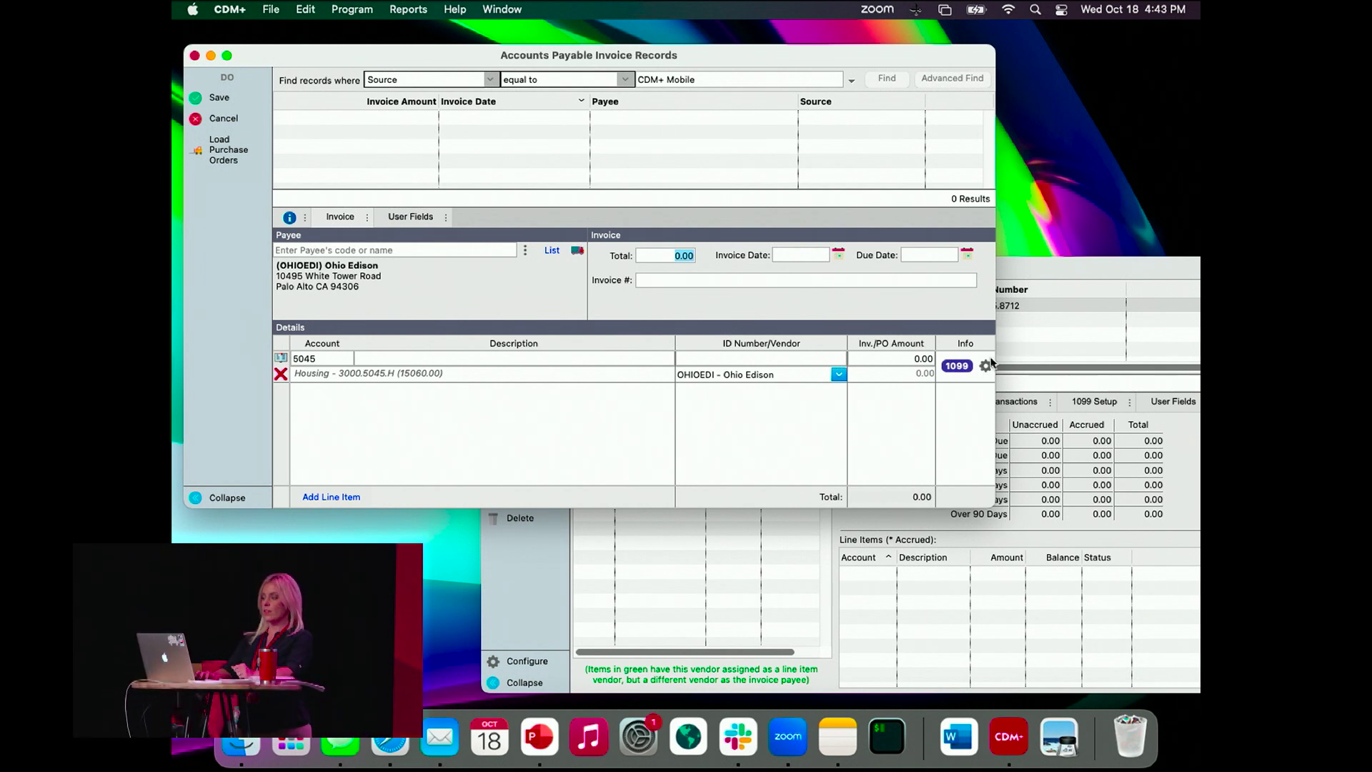
Step: Clear the 1099 tax flag for the Housing line item on the Ohio Edison invoice and accept it
{"action": "left_click", "coordinate": [986, 367]}
{"action": "left_click", "coordinate": [986, 367]}
{"action": "left_click", "coordinate": [986, 367]}
{"action": "left_click", "coordinate": [519, 462]}
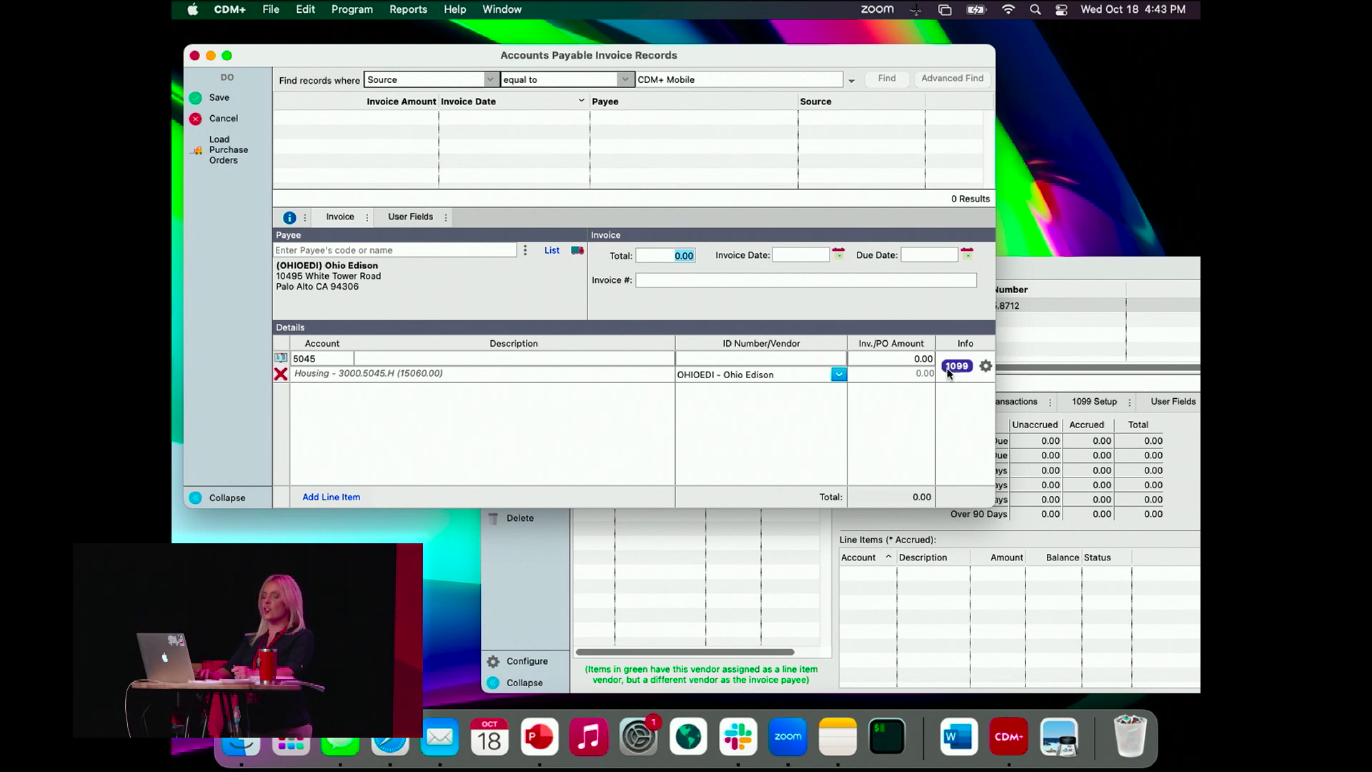
{"action": "left_click", "coordinate": [986, 366]}
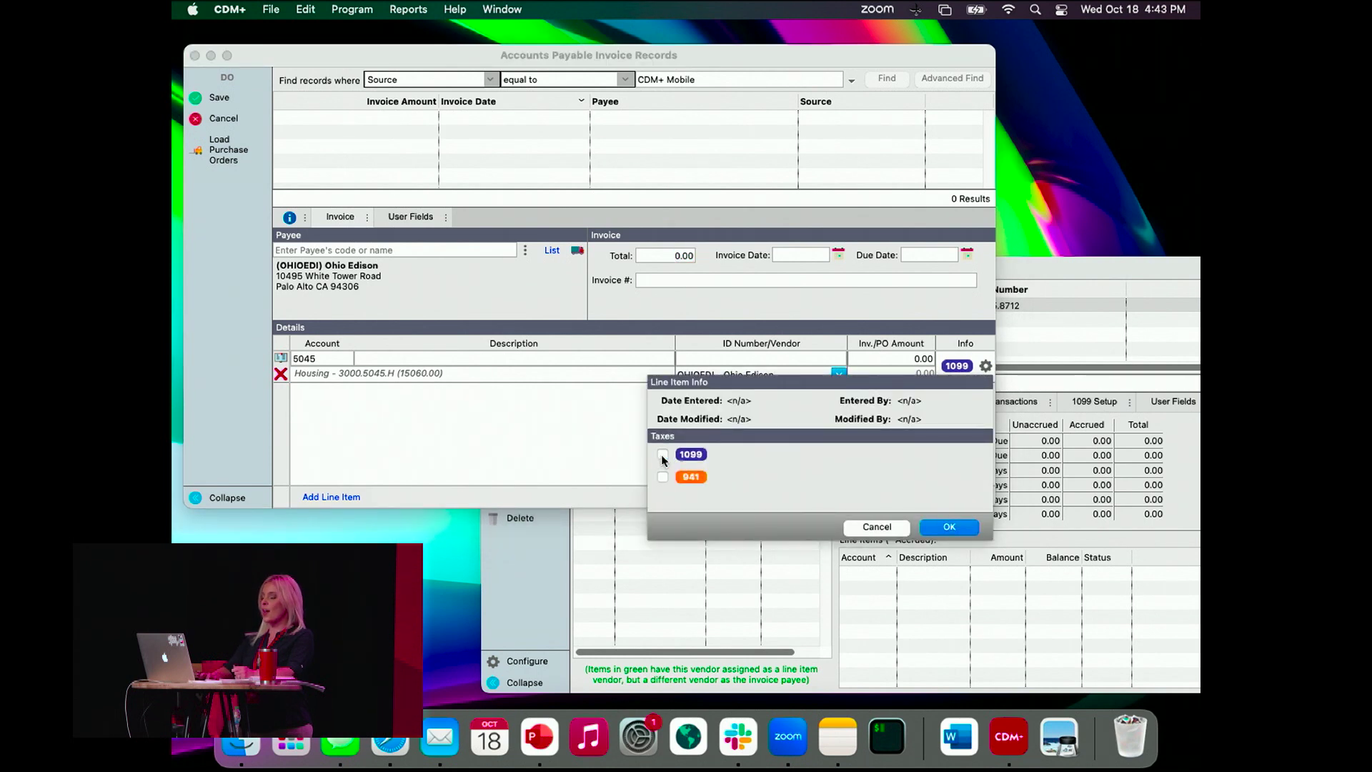
{"action": "left_click", "coordinate": [950, 527]}
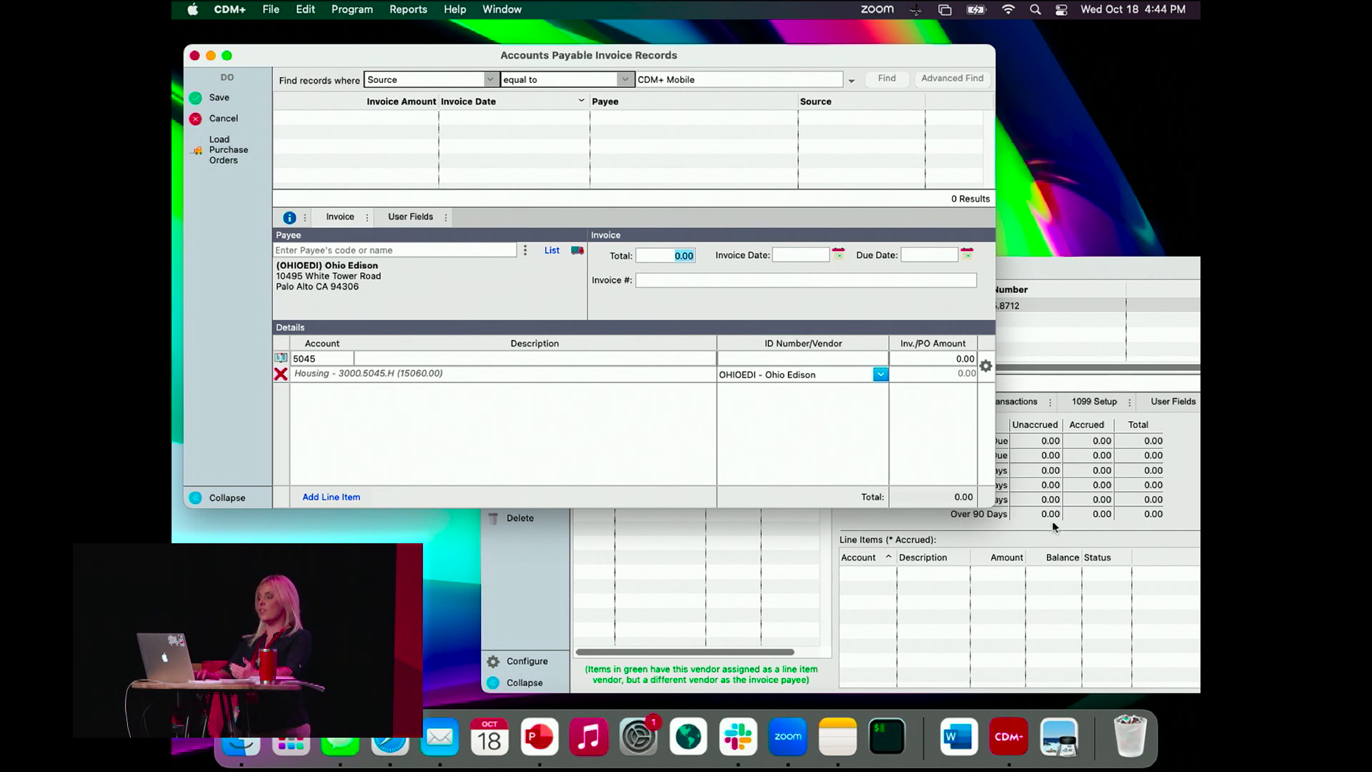
Step: Toggle the Housing line item's 1099 tax flag on, off and on again, accepting each change
{"action": "left_click", "coordinate": [986, 366]}
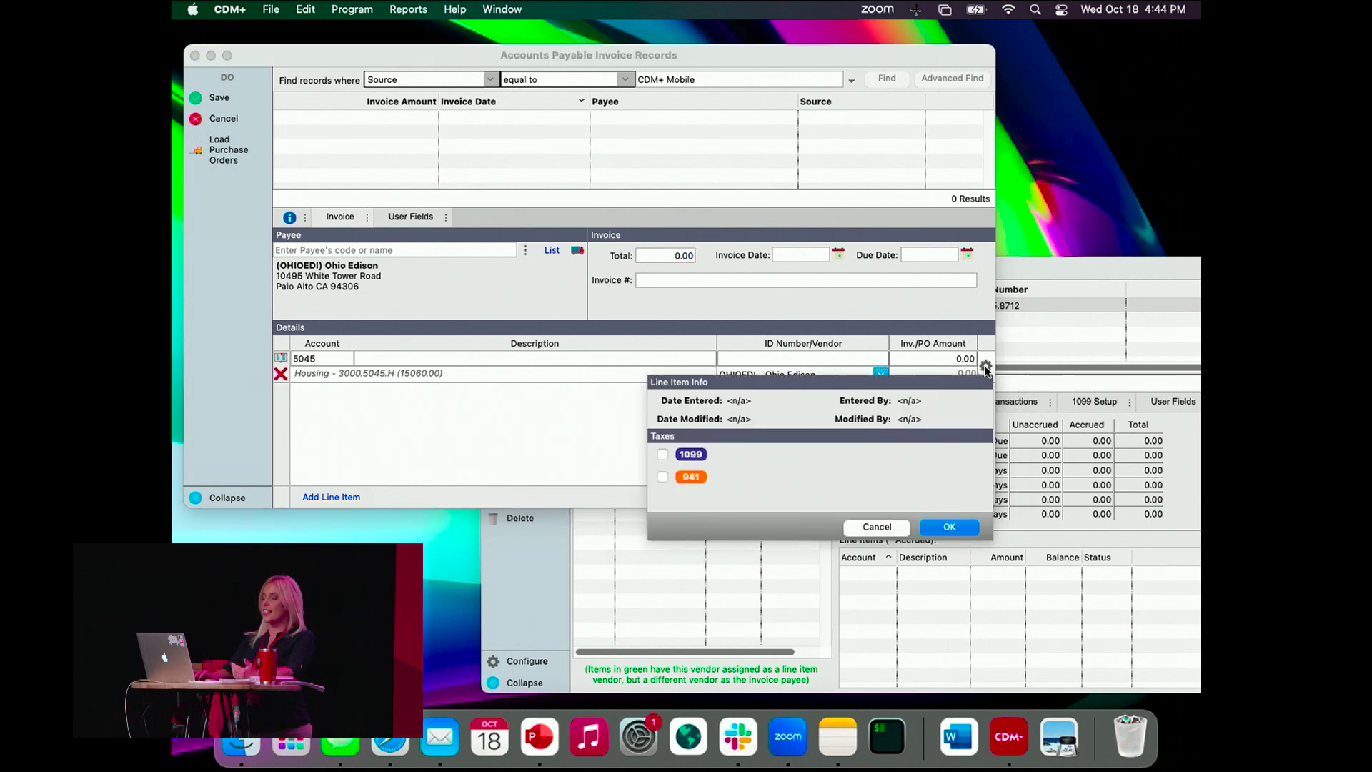
{"action": "left_click", "coordinate": [663, 454]}
{"action": "left_click", "coordinate": [947, 528]}
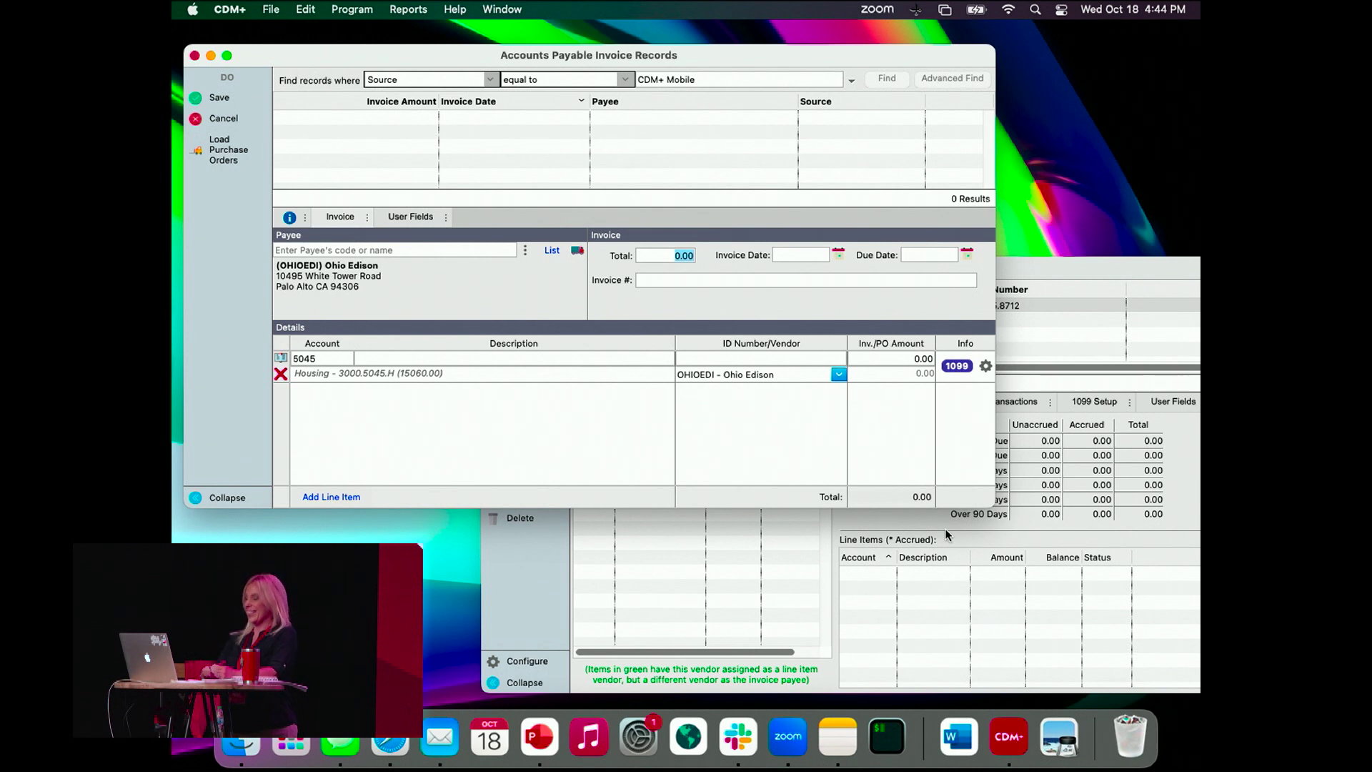
{"action": "left_click", "coordinate": [985, 368]}
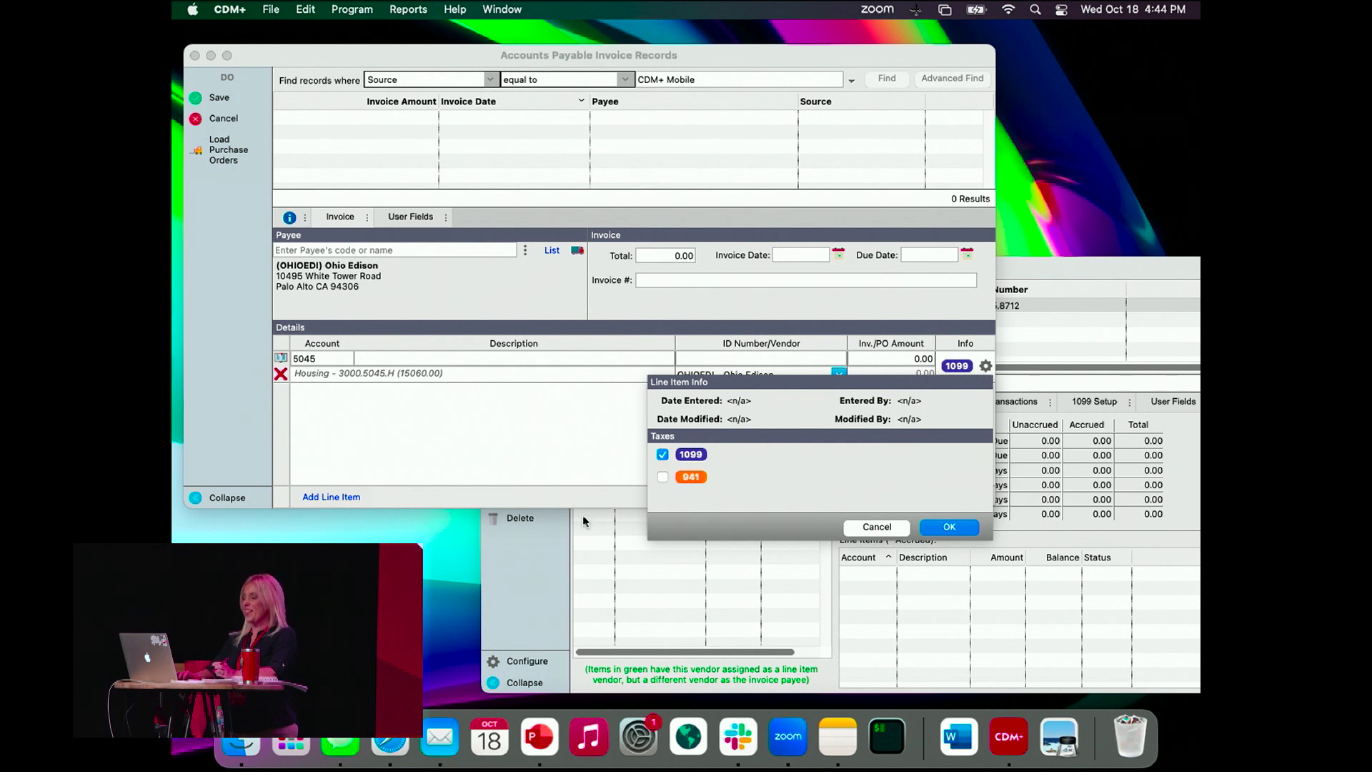
{"action": "left_click", "coordinate": [662, 455]}
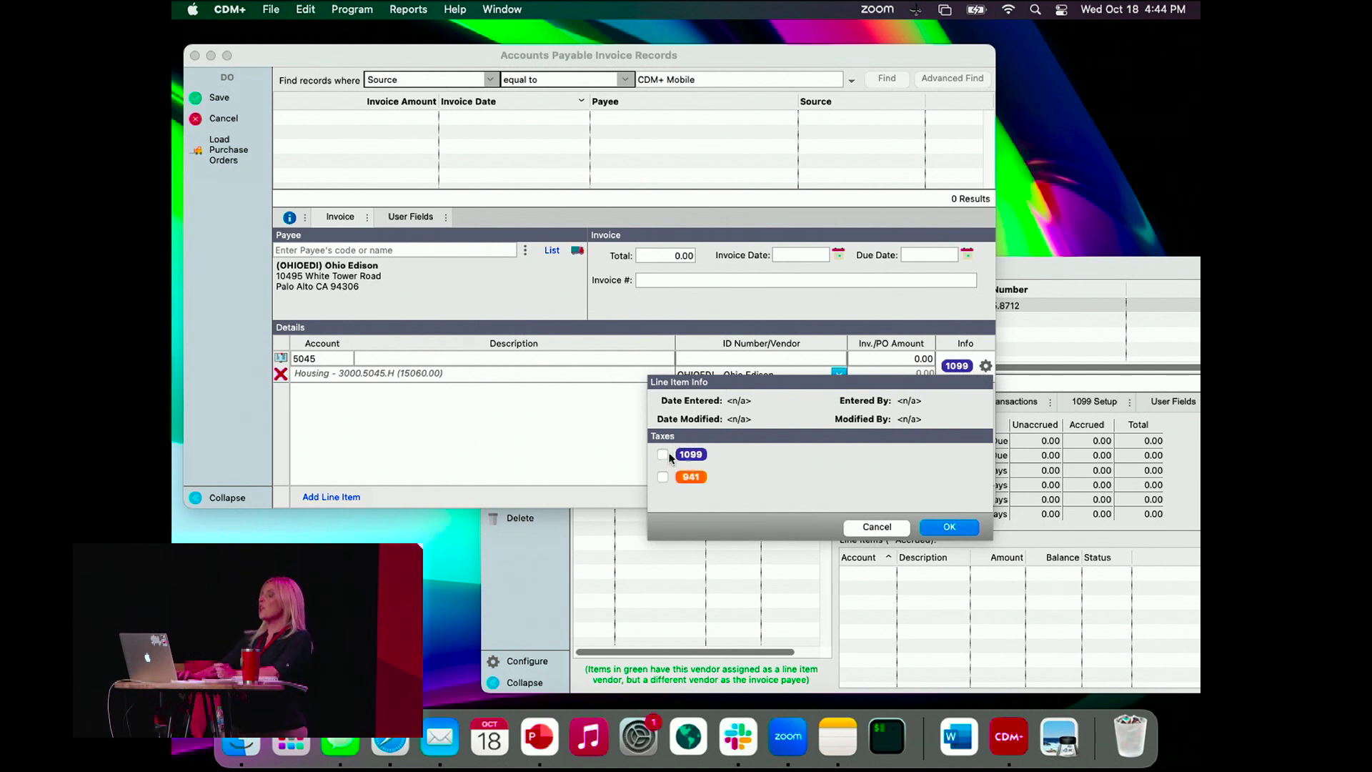
{"action": "left_click", "coordinate": [949, 527]}
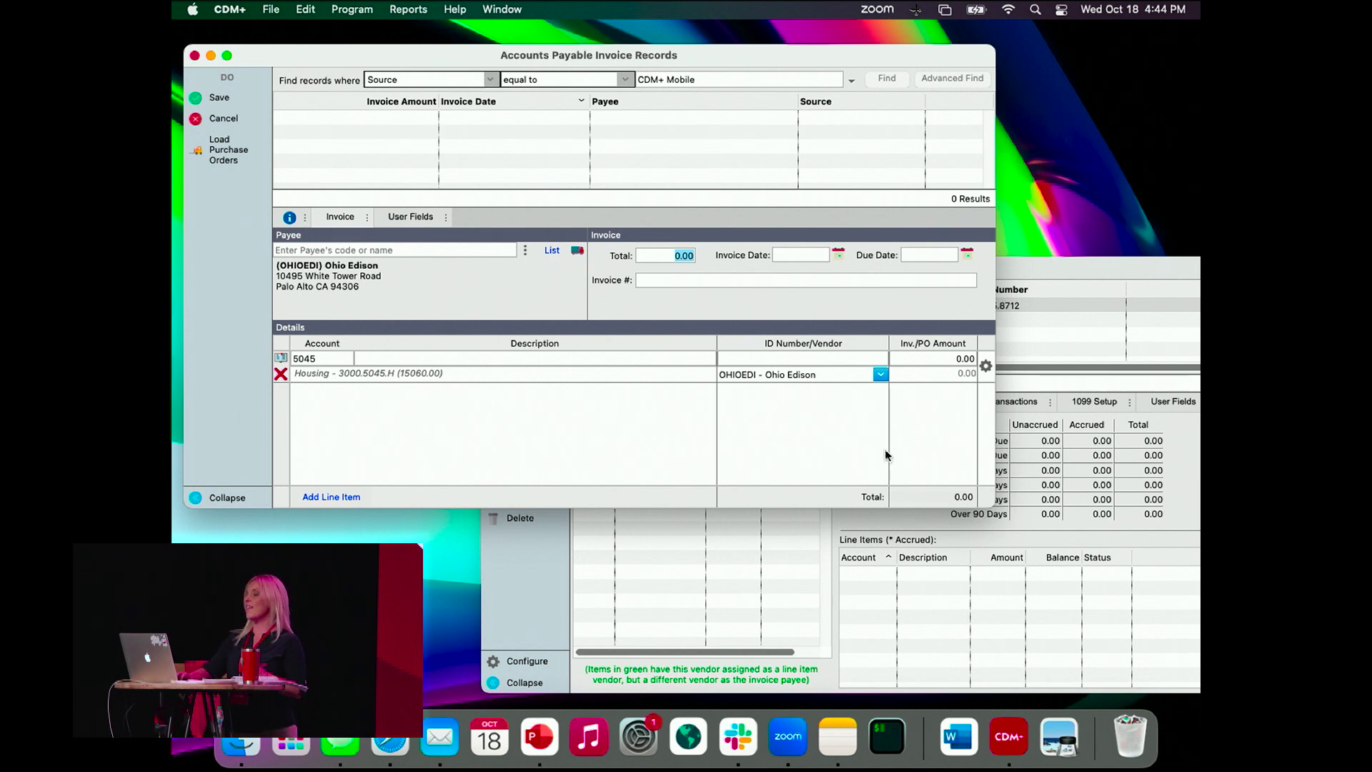
{"action": "left_click", "coordinate": [986, 365]}
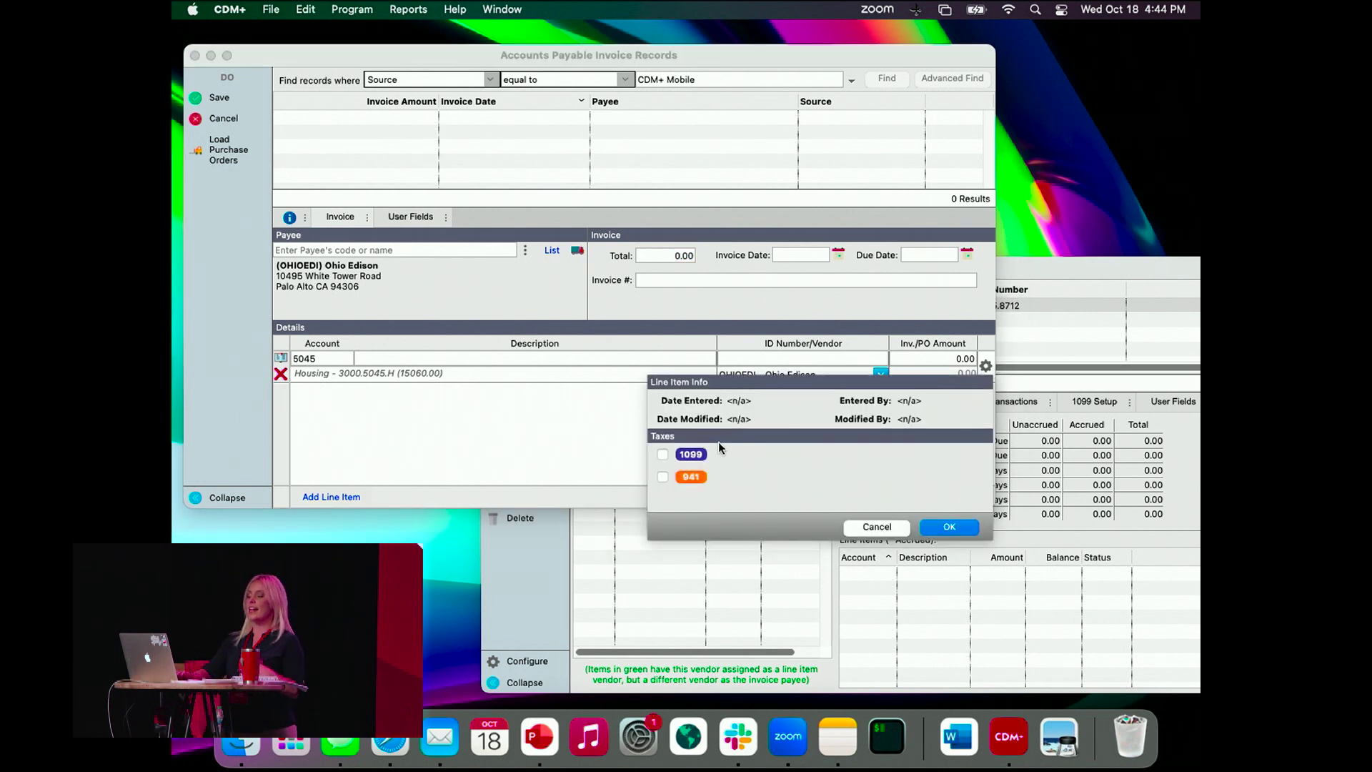
{"action": "left_click", "coordinate": [661, 455]}
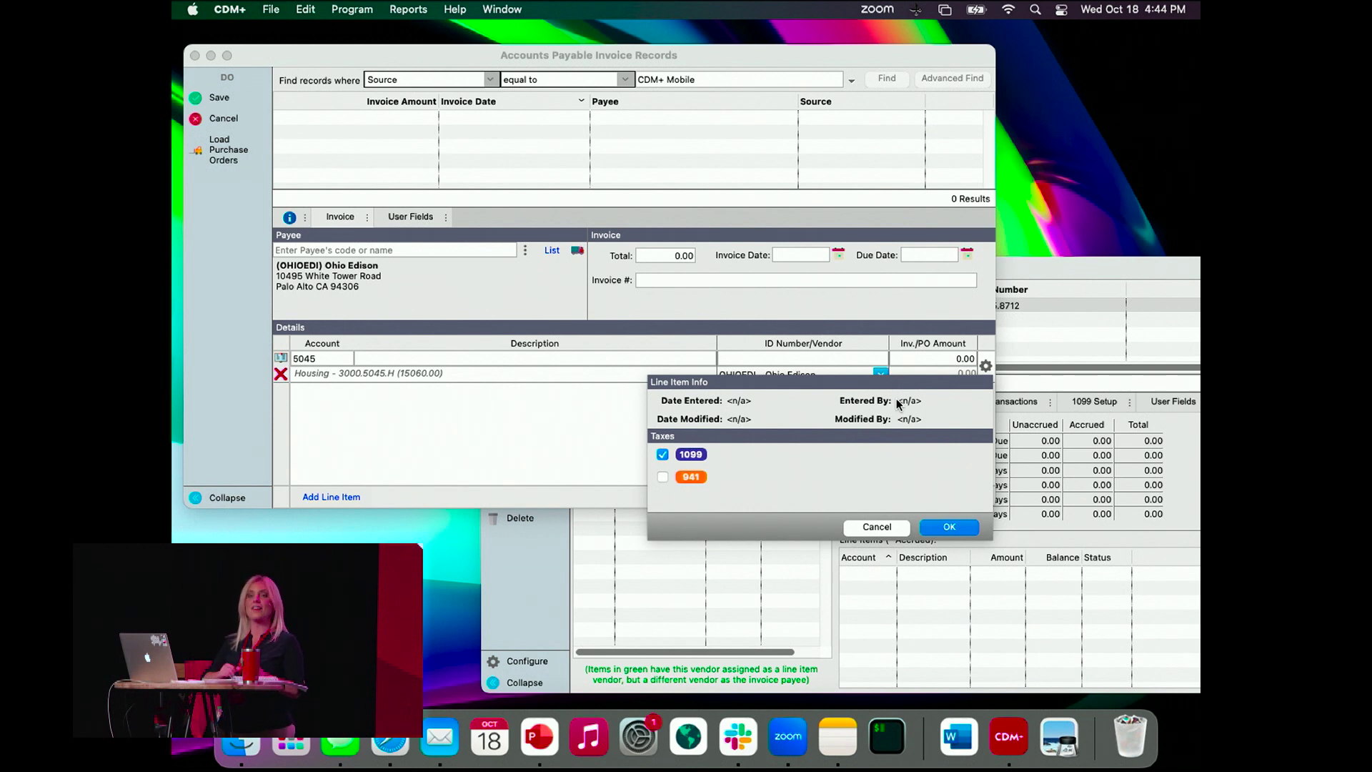
{"action": "left_click", "coordinate": [946, 528]}
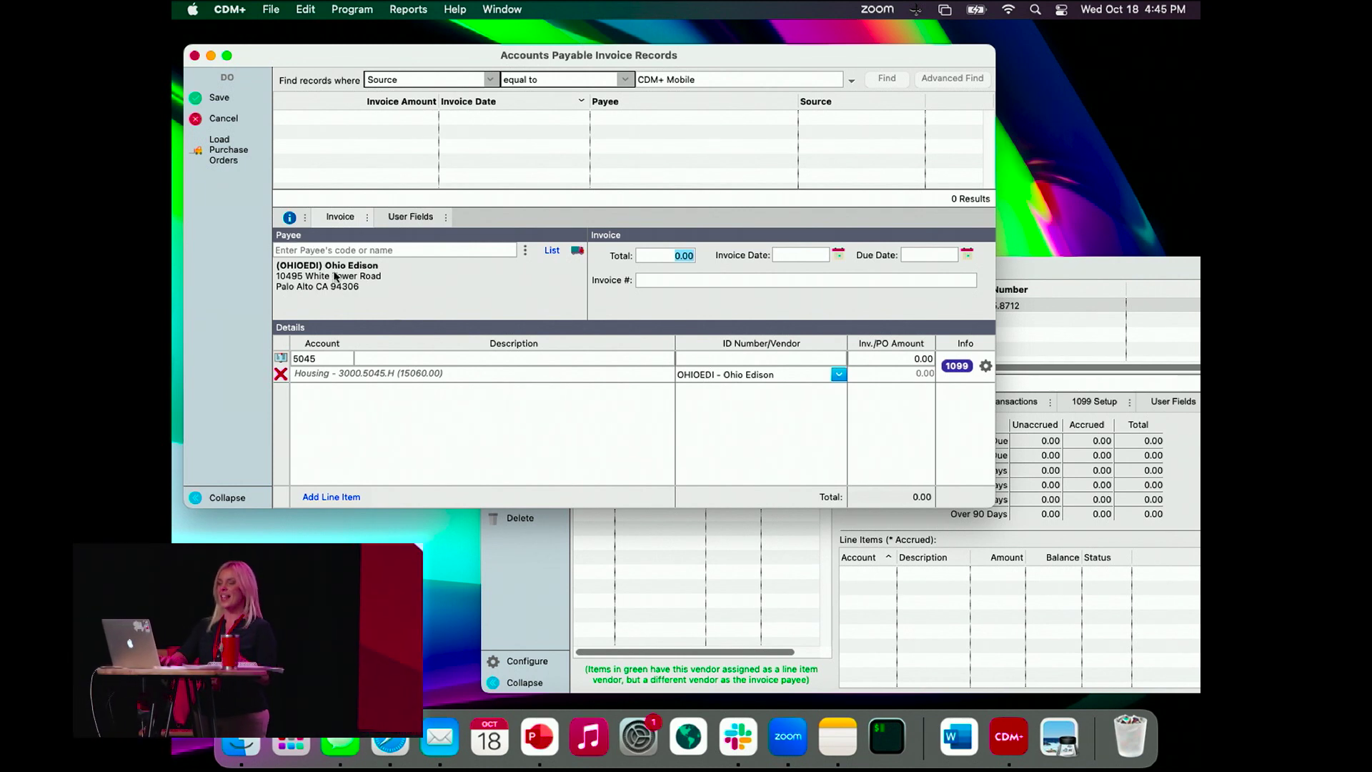
Step: Cancel the unsaved Ohio Edison invoice and close the Accounts Payable Invoice Records and Vendor Records windows
{"action": "left_click", "coordinate": [223, 119]}
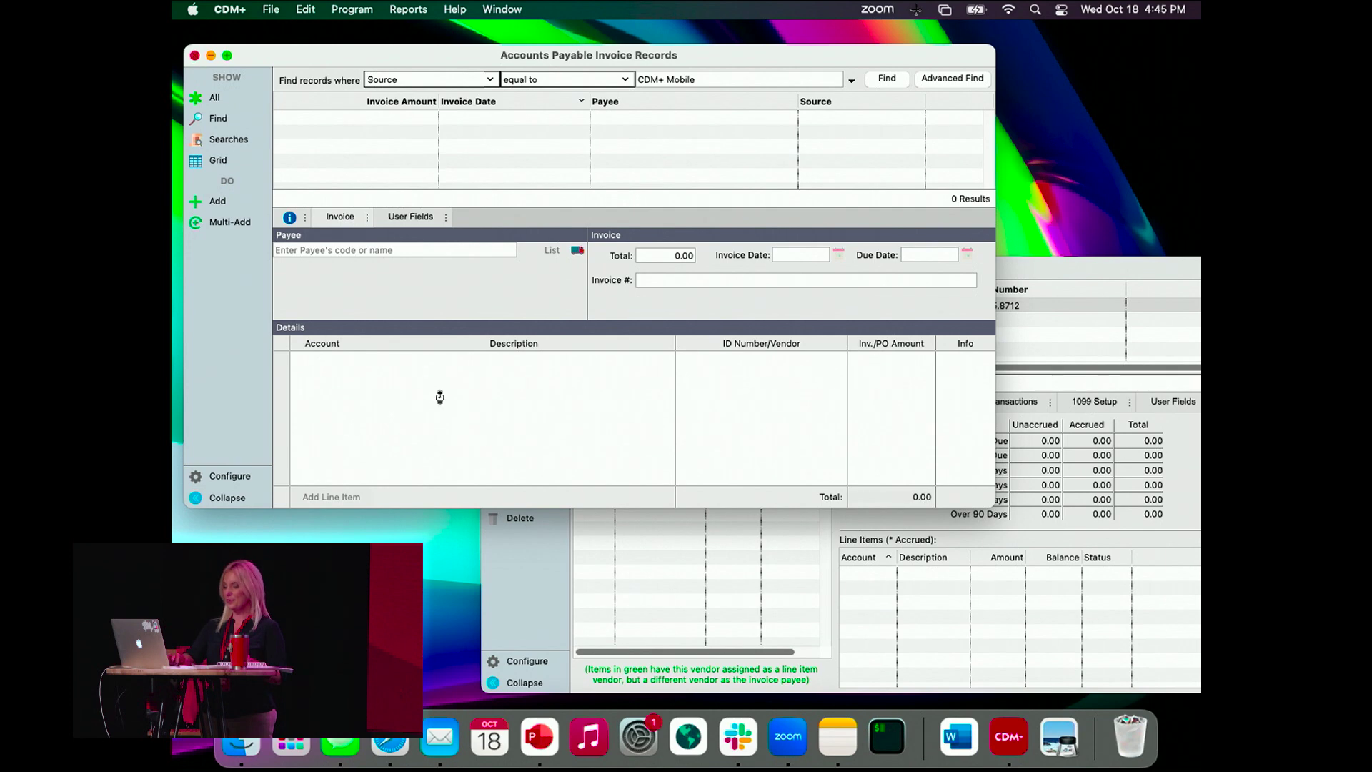
{"action": "key", "text": "super+w"}
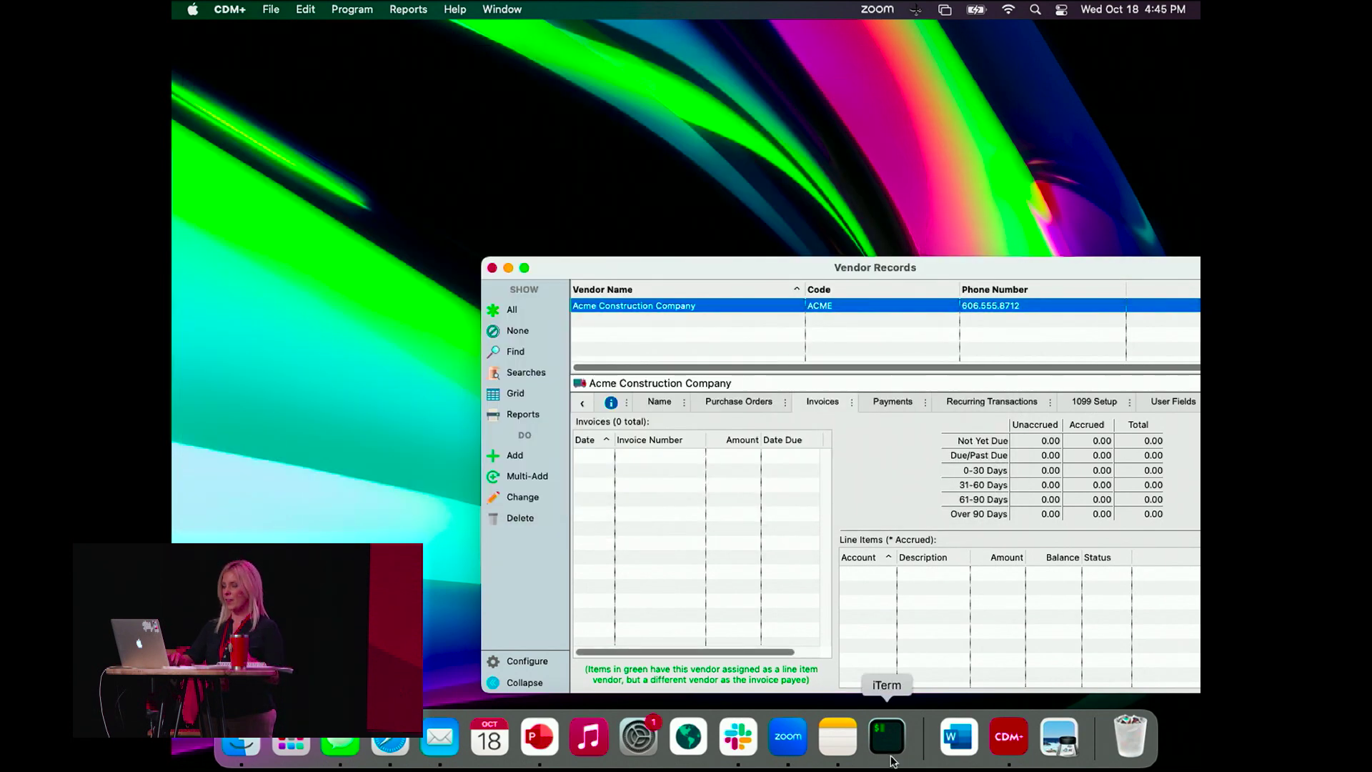
{"action": "left_click_drag", "start_coordinate": [1070, 266], "coordinate": [878, 184]}
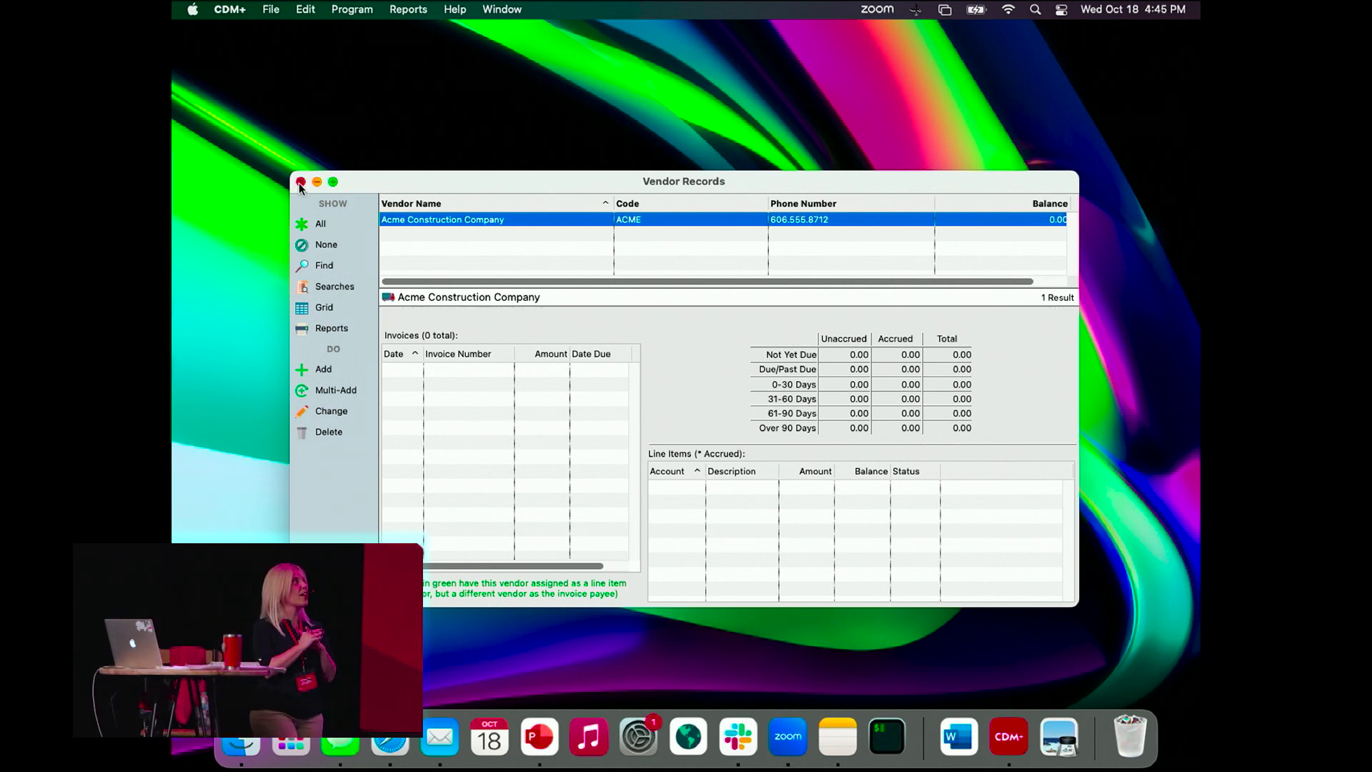
{"action": "left_click", "coordinate": [300, 183]}
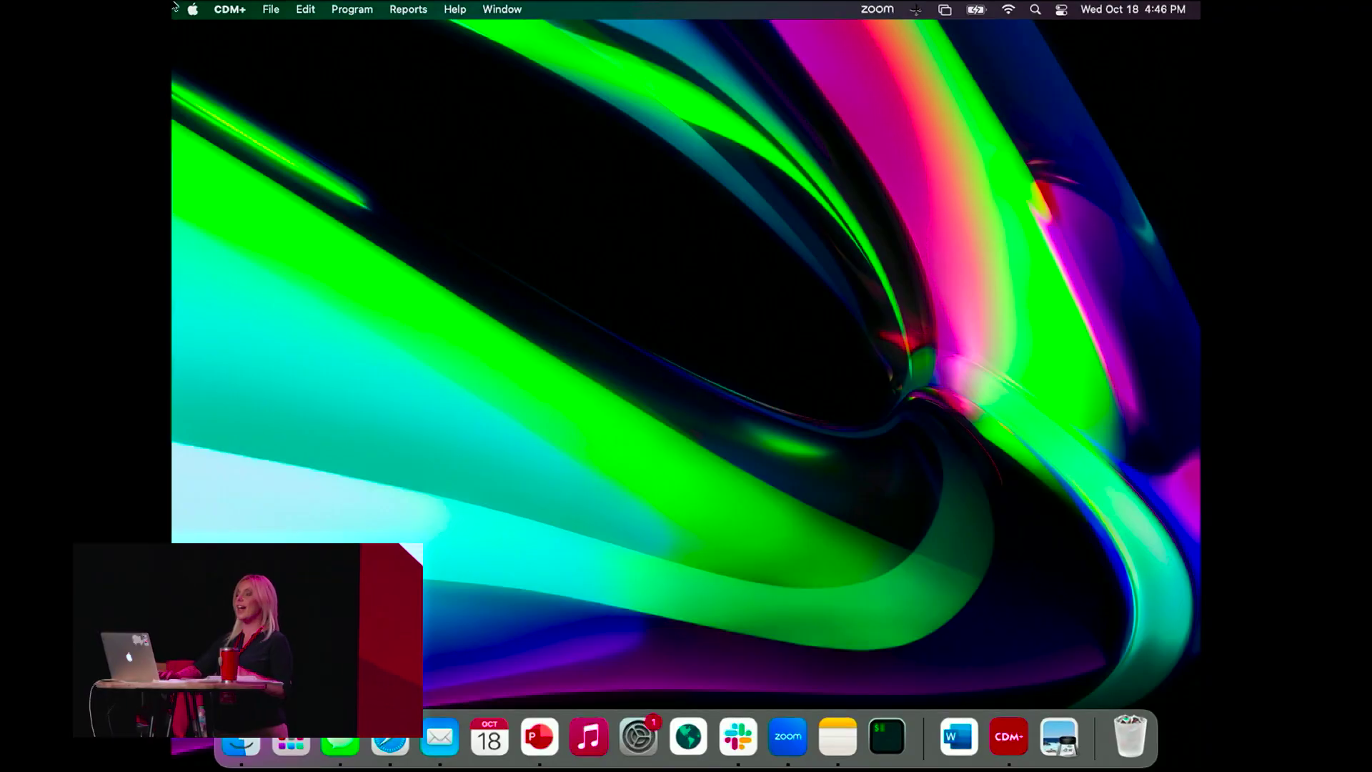
Step: Open the Fund Activity report from the ledger activity reports
{"action": "left_click", "coordinate": [406, 10]}
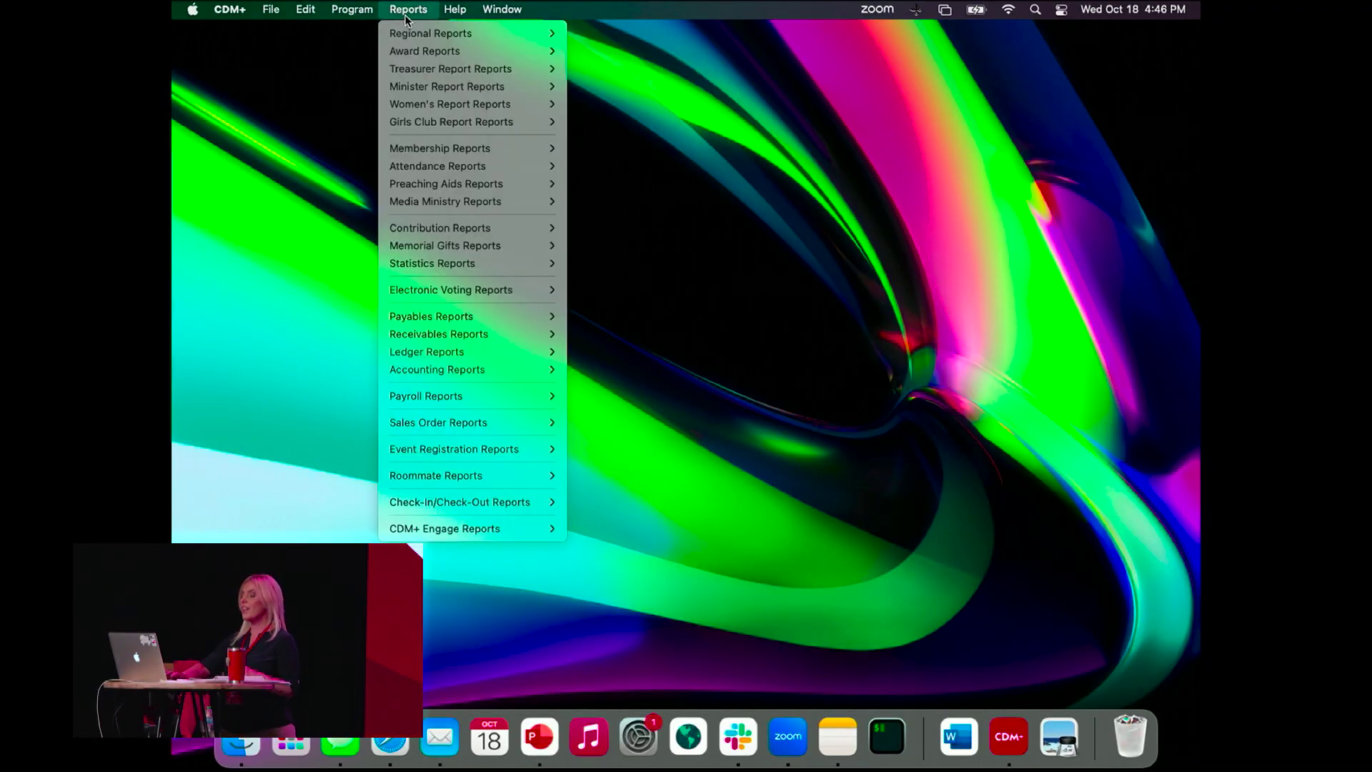
{"action": "mouse_move", "coordinate": [459, 350]}
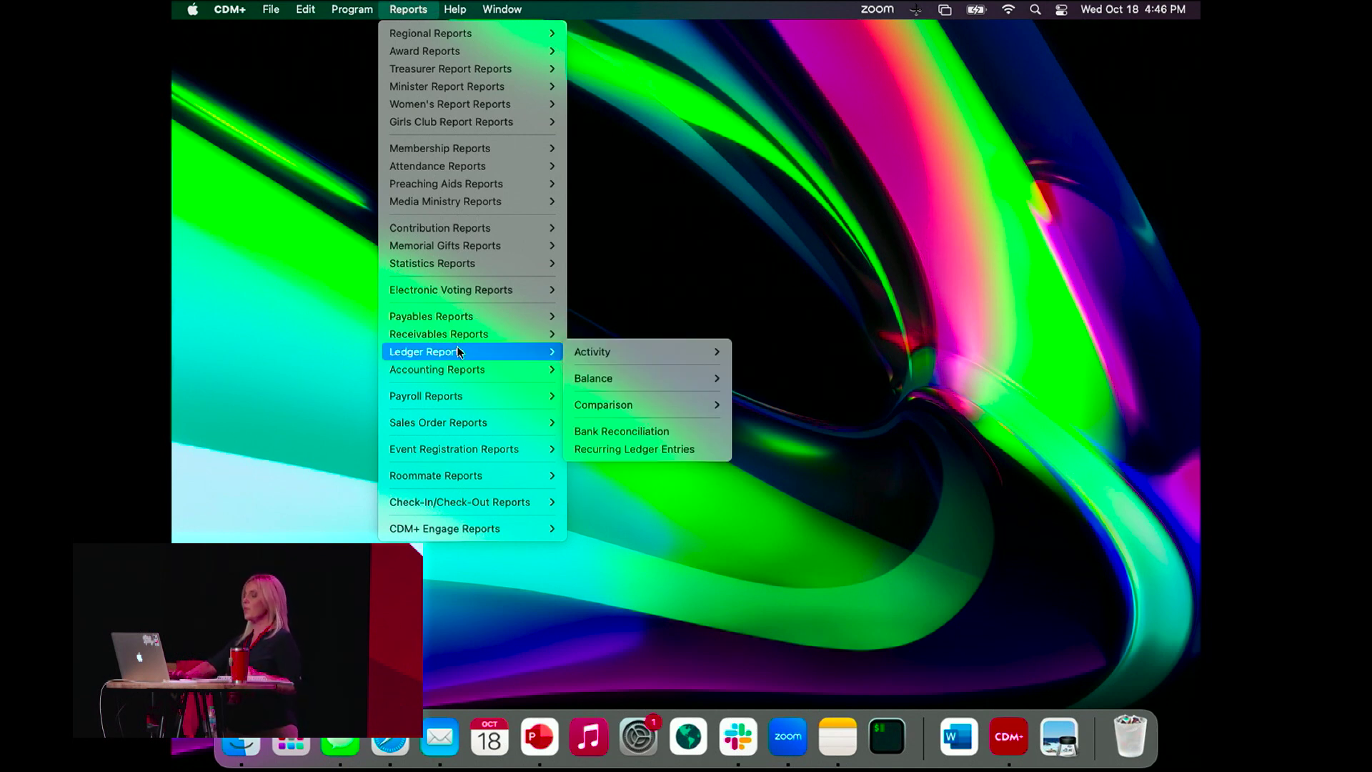
{"action": "mouse_move", "coordinate": [607, 350]}
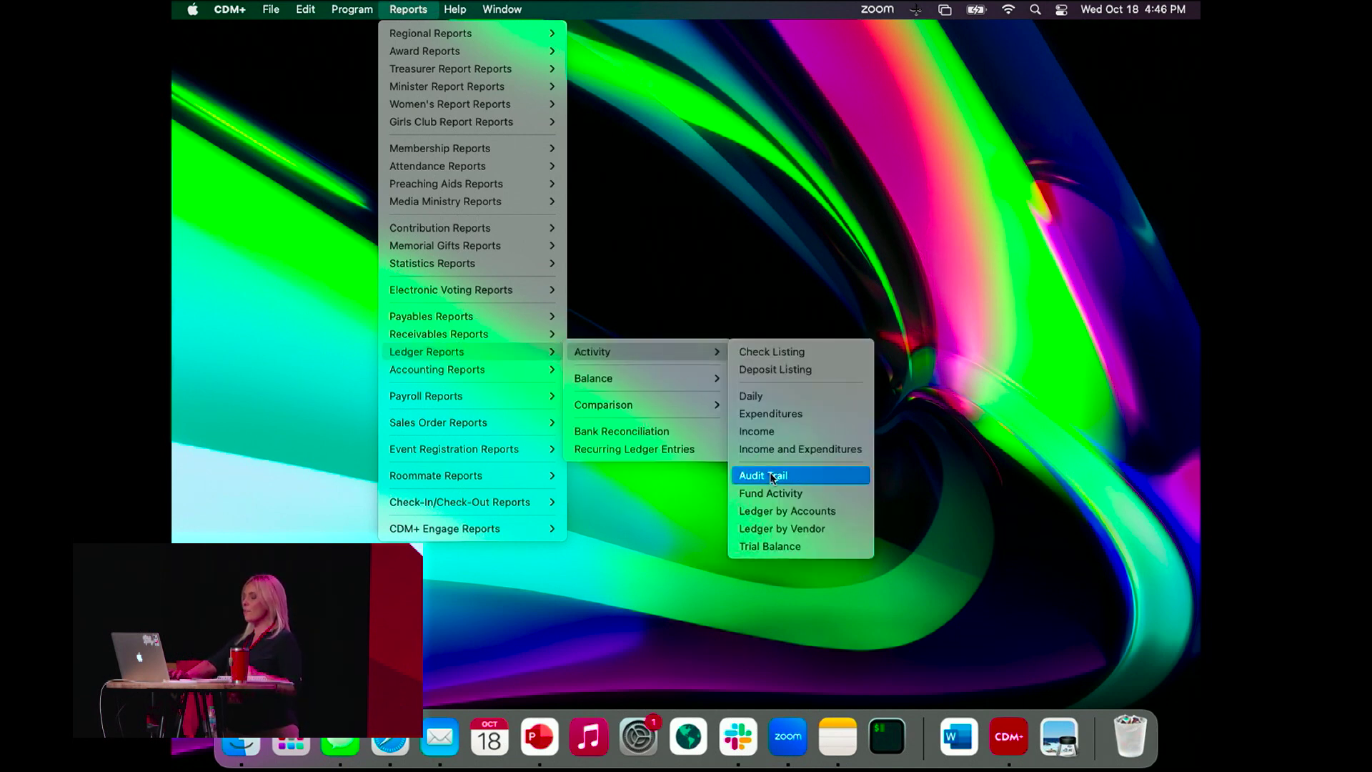
{"action": "left_click", "coordinate": [773, 493]}
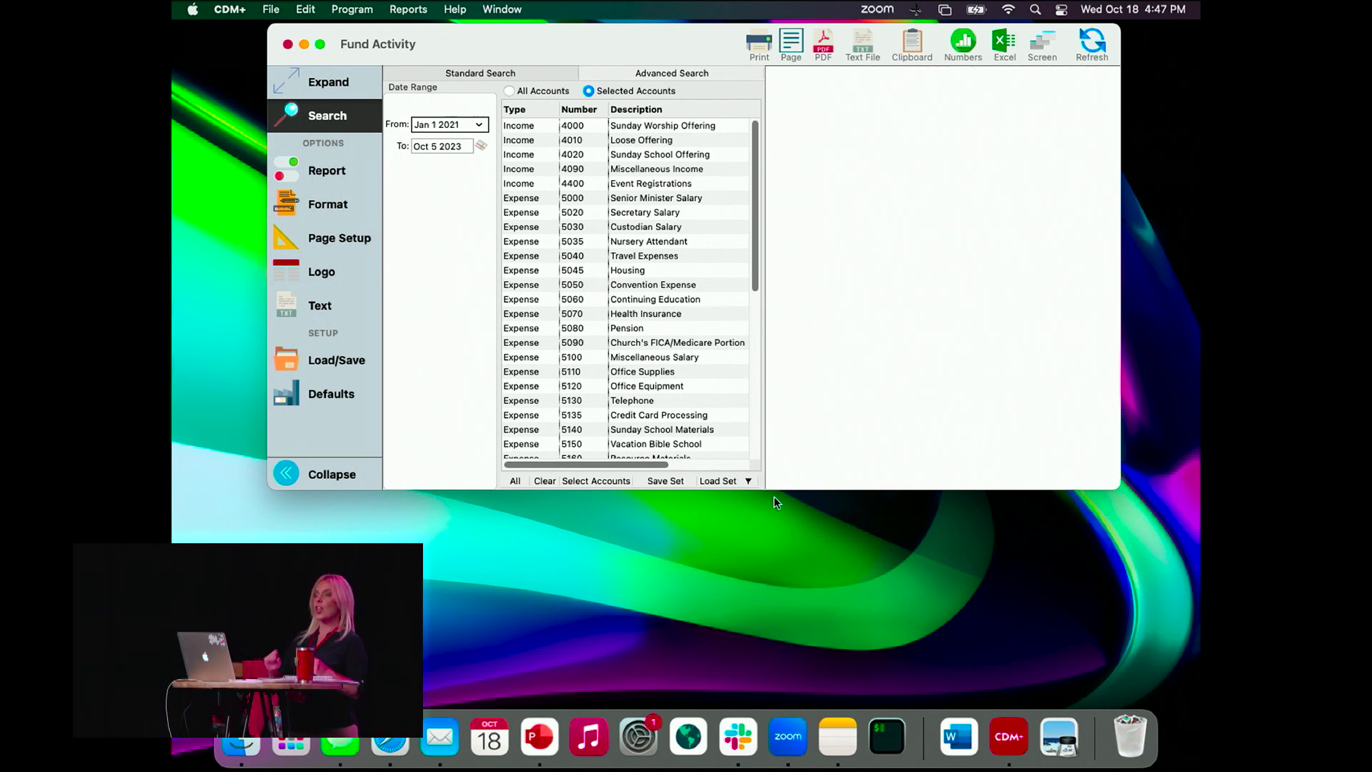
Step: Set the Fund Activity report's date range from Jan 1 2022 to Oct 31 2023
{"action": "left_click", "coordinate": [479, 126]}
{"action": "scroll", "coordinate": [437, 242], "scroll_direction": "down", "scroll_amount": 4}
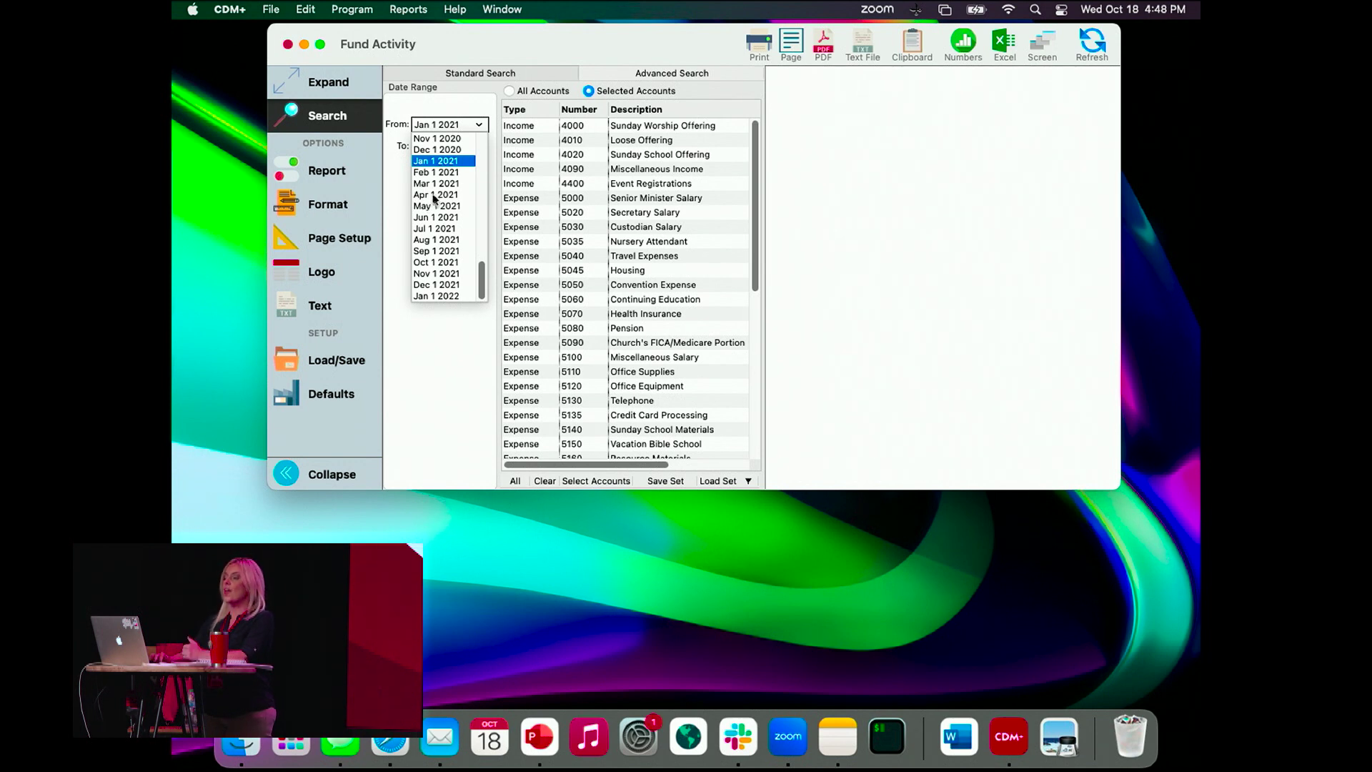
{"action": "left_click", "coordinate": [441, 295]}
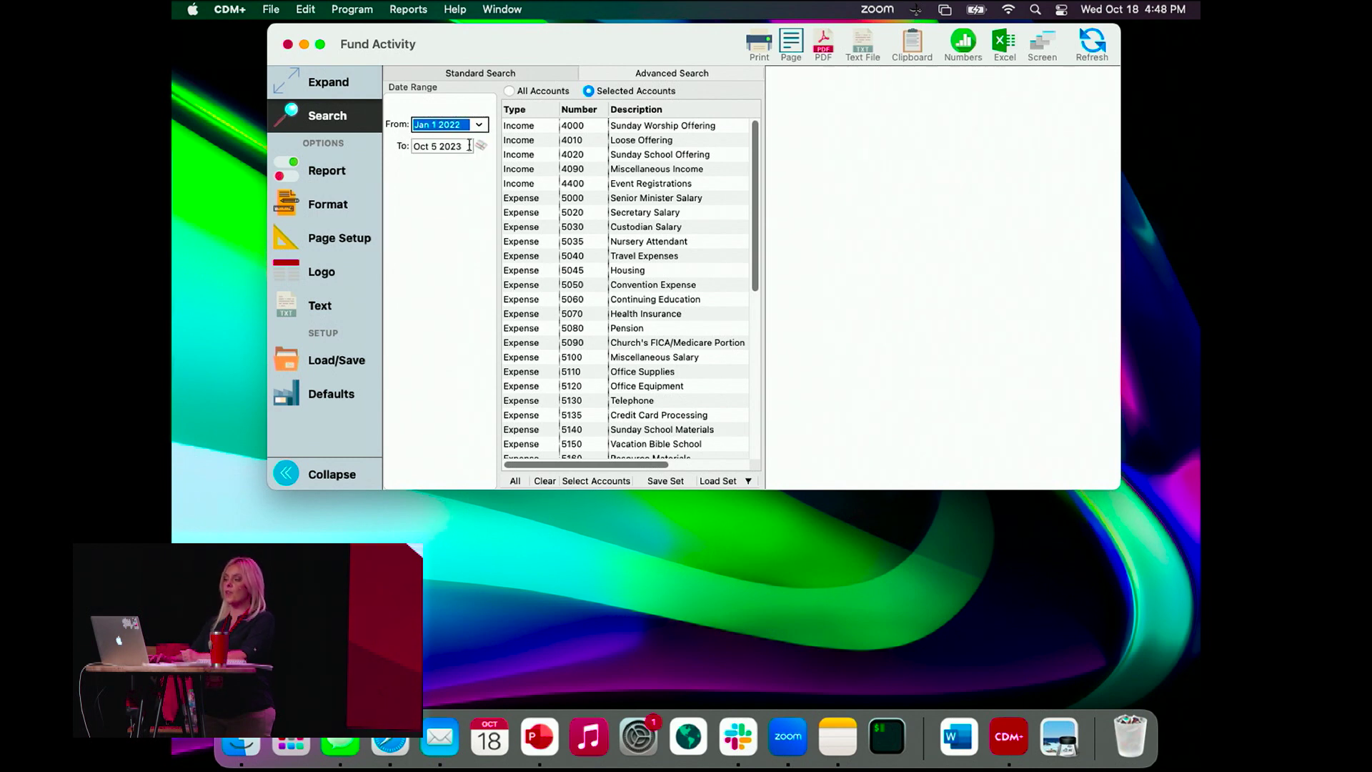
{"action": "key", "text": "Tab"}
{"action": "type", "text": "10"}
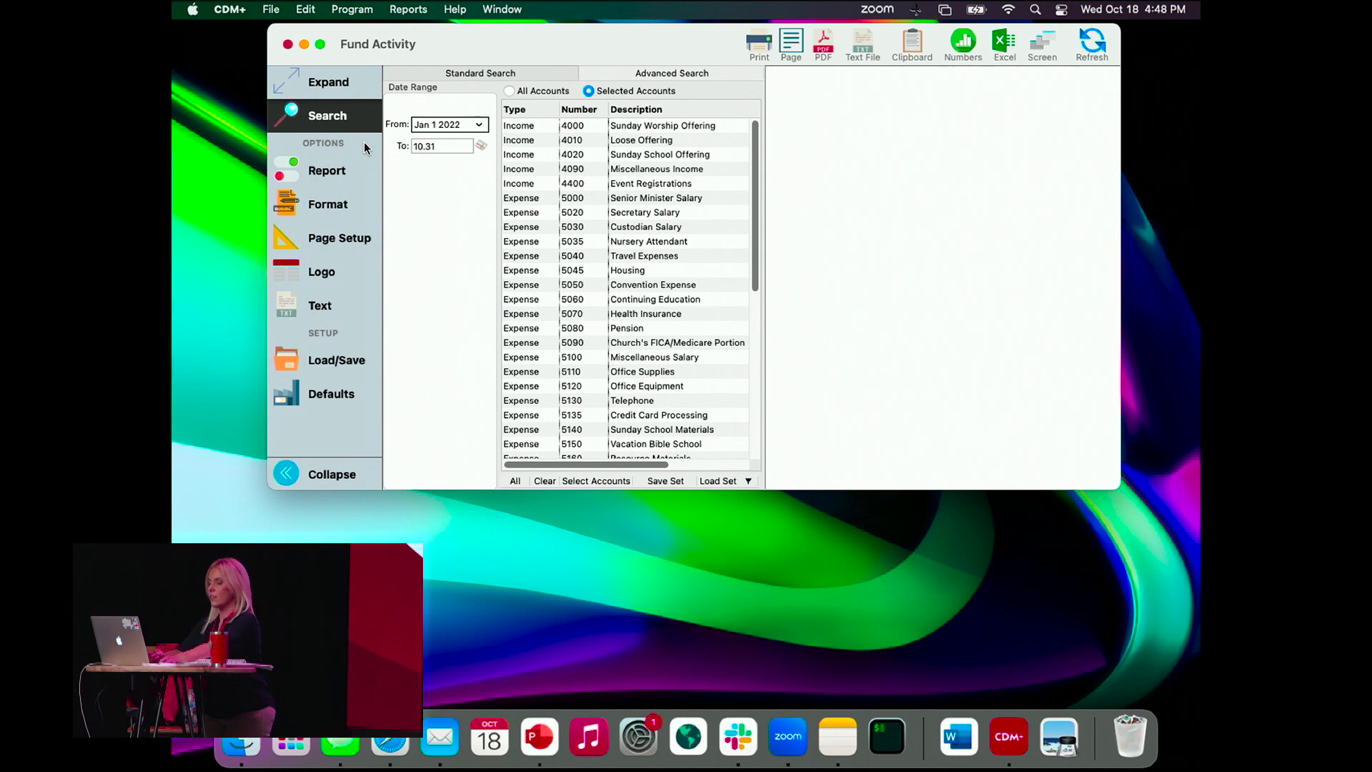
{"action": "key", "text": "Tab"}
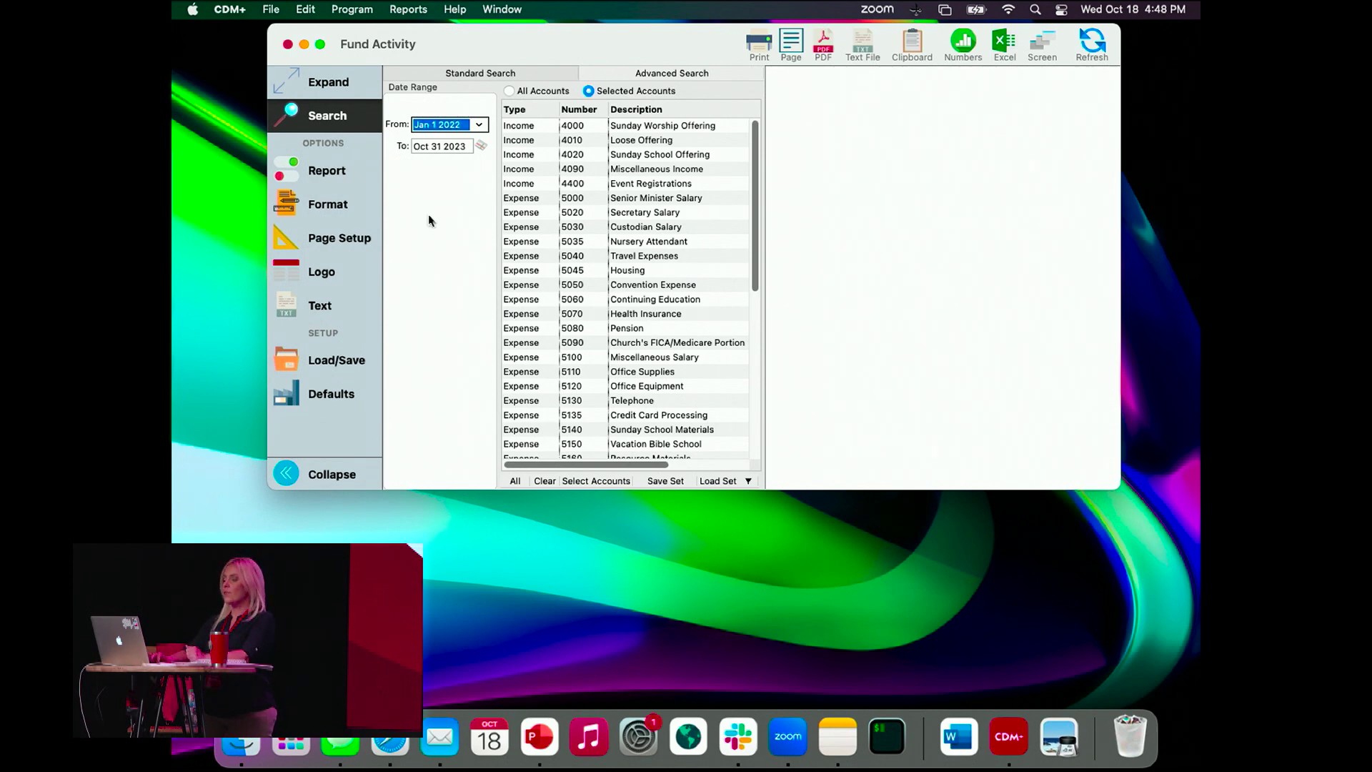
Step: Open the account selection for the report and group its account browser by Fund Balance
{"action": "left_click", "coordinate": [590, 482]}
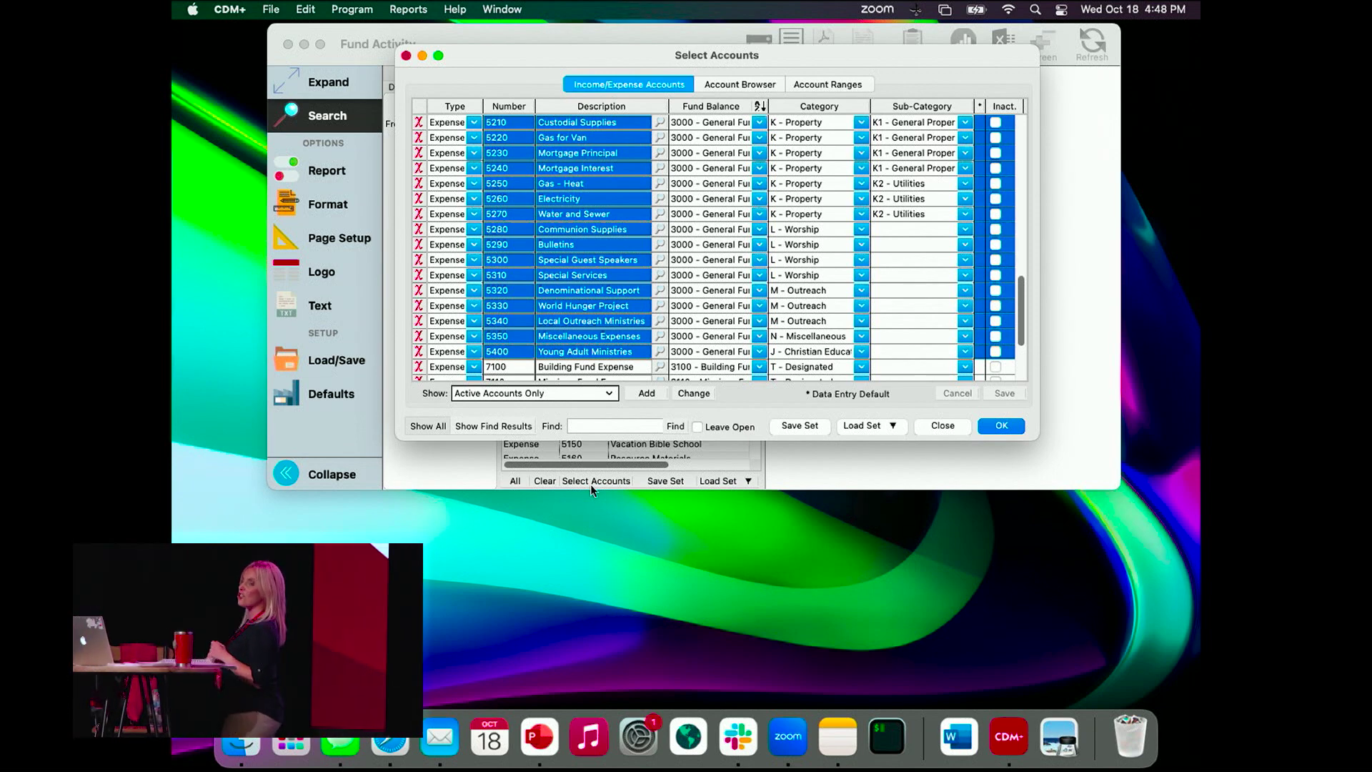
{"action": "left_click", "coordinate": [738, 84]}
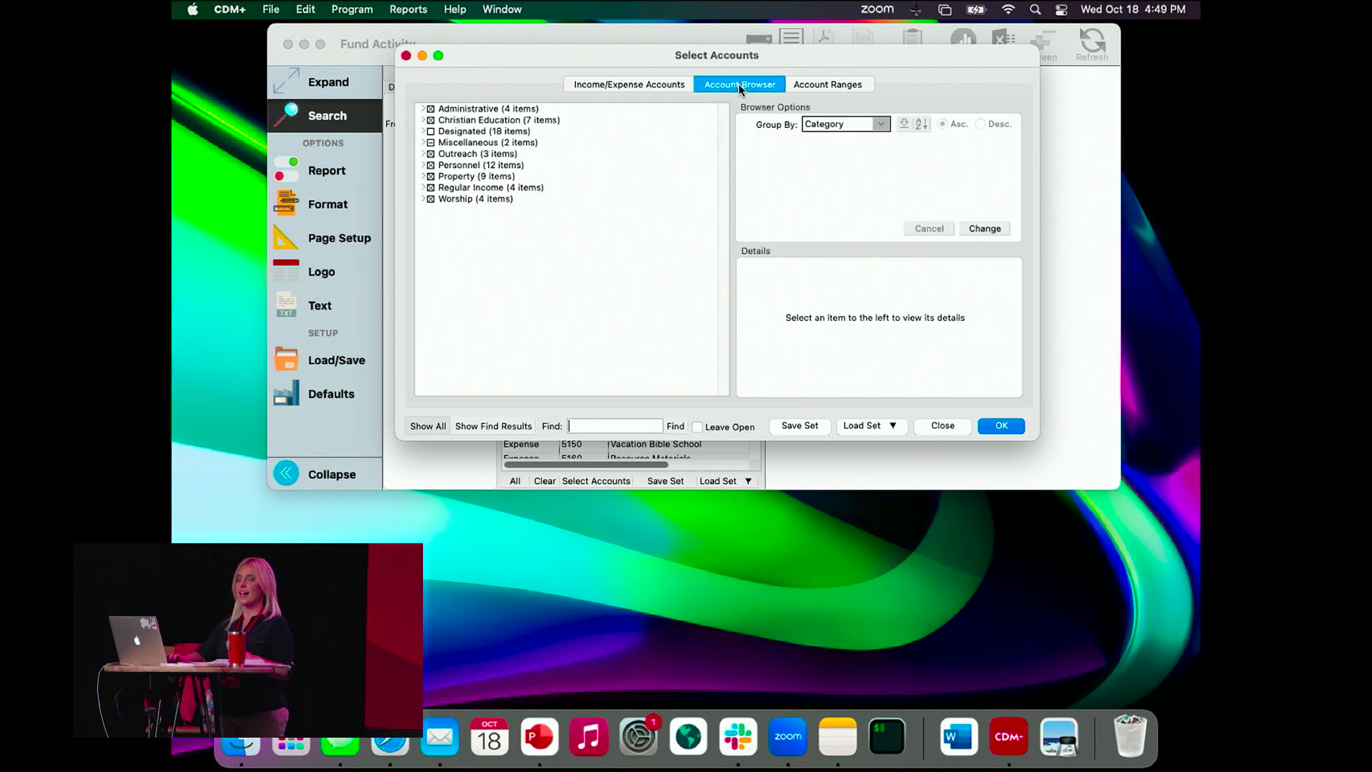
{"action": "left_click", "coordinate": [983, 228]}
{"action": "left_click", "coordinate": [886, 127]}
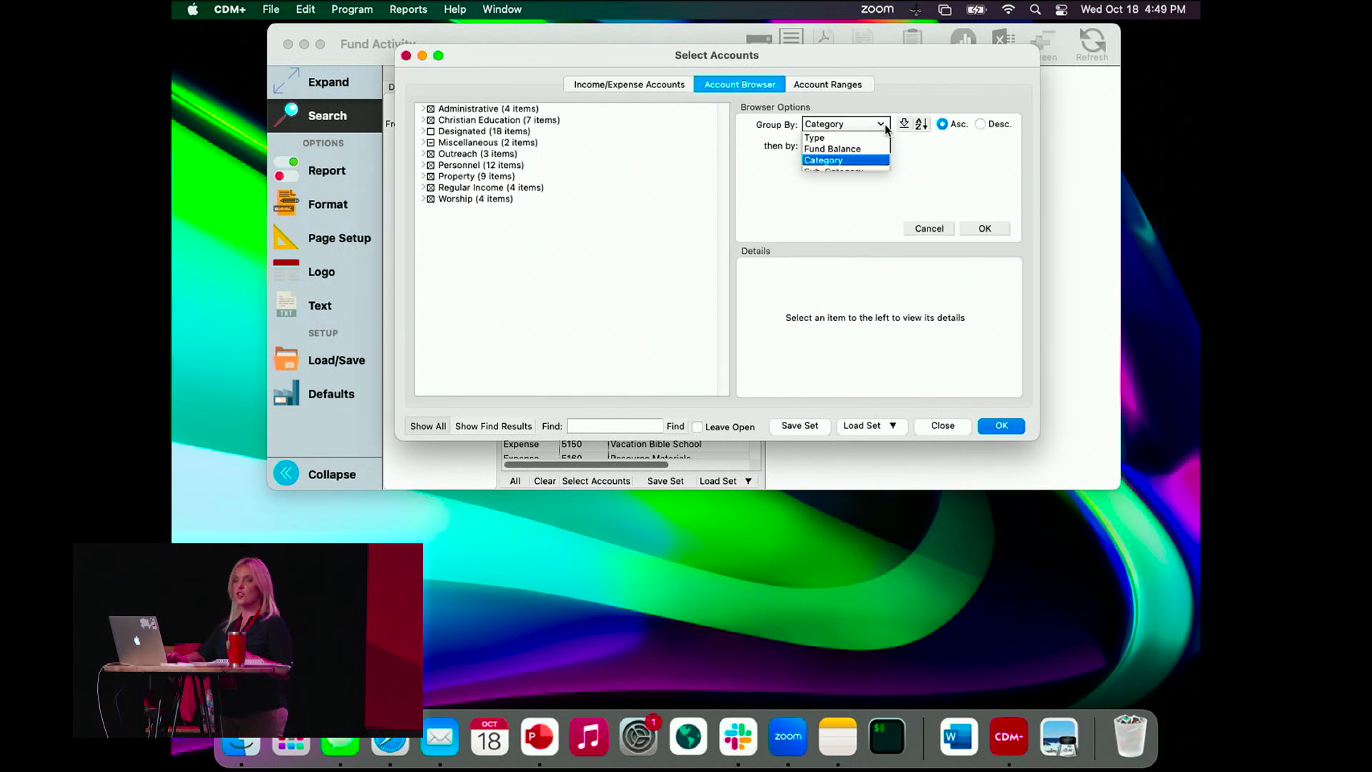
{"action": "left_click", "coordinate": [815, 149]}
{"action": "left_click", "coordinate": [985, 228]}
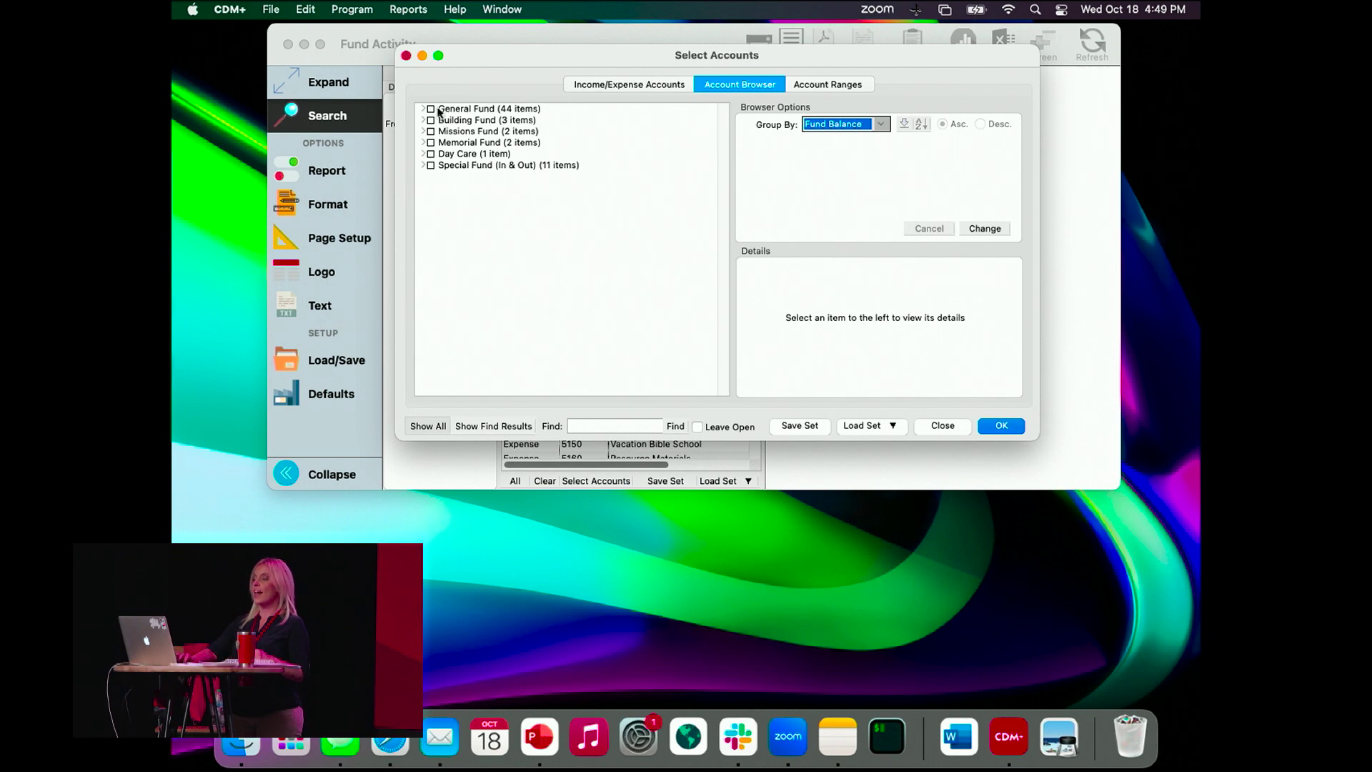
Step: Select all accounts in the General Fund group and accept the selection for the report
{"action": "left_click", "coordinate": [430, 112]}
{"action": "left_click", "coordinate": [430, 109]}
{"action": "left_click", "coordinate": [422, 107]}
{"action": "scroll", "coordinate": [517, 237], "scroll_direction": "down", "scroll_amount": 5}
{"action": "scroll", "coordinate": [517, 238], "scroll_direction": "down", "scroll_amount": 5}
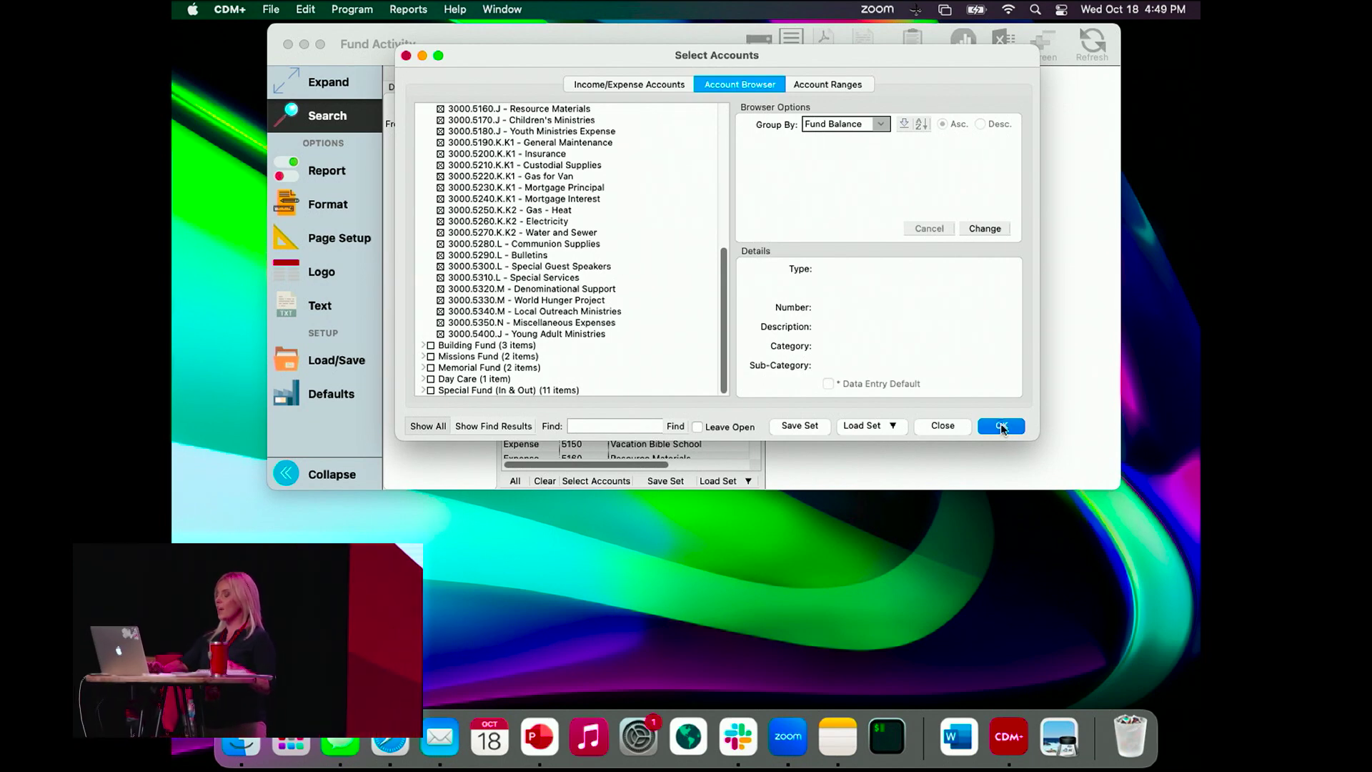
{"action": "key", "text": "Return"}
Step: Display the composite Fund Activity report in its own window and enlarge it to review the General Fund down to Over/Under
{"action": "left_click", "coordinate": [322, 183]}
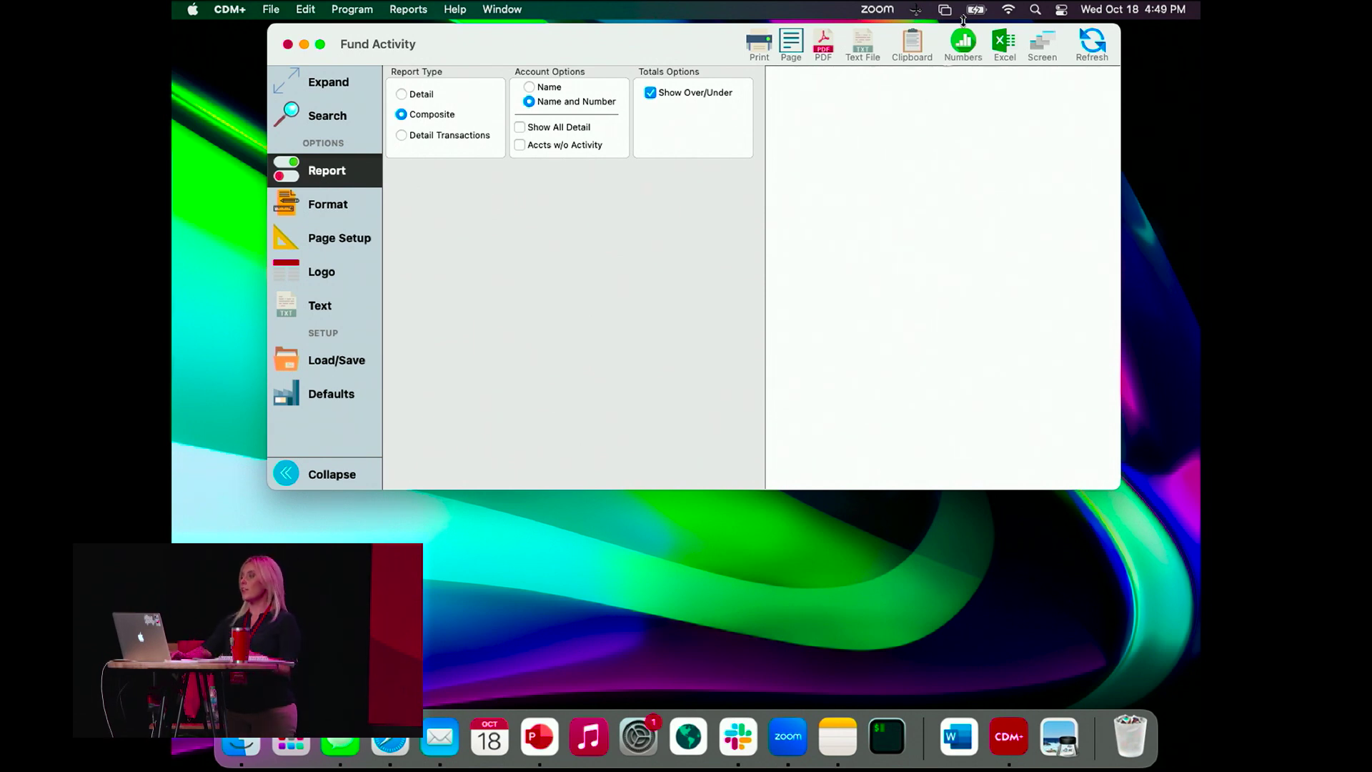
{"action": "left_click", "coordinate": [1043, 43]}
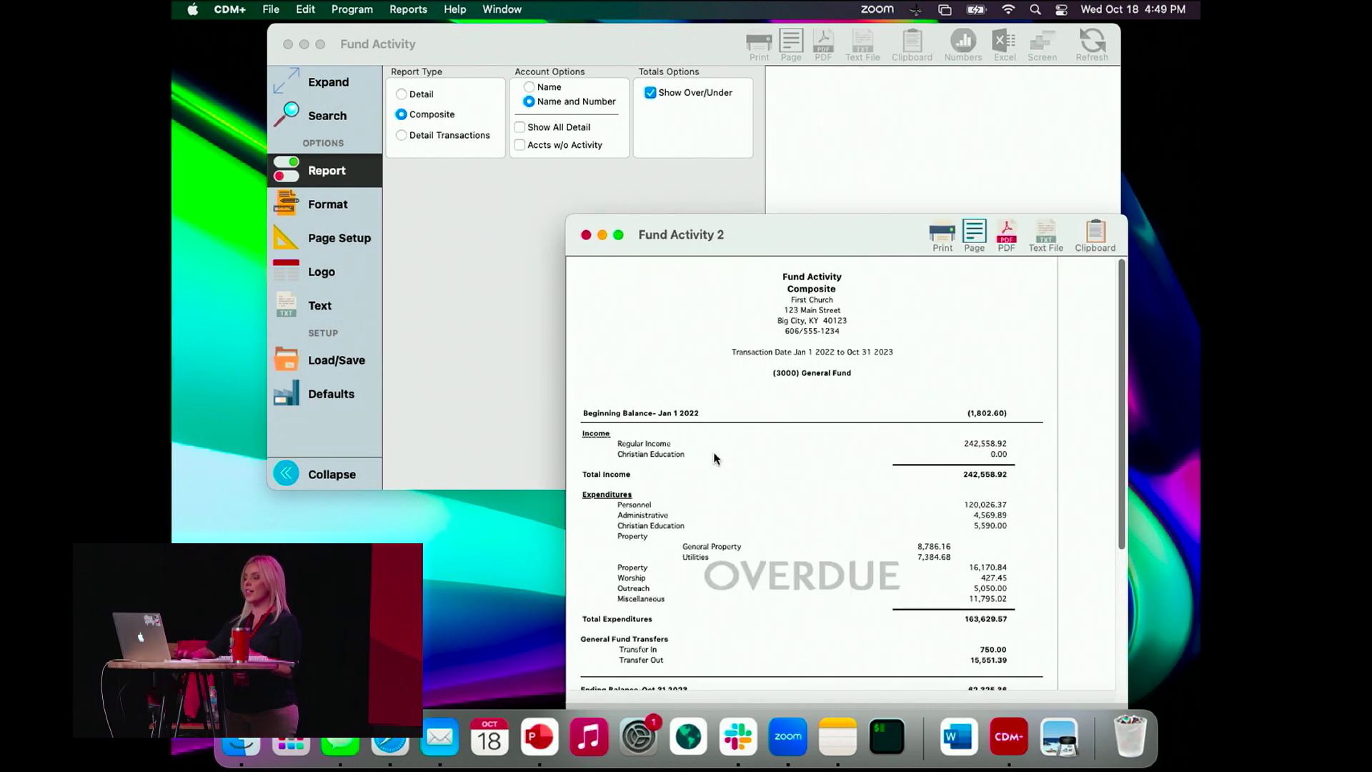
{"action": "left_click_drag", "start_coordinate": [785, 242], "coordinate": [643, 48]}
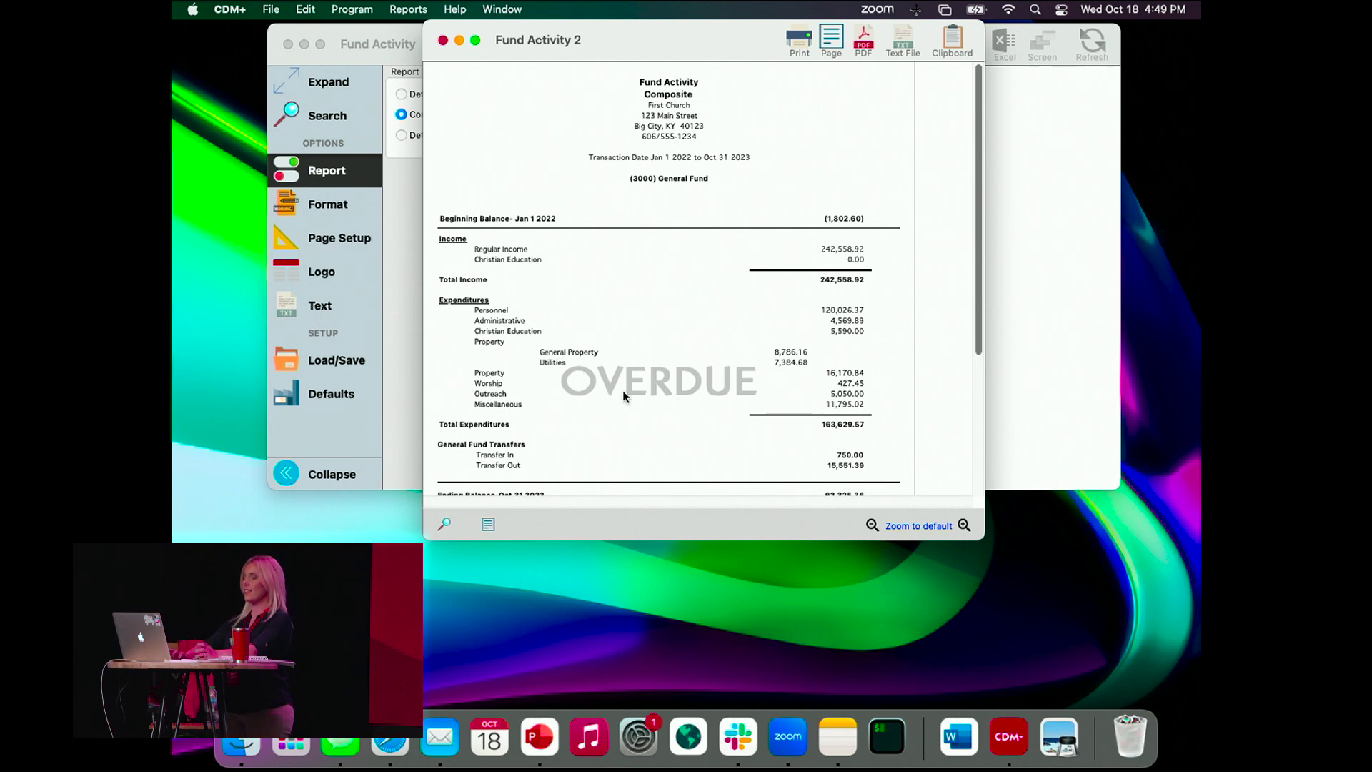
{"action": "left_click", "coordinate": [962, 525]}
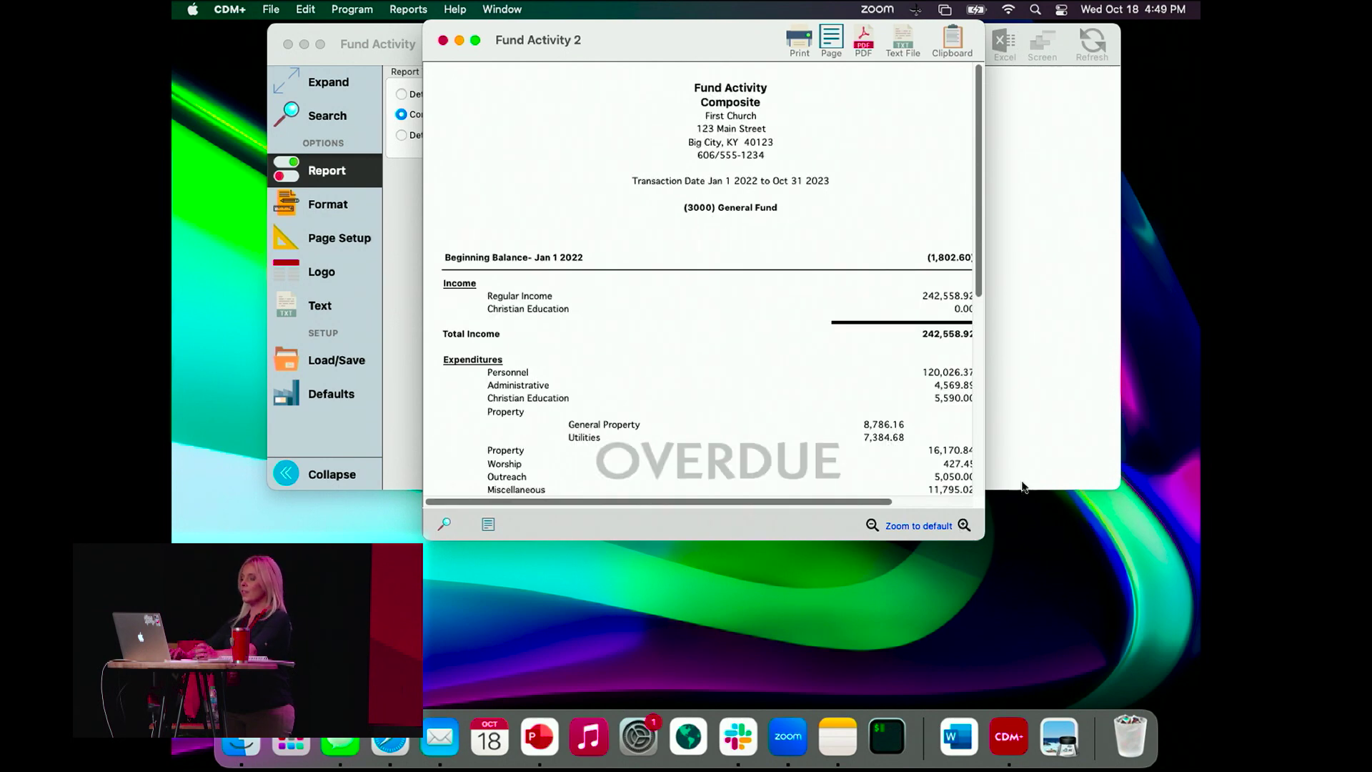
{"action": "left_click_drag", "start_coordinate": [985, 466], "coordinate": [1048, 468]}
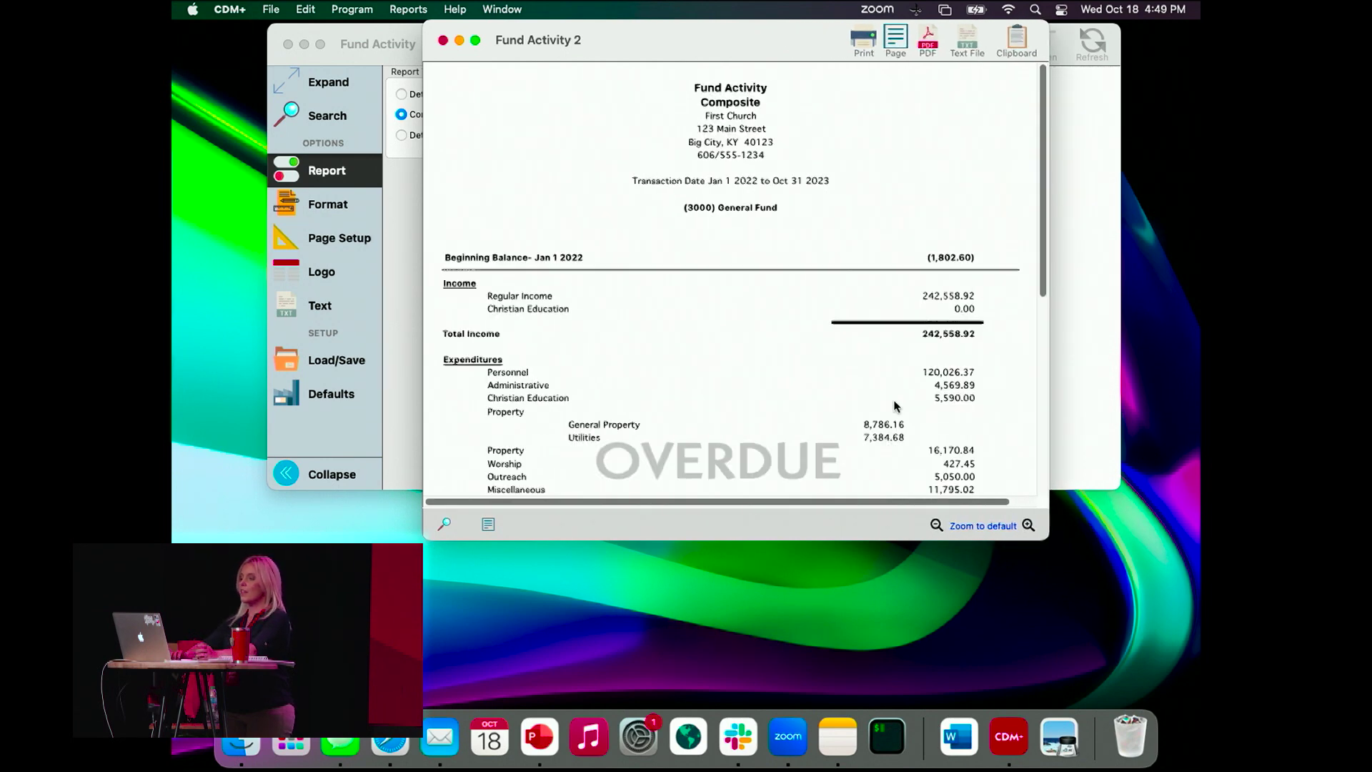
{"action": "scroll", "coordinate": [894, 406], "scroll_direction": "down", "scroll_amount": 3}
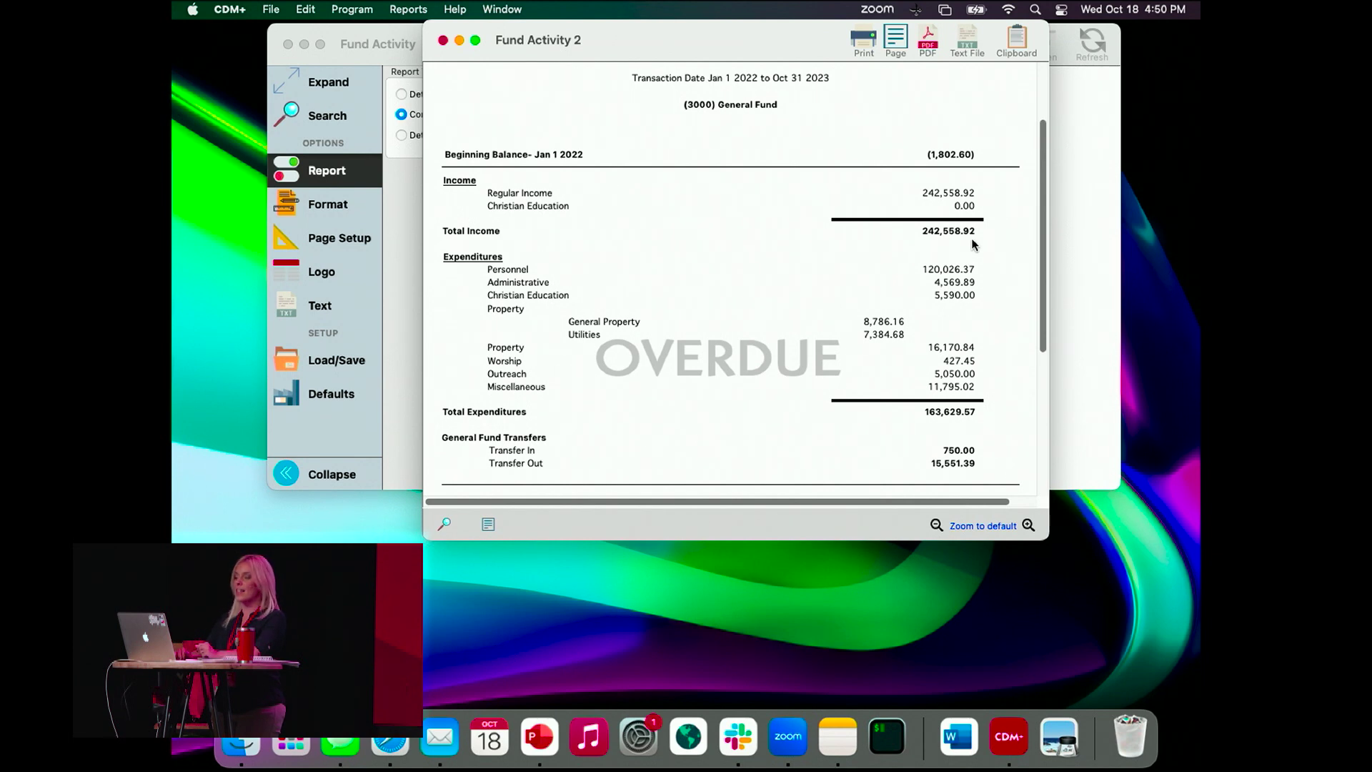
{"action": "scroll", "coordinate": [973, 245], "scroll_direction": "down", "scroll_amount": 6}
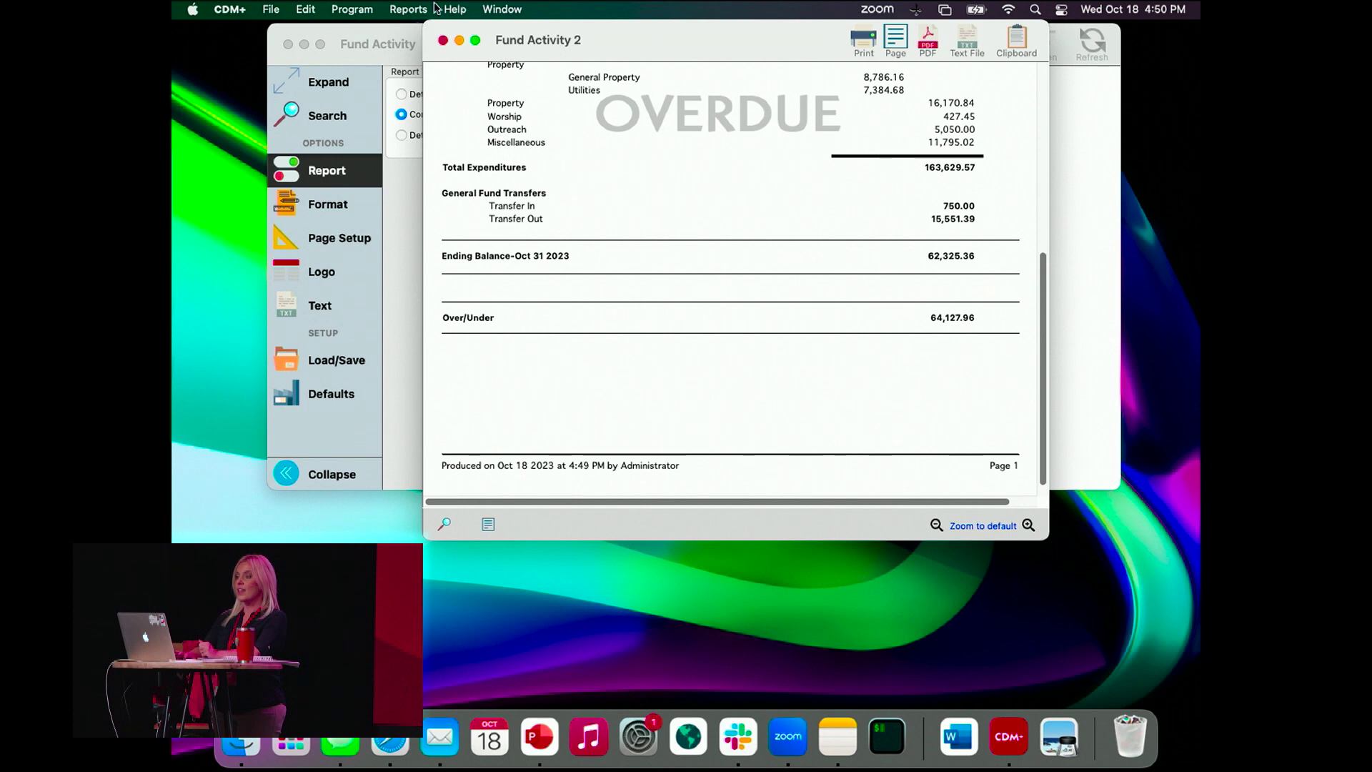
Step: Open the Balance Sheet report from the ledger balance reports
{"action": "left_click", "coordinate": [392, 10]}
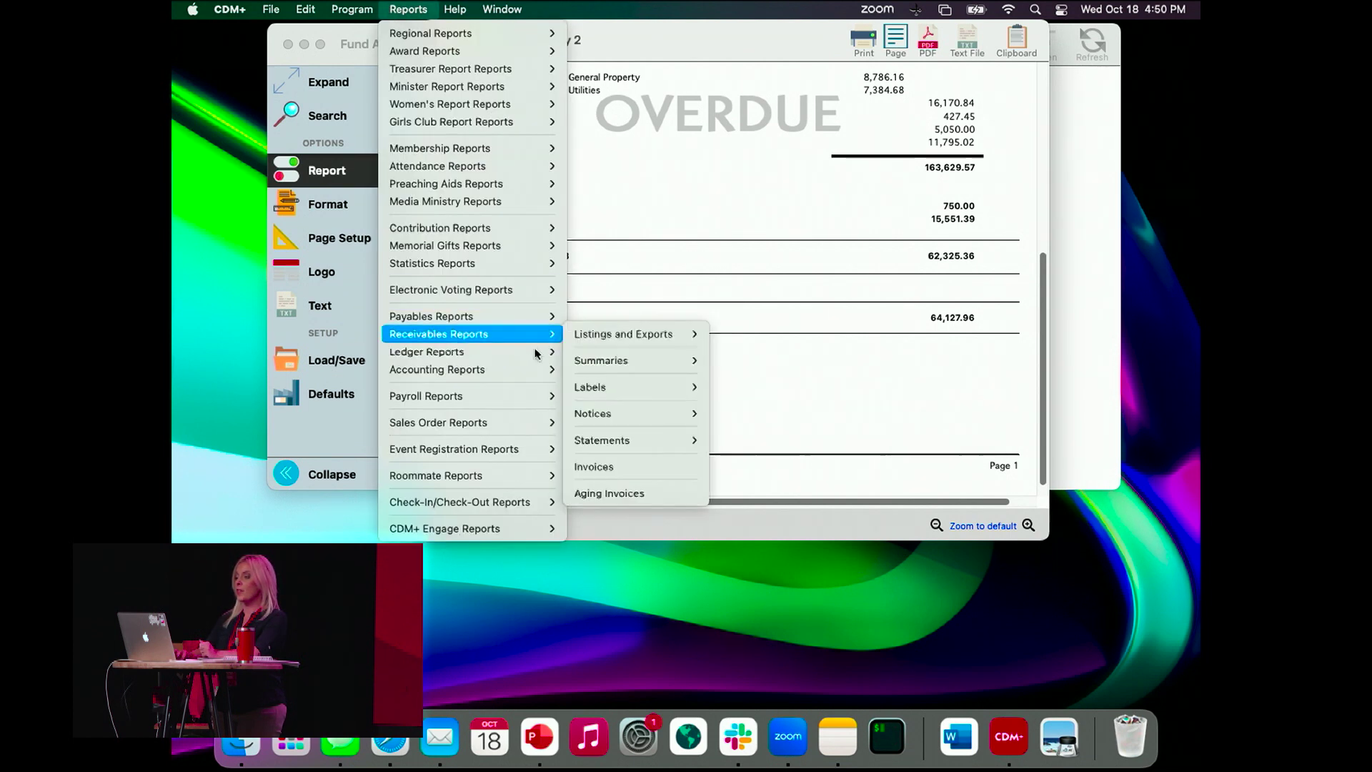
{"action": "mouse_move", "coordinate": [536, 352]}
{"action": "mouse_move", "coordinate": [707, 355]}
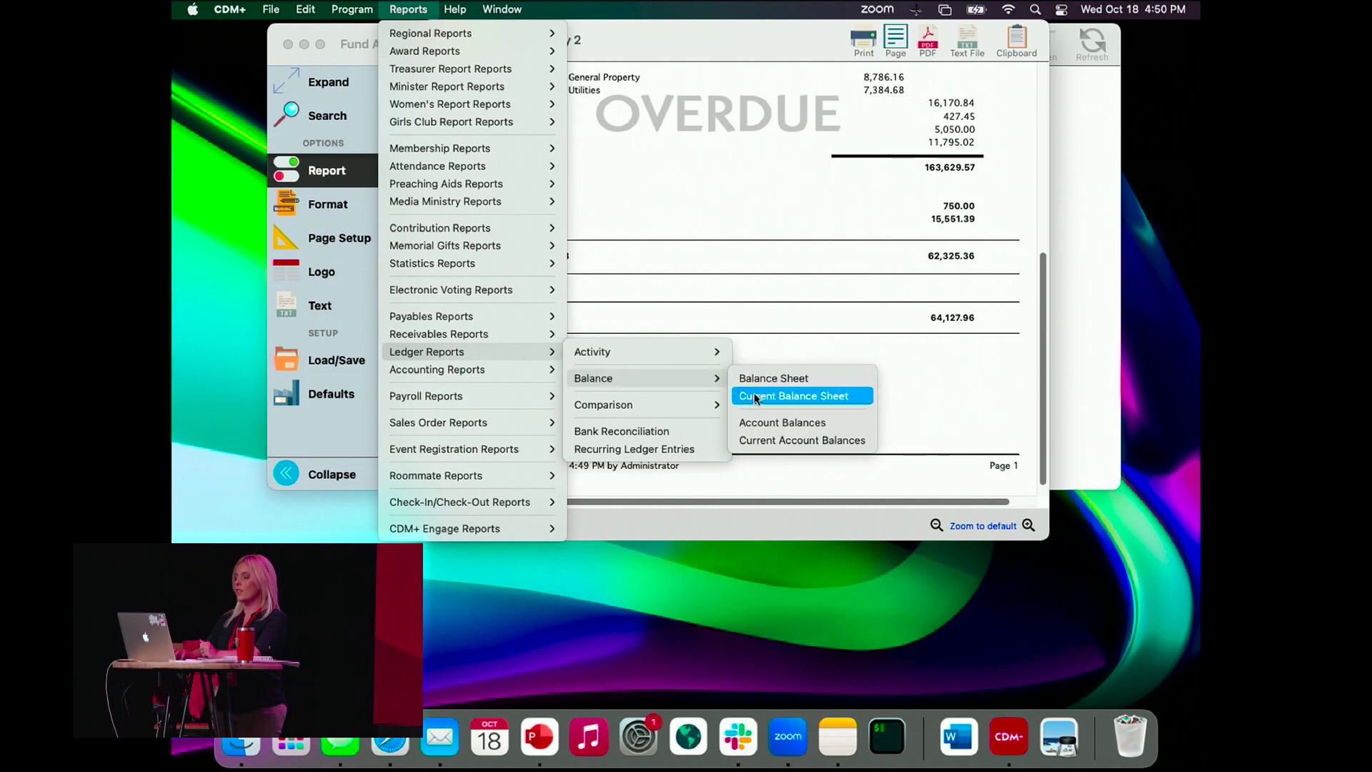
{"action": "left_click", "coordinate": [754, 383]}
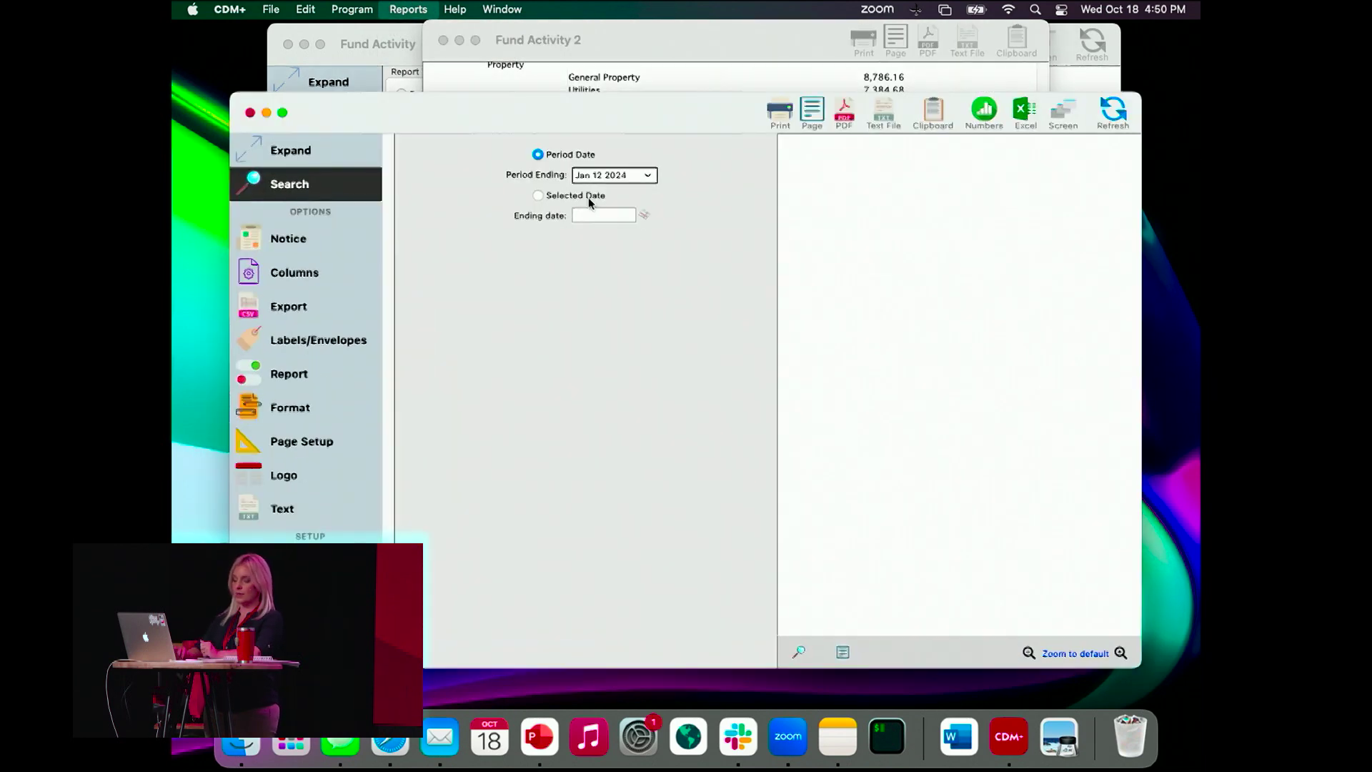
Step: Preview the Balance Sheet with a selected ending date of Oct 31 2023 and expand it at the fund balances
{"action": "left_click", "coordinate": [517, 124]}
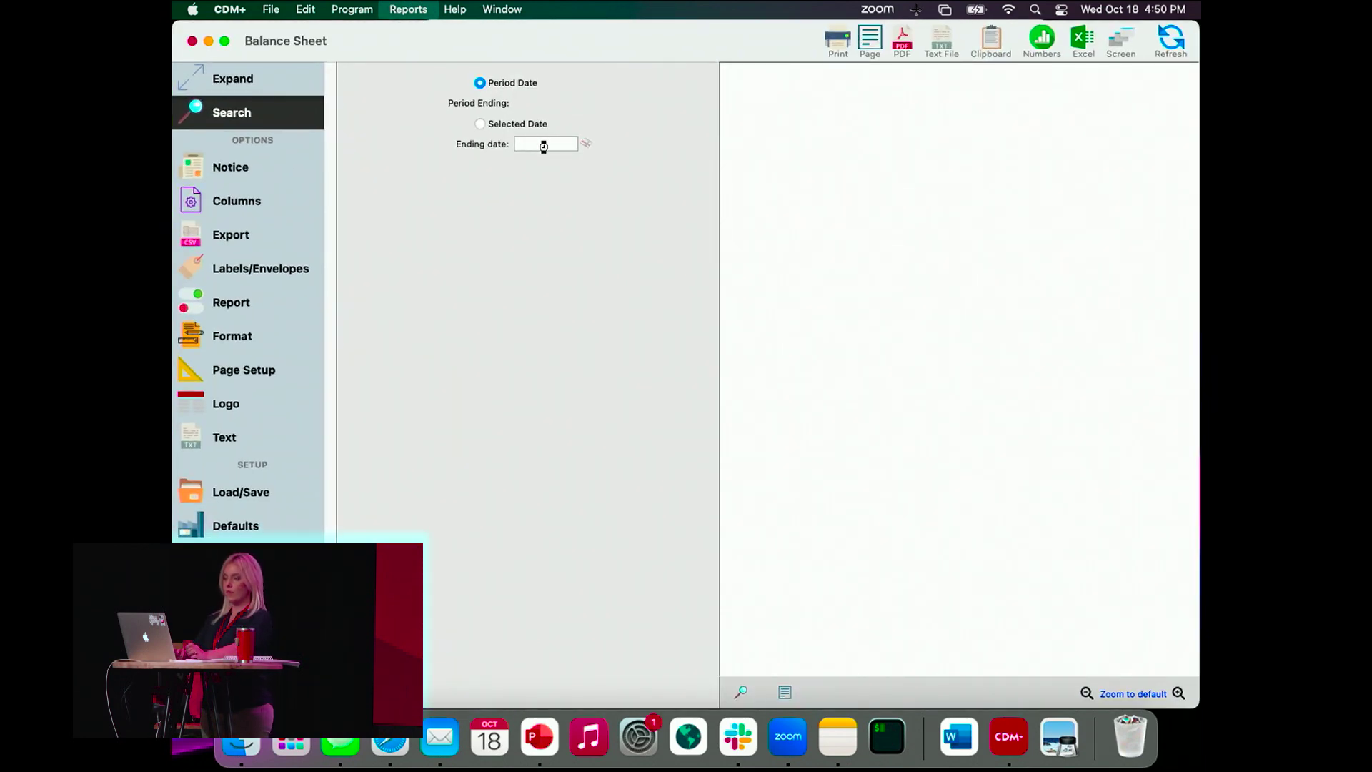
{"action": "type", "text": "10.31"}
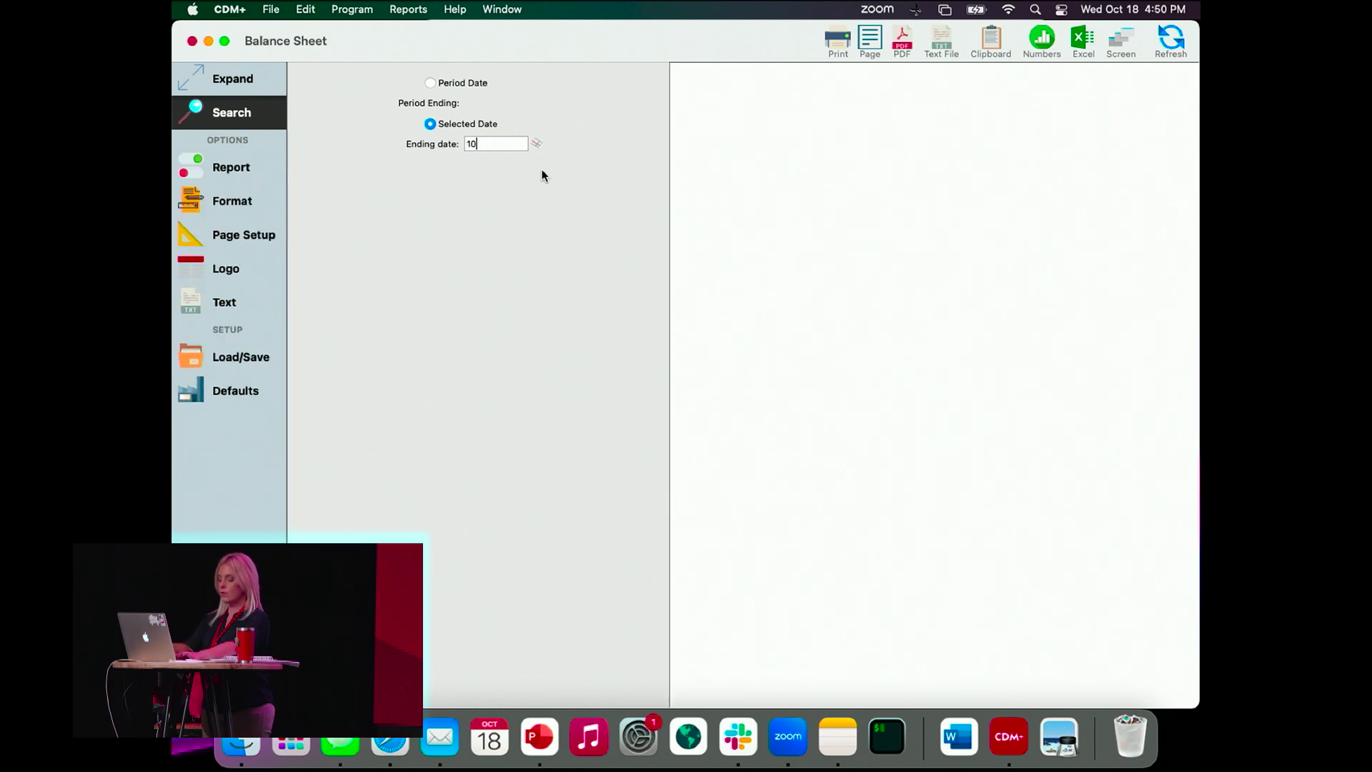
{"action": "left_click", "coordinate": [1162, 47]}
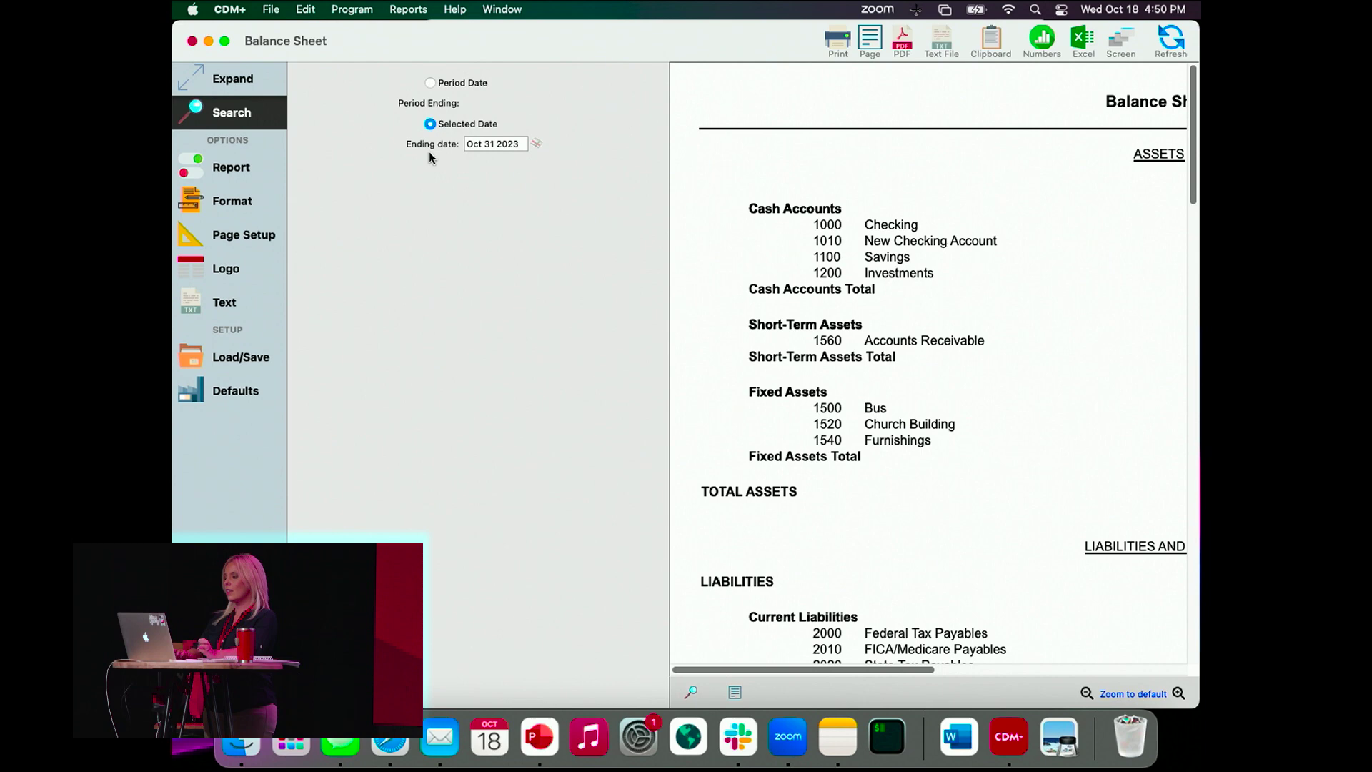
{"action": "scroll", "coordinate": [809, 391], "scroll_direction": "down", "scroll_amount": 10}
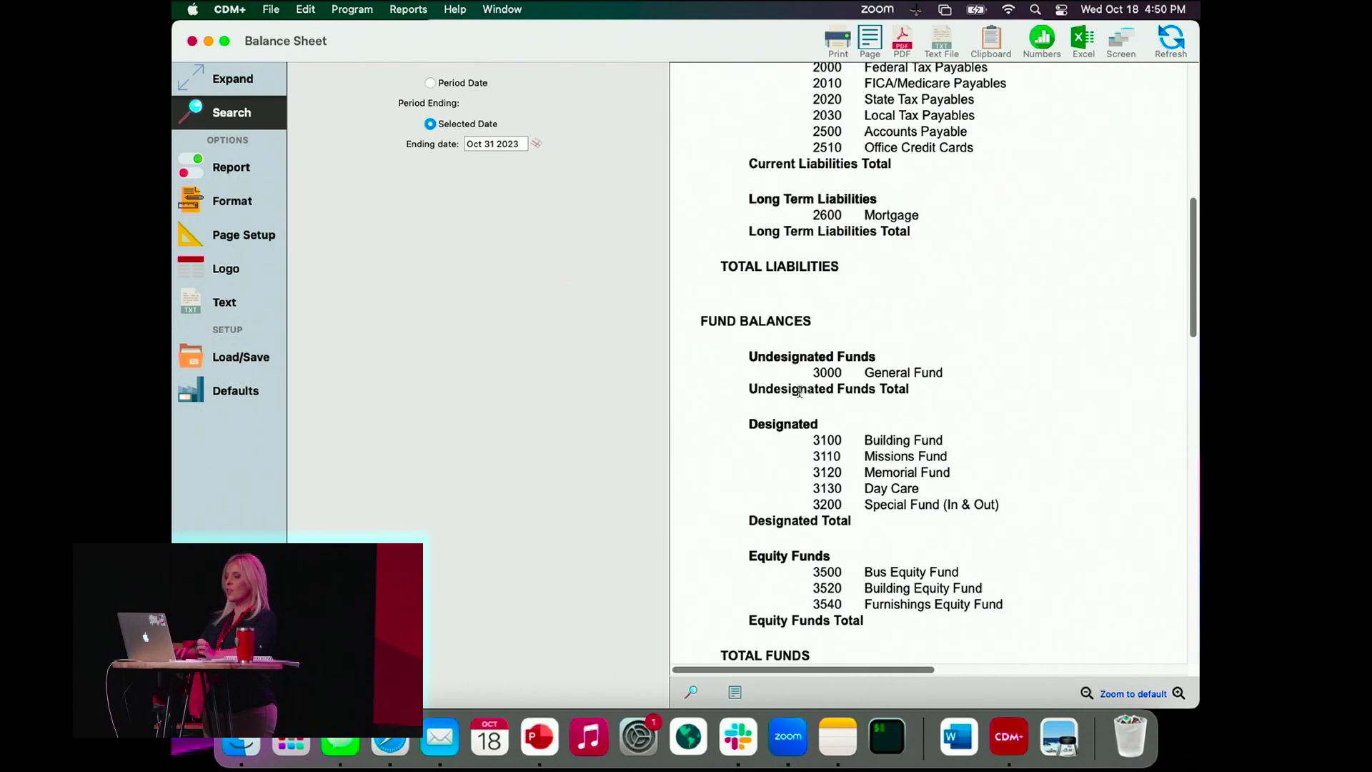
{"action": "left_click", "coordinate": [245, 74]}
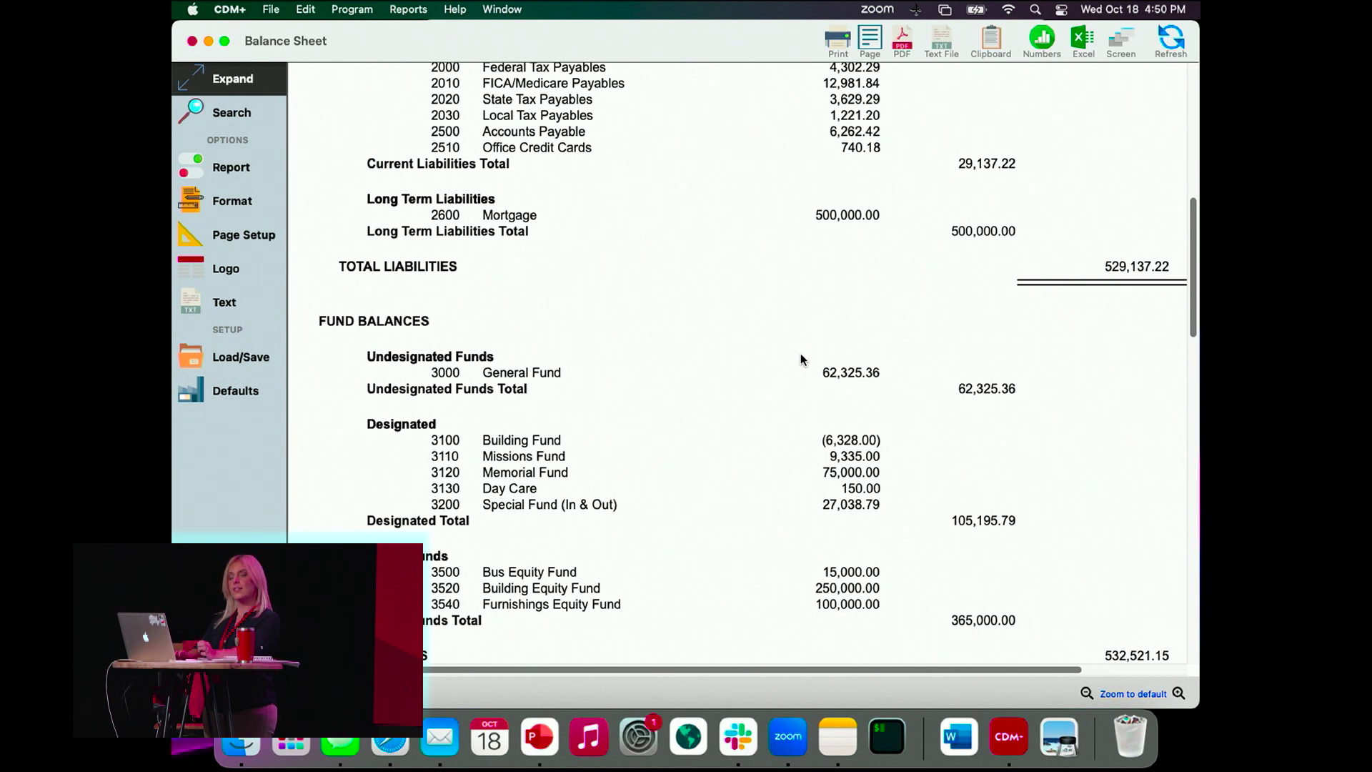
Step: Return to the generated Fund Activity report and highlight its General Fund beginning balance and the Transfer Out amount
{"action": "left_click", "coordinate": [502, 10]}
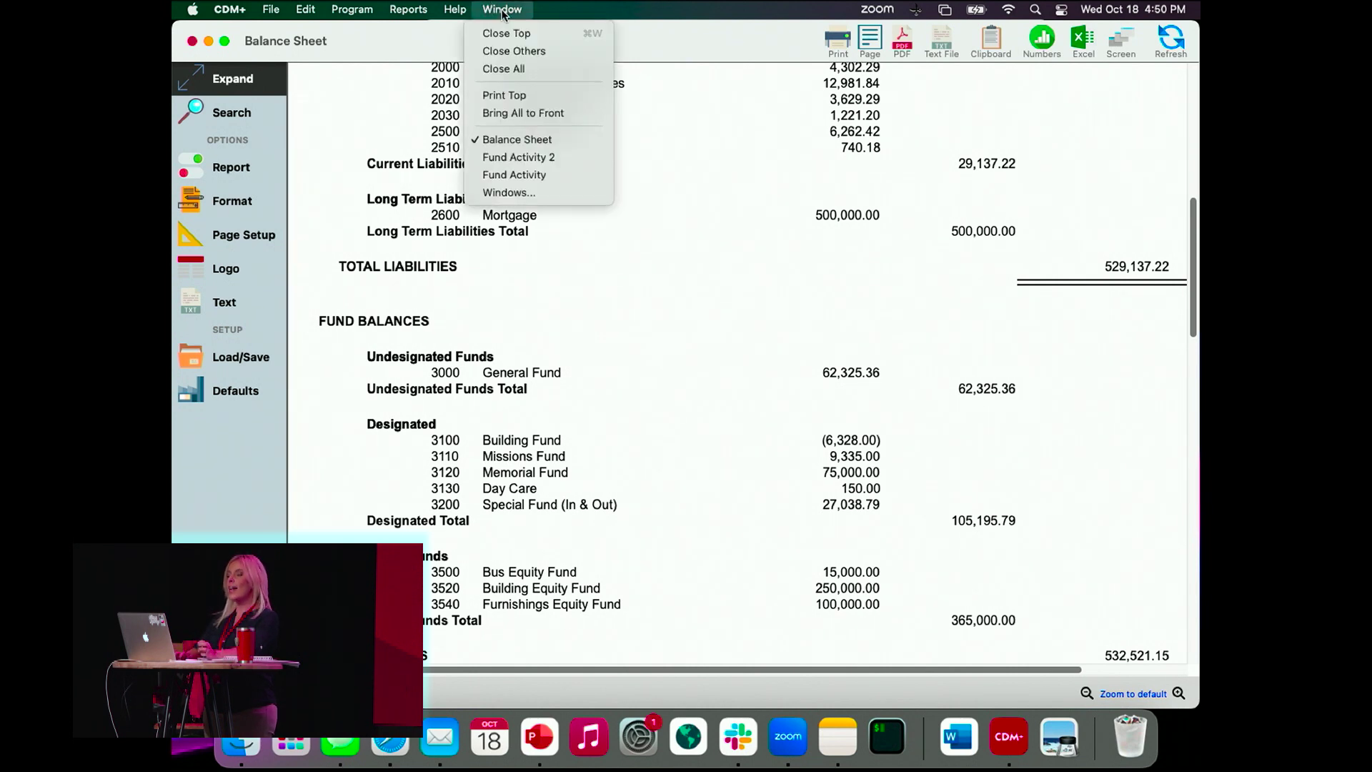
{"action": "left_click", "coordinate": [512, 159]}
{"action": "scroll", "coordinate": [914, 278], "scroll_direction": "up", "scroll_amount": 10}
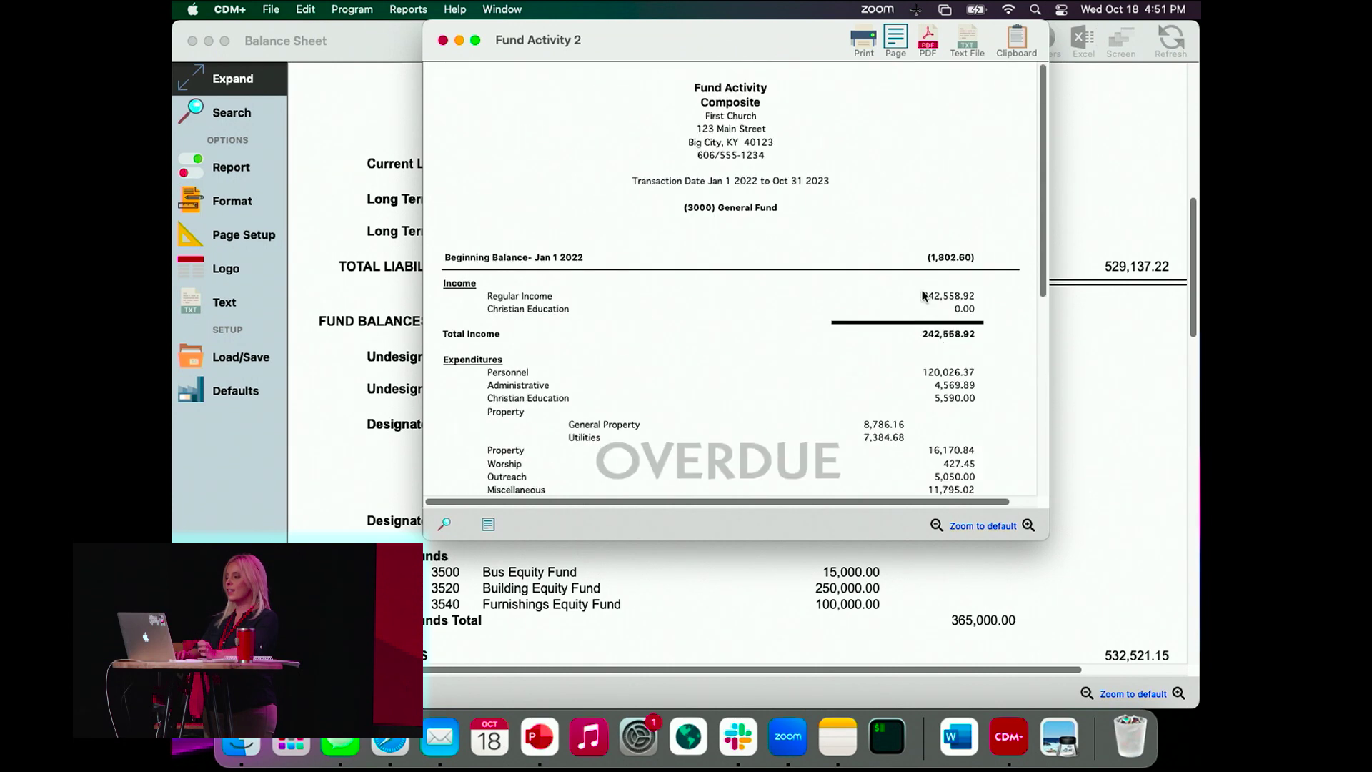
{"action": "left_click_drag", "start_coordinate": [986, 258], "coordinate": [911, 258]}
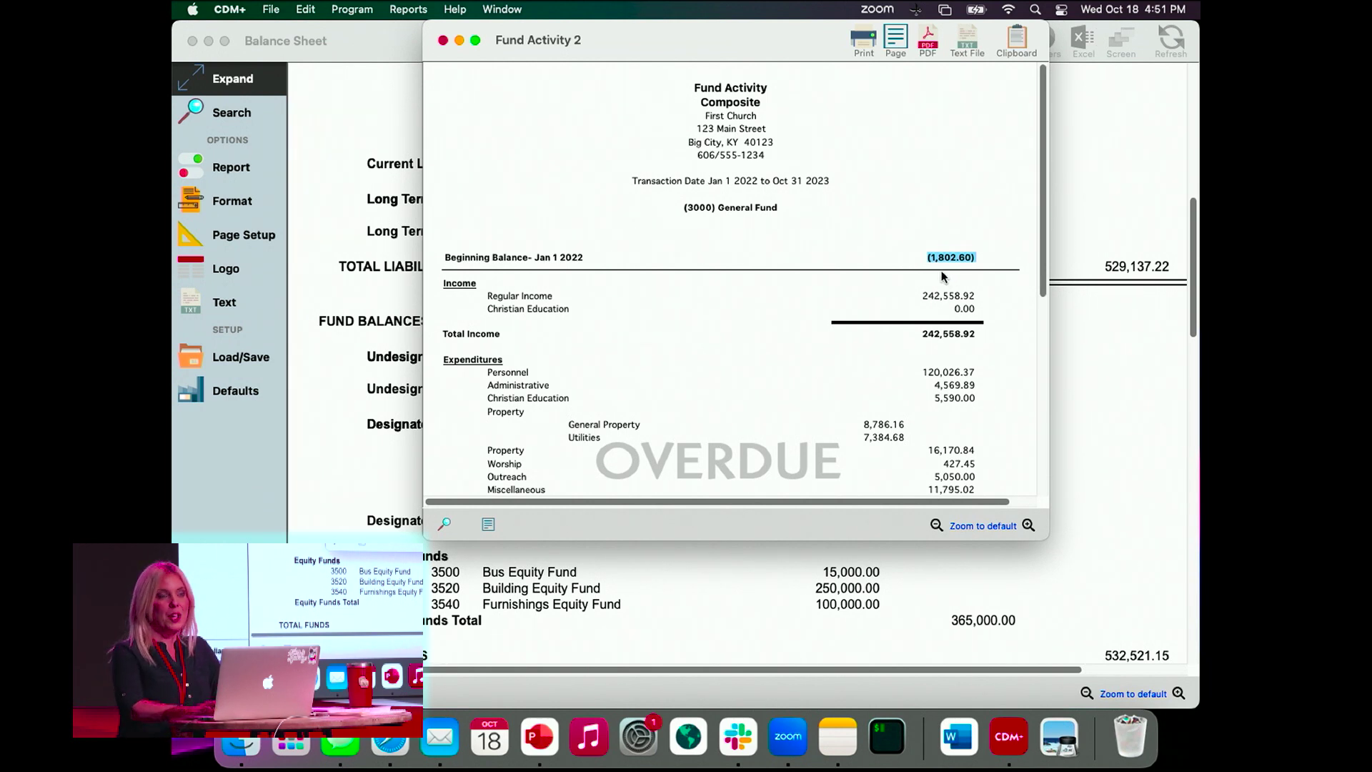
{"action": "scroll", "coordinate": [914, 368], "scroll_direction": "down", "scroll_amount": 5}
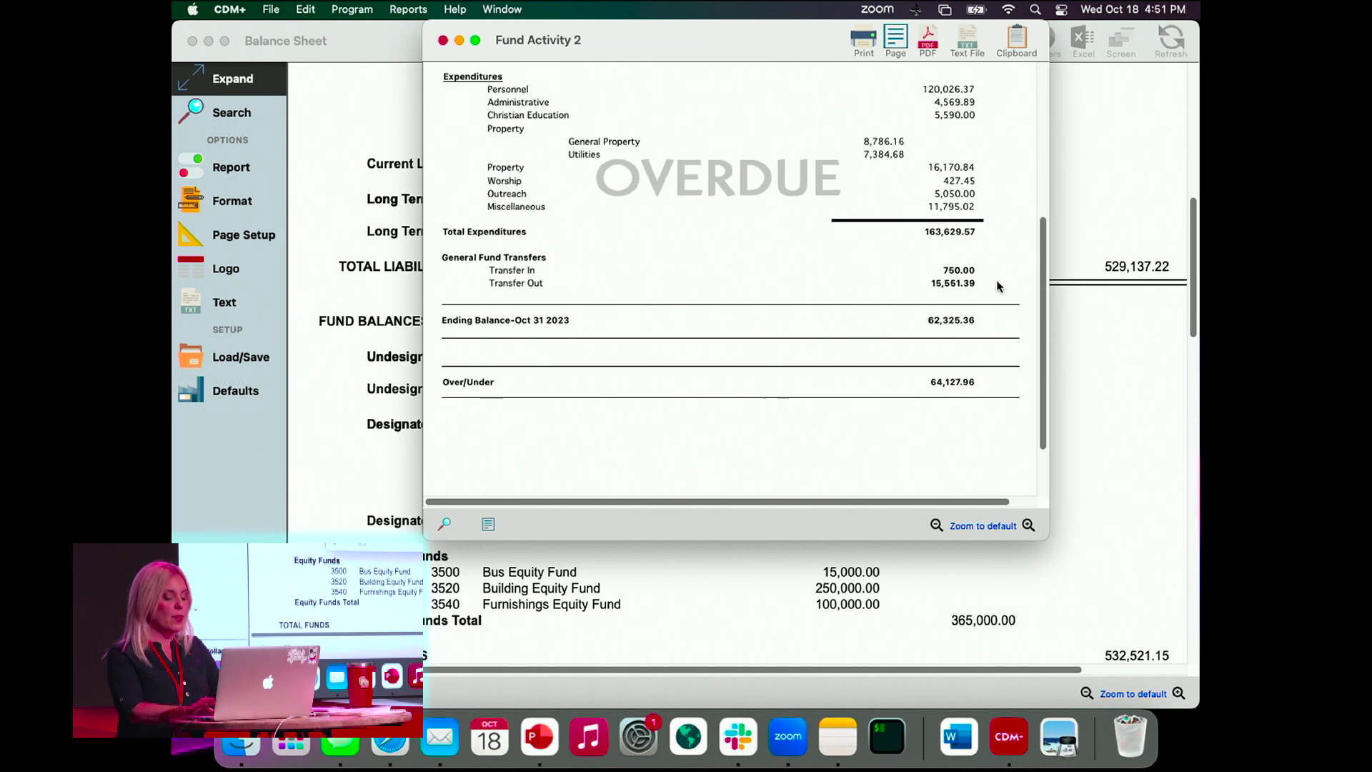
{"action": "left_click_drag", "start_coordinate": [991, 286], "coordinate": [907, 289]}
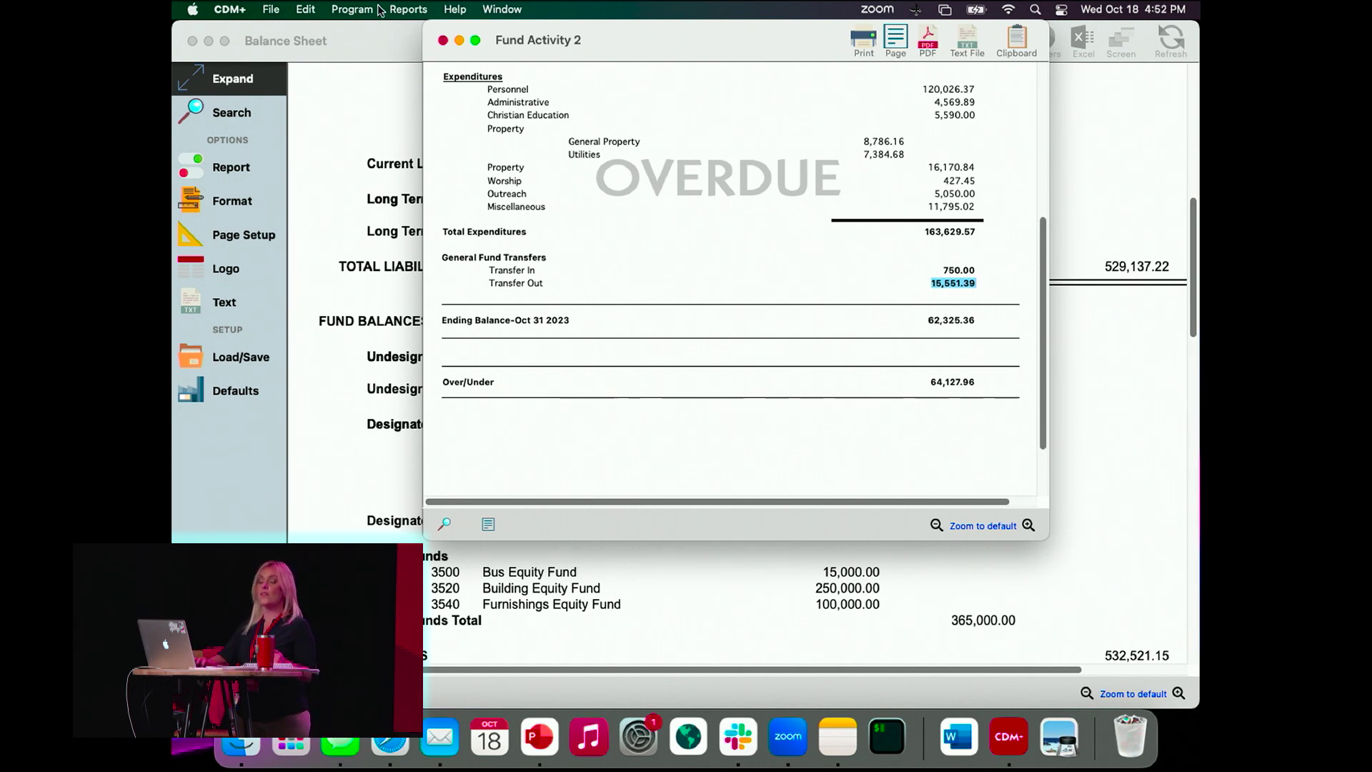
Step: Open the Ledger by Accounts activity report and set its transaction dates from Jan 1 2022 to Oct 31 2023
{"action": "left_click", "coordinate": [415, 14]}
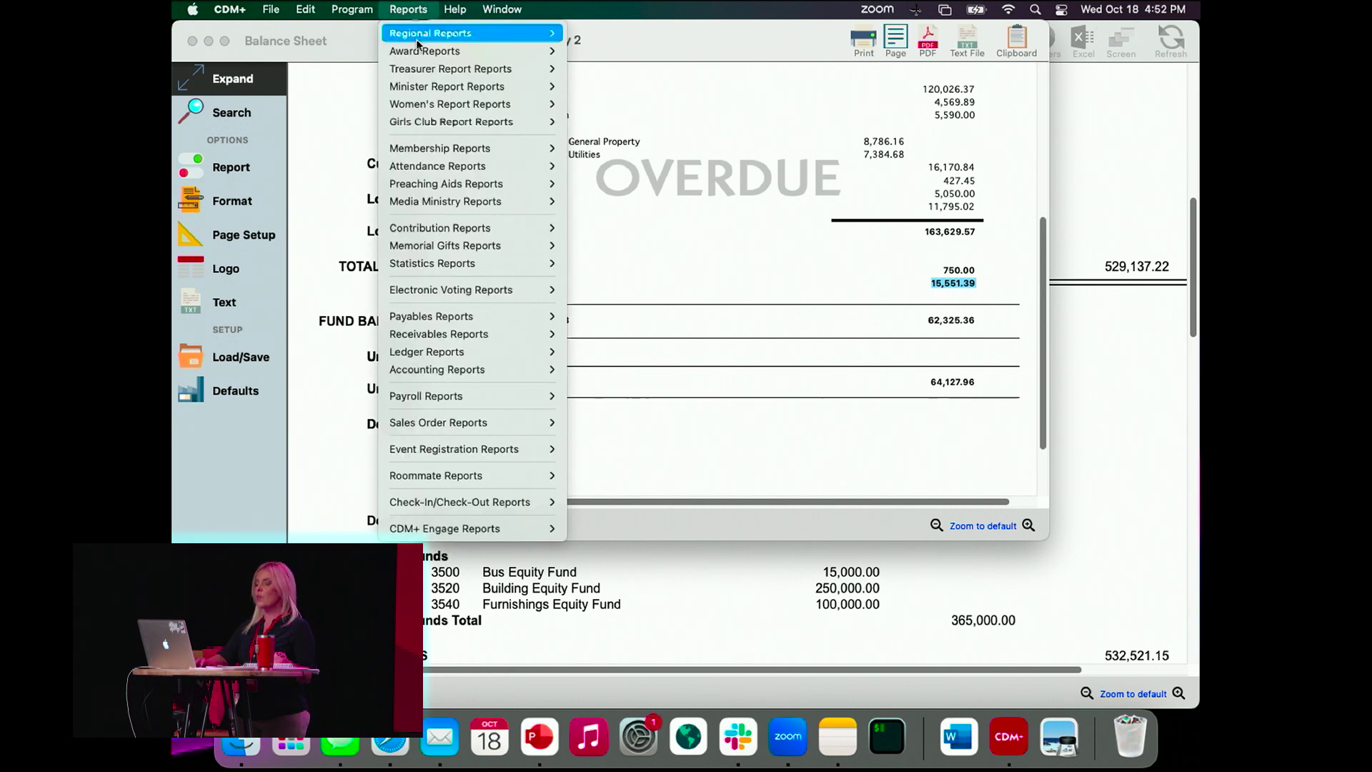
{"action": "mouse_move", "coordinate": [434, 341]}
{"action": "mouse_move", "coordinate": [622, 353]}
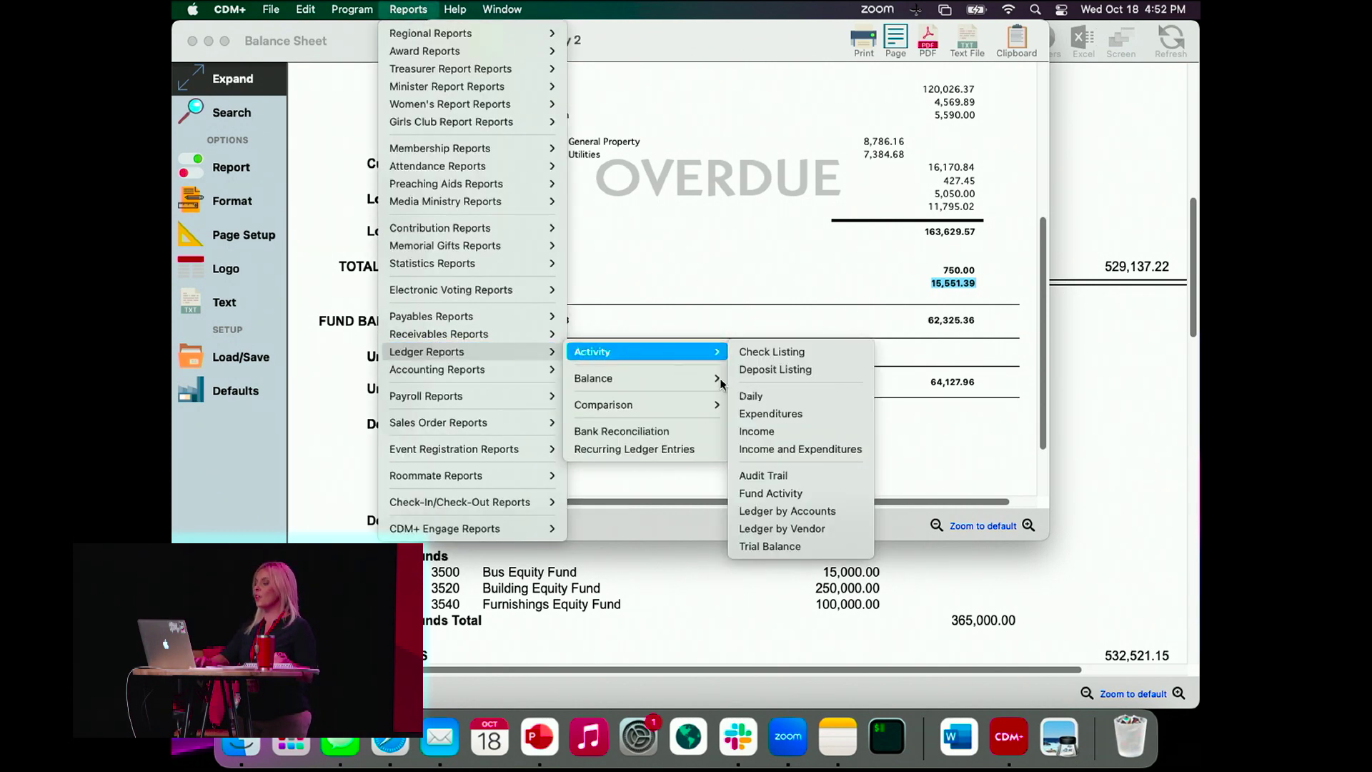
{"action": "left_click", "coordinate": [800, 512]}
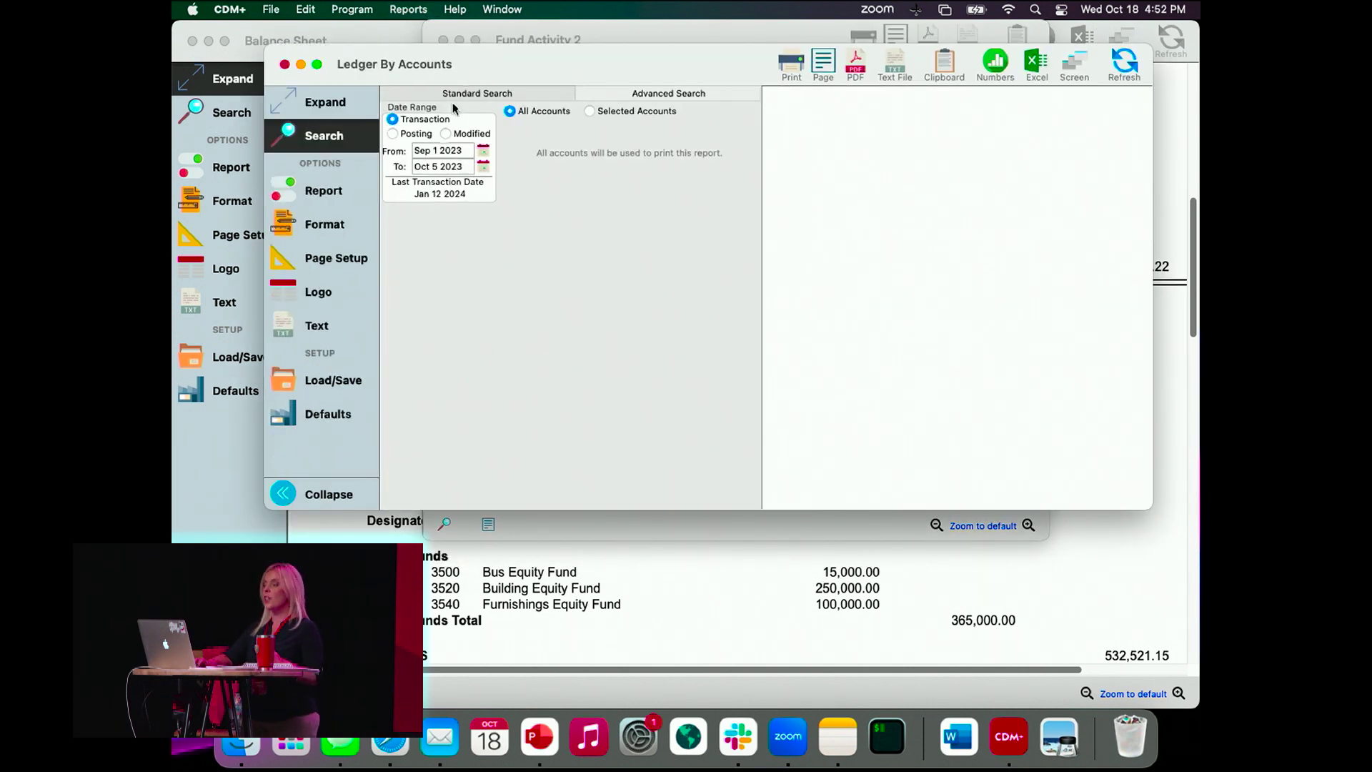
{"action": "left_click_drag", "start_coordinate": [468, 151], "coordinate": [413, 151]}
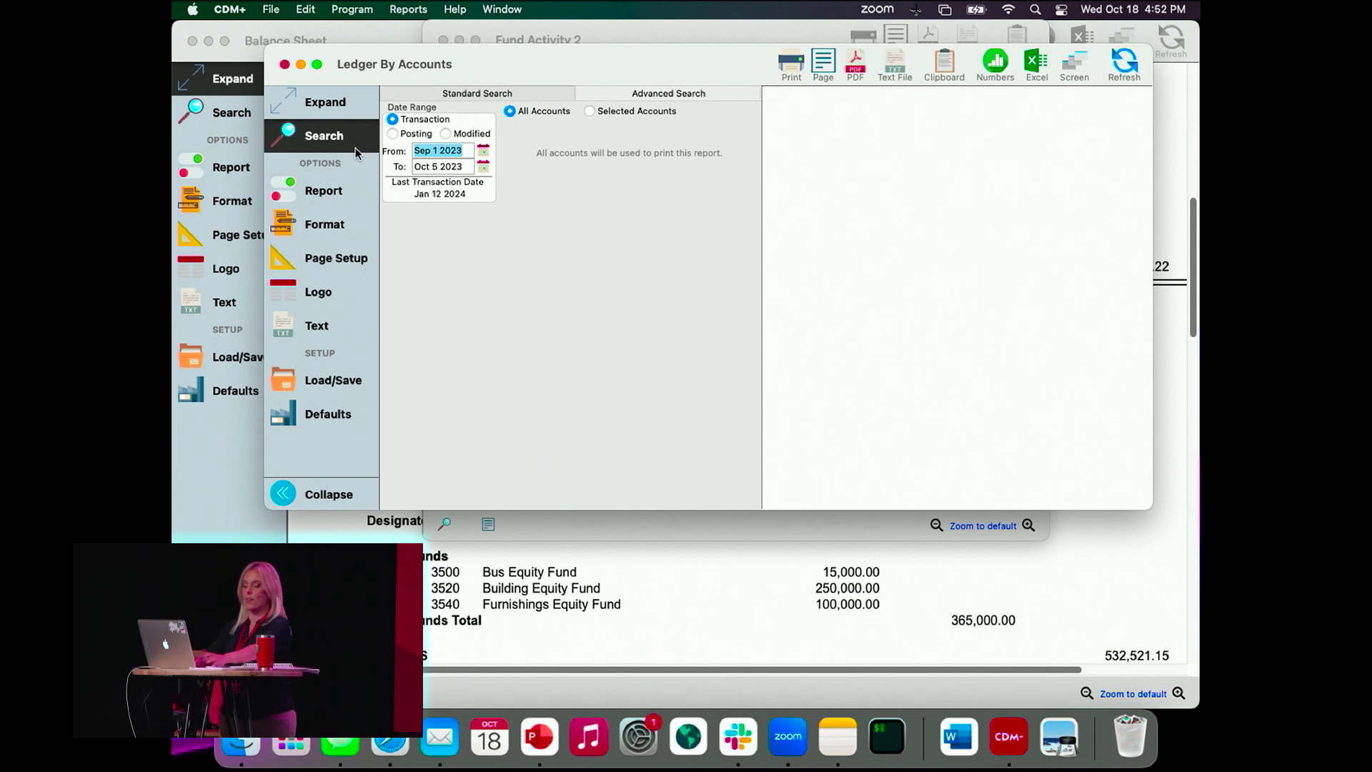
{"action": "type", "text": "1.1.2022"}
{"action": "key", "text": "Tab"}
{"action": "type", "text": "10.31"}
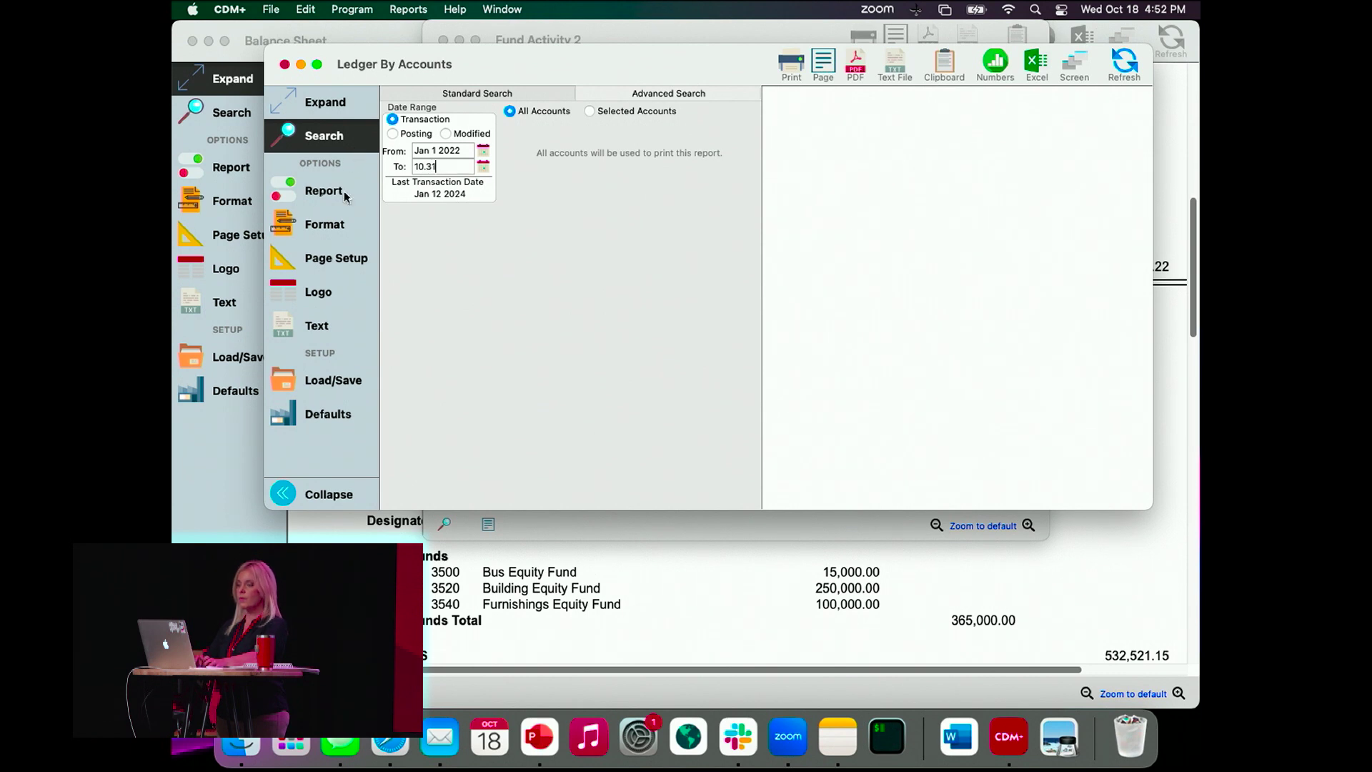
Step: Limit the Ledger by Accounts report to the balance sheet account 3000 General Fund
{"action": "left_click", "coordinate": [590, 113]}
{"action": "left_click", "coordinate": [583, 501]}
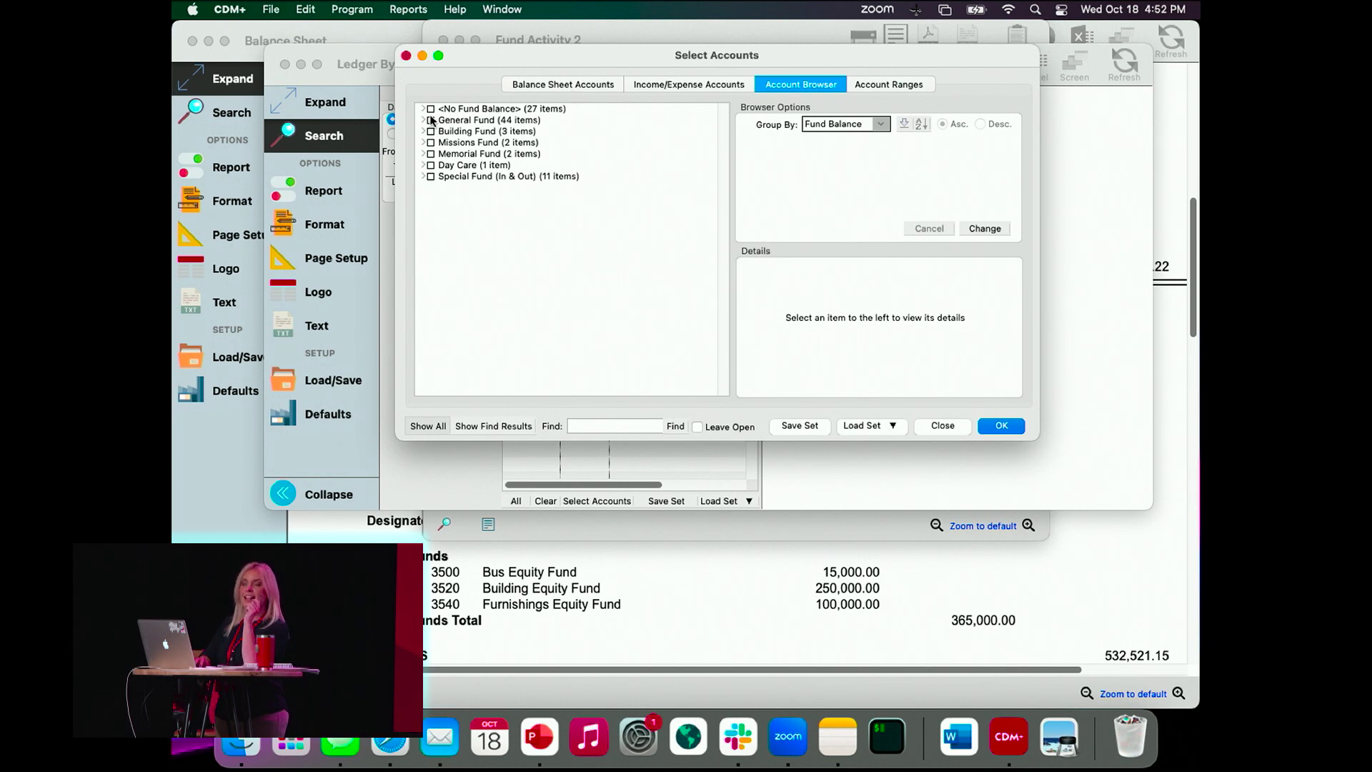
{"action": "left_click", "coordinate": [574, 85]}
{"action": "scroll", "coordinate": [534, 268], "scroll_direction": "down", "scroll_amount": 5}
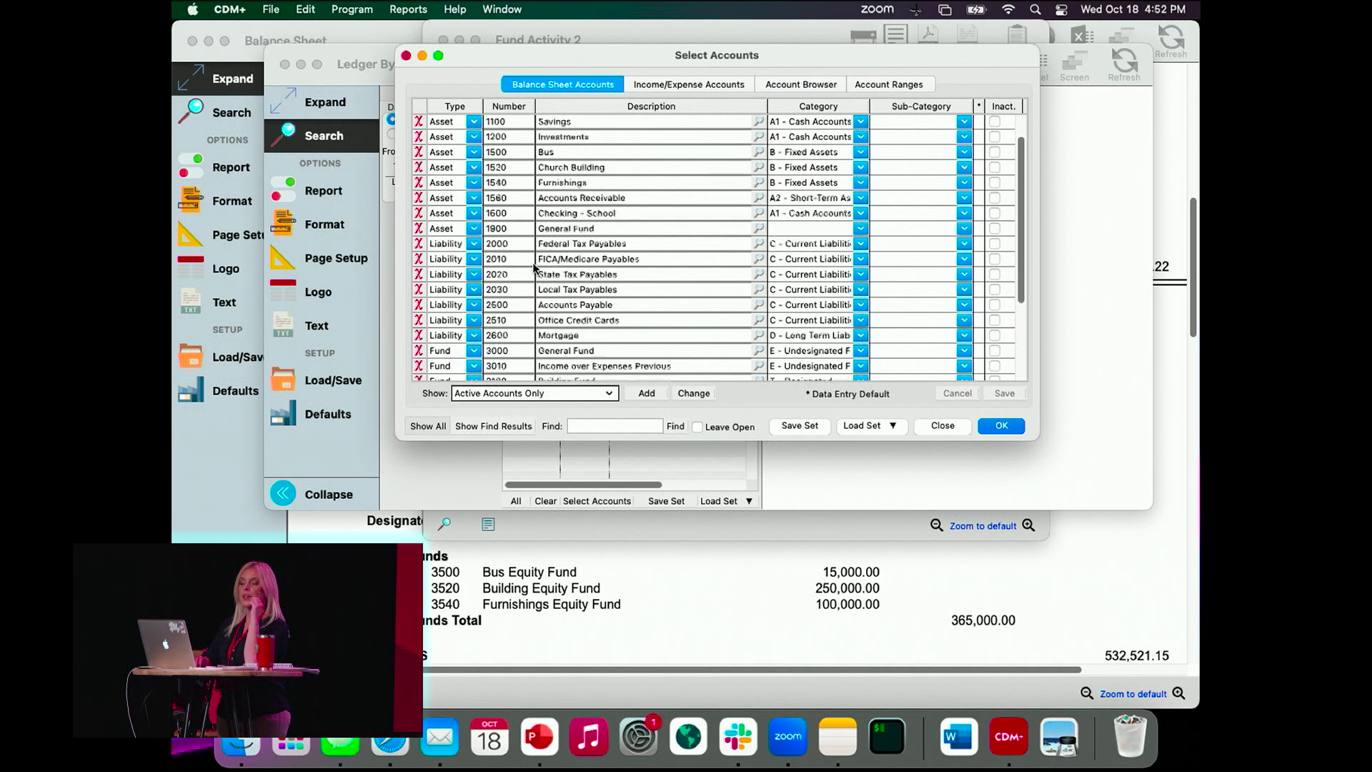
{"action": "double_click", "coordinate": [522, 277]}
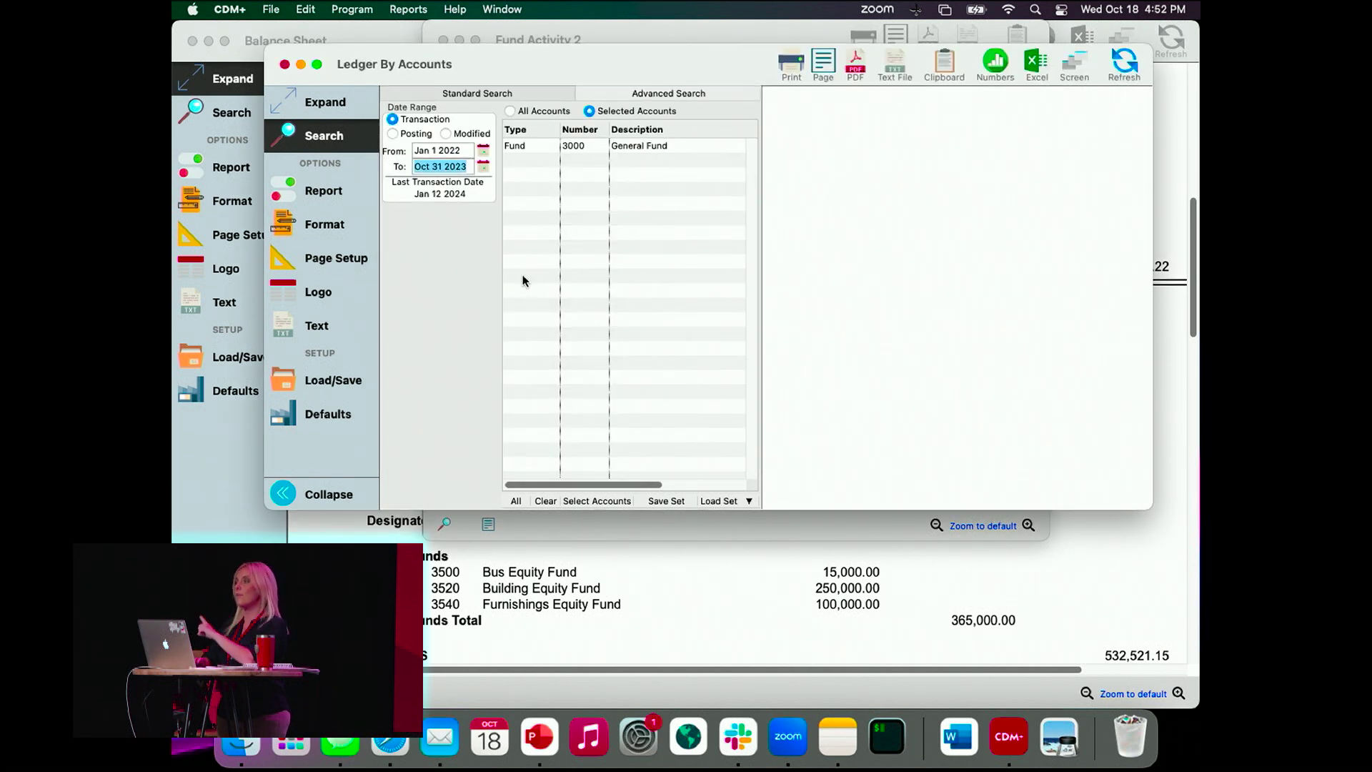
Step: Generate the Ledger by Accounts preview and expand it to review the General Fund transfer entries and totals
{"action": "left_click", "coordinate": [1121, 63]}
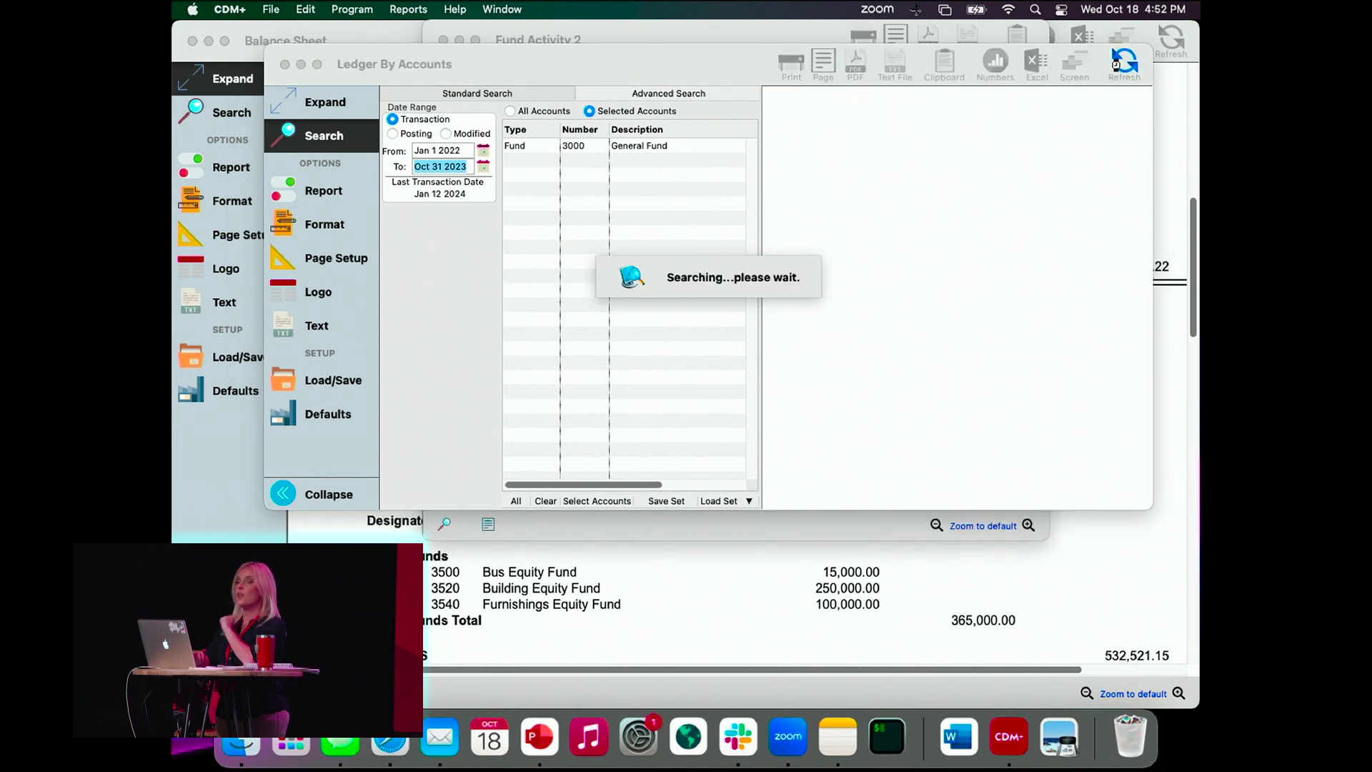
{"action": "left_click", "coordinate": [314, 104]}
{"action": "scroll", "coordinate": [898, 393], "scroll_direction": "down", "scroll_amount": 1}
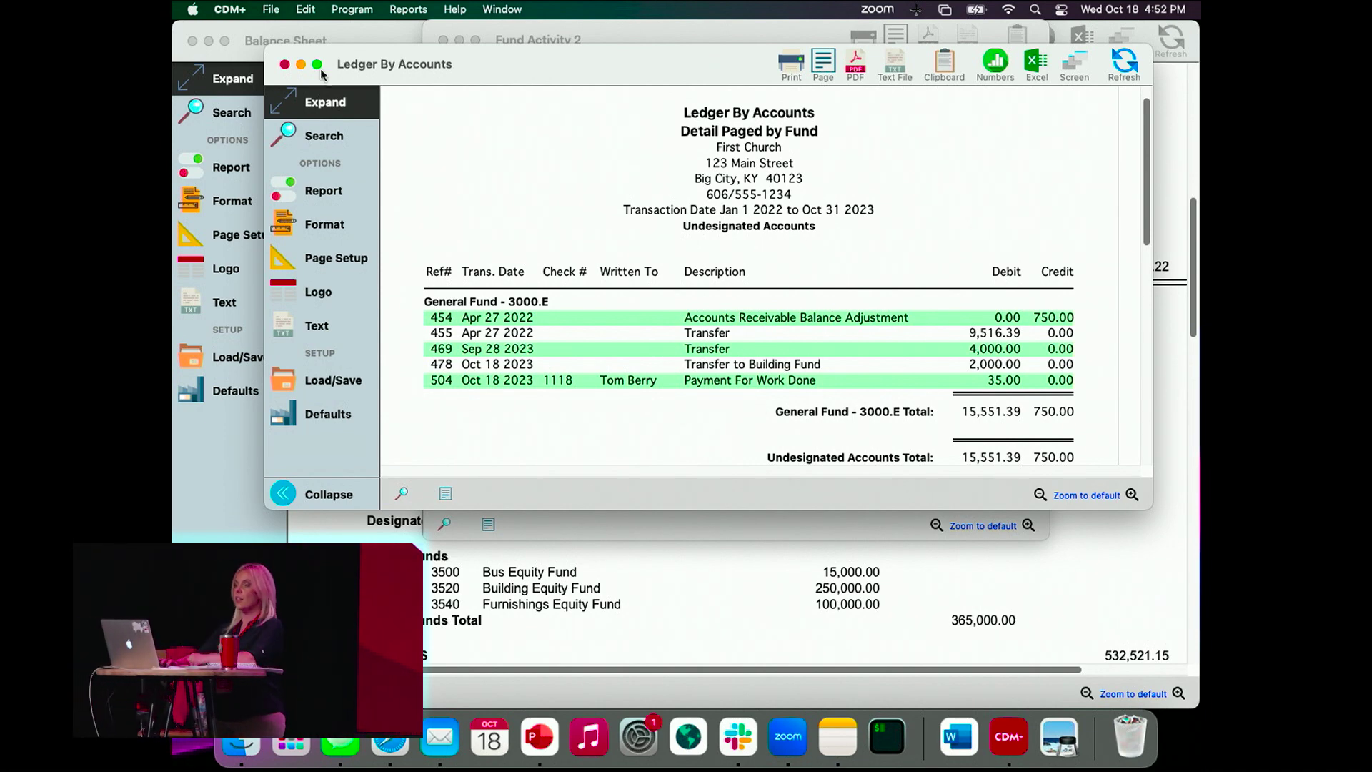
Step: Bring the Balance Sheet forward to check its fund balances, and switch to the original Fund Activity report setup
{"action": "left_click", "coordinate": [503, 8]}
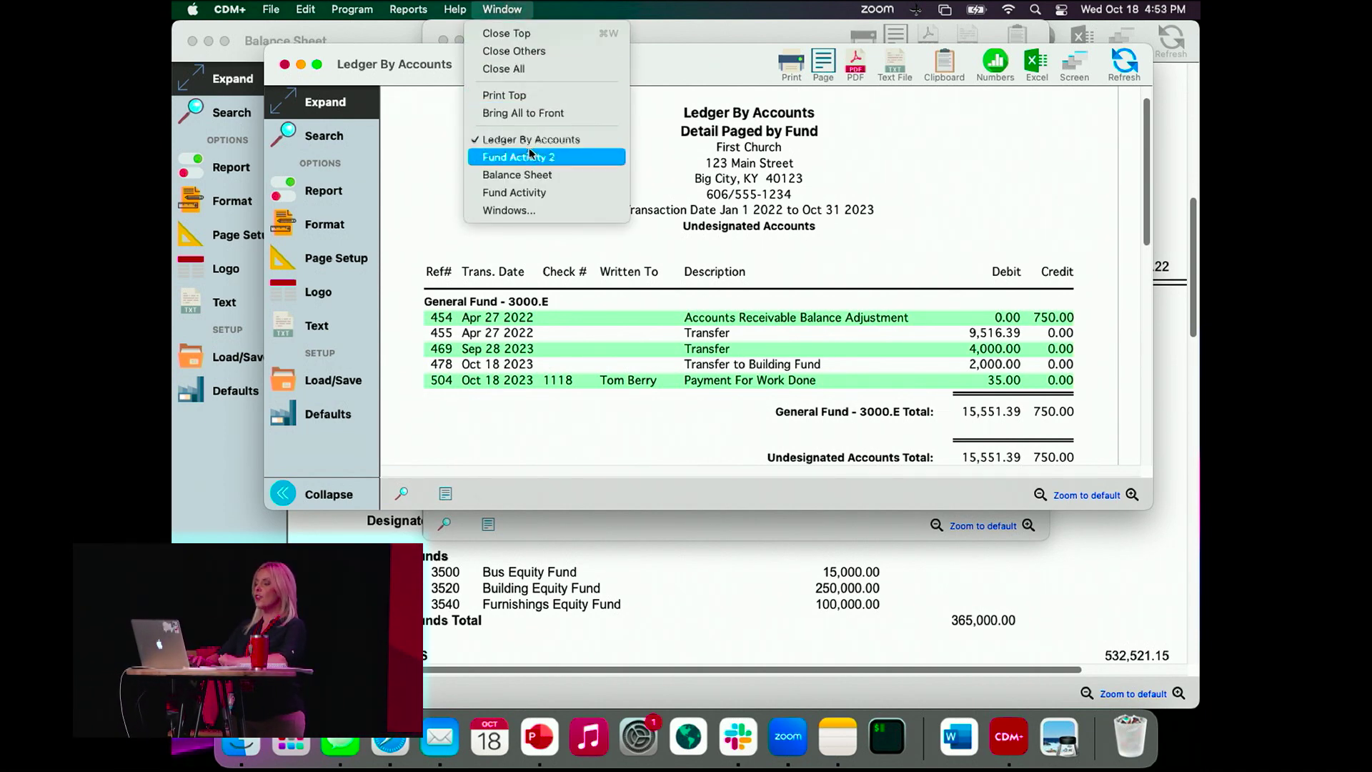
{"action": "left_click", "coordinate": [530, 175]}
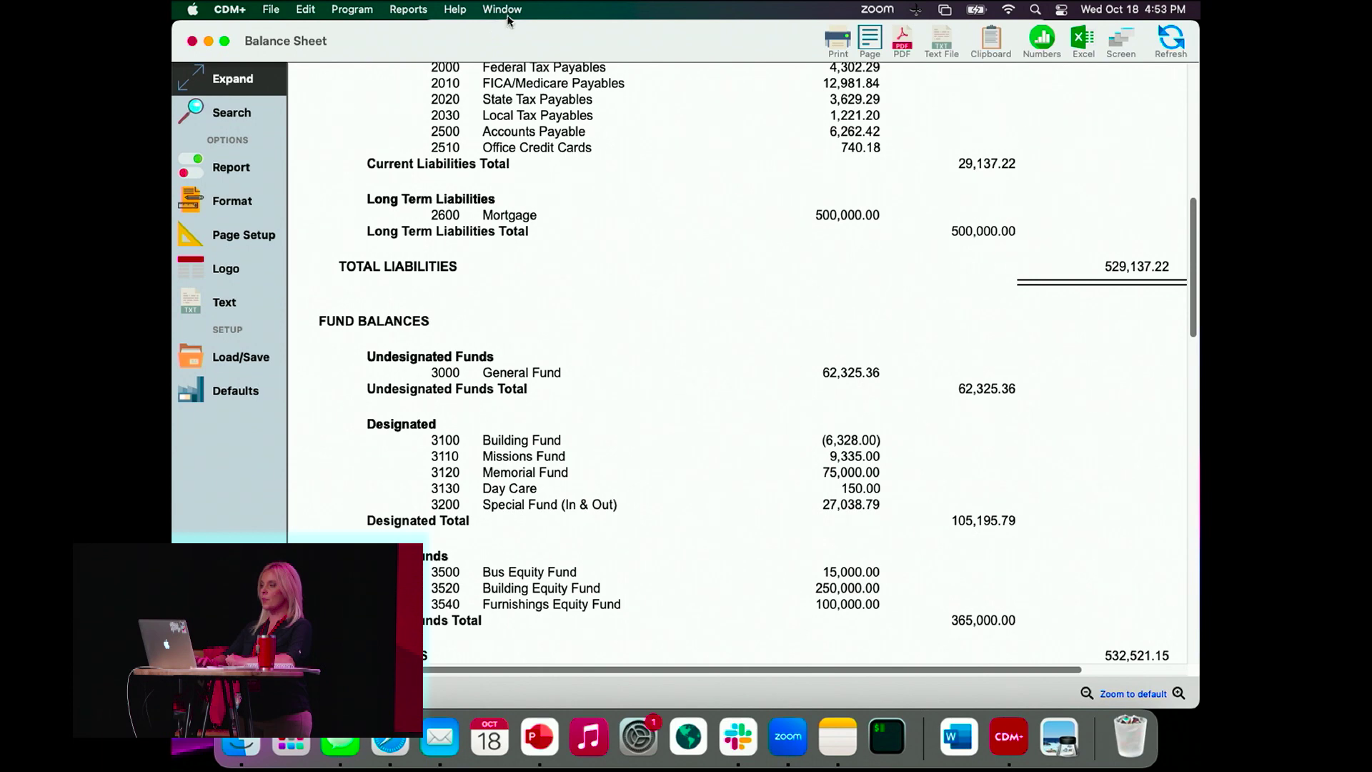
{"action": "left_click", "coordinate": [504, 10]}
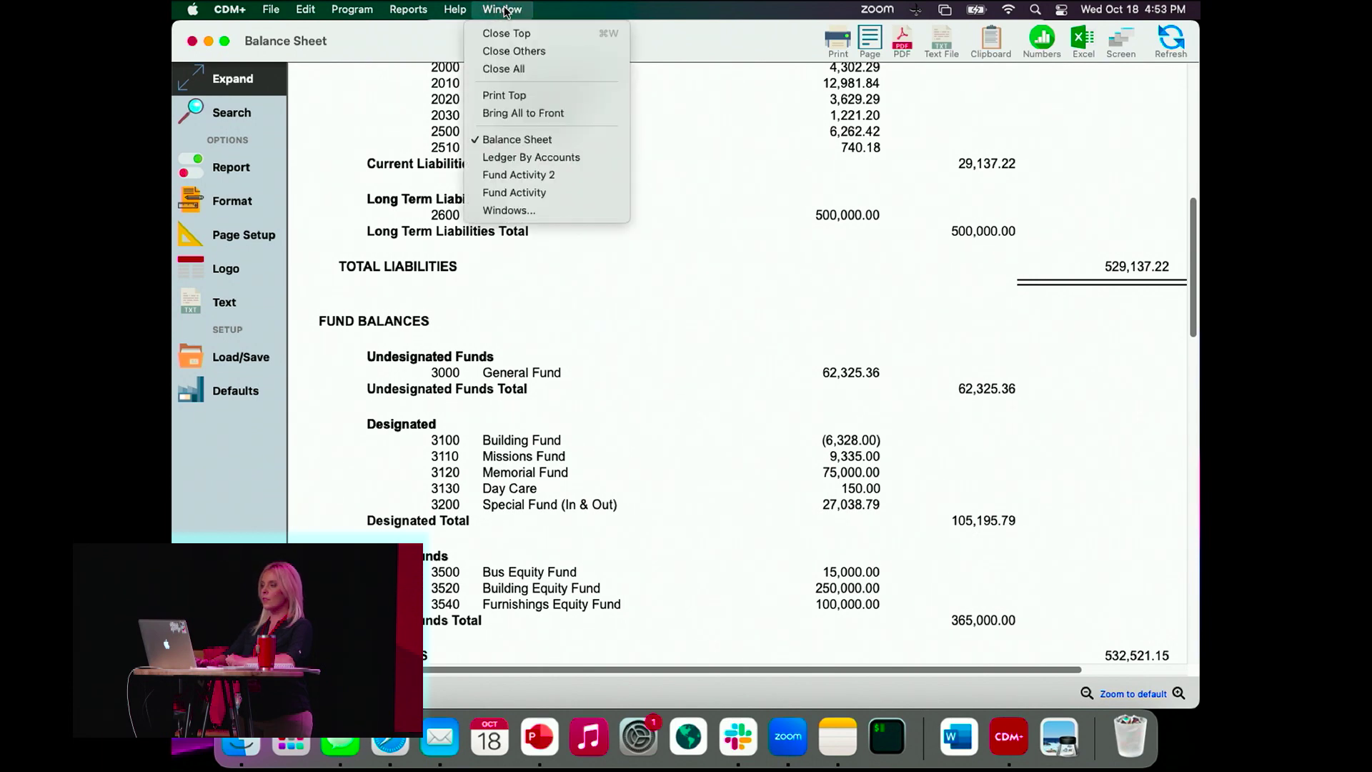
{"action": "left_click", "coordinate": [524, 192]}
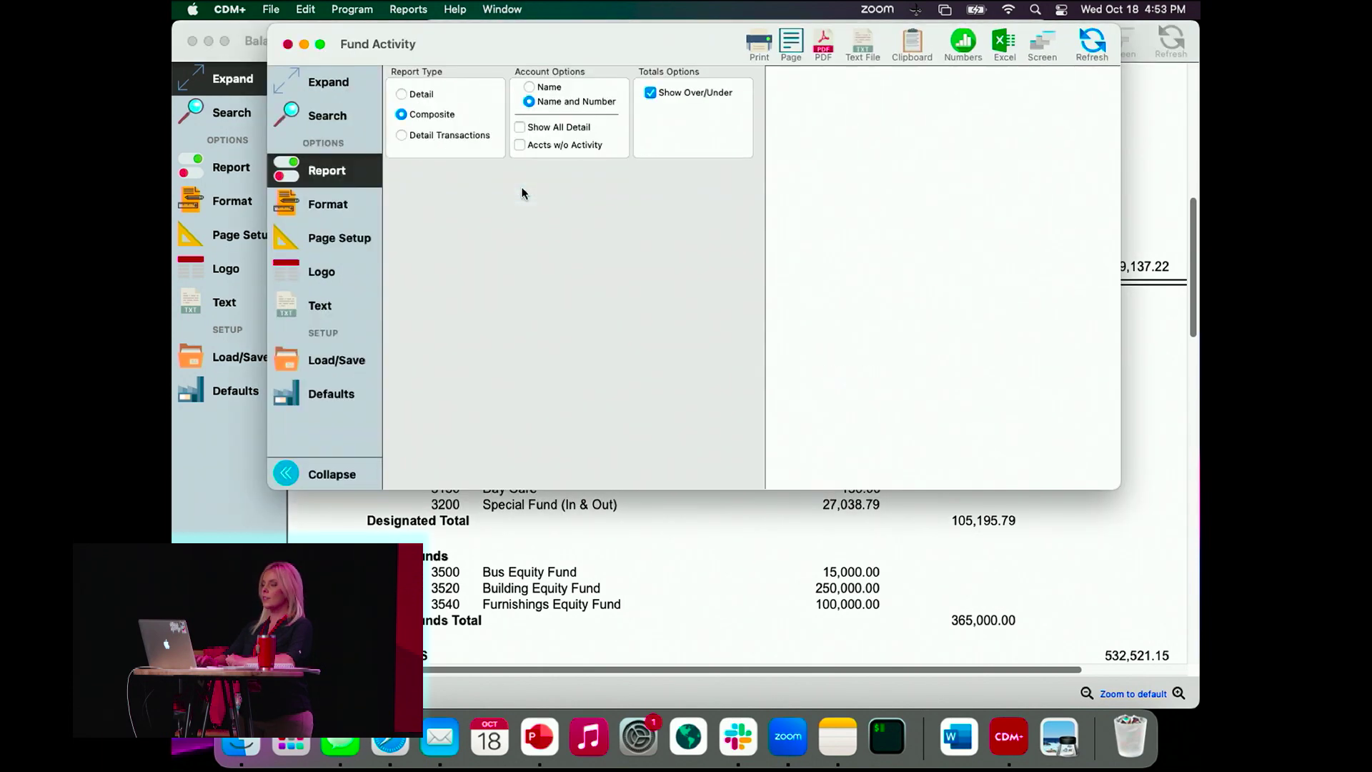
Step: Regenerate Fund Activity with the Detail report type and expand the preview to review General Fund income by account
{"action": "left_click", "coordinate": [420, 95]}
{"action": "left_click", "coordinate": [1092, 41]}
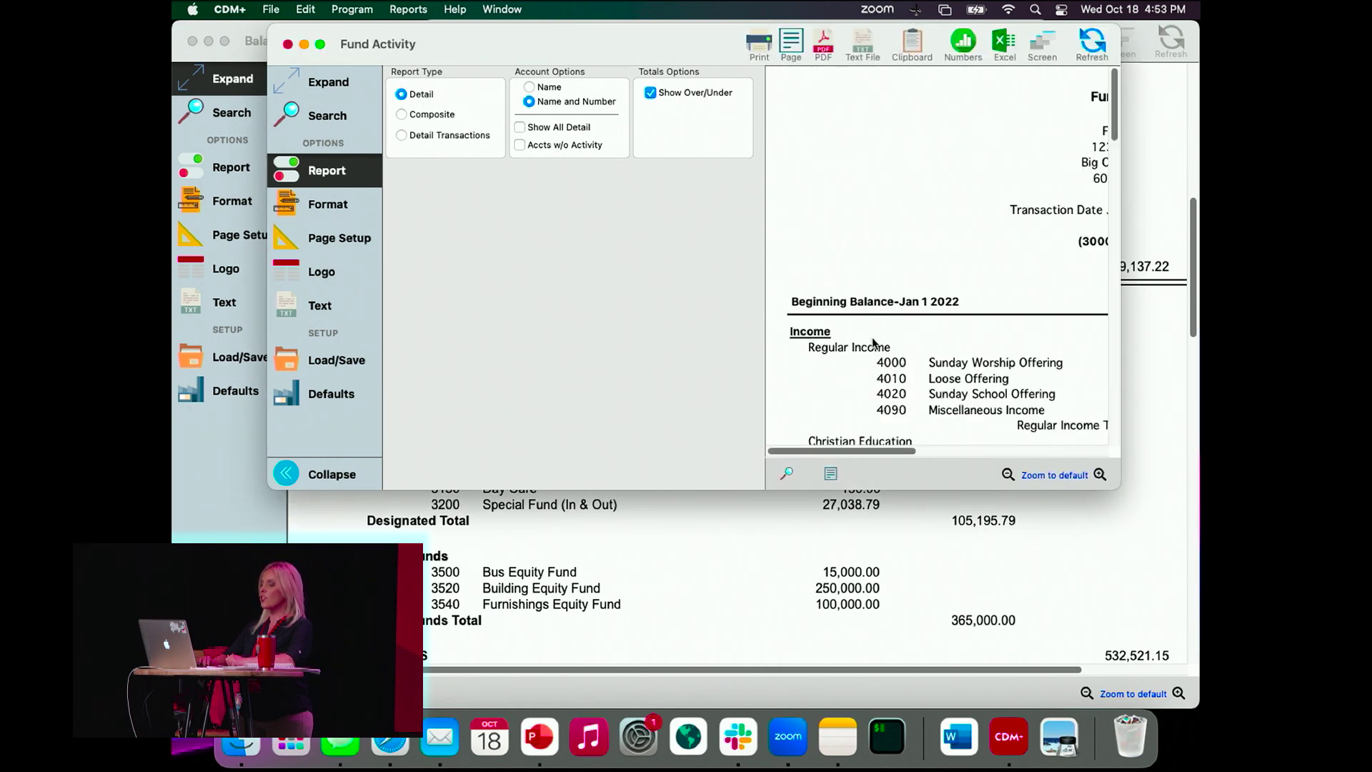
{"action": "scroll", "coordinate": [873, 343], "scroll_direction": "down", "scroll_amount": 2}
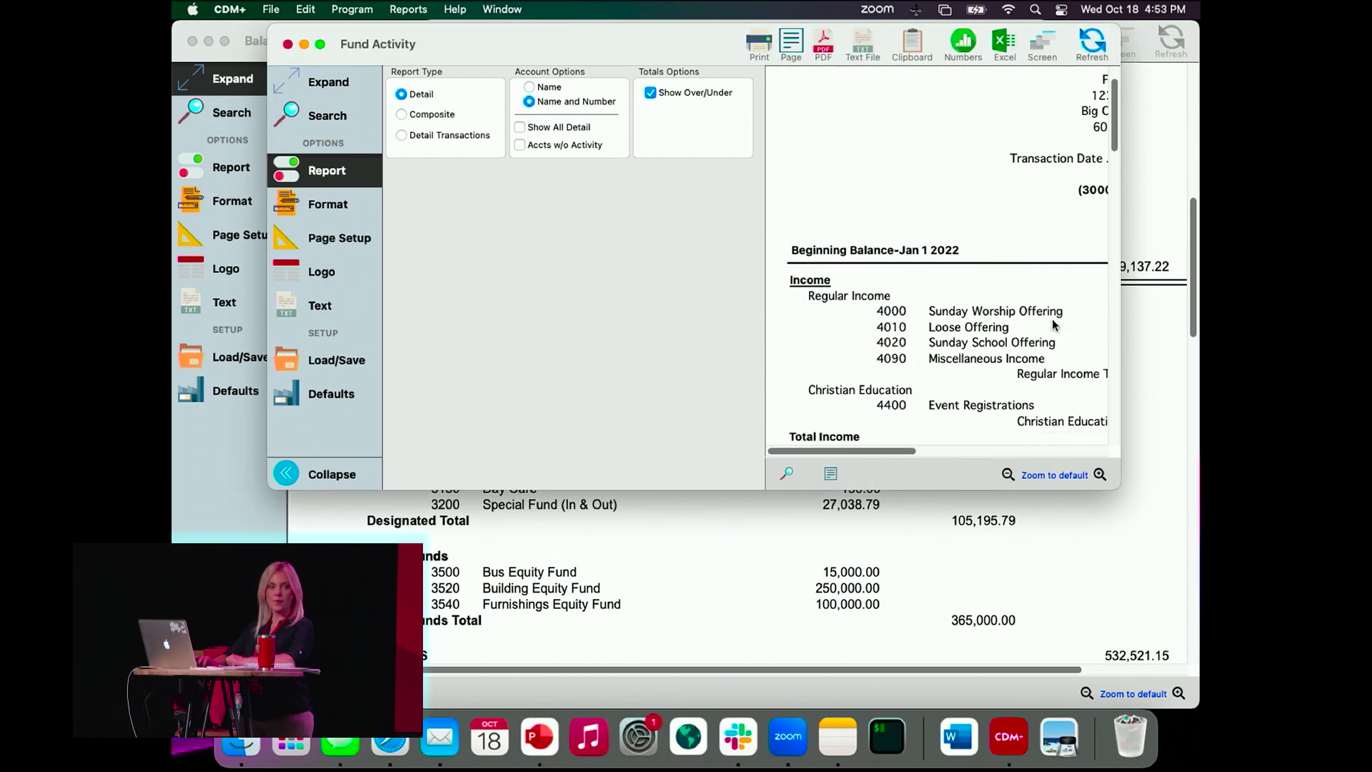
{"action": "scroll", "coordinate": [1053, 325], "scroll_direction": "right", "scroll_amount": 3}
{"action": "left_click", "coordinate": [325, 83]}
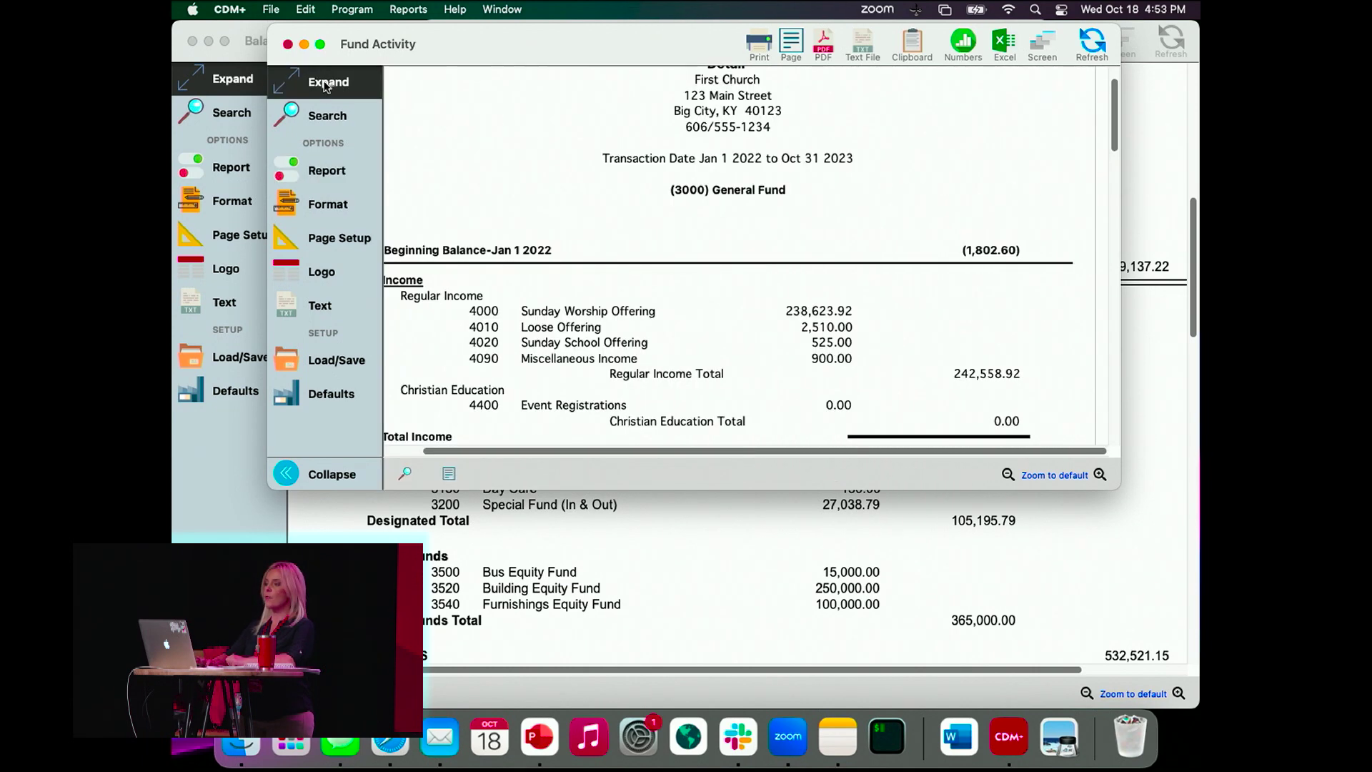
{"action": "scroll", "coordinate": [757, 353], "scroll_direction": "down", "scroll_amount": 1}
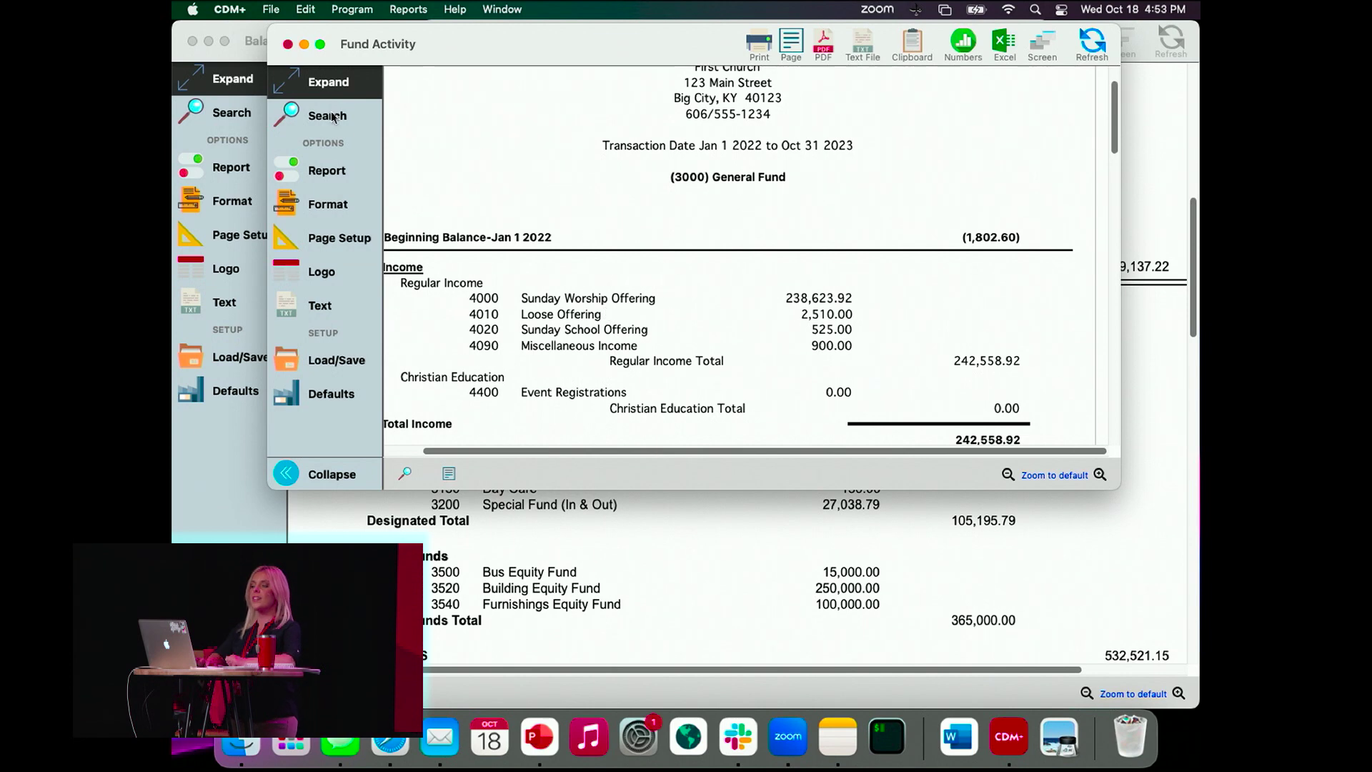
Step: Regenerate Fund Activity as Detail Transactions and expand the preview to review the individual Sunday Worship Offering entries
{"action": "left_click", "coordinate": [326, 173]}
{"action": "left_click", "coordinate": [446, 138]}
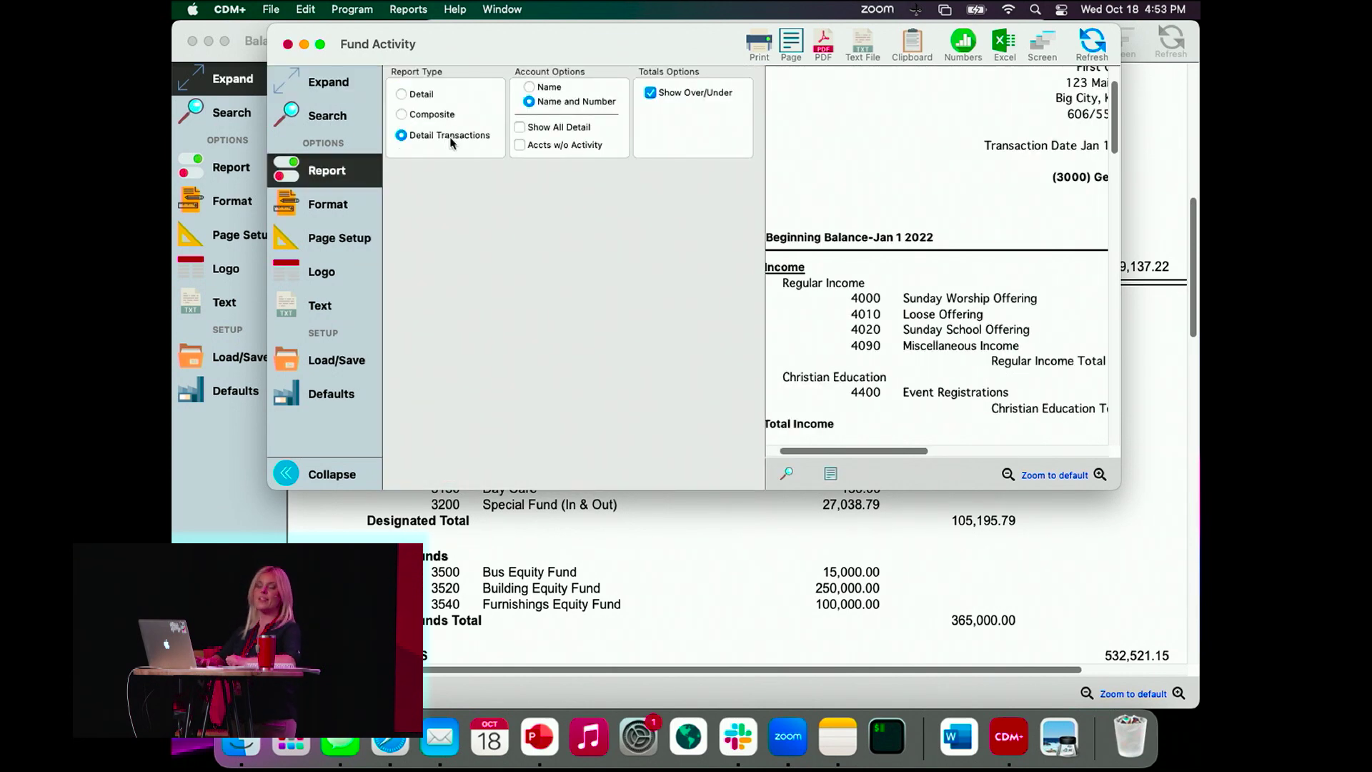
{"action": "left_click", "coordinate": [1092, 45]}
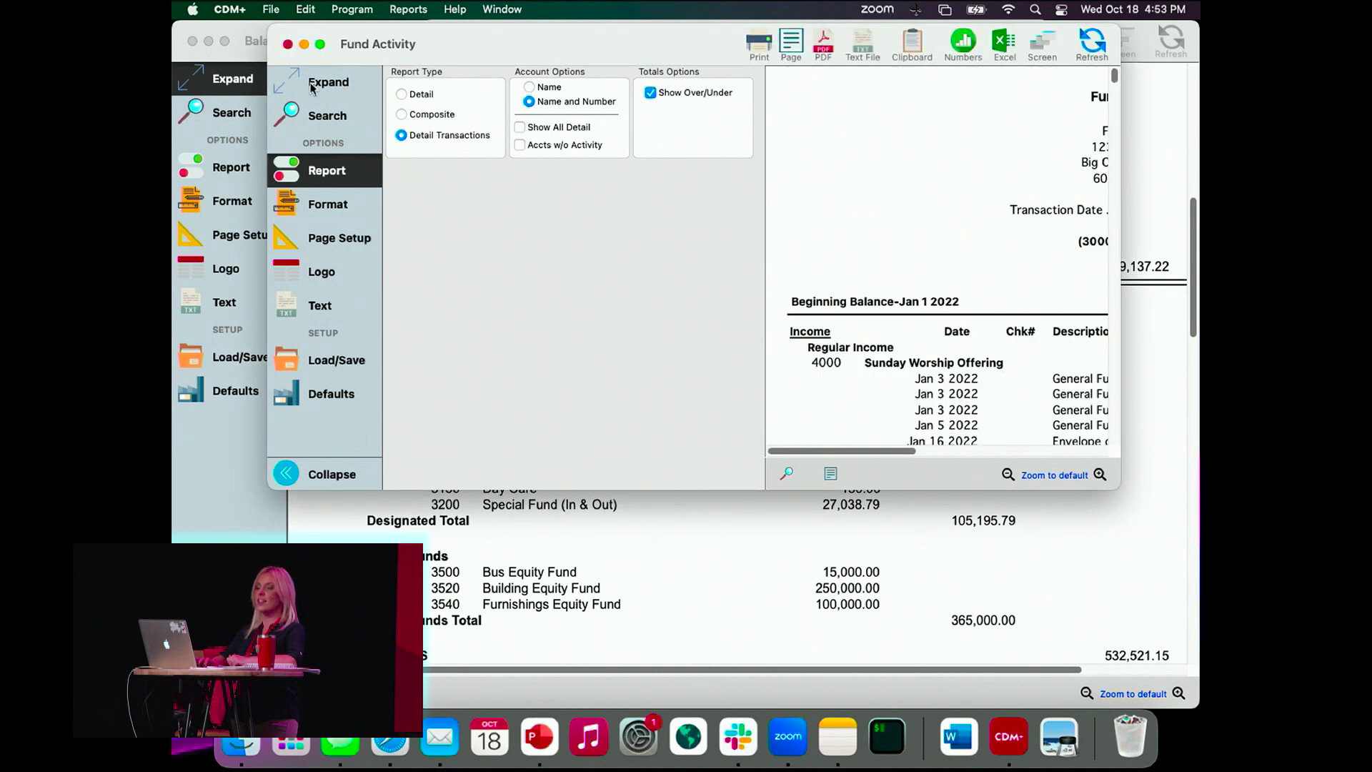
{"action": "left_click", "coordinate": [314, 83]}
{"action": "scroll", "coordinate": [592, 319], "scroll_direction": "down", "scroll_amount": 2}
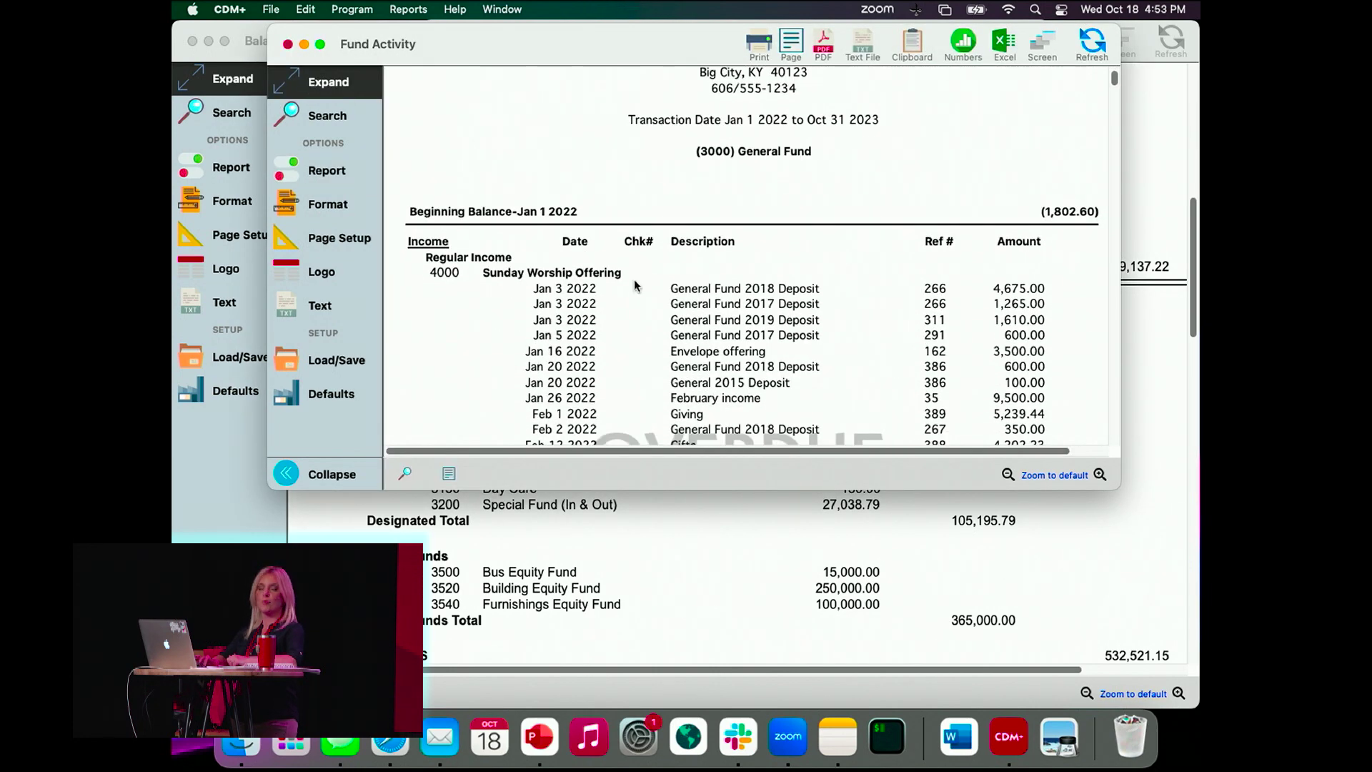
{"action": "scroll", "coordinate": [632, 285], "scroll_direction": "down", "scroll_amount": 10}
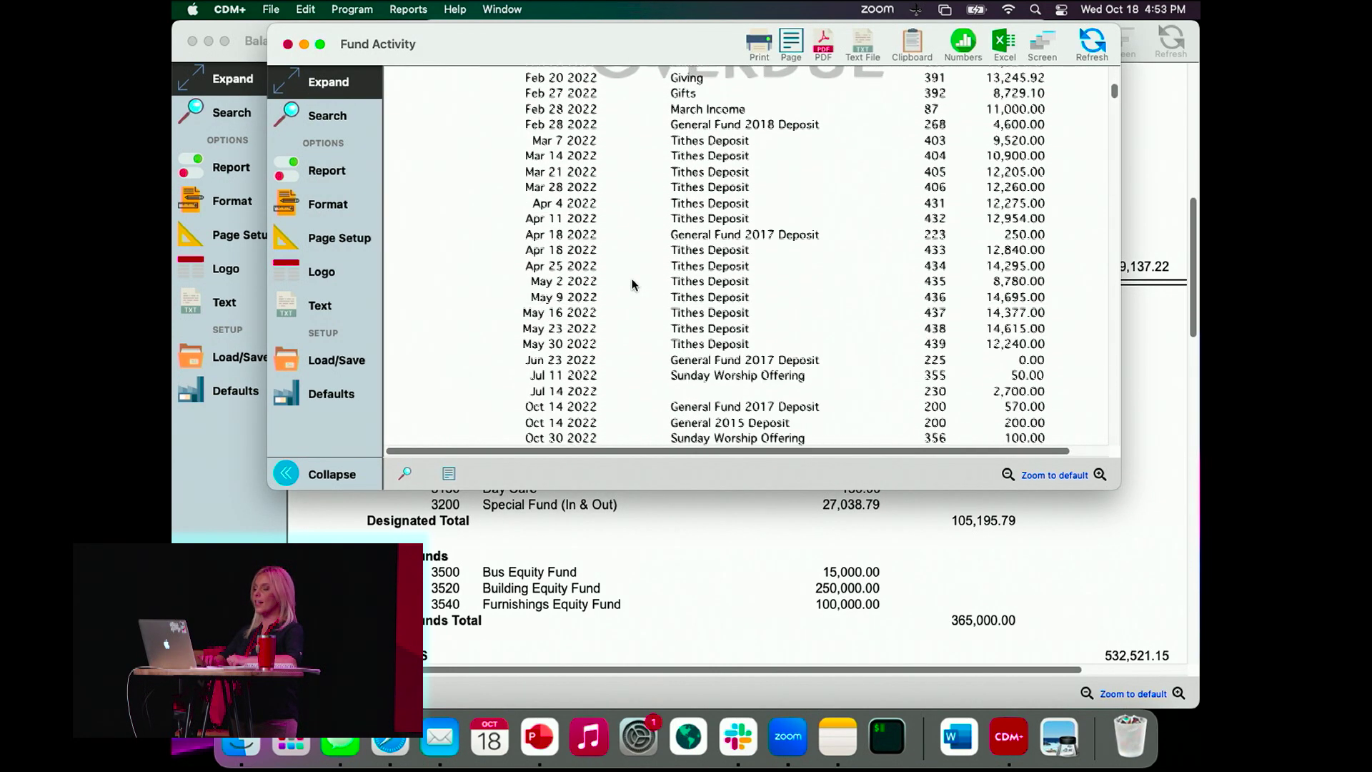
{"action": "scroll", "coordinate": [631, 285], "scroll_direction": "down", "scroll_amount": 1}
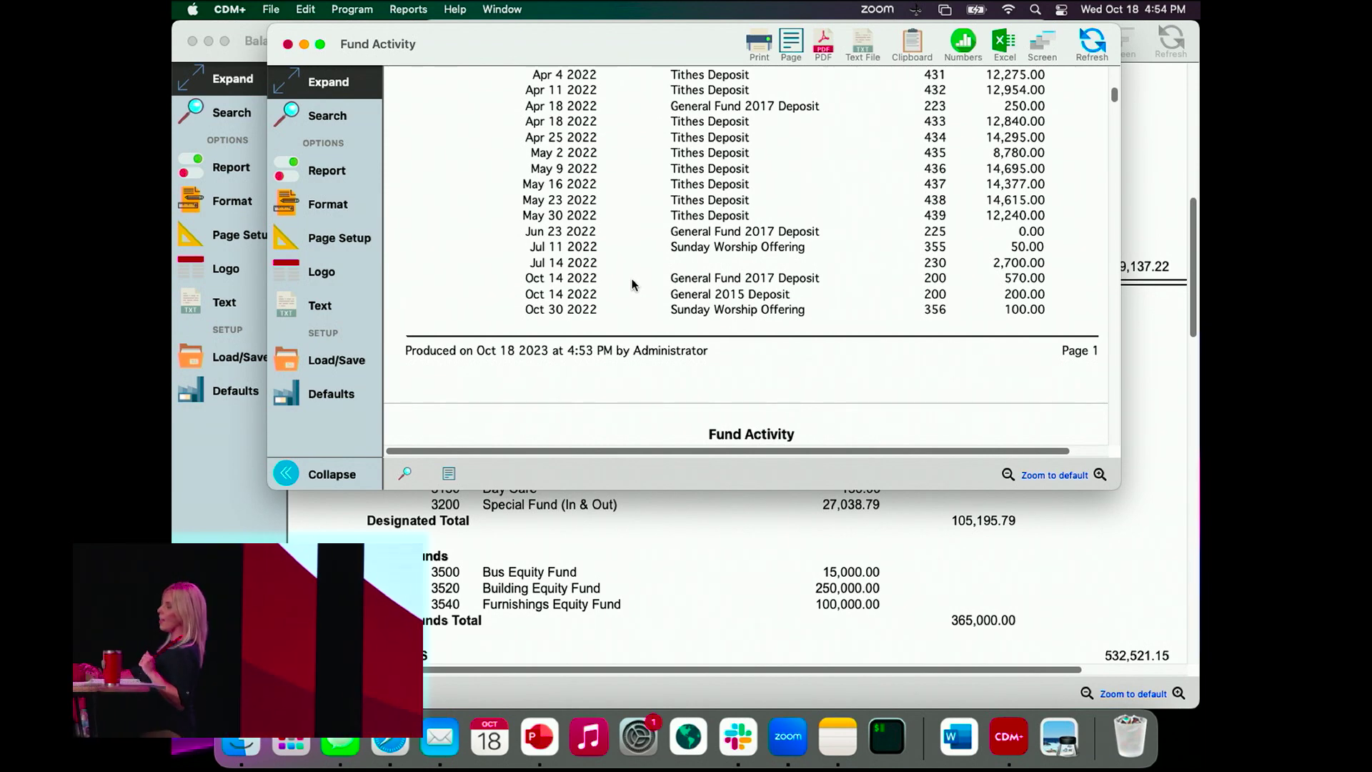
Step: Open the Trial Balance report from the ledger activity reports and preview it for all accounts with the existing date range
{"action": "left_click", "coordinate": [408, 10]}
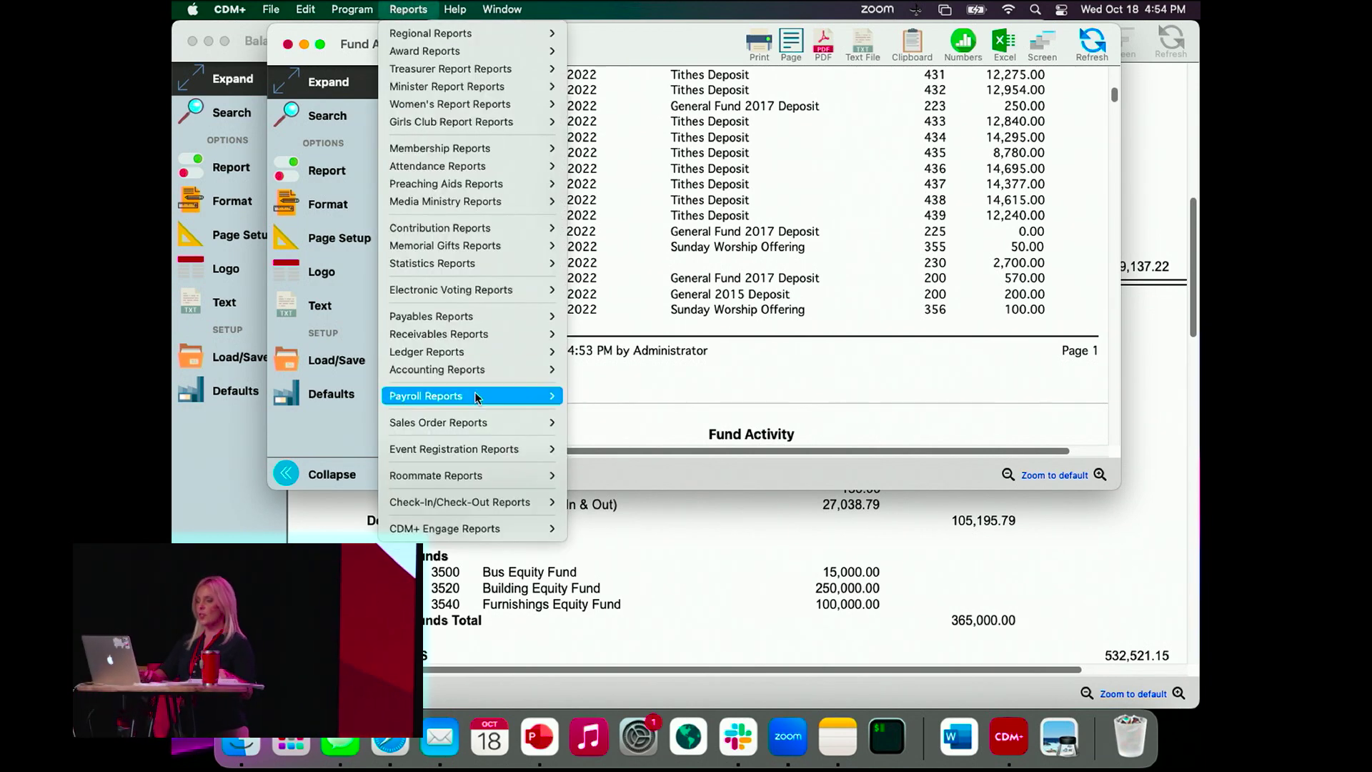
{"action": "mouse_move", "coordinate": [474, 395]}
{"action": "mouse_move", "coordinate": [443, 352]}
{"action": "mouse_move", "coordinate": [639, 385]}
{"action": "mouse_move", "coordinate": [655, 357]}
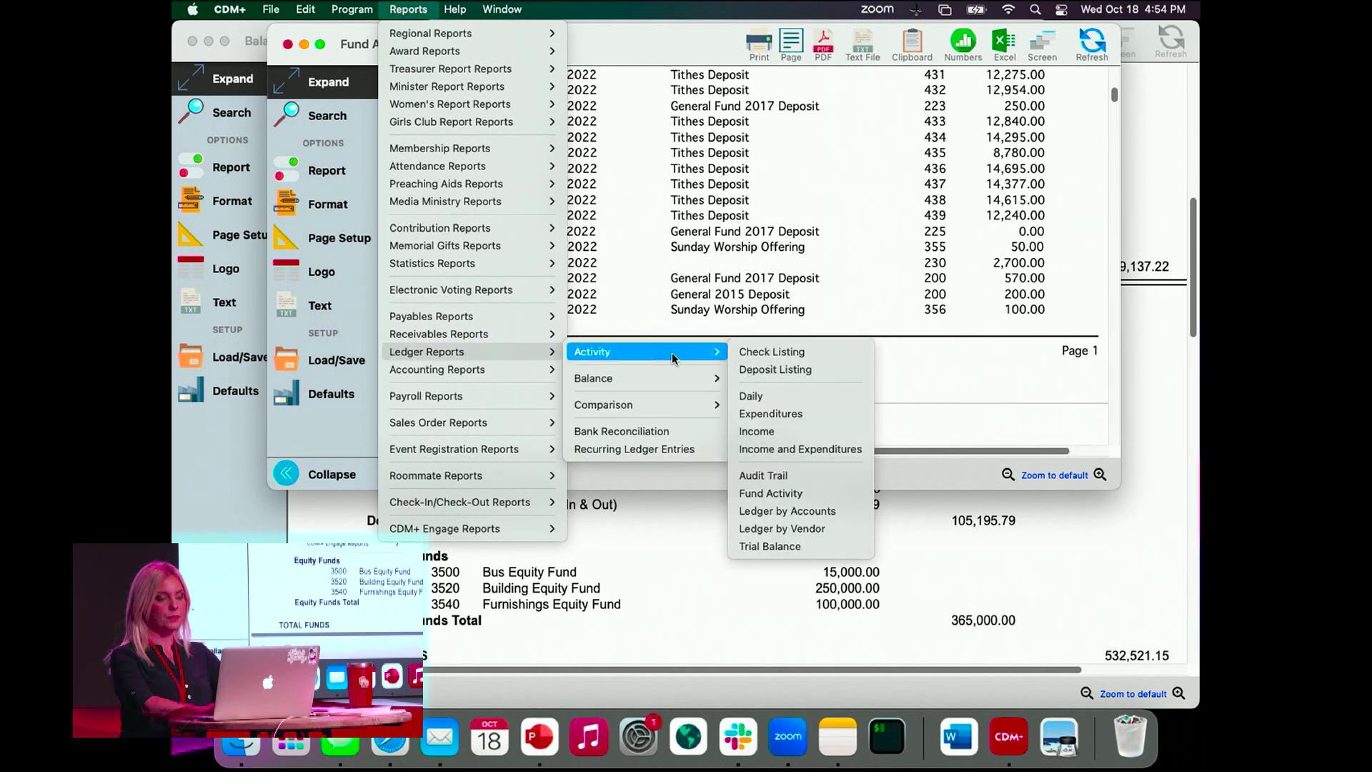
{"action": "left_click", "coordinate": [783, 547]}
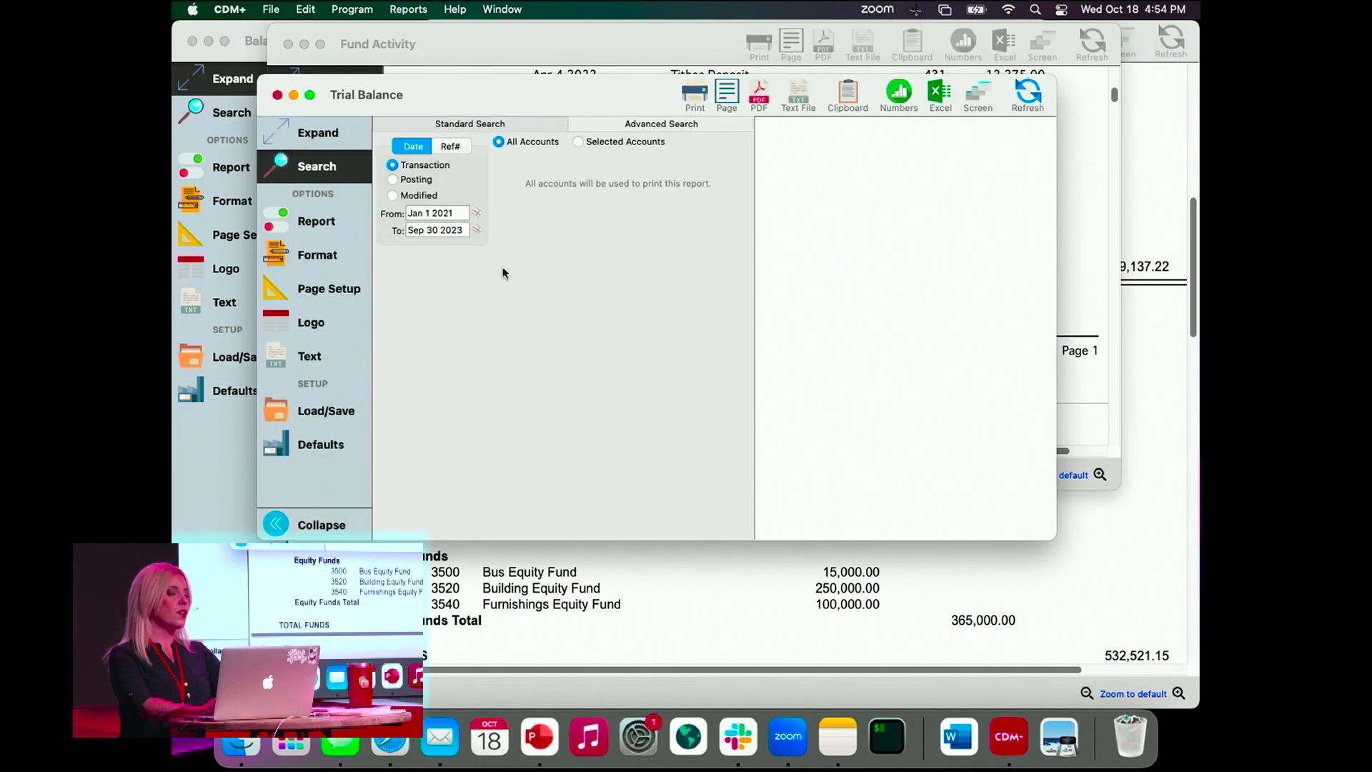
{"action": "left_click_drag", "start_coordinate": [464, 213], "coordinate": [449, 215]}
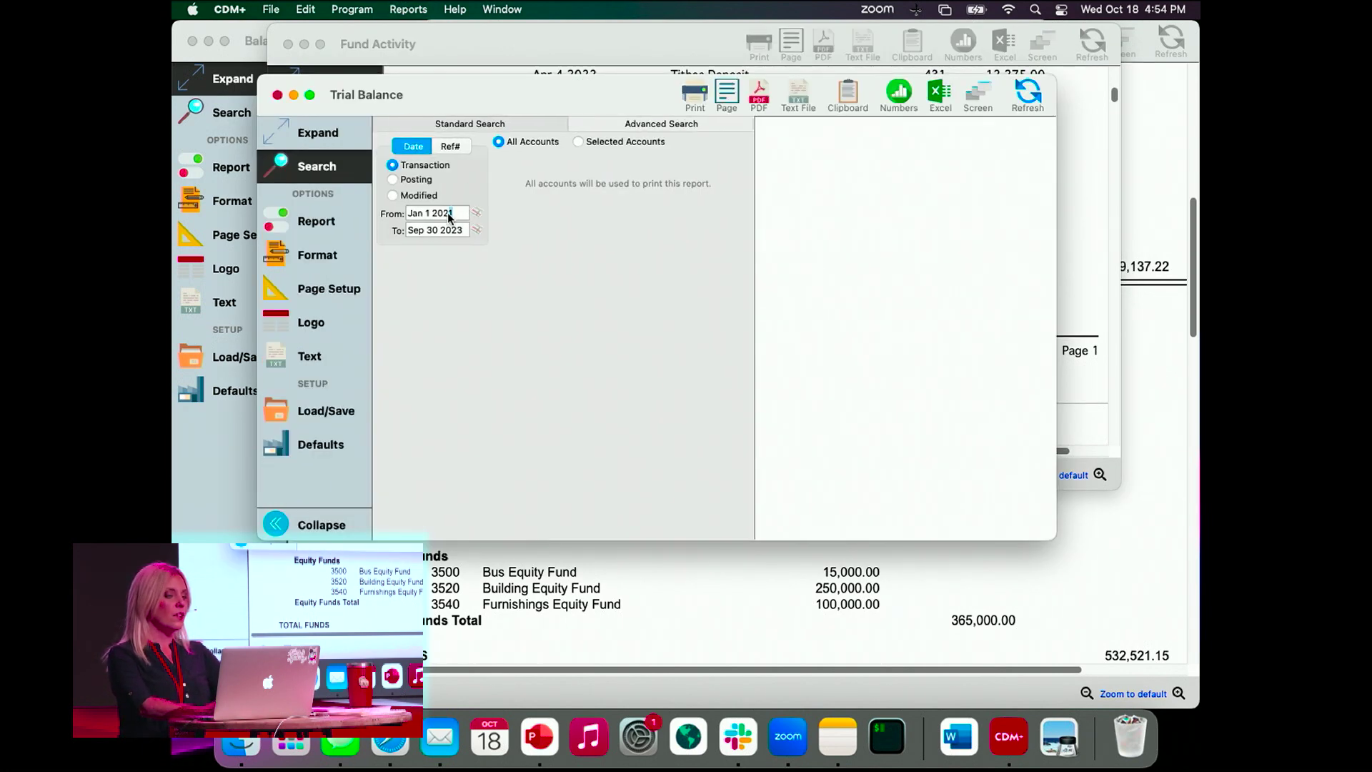
{"action": "left_click", "coordinate": [1027, 94]}
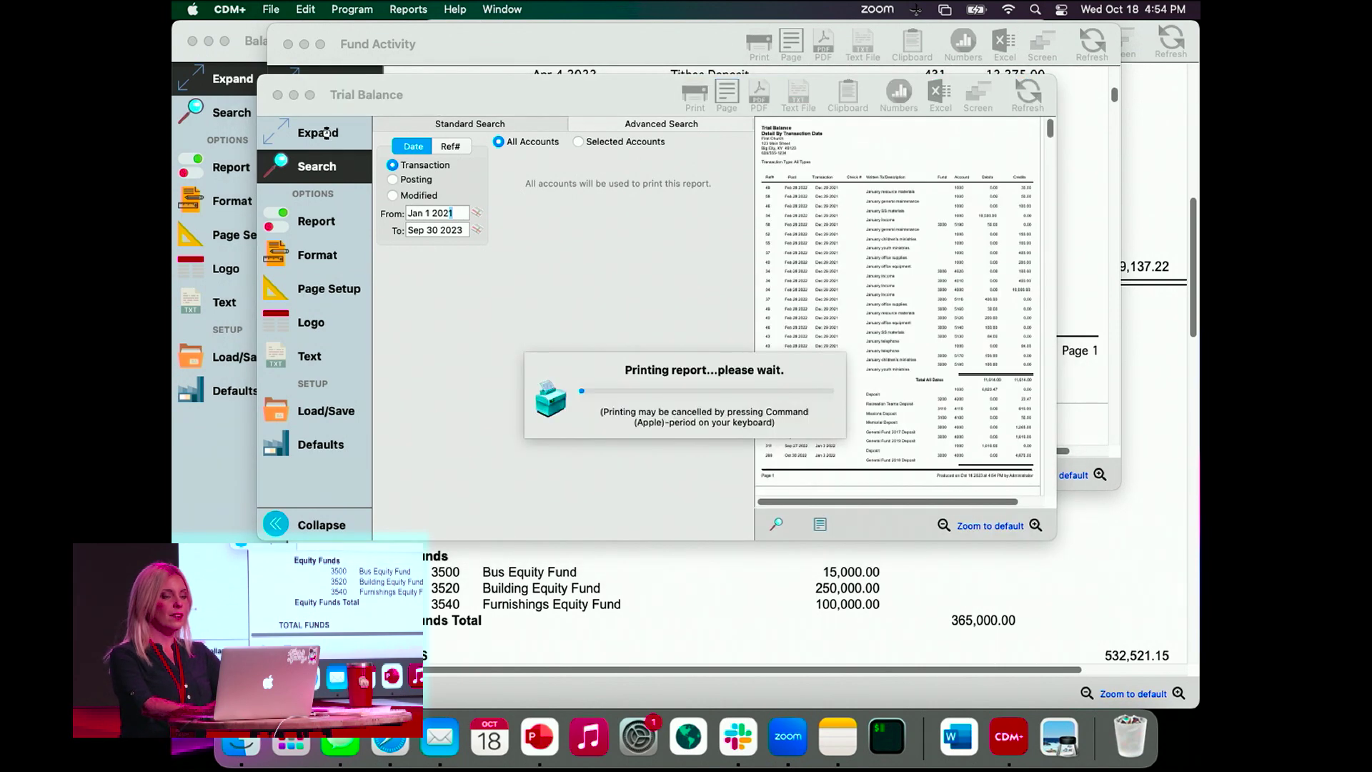
Step: Regenerate the Trial Balance as Detail By Ref # and expand the preview to review each reference's debits, credits and cleared status
{"action": "left_click", "coordinate": [322, 227]}
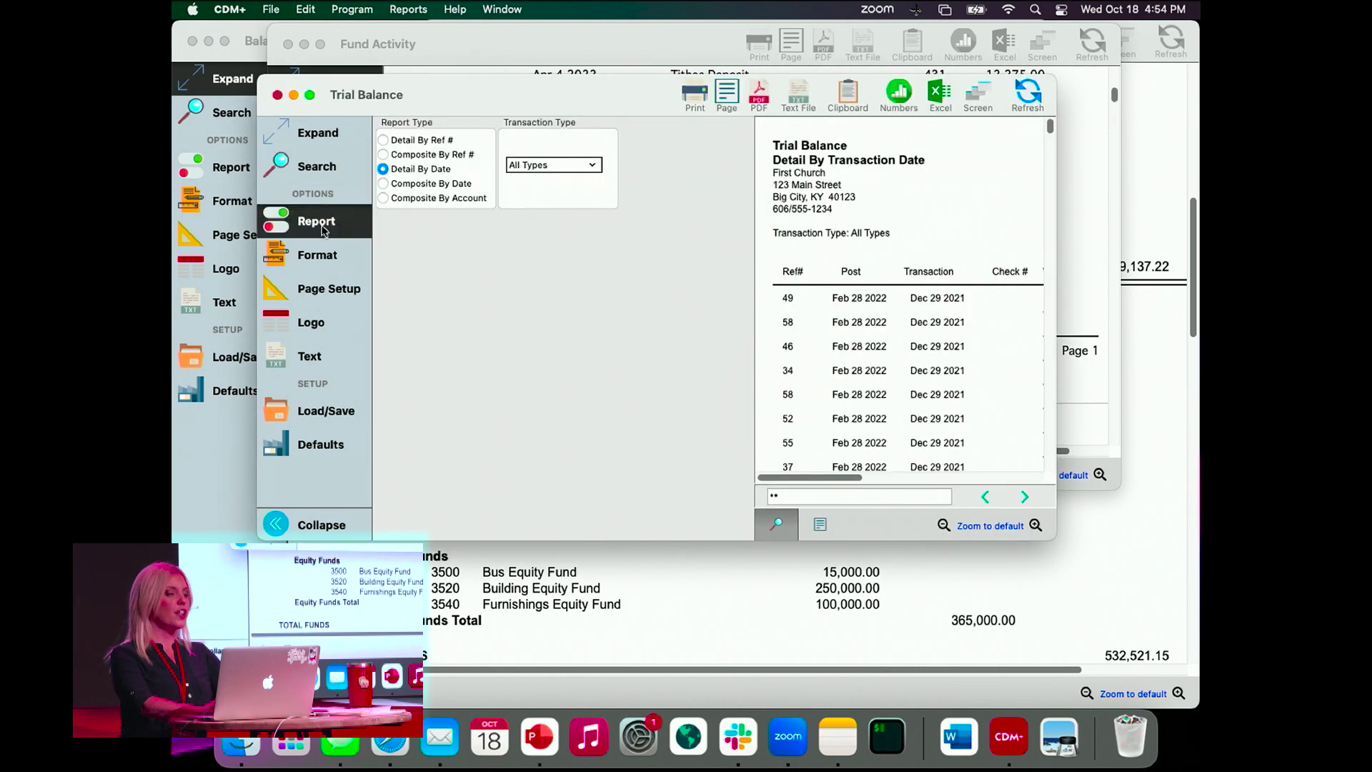
{"action": "left_click", "coordinate": [383, 140]}
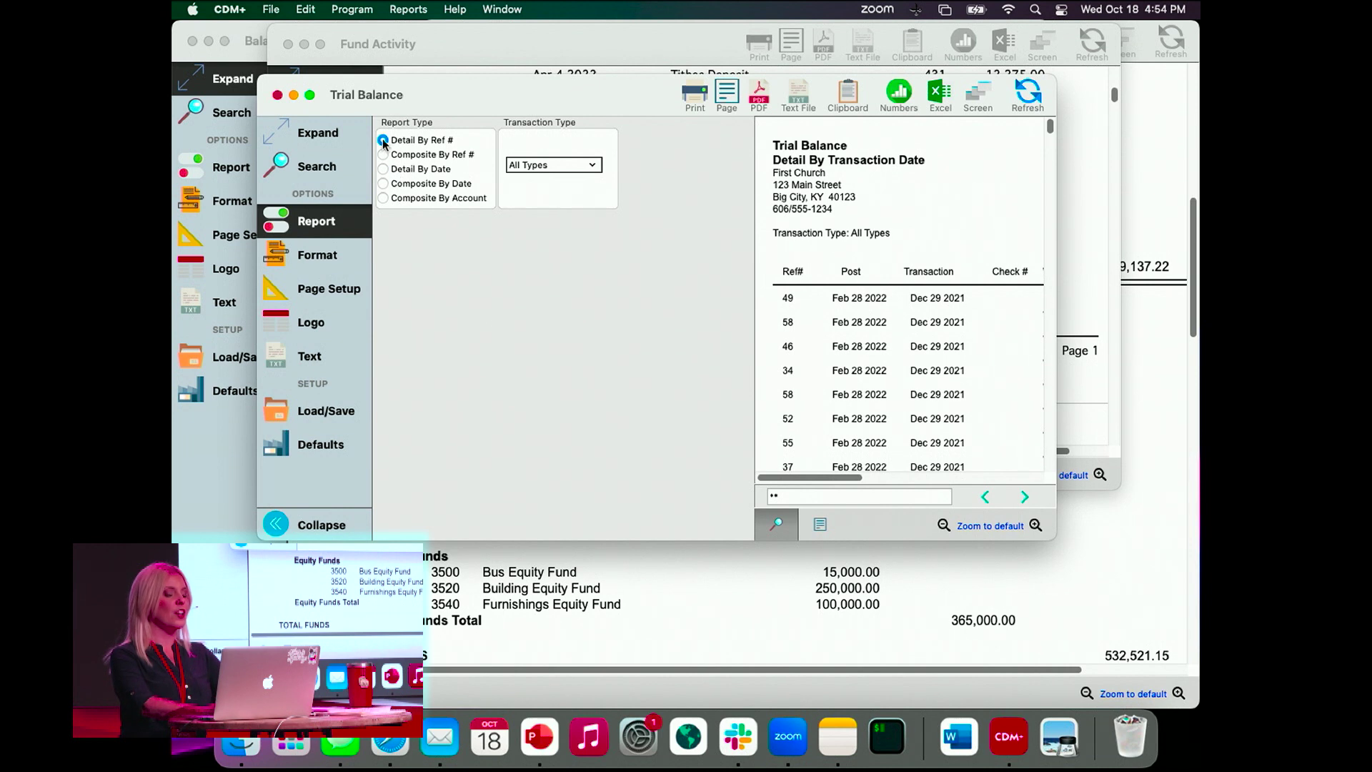
{"action": "left_click", "coordinate": [1027, 92]}
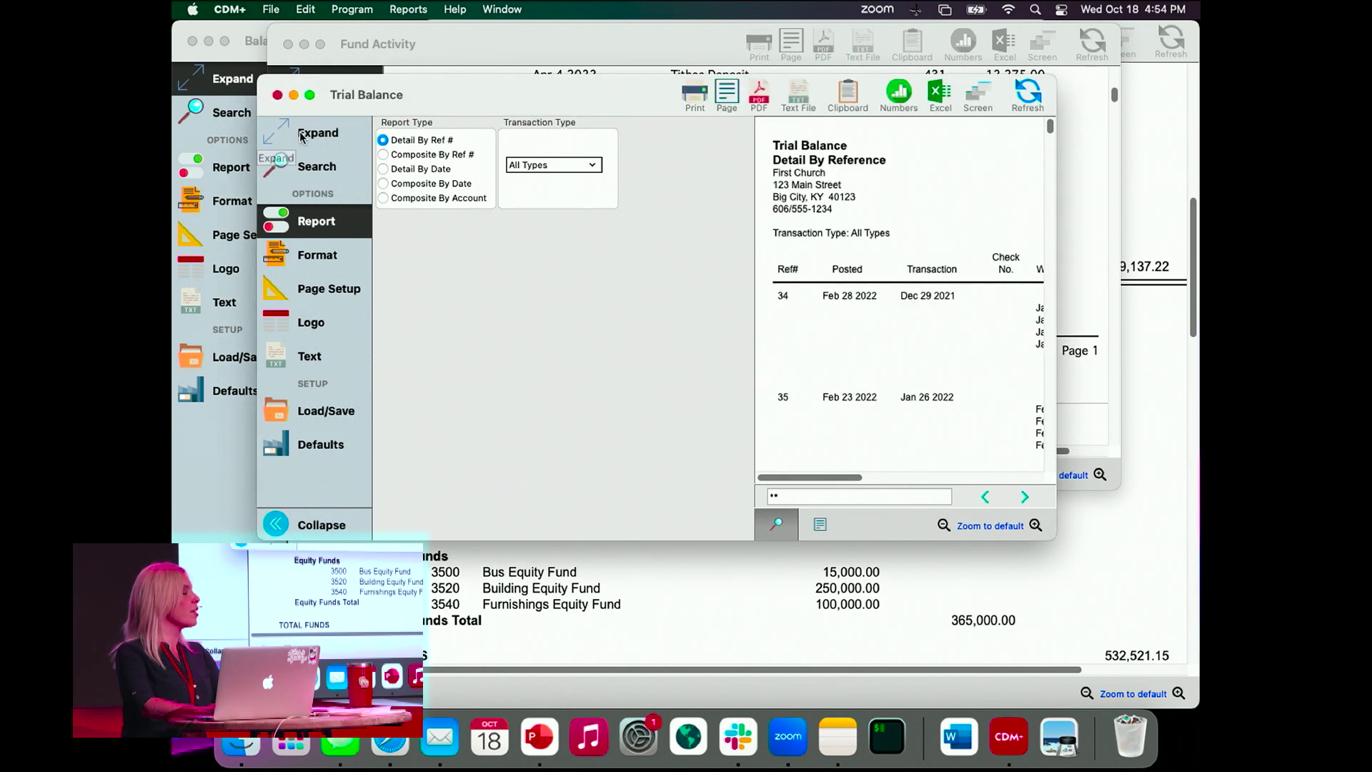
{"action": "left_click", "coordinate": [312, 134]}
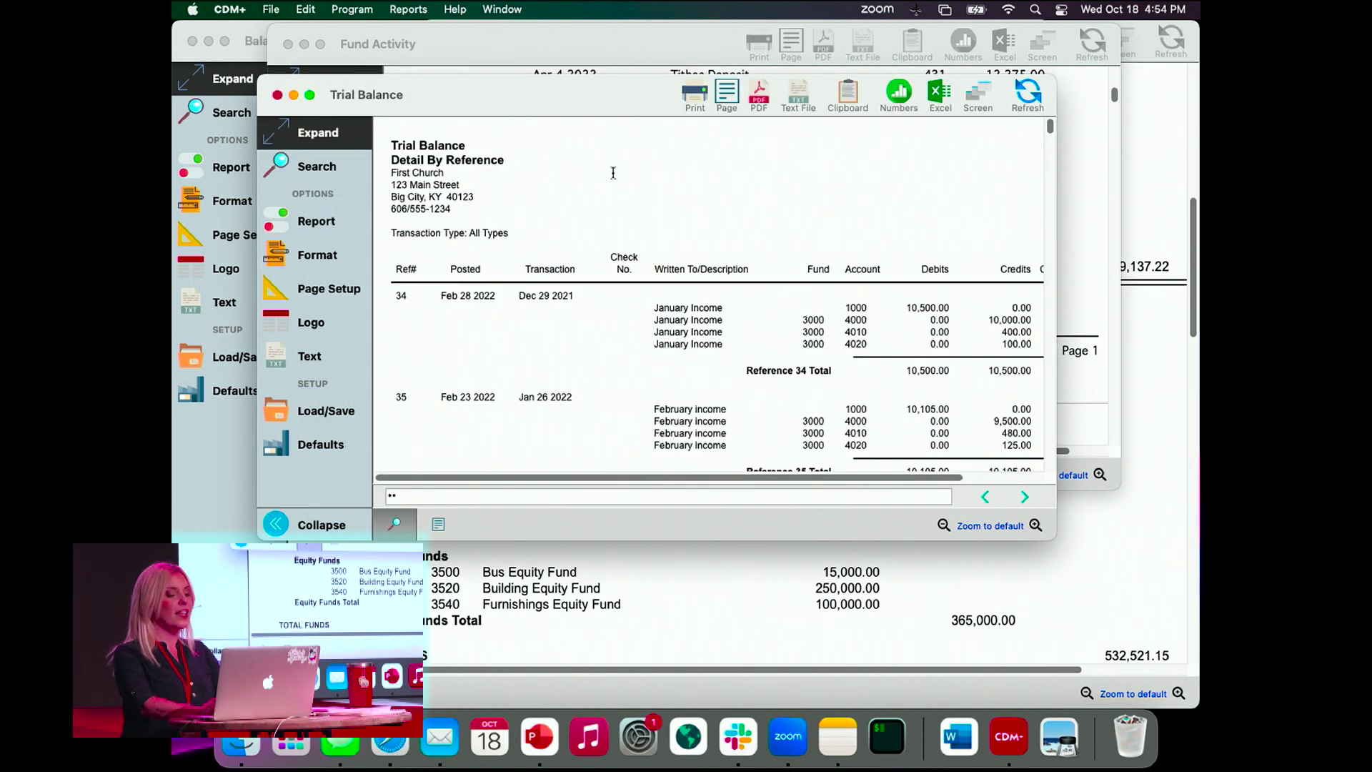
{"action": "scroll", "coordinate": [954, 381], "scroll_direction": "right", "scroll_amount": 3}
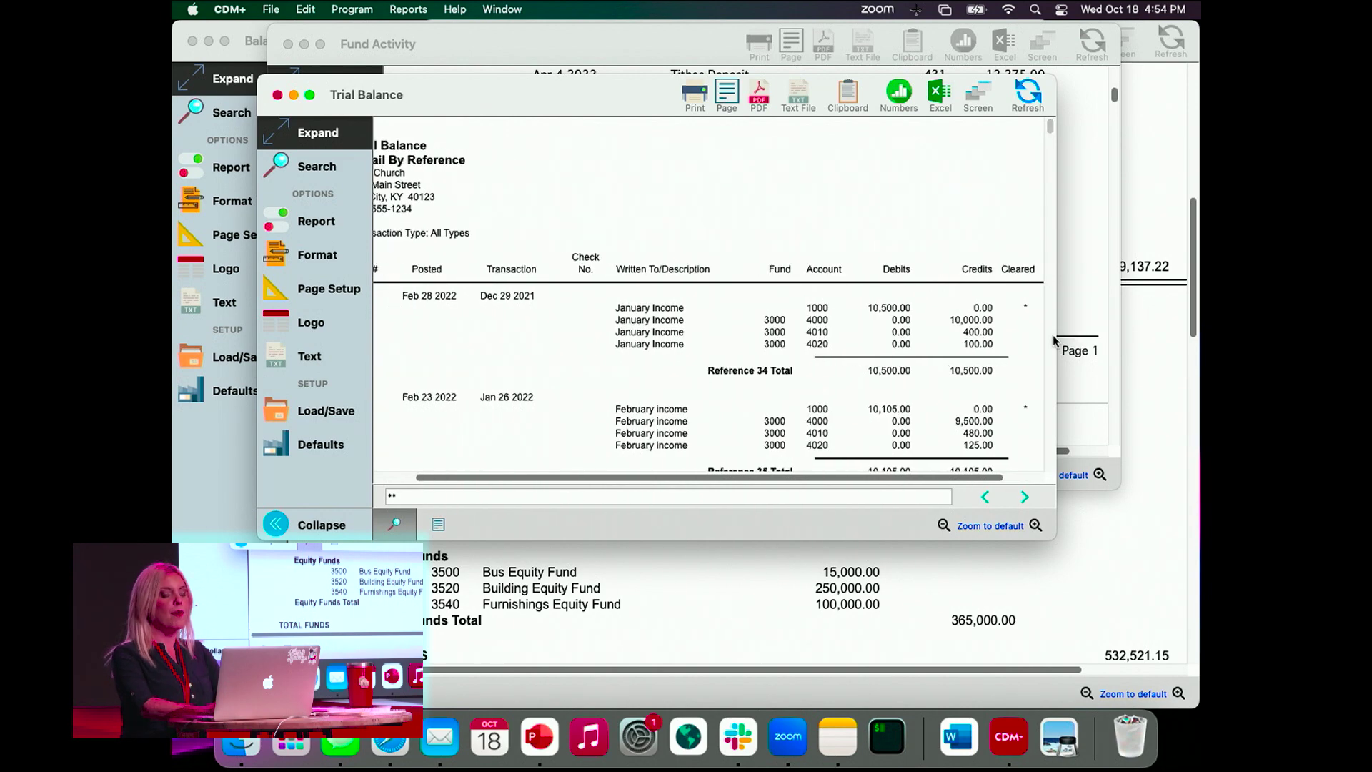
{"action": "scroll", "coordinate": [1050, 342], "scroll_direction": "down", "scroll_amount": 5}
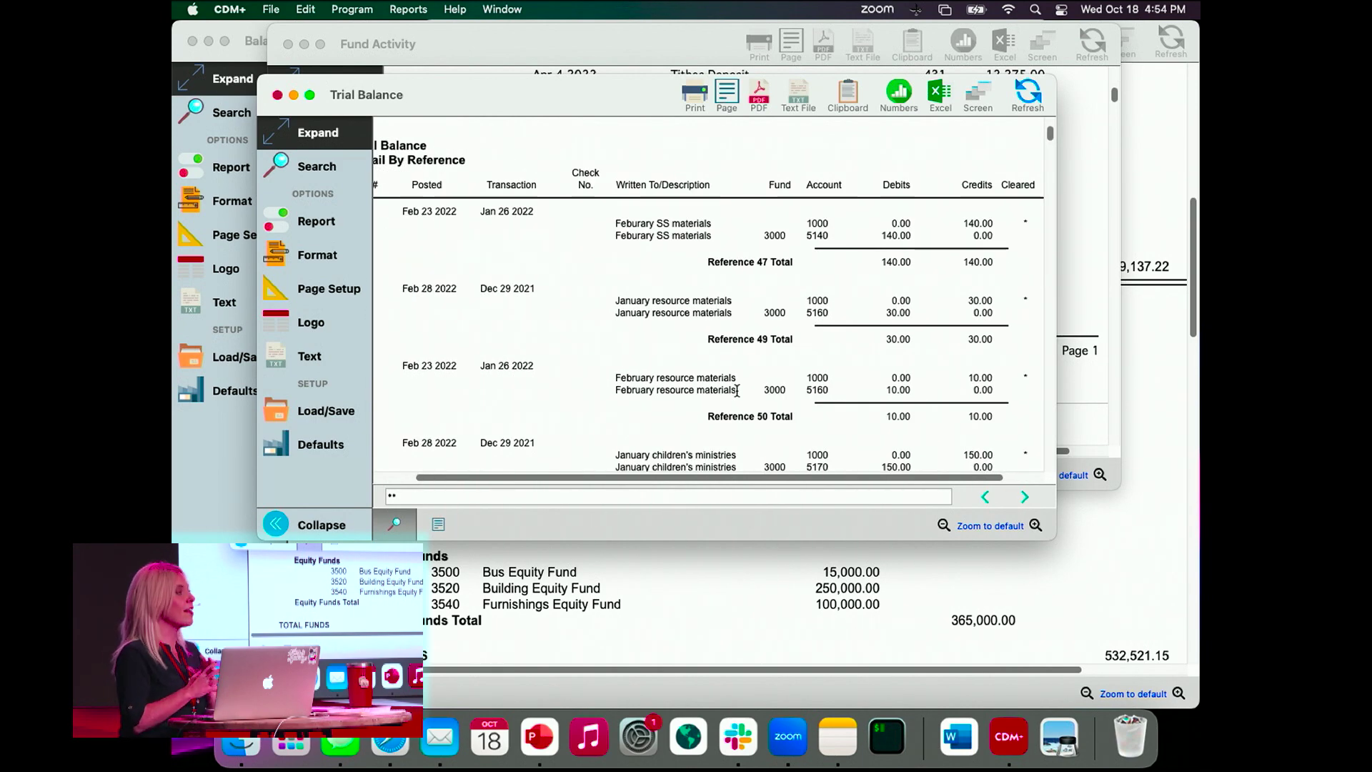